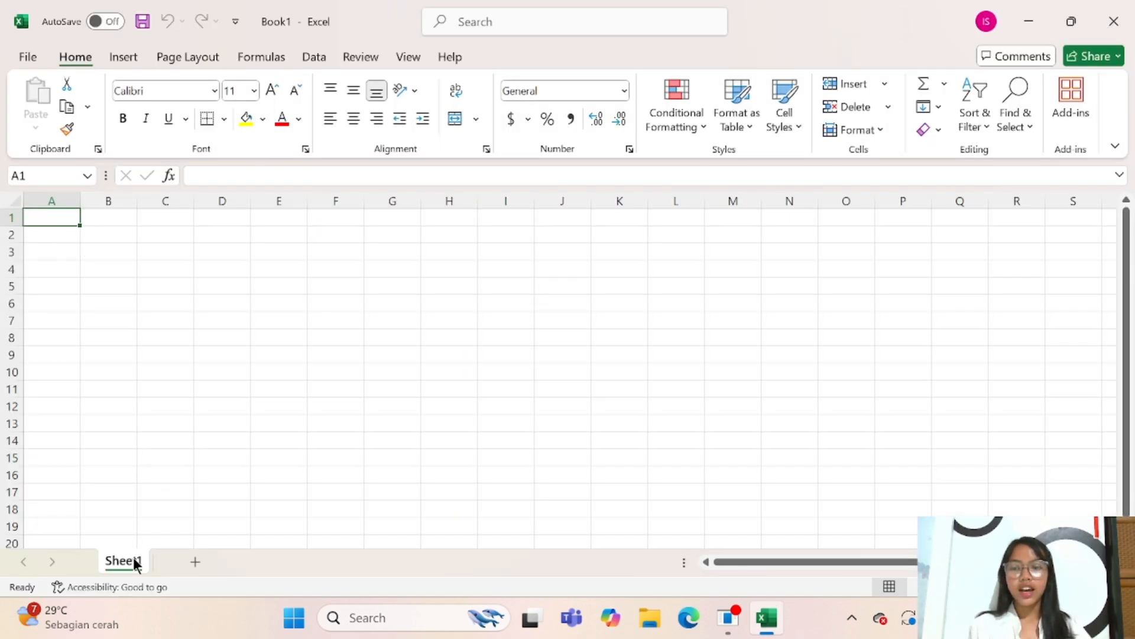
# Step: Rename the Sheet1 worksheet as FUNGSI LOGIKA
pyautogui.doubleClick(134, 559)
pyautogui.write('FUN')
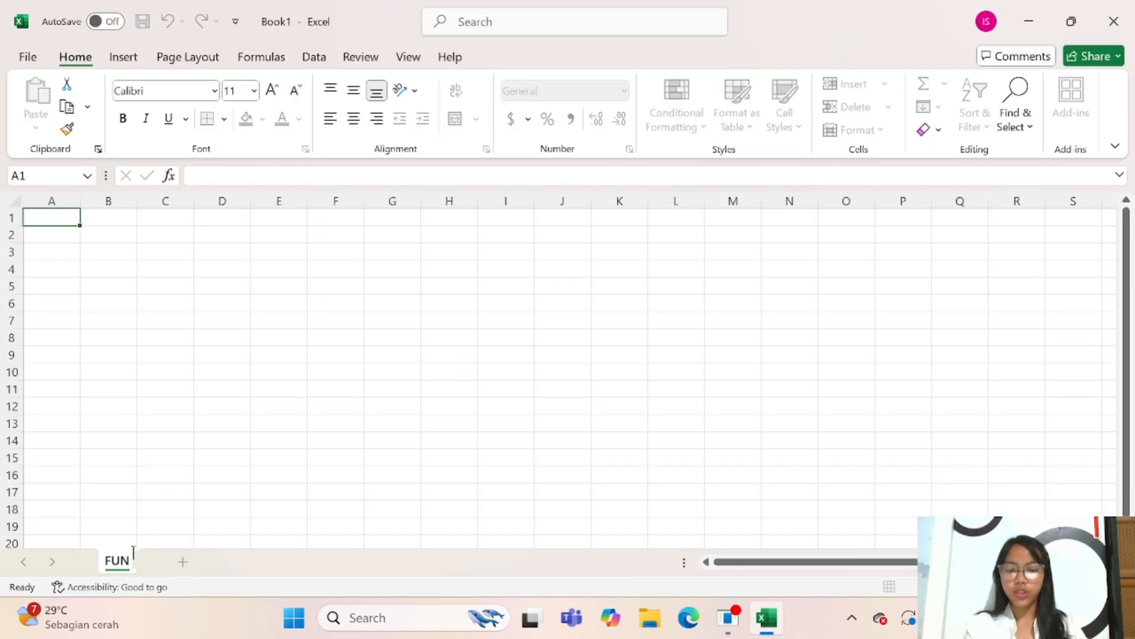
pyautogui.write('GSI L')
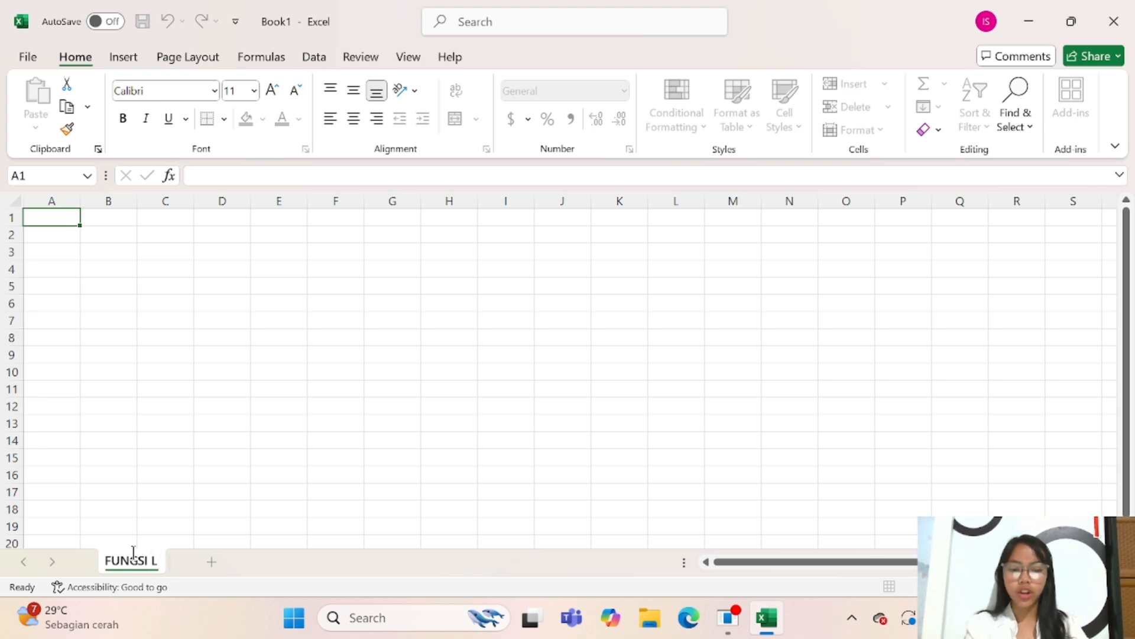
pyautogui.write('OGIKA')
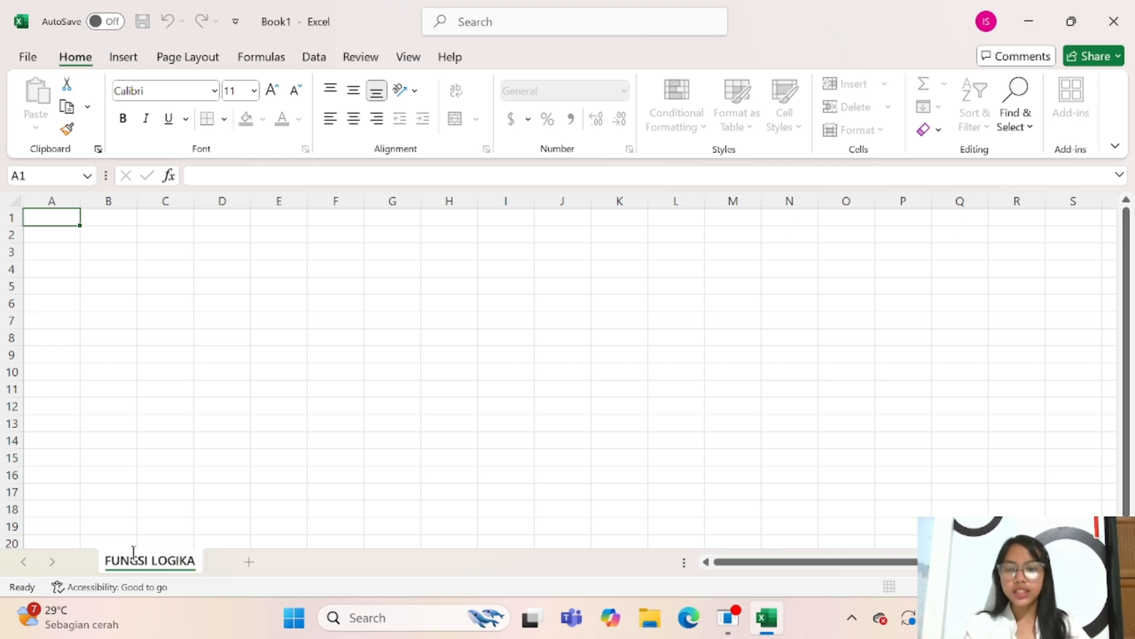
pyautogui.click(154, 237)
# Step: Enter the title "FUNGSI LOGIKA" in cell A1
pyautogui.click(53, 222)
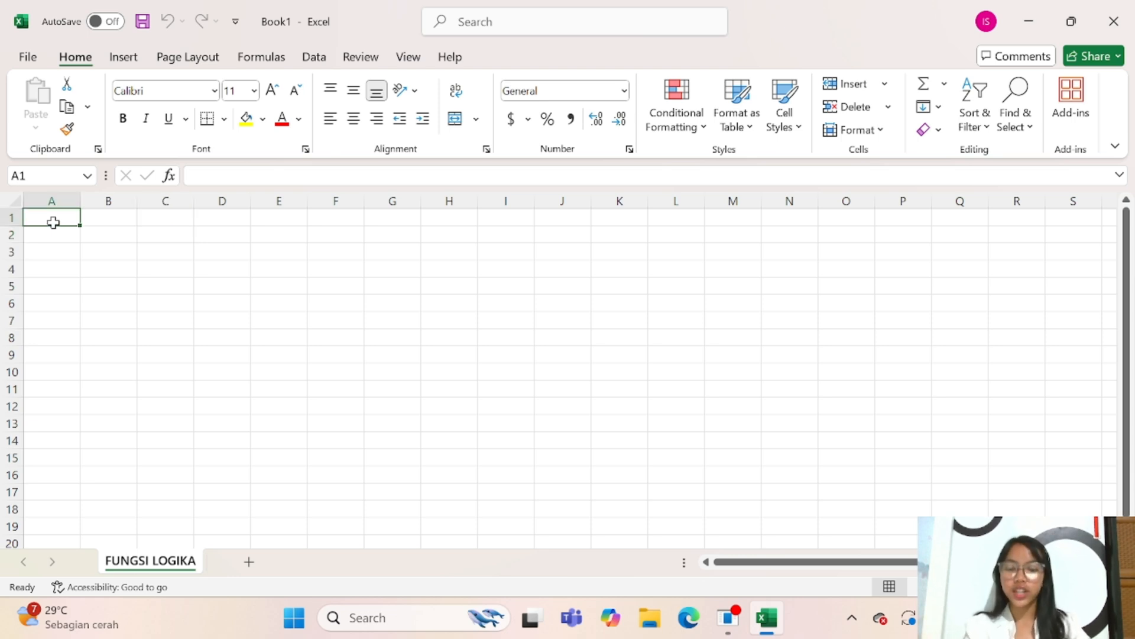
pyautogui.write('FU')
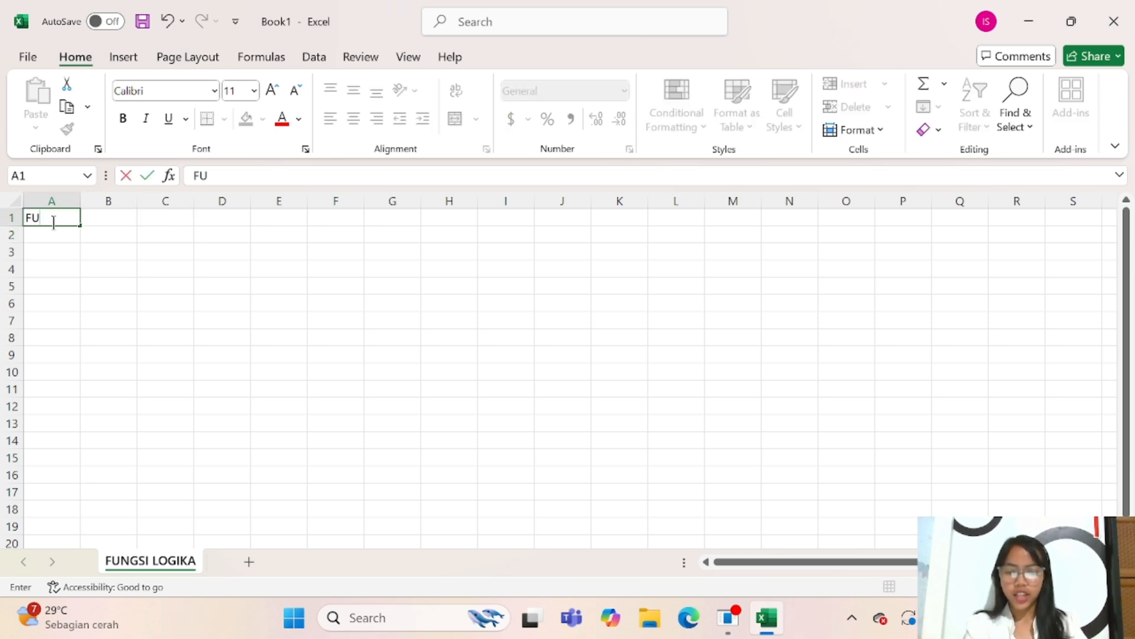
pyautogui.write('NGSI LOGIKA')
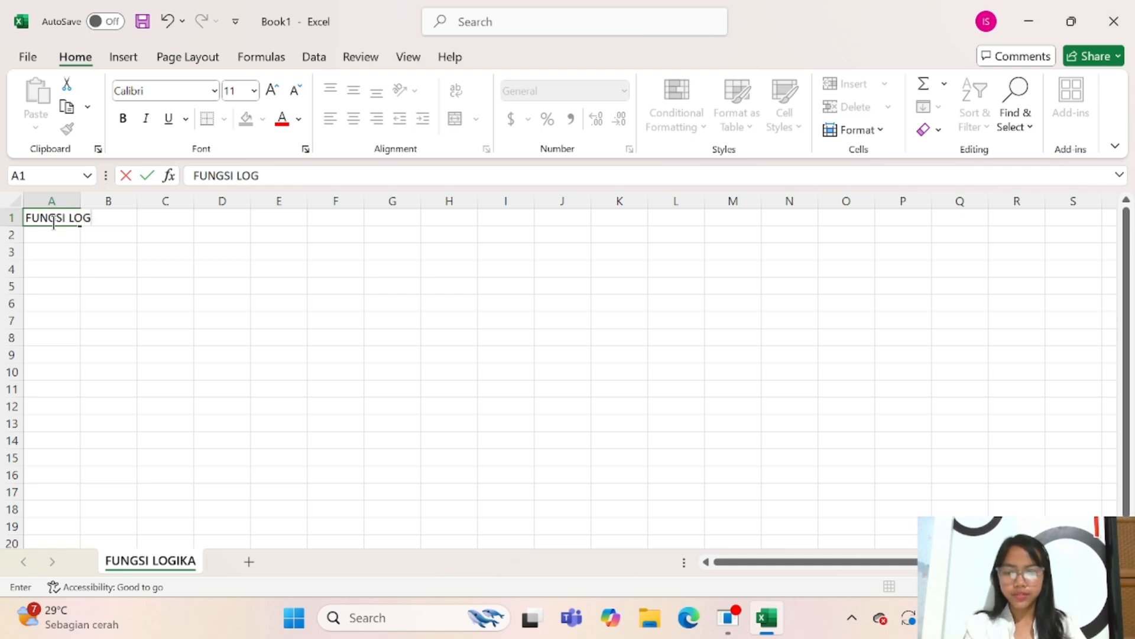
pyautogui.click(53, 247)
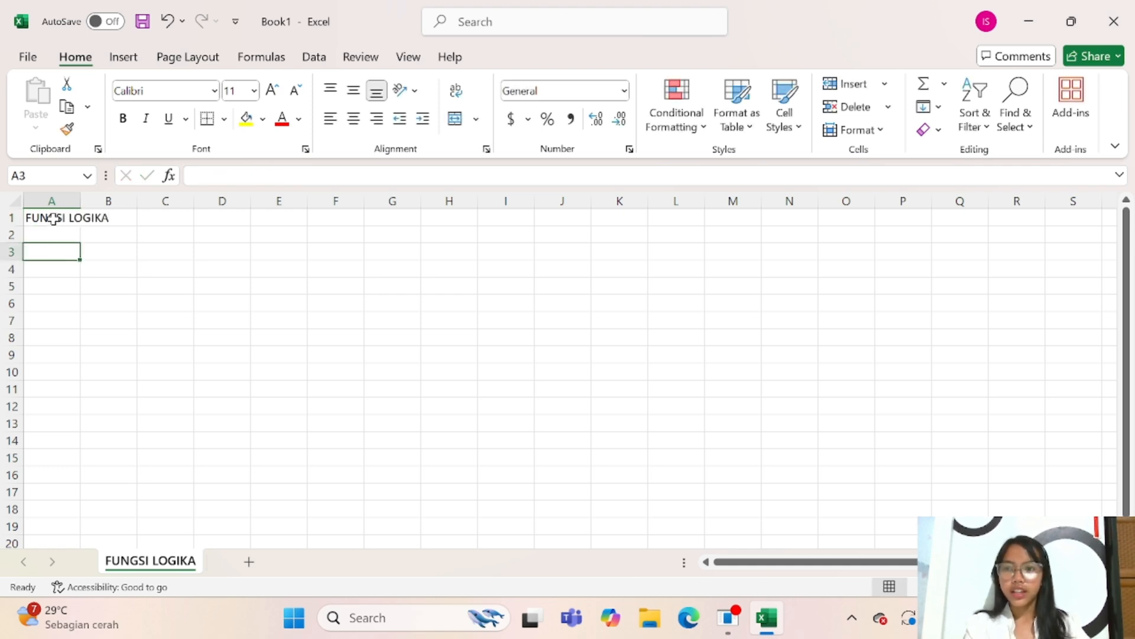
# Step: Make the title in cell A1 bold and set its font size to 14
pyautogui.click(54, 219)
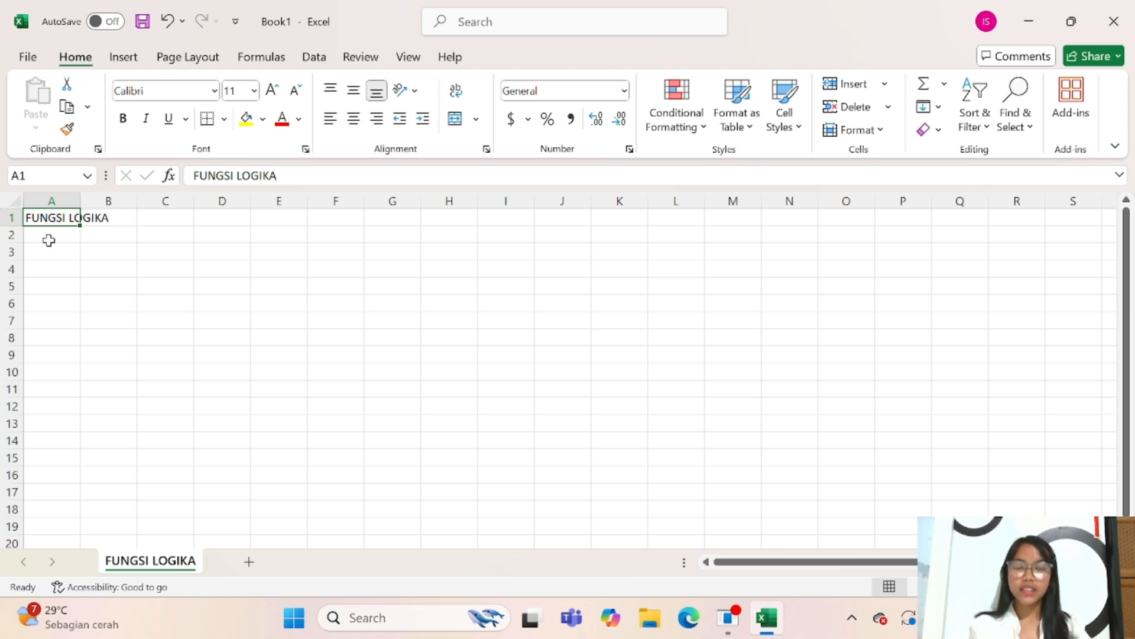
pyautogui.click(125, 119)
pyautogui.click(254, 90)
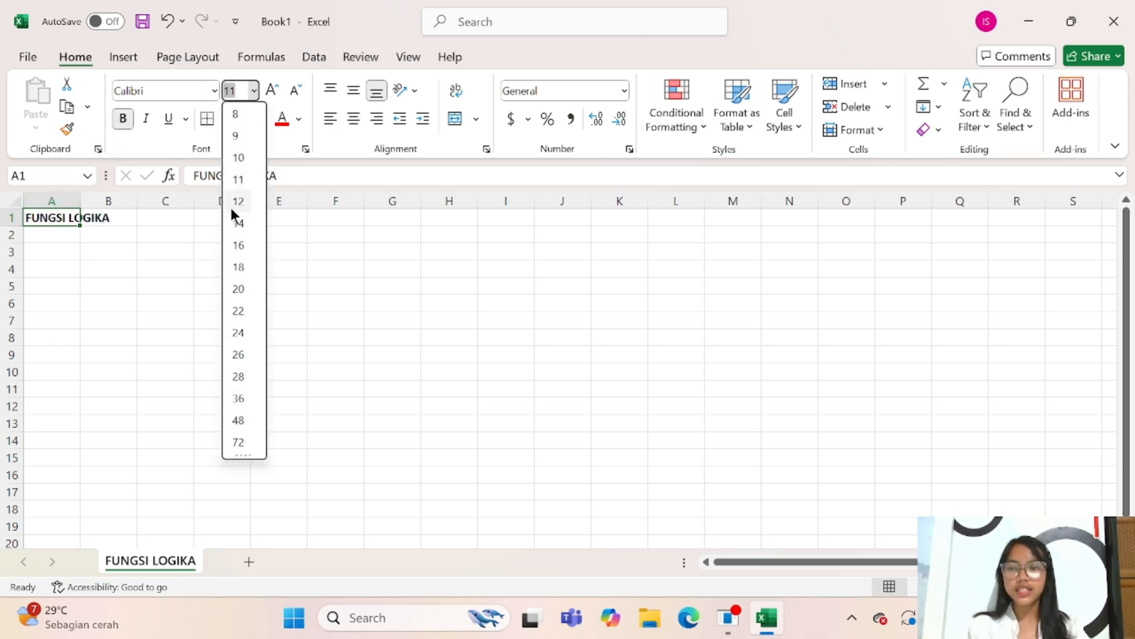
pyautogui.click(236, 223)
pyautogui.click(200, 248)
pyautogui.click(75, 222)
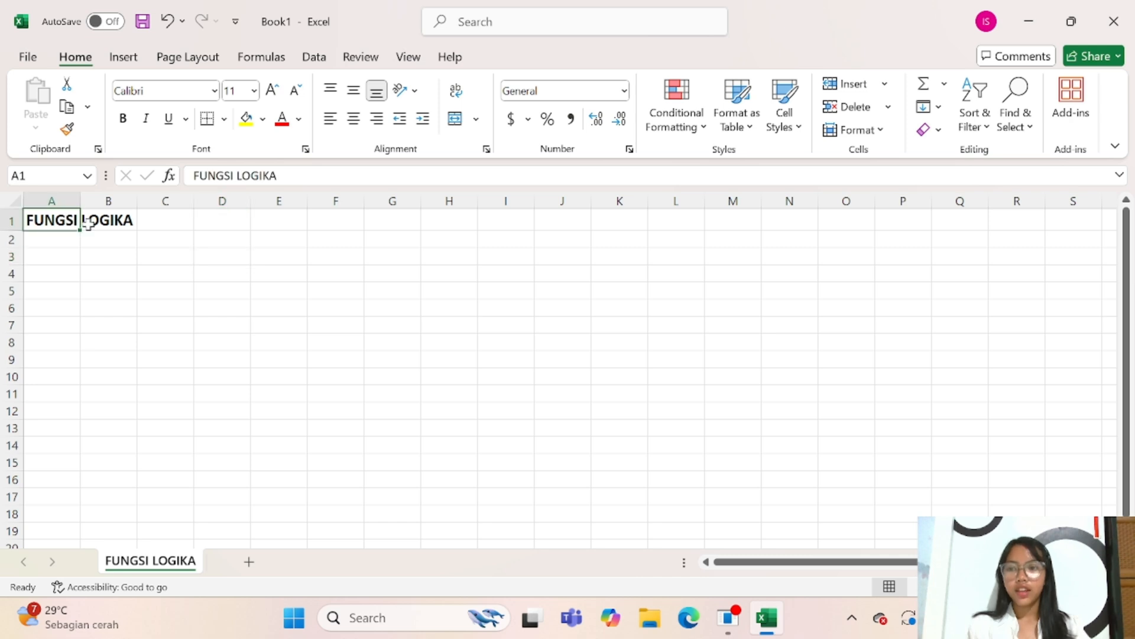
pyautogui.moveTo(88, 222); pyautogui.dragTo(723, 219)
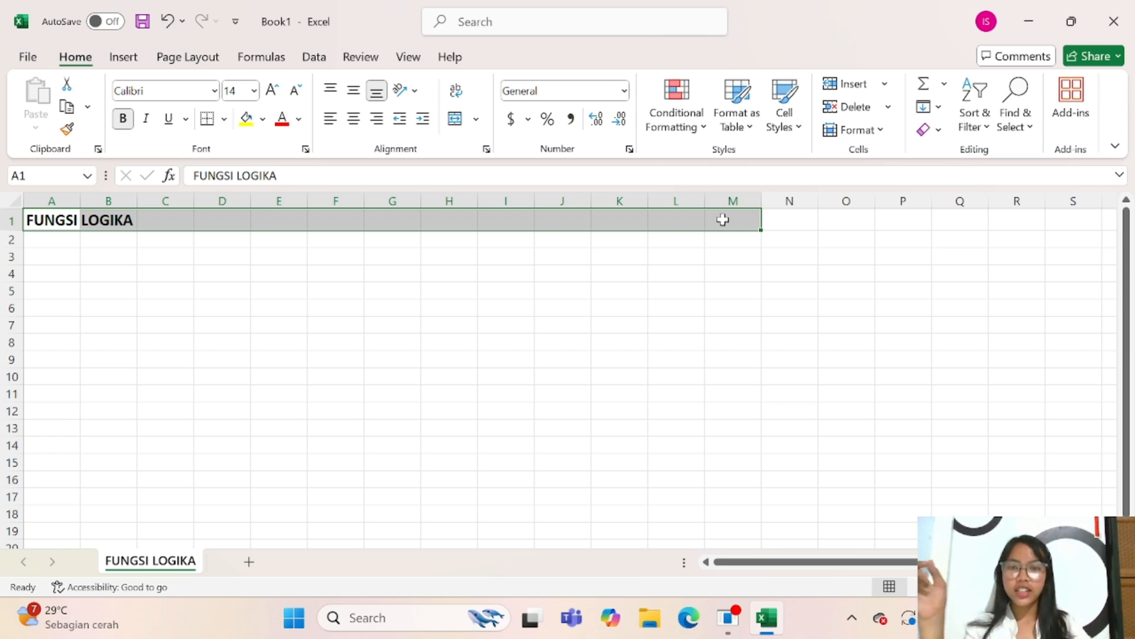
pyautogui.click(703, 254)
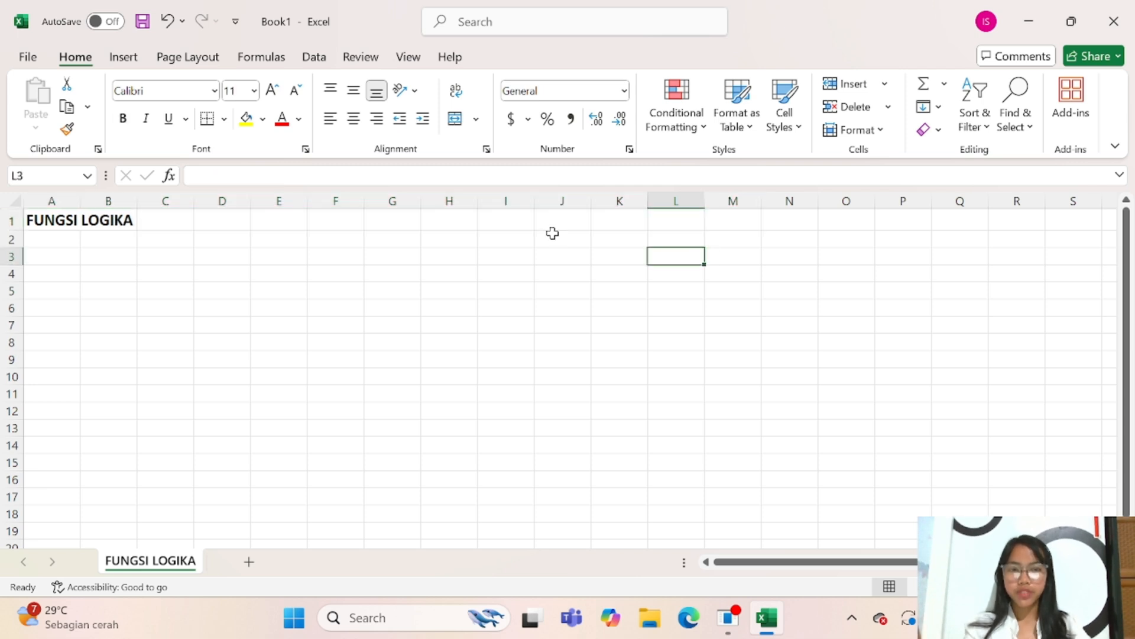
# Step: Merge and center the title across cells A1 to N1
pyautogui.click(74, 221)
pyautogui.moveTo(85, 221); pyautogui.dragTo(786, 225)
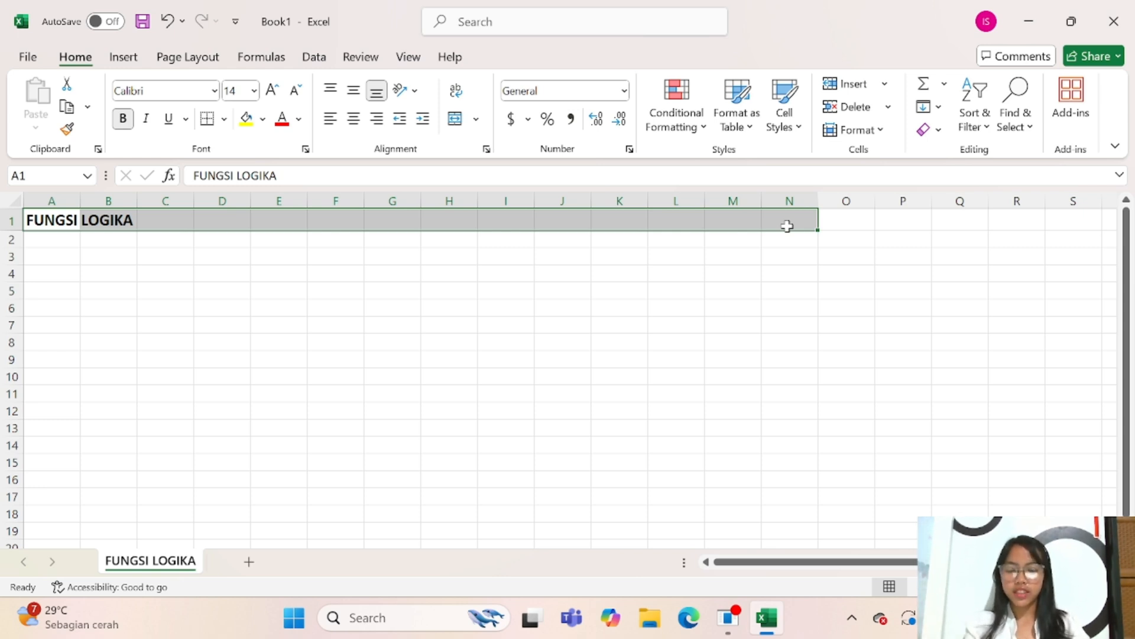
pyautogui.press('alt')
pyautogui.press('h')
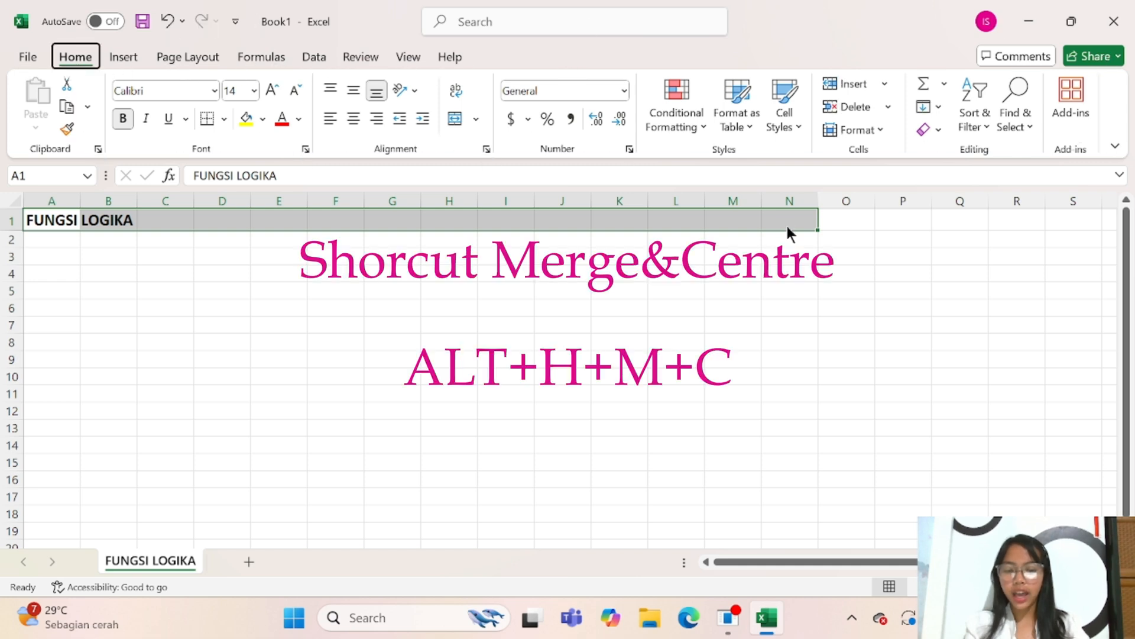
pyautogui.press('m')
pyautogui.press('c')
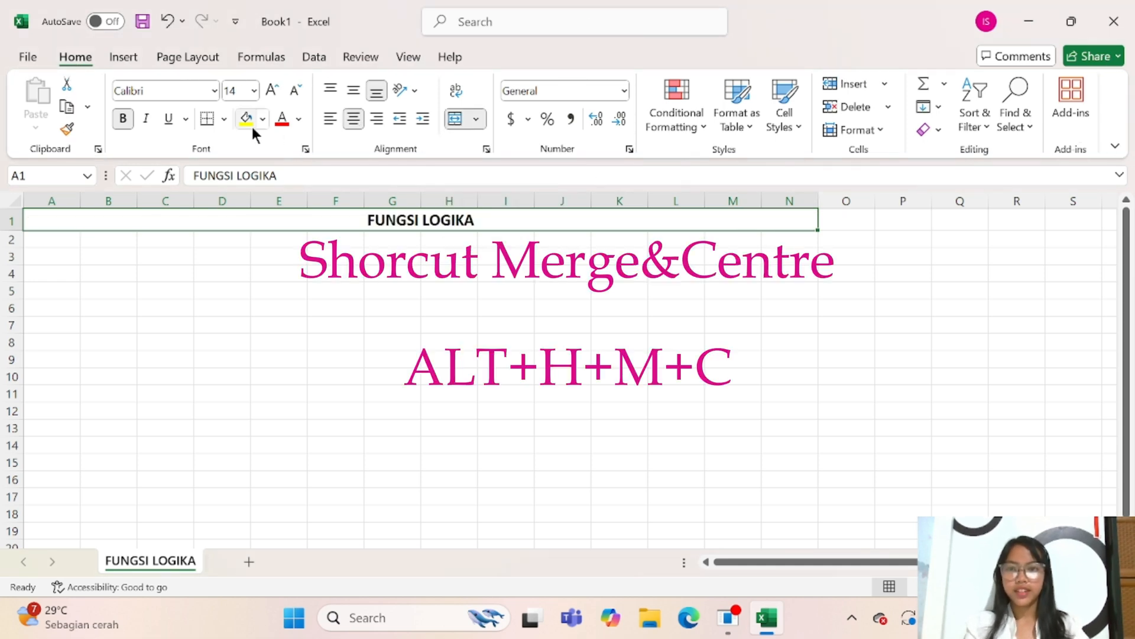
# Step: Fill the merged title cell with a light blue theme color
pyautogui.click(263, 118)
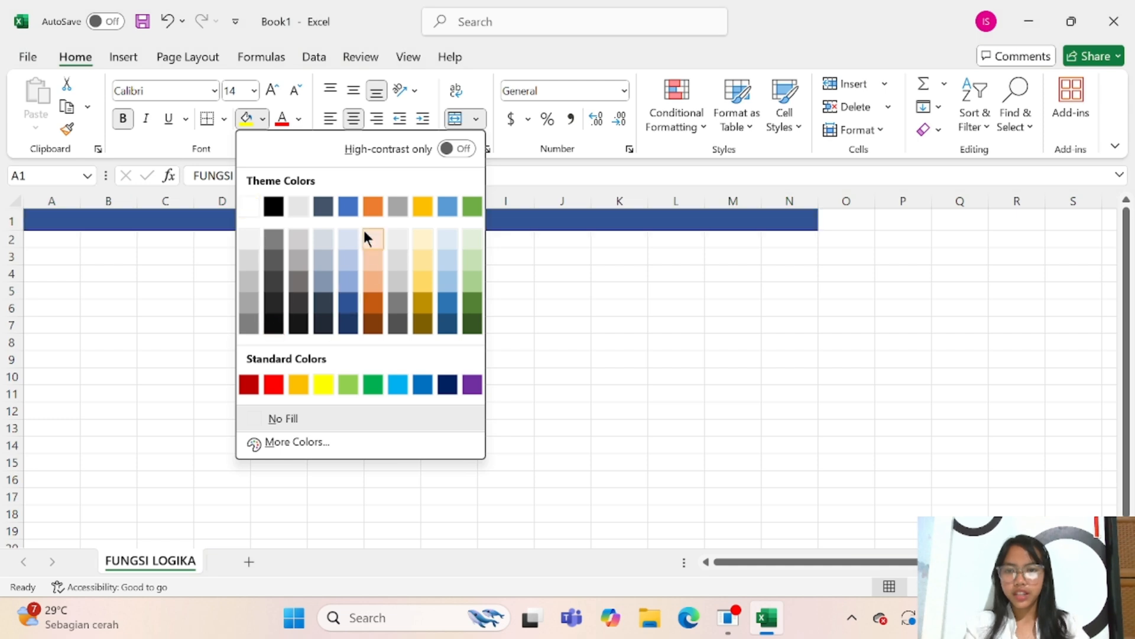
pyautogui.click(350, 279)
pyautogui.click(505, 290)
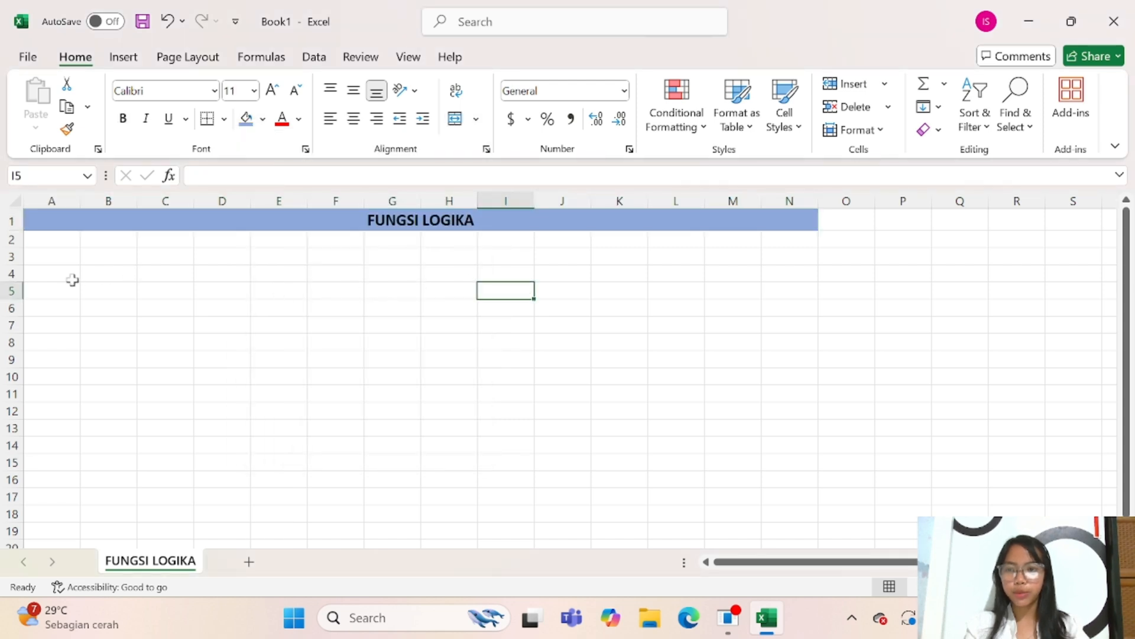
# Step: Write the heading text "1. LOGIKA NOT" in cell A3
pyautogui.click(39, 259)
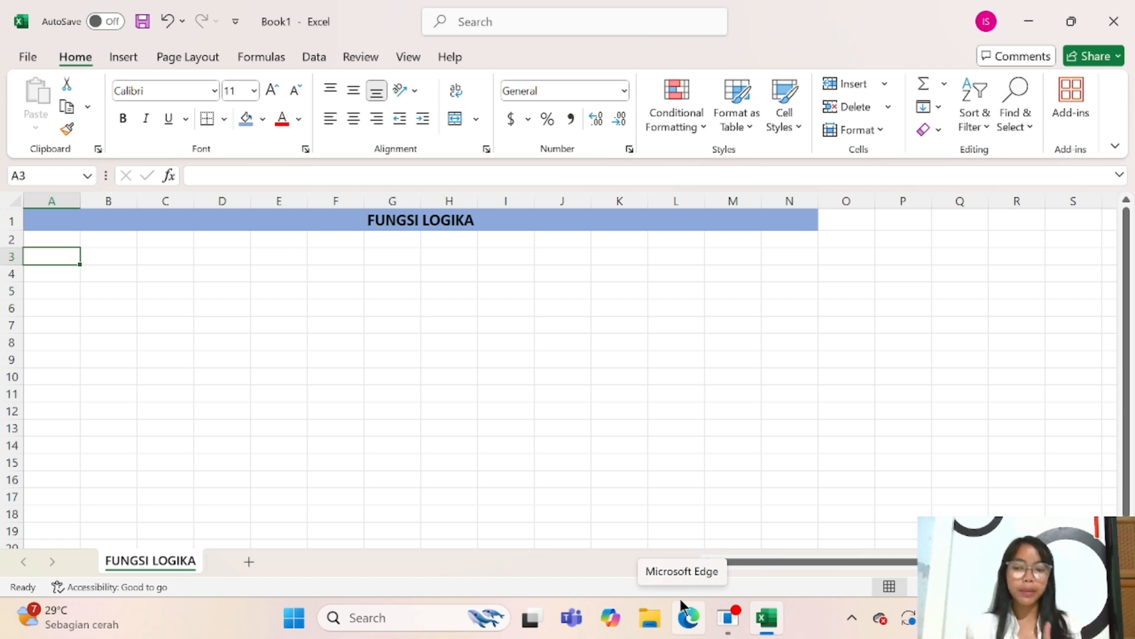
pyautogui.write('1.B')
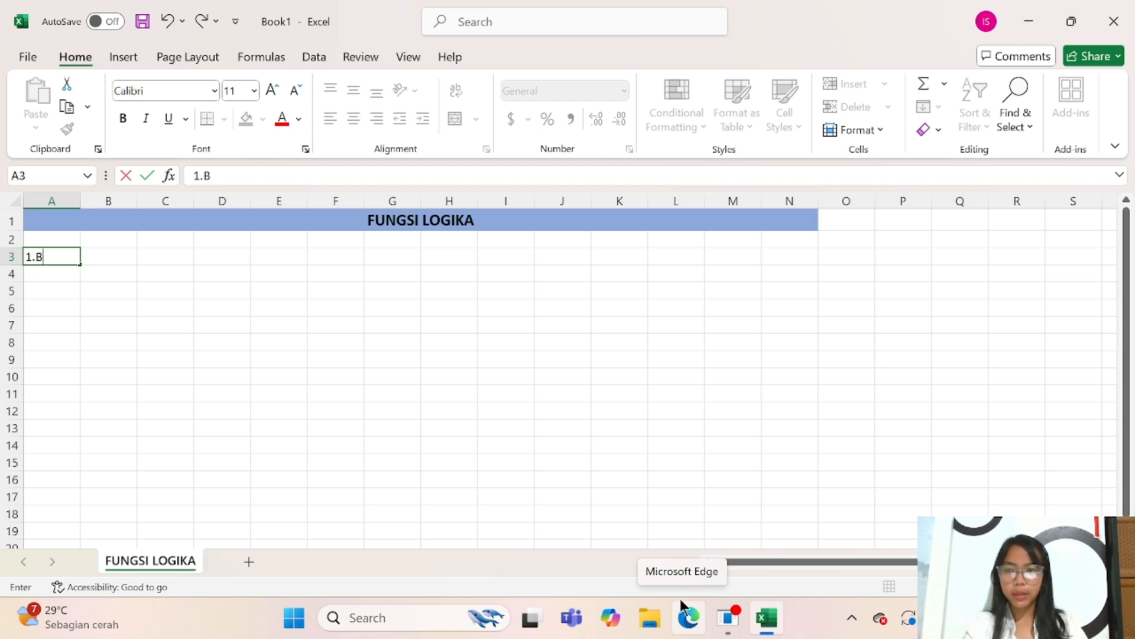
pyautogui.press('BackSpace')
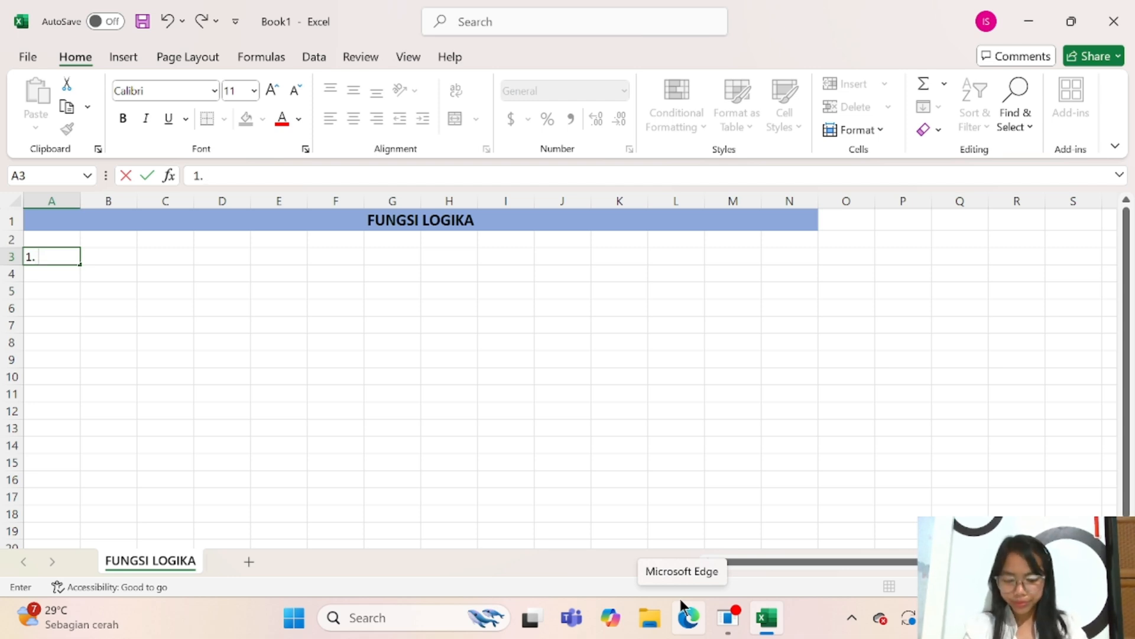
pyautogui.write('LOF')
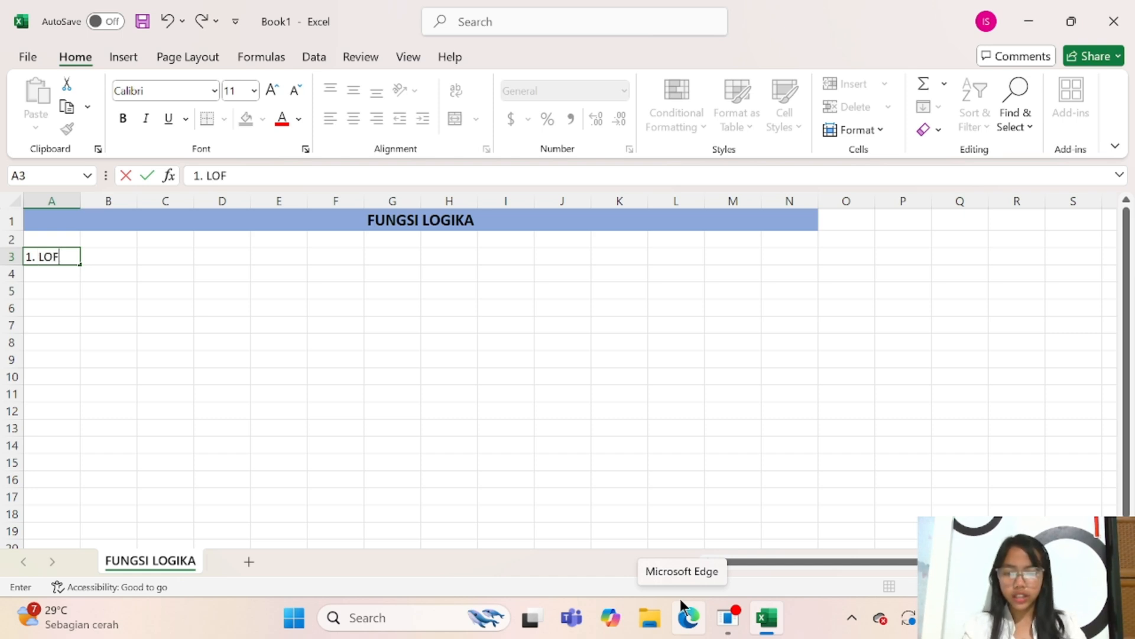
pyautogui.press('BackSpace')
pyautogui.write('GIKA')
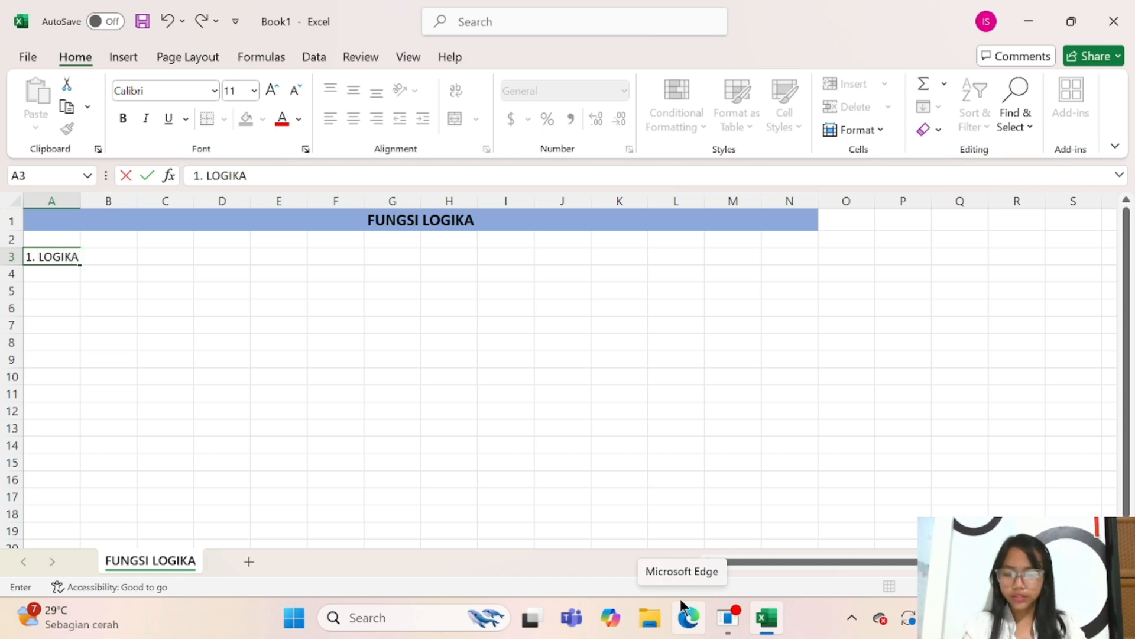
pyautogui.write(' NOY')
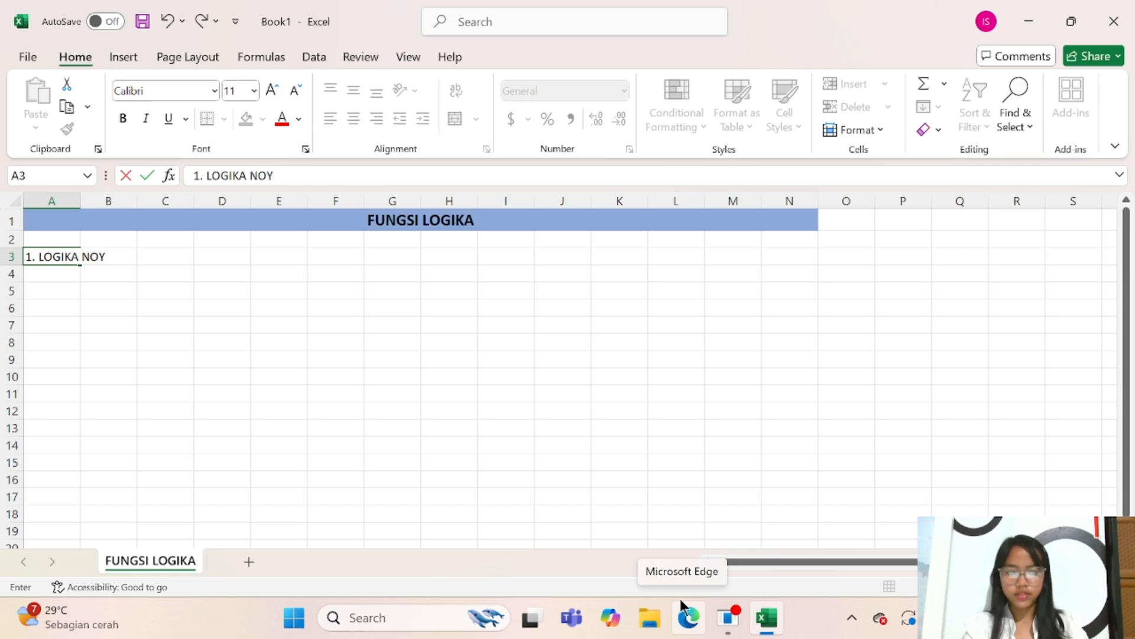
pyautogui.press('BackSpace')
pyautogui.write('T')
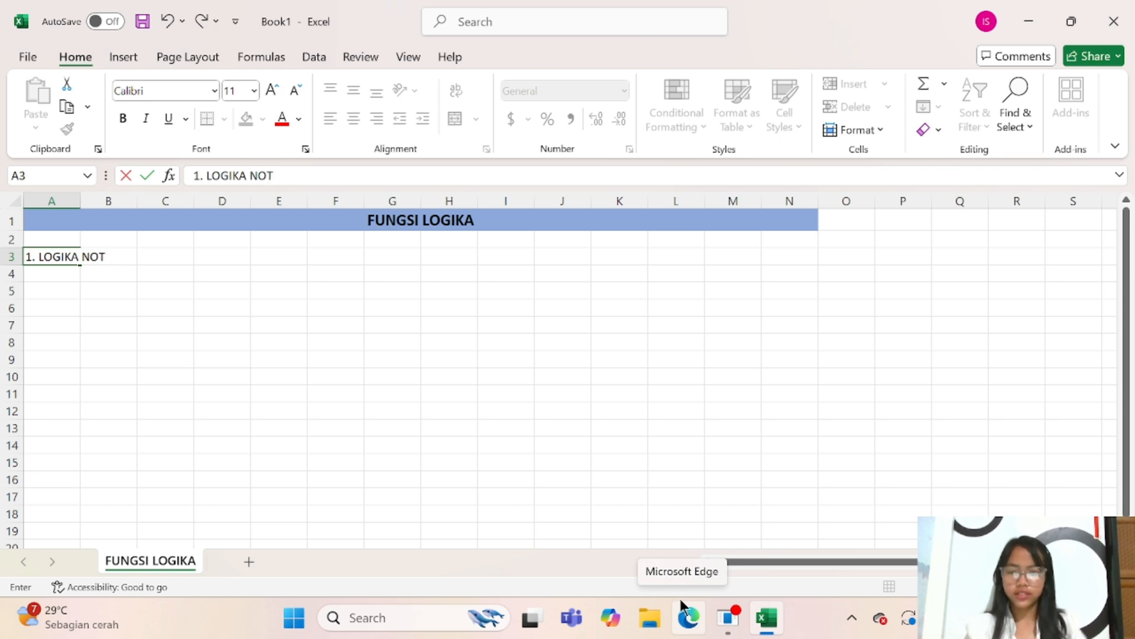
# Step: Make only the word NOT bold within the text of cell A3
pyautogui.doubleClick(90, 256)
pyautogui.click(123, 119)
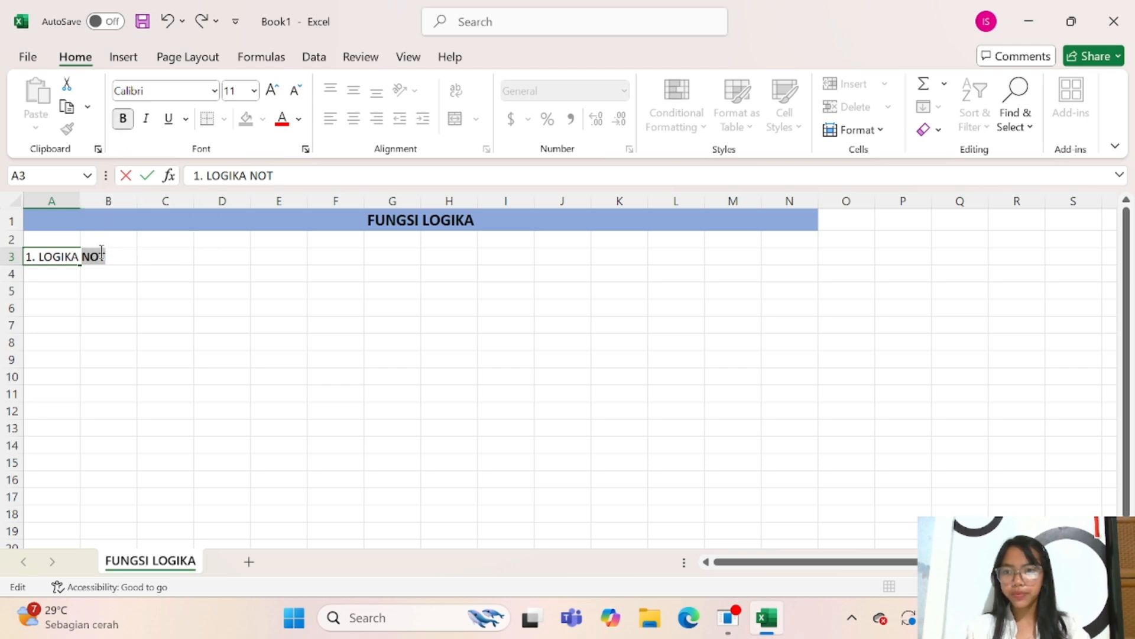
pyautogui.click(108, 253)
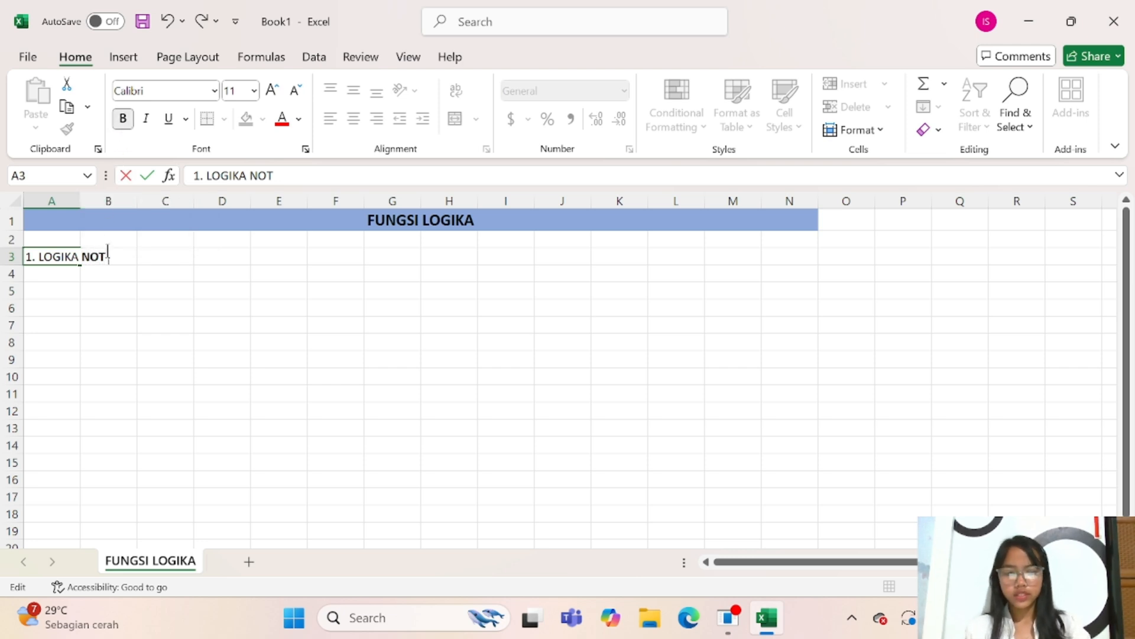
pyautogui.write('>>')
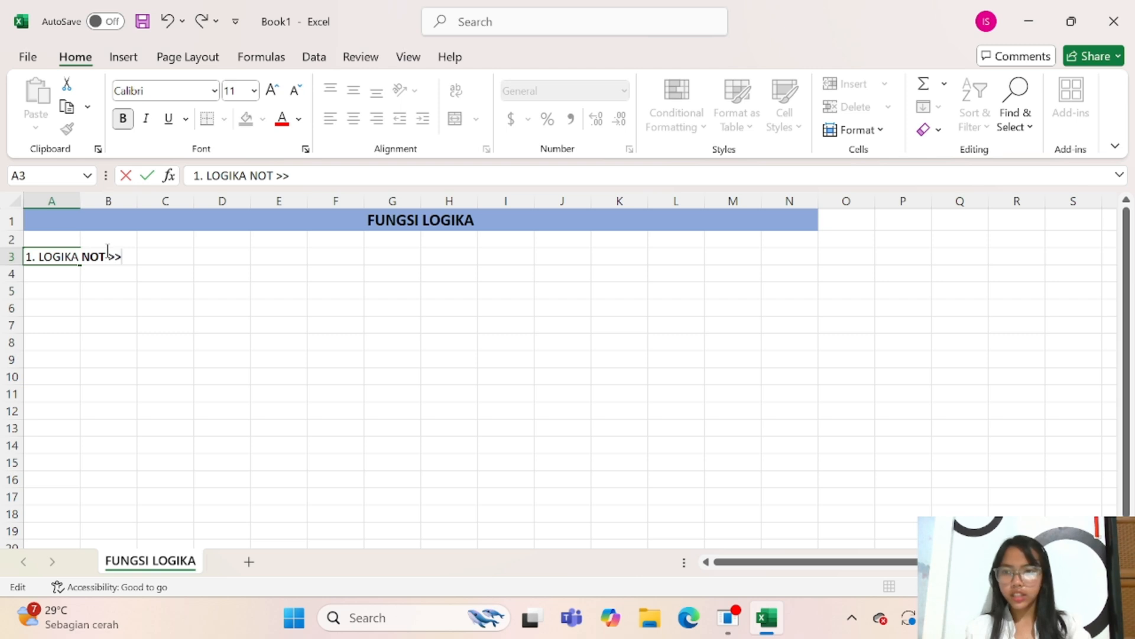
pyautogui.press('BackSpace')
pyautogui.press('BackSpace')
pyautogui.press('BackSpace')
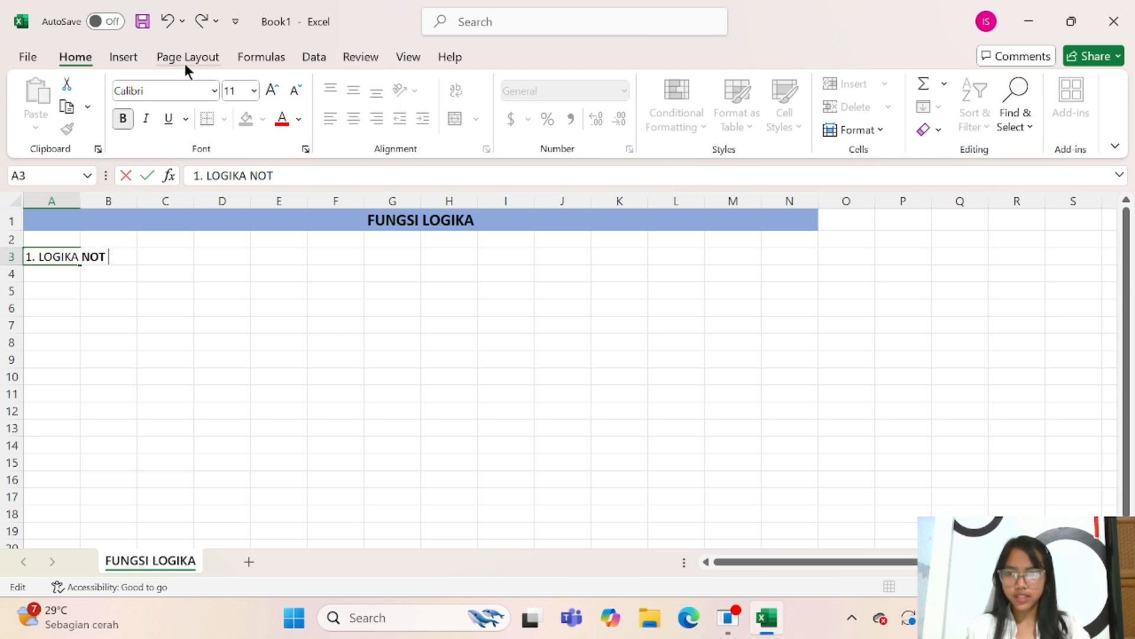
# Step: Continue the A3 text after NOT in regular weight with ">> Membalikkan nilai dari suatu statement"
pyautogui.click(123, 117)
pyautogui.write('>')
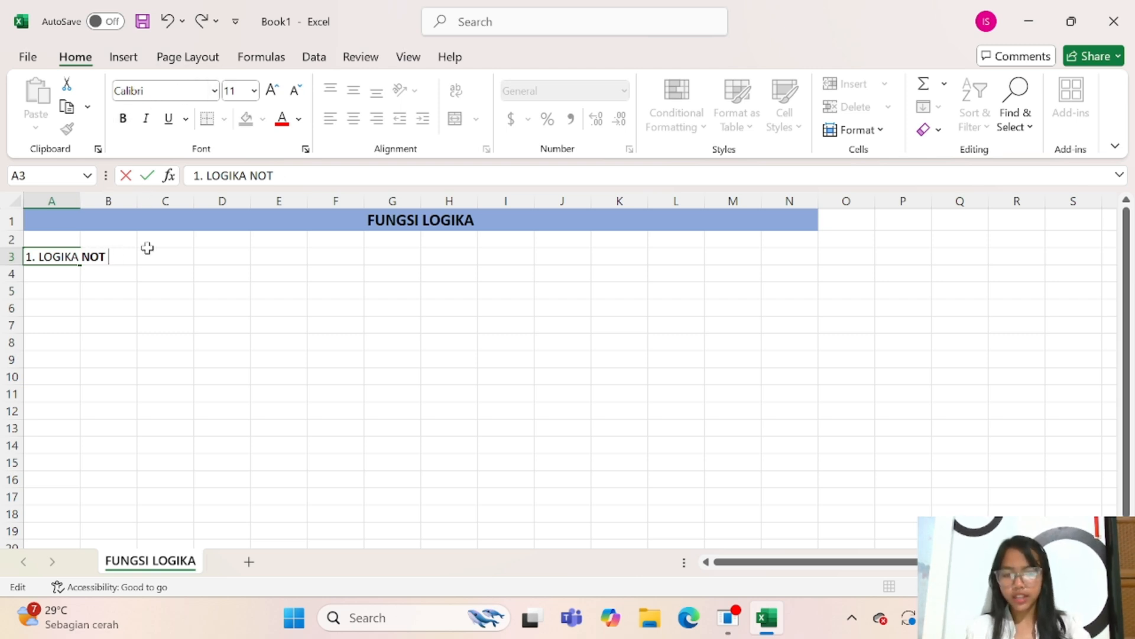
pyautogui.write('>')
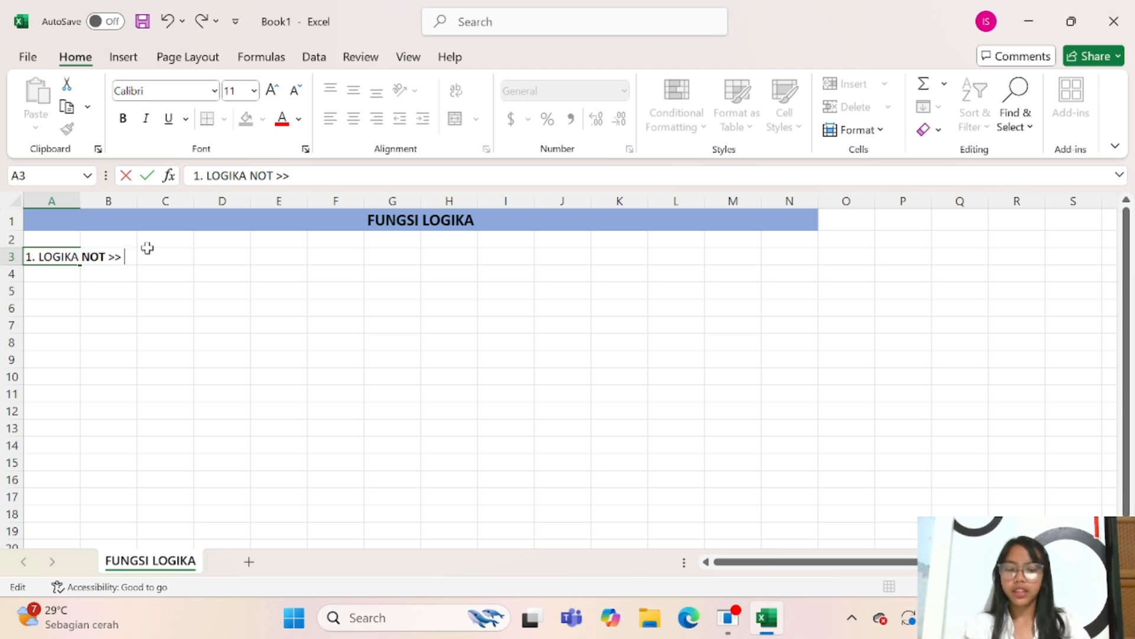
pyautogui.write('Mem')
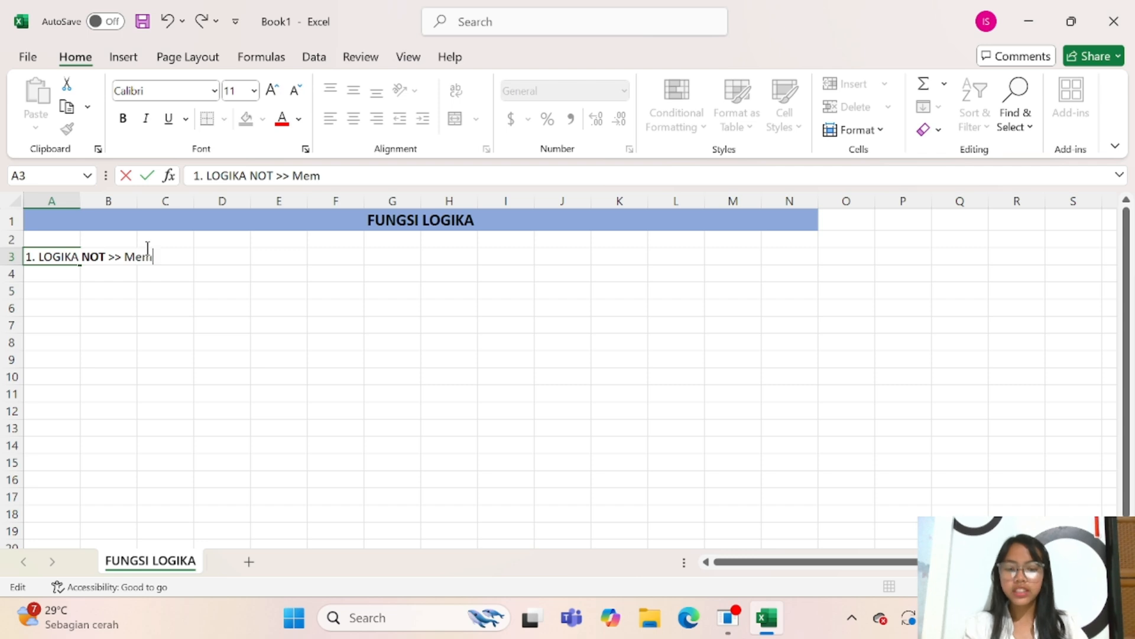
pyautogui.write('bali')
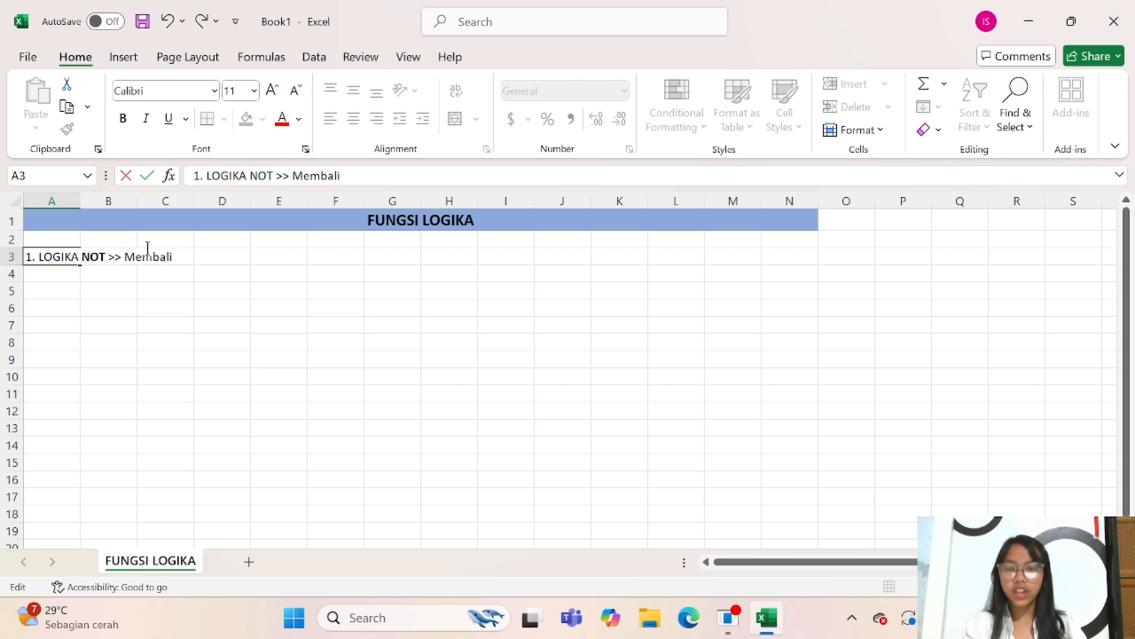
pyautogui.write('kkan ')
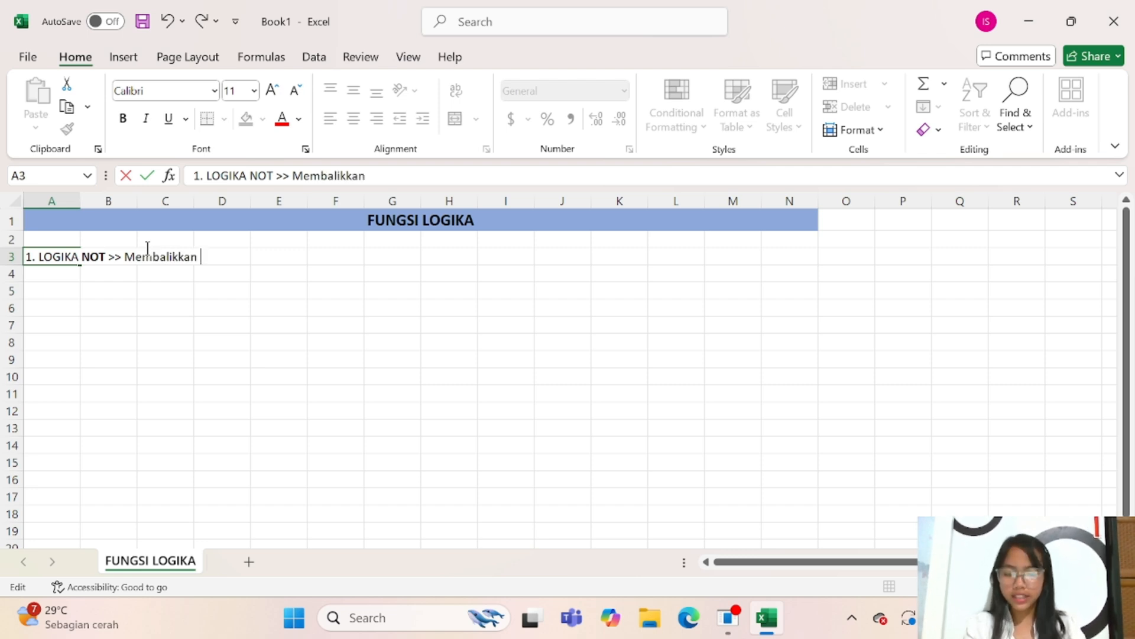
pyautogui.write('nilai dari suatu')
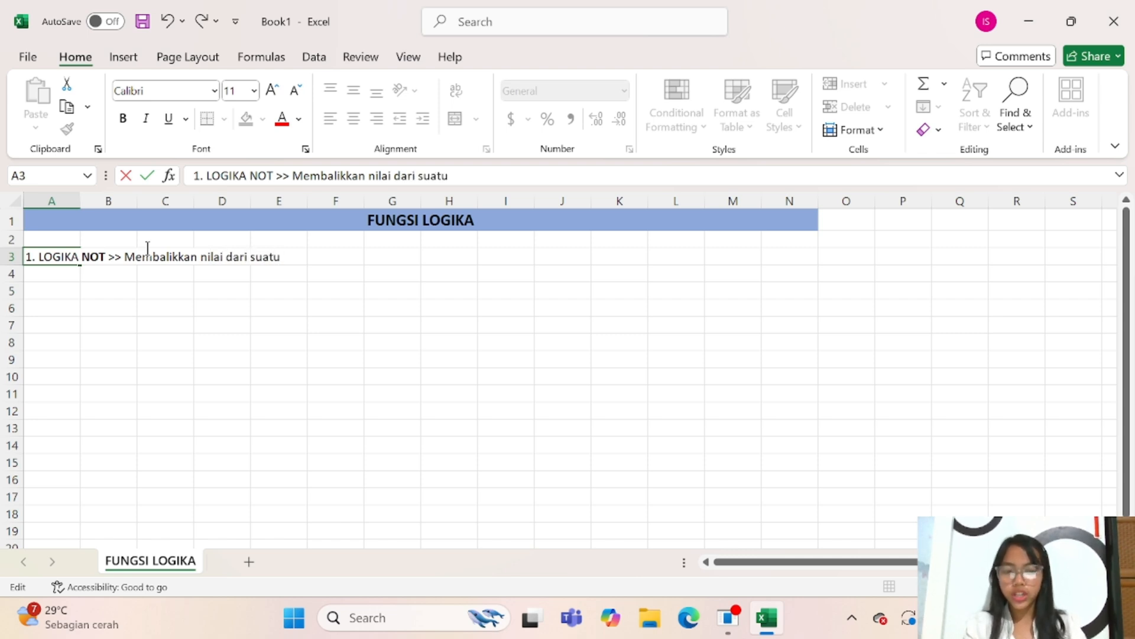
pyautogui.write(' state')
pyautogui.write('ment')
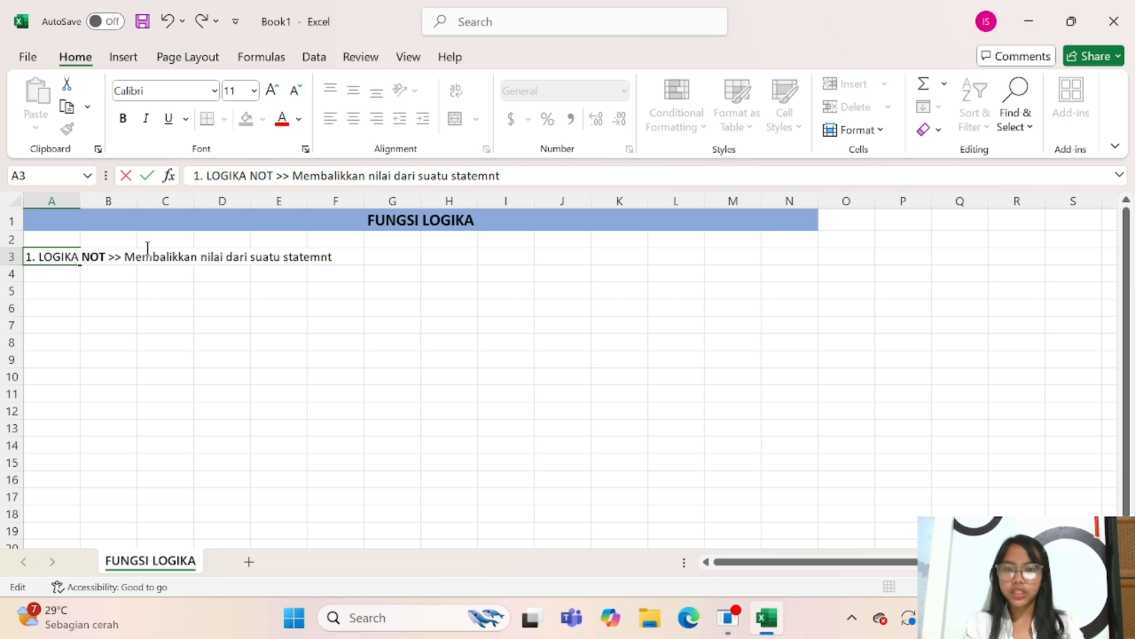
pyautogui.press('BackSpace')
pyautogui.press('BackSpace')
pyautogui.press('BackSpace')
pyautogui.write('ent')
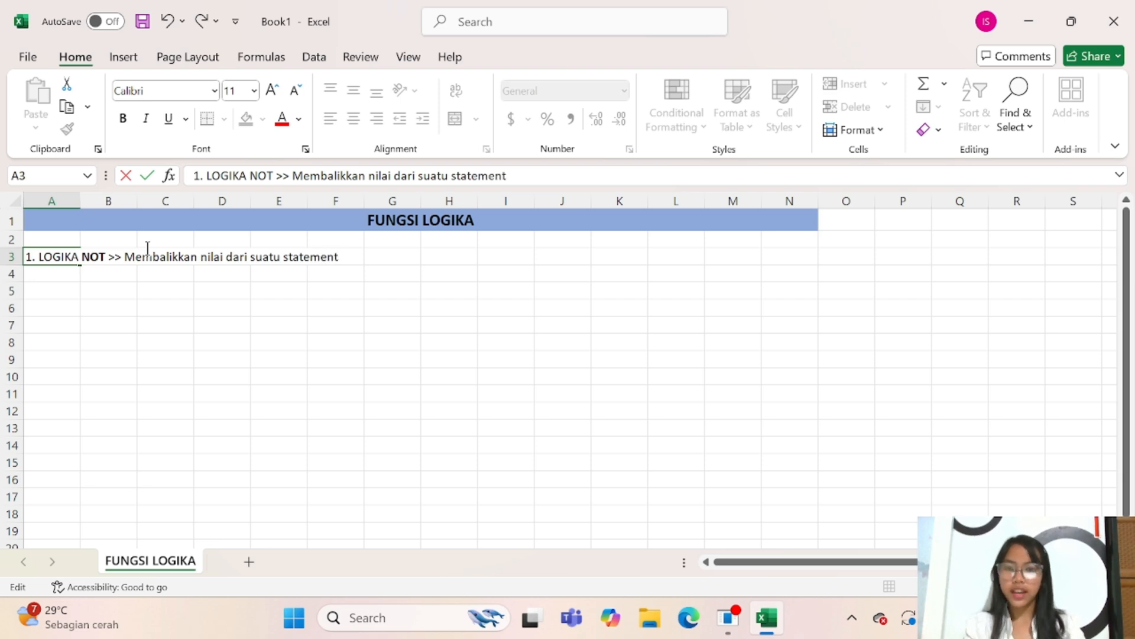
# Step: Extend the explanation in A3 with ", bernilai TRUE/FALSE" directly after the word statement
pyautogui.write(',')
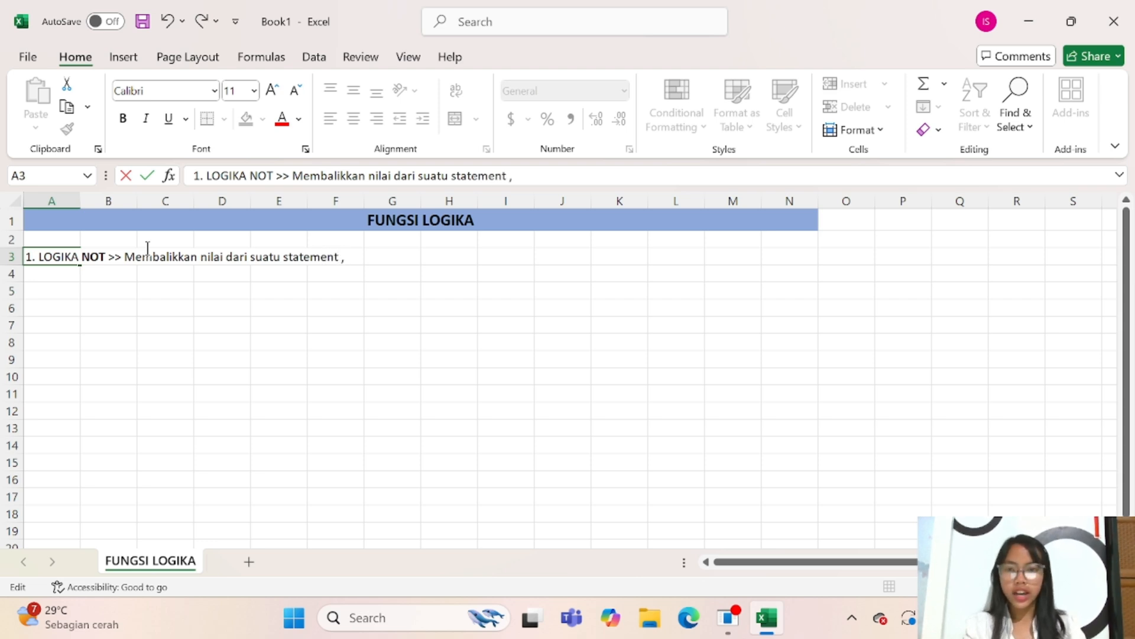
pyautogui.press('BackSpace')
pyautogui.write(',')
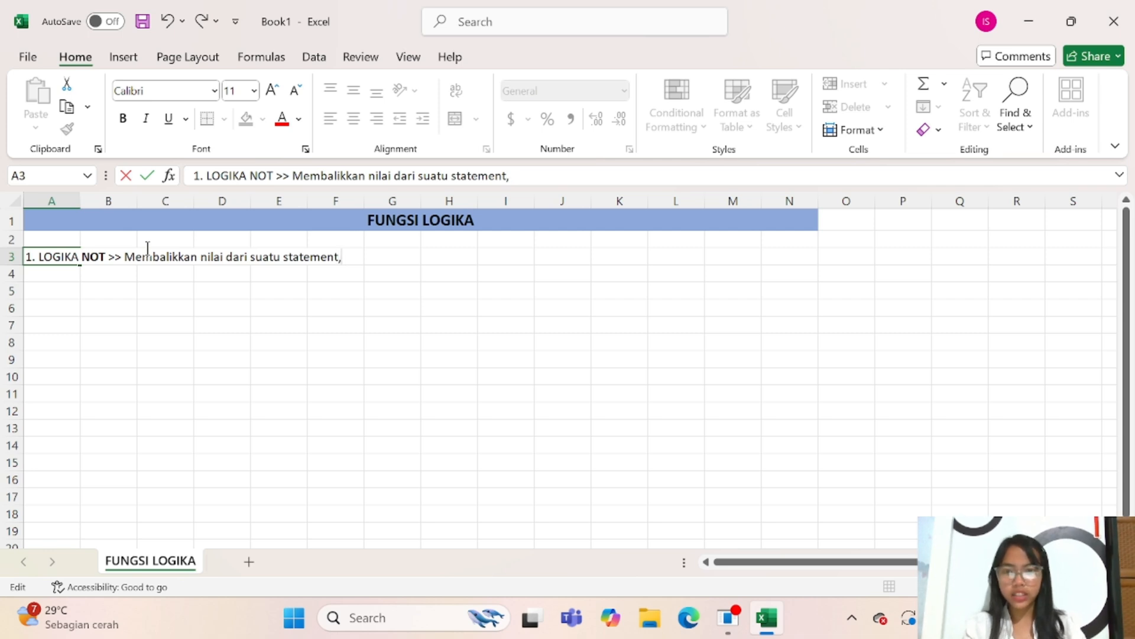
pyautogui.write(' ber')
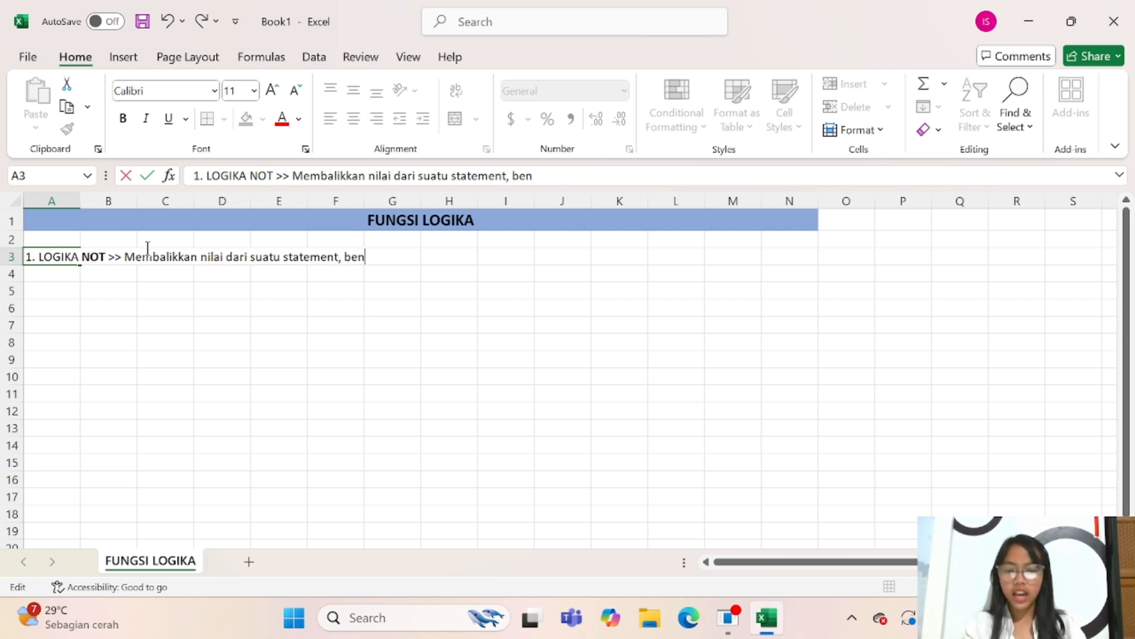
pyautogui.write('nilai')
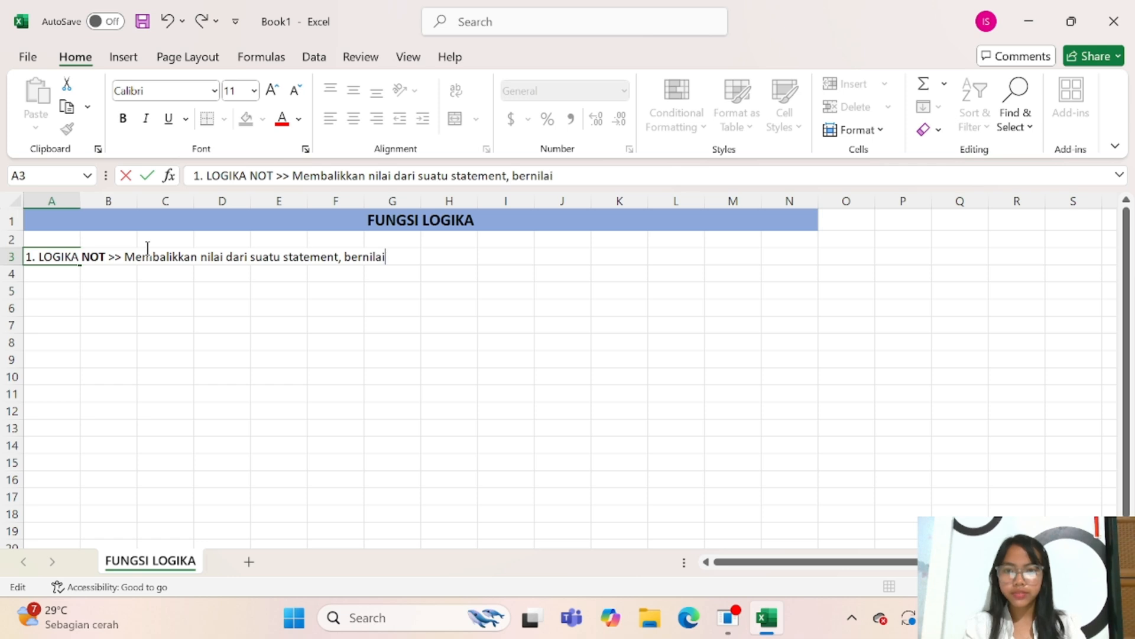
pyautogui.write(' TRUE')
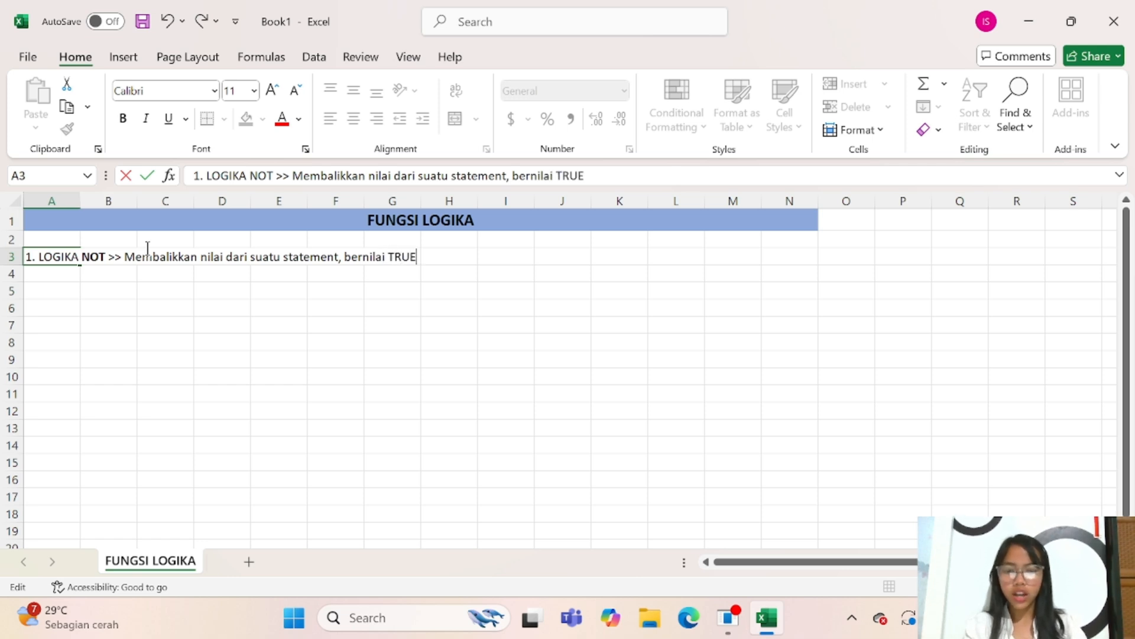
pyautogui.write('/')
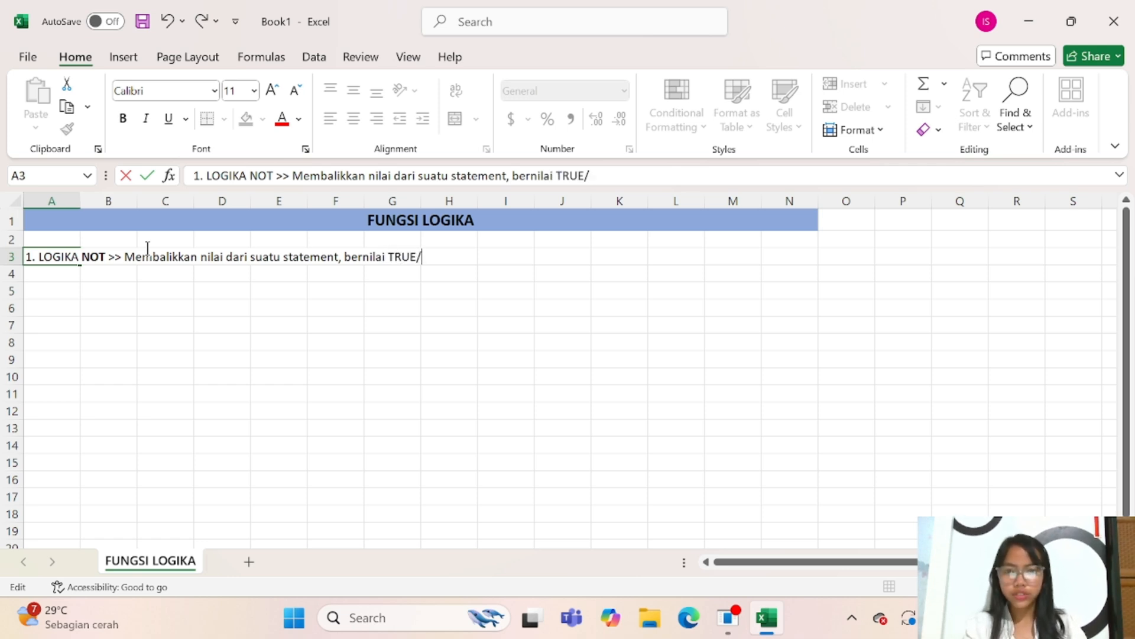
pyautogui.write('FLASE')
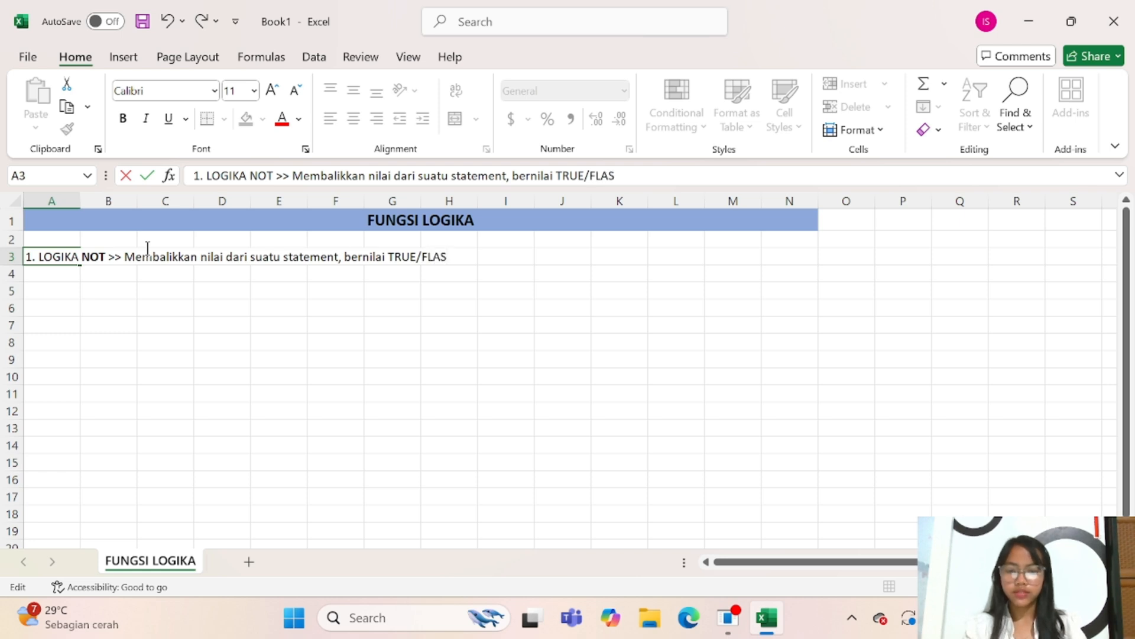
pyautogui.press('BackSpace')
pyautogui.press('BackSpace')
pyautogui.press('BackSpace')
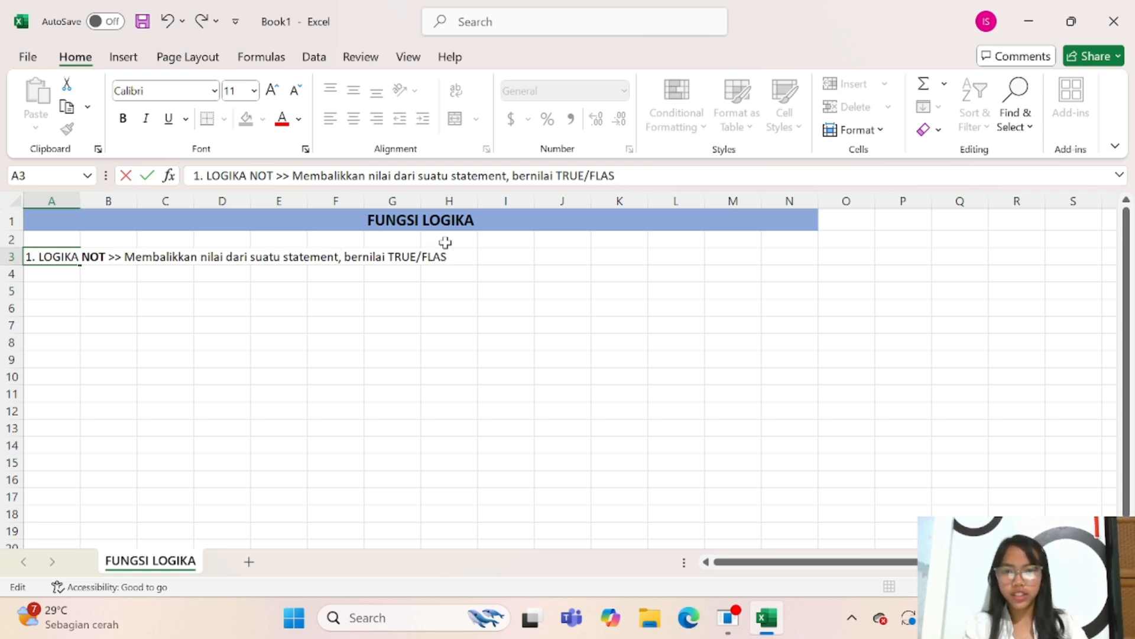
pyautogui.press('BackSpace')
pyautogui.write('ALSE')
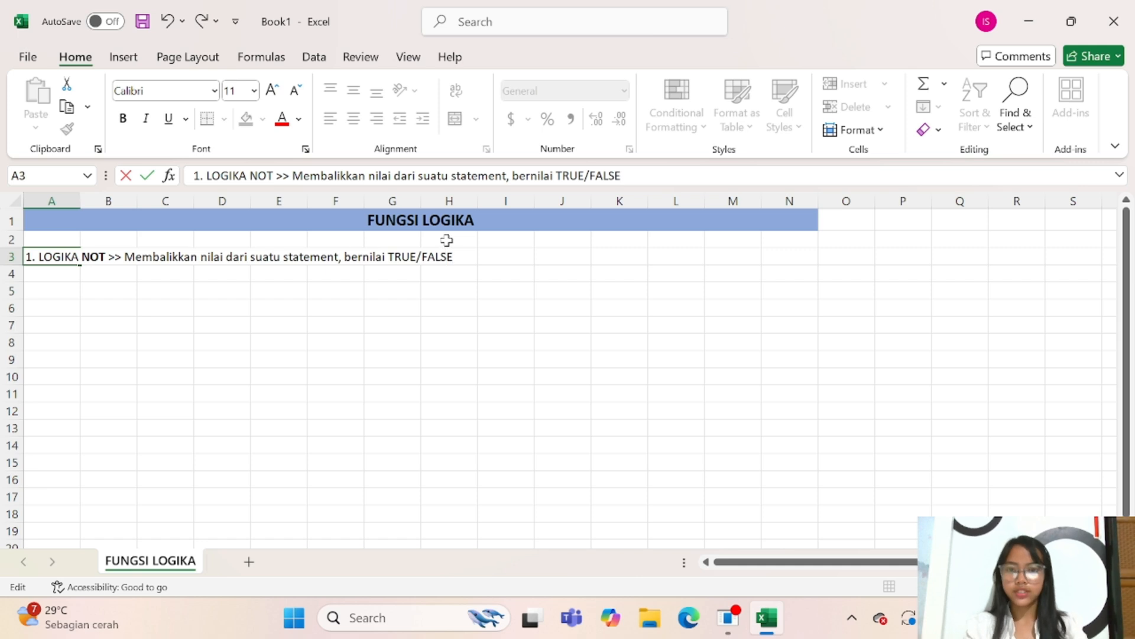
# Step: Make only the words TRUE/FALSE bold within the text of cell A3
pyautogui.moveTo(389, 258)
pyautogui.mouseDown()
pyautogui.moveTo(460, 258)
pyautogui.moveTo(387, 256)
pyautogui.mouseUp()
pyautogui.click(123, 118)
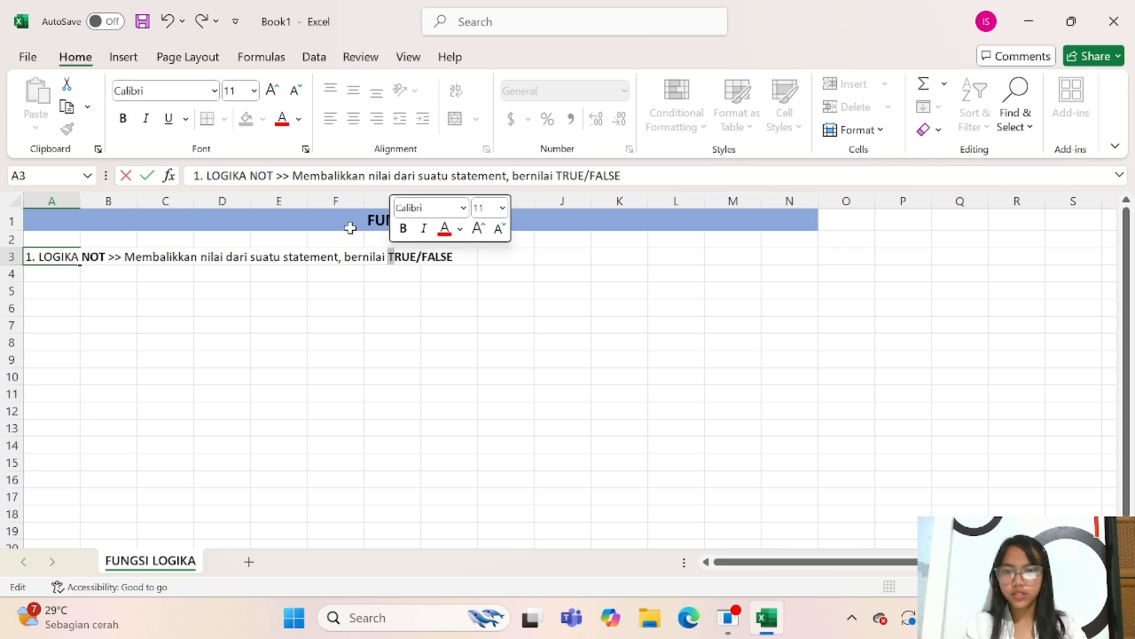
pyautogui.click(122, 118)
# Step: End the TRUE/FALSE sentence in A3 with a period and add "Merupakan bentuk negasi." in regular weight
pyautogui.click(467, 258)
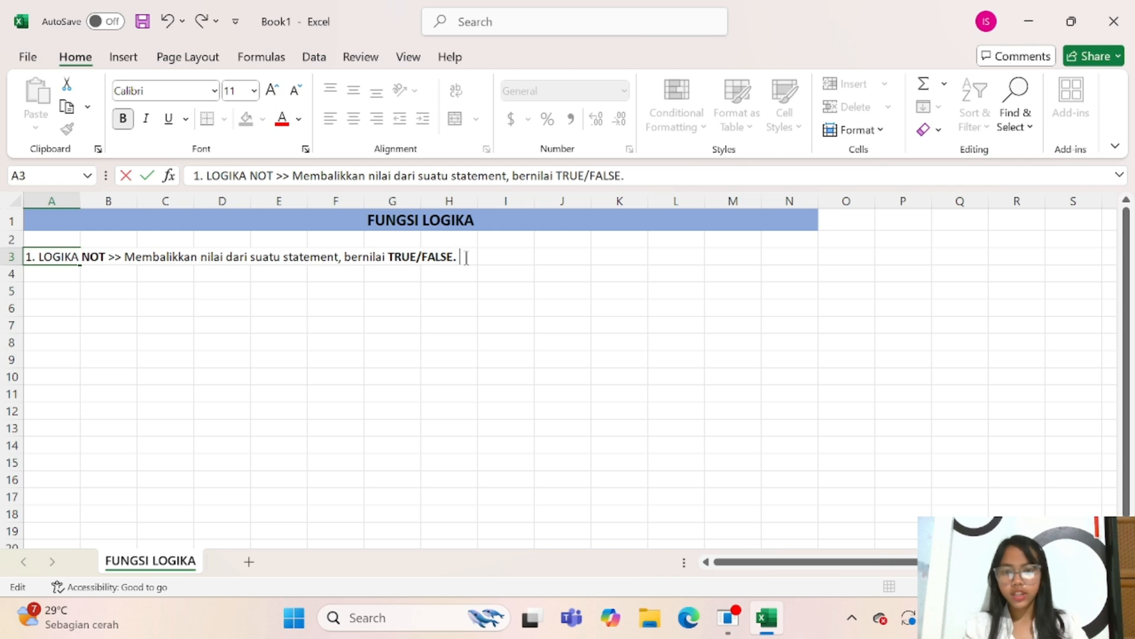
pyautogui.write('M')
pyautogui.press('BackSpace')
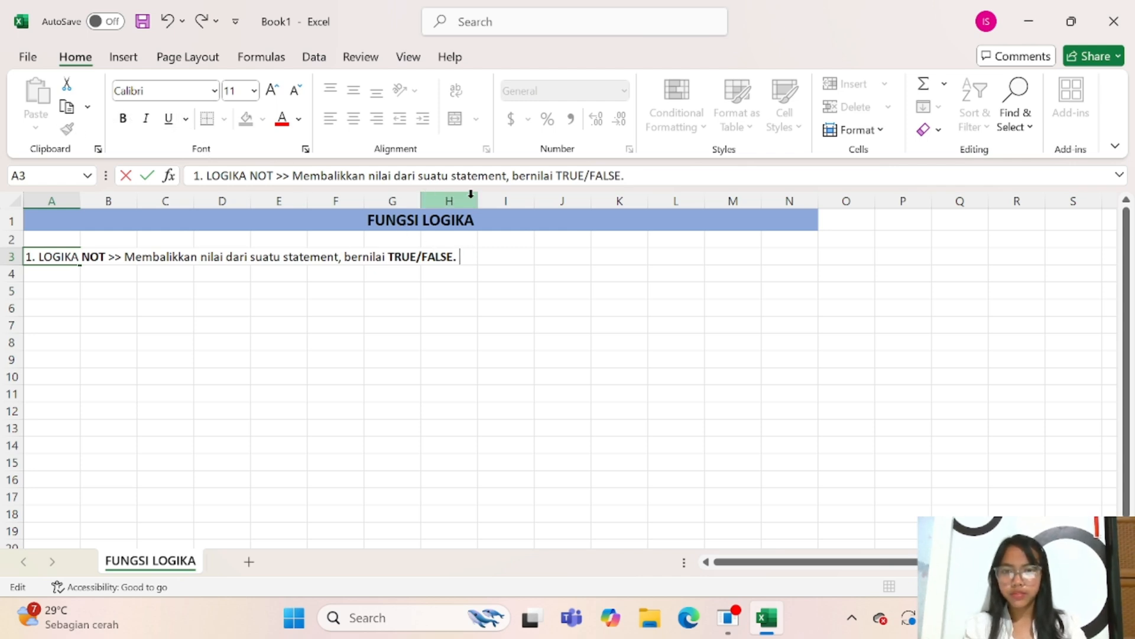
pyautogui.write('Meru')
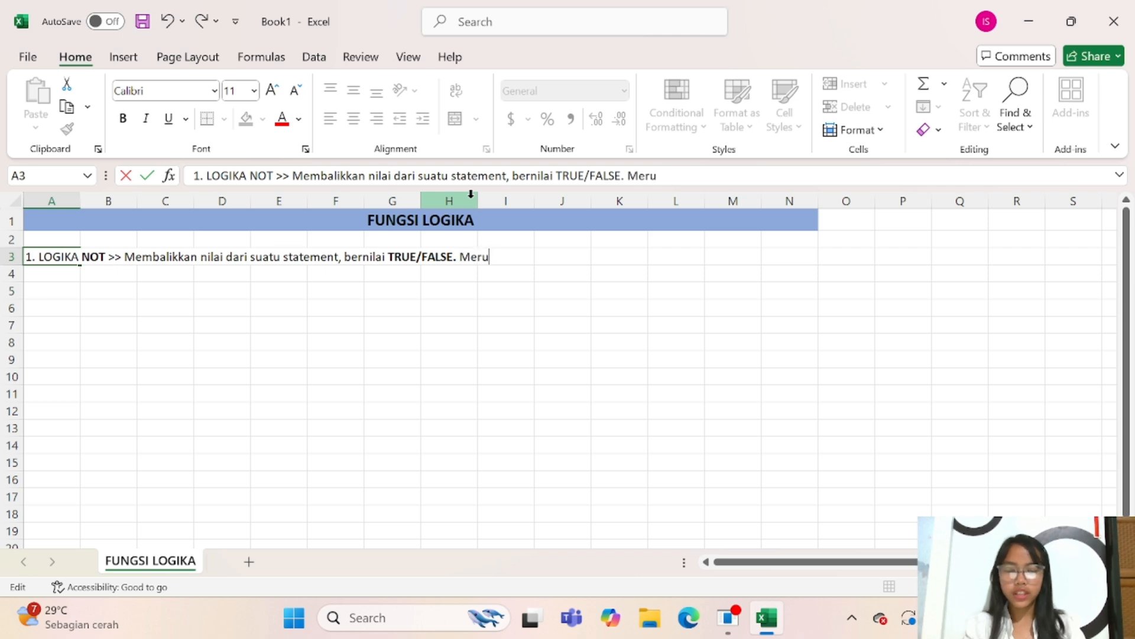
pyautogui.write('pa')
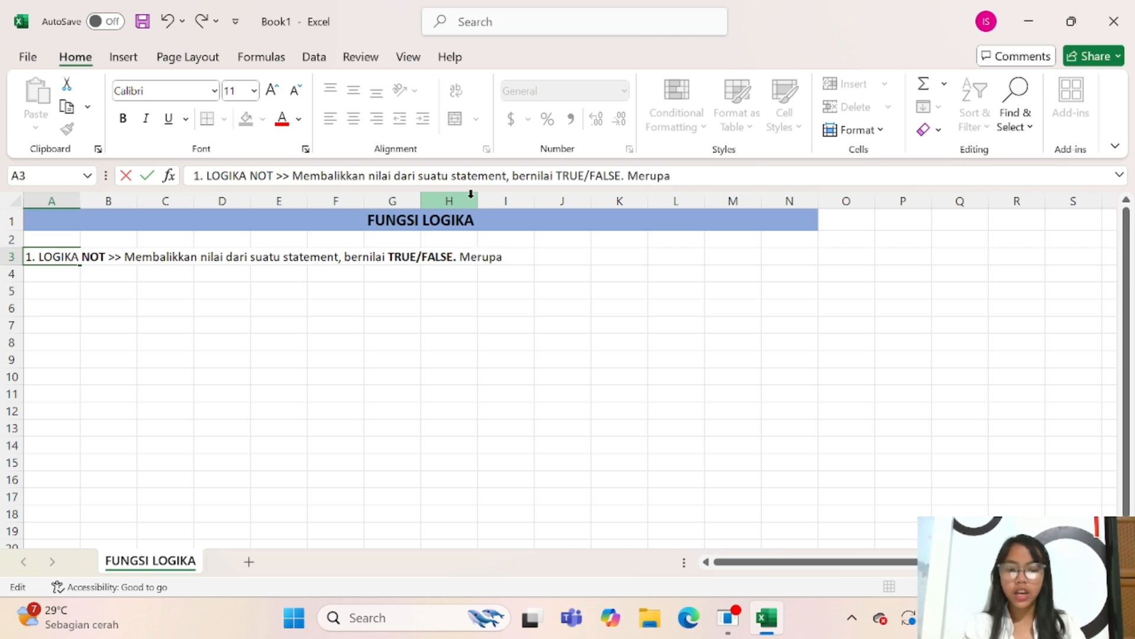
pyautogui.write('kan bentu')
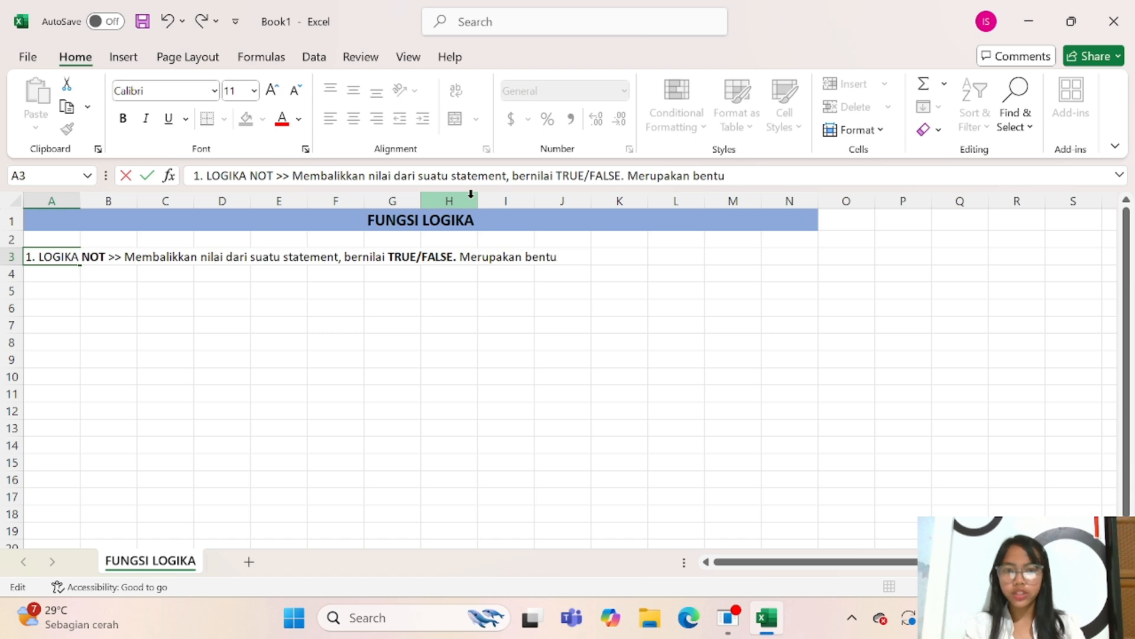
pyautogui.write('k n')
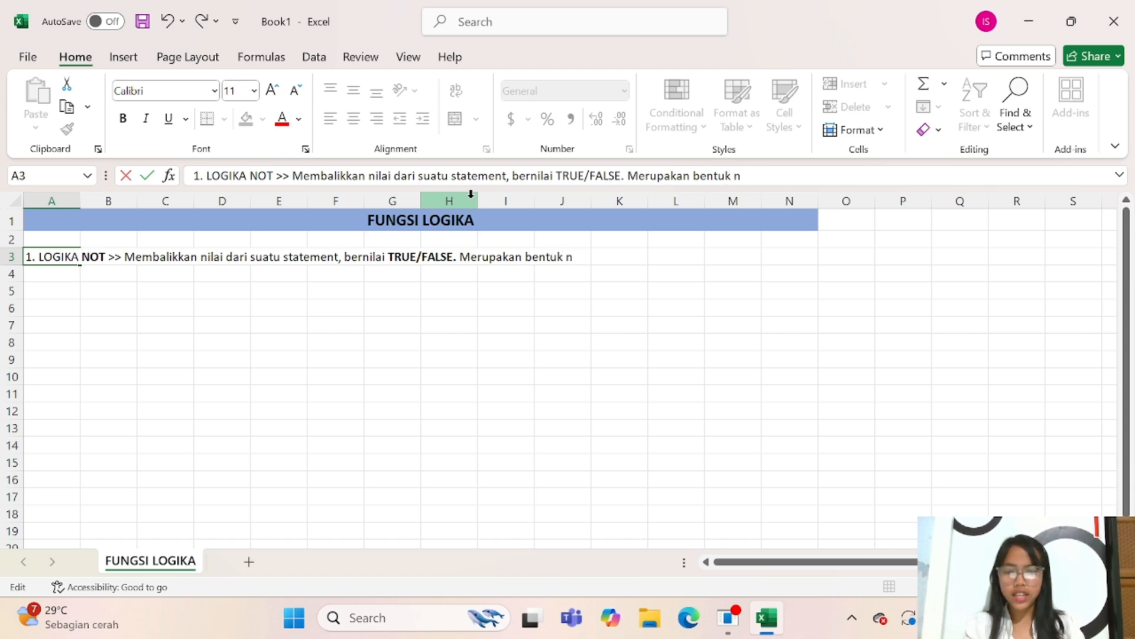
pyautogui.write('egasi.')
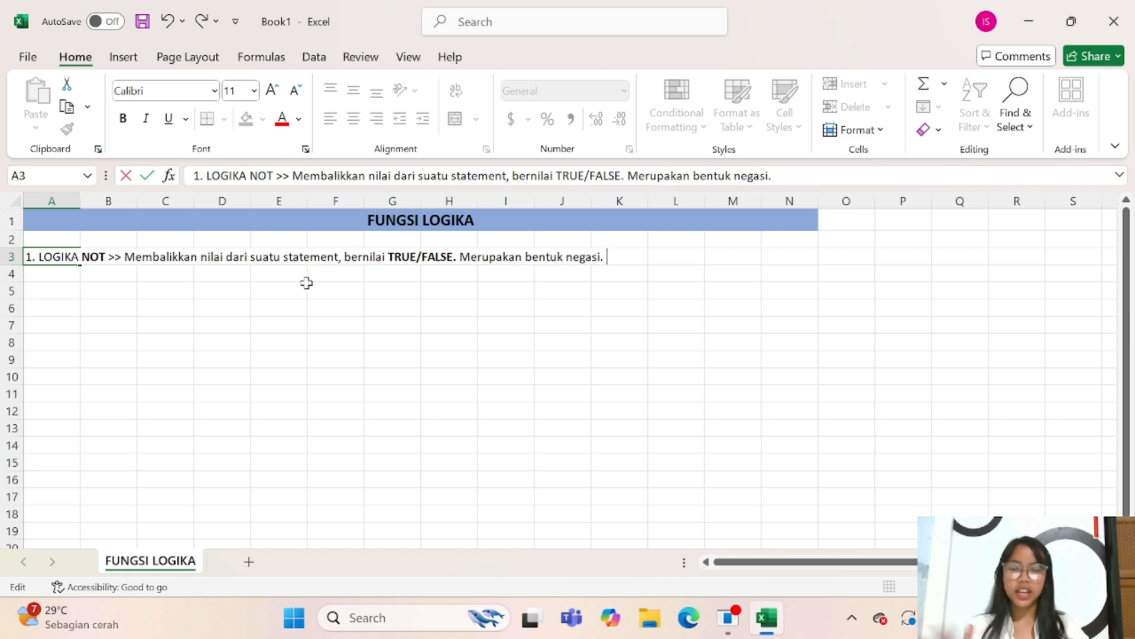
# Step: Enter the table headers "Statement" in cell A5 and "NOT" in cell B5
pyautogui.click(59, 288)
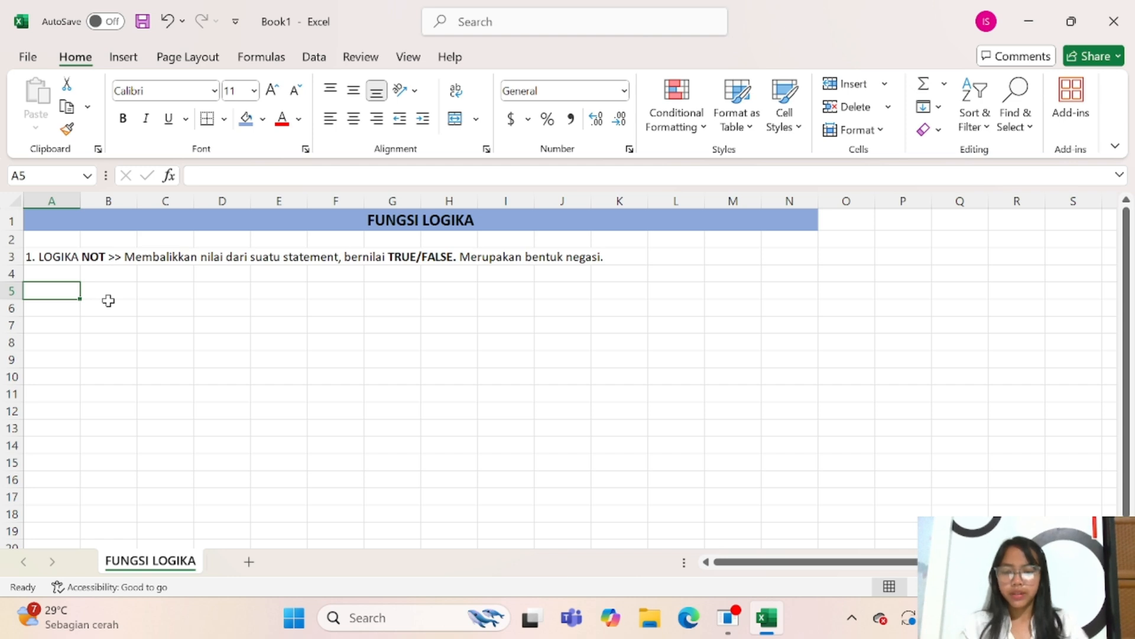
pyautogui.write('State')
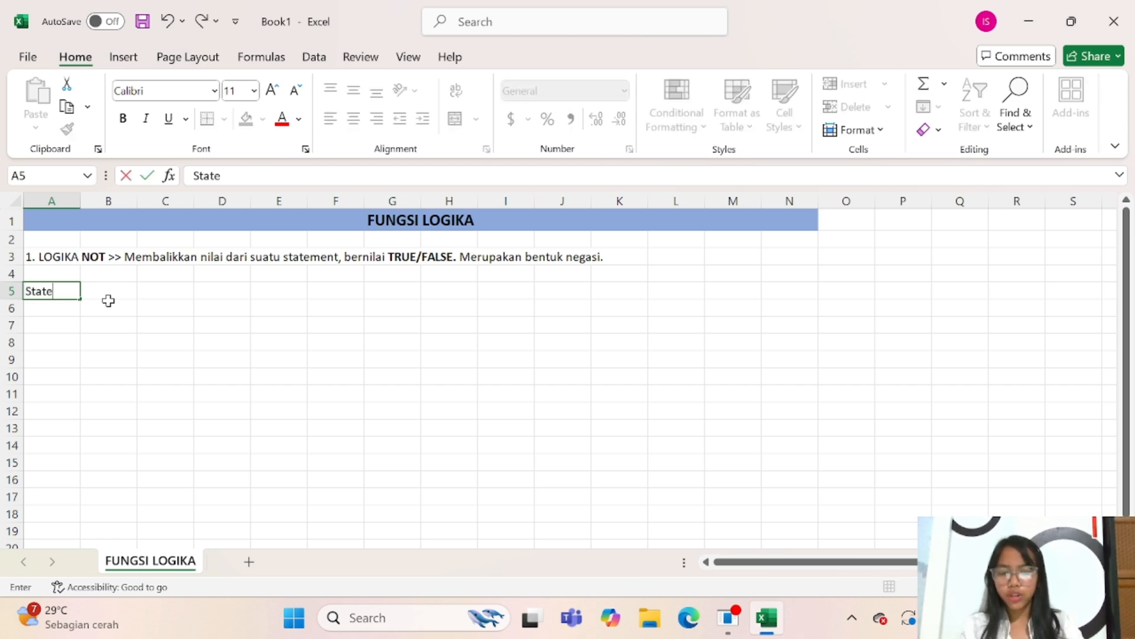
pyautogui.write('mnent')
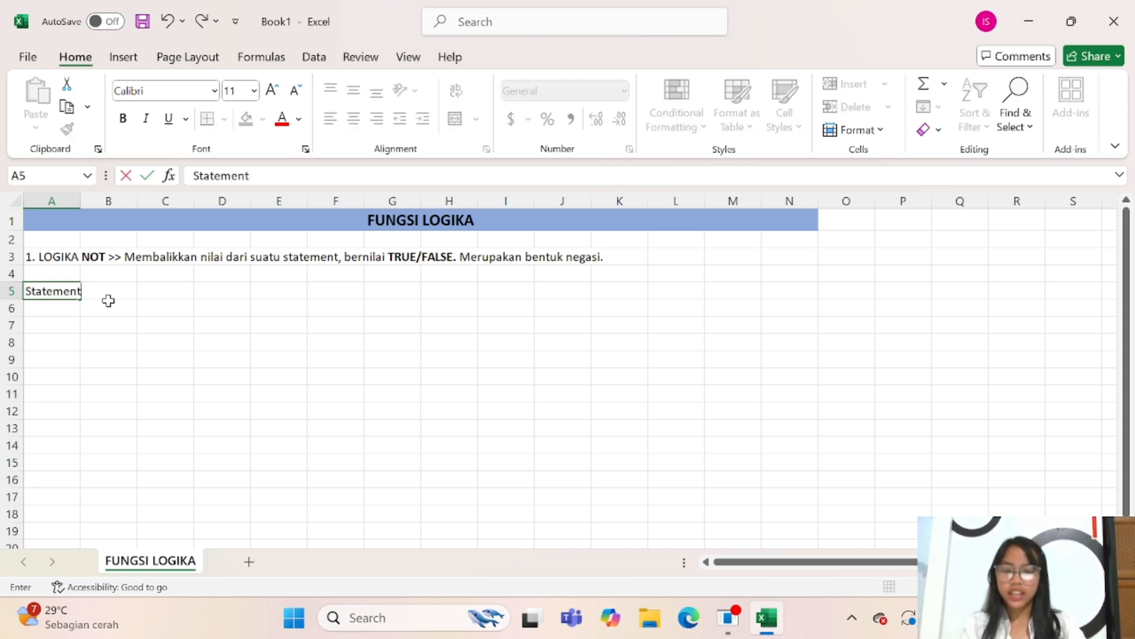
pyautogui.press('Tab')
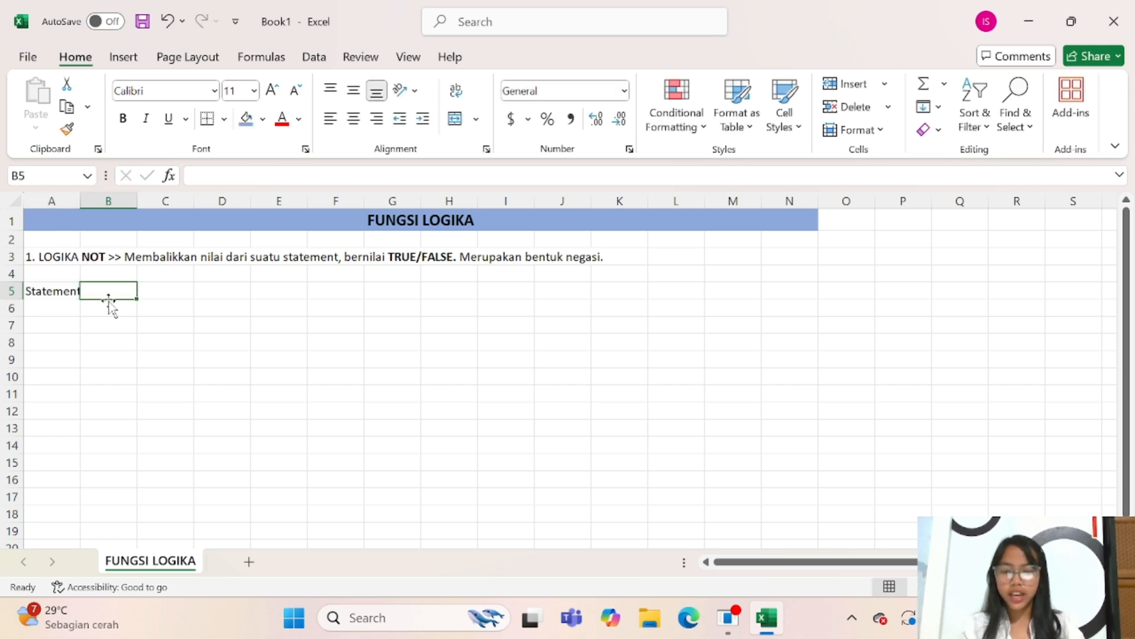
pyautogui.write('O')
pyautogui.press('BackSpace')
pyautogui.write('NOT')
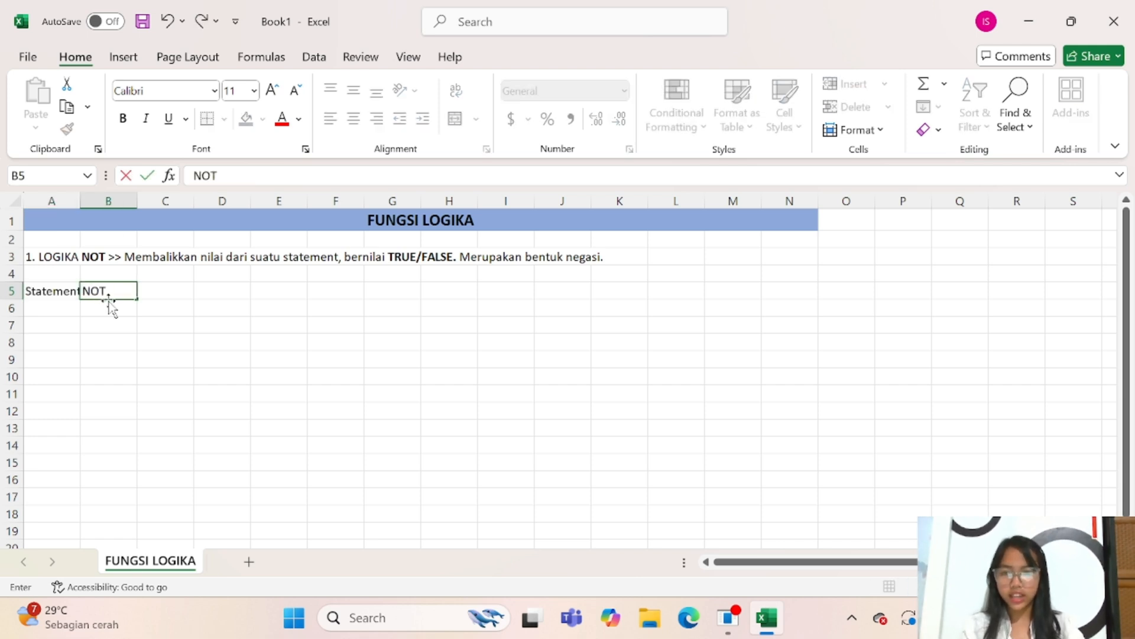
# Step: Widen column A slightly so the Statement header fits inside its cell
pyautogui.click(79, 201)
pyautogui.click(222, 274)
pyautogui.click(73, 292)
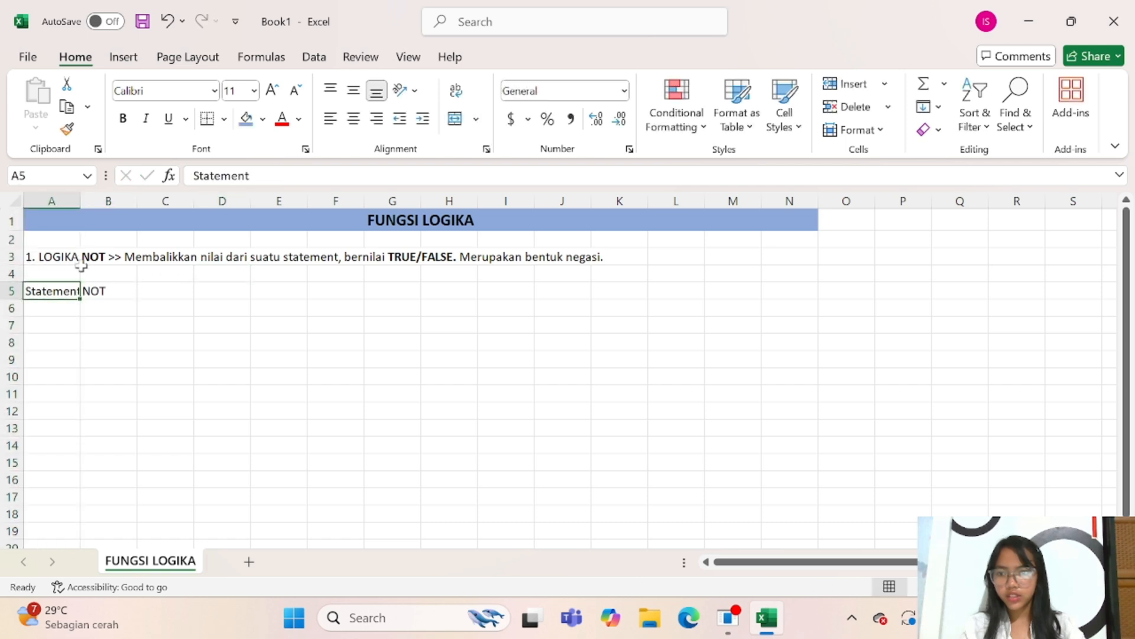
pyautogui.moveTo(81, 203); pyautogui.dragTo(88, 203)
pyautogui.click(249, 305)
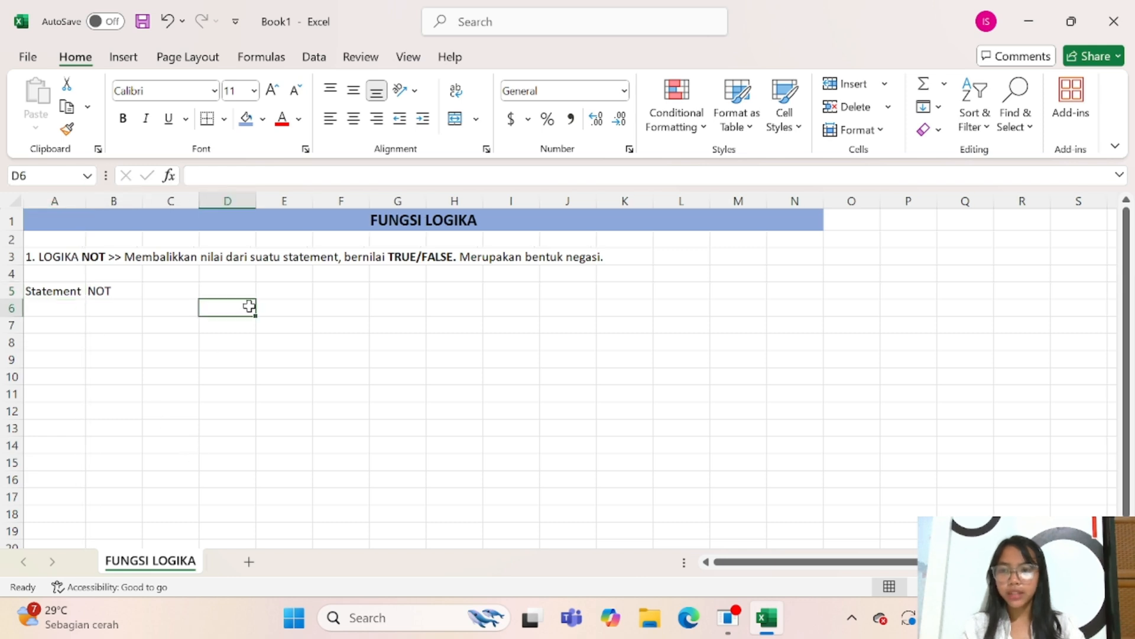
# Step: Enter the statement values 1 in cell A6 and 0 in cell A7
pyautogui.click(79, 312)
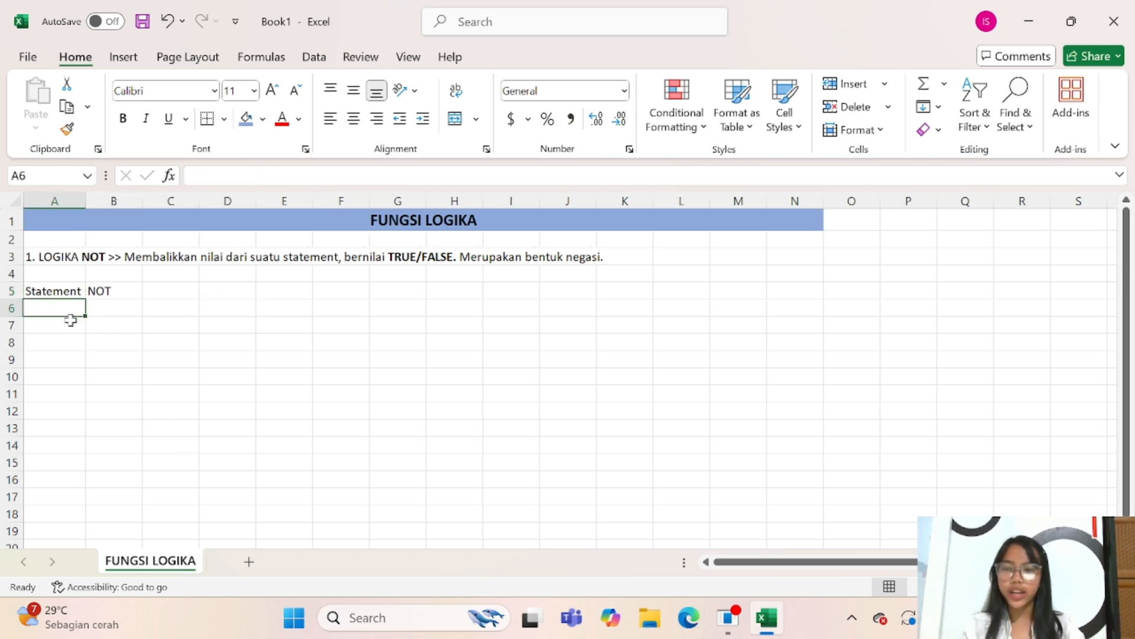
pyautogui.write('1')
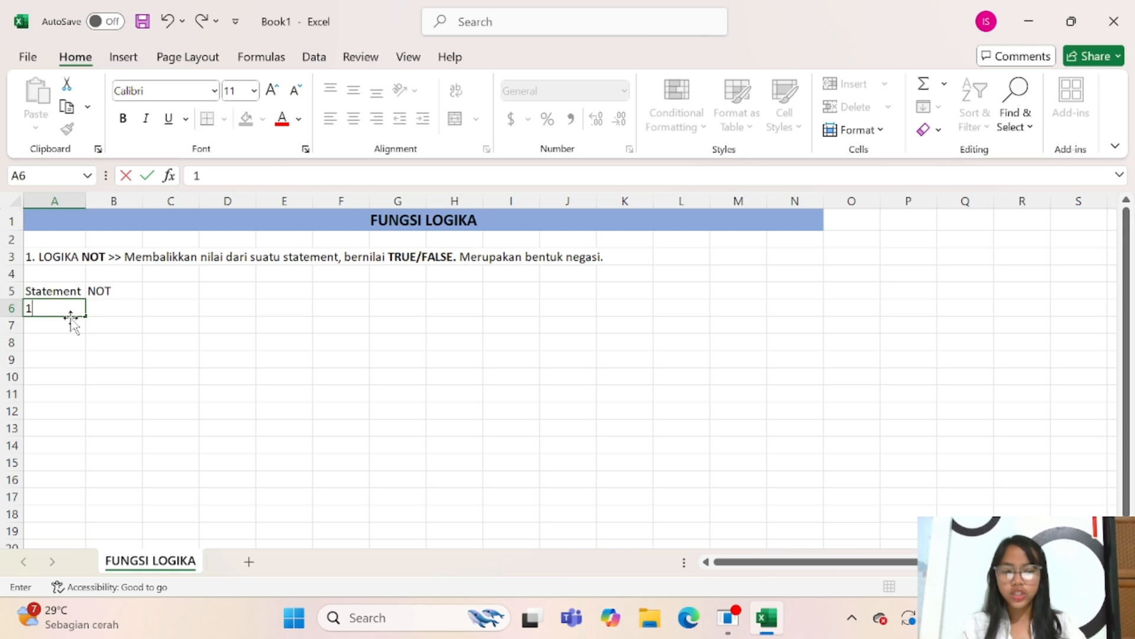
pyautogui.press('Return')
pyautogui.write('0')
pyautogui.click(148, 342)
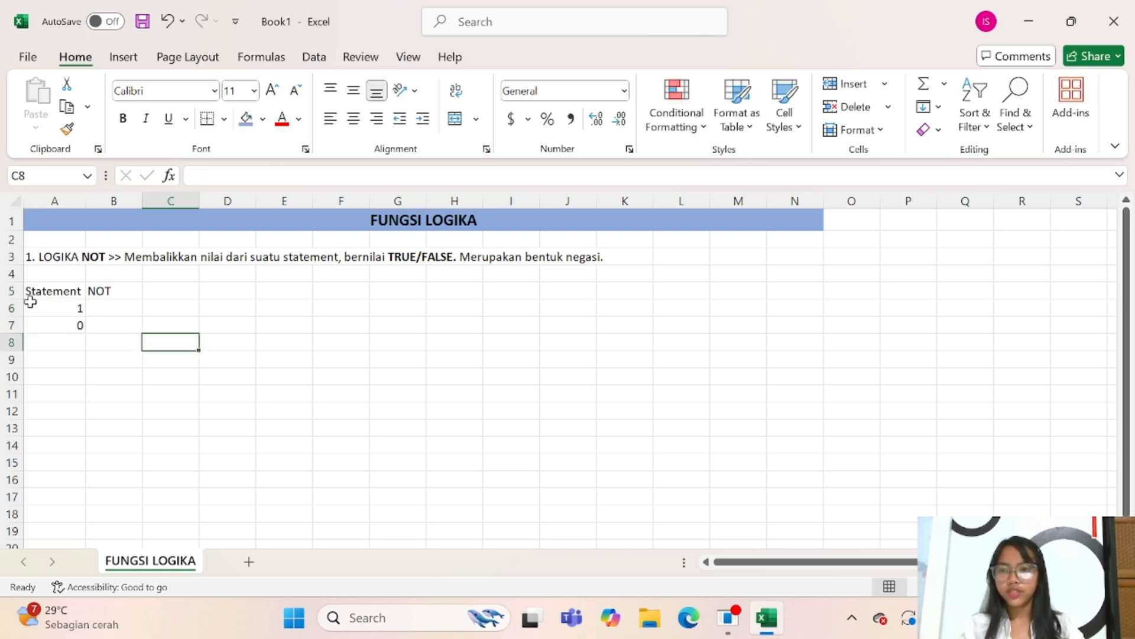
pyautogui.moveTo(33, 293); pyautogui.dragTo(100, 328)
pyautogui.click(110, 308)
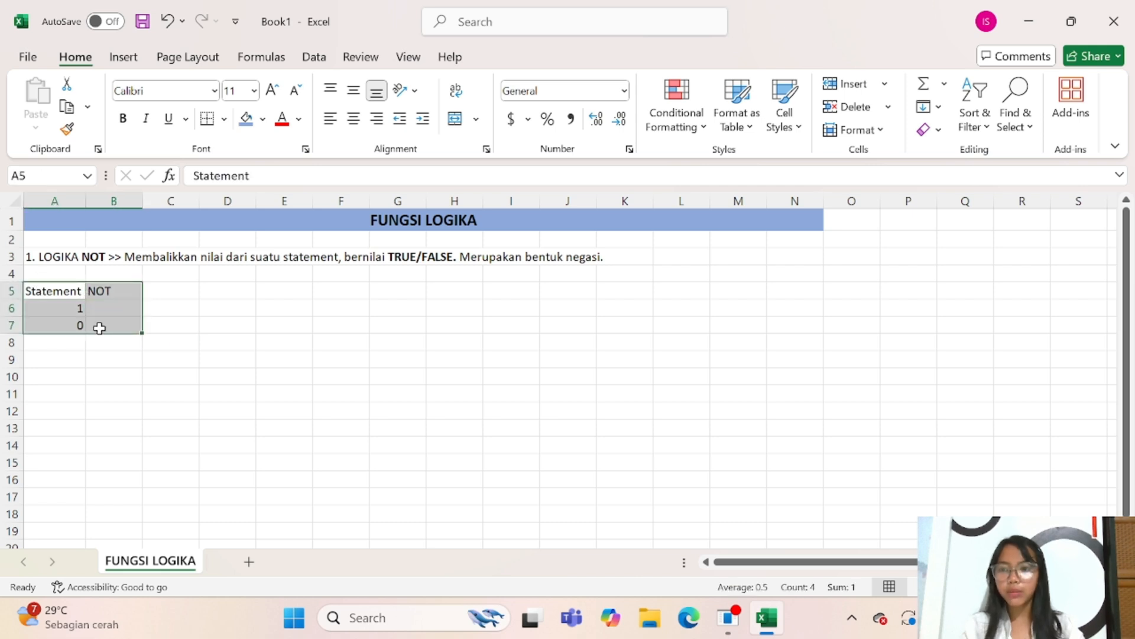
pyautogui.click(577, 308)
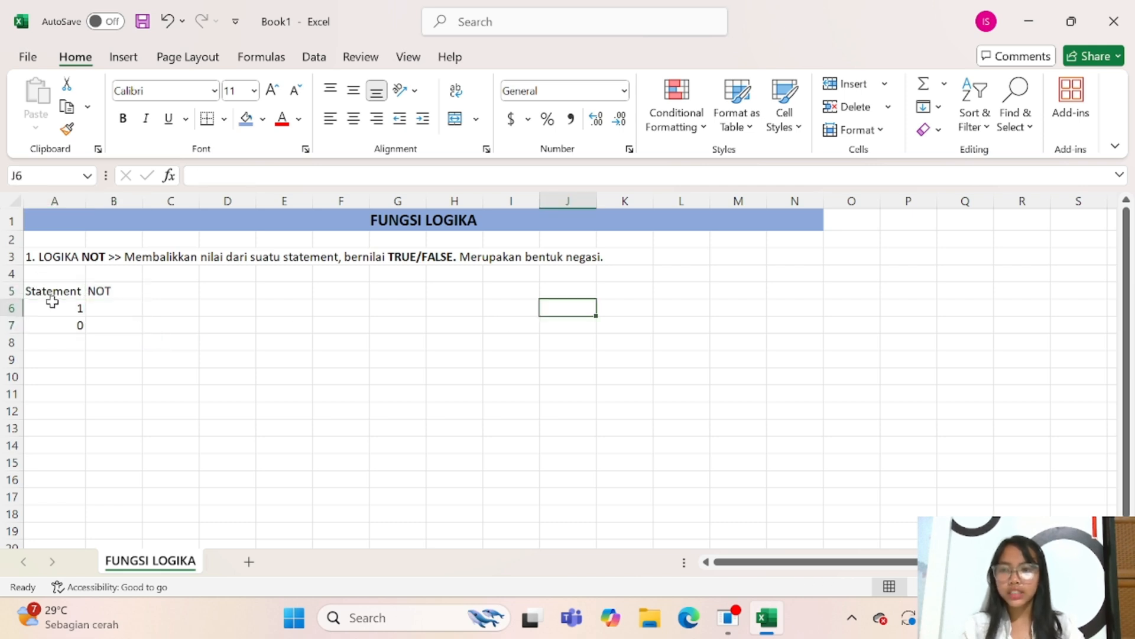
pyautogui.moveTo(51, 289); pyautogui.dragTo(107, 332)
pyautogui.click(197, 324)
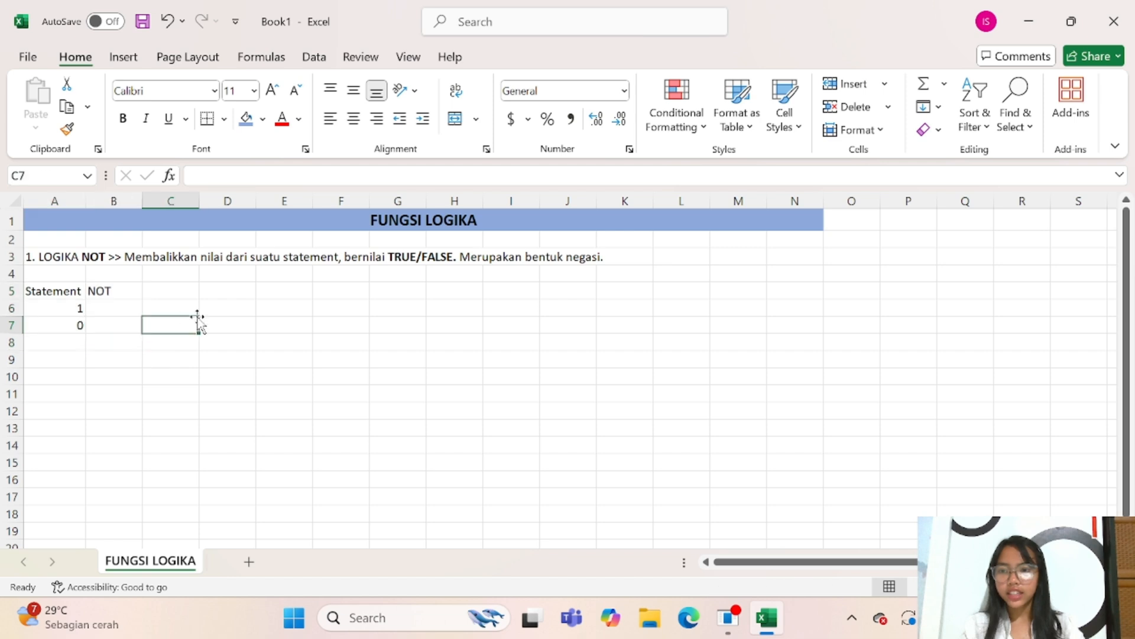
# Step: Apply all borders to the Statement/NOT table in cells A5:B7
pyautogui.moveTo(37, 290); pyautogui.dragTo(108, 337)
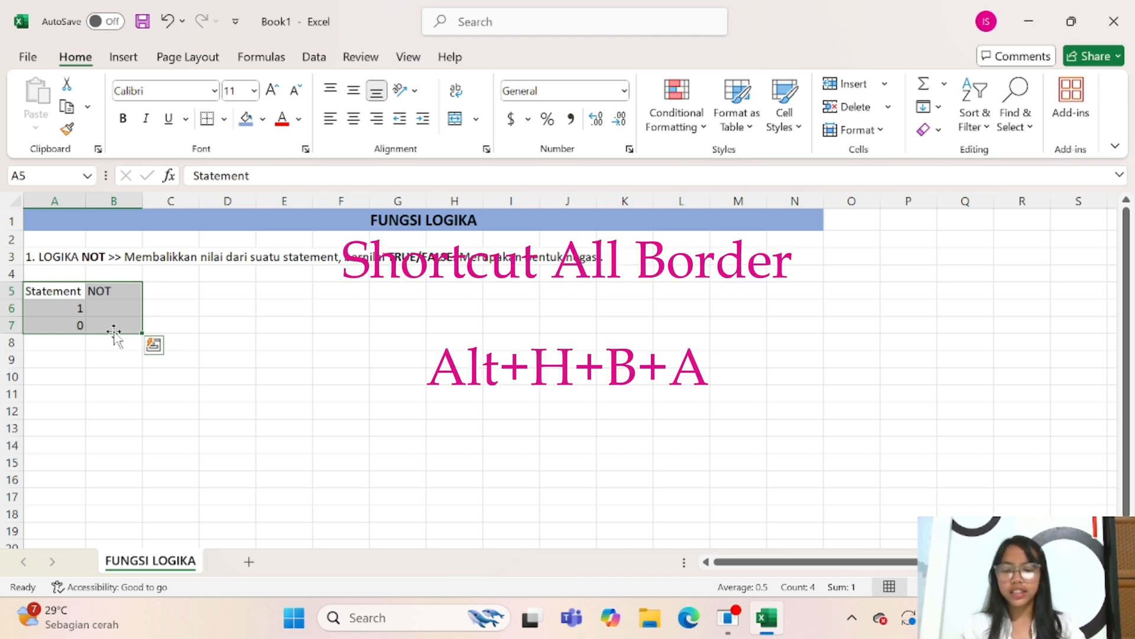
pyautogui.hotkey('alt', 'h')
pyautogui.press('b')
pyautogui.press('a')
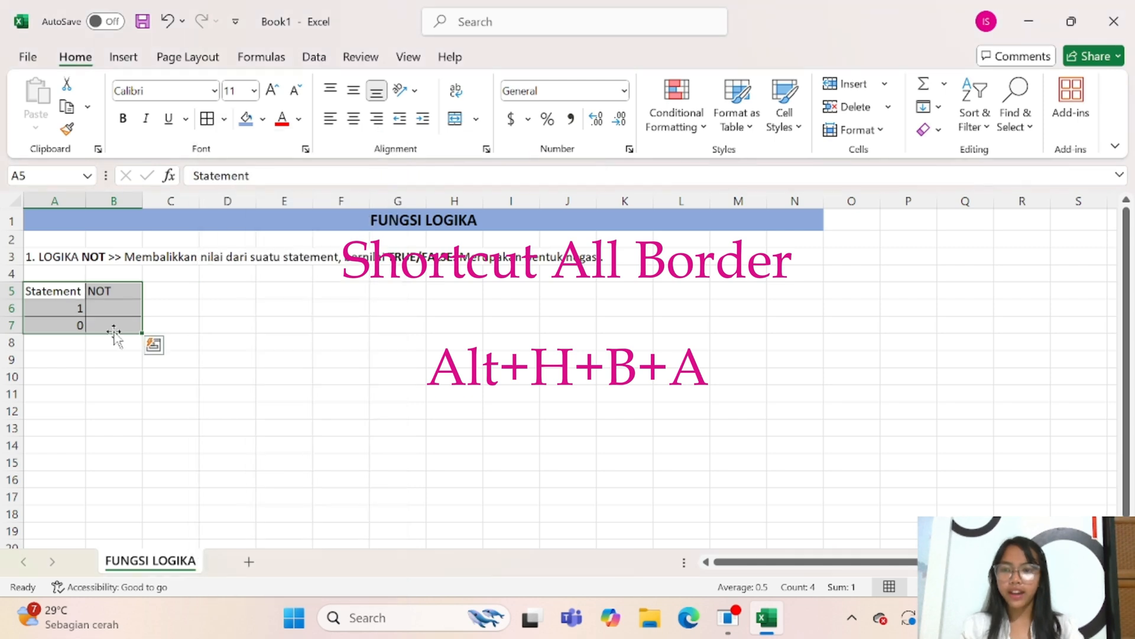
# Step: Make the Statement and NOT headers in A5:B5 bold and center them
pyautogui.click(114, 289)
pyautogui.moveTo(47, 295); pyautogui.dragTo(109, 292)
pyautogui.click(123, 118)
pyautogui.click(284, 272)
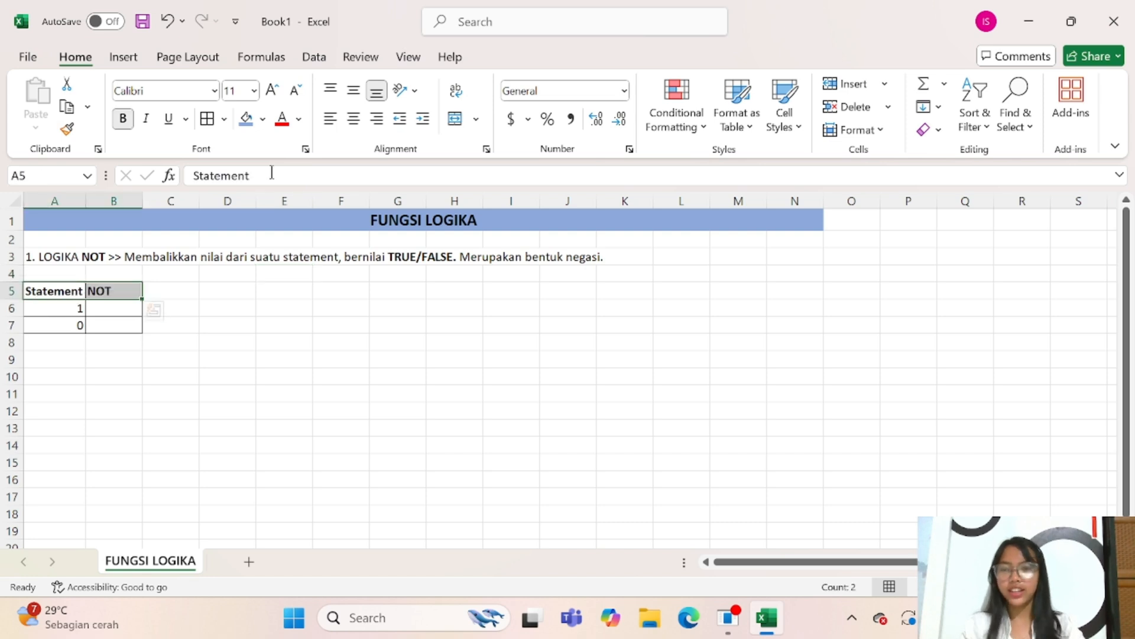
pyautogui.click(353, 119)
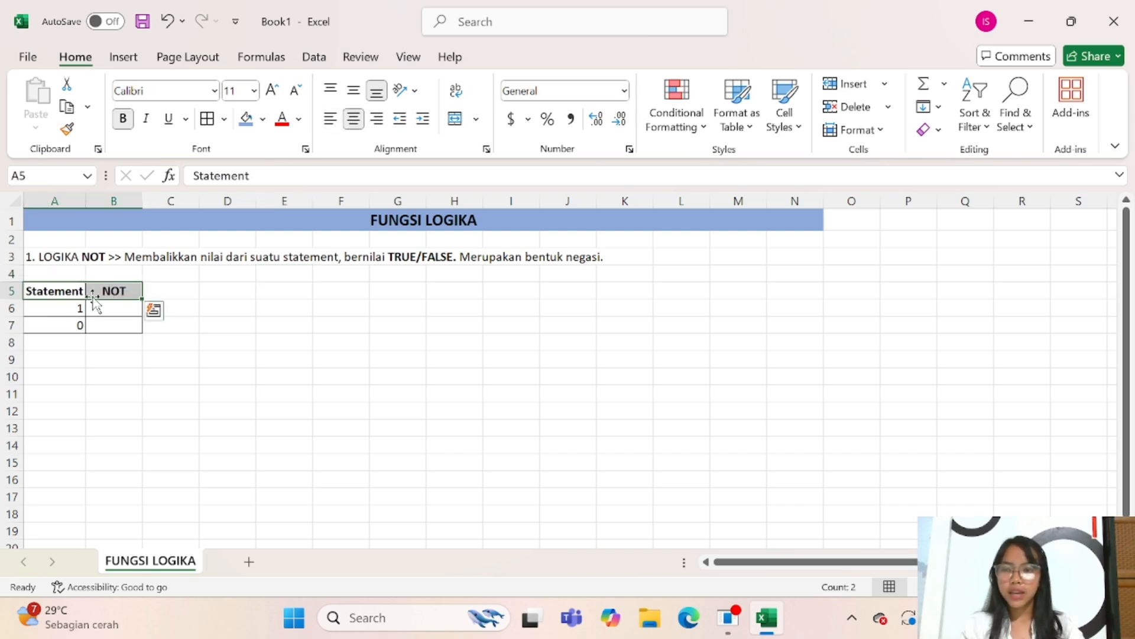
# Step: Fill the header cells A5:B5 with a light orange theme color
pyautogui.click(264, 119)
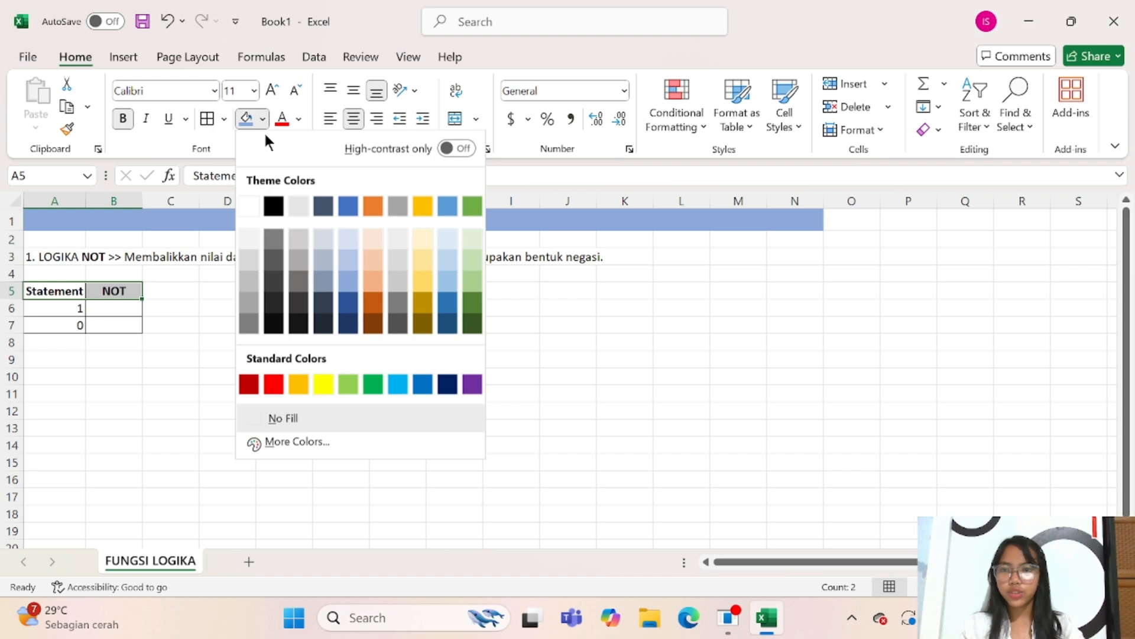
pyautogui.click(374, 258)
pyautogui.click(159, 288)
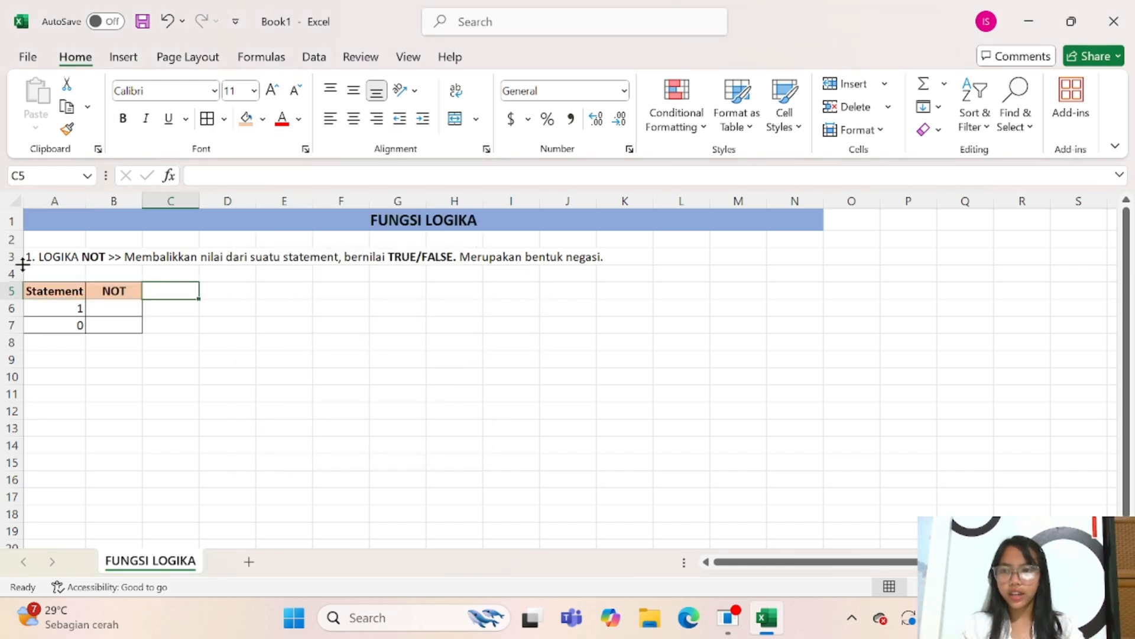
# Step: Merge cells A3:K3 containing the NOT description and align the text left
pyautogui.moveTo(37, 255); pyautogui.dragTo(629, 256)
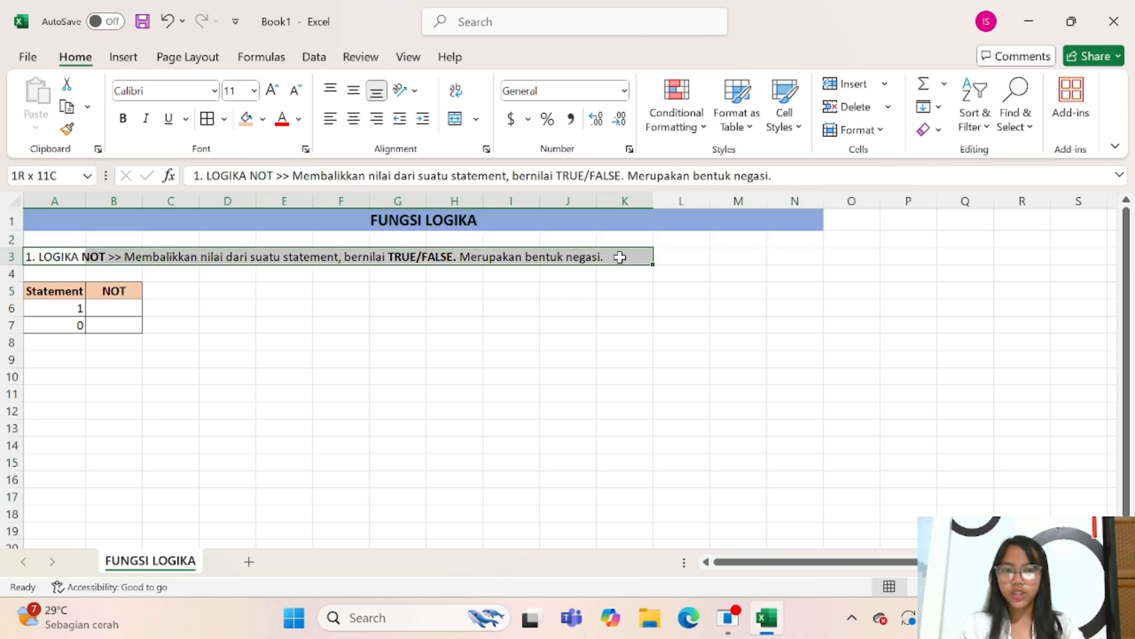
pyautogui.press('alt')
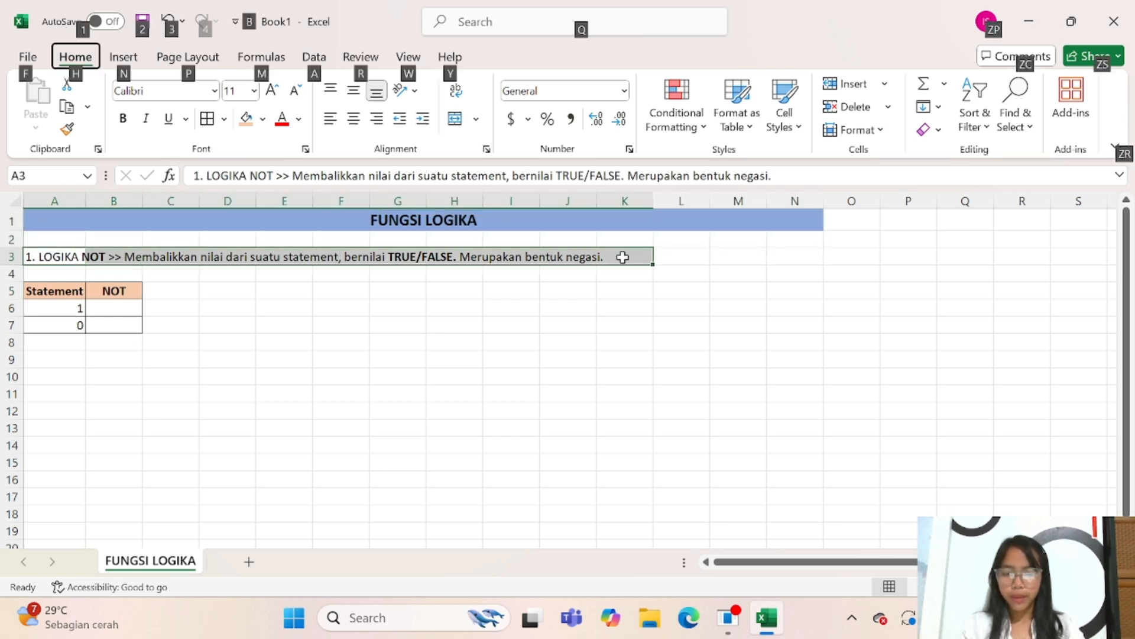
pyautogui.press('h')
pyautogui.press('m')
pyautogui.press('c')
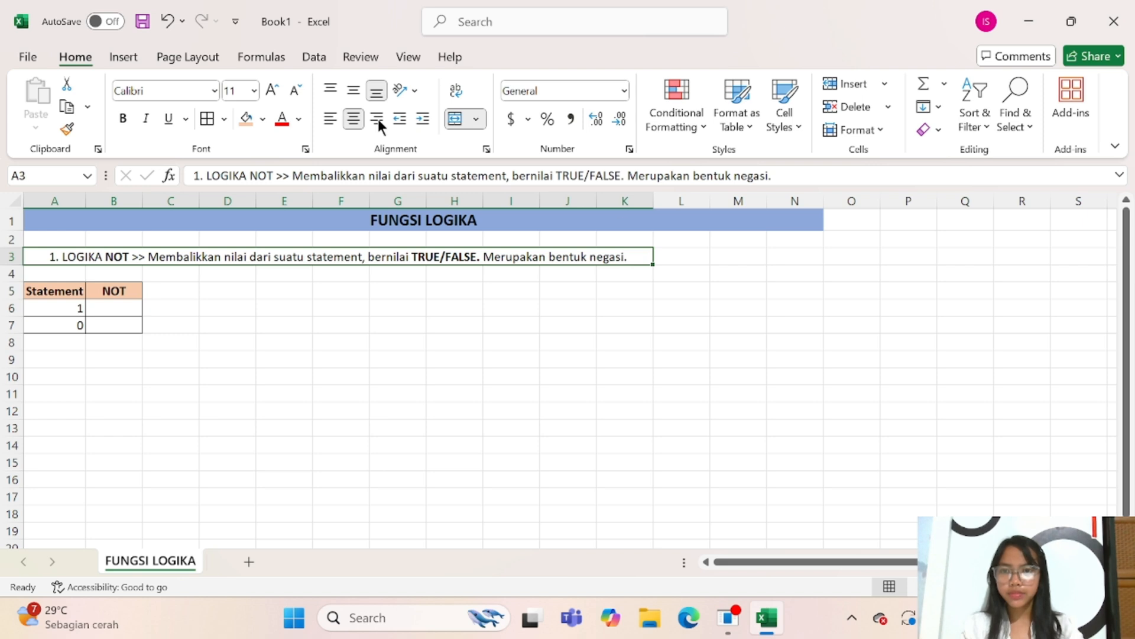
pyautogui.click(330, 118)
# Step: Fill the merged NOT description in row 3 with a light gold theme color
pyautogui.click(262, 119)
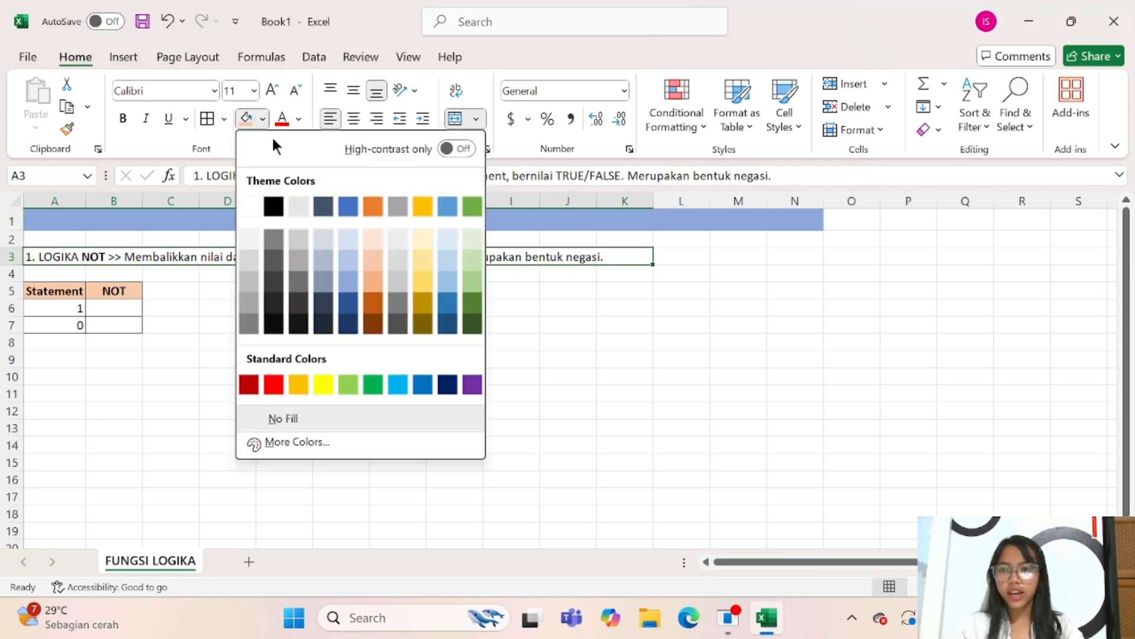
pyautogui.click(424, 263)
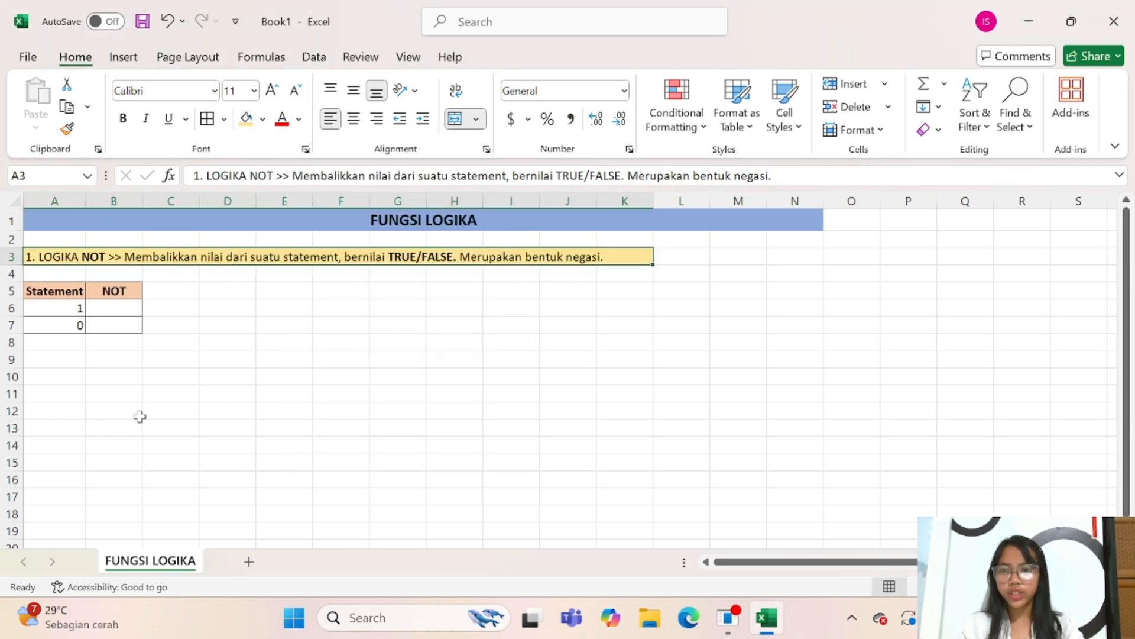
pyautogui.click(169, 296)
pyautogui.click(233, 290)
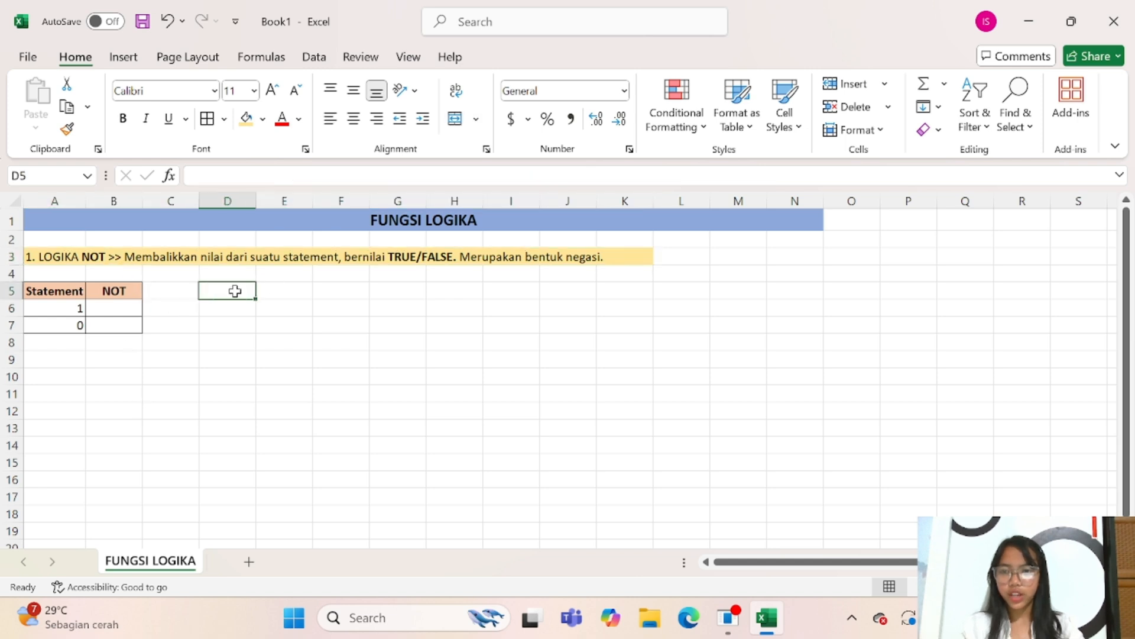
# Step: Enter the formula =NOT(A6) in cell B6 to negate the first statement value
pyautogui.click(119, 309)
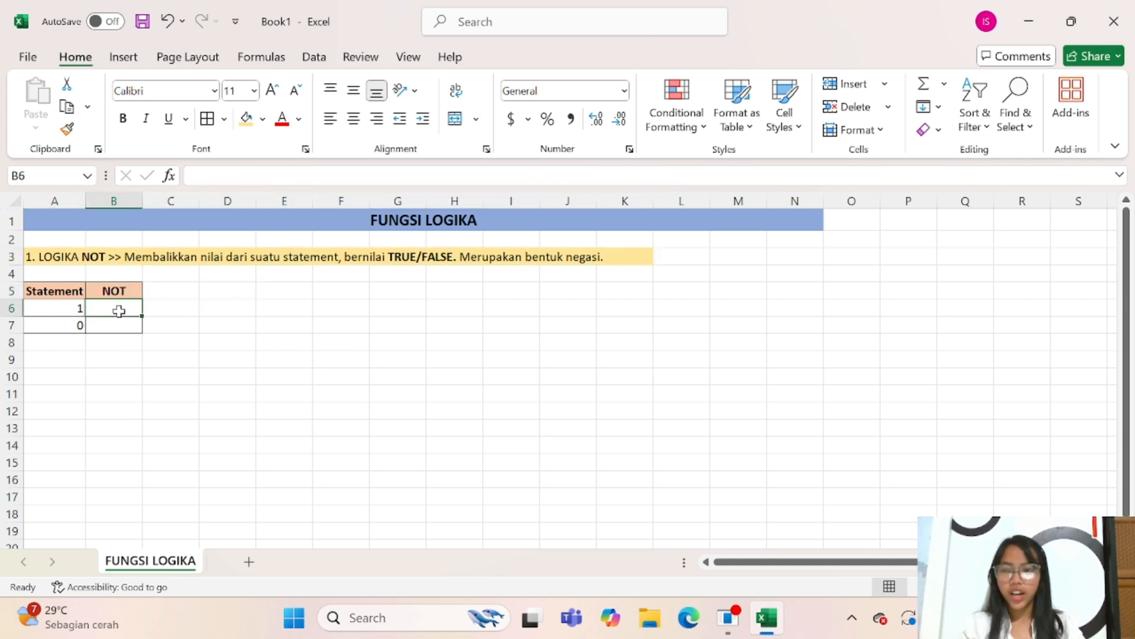
pyautogui.write('=')
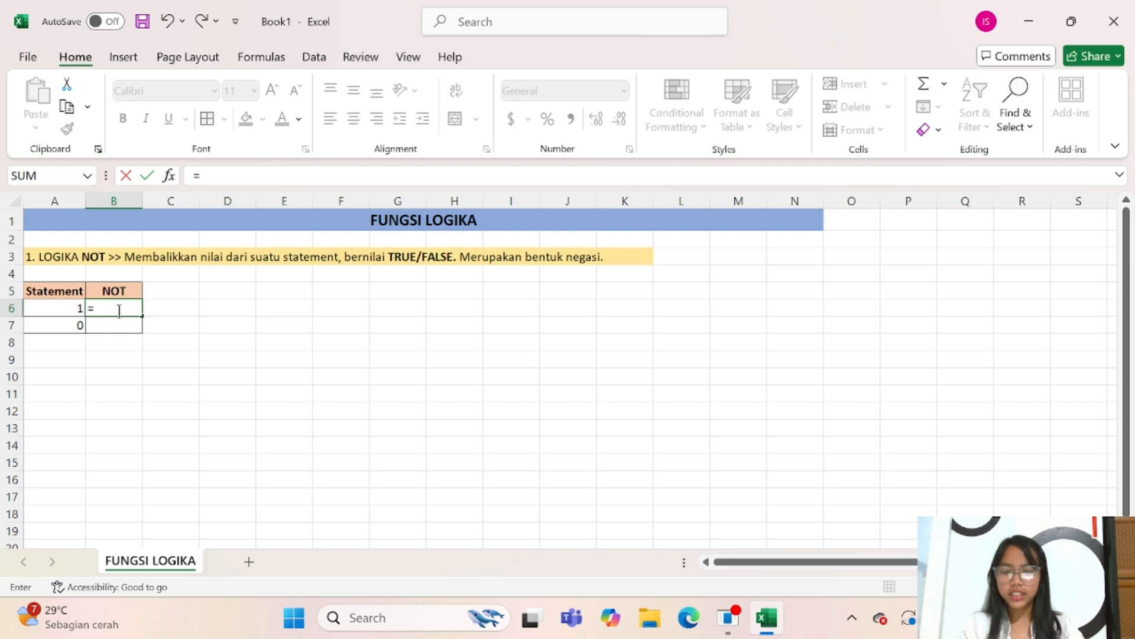
pyautogui.write('NOT)')
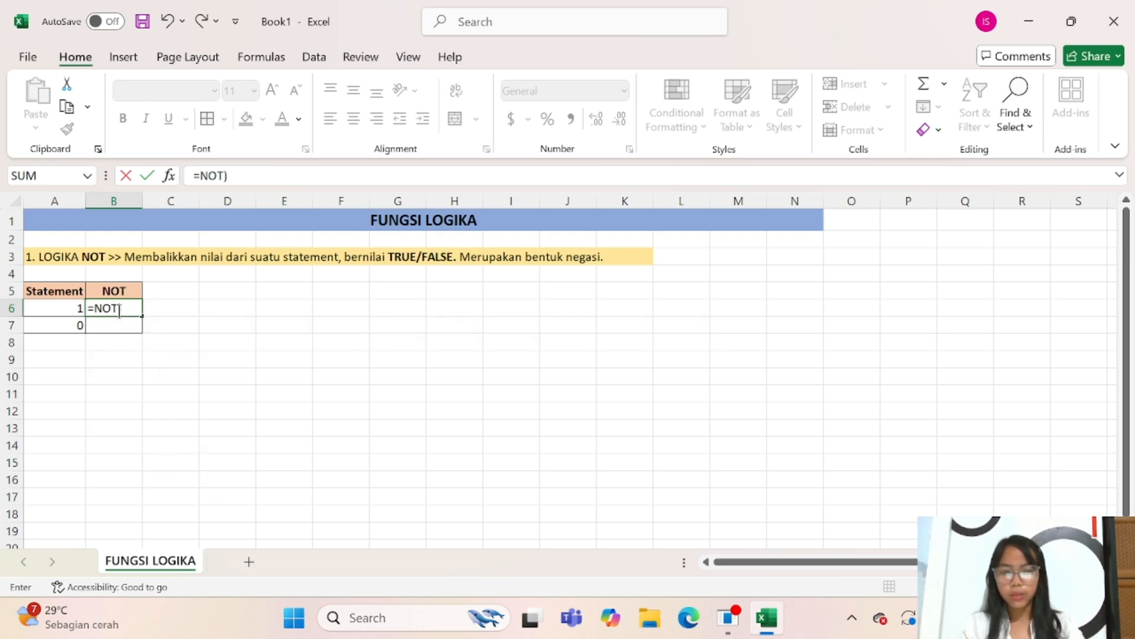
pyautogui.press('BackSpace')
pyautogui.write('(')
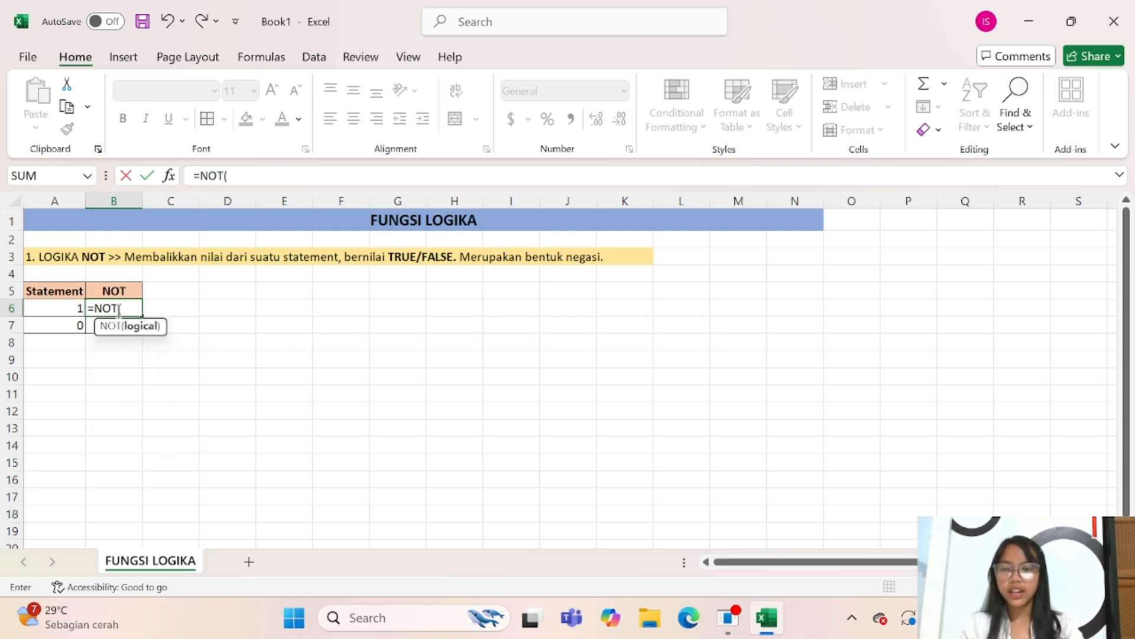
pyautogui.click(66, 308)
pyautogui.write(')')
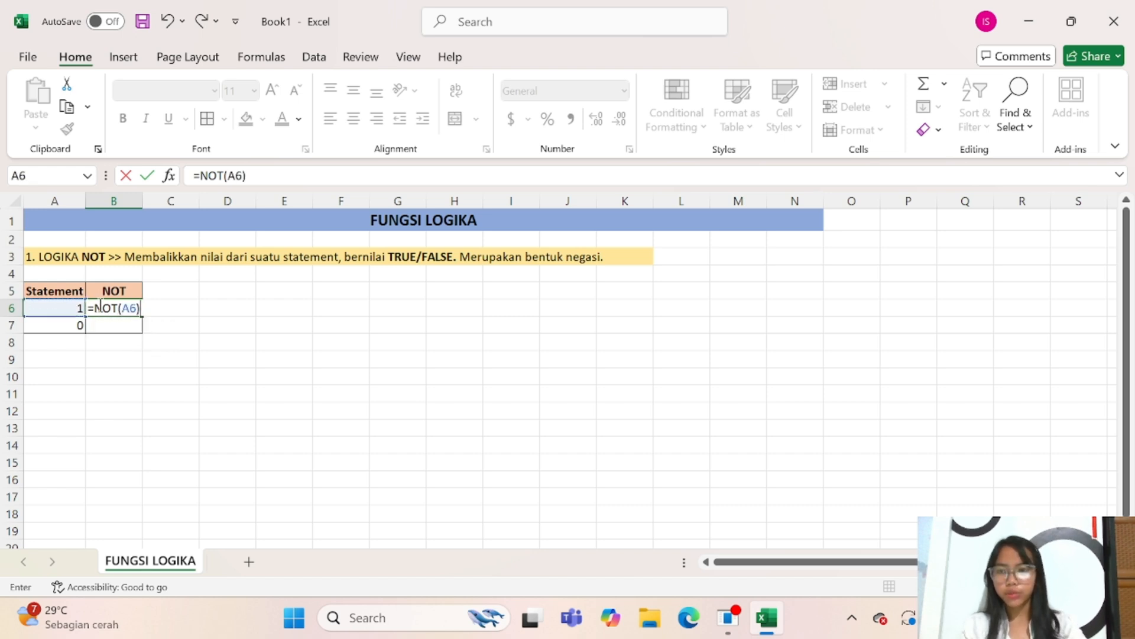
pyautogui.press('Return')
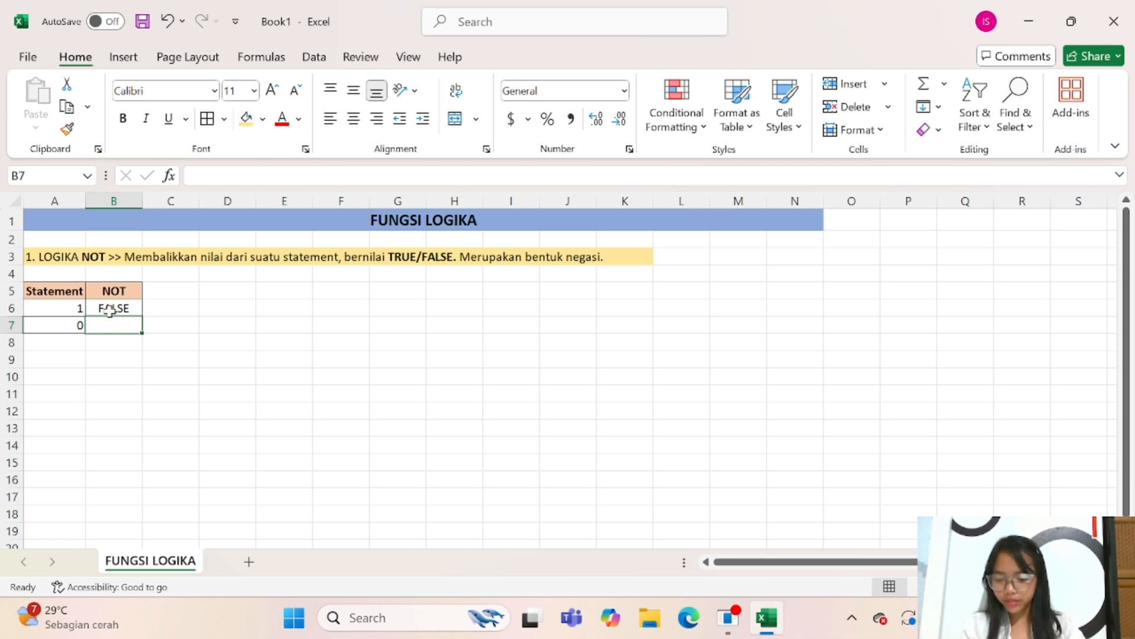
# Step: Fill the NOT formula from B6 down to B7 for the second statement value
pyautogui.click(109, 310)
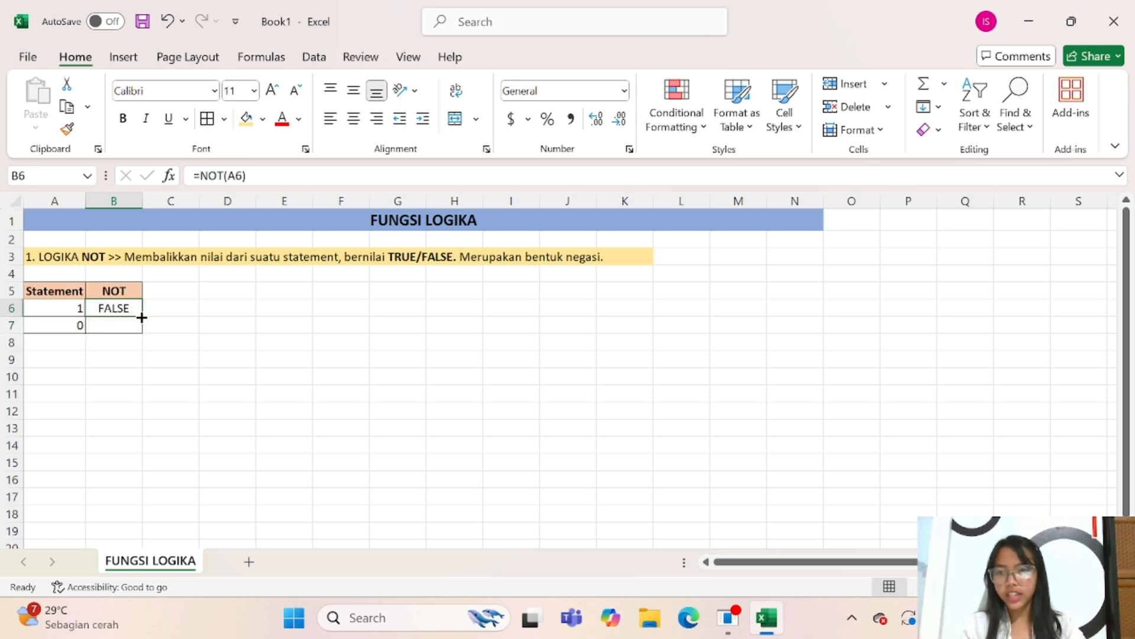
pyautogui.moveTo(142, 318); pyautogui.dragTo(133, 340)
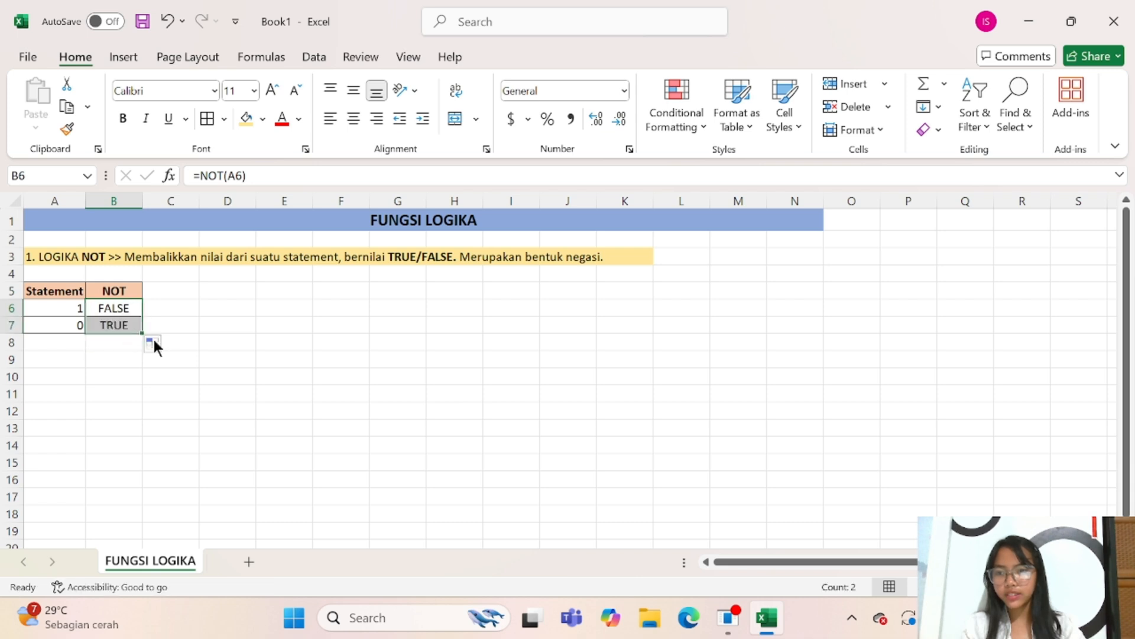
pyautogui.click(60, 329)
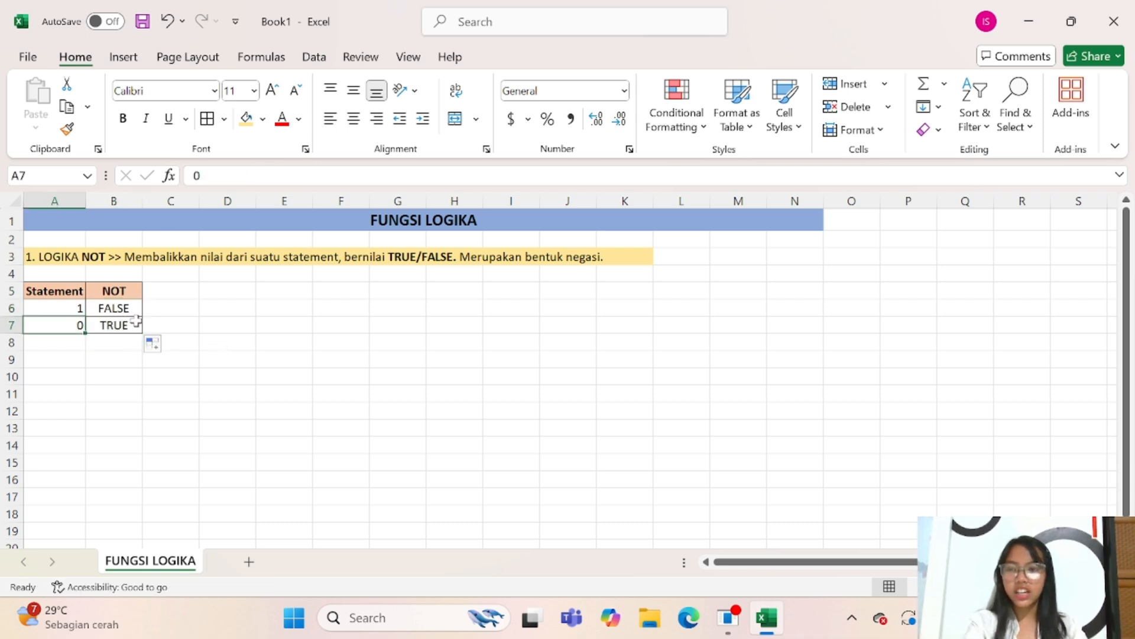
# Step: Begin the AND description in cell A9 with "2. LOGIKA AND >> Menggabungkan 2 atau lebih statement, hasil eksekusi akan bernilai TRUE/FALSE"
pyautogui.click(26, 363)
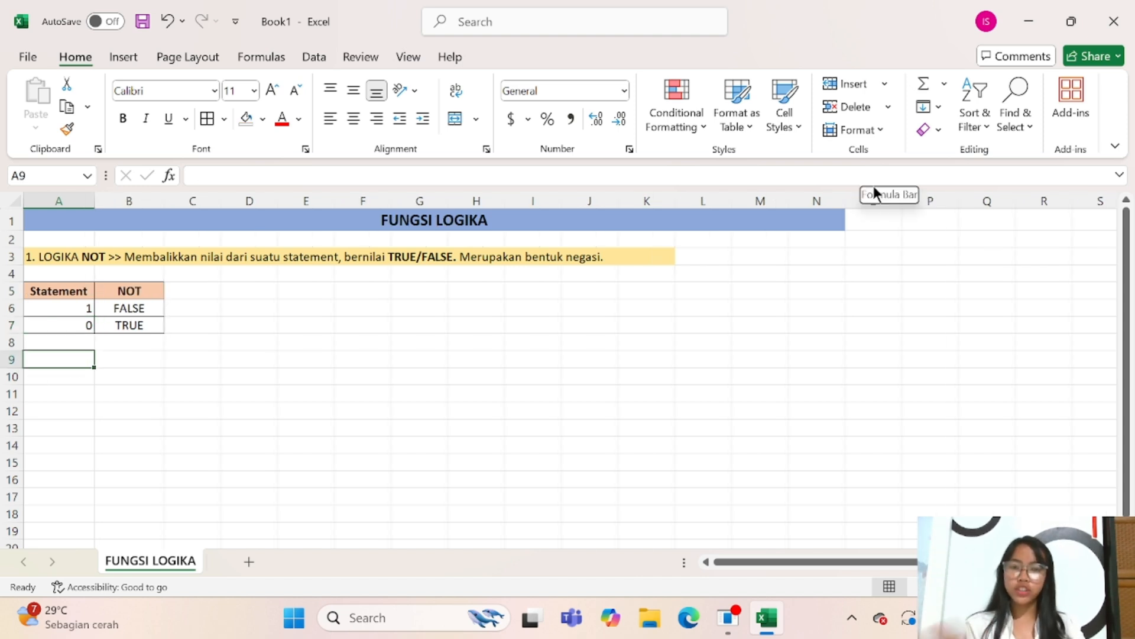
pyautogui.write('2')
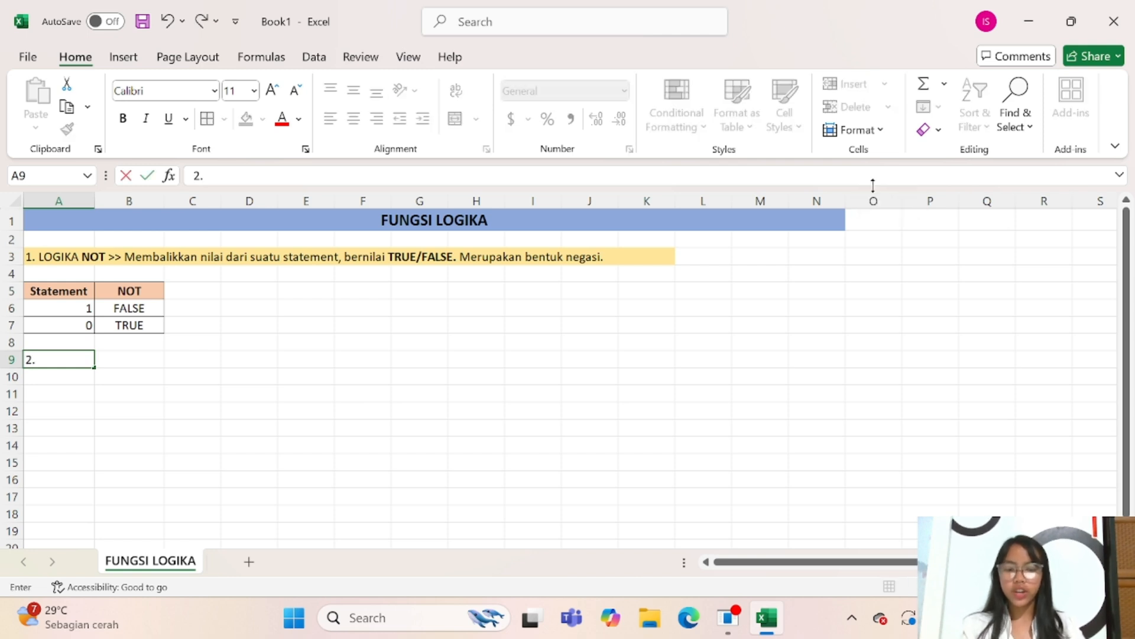
pyautogui.write('. LOGIKA')
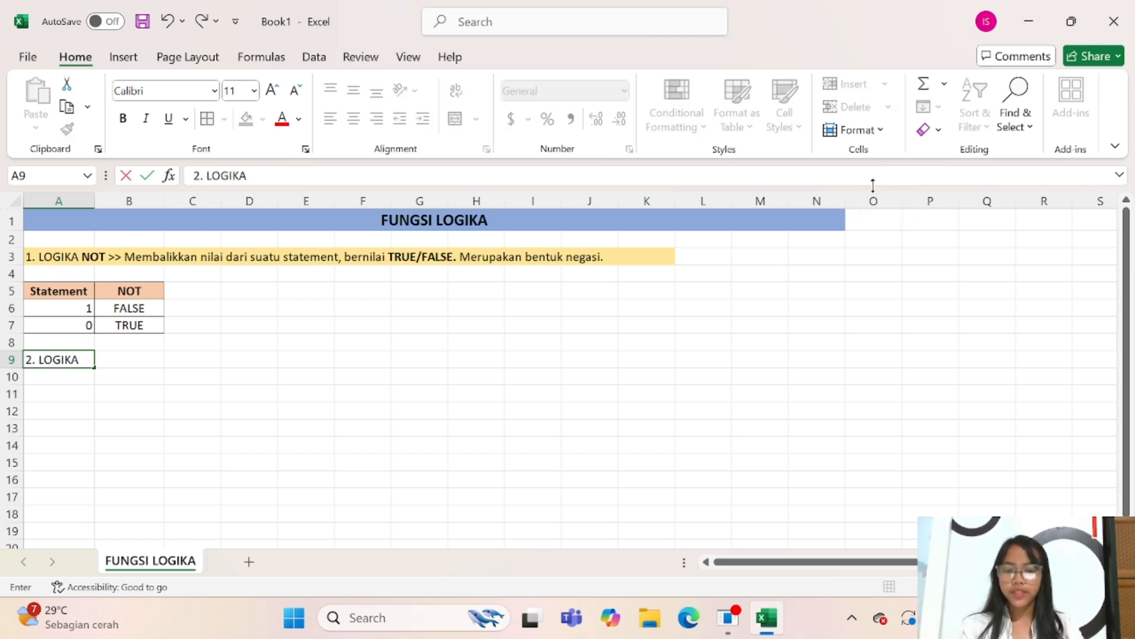
pyautogui.write(' AND >>')
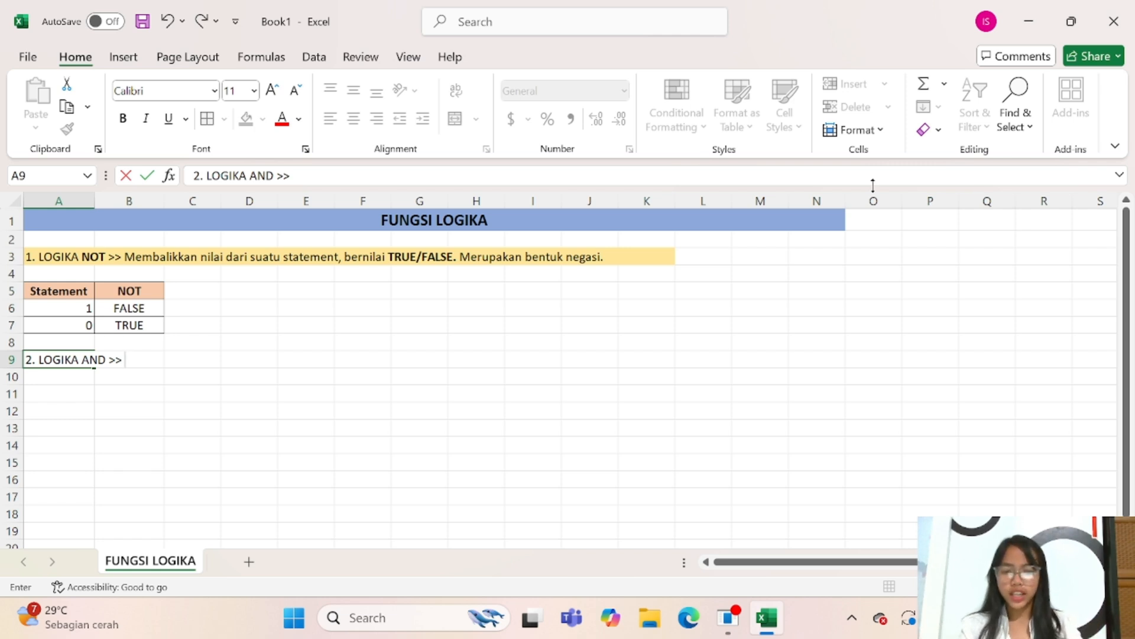
pyautogui.write('M')
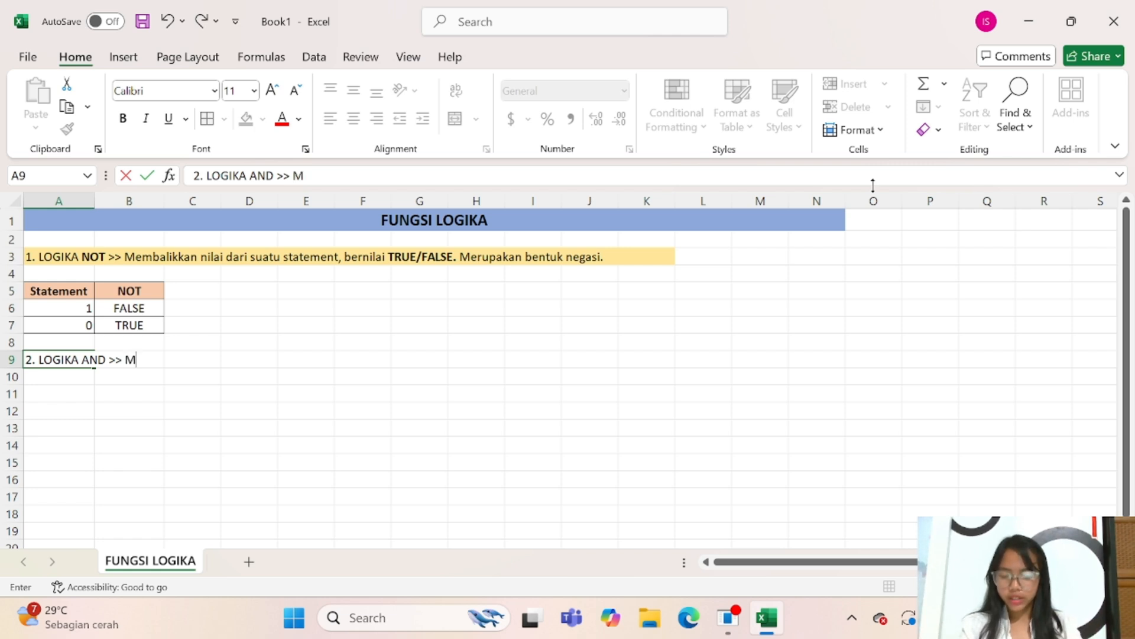
pyautogui.write('engga')
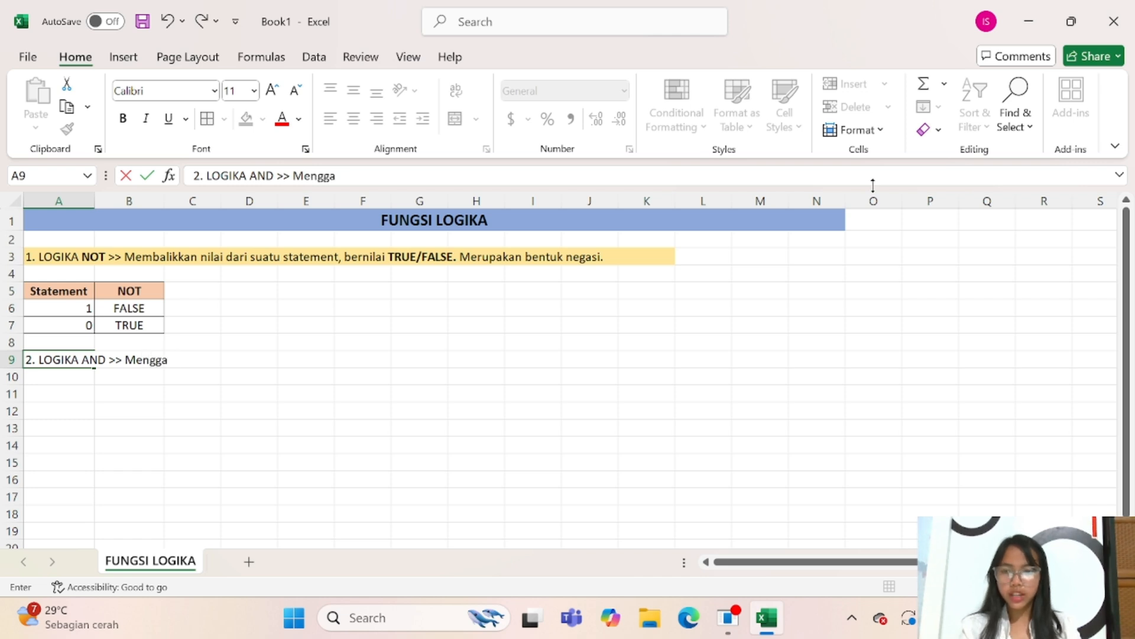
pyautogui.write('bungkan 2')
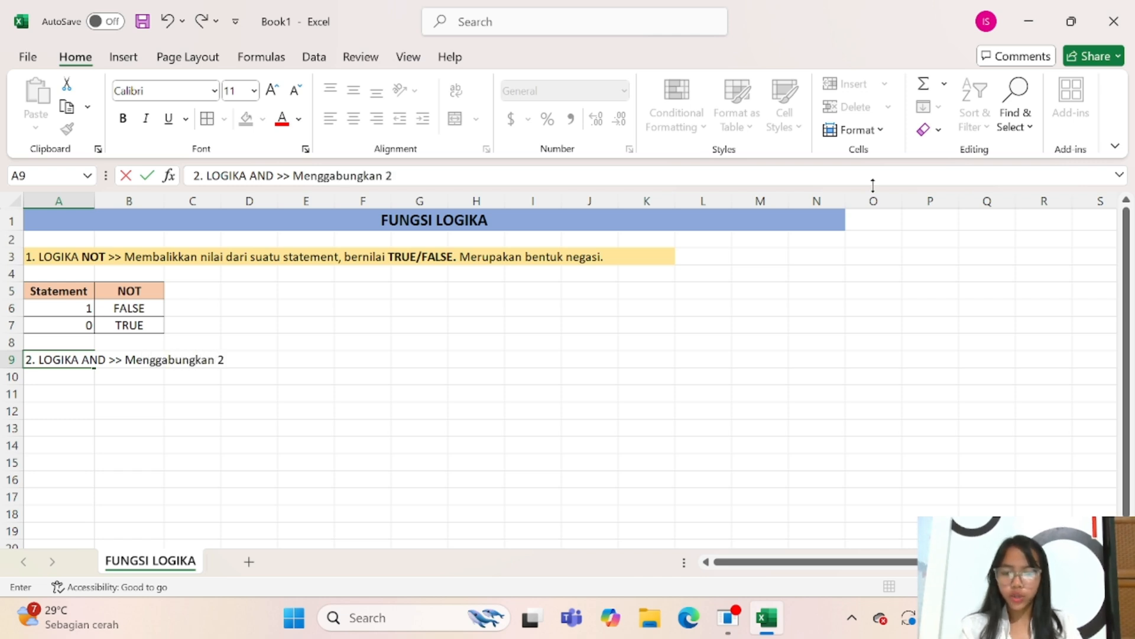
pyautogui.write(' atau lebih statement')
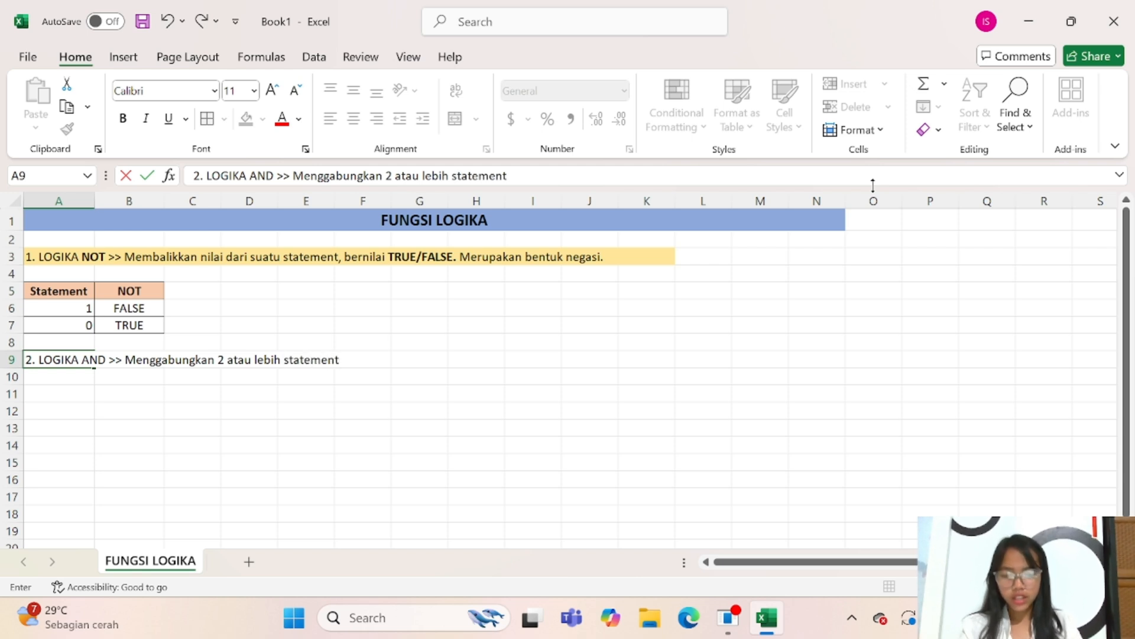
pyautogui.write(', hasil')
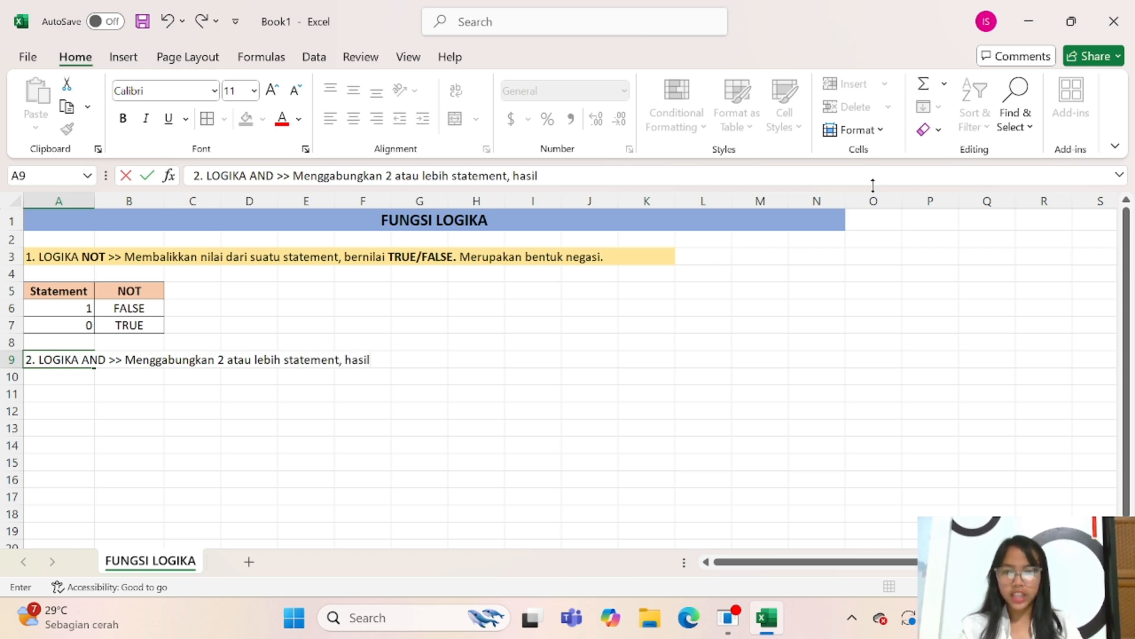
pyautogui.write(' e')
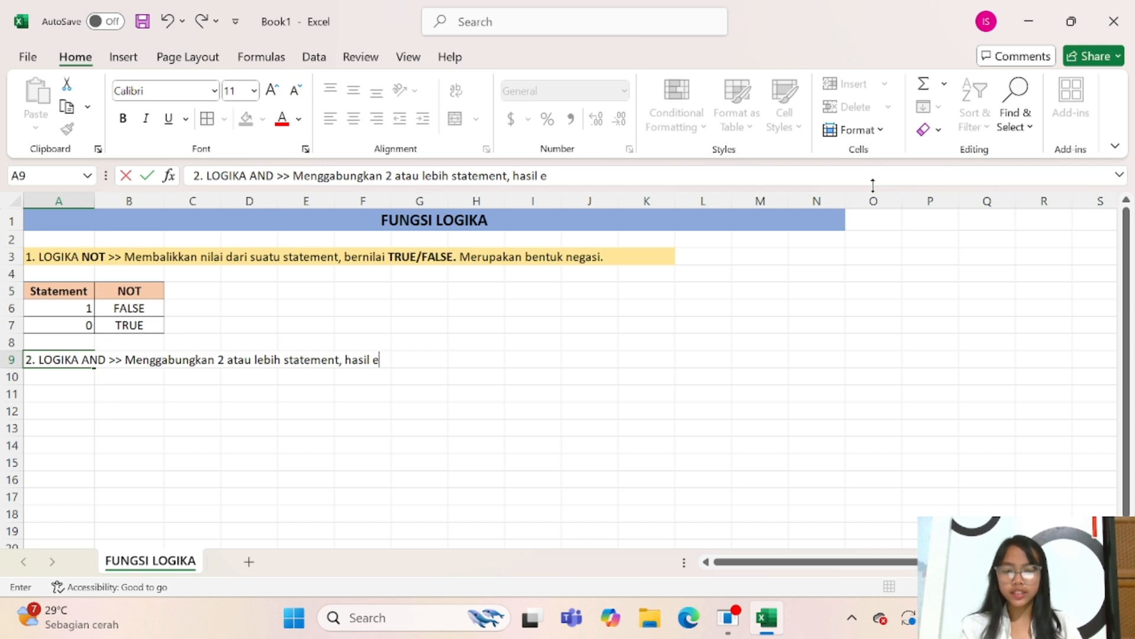
pyautogui.write('ksekusi a')
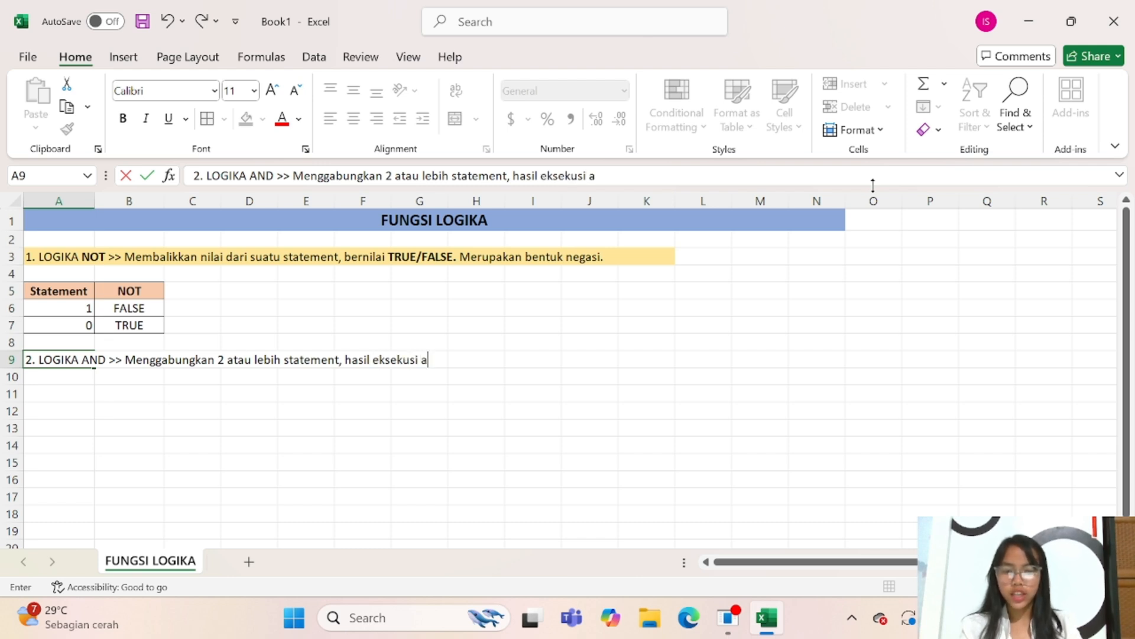
pyautogui.write('kan bernilai ')
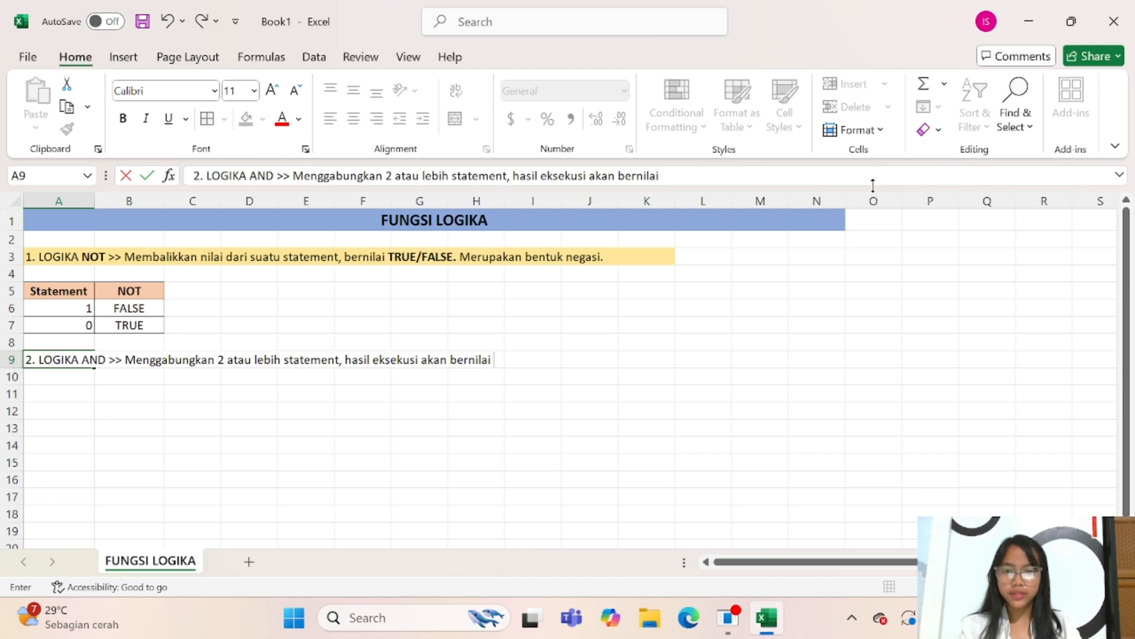
pyautogui.write('TRUE/')
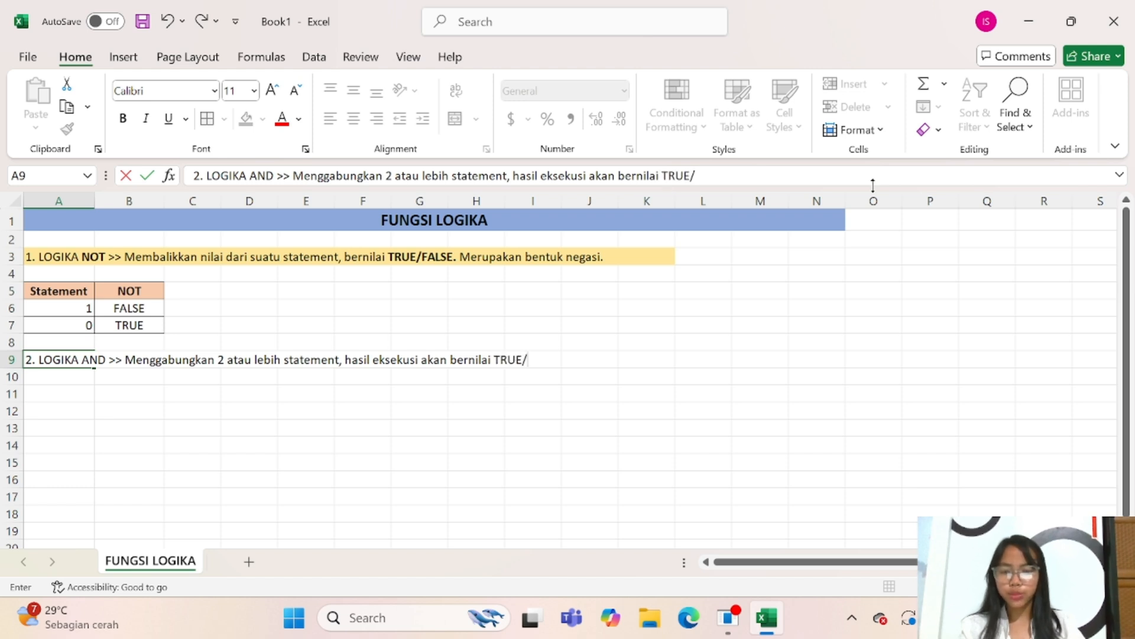
pyautogui.write('FALSE')
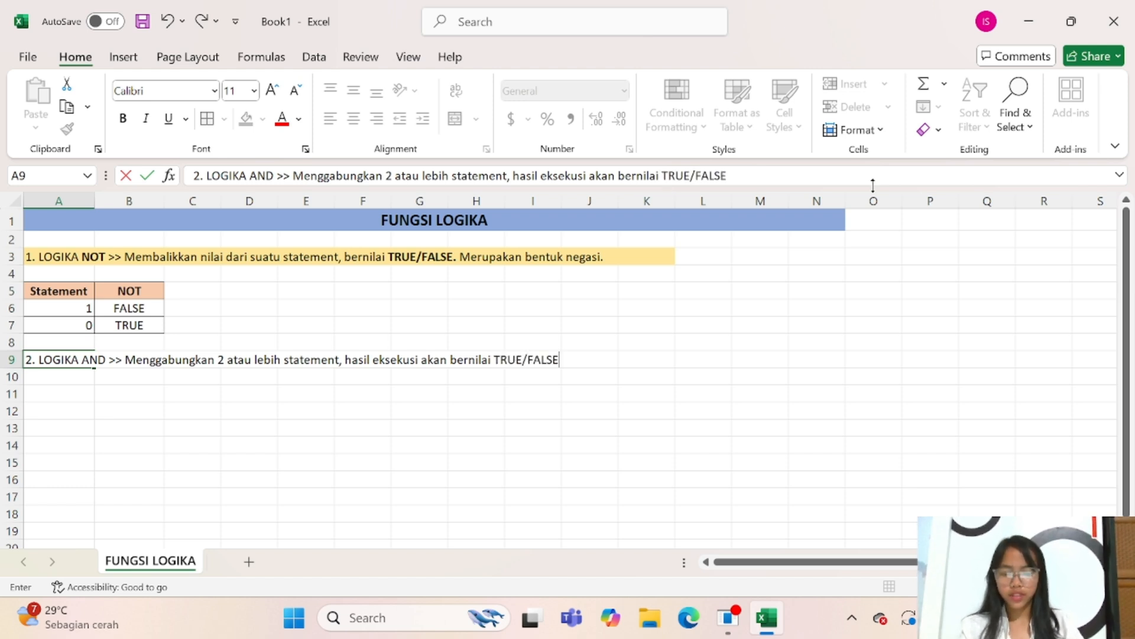
# Step: Complete the AND description in A9 with ". Merupakan bentuk konjungsi dengan konsep perkalian."
pyautogui.write('. M')
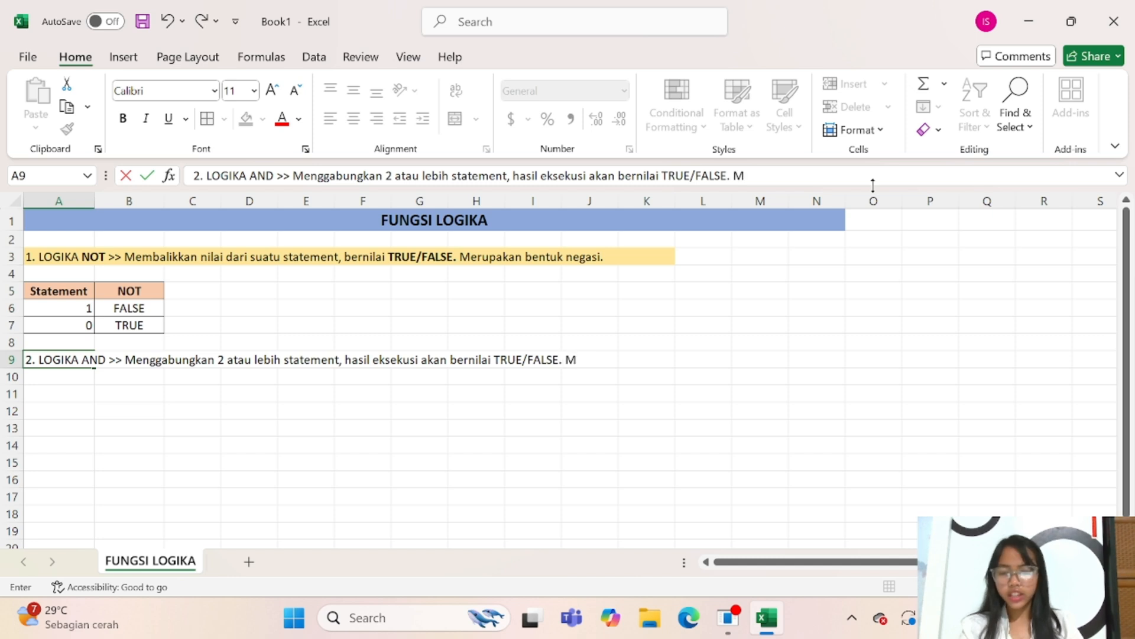
pyautogui.write('M')
pyautogui.press('BackSpace')
pyautogui.write('eru')
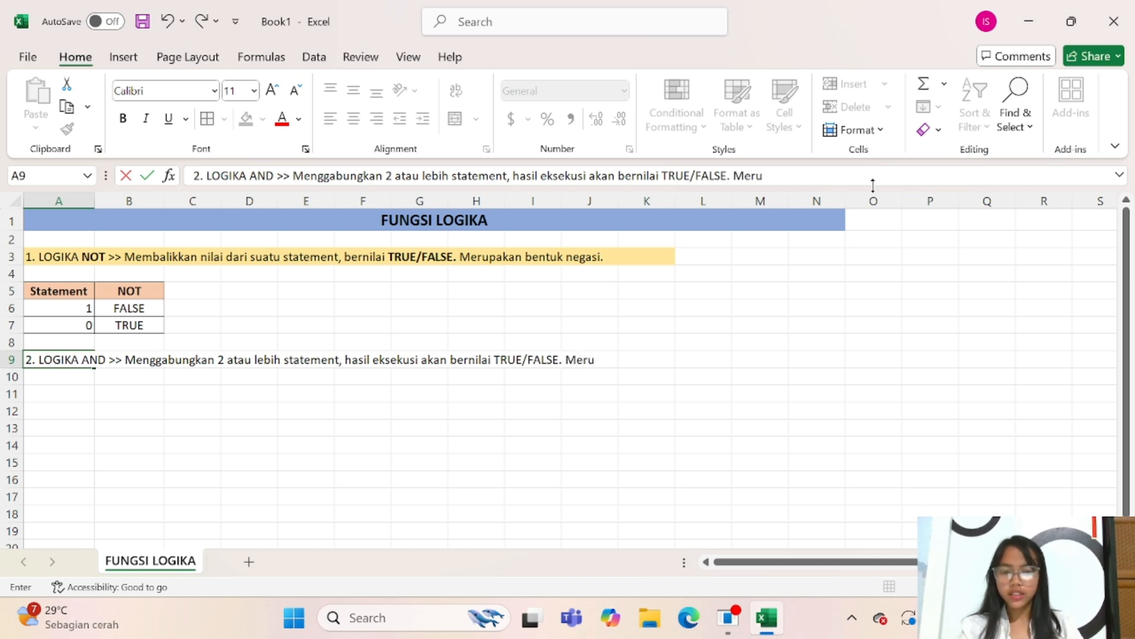
pyautogui.write('pakan bentuk')
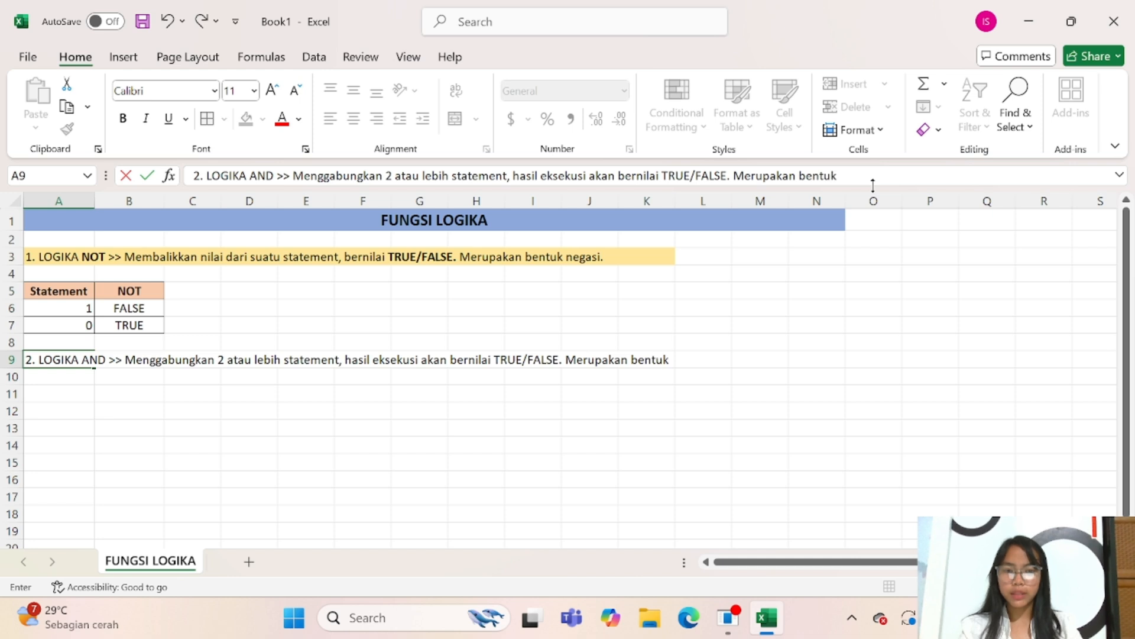
pyautogui.write(' konju')
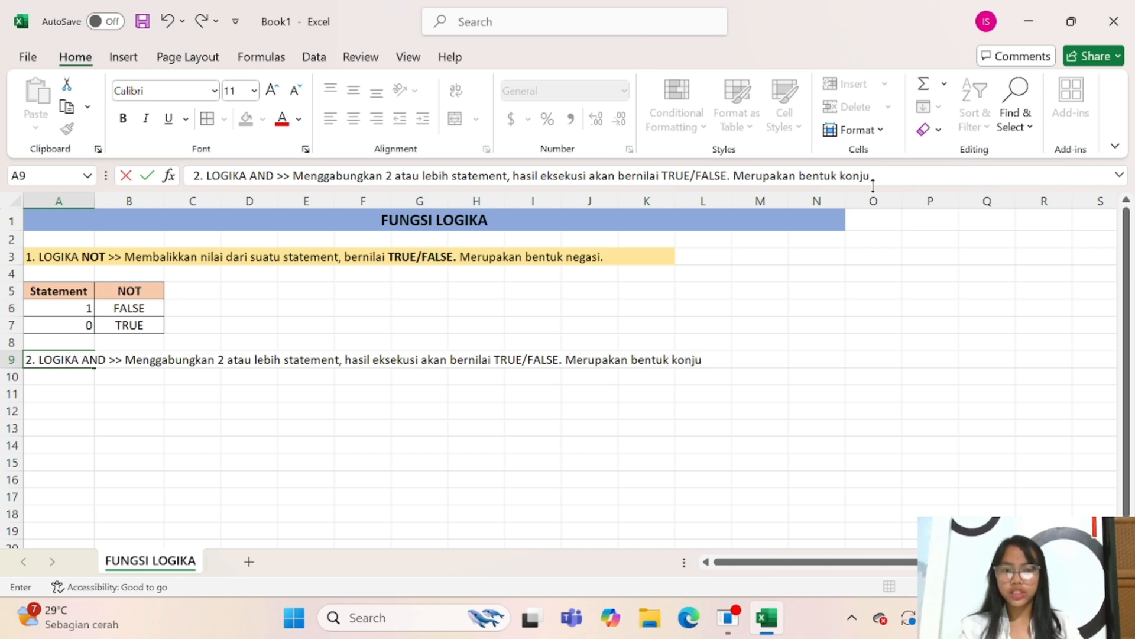
pyautogui.write('ngas')
pyautogui.press('BackSpace')
pyautogui.press('BackSpace')
pyautogui.write('si')
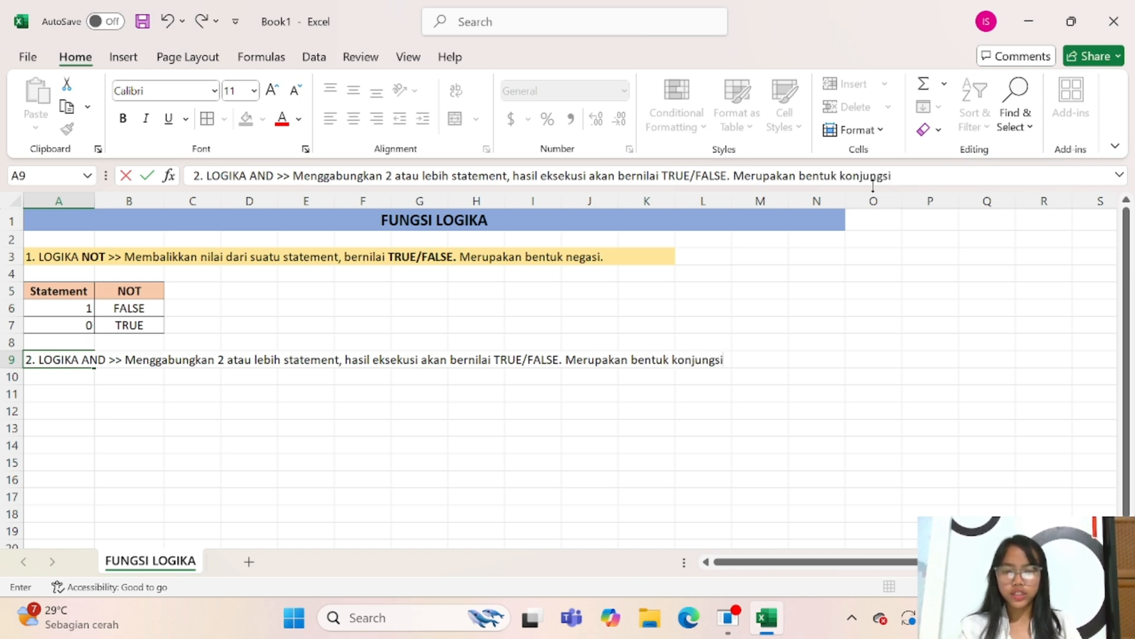
pyautogui.write(' dengan koss')
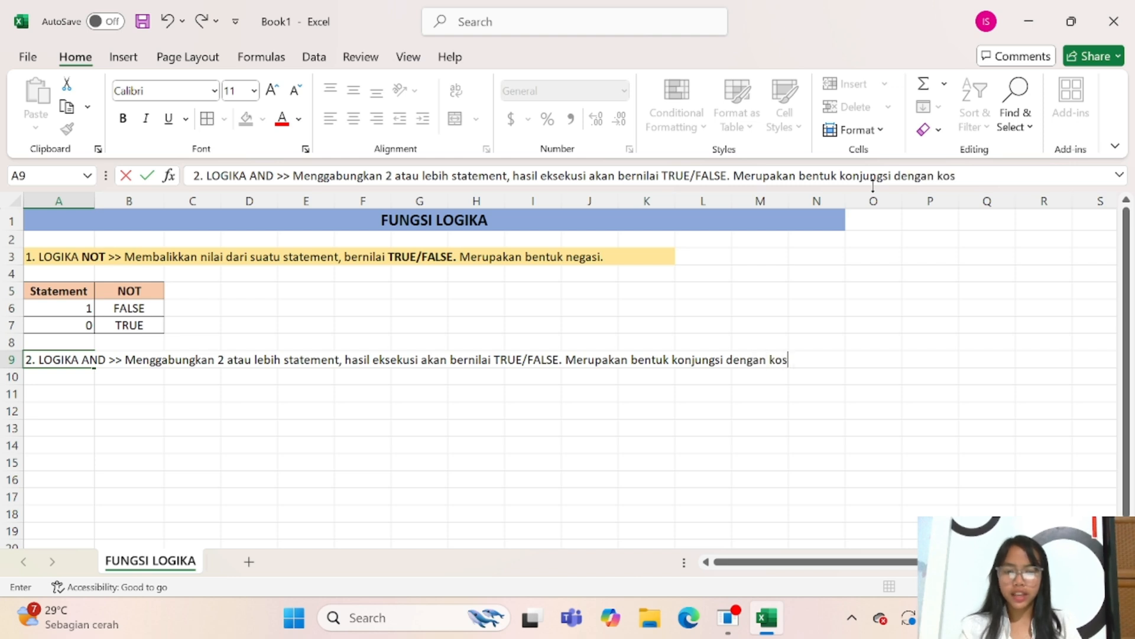
pyautogui.press('BackSpace')
pyautogui.press('BackSpace')
pyautogui.write('ne')
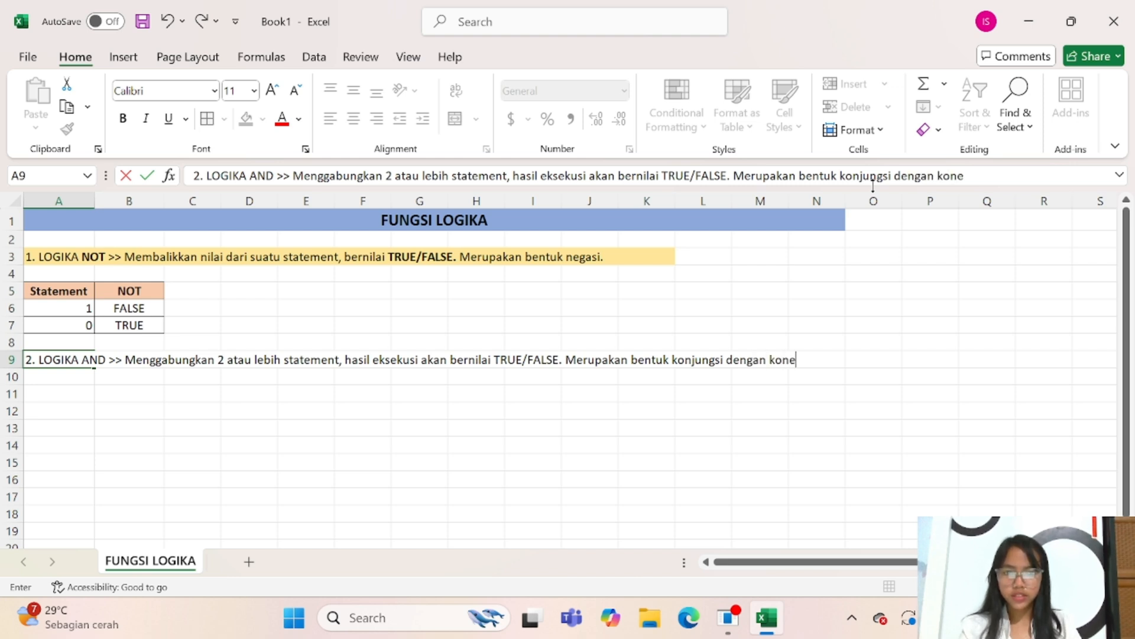
pyautogui.press('BackSpace')
pyautogui.write('sep perkali')
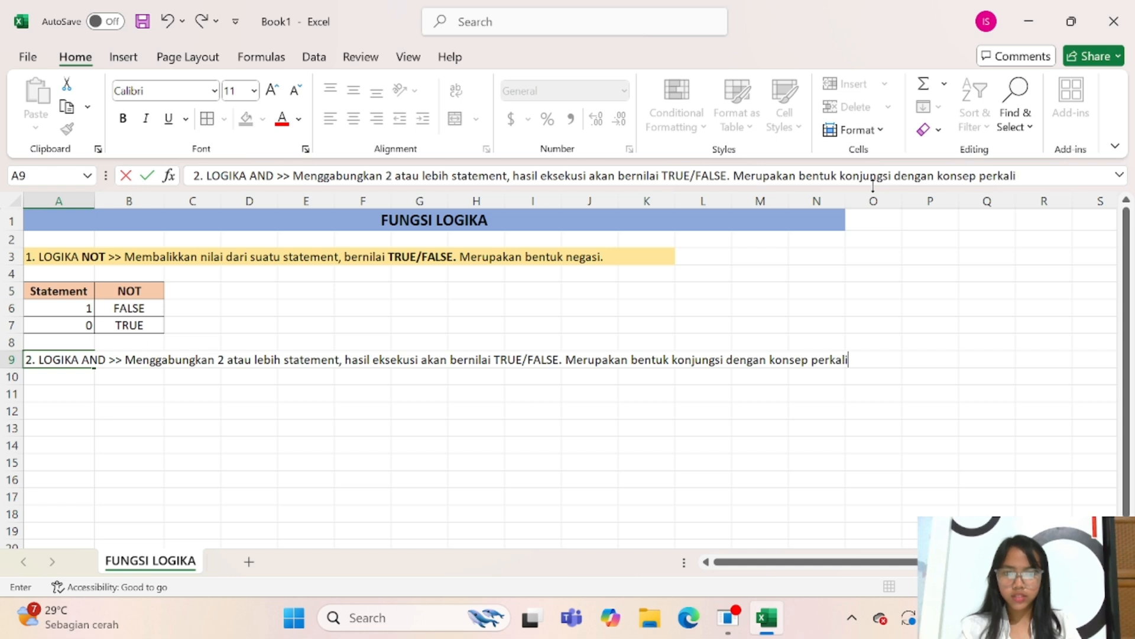
pyautogui.write('an.')
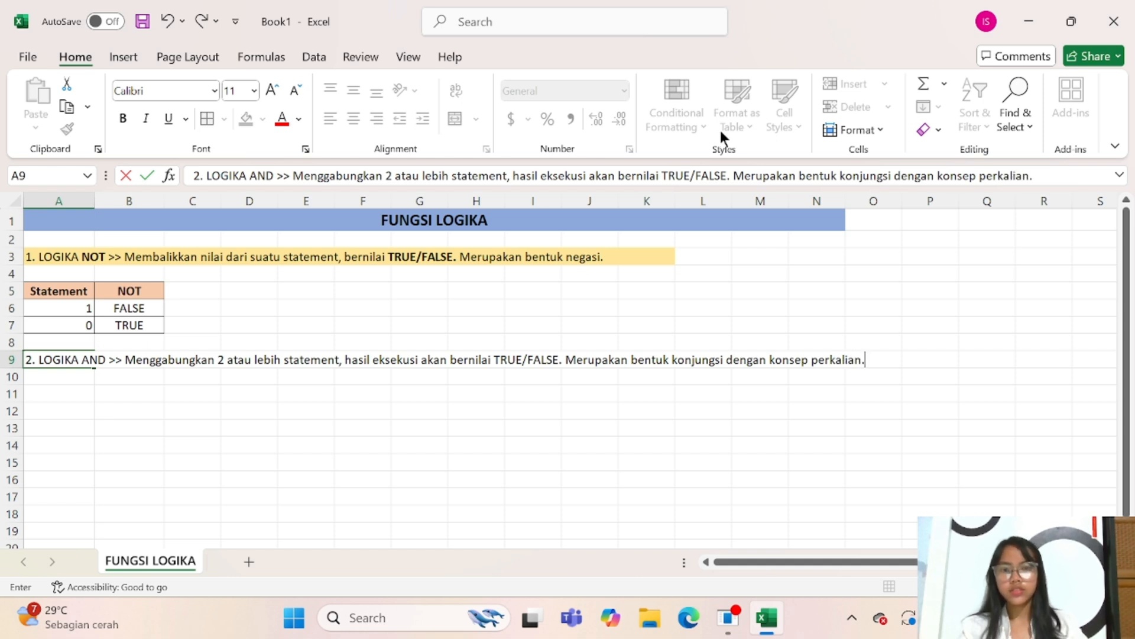
pyautogui.click(256, 393)
# Step: Merge cells A9:O9 containing the AND description and align the text left
pyautogui.moveTo(31, 360); pyautogui.dragTo(862, 356)
pyautogui.hotkey('alt', 'h')
pyautogui.press('m')
pyautogui.press('c')
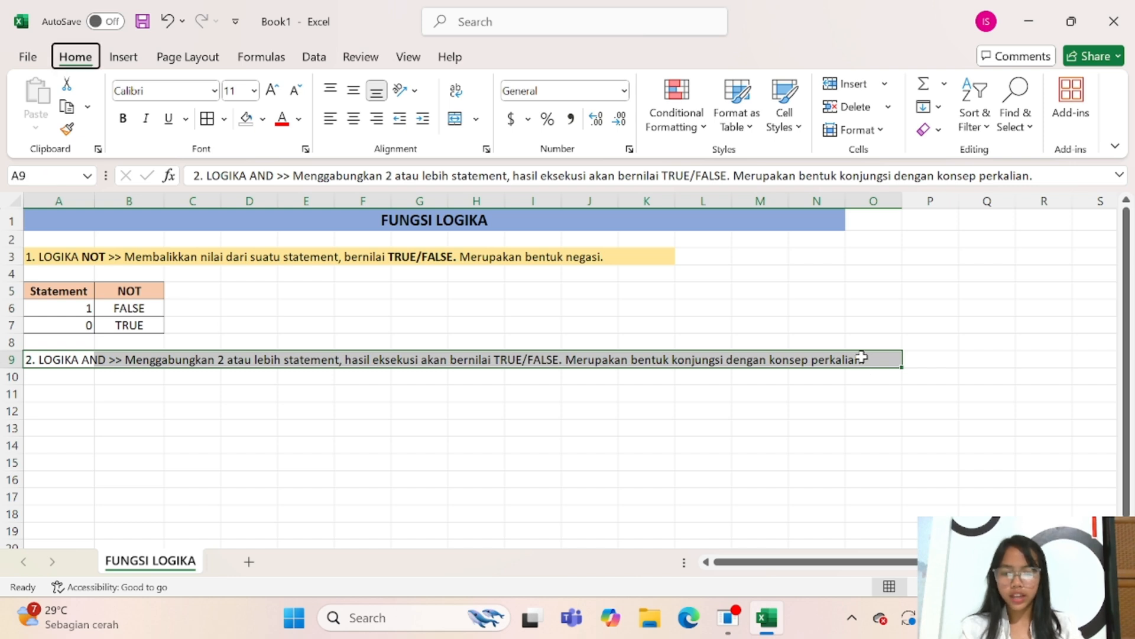
pyautogui.click(329, 119)
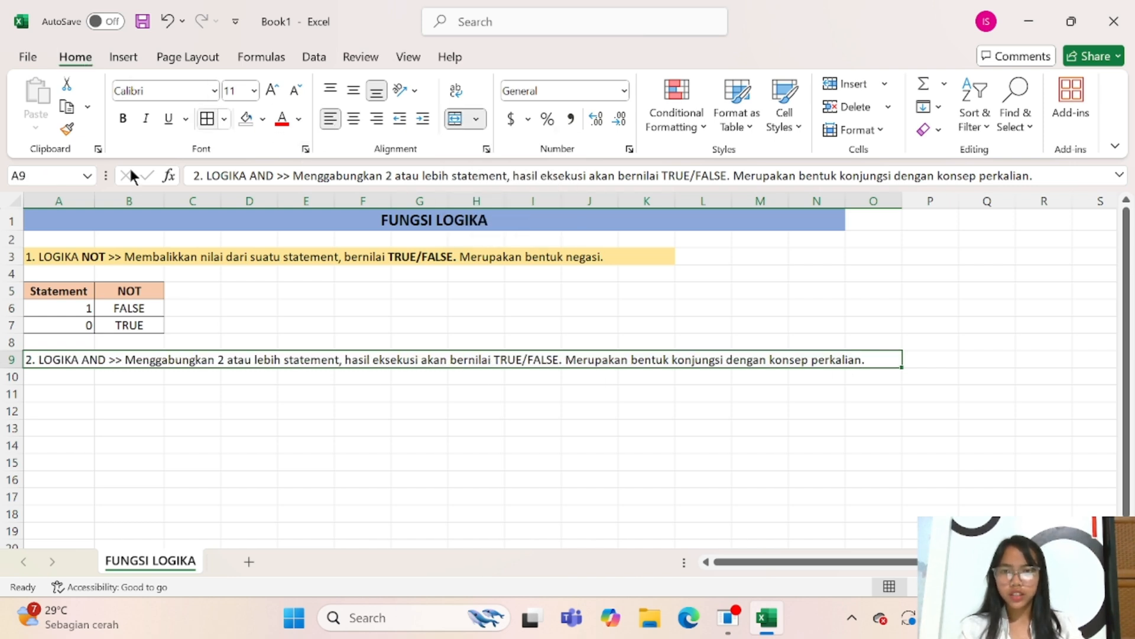
# Step: Fill the merged AND description in row 9 with the same light gold theme color as row 3
pyautogui.click(262, 119)
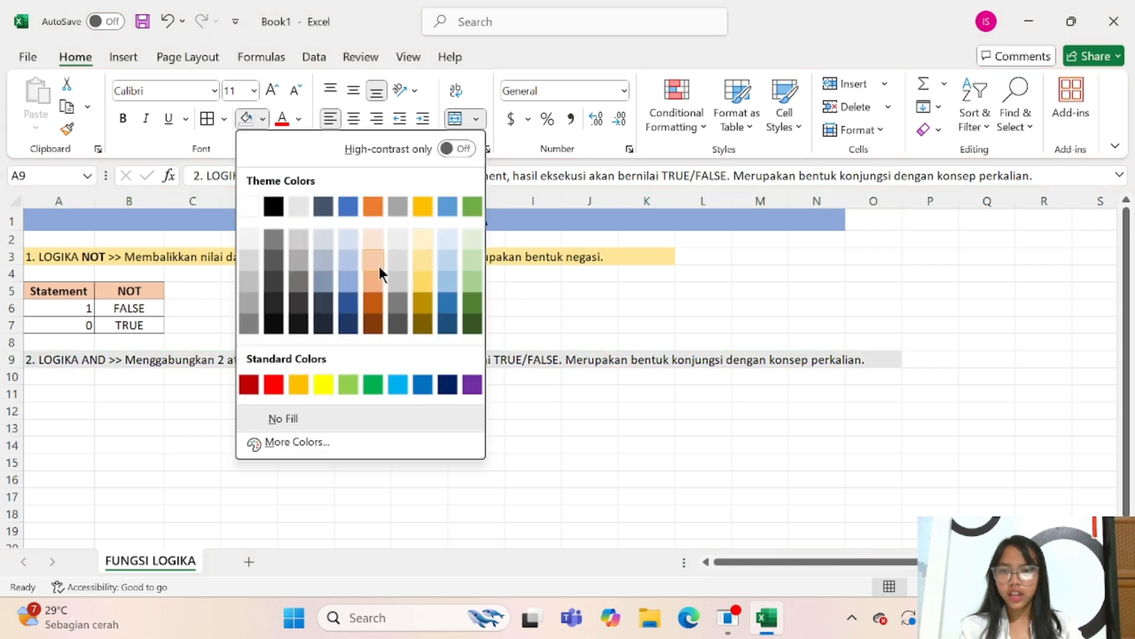
pyautogui.click(421, 260)
pyautogui.click(66, 377)
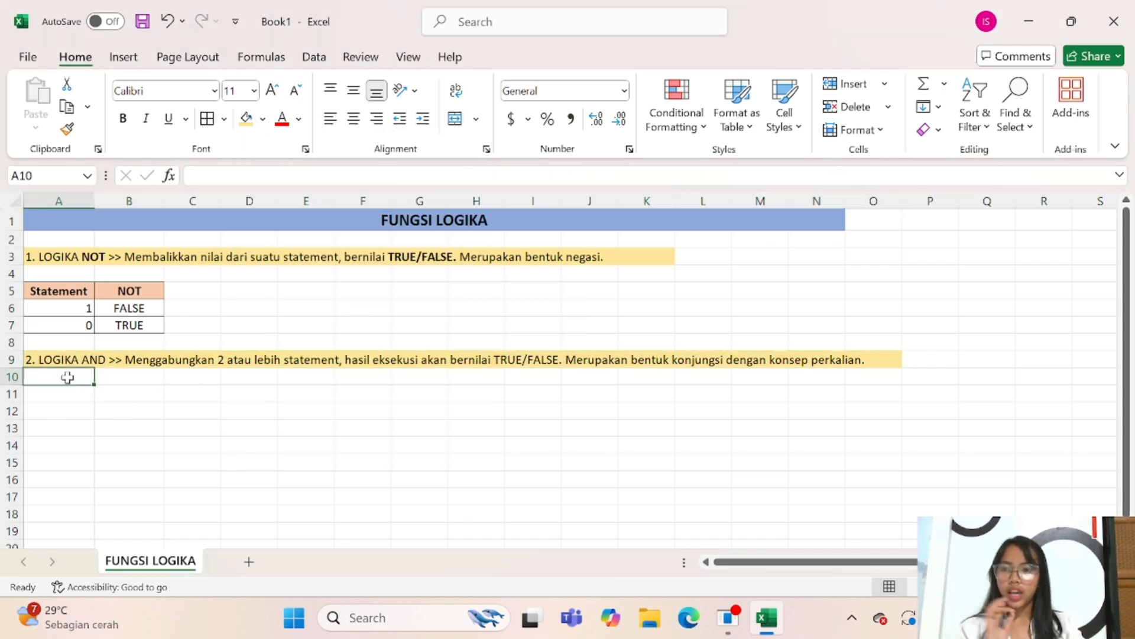
# Step: Make the words AND and TRUE/FALSE bold within the row 9 description
pyautogui.click(64, 358)
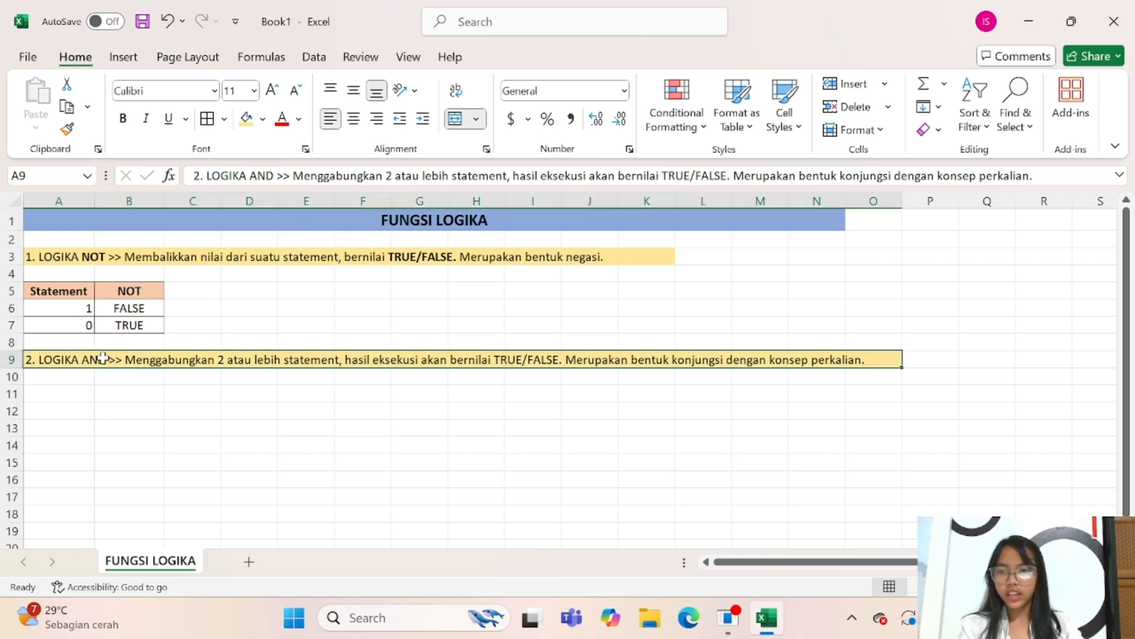
pyautogui.doubleClick(94, 359)
pyautogui.doubleClick(93, 359)
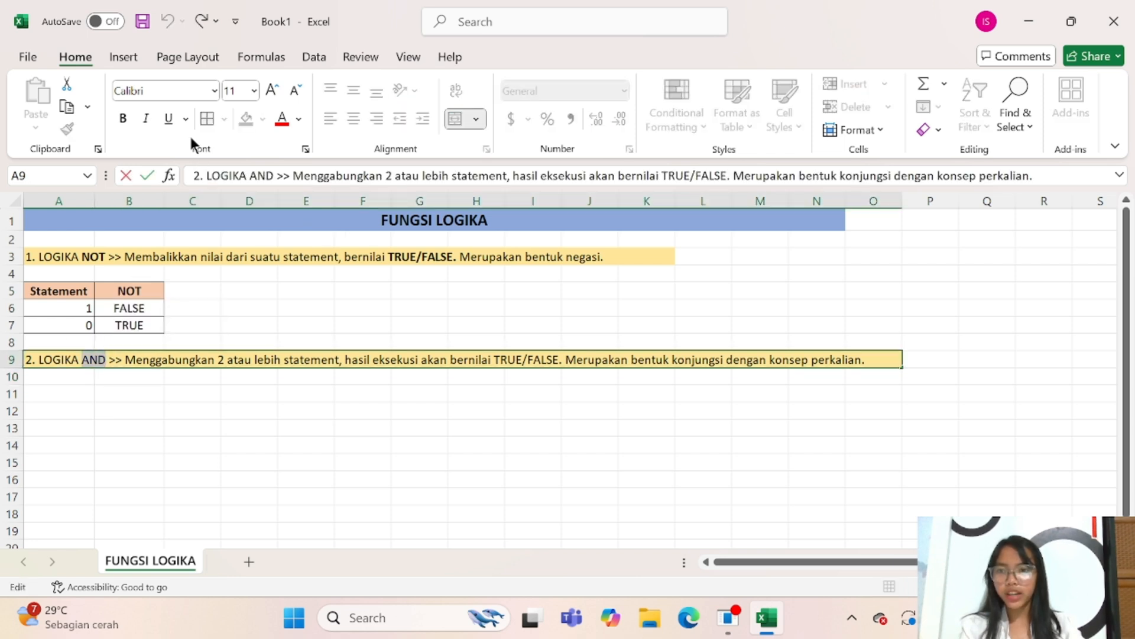
pyautogui.click(122, 119)
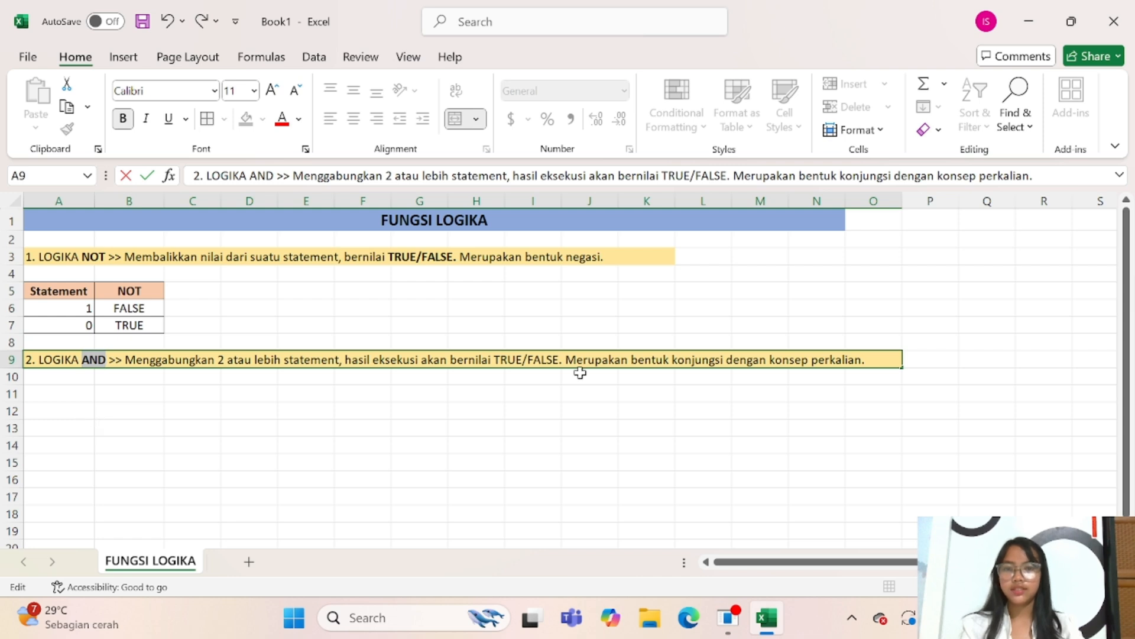
pyautogui.moveTo(494, 361); pyautogui.dragTo(560, 362)
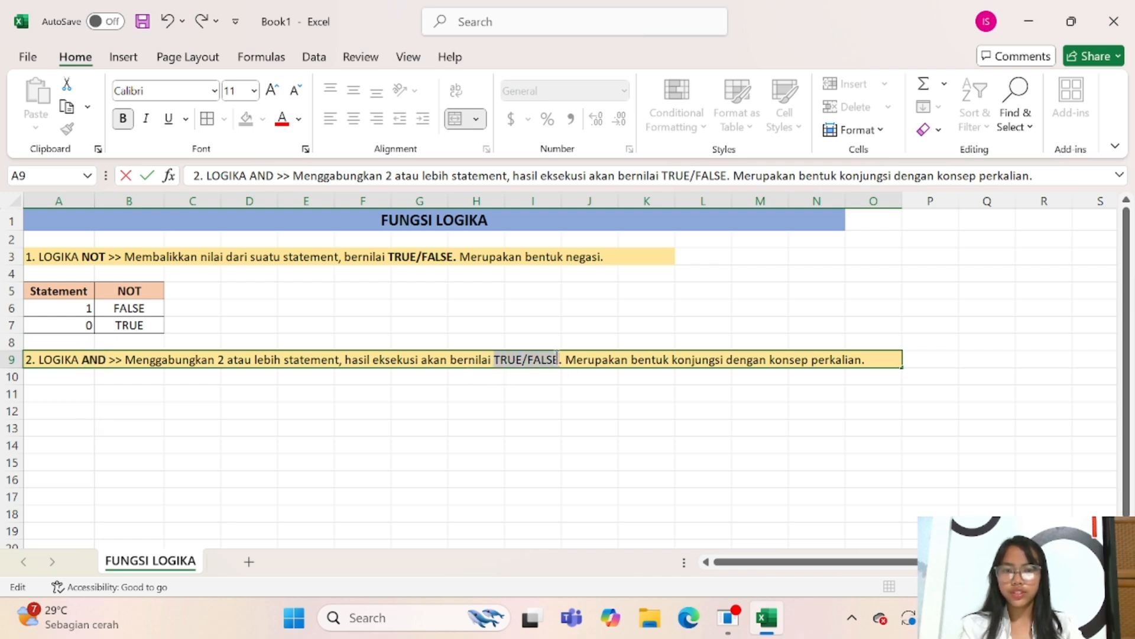
pyautogui.click(126, 119)
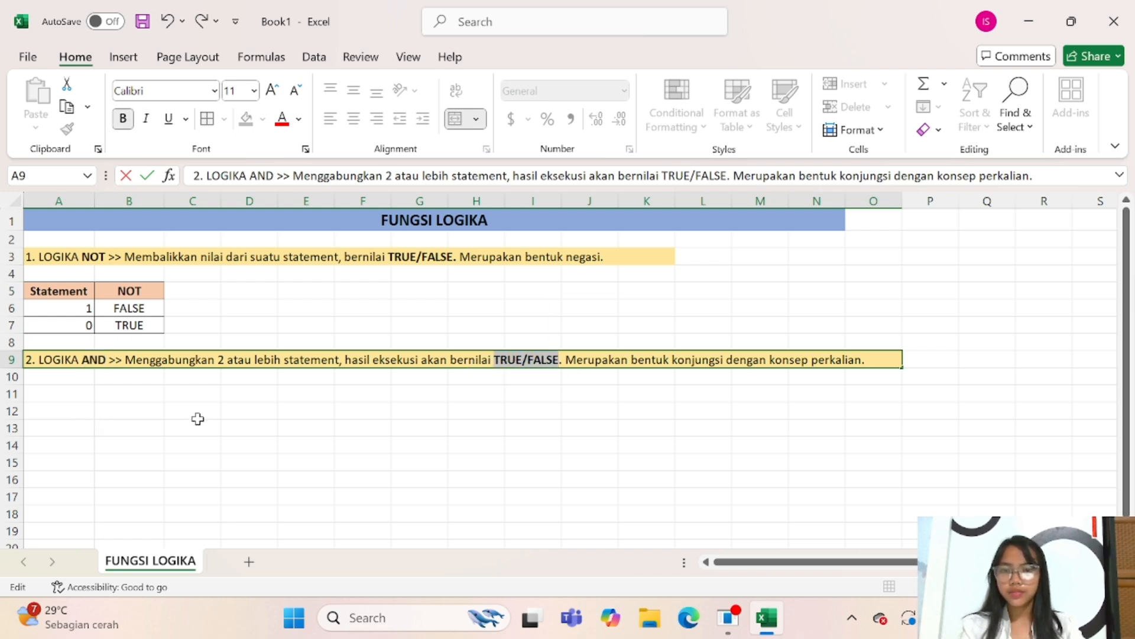
pyautogui.click(197, 418)
# Step: Enter the first column heading "Statement 1" for the AND table in cell A11
pyautogui.click(42, 397)
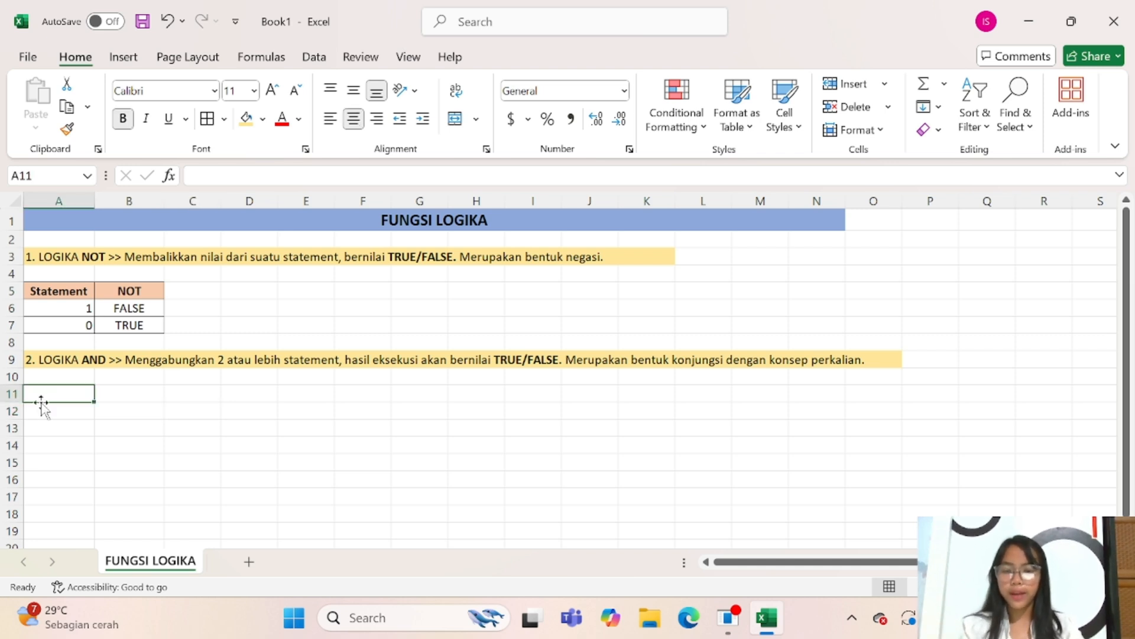
pyautogui.write('Statement')
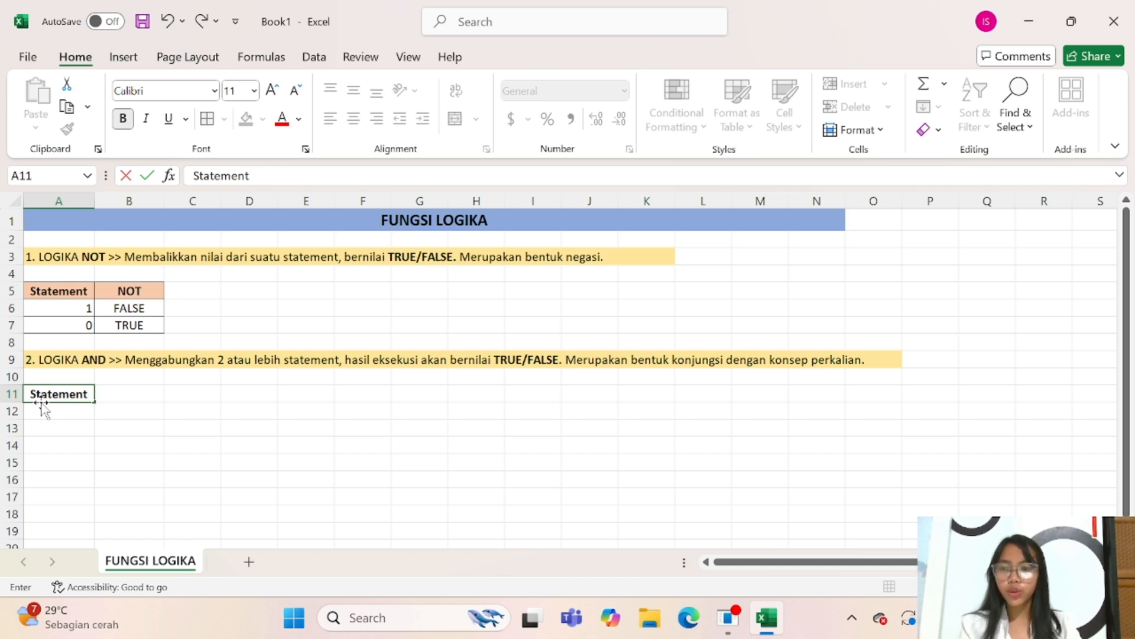
pyautogui.write('1')
pyautogui.press('Tab')
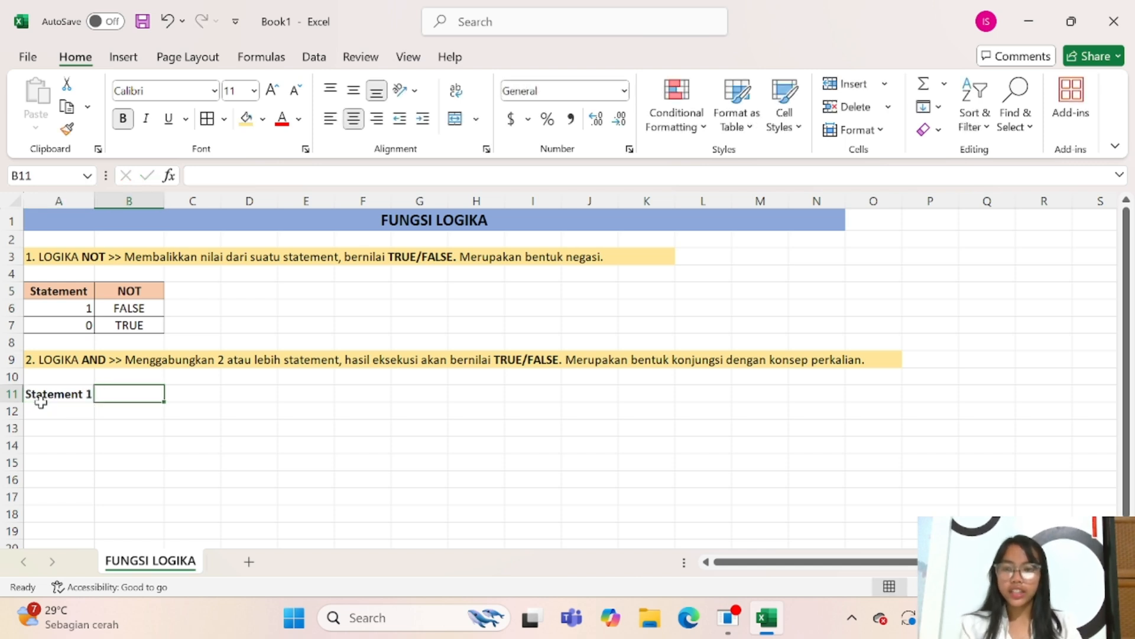
# Step: Enter the second column heading "Statement" for the AND table in cell B11
pyautogui.write('Statu')
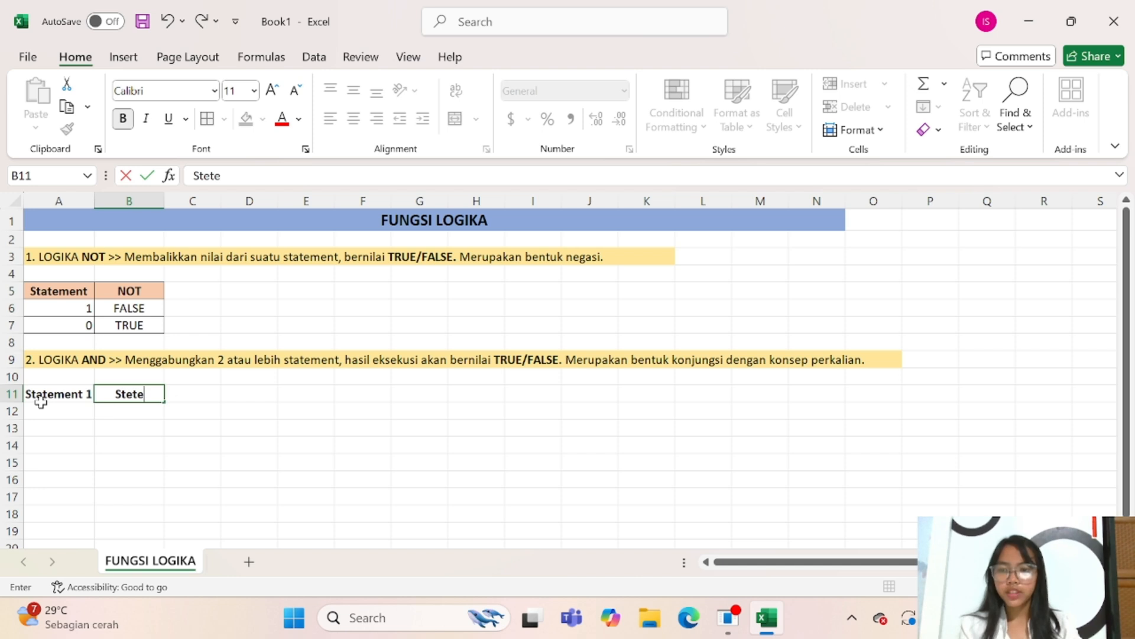
pyautogui.press('BackSpace')
pyautogui.press('BackSpace')
pyautogui.press('BackSpace')
pyautogui.write('e')
pyautogui.press('BackSpace')
pyautogui.write('atet')
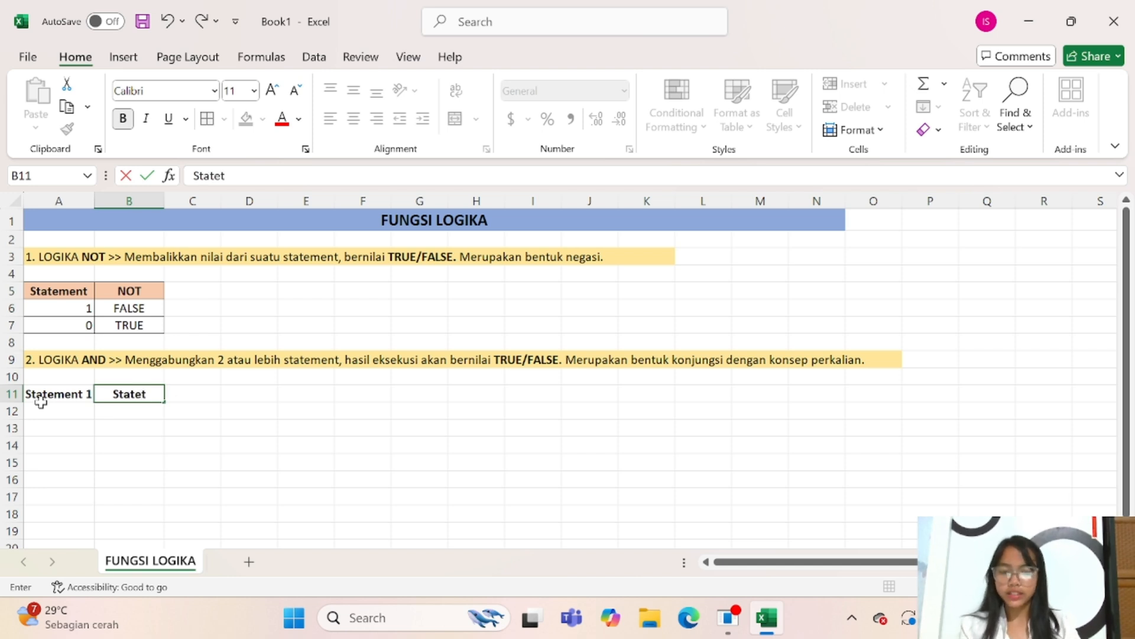
pyautogui.press('BackSpace')
pyautogui.write('ment')
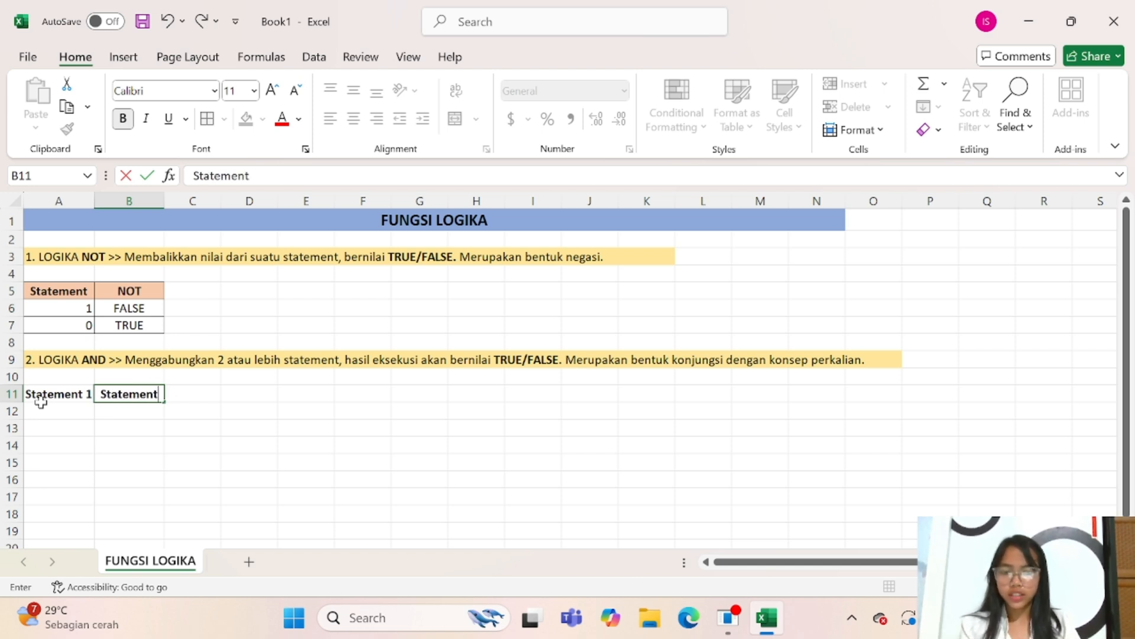
pyautogui.press('Tab')
# Step: Enter the third column heading "AND" for the AND table in cell C11
pyautogui.write('an')
pyautogui.press('BackSpace')
pyautogui.press('BackSpace')
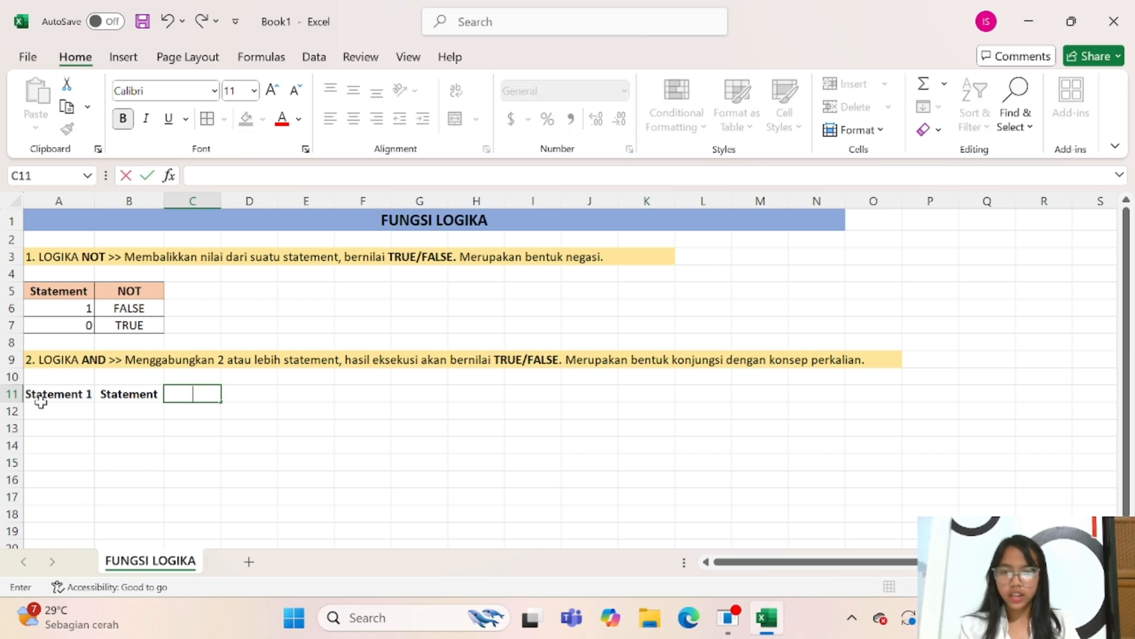
pyautogui.write('AND')
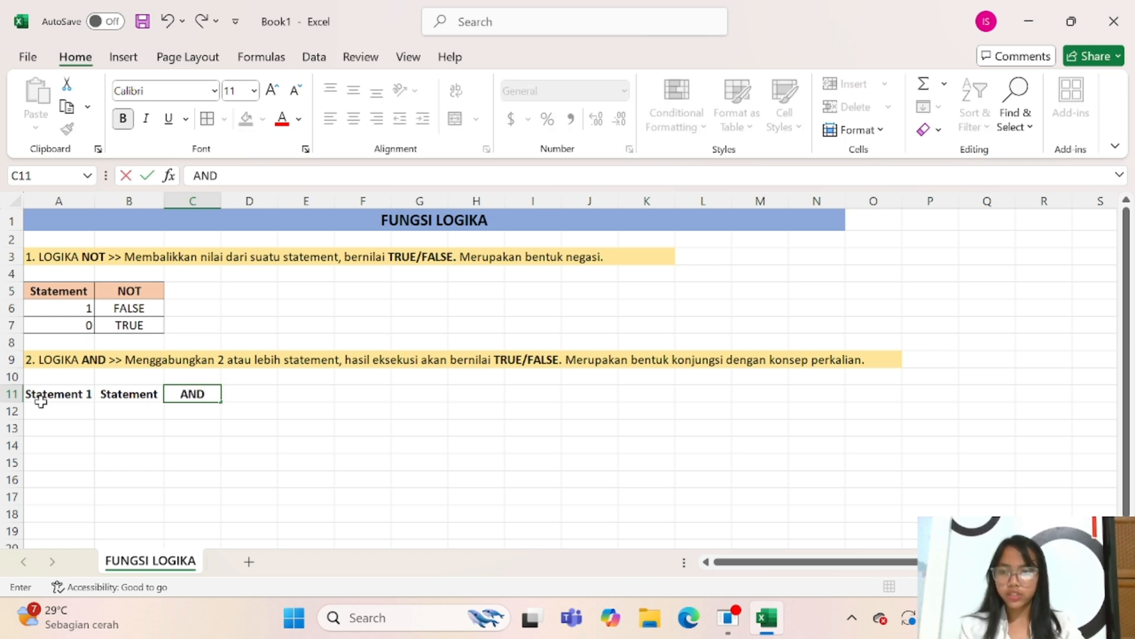
pyautogui.press('Return')
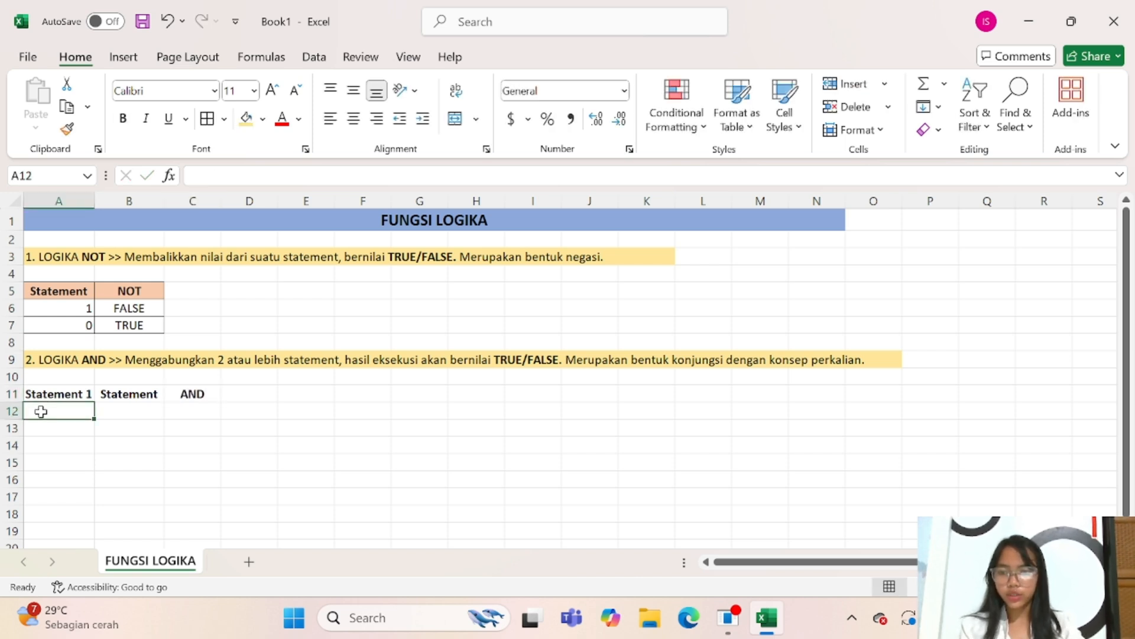
# Step: Enter two headings in cells E11 and F11, each consisting of "BB" followed by a different person's first name
pyautogui.click(284, 395)
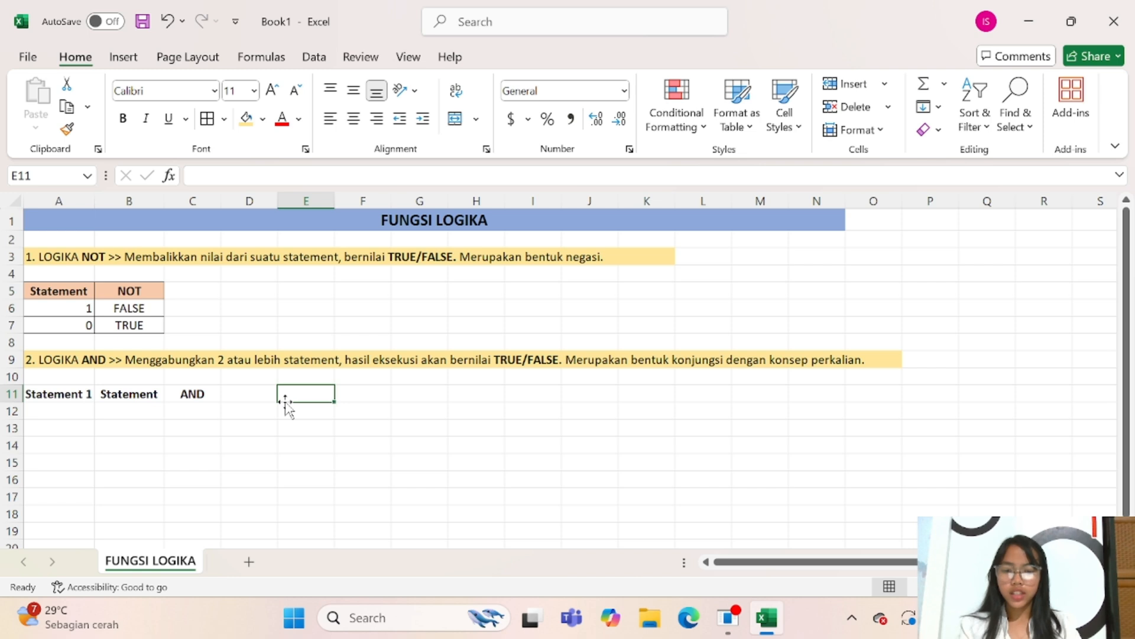
pyautogui.write('Ti')
pyautogui.press('BackSpace')
pyautogui.press('BackSpace')
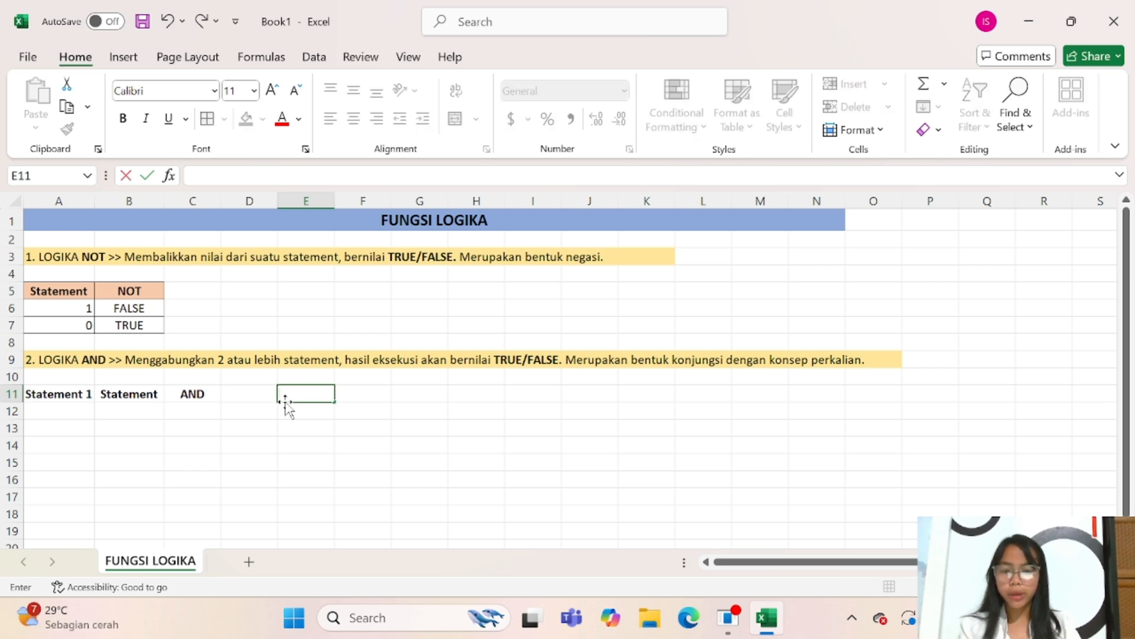
pyautogui.write('BB')
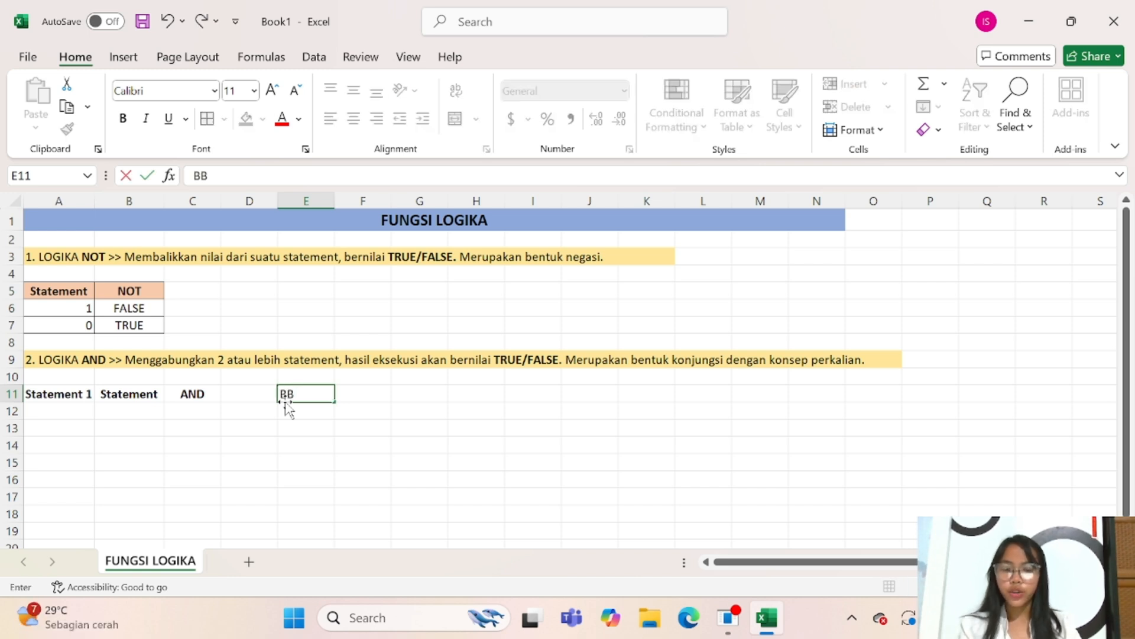
pyautogui.write(' Don')
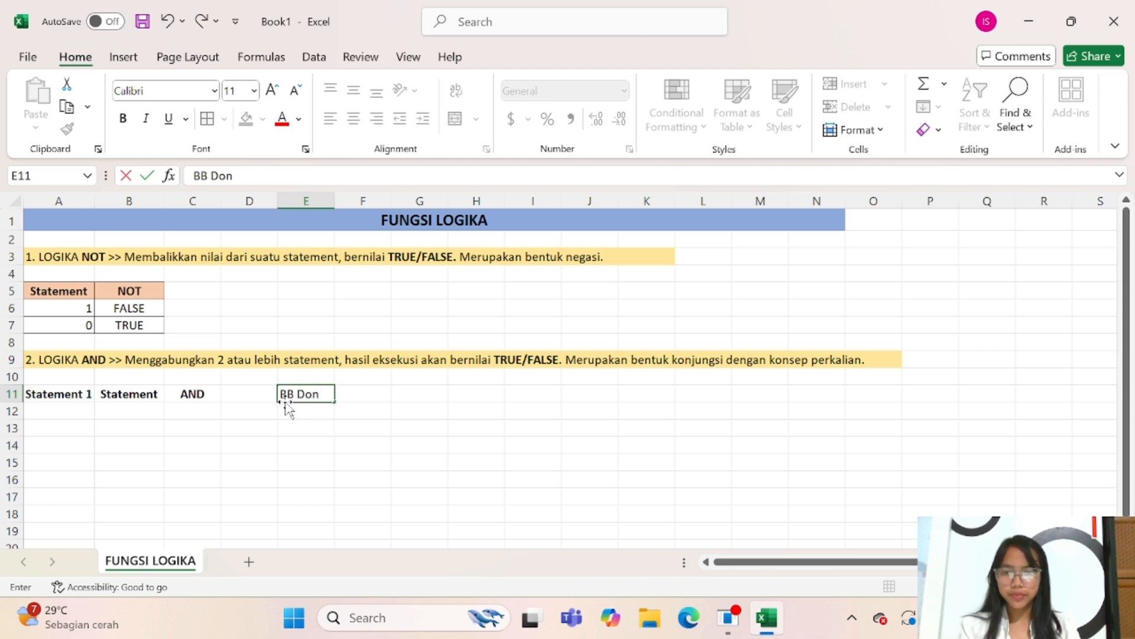
pyautogui.write('i')
pyautogui.press('Tab')
pyautogui.write('B')
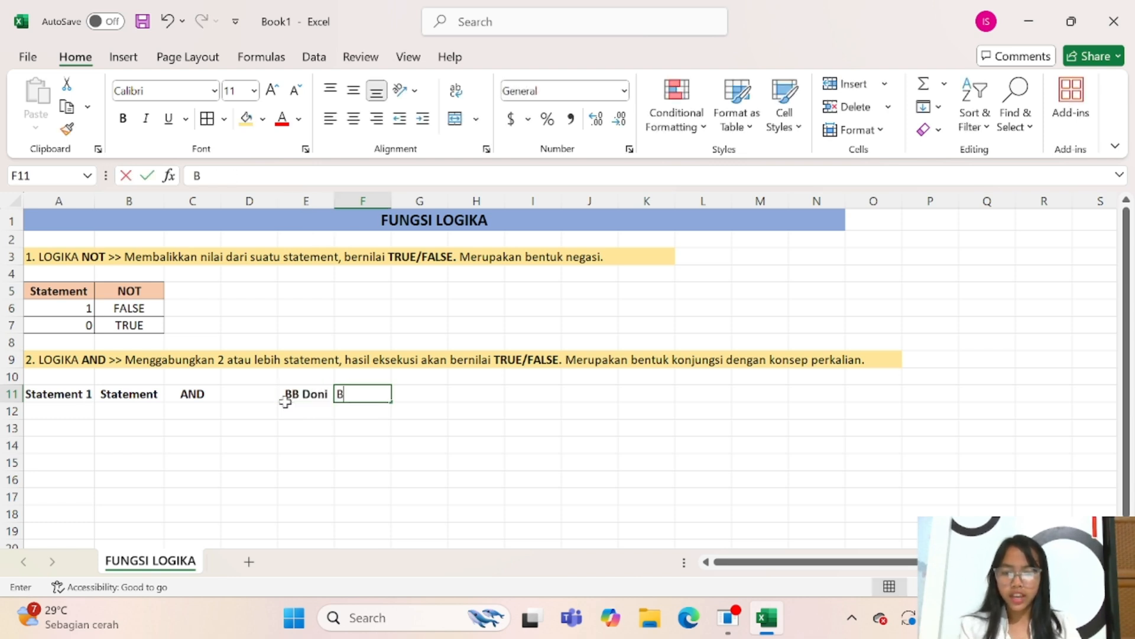
pyautogui.write('B')
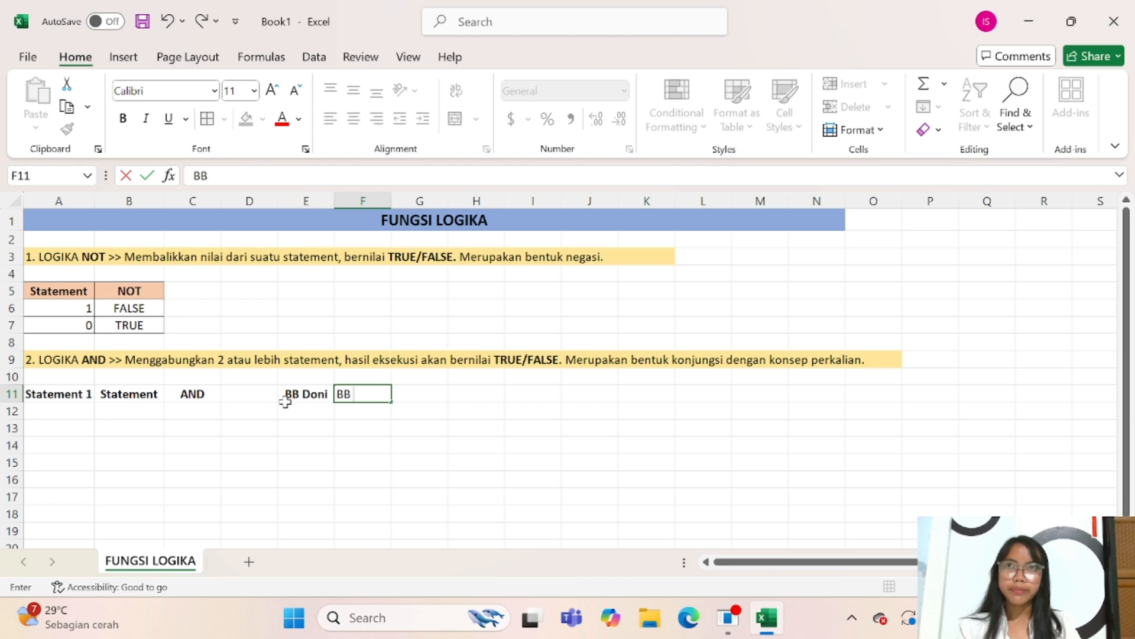
pyautogui.write(' Tiara')
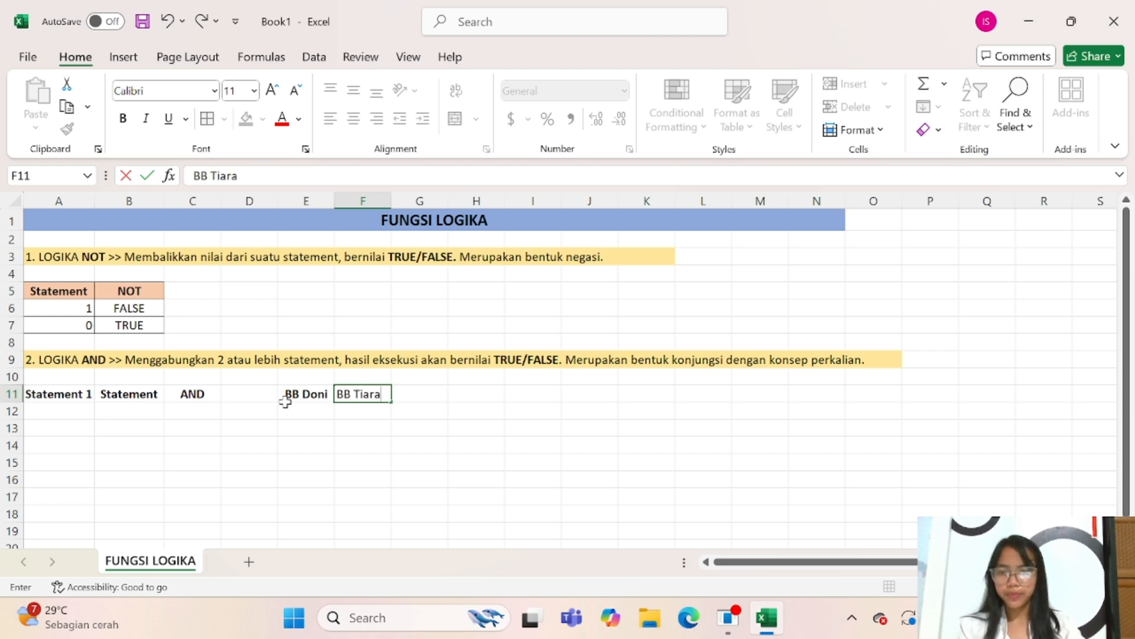
# Step: Enter the values 52 in cell E12 and 45 in cell F12 below the two BB headings
pyautogui.click(285, 411)
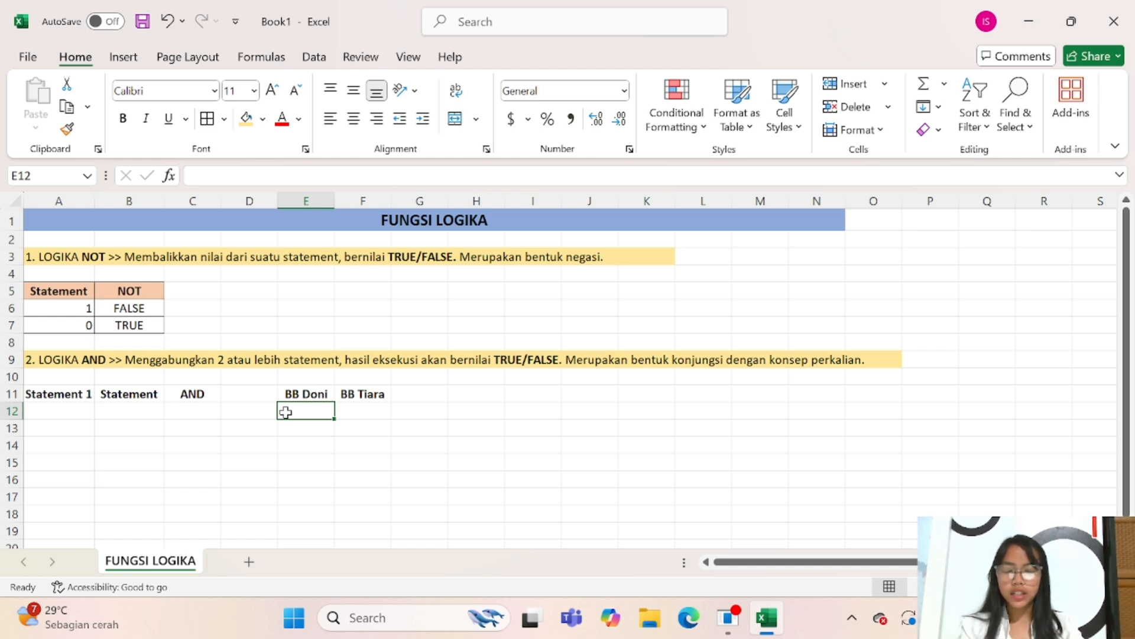
pyautogui.write('52')
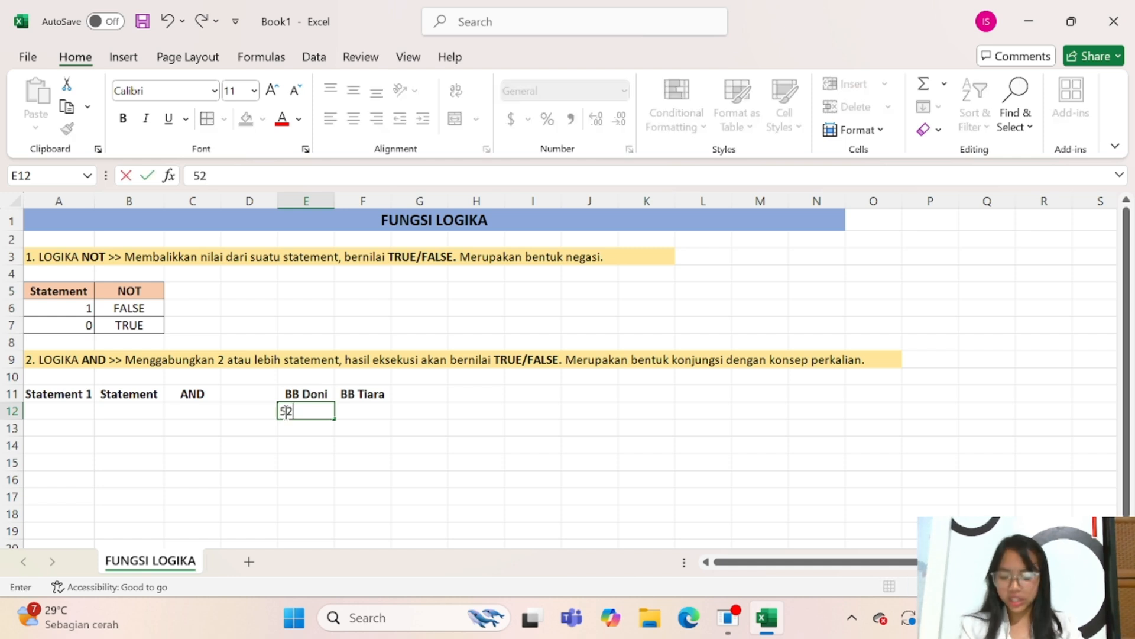
pyautogui.press('Tab')
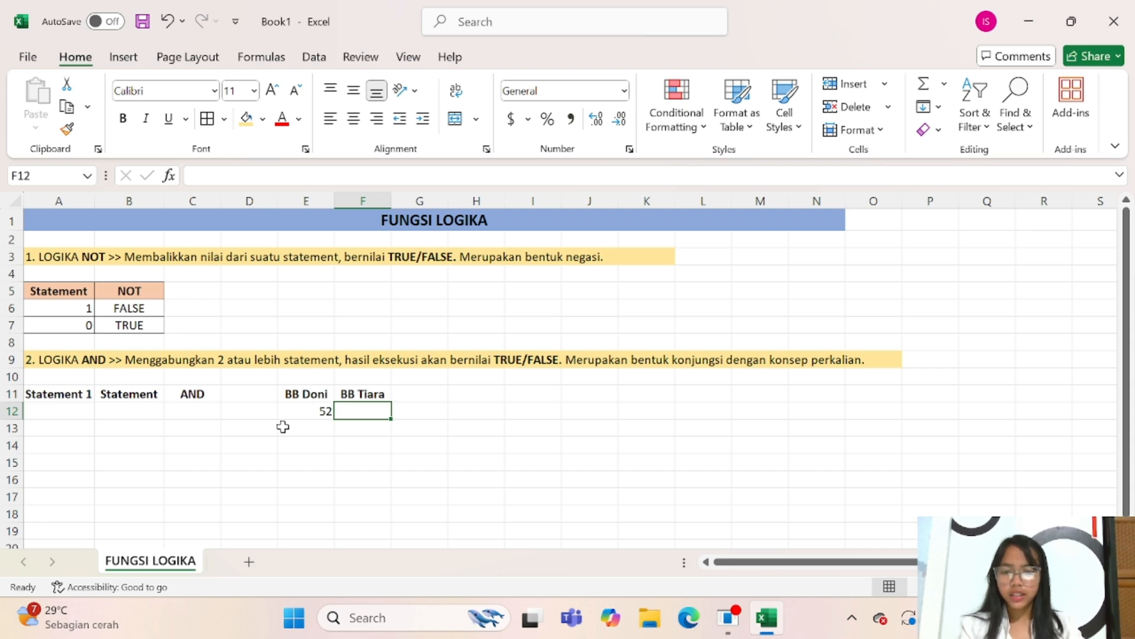
pyautogui.write('45')
pyautogui.click(269, 476)
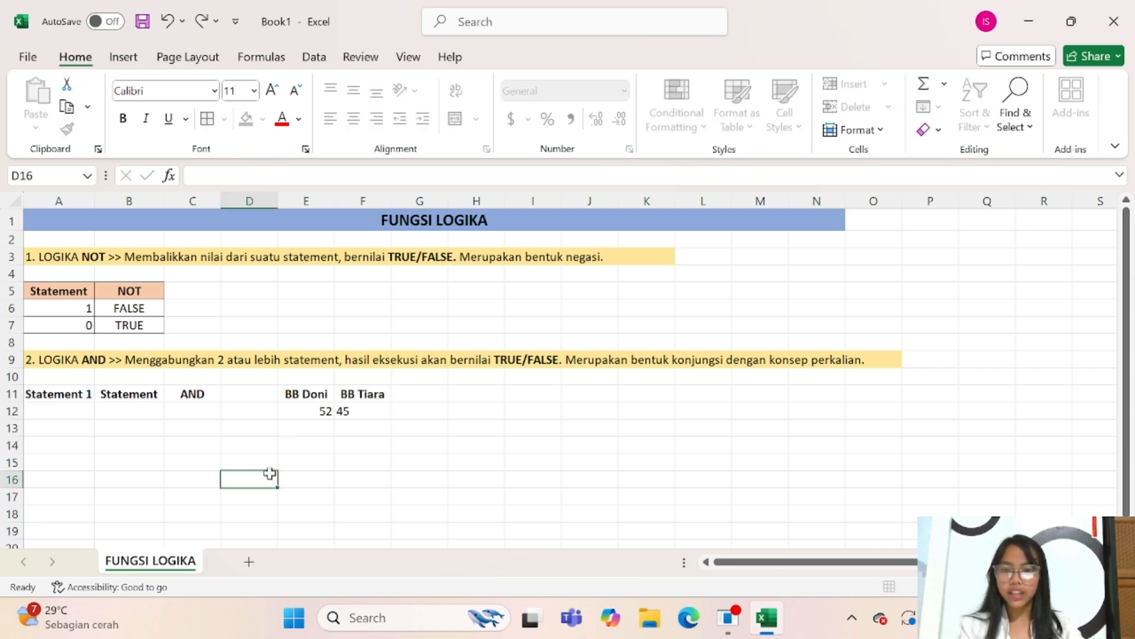
pyautogui.click(45, 412)
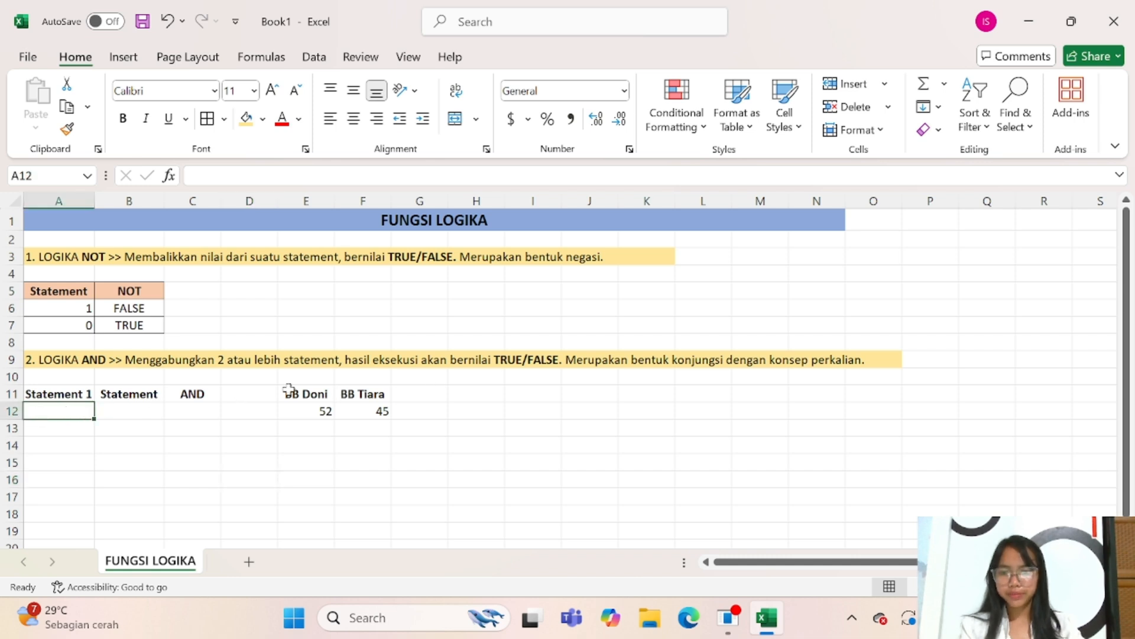
# Step: Apply all borders to the small BB table in cells E11:F12
pyautogui.moveTo(290, 392); pyautogui.dragTo(338, 410)
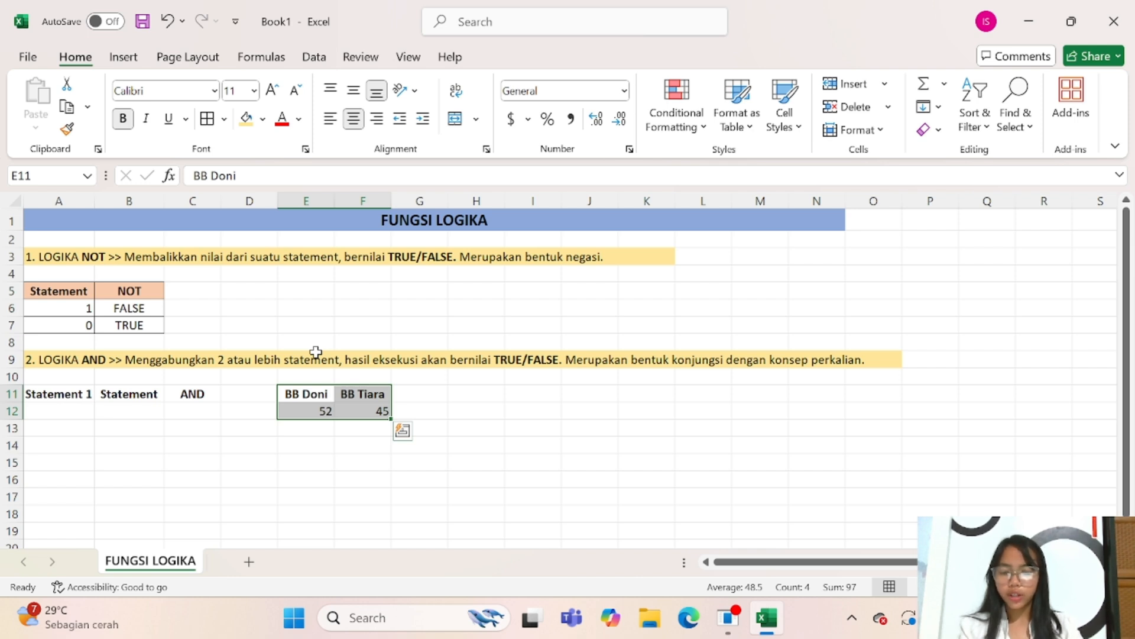
pyautogui.hotkey('alt', 'h')
pyautogui.press('b')
pyautogui.press('a')
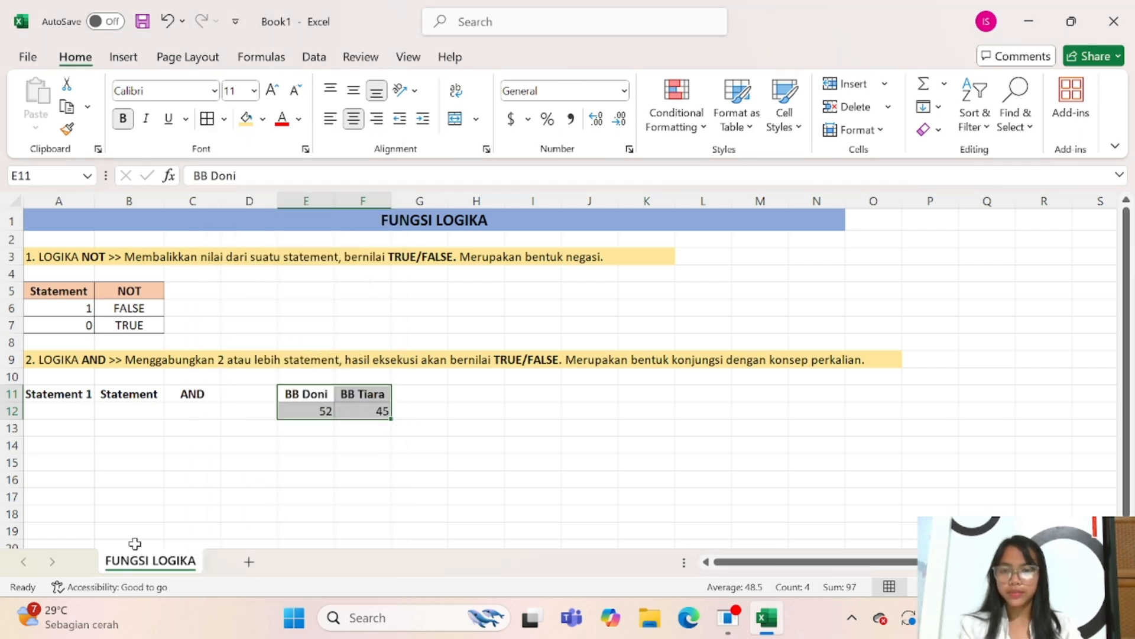
# Step: Enter 1 for both statements in the first row of the AND table, cells A12 and B12
pyautogui.scroll(-1, 135, 543)
pyautogui.click(43, 372)
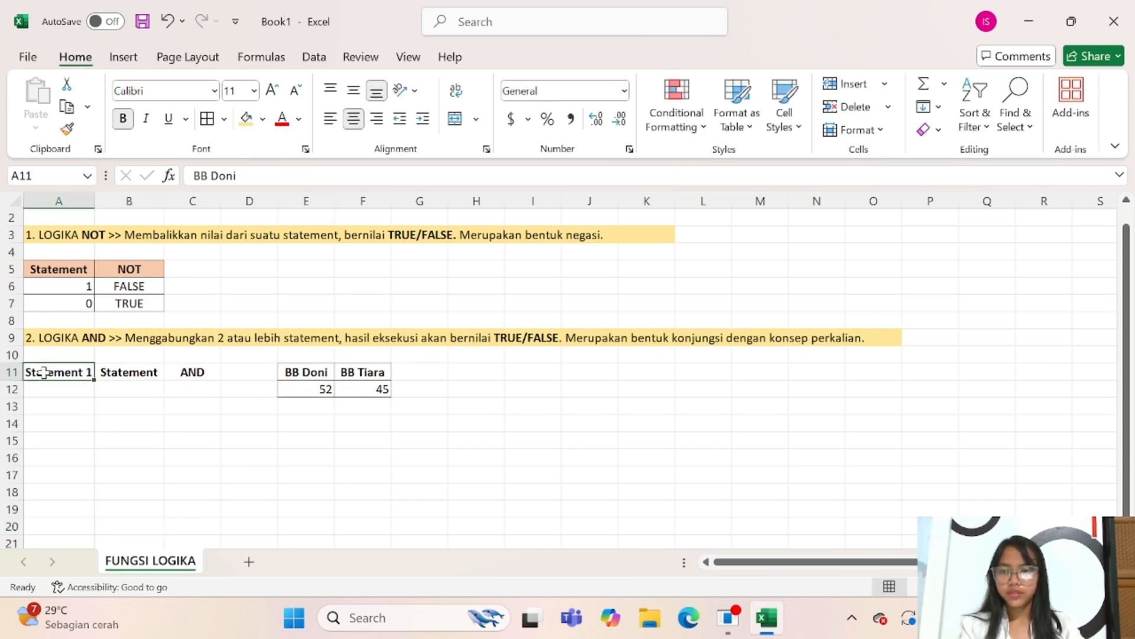
pyautogui.click(46, 387)
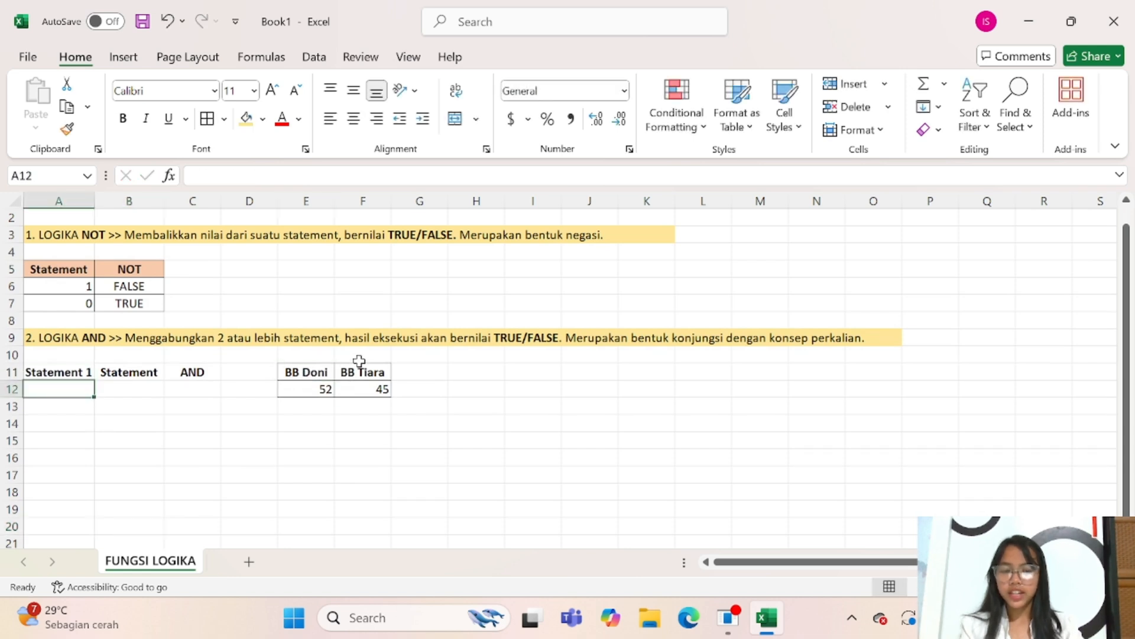
pyautogui.write('1')
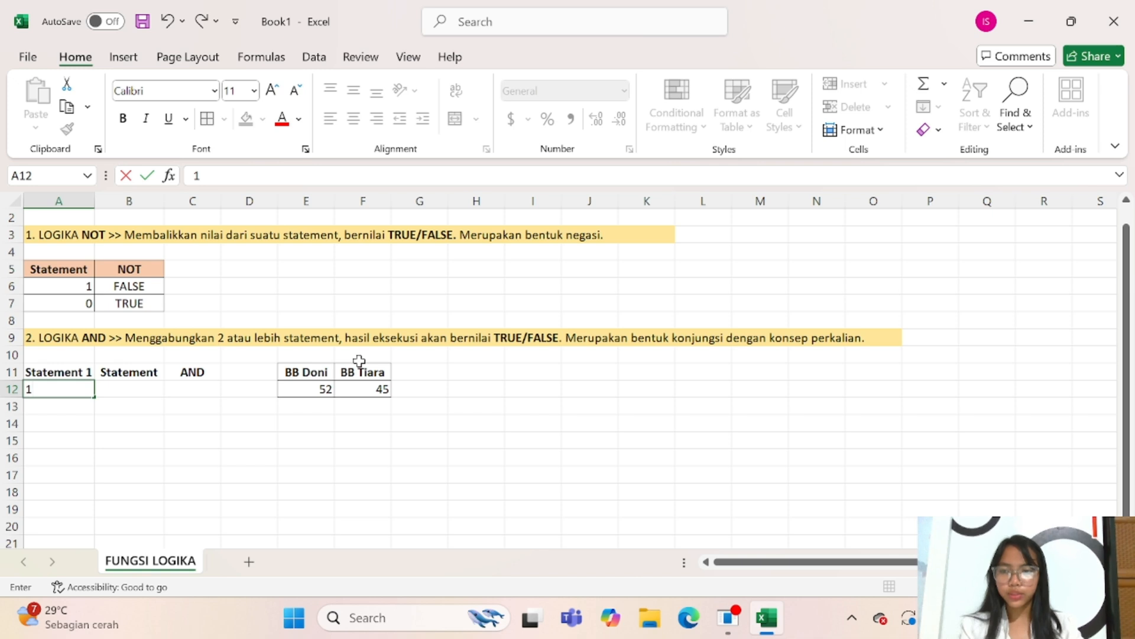
pyautogui.press('Tab')
pyautogui.write('1')
pyautogui.press('Tab')
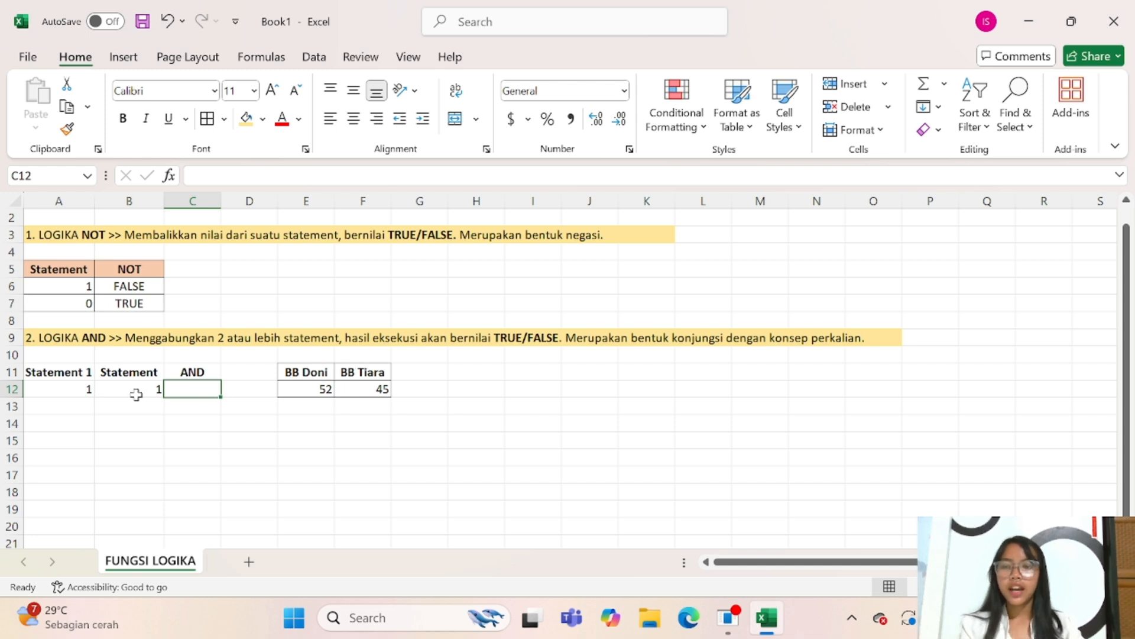
# Step: Enter the formula =AND(E12>F12,F12<E12) in cell C12, the AND result of the first row
pyautogui.click(57, 389)
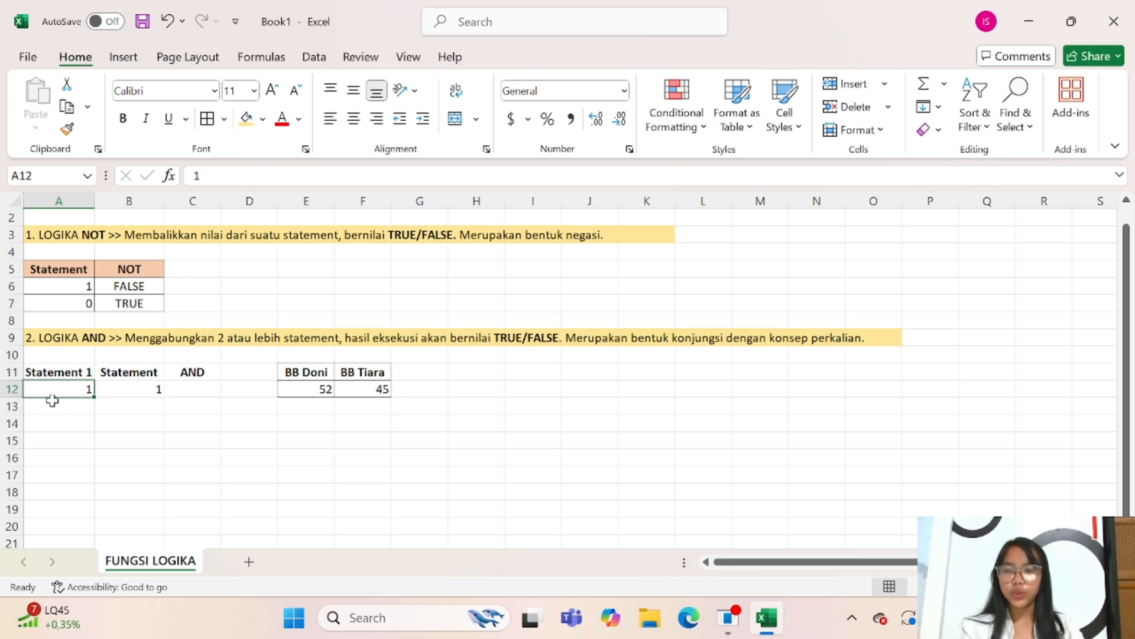
pyautogui.click(203, 389)
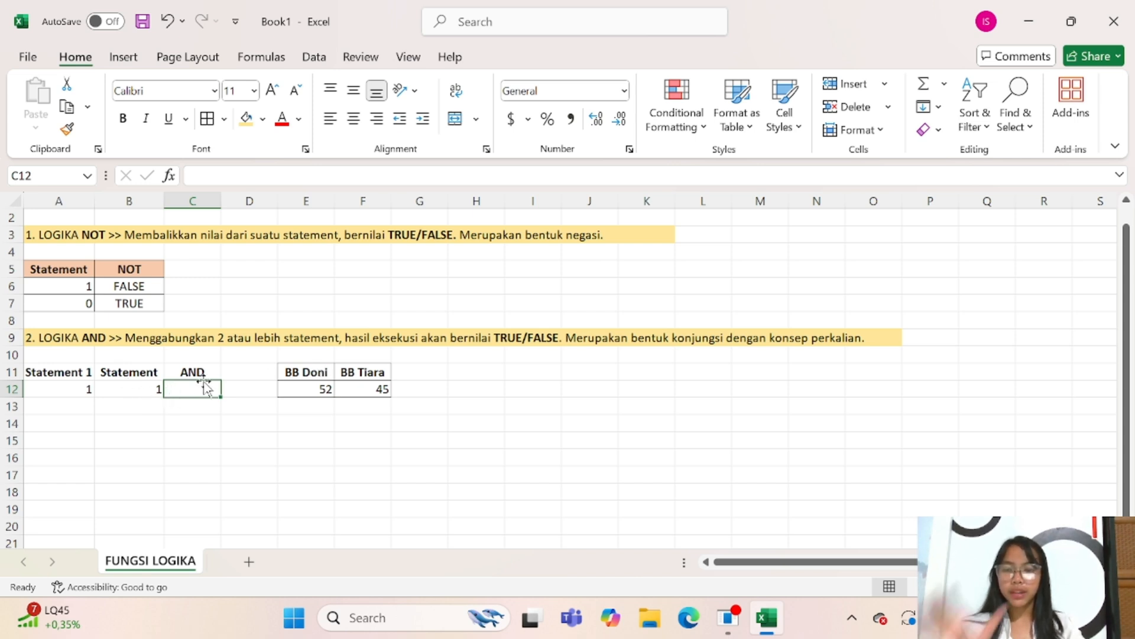
pyautogui.write('=')
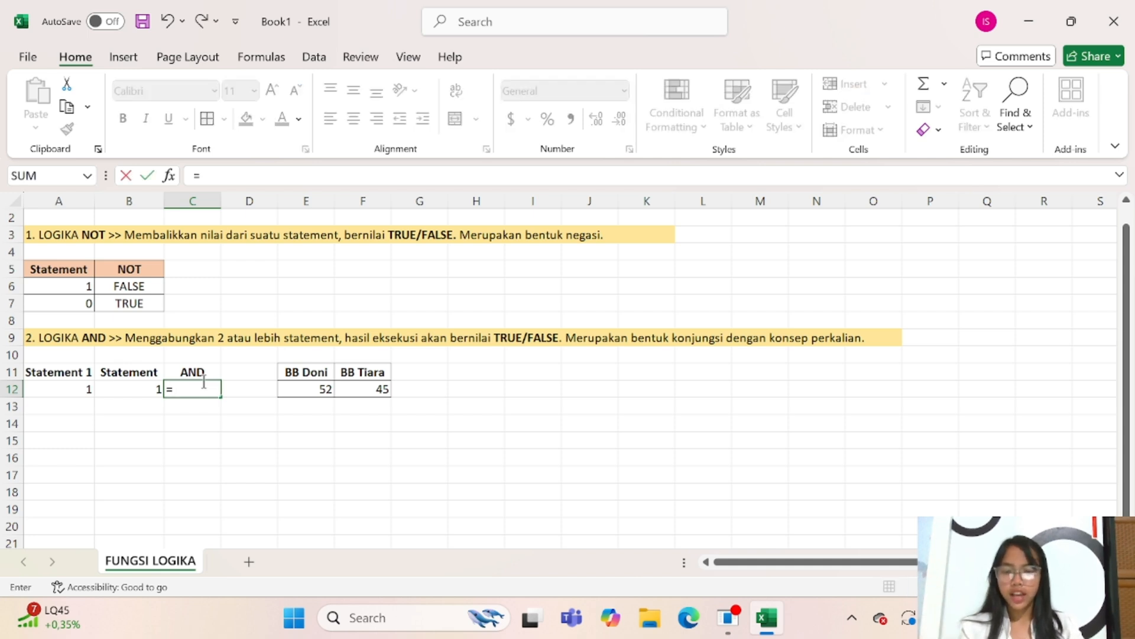
pyautogui.write('and')
pyautogui.press('BackSpace')
pyautogui.press('BackSpace')
pyautogui.press('BackSpace')
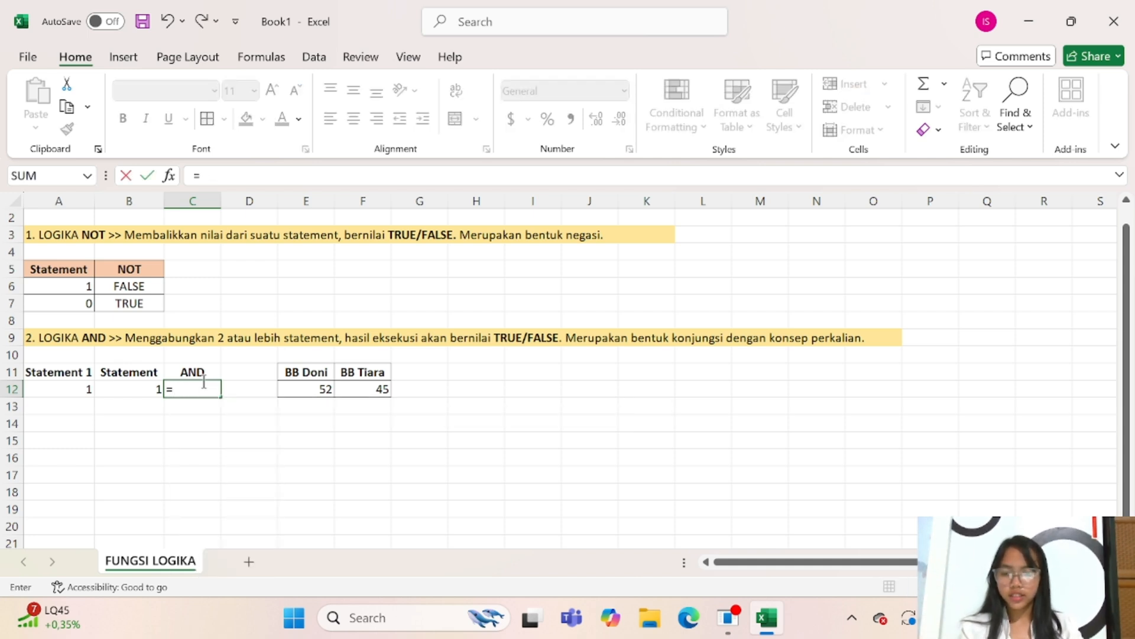
pyautogui.write('AND')
pyautogui.press('BackSpace')
pyautogui.write('D')
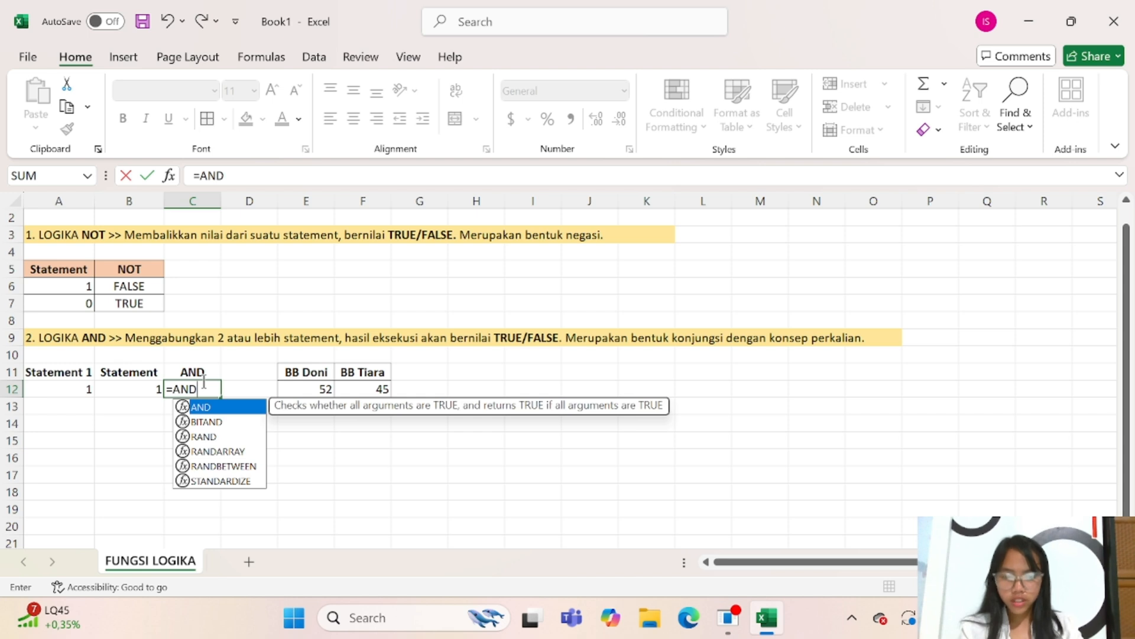
pyautogui.write('(')
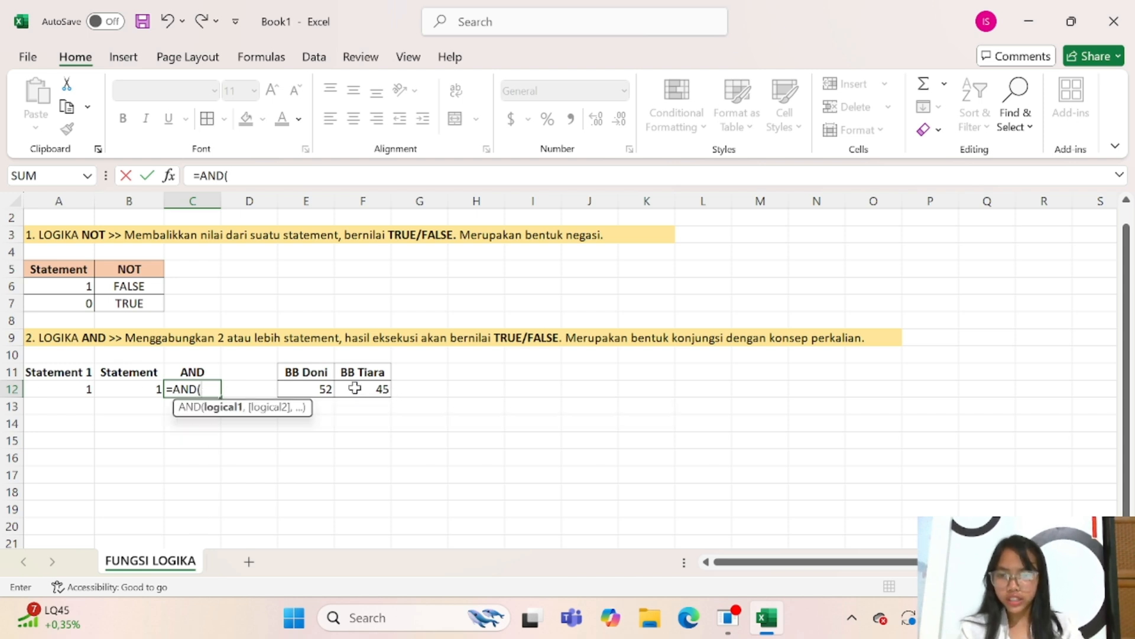
pyautogui.click(326, 388)
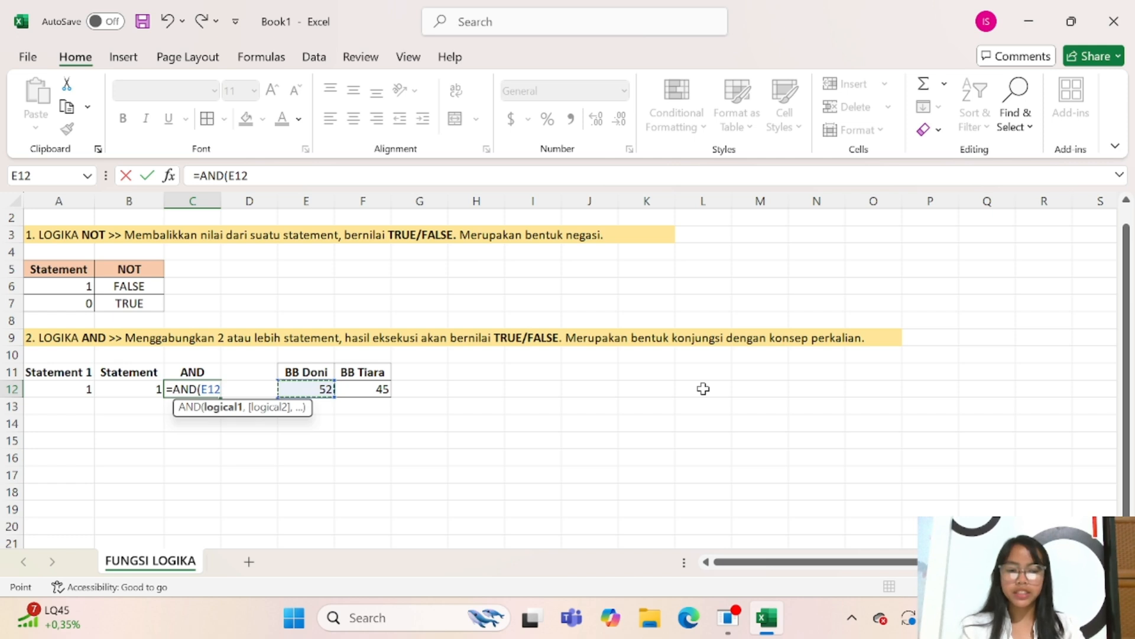
pyautogui.write('>')
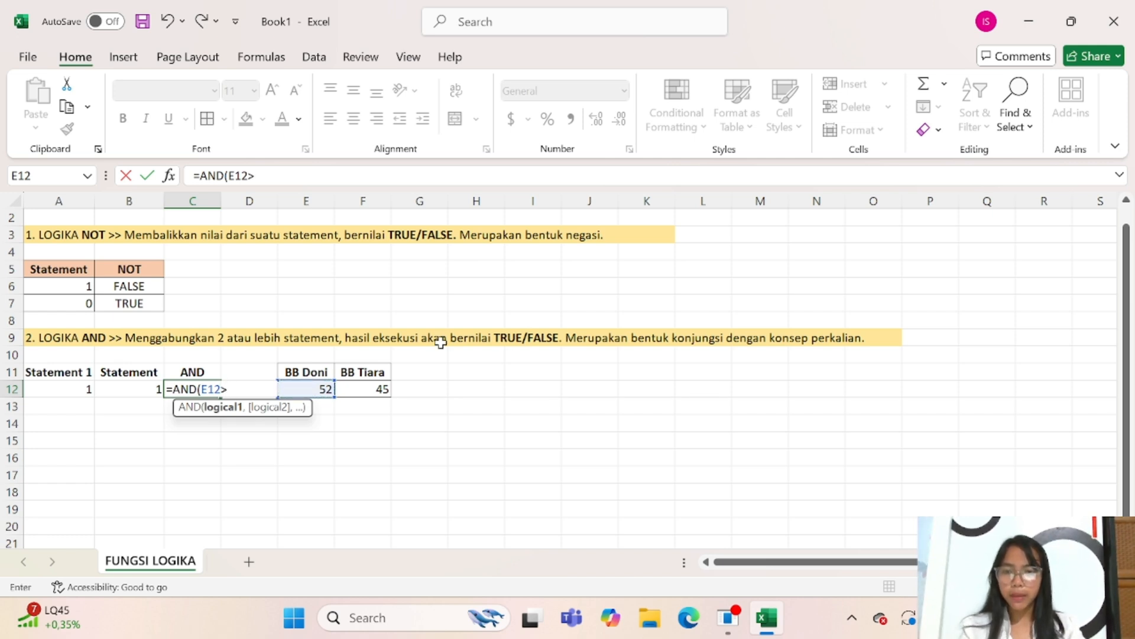
pyautogui.click(371, 389)
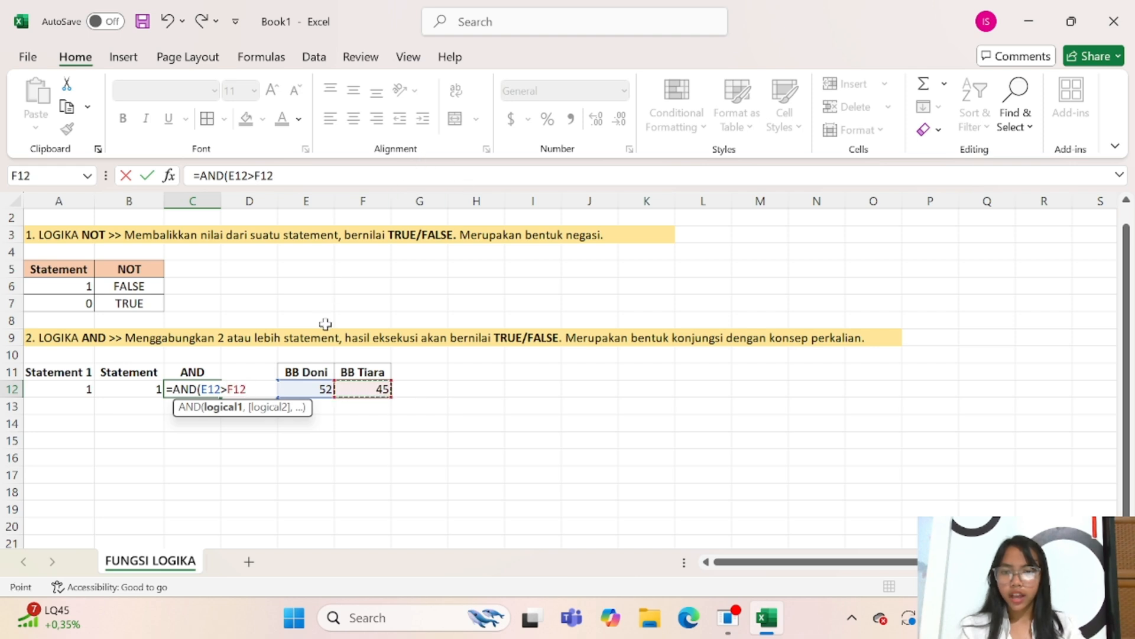
pyautogui.write(',')
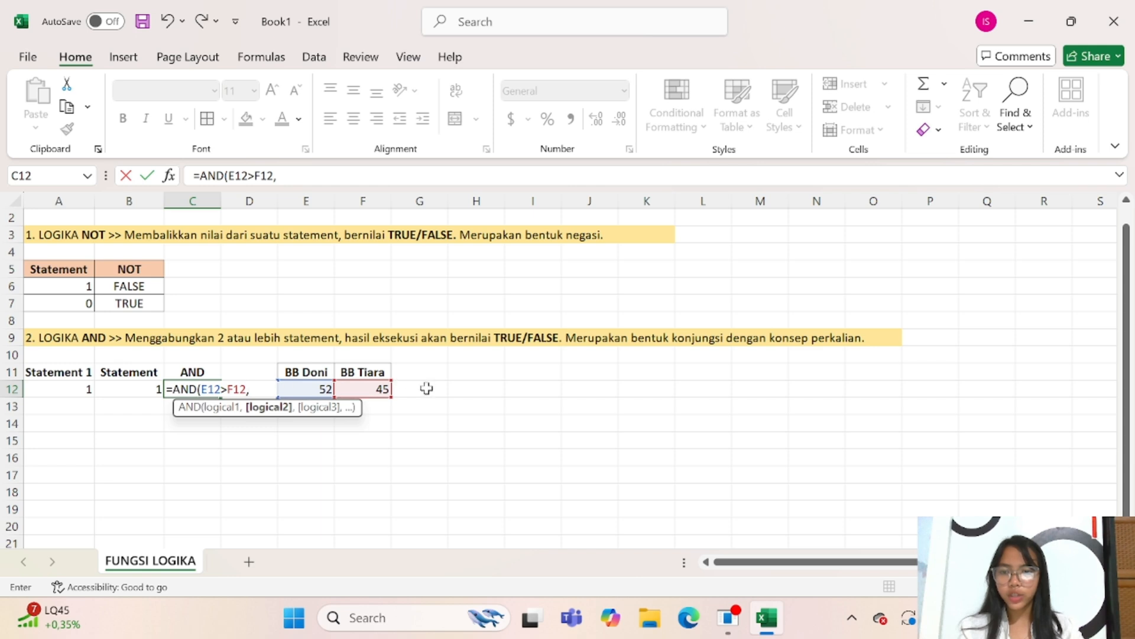
pyautogui.click(377, 388)
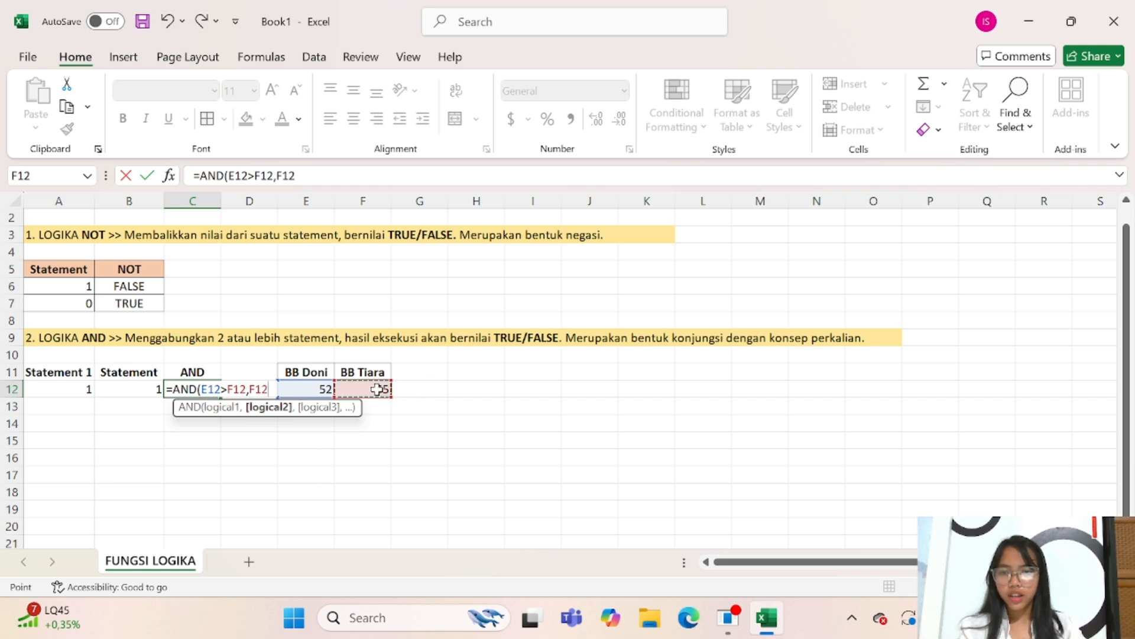
pyautogui.write('<')
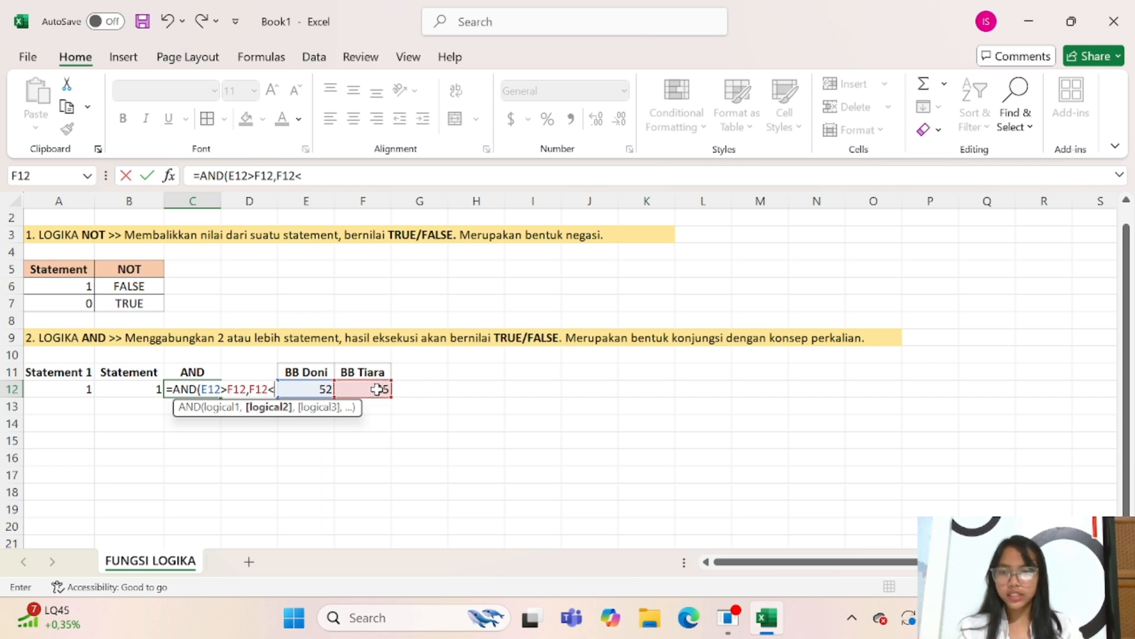
pyautogui.click(321, 389)
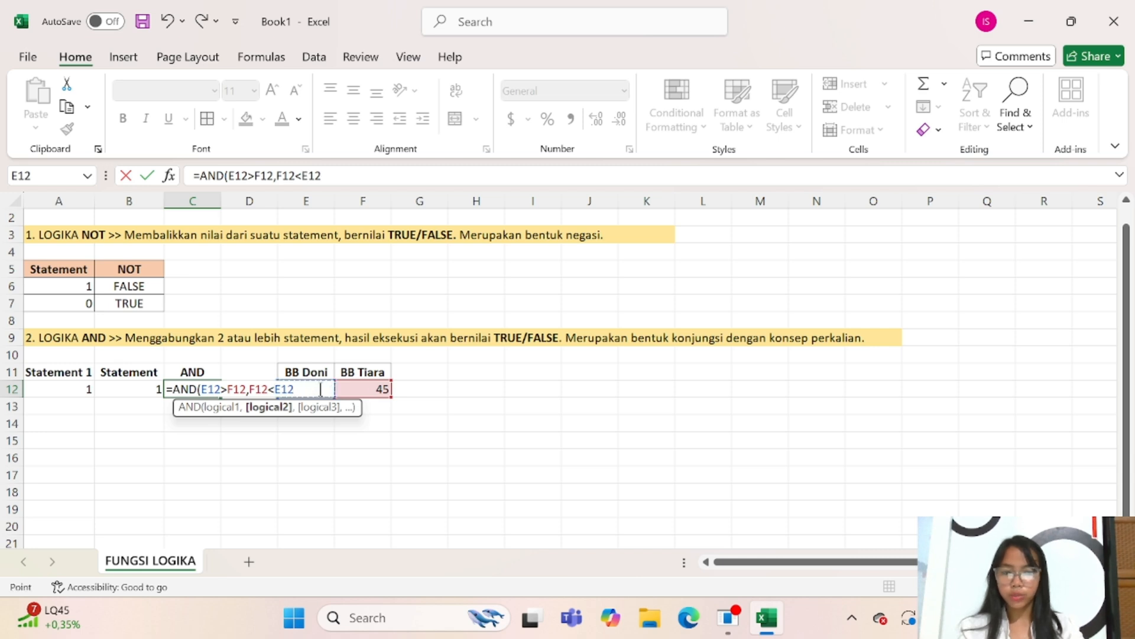
pyautogui.write(')')
pyautogui.press('Return')
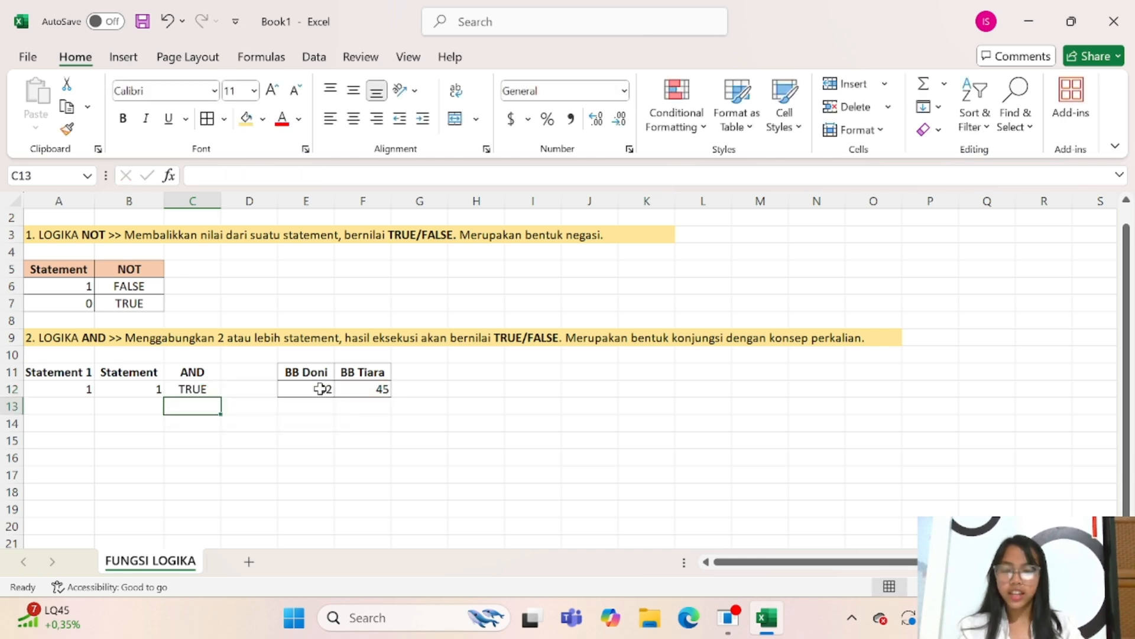
# Step: Enter 1 in cell A13 and 0 in cell B13 as the statements of the second AND table row
pyautogui.click(63, 407)
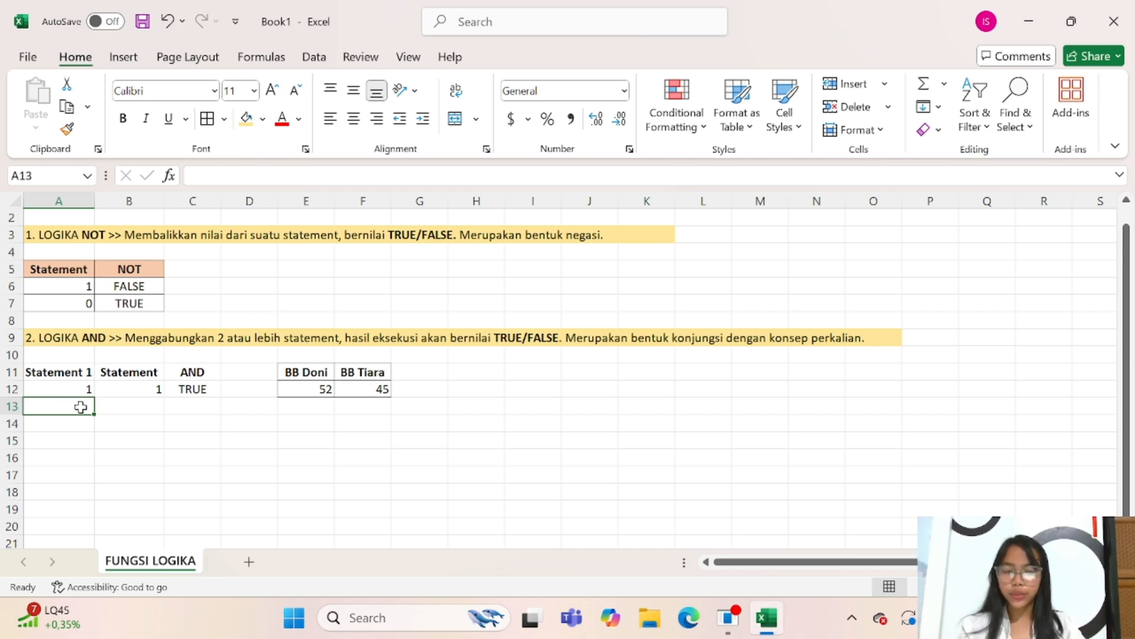
pyautogui.write('1')
pyautogui.press('Tab')
pyautogui.write('0')
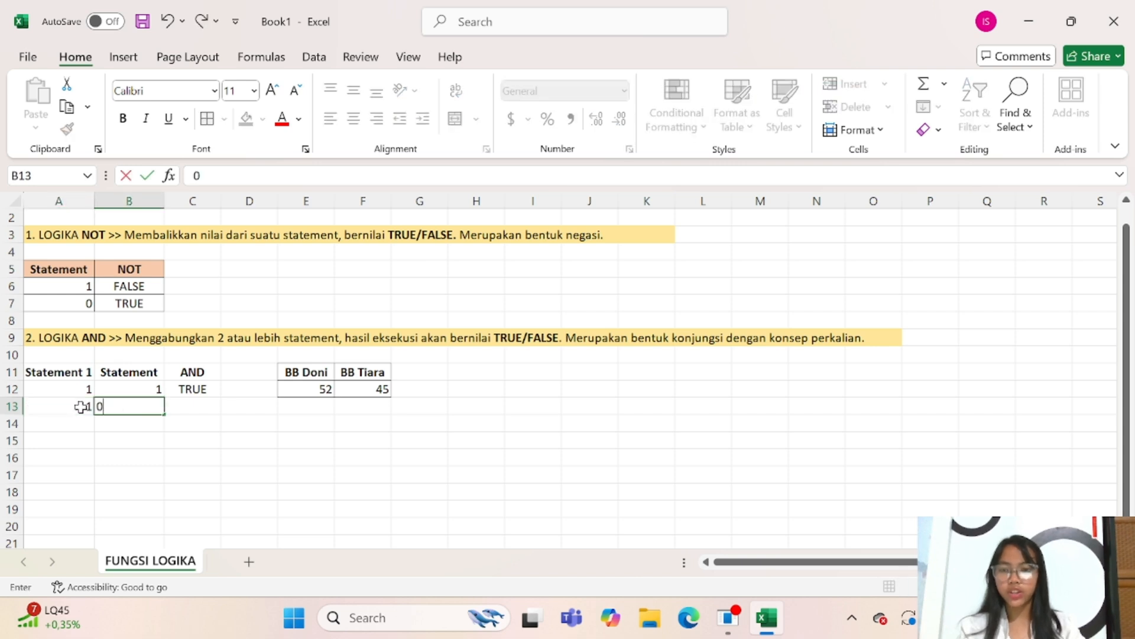
pyautogui.press('Tab')
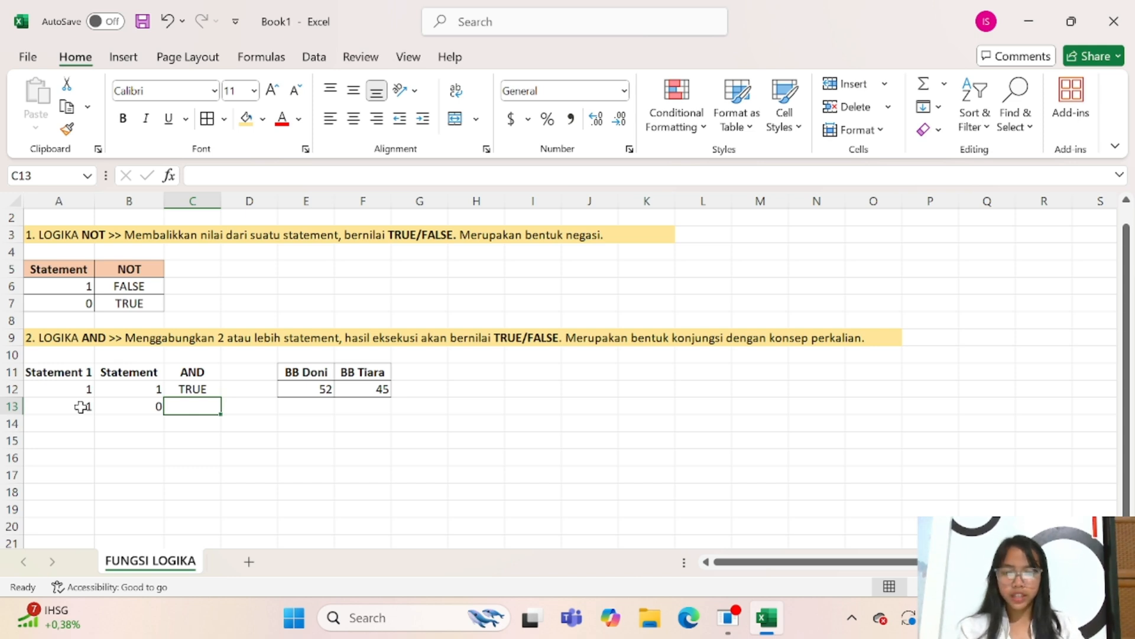
# Step: Enter the formula =AND(E12<F12,F12>E12) in cell C13, the AND result of the second row
pyautogui.write('=AND')
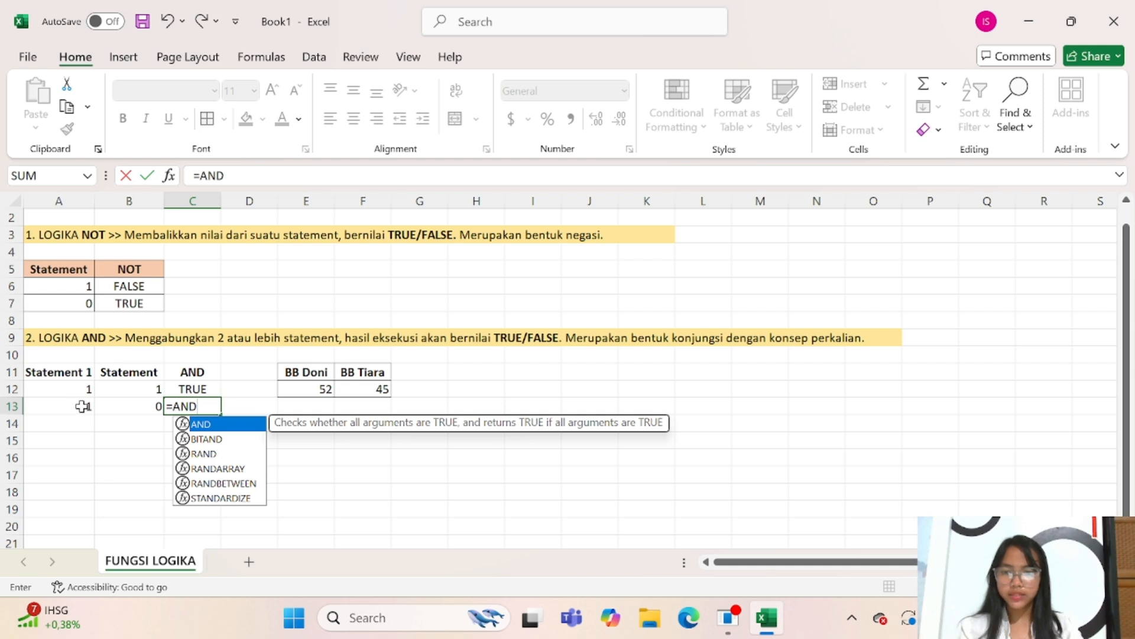
pyautogui.click(310, 390)
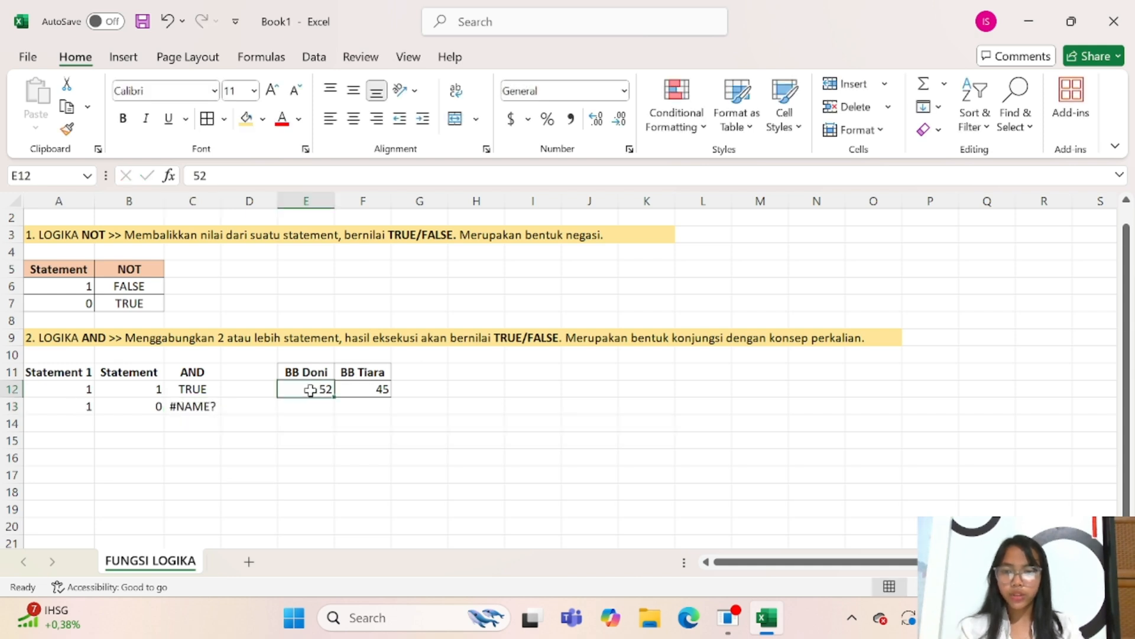
pyautogui.click(191, 408)
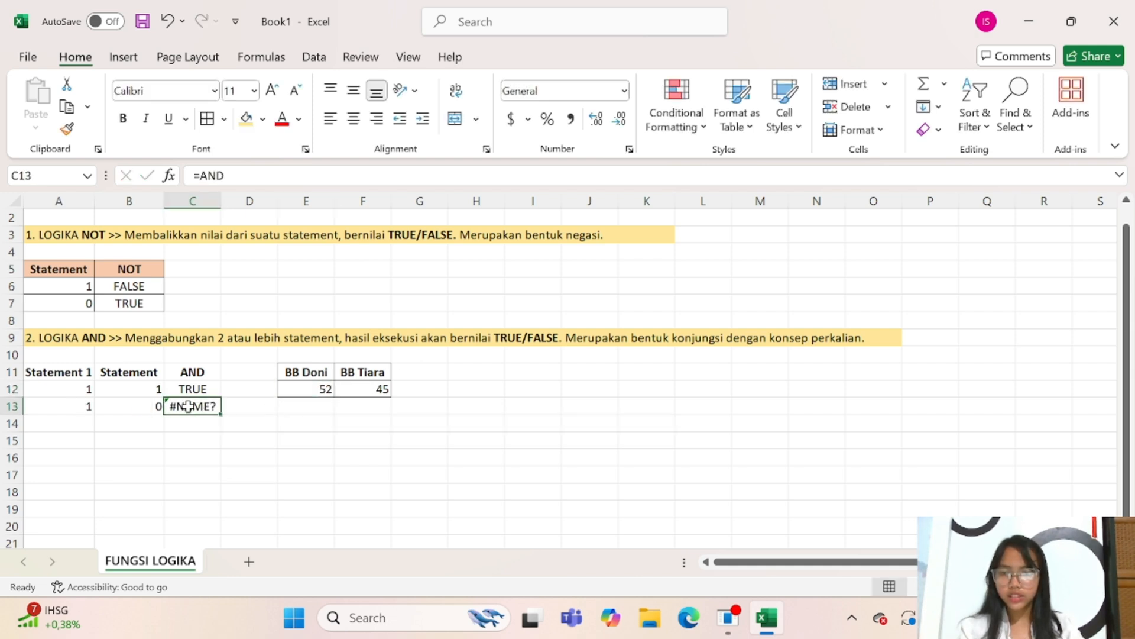
pyautogui.click(229, 177)
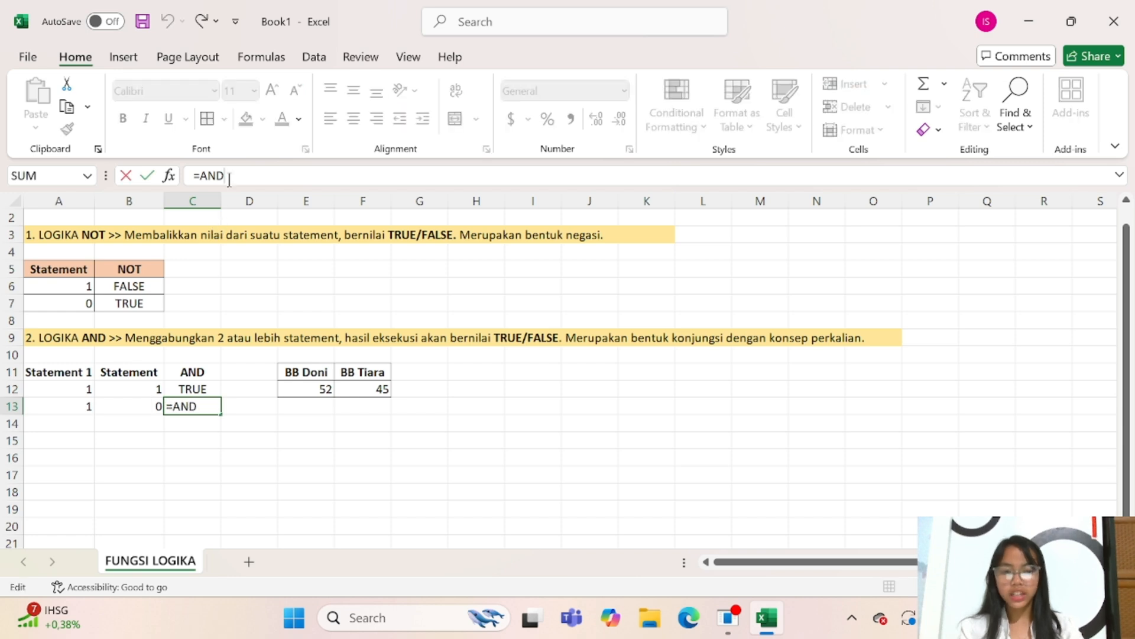
pyautogui.write('(')
pyautogui.click(302, 388)
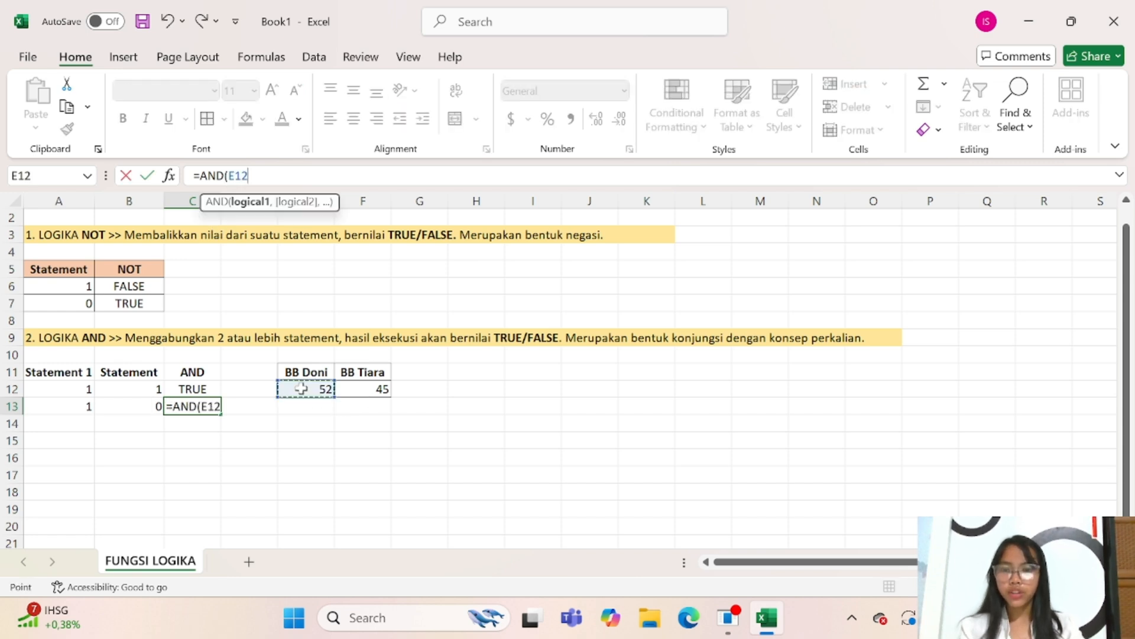
pyautogui.write('<')
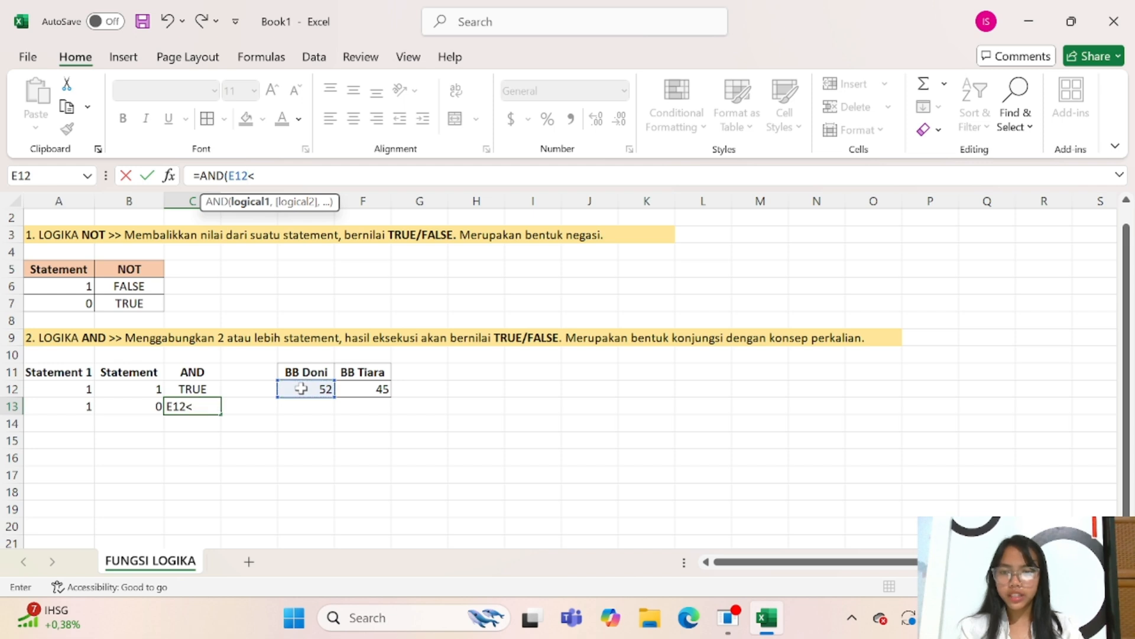
pyautogui.click(369, 387)
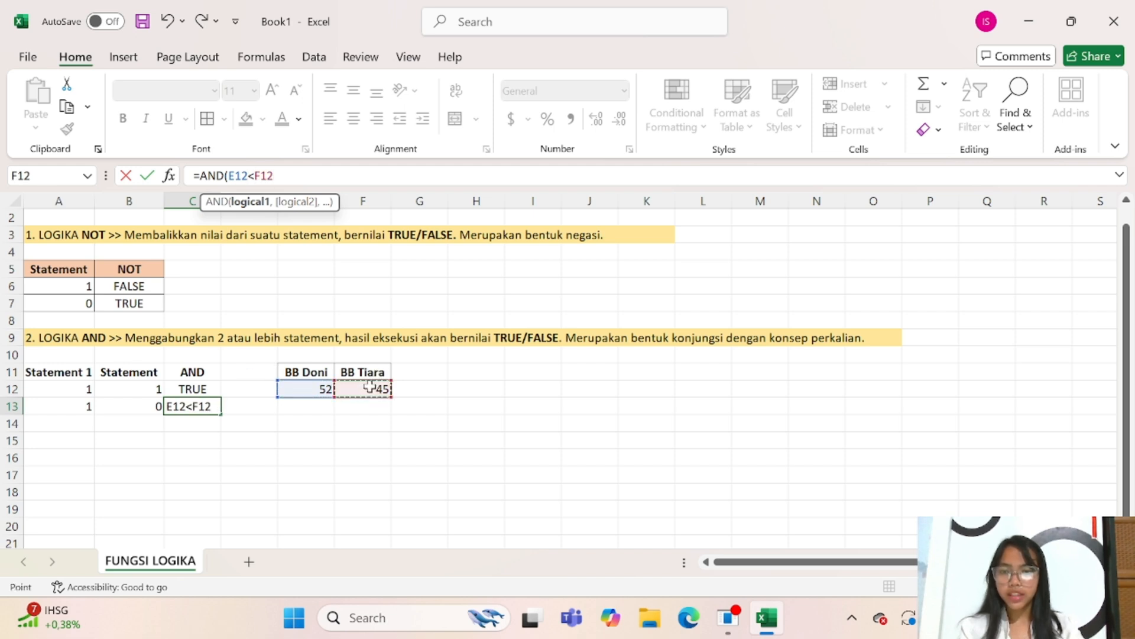
pyautogui.write(',')
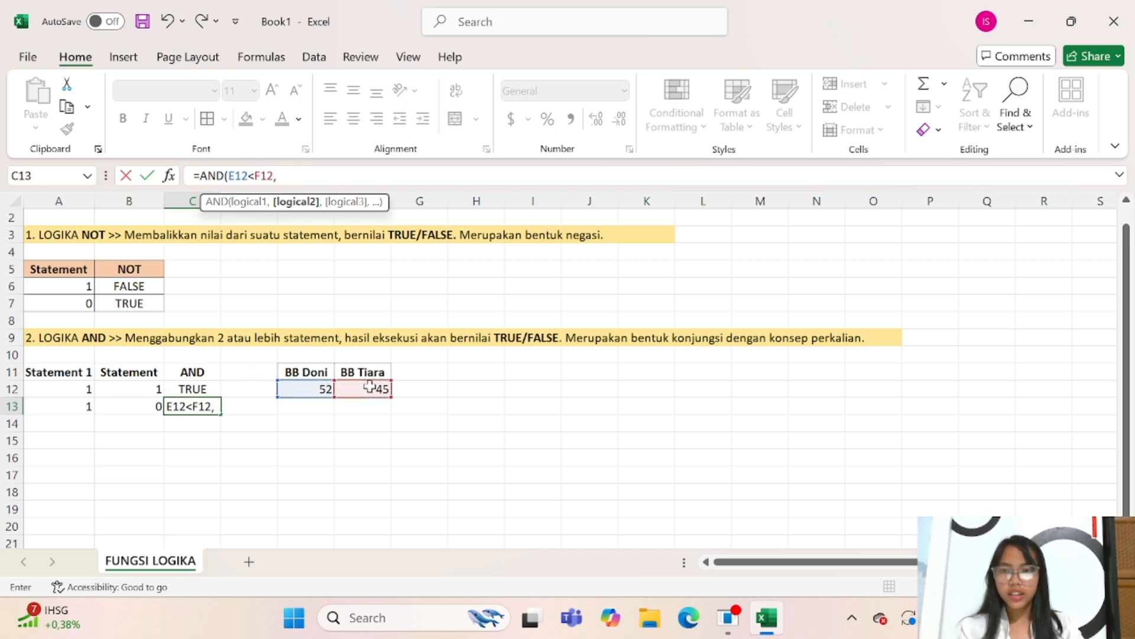
pyautogui.click(369, 387)
pyautogui.write('>')
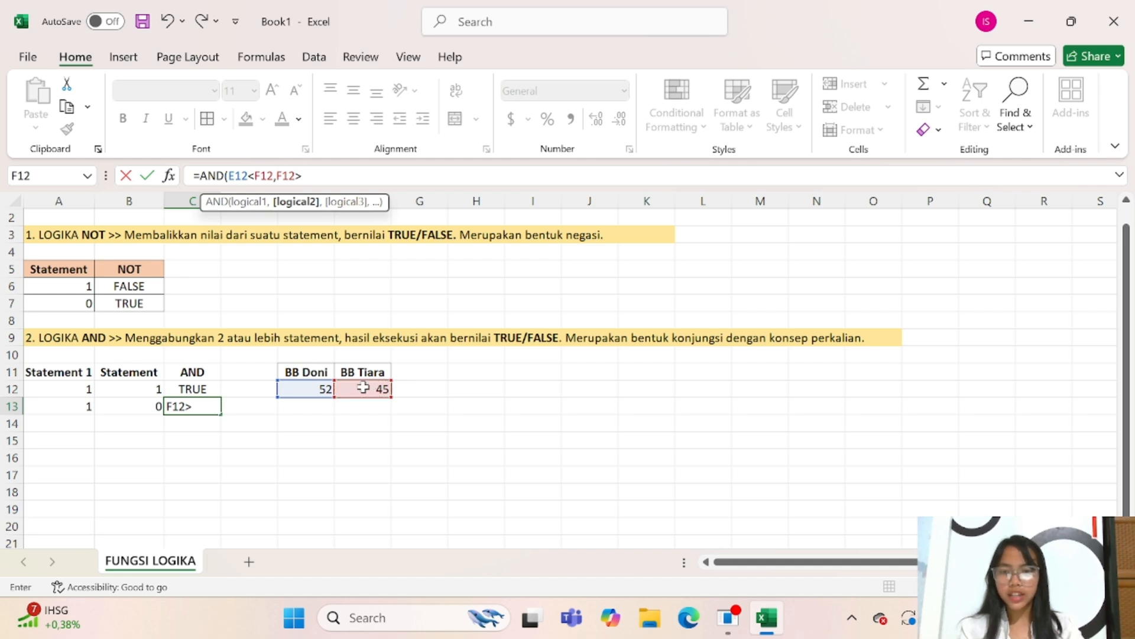
pyautogui.click(288, 385)
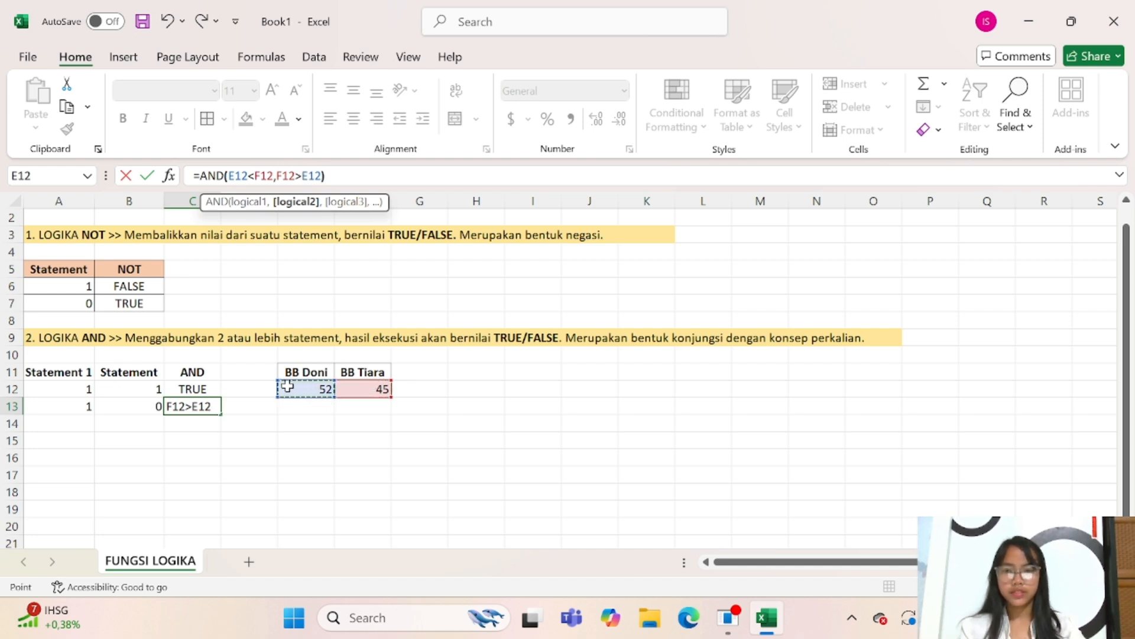
pyautogui.press('Return')
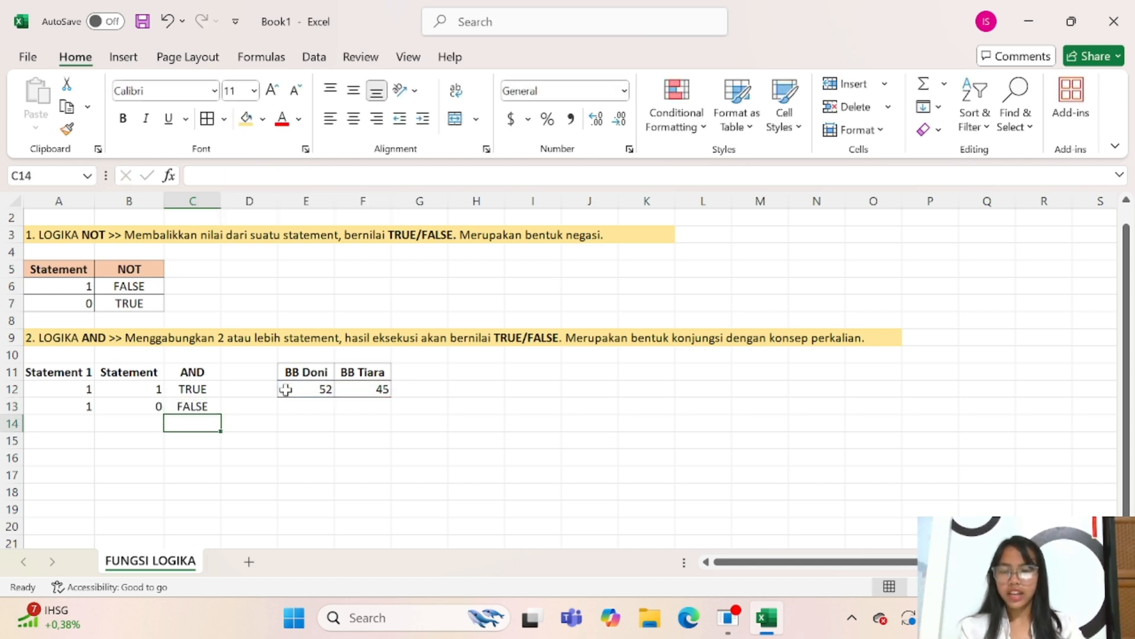
# Step: Enter 0 in cell A14 and 1 in cell B14 as the statements of the third AND table row
pyautogui.click(52, 424)
pyautogui.write('0')
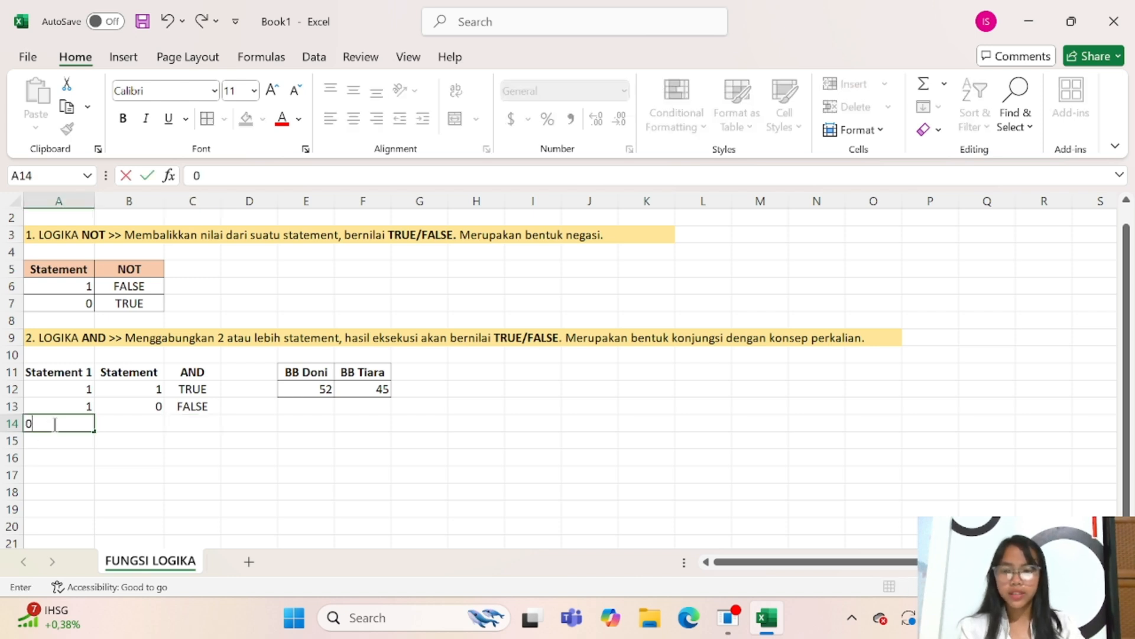
pyautogui.press('Tab')
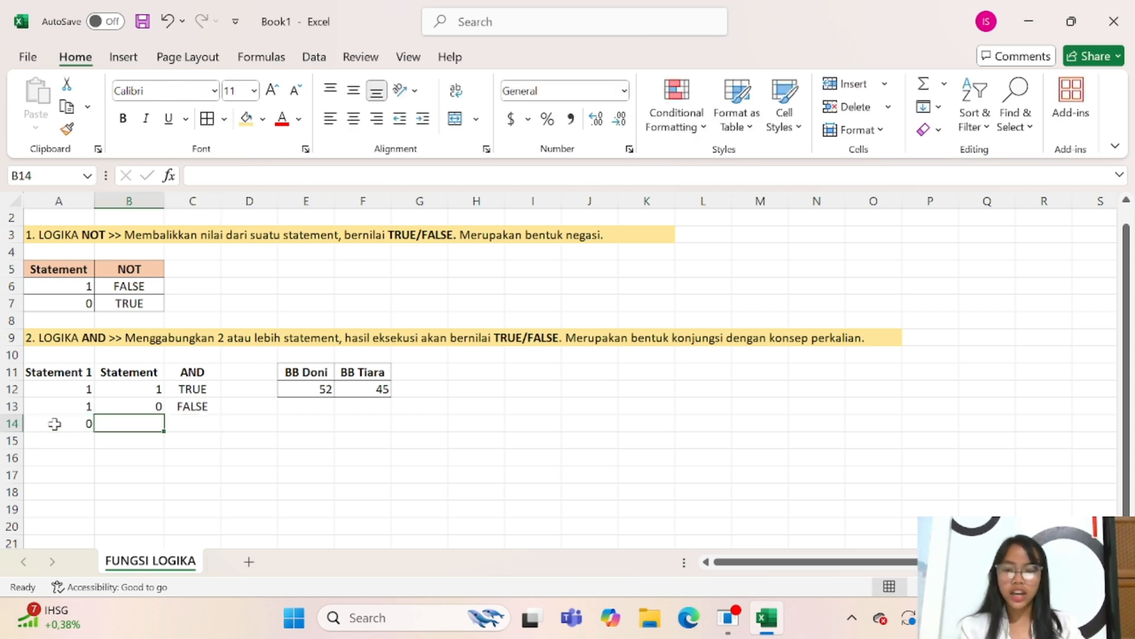
pyautogui.write('1')
pyautogui.press('Tab')
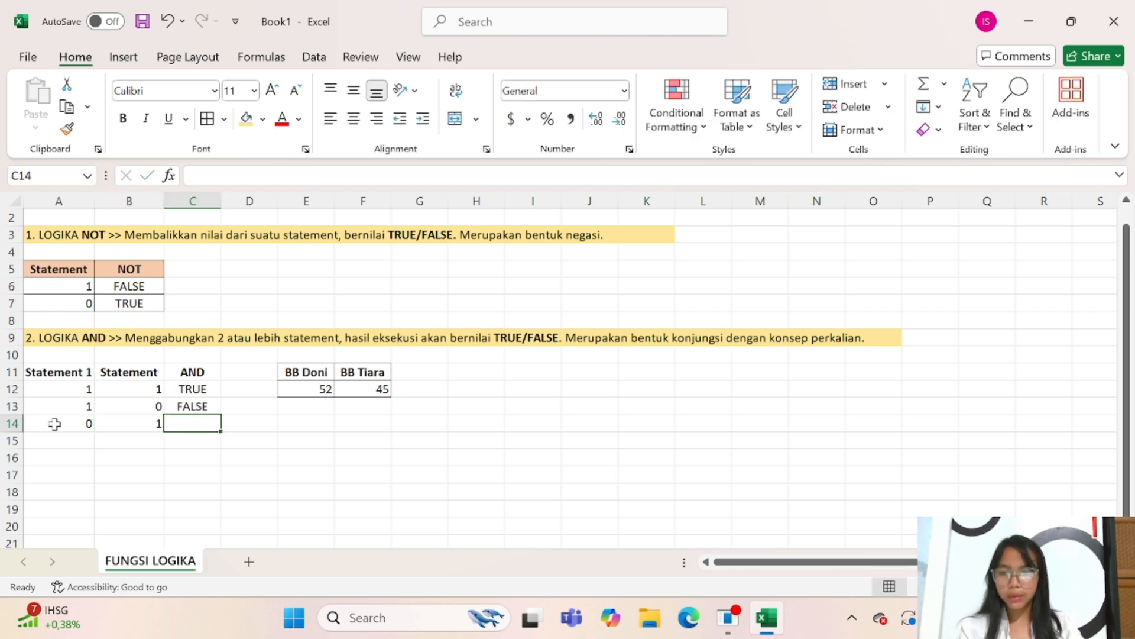
# Step: Widen column B slightly and change the heading in cell B11 to "Statement 2"
pyautogui.moveTo(160, 203); pyautogui.dragTo(169, 203)
pyautogui.moveTo(170, 204); pyautogui.dragTo(166, 204)
pyautogui.click(154, 371)
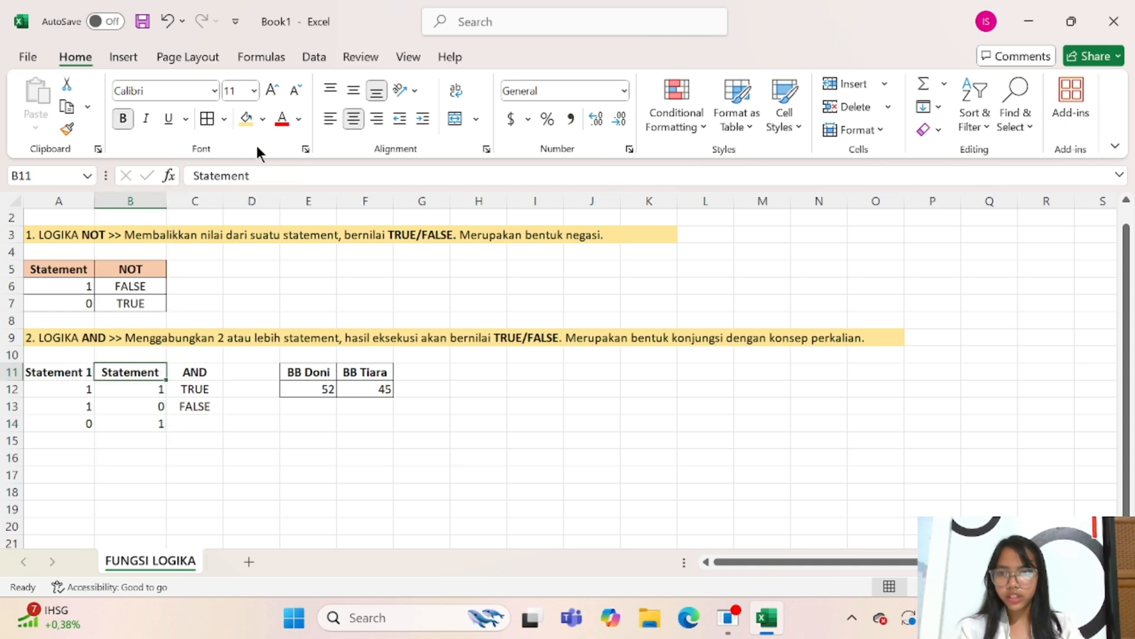
pyautogui.click(258, 173)
pyautogui.write('2')
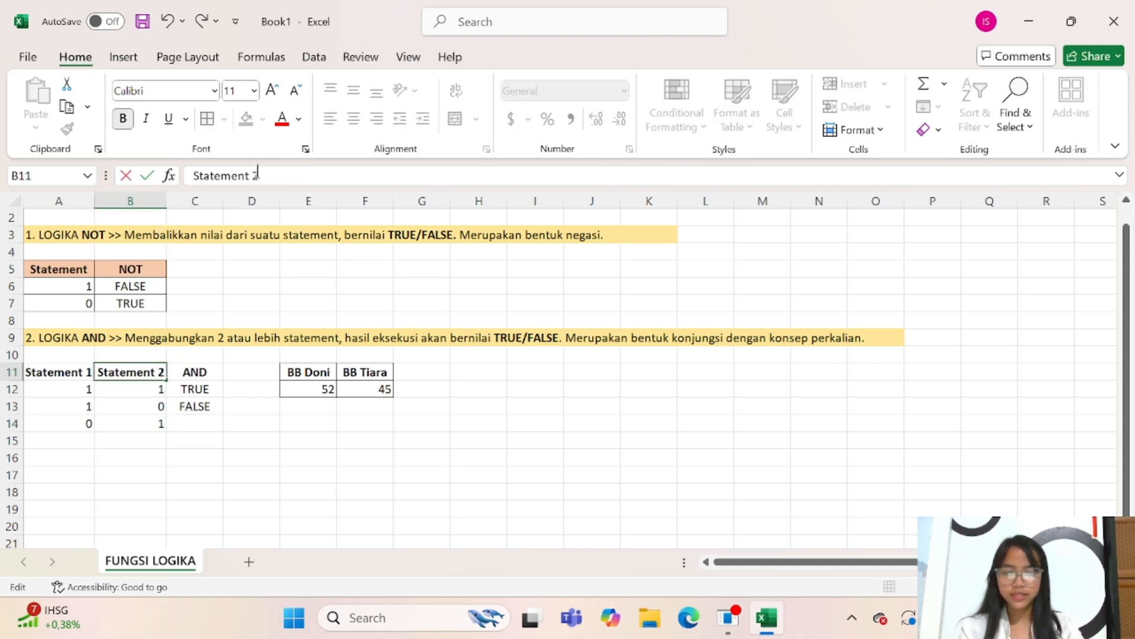
pyautogui.press('Return')
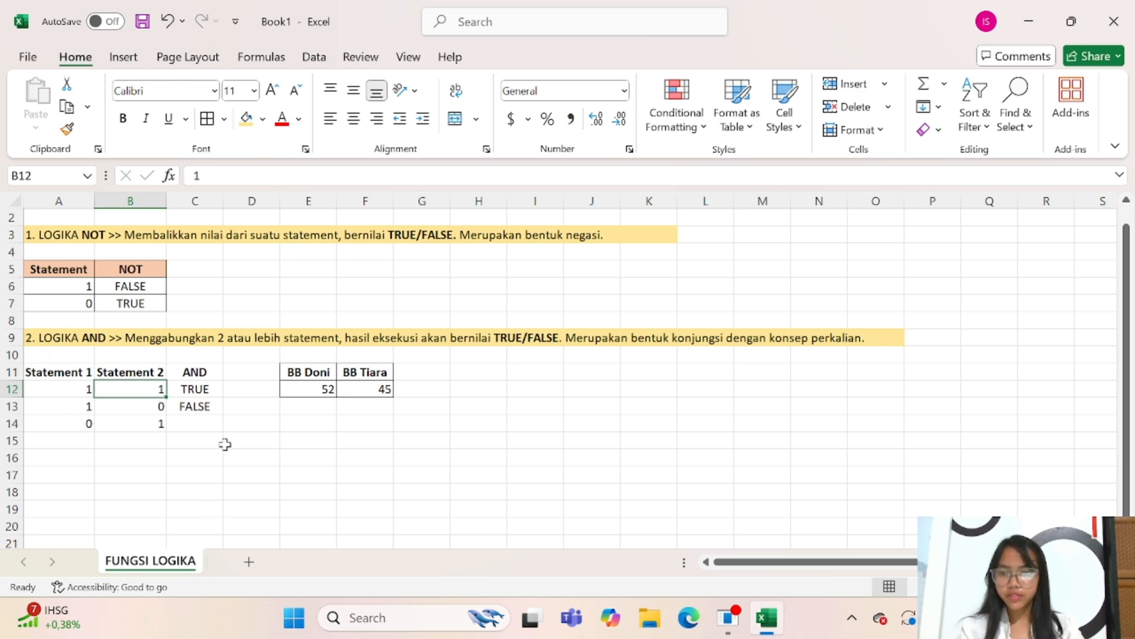
pyautogui.click(192, 422)
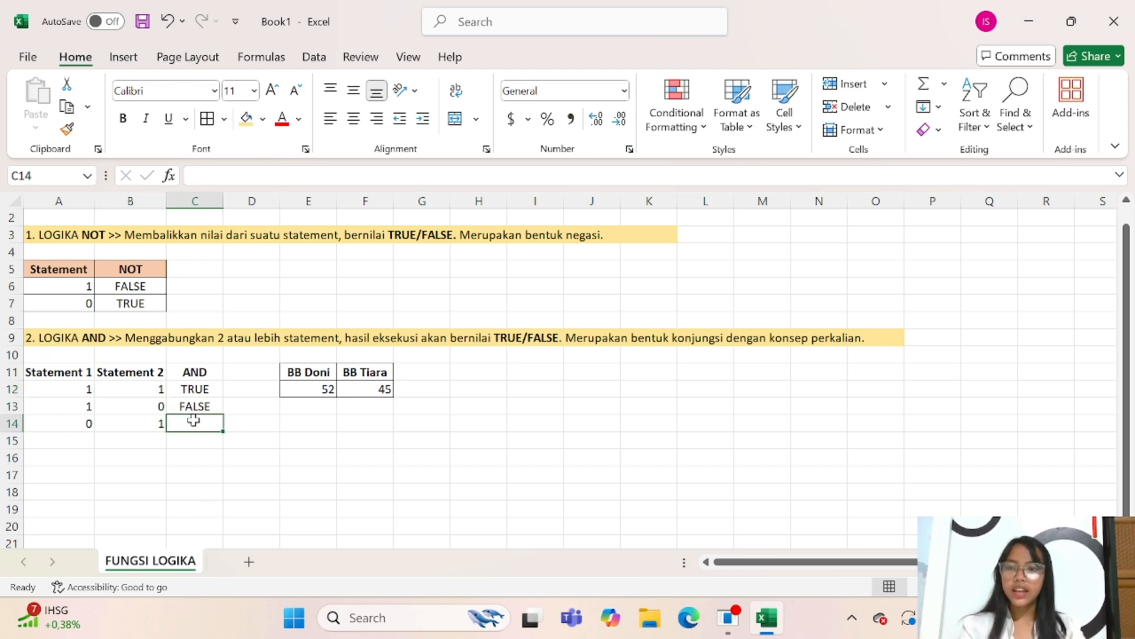
pyautogui.click(83, 402)
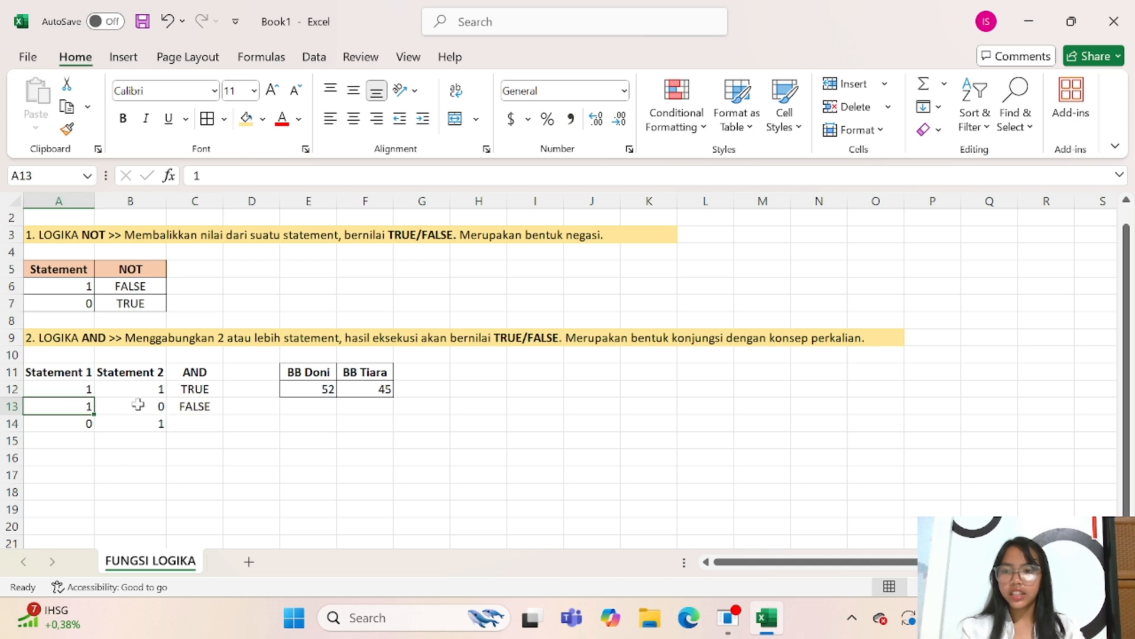
pyautogui.click(140, 405)
pyautogui.moveTo(2, 398); pyautogui.dragTo(2, 403)
# Step: Enter the formula =AND(F12>E12,E12<F12) in cell C14, the AND result of the third row
pyautogui.click(204, 420)
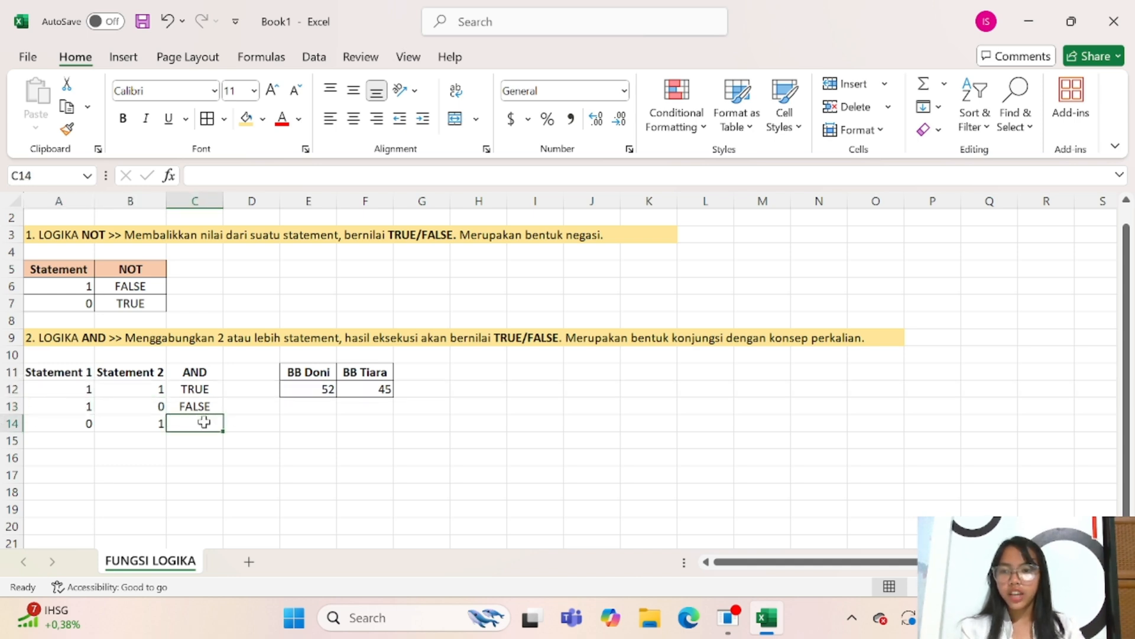
pyautogui.write('=')
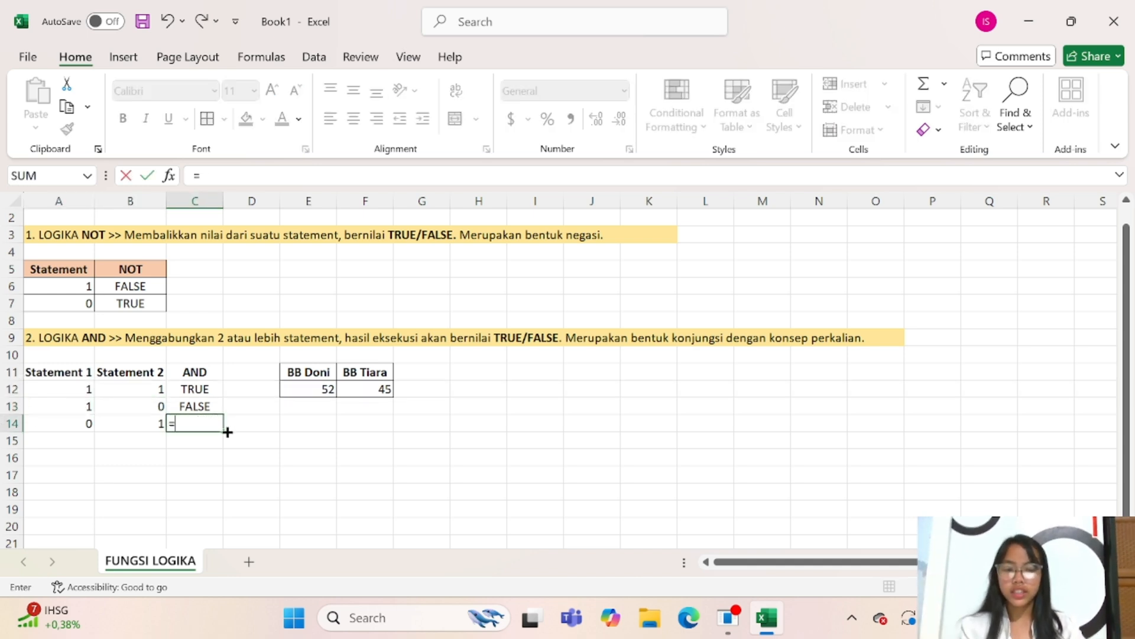
pyautogui.write('AND')
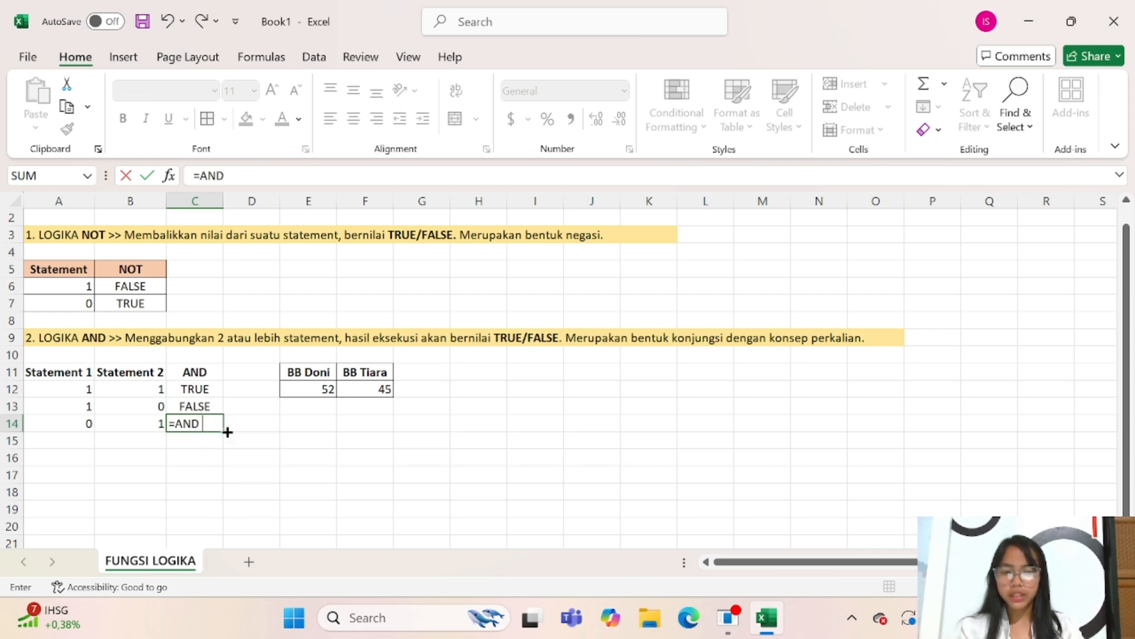
pyautogui.write('(')
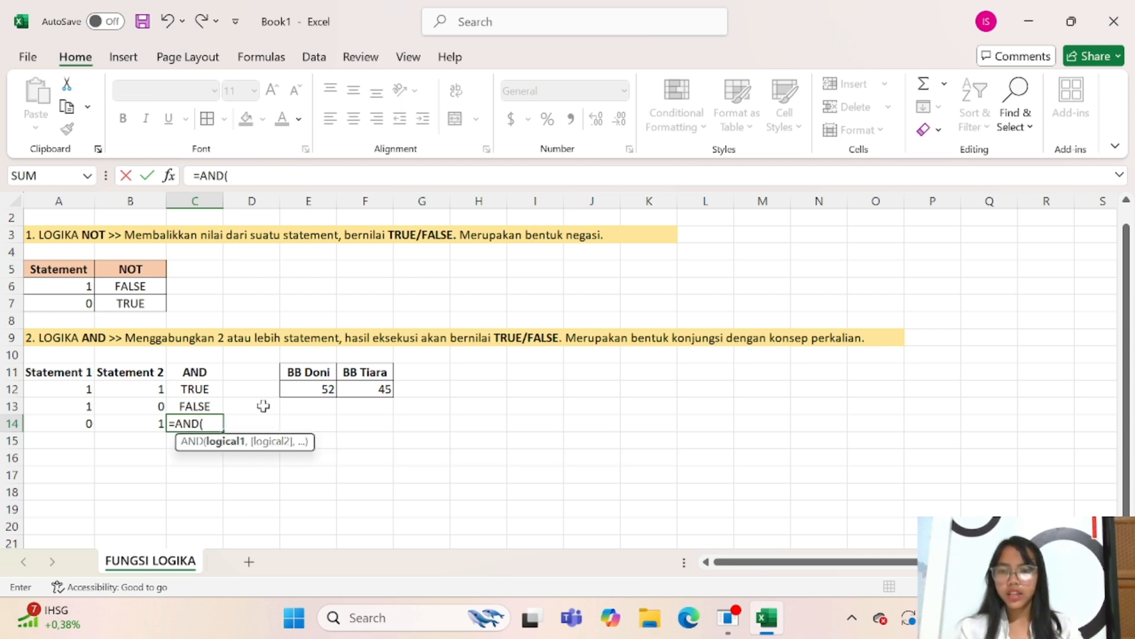
pyautogui.click(325, 387)
pyautogui.click(377, 386)
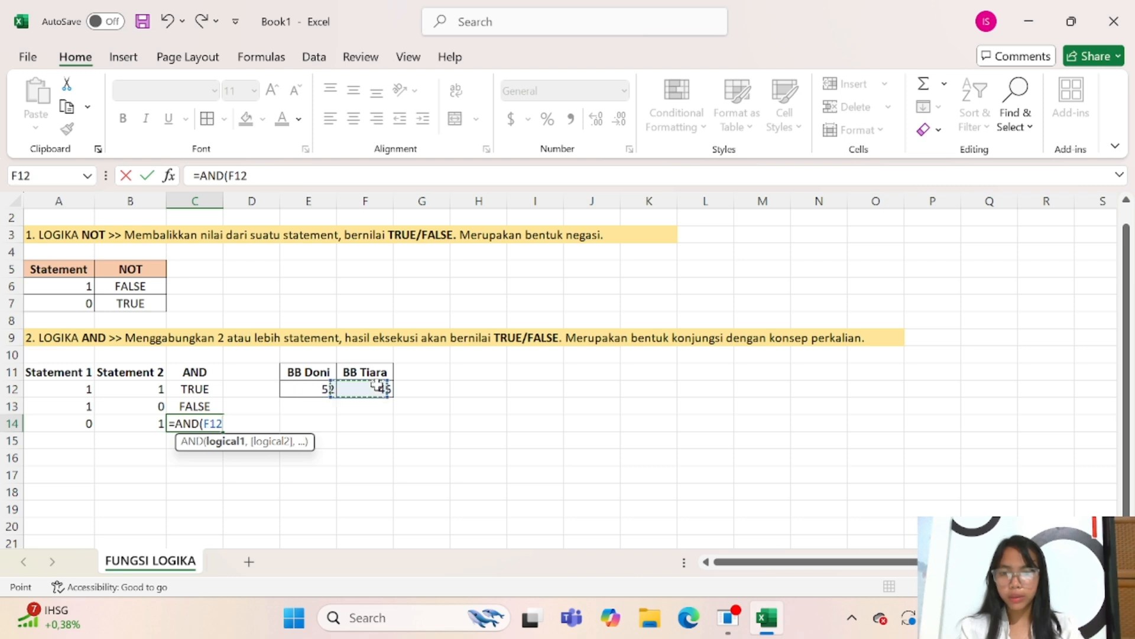
pyautogui.write('>')
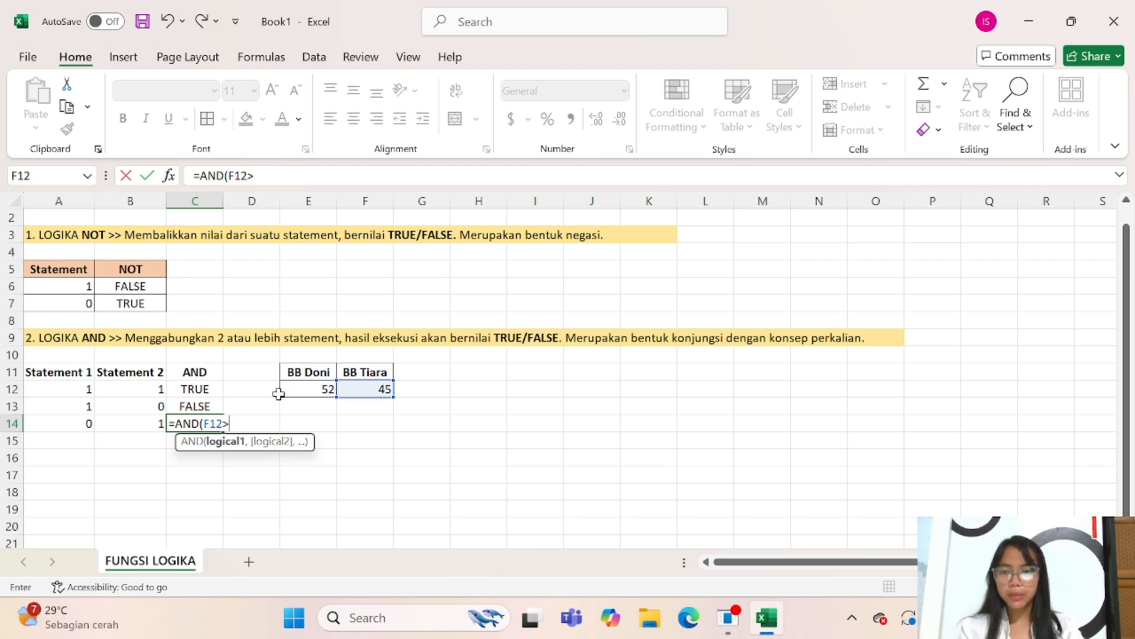
pyautogui.click(307, 388)
pyautogui.write(',')
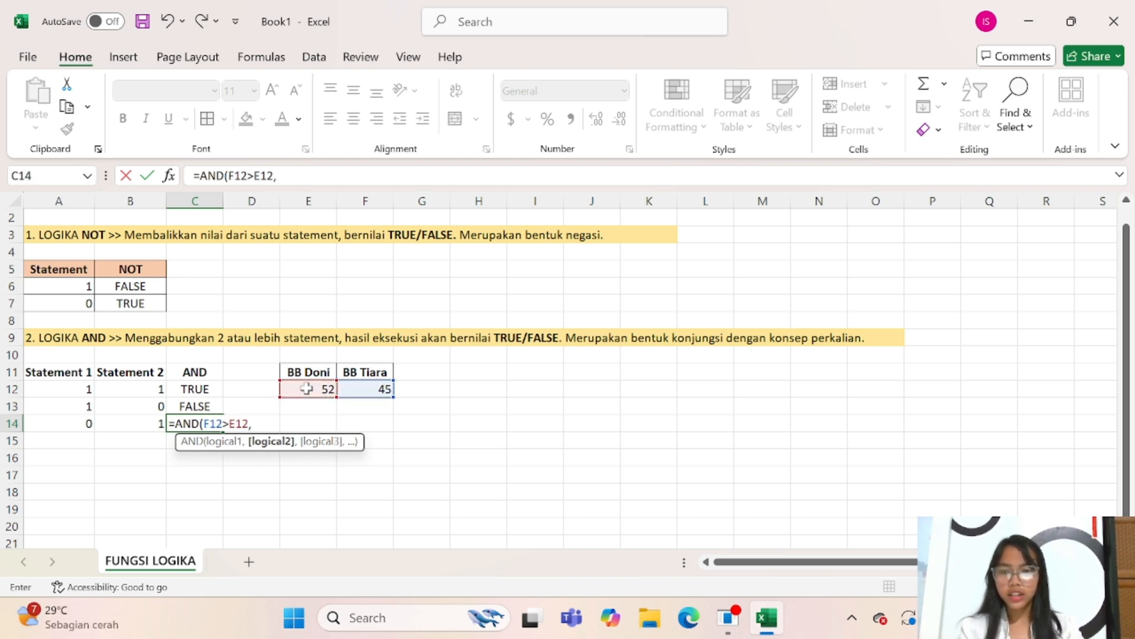
pyautogui.click(306, 388)
pyautogui.write('<')
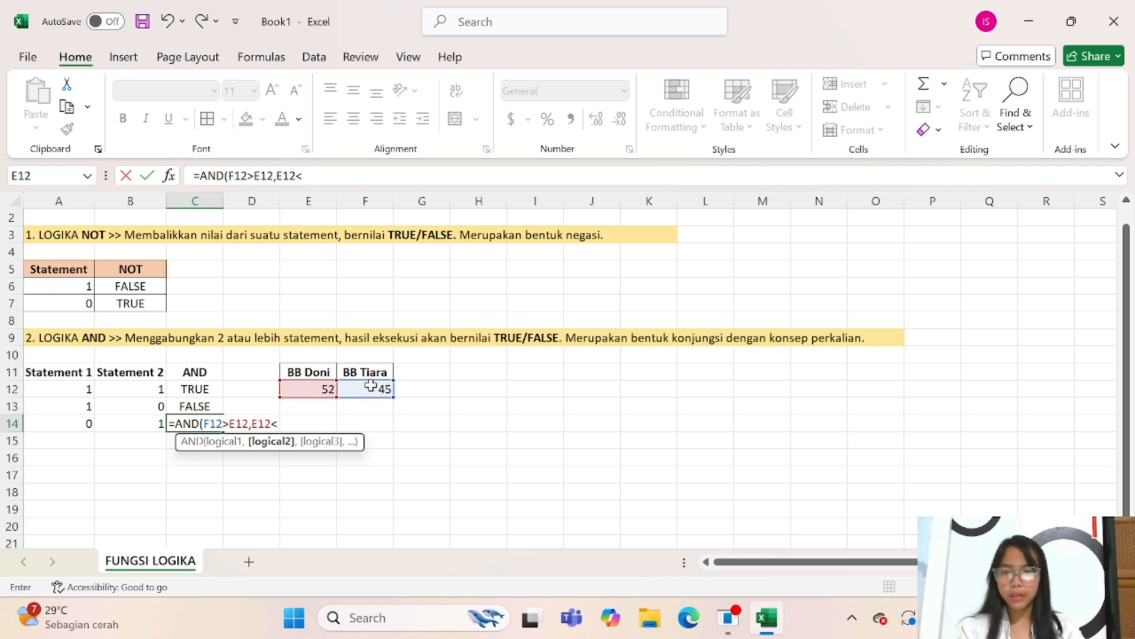
pyautogui.click(372, 387)
pyautogui.write(')')
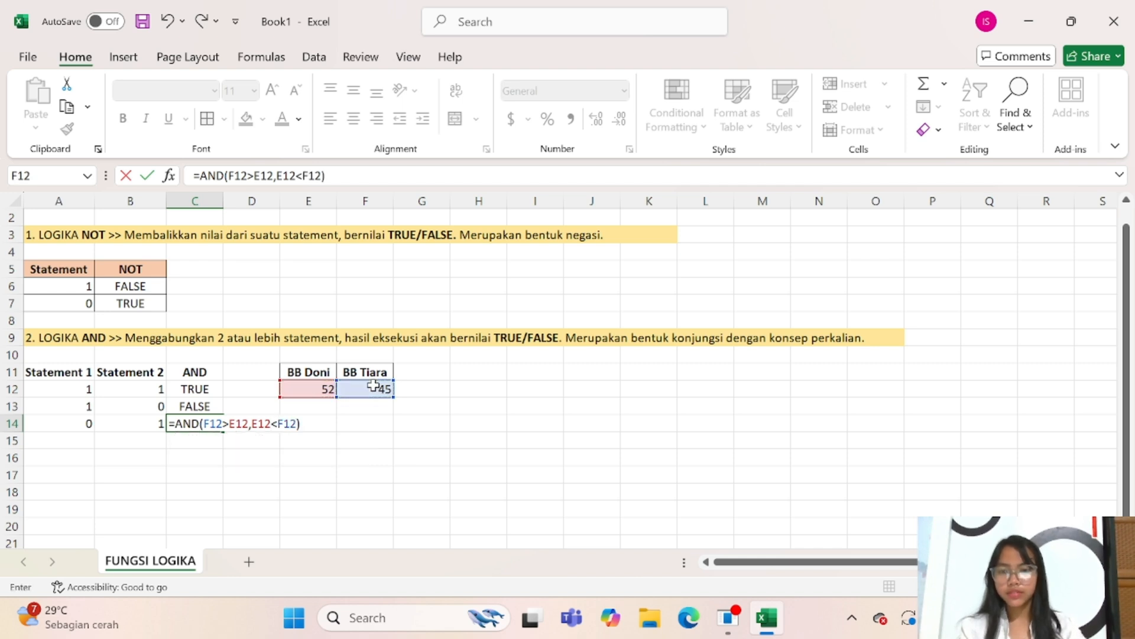
pyautogui.press('Return')
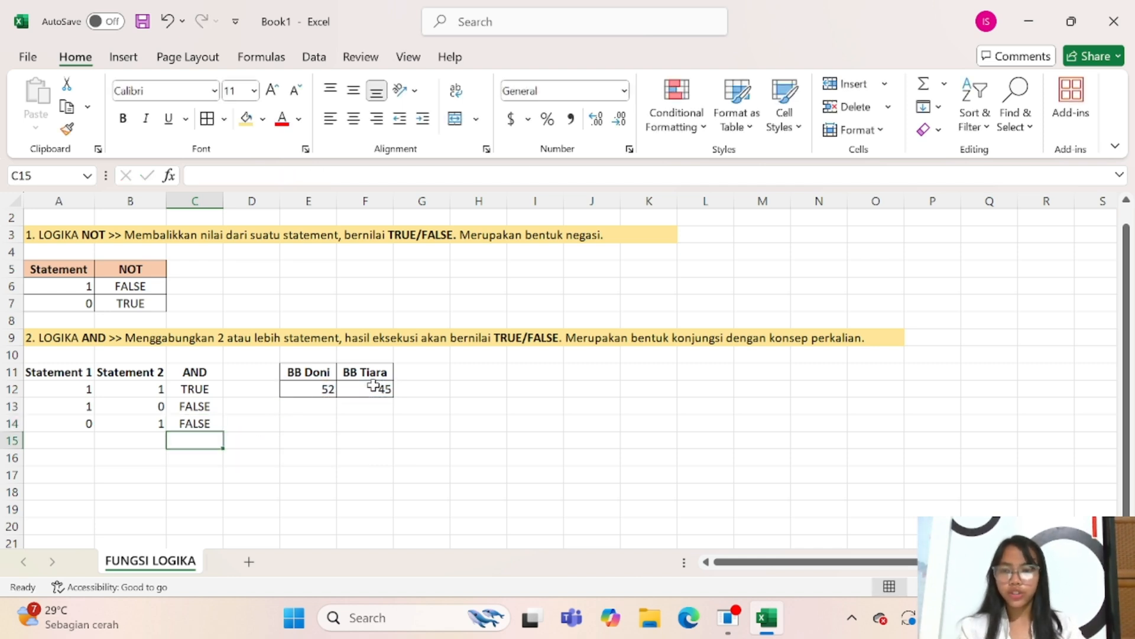
# Step: Enter 0 in cell A15 and 0 in cell B15 as the statements of the fourth AND table row
pyautogui.click(68, 444)
pyautogui.write('0')
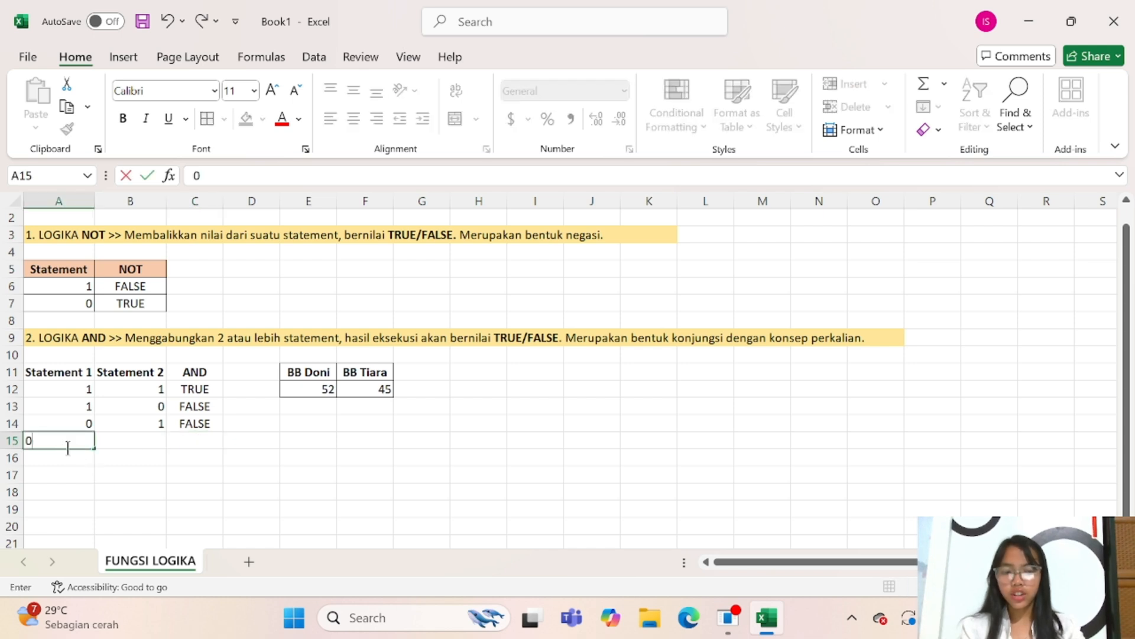
pyautogui.press('Tab')
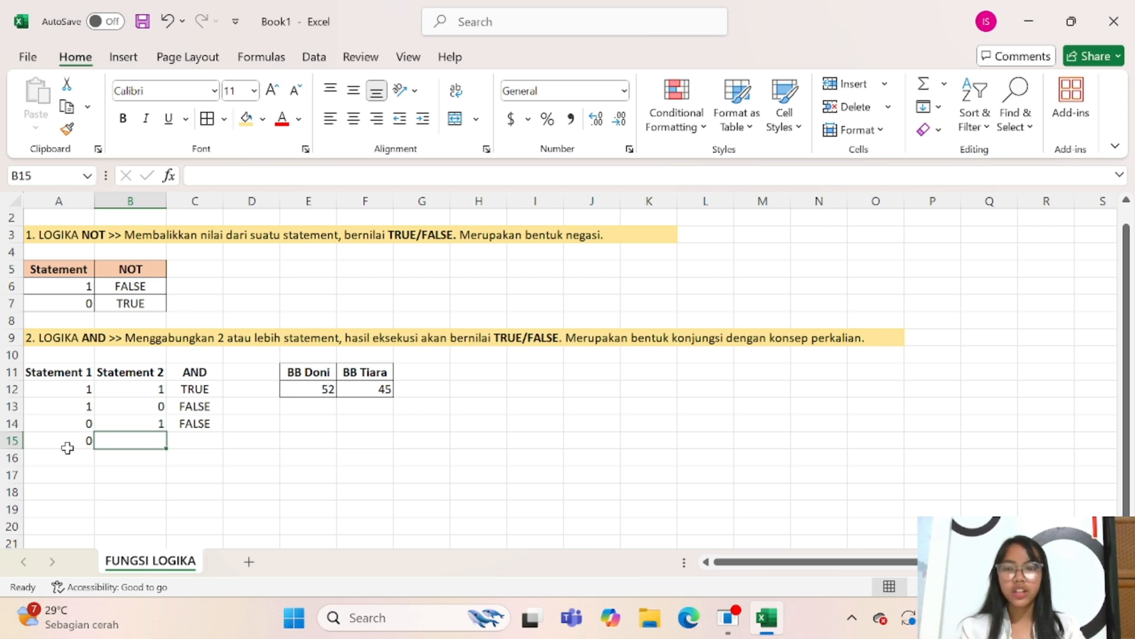
pyautogui.write('0')
pyautogui.press('Tab')
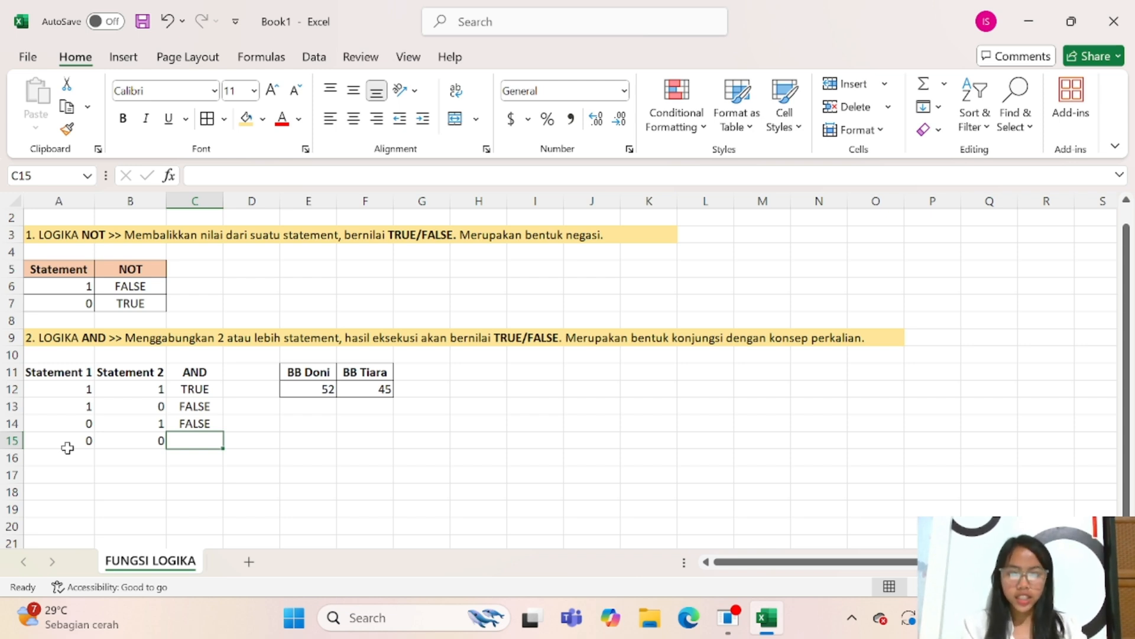
# Step: Enter the formula =AND(F12>E12,E12<F12) in cell C15, the AND result of the fourth row
pyautogui.write('=AND')
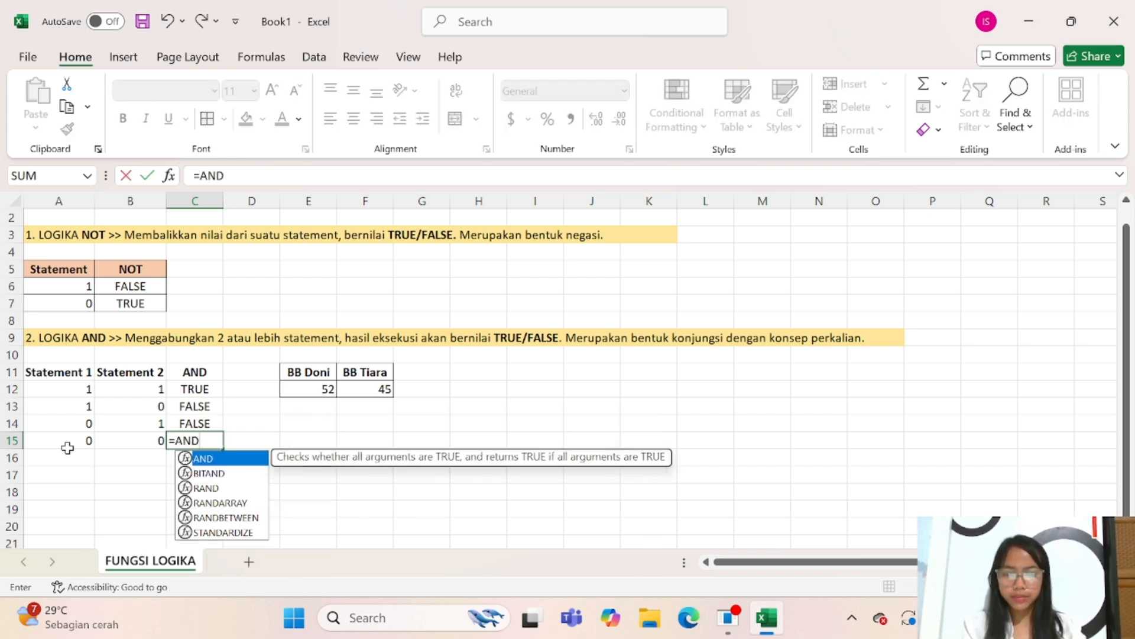
pyautogui.write('(')
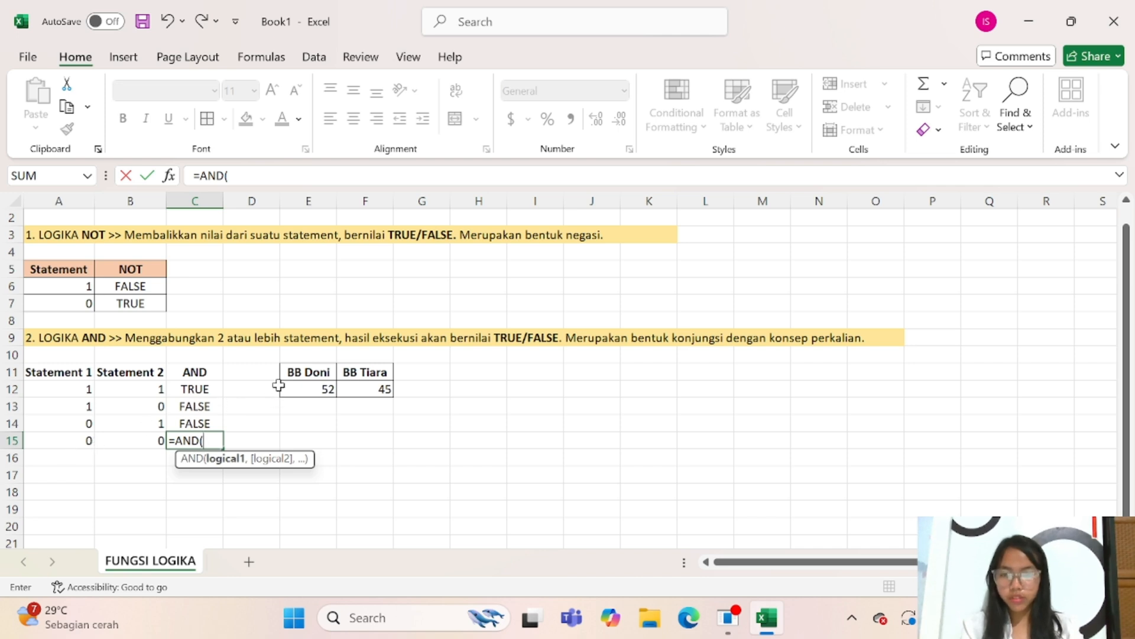
pyautogui.click(355, 388)
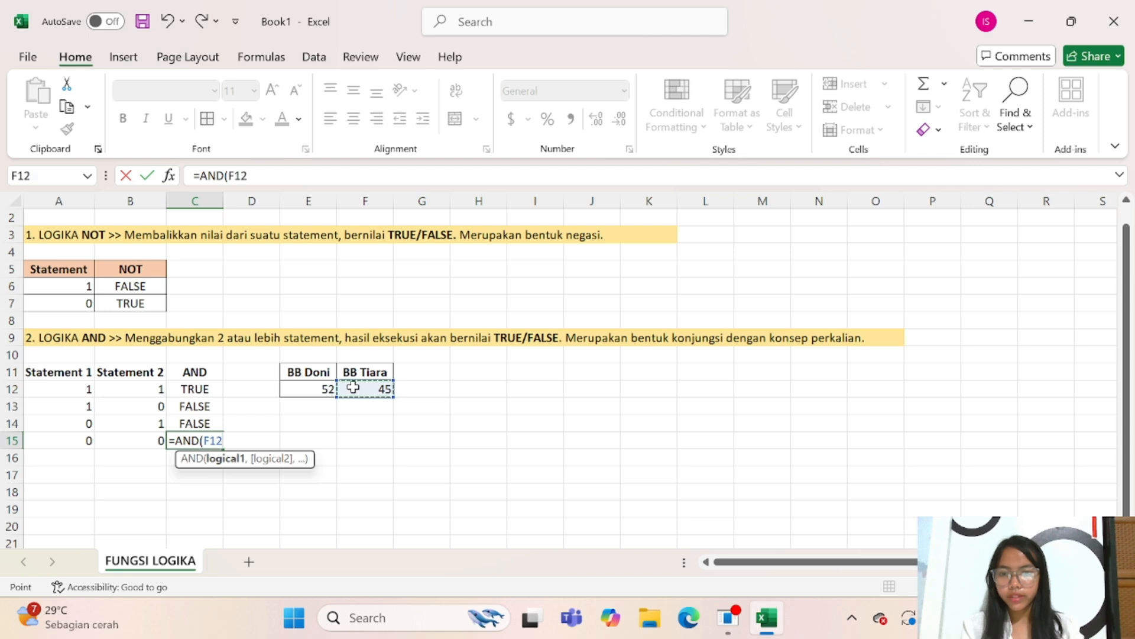
pyautogui.write('>')
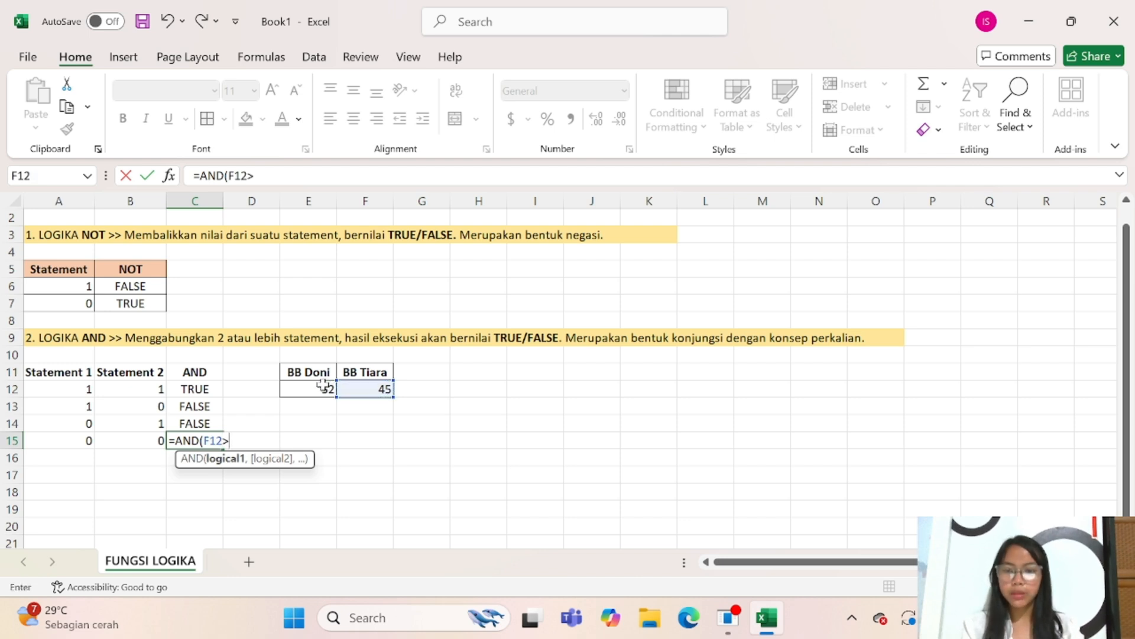
pyautogui.click(325, 386)
pyautogui.write(',')
pyautogui.click(325, 387)
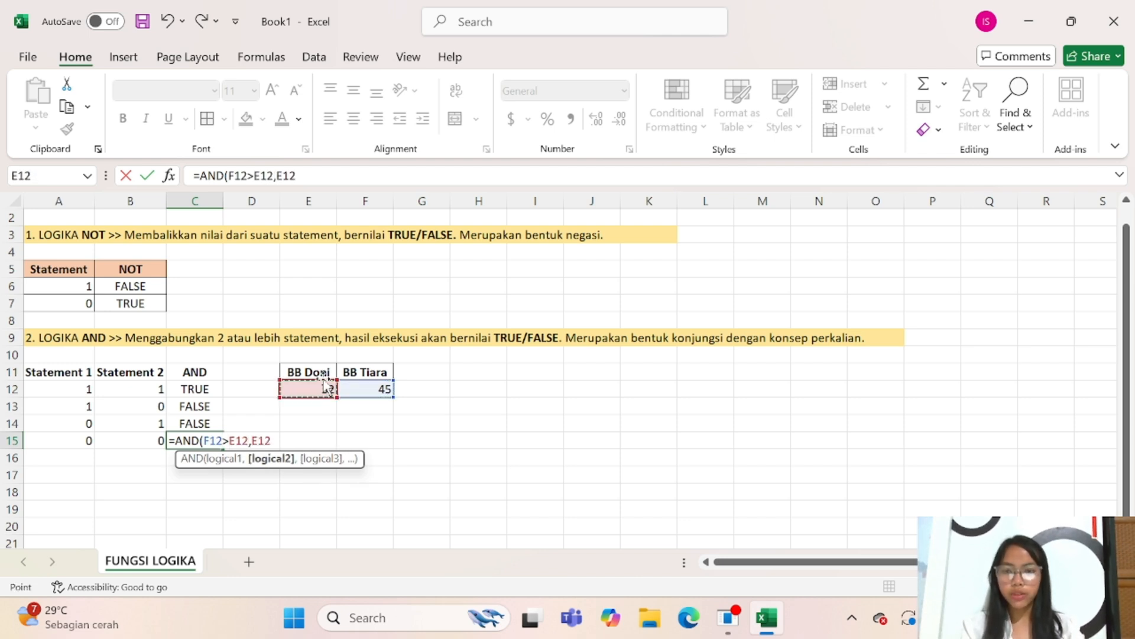
pyautogui.write('<')
pyautogui.click(387, 389)
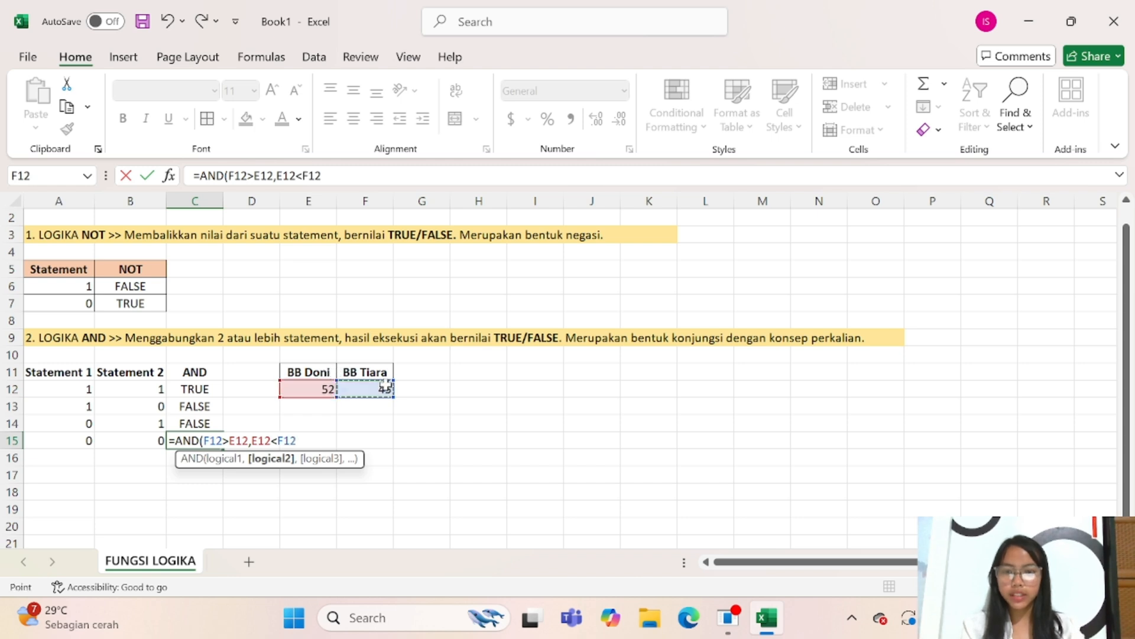
pyautogui.write(')')
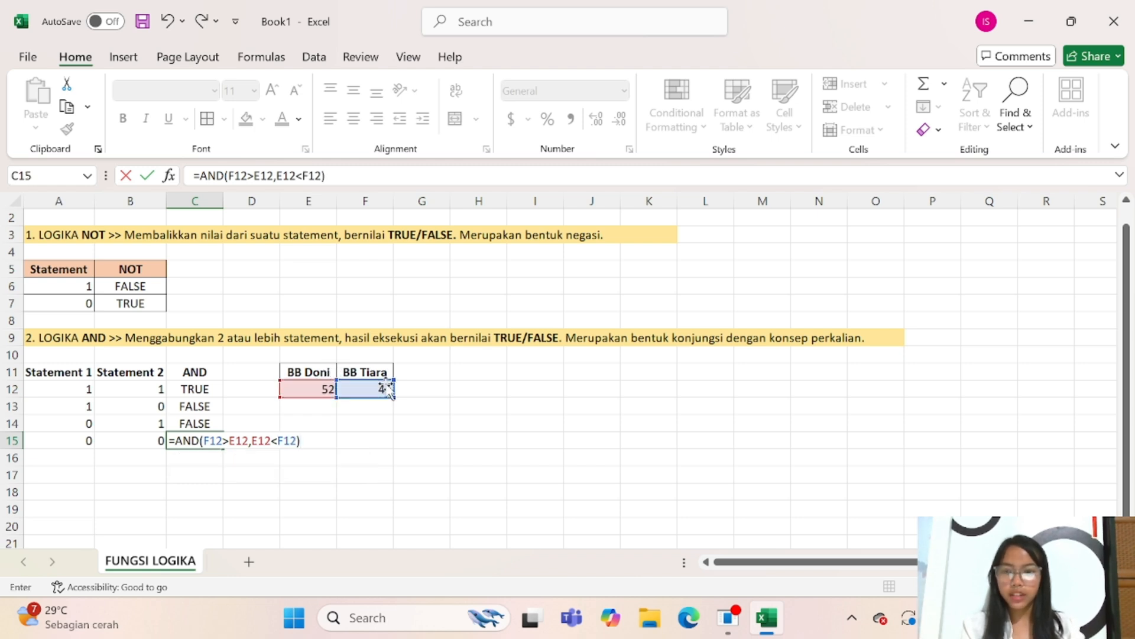
pyautogui.press('Return')
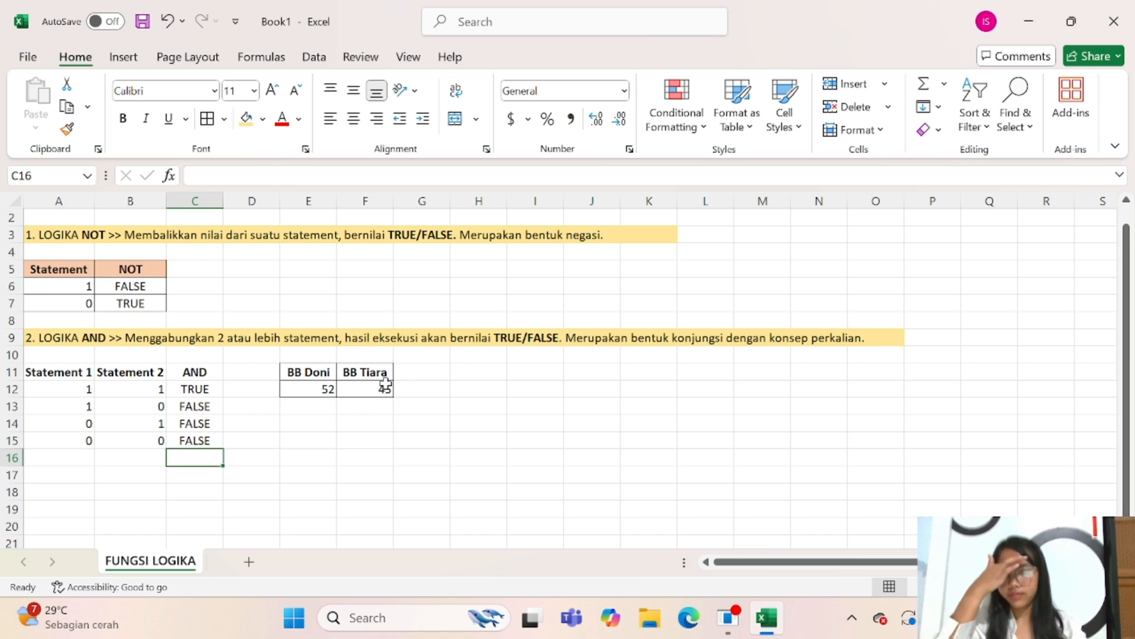
# Step: Apply borders to all cells of the AND truth table in A11:C15
pyautogui.moveTo(54, 364); pyautogui.dragTo(205, 441)
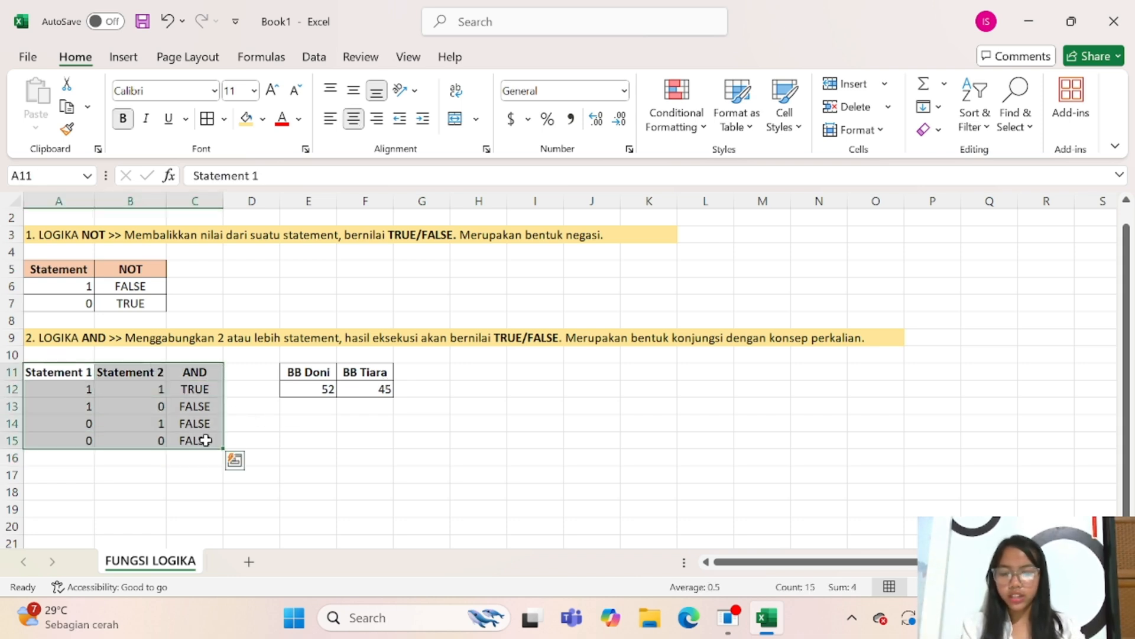
pyautogui.hotkey('alt', 'h')
pyautogui.press('b')
pyautogui.press('Escape')
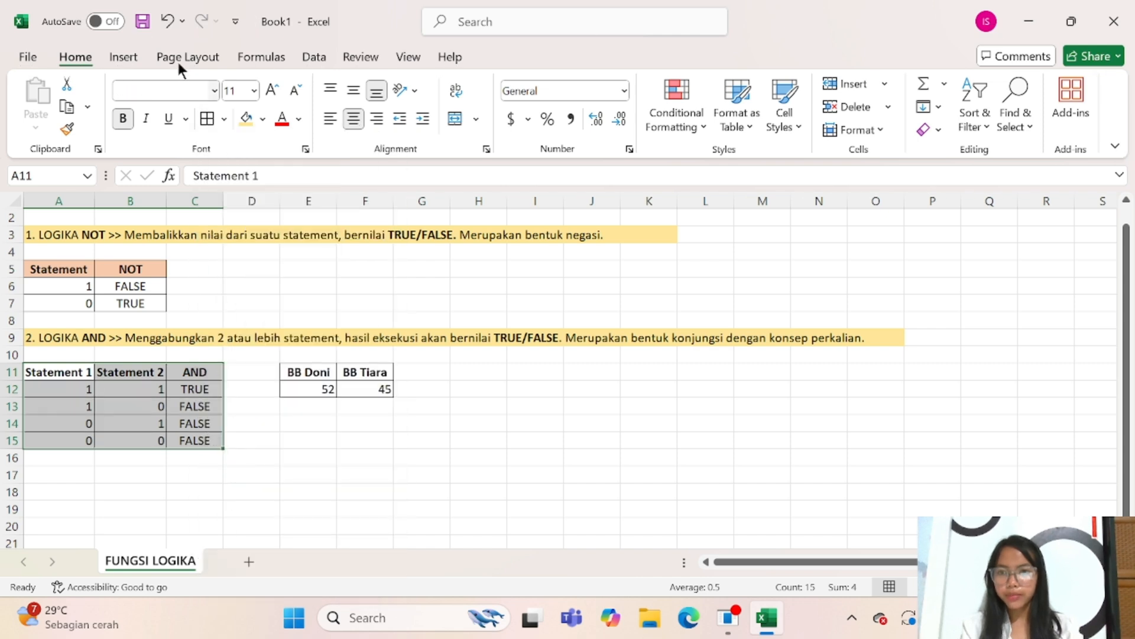
pyautogui.click(147, 458)
# Step: Fill the AND table's header cells A11:C11 with the light orange theme colour
pyautogui.moveTo(52, 371); pyautogui.dragTo(196, 365)
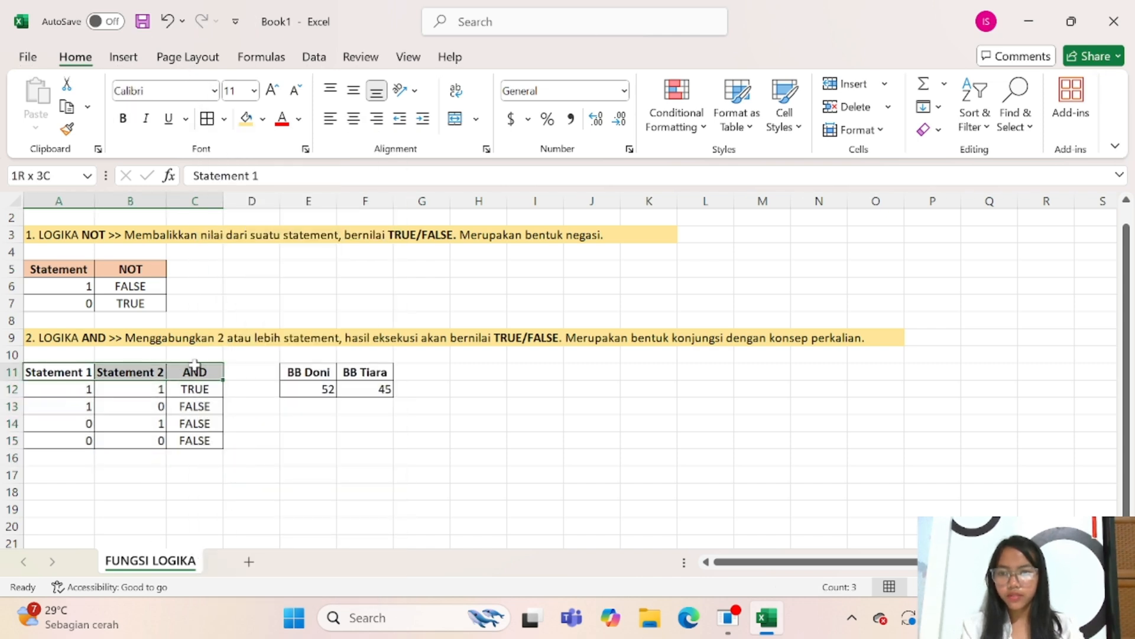
pyautogui.click(262, 116)
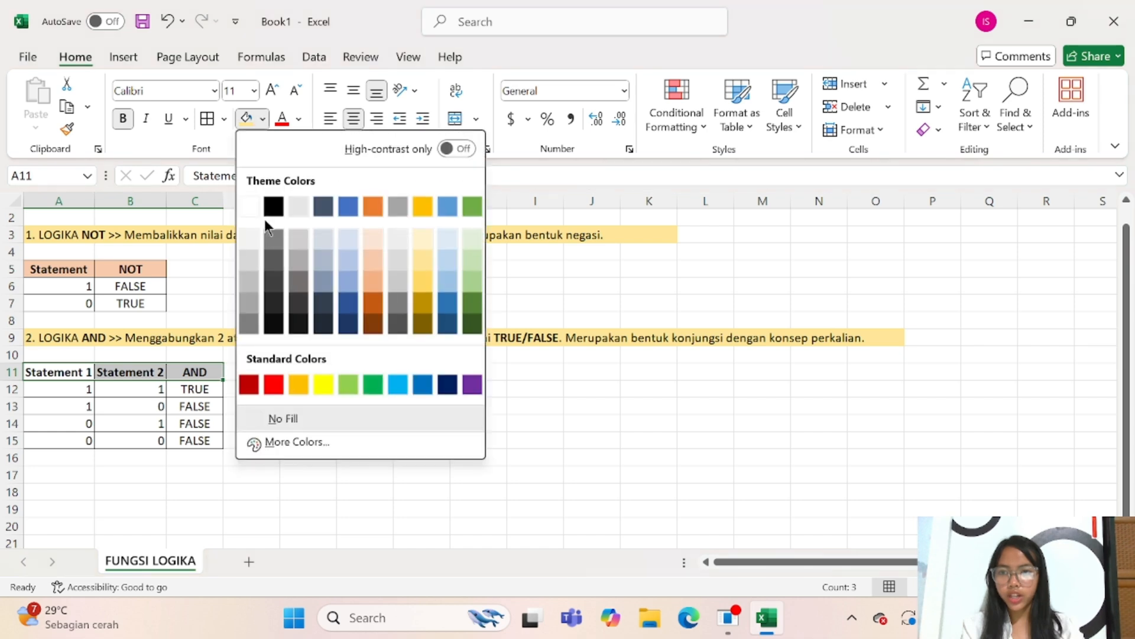
pyautogui.click(375, 258)
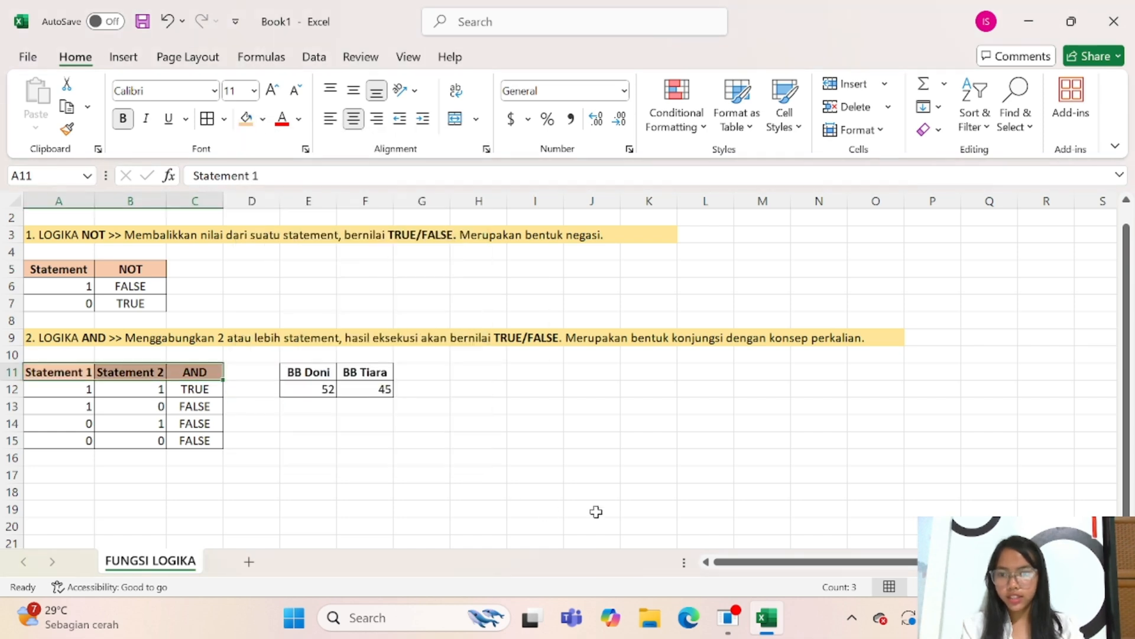
pyautogui.click(592, 508)
# Step: Fill the two body-weight header cells E11:F11 with a light green theme colour
pyautogui.moveTo(283, 372); pyautogui.dragTo(366, 370)
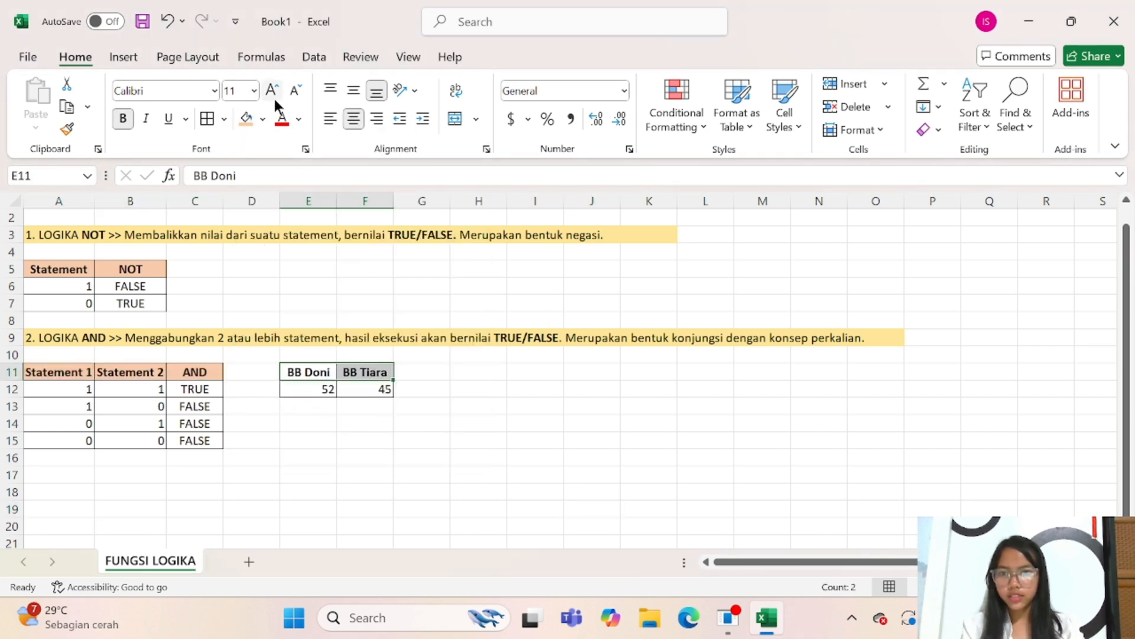
pyautogui.click(263, 118)
pyautogui.click(460, 289)
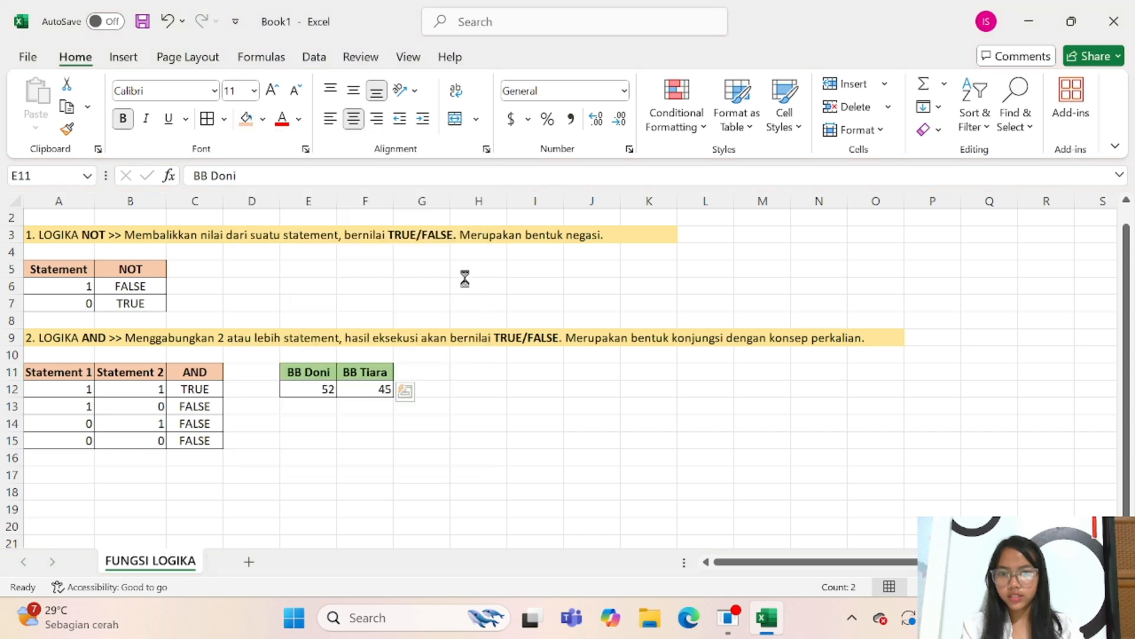
pyautogui.click(535, 372)
# Step: Enter the partial heading "3. LOGIKA OR >>" in cell A17 below the AND table
pyautogui.click(49, 474)
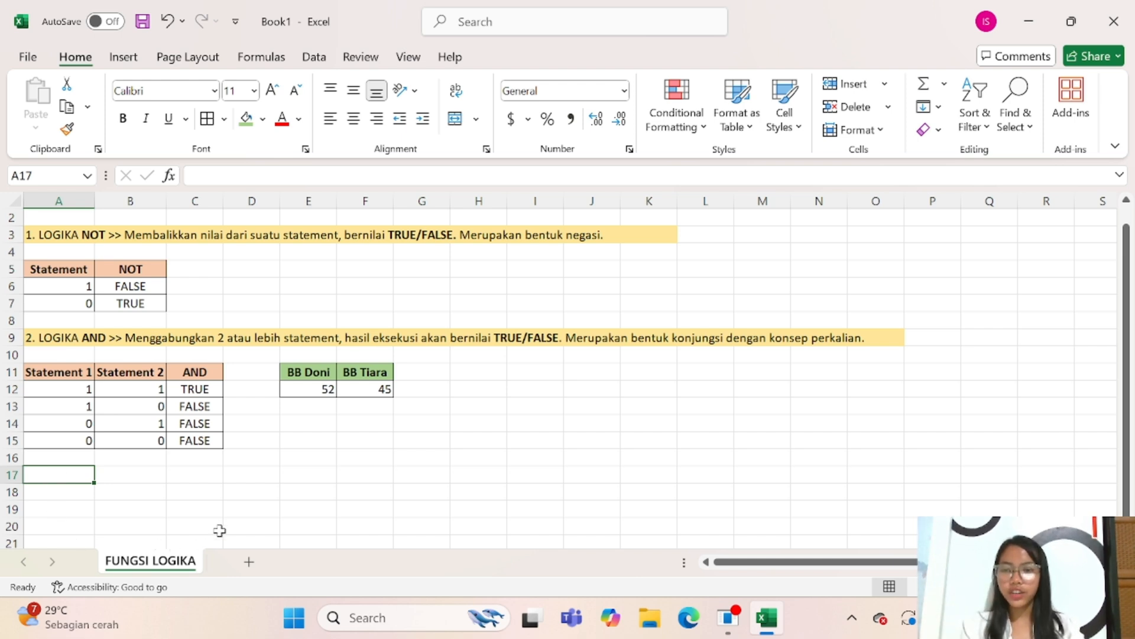
pyautogui.scroll(1, 219, 530)
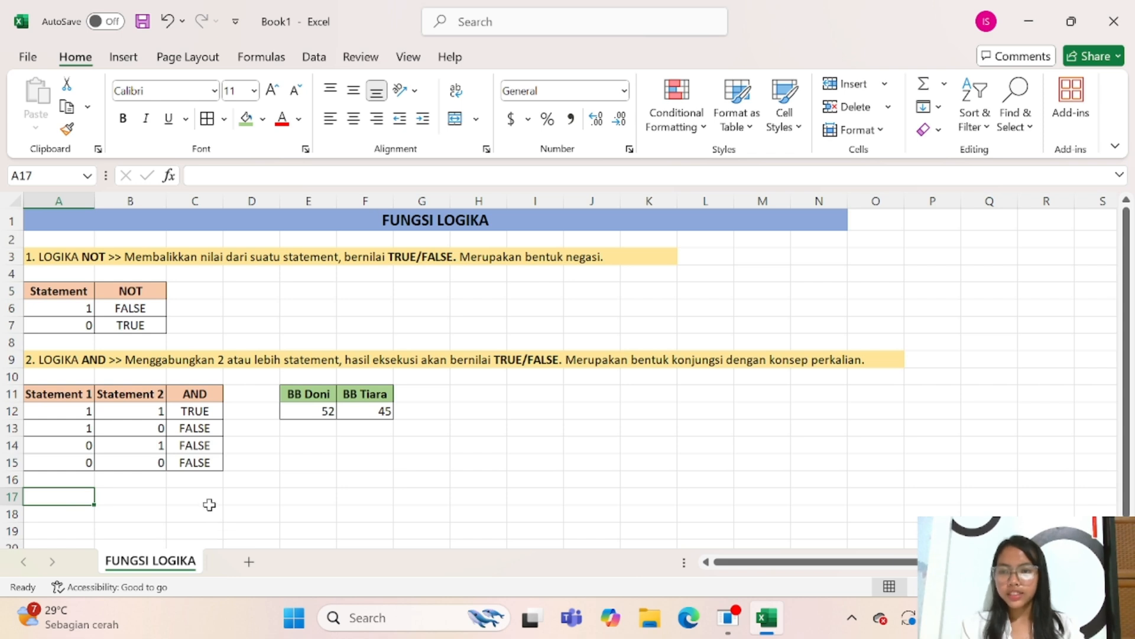
pyautogui.scroll(-8, 177, 493)
pyautogui.scroll(8, 169, 489)
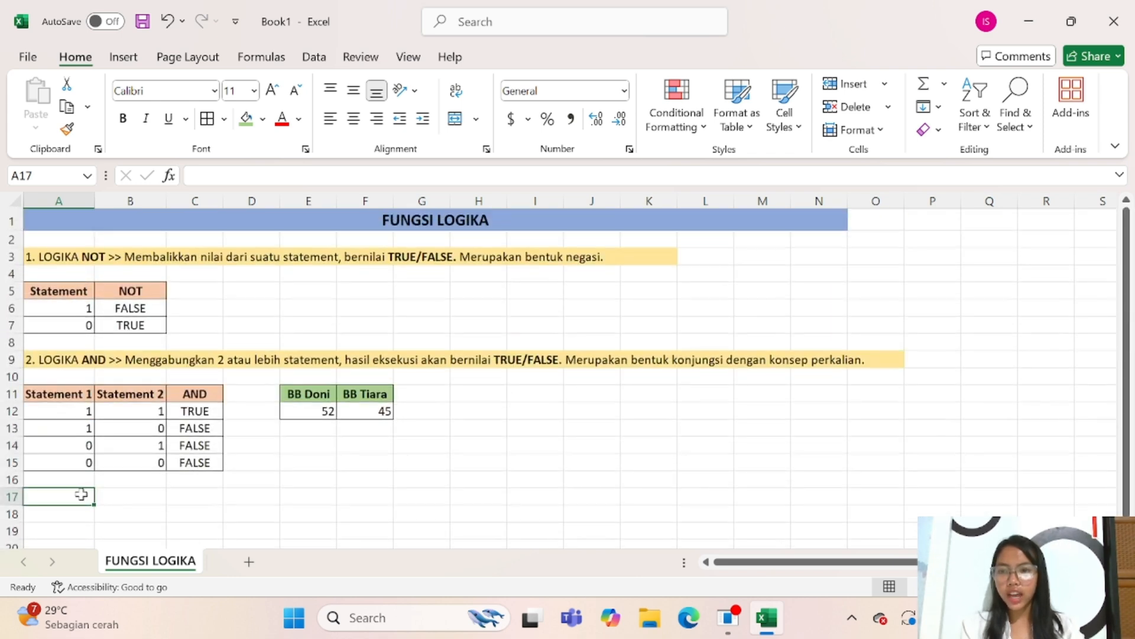
pyautogui.write('3')
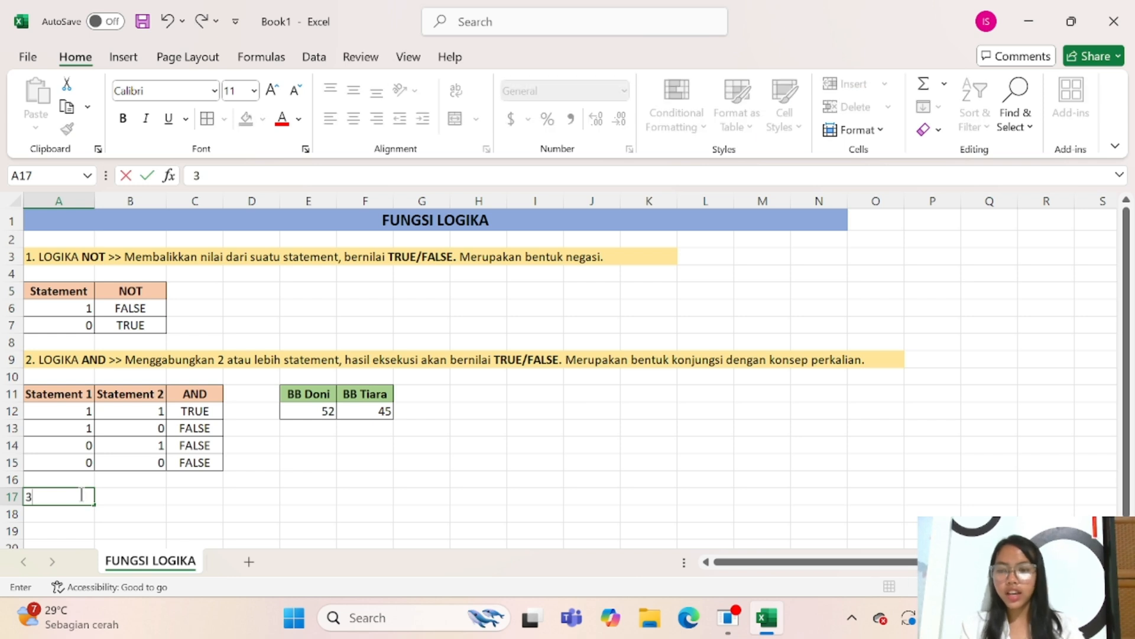
pyautogui.write('. LOGIKA')
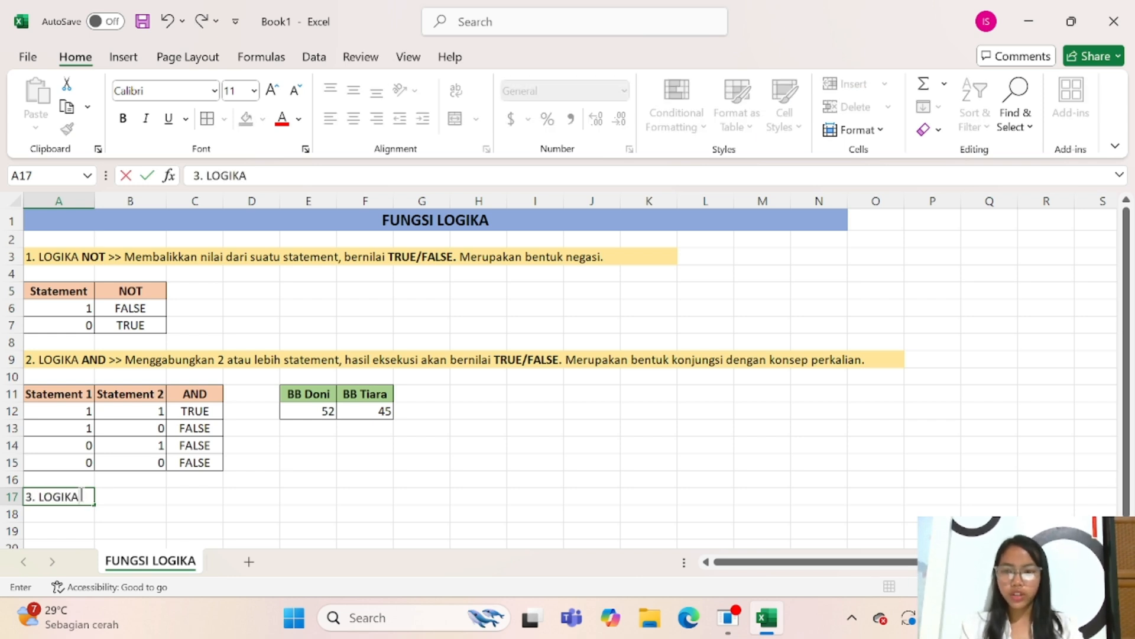
pyautogui.write(' OR >>')
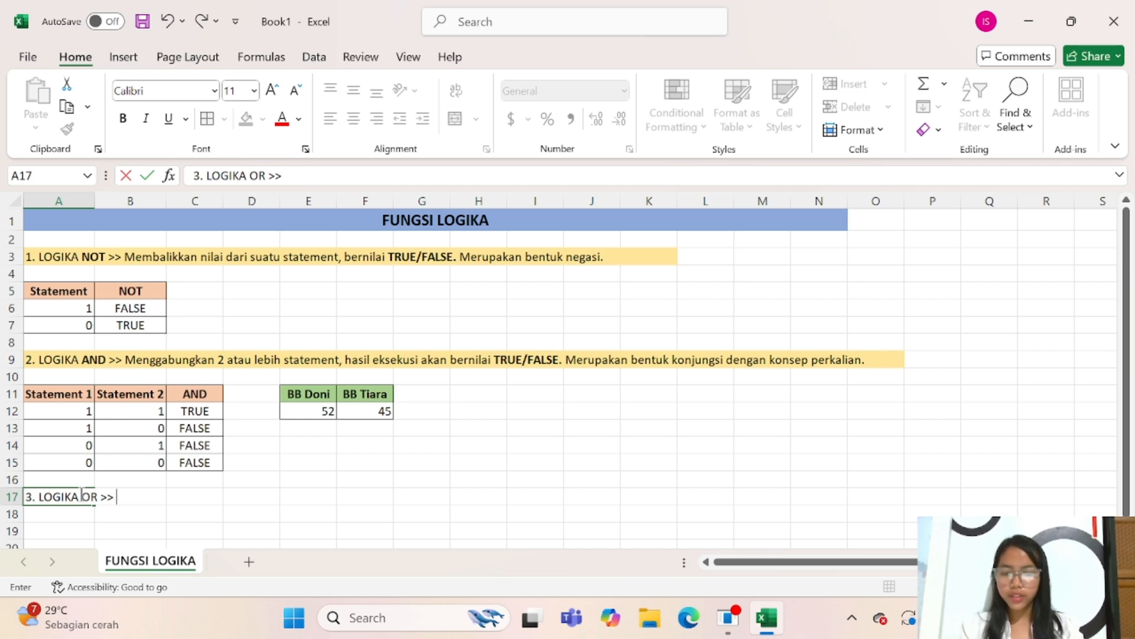
# Step: Copy the full LOGIKA AND heading text from cell A9 into cell A17
pyautogui.click(59, 358)
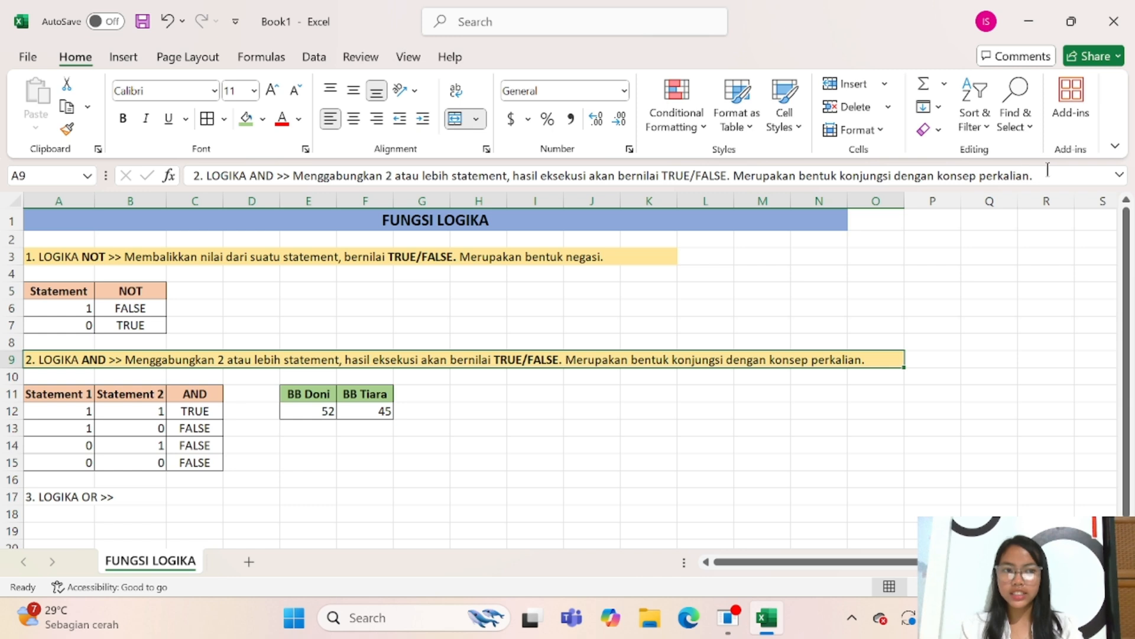
pyautogui.moveTo(1048, 172); pyautogui.dragTo(189, 176)
pyautogui.hotkey('ctrl', 'c')
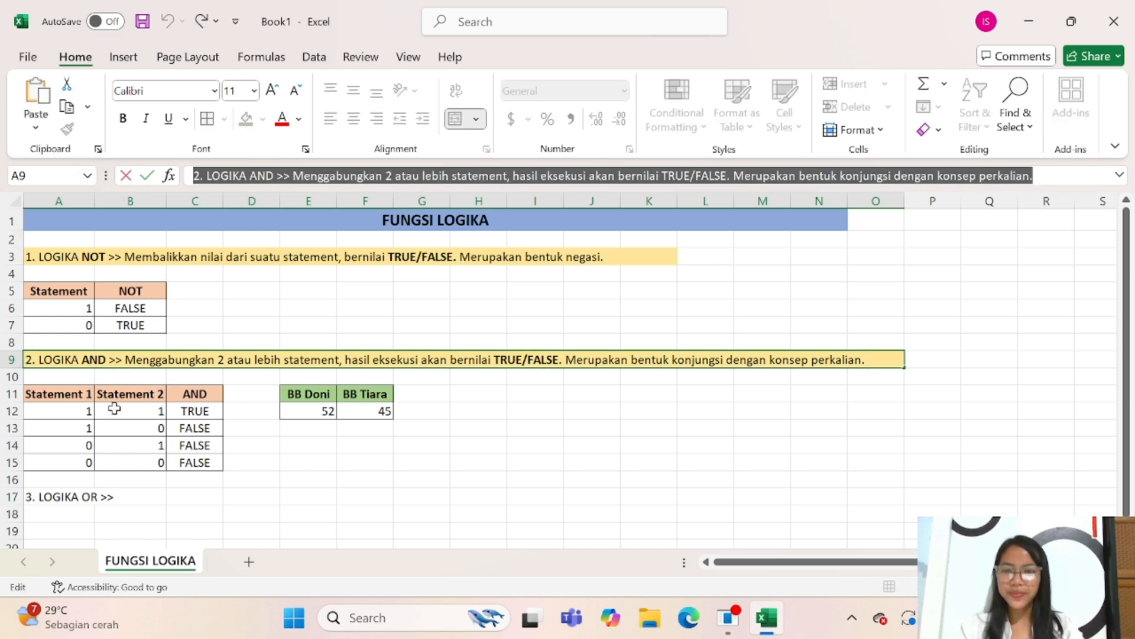
pyautogui.click(50, 496)
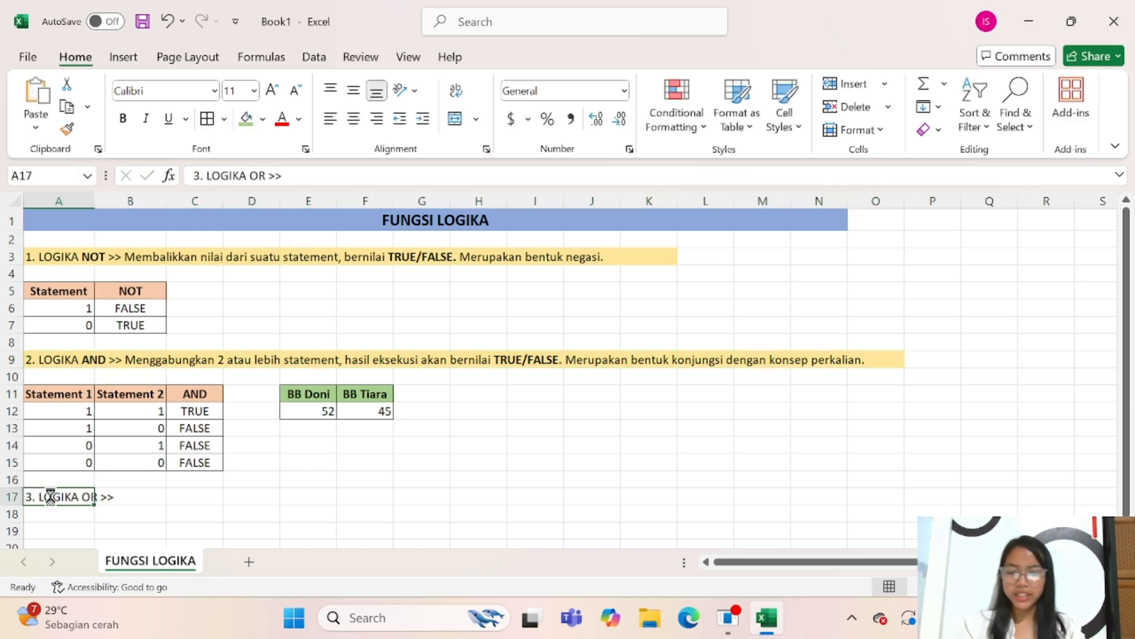
pyautogui.hotkey('ctrl', 'v')
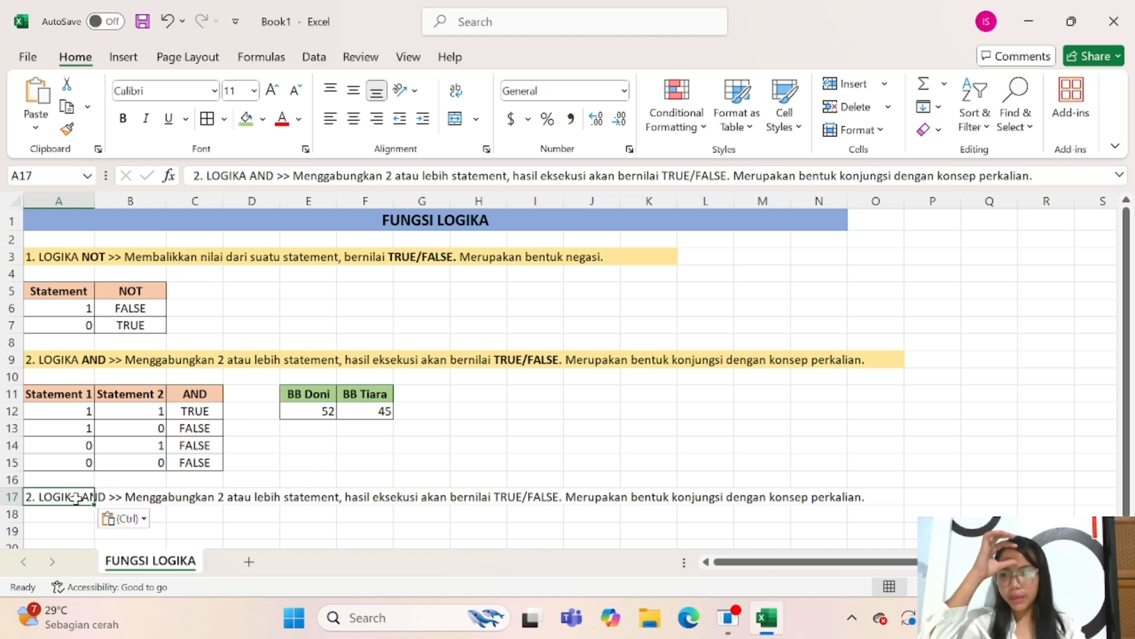
# Step: Change the logic name in the A17 heading from AND to OR
pyautogui.doubleClick(262, 175)
pyautogui.write('OR')
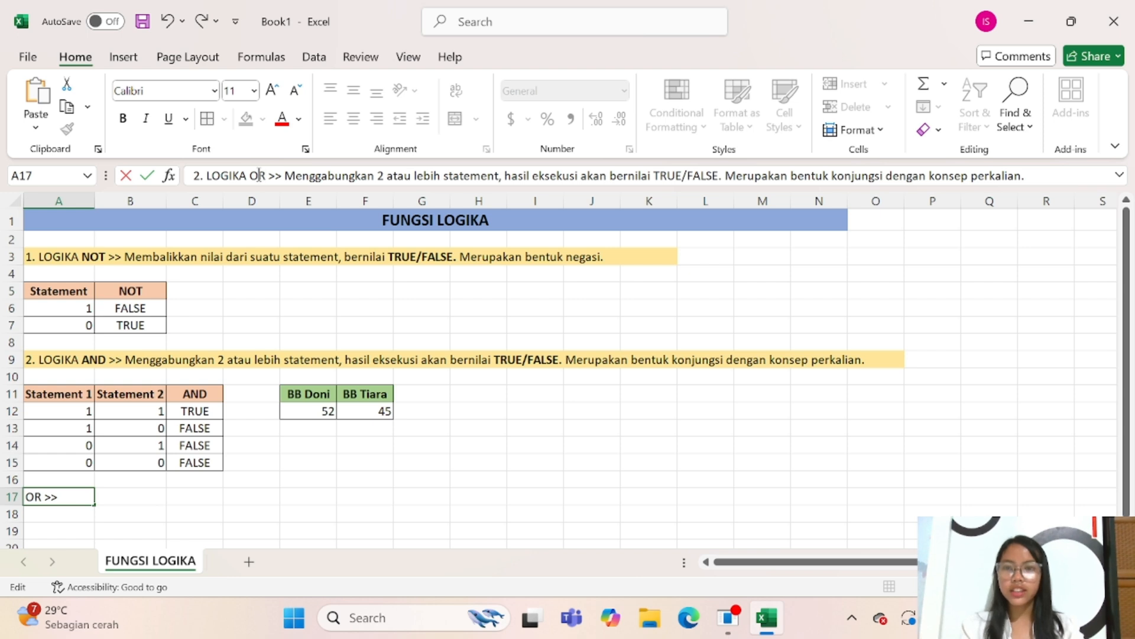
pyautogui.click(884, 175)
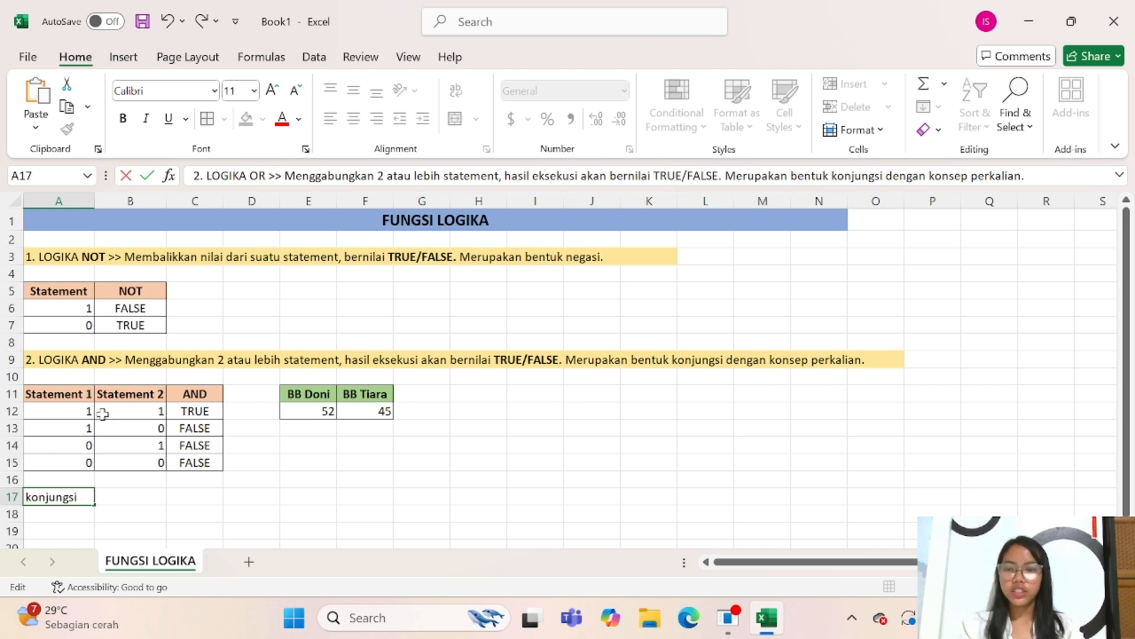
pyautogui.click(280, 528)
# Step: Replace the word "perkalian" in the A17 heading with "penjumlahan"
pyautogui.click(48, 498)
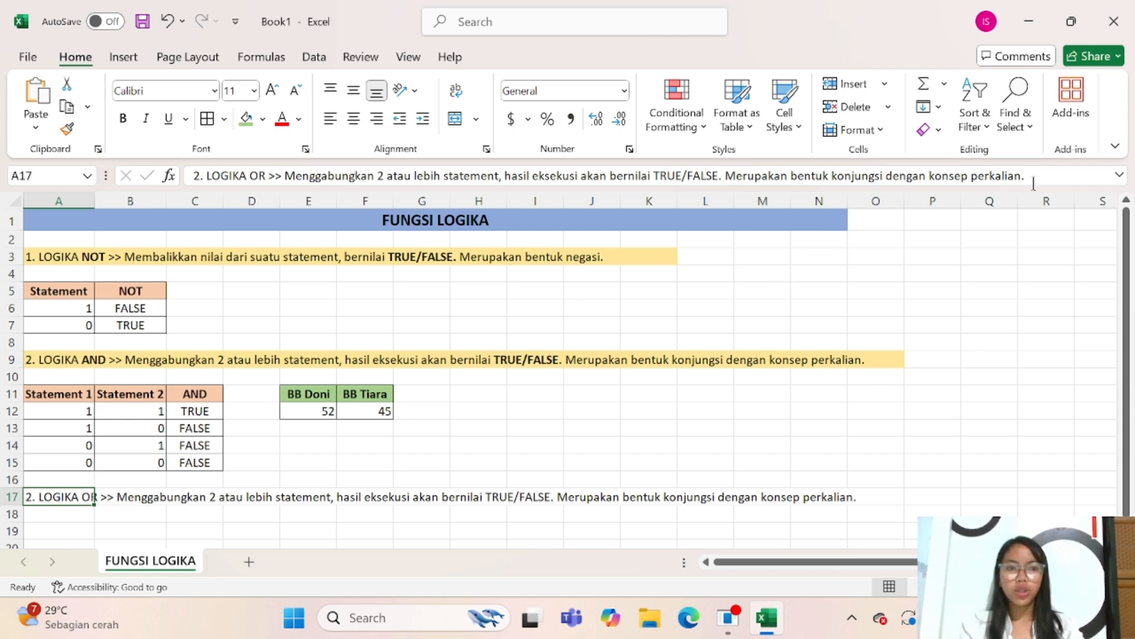
pyautogui.doubleClick(1015, 176)
pyautogui.write('PENJUM')
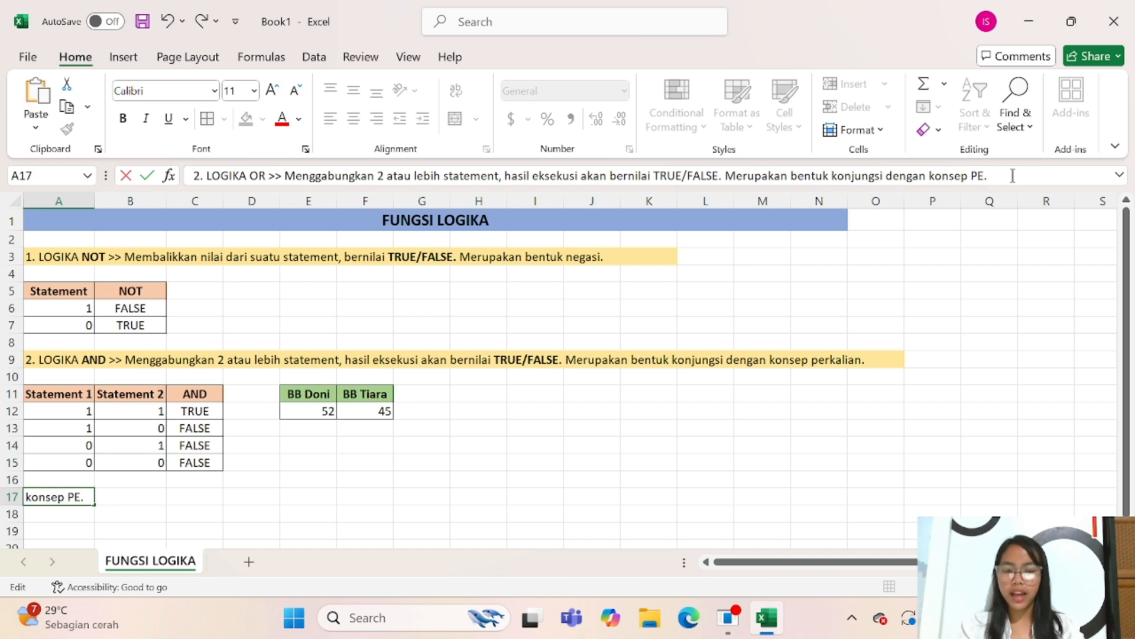
pyautogui.write('LAHAN')
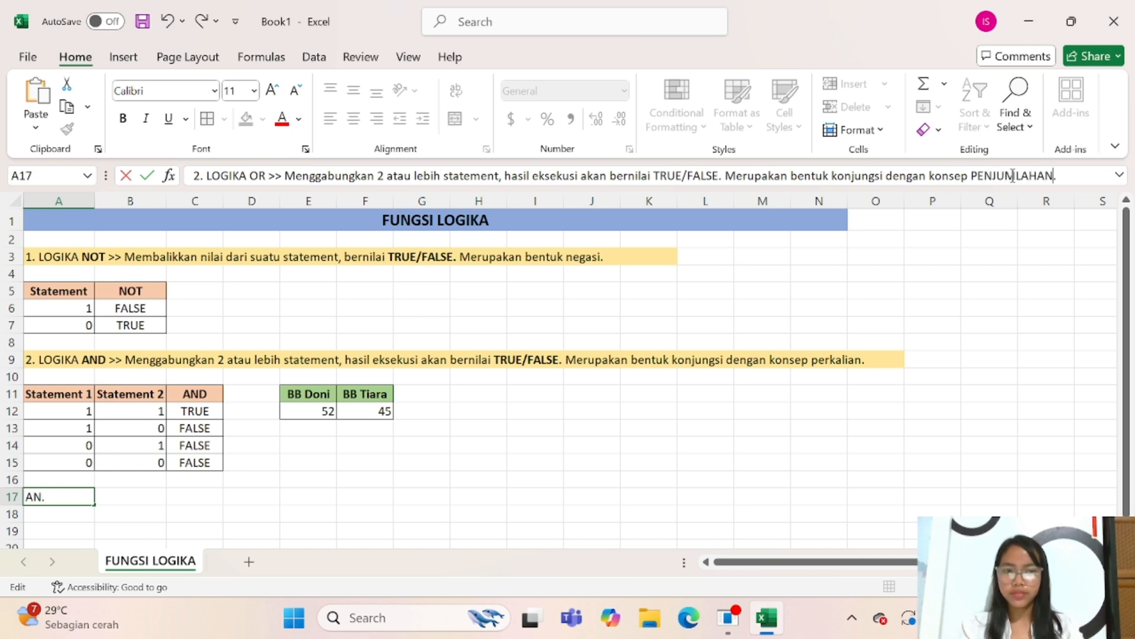
pyautogui.press('BackSpace')
pyautogui.press('BackSpace')
pyautogui.press('BackSpace')
pyautogui.press('BackSpace')
pyautogui.press('BackSpace')
pyautogui.press('BackSpace')
pyautogui.press('BackSpace')
pyautogui.press('BackSpace')
pyautogui.press('BackSpace')
pyautogui.press('BackSpace')
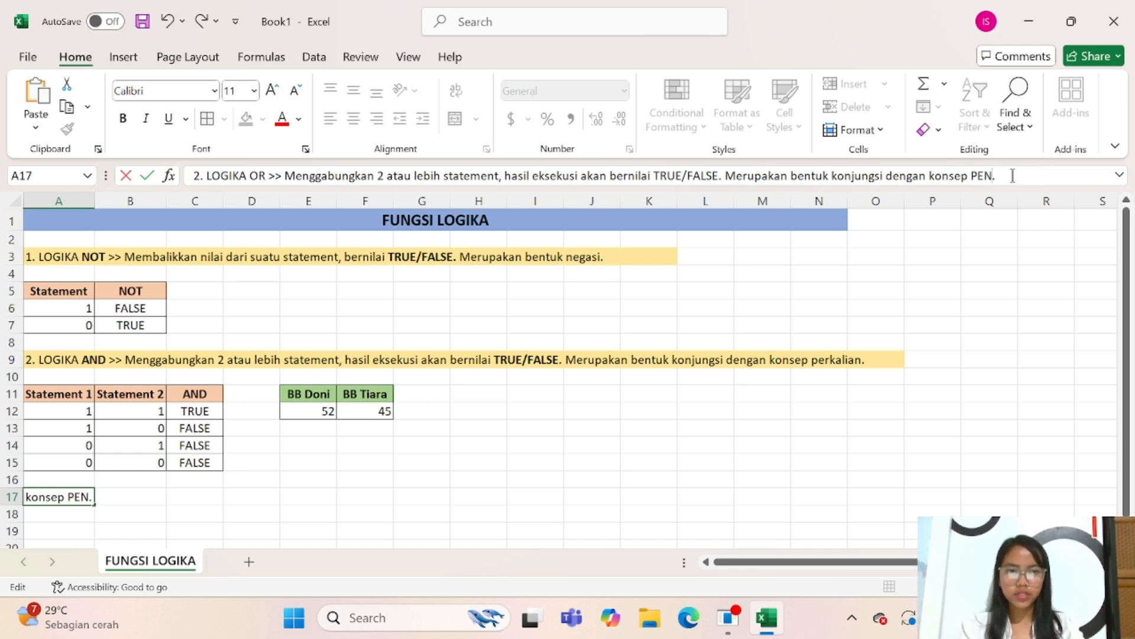
pyautogui.write('penjumlahan')
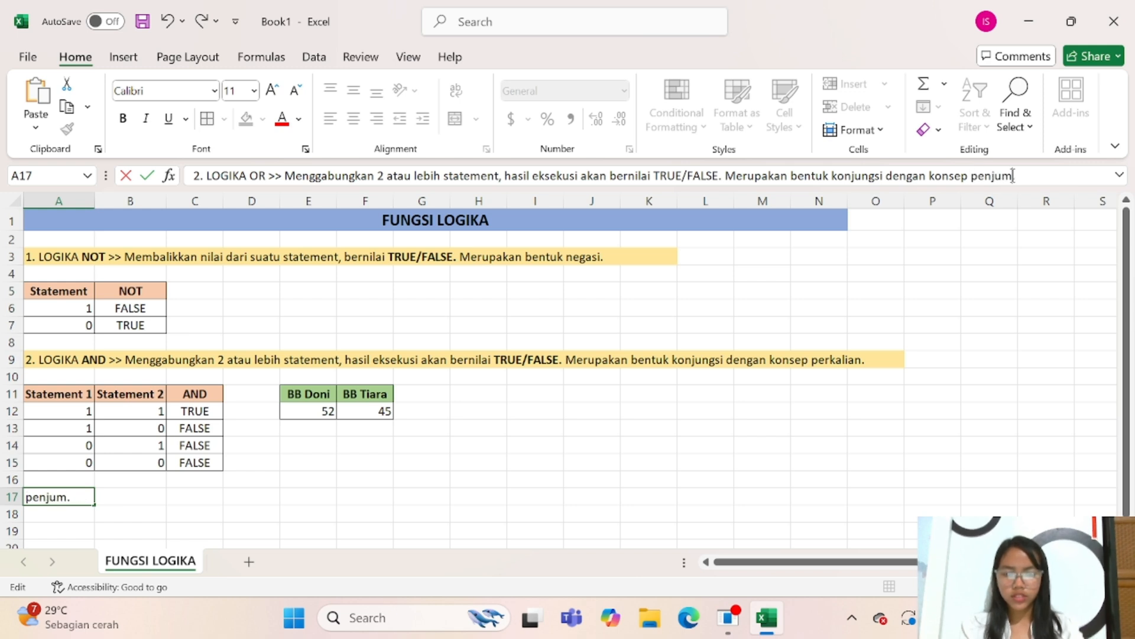
# Step: Replace the word "konjungsi" in the A17 heading with "disjungsi"
pyautogui.doubleClick(861, 175)
pyautogui.write('disjung')
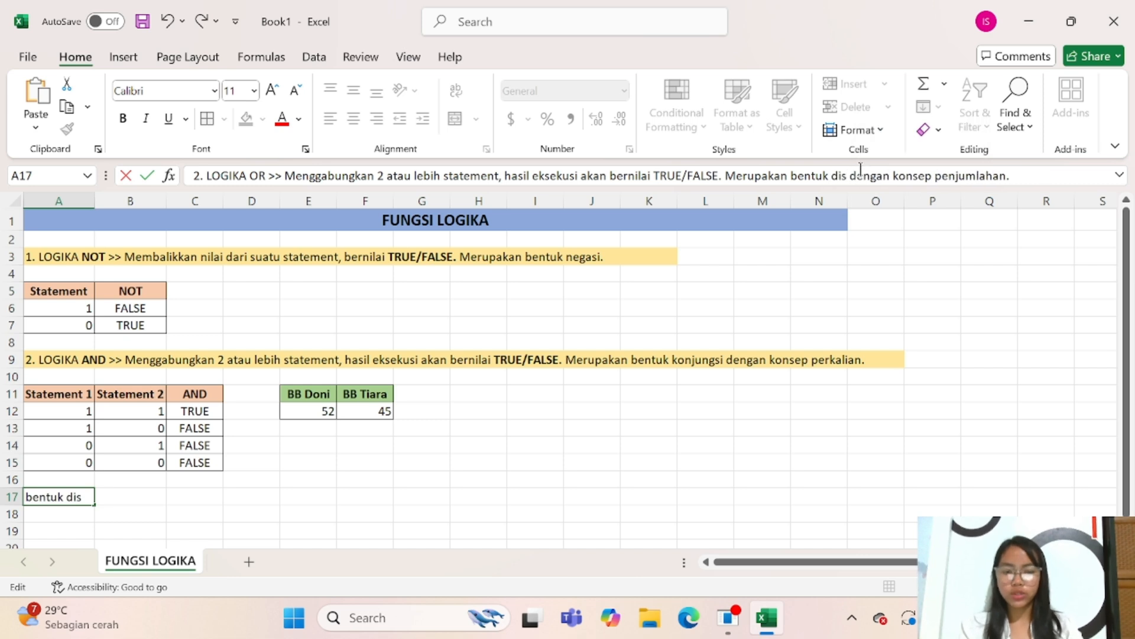
pyautogui.write('si')
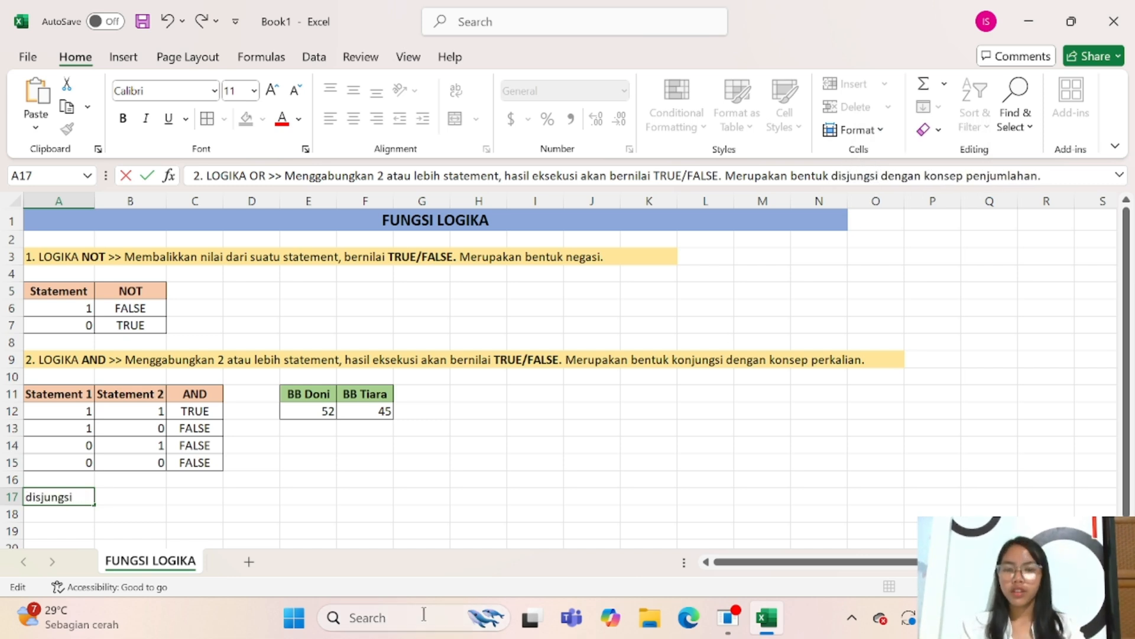
pyautogui.click(407, 516)
# Step: Merge the OR heading across A17:O17 with left alignment and a light gold theme fill
pyautogui.moveTo(41, 497); pyautogui.dragTo(894, 499)
pyautogui.hotkey('alt', 'h')
pyautogui.press('m')
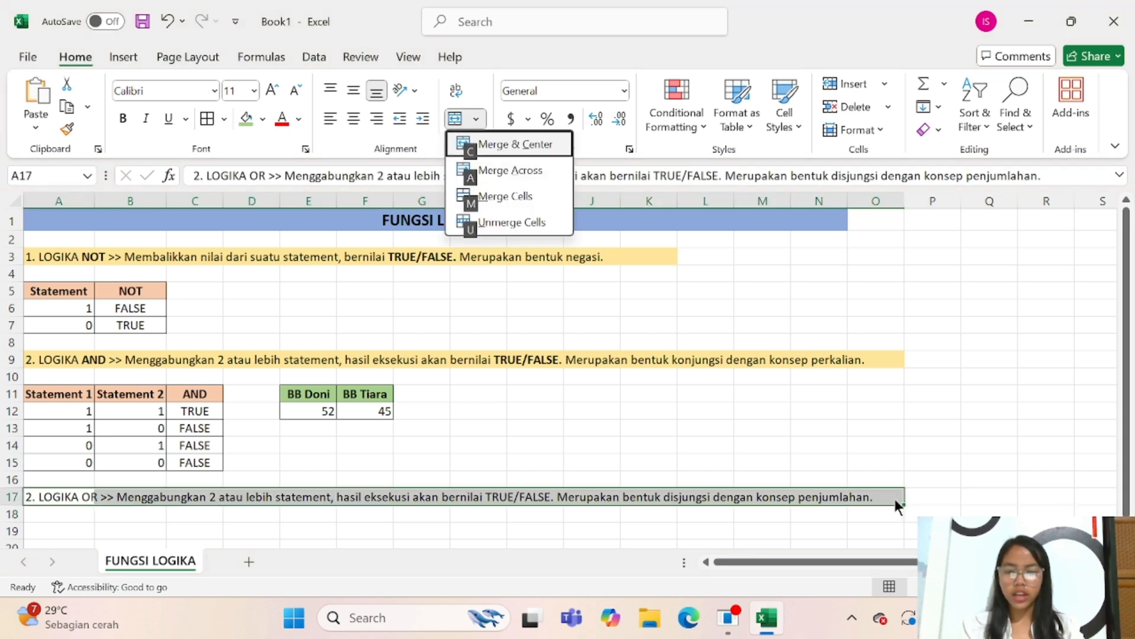
pyautogui.press('c')
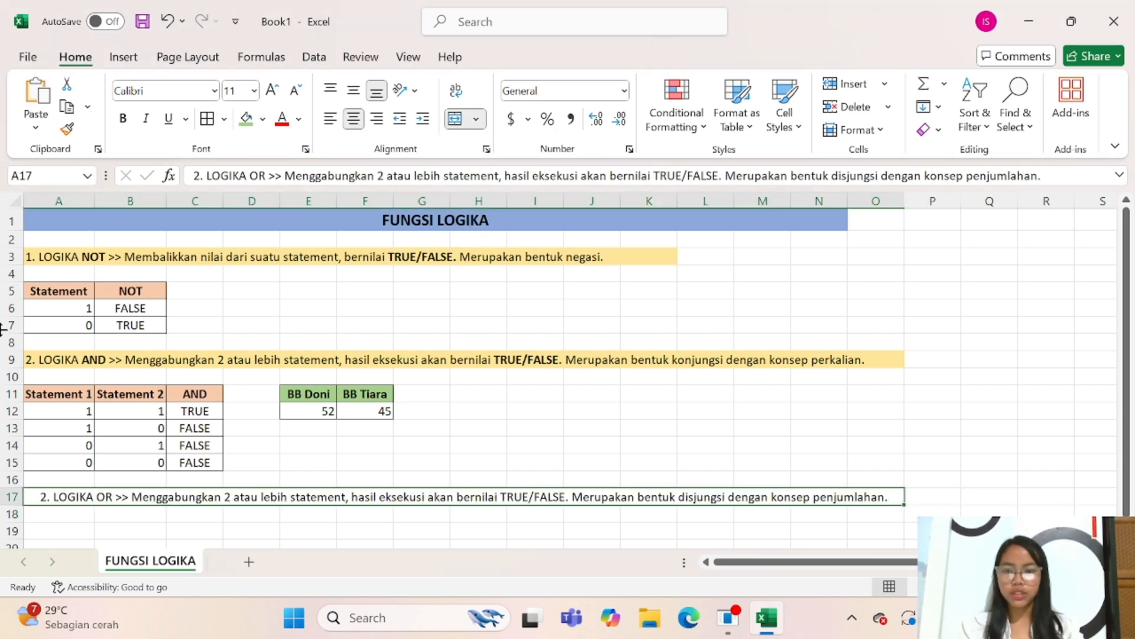
pyautogui.click(327, 121)
pyautogui.click(262, 118)
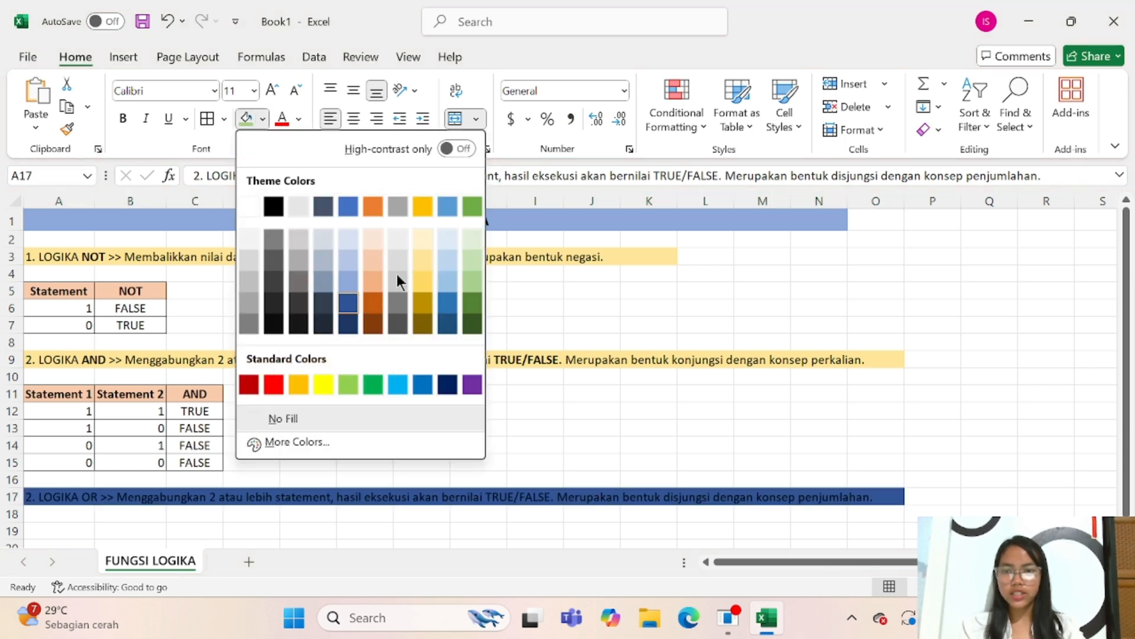
pyautogui.click(424, 255)
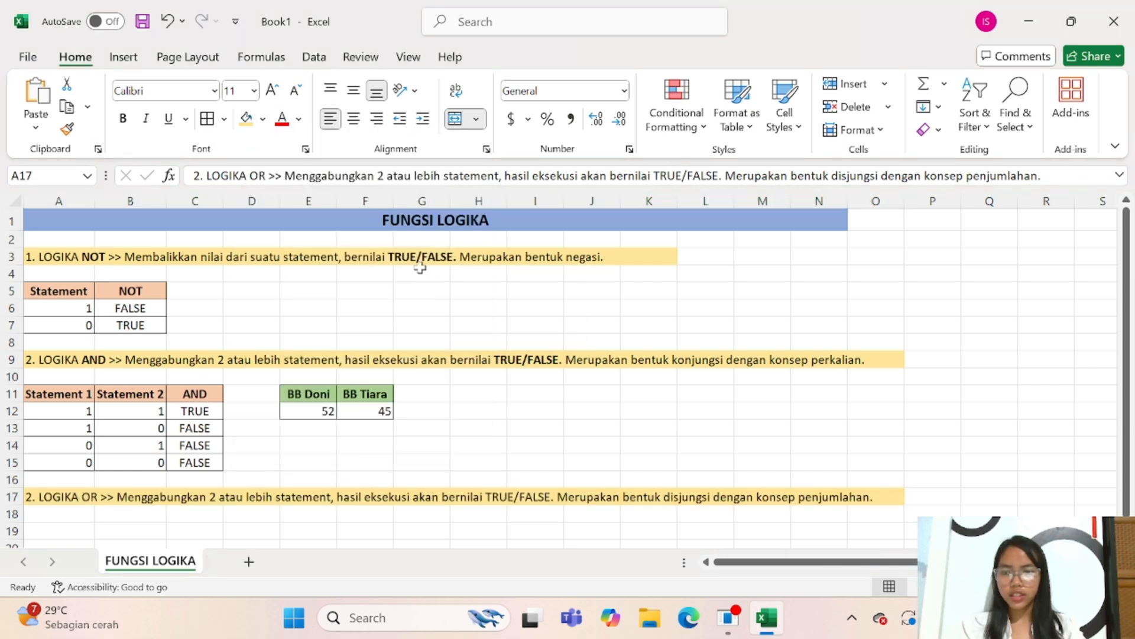
# Step: Enter the OR truth table headers "Statement 1", "Statement 2" and "OR" in cells A19:C19
pyautogui.moveTo(1127, 208); pyautogui.dragTo(1128, 256)
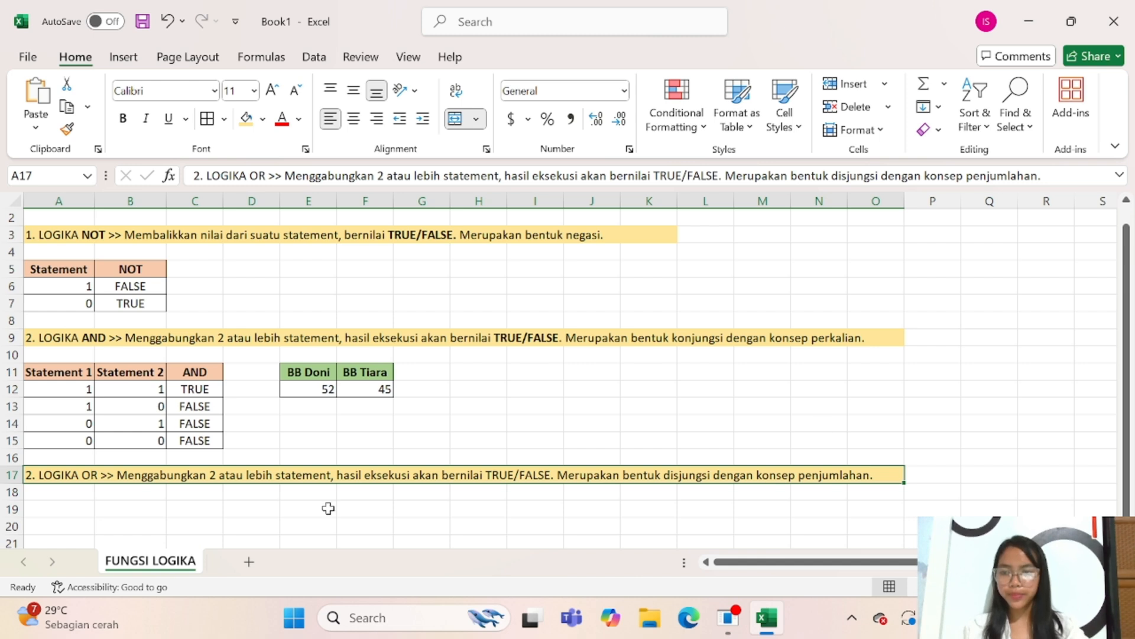
pyautogui.click(57, 508)
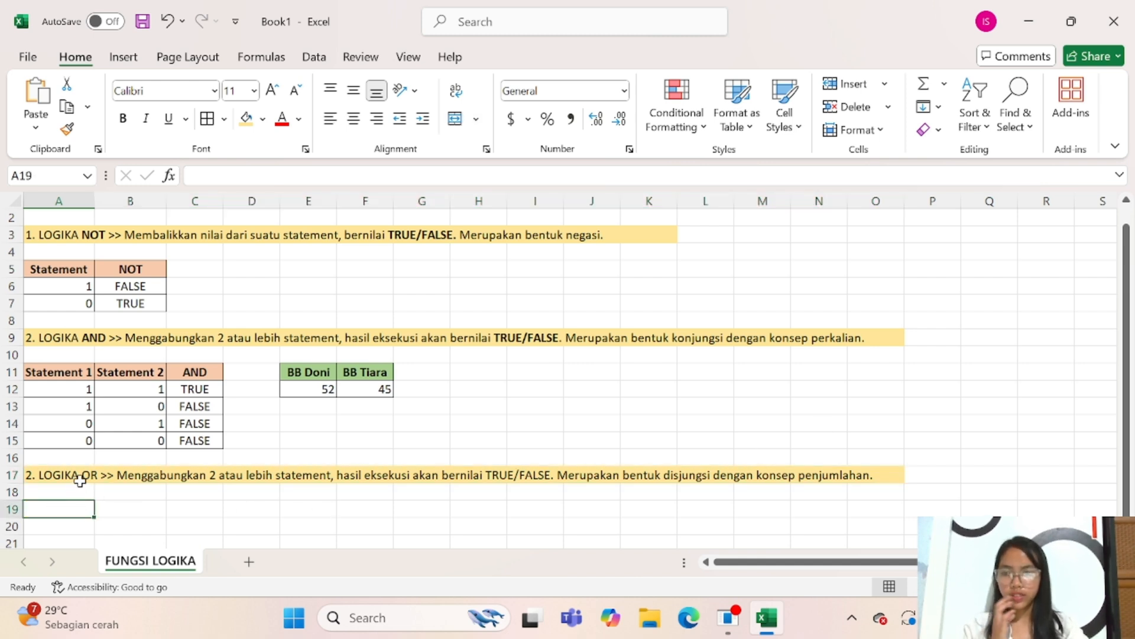
pyautogui.write('Statement 1')
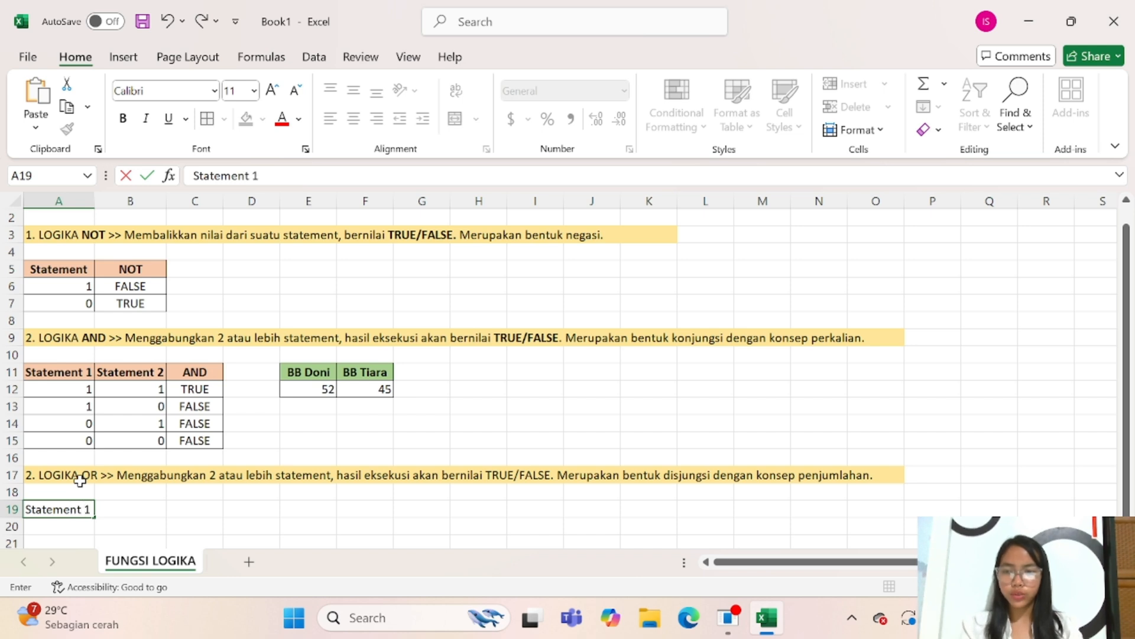
pyautogui.press('Tab')
pyautogui.write('S')
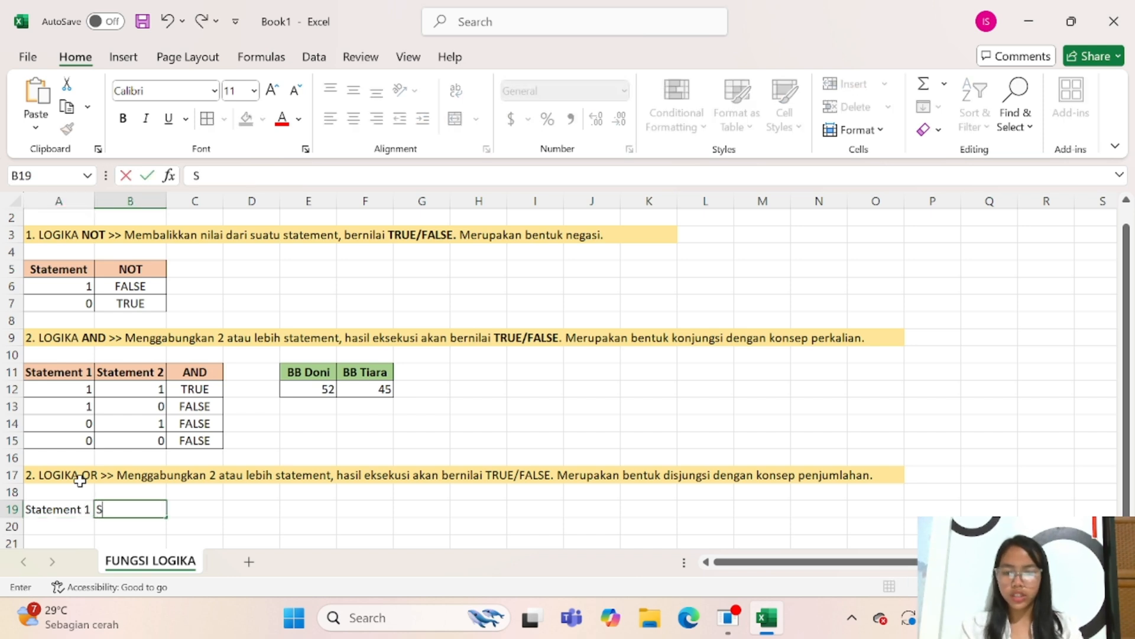
pyautogui.write('te')
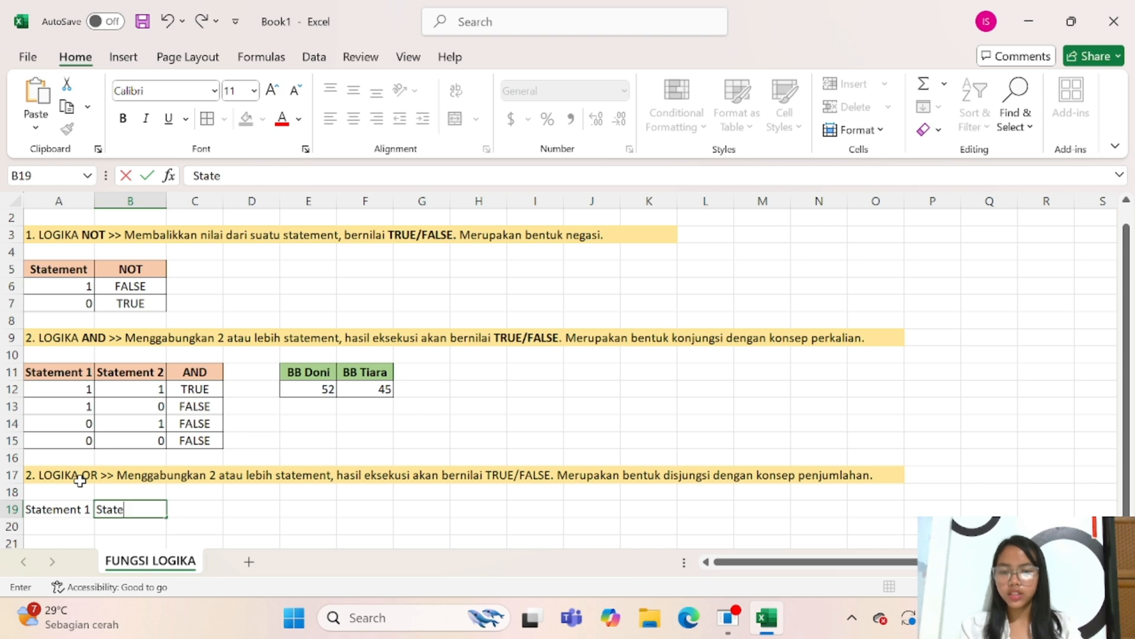
pyautogui.write('atement 2')
pyautogui.press('Tab')
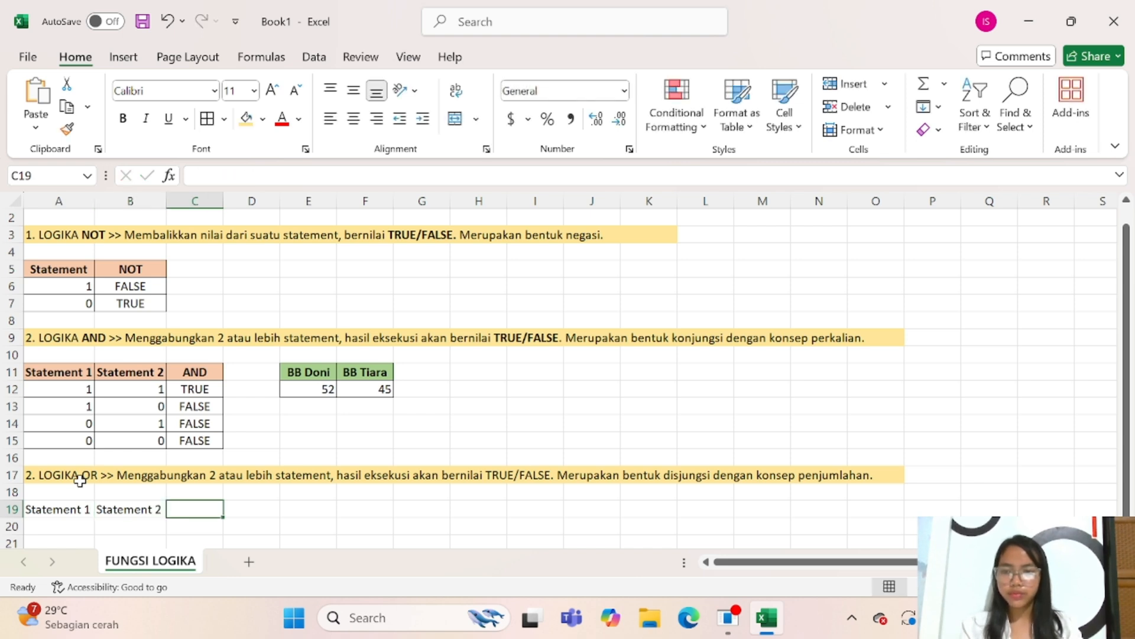
pyautogui.write('OR')
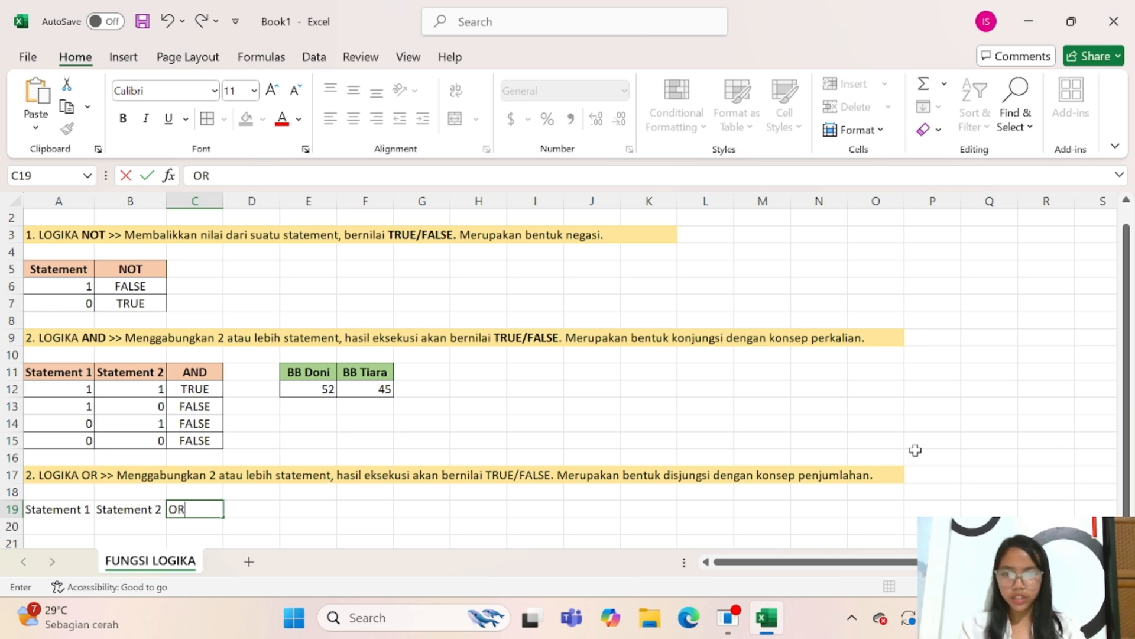
pyautogui.scroll(-3, 916, 450)
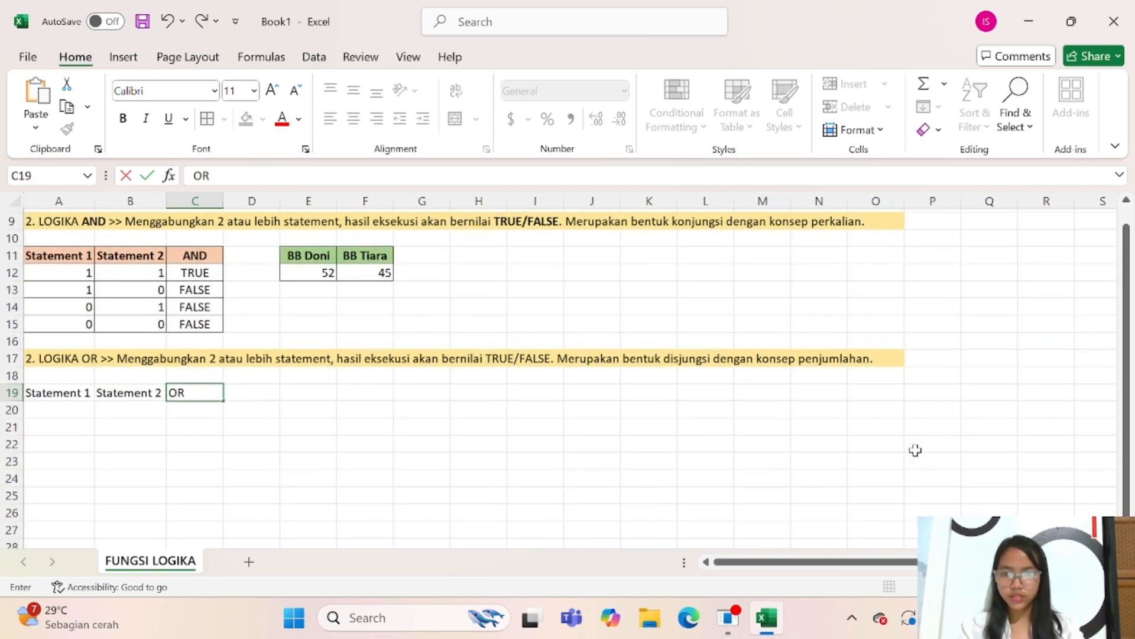
pyautogui.click(50, 405)
pyautogui.click(50, 389)
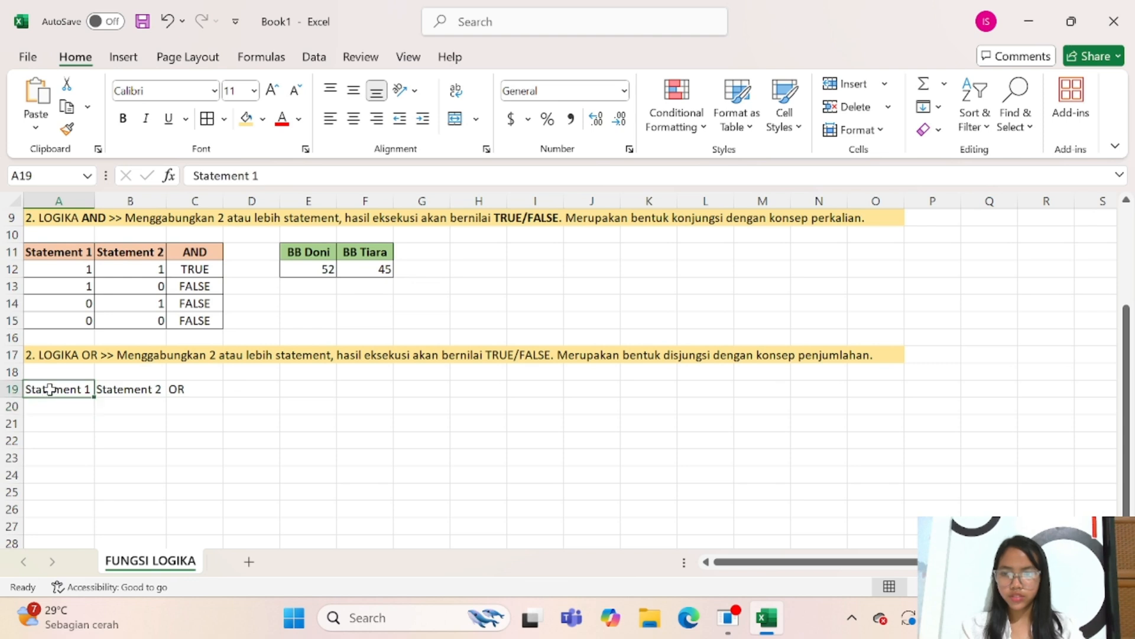
pyautogui.click(49, 409)
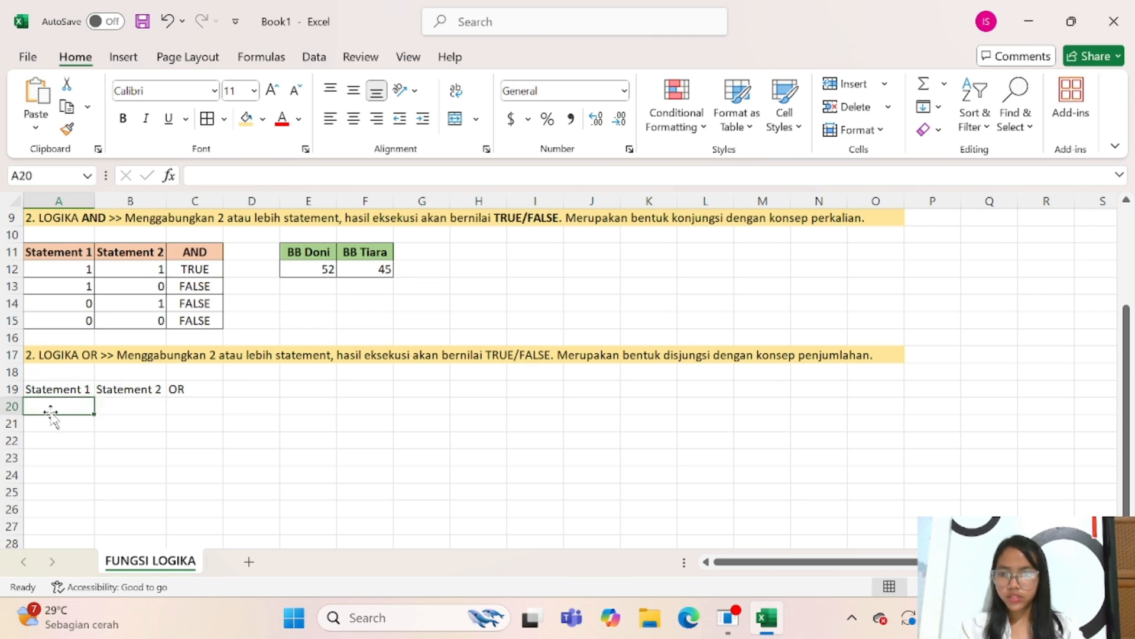
pyautogui.click(395, 418)
pyautogui.click(72, 406)
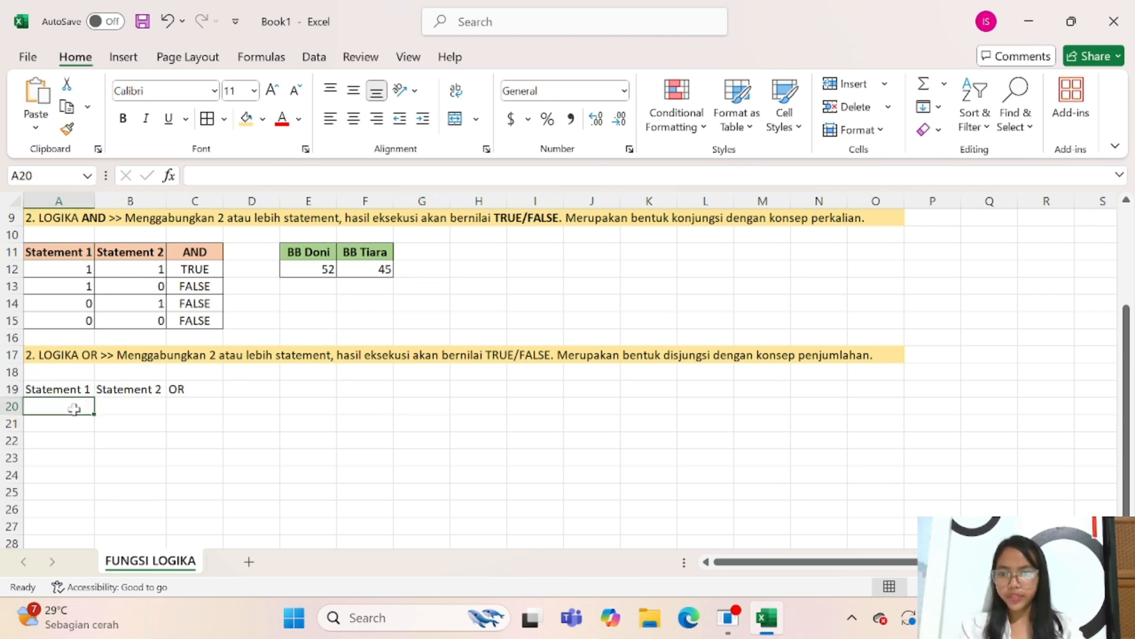
pyautogui.click(185, 387)
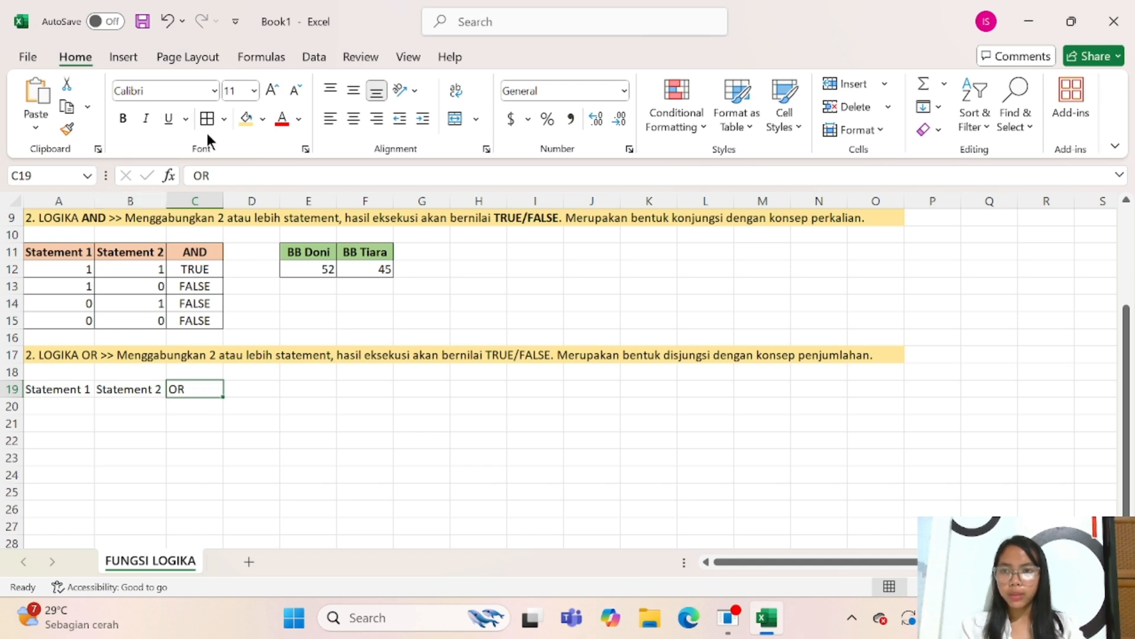
# Step: Center the "OR" column header in cell C19 of the new truth table
pyautogui.click(355, 123)
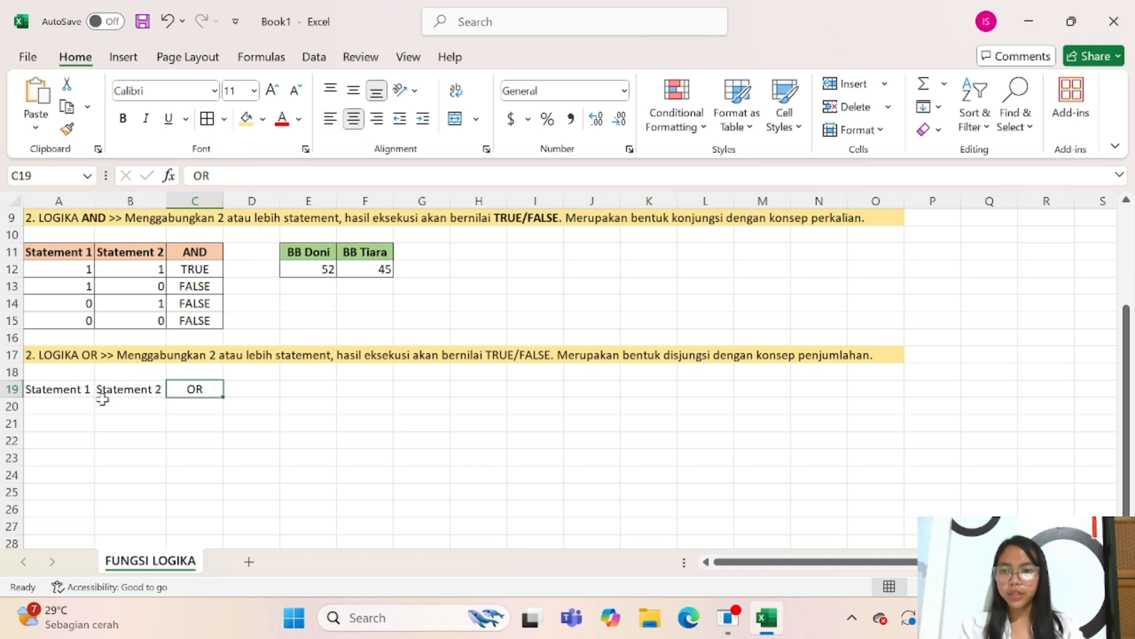
pyautogui.click(52, 393)
pyautogui.click(55, 403)
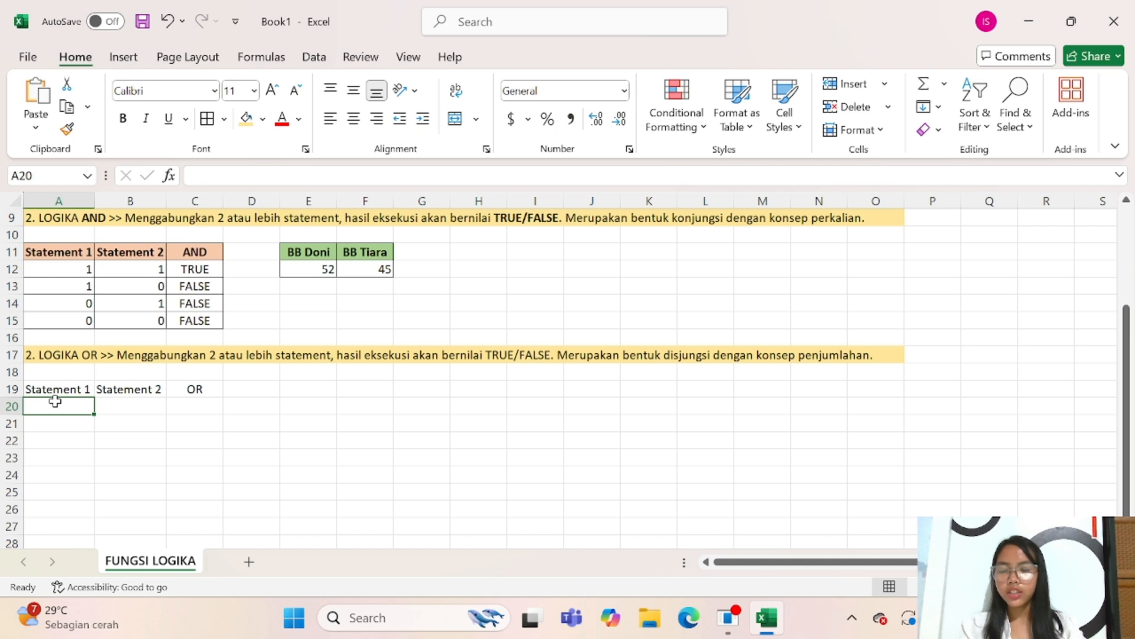
pyautogui.moveTo(307, 252); pyautogui.dragTo(370, 281)
pyautogui.click(383, 322)
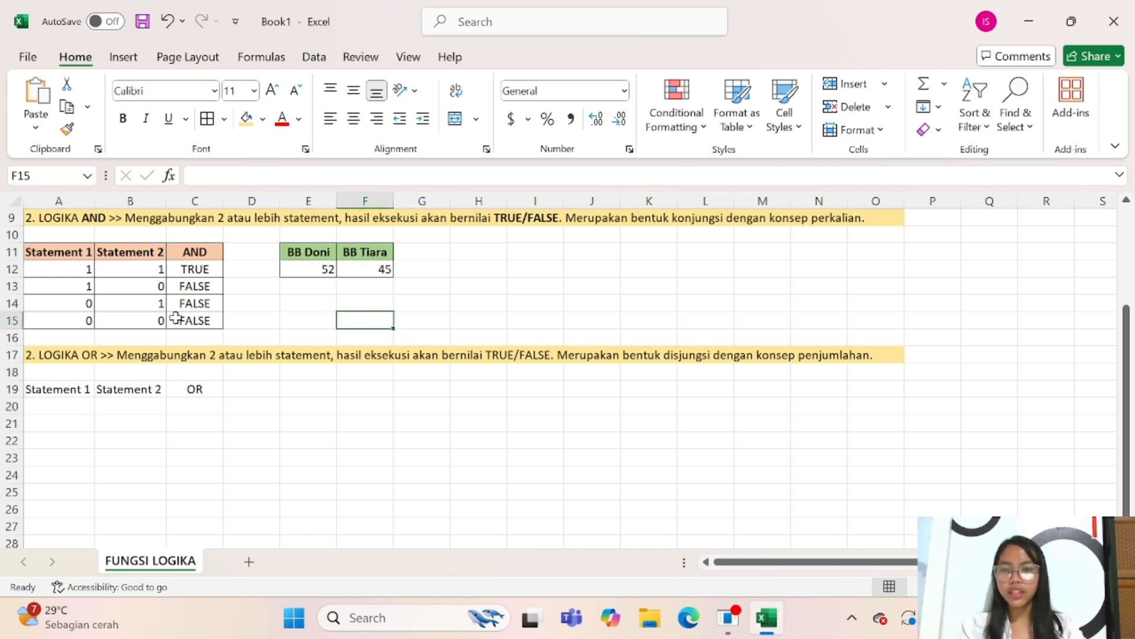
# Step: Fill the first OR truth table row with 1 in A20 and 1 in B20
pyautogui.click(31, 412)
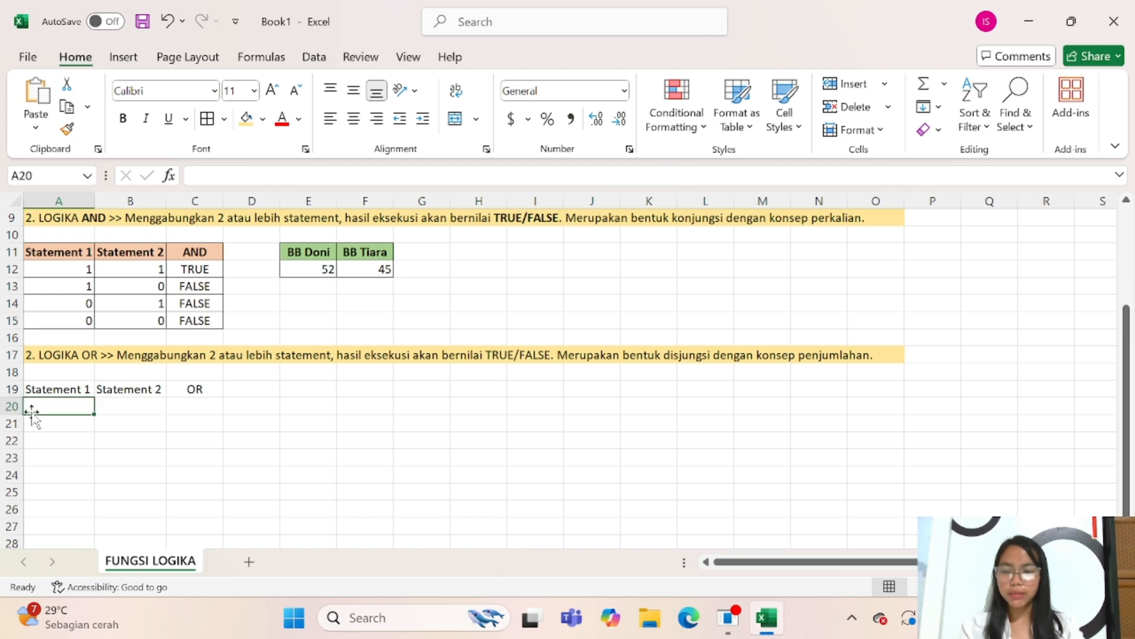
pyautogui.write('1')
pyautogui.press('Tab')
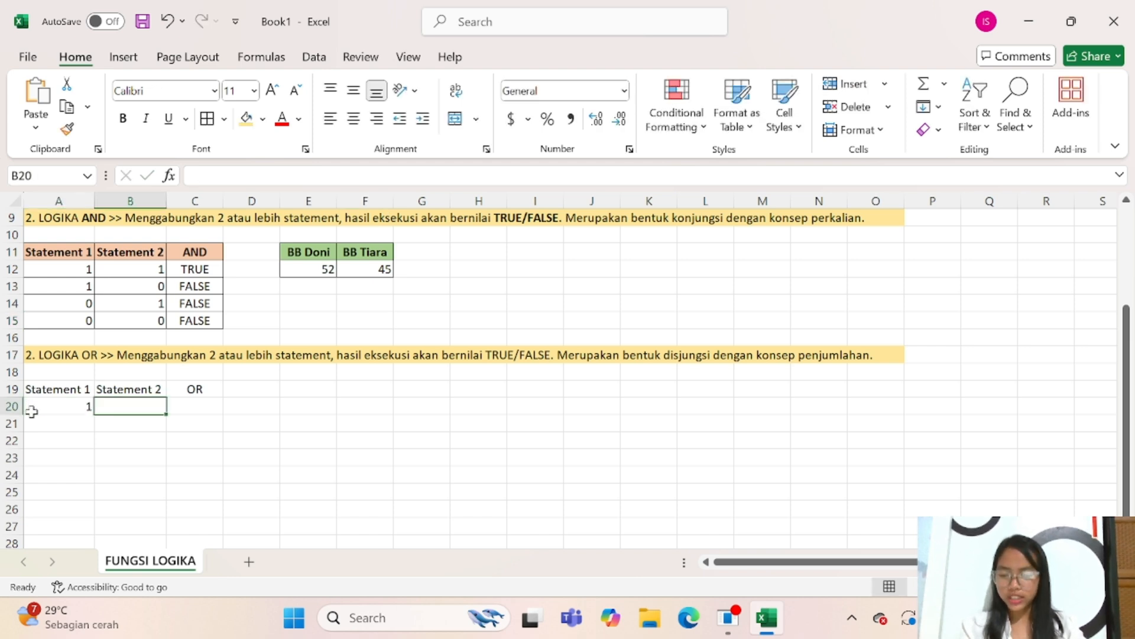
pyautogui.press('Tab')
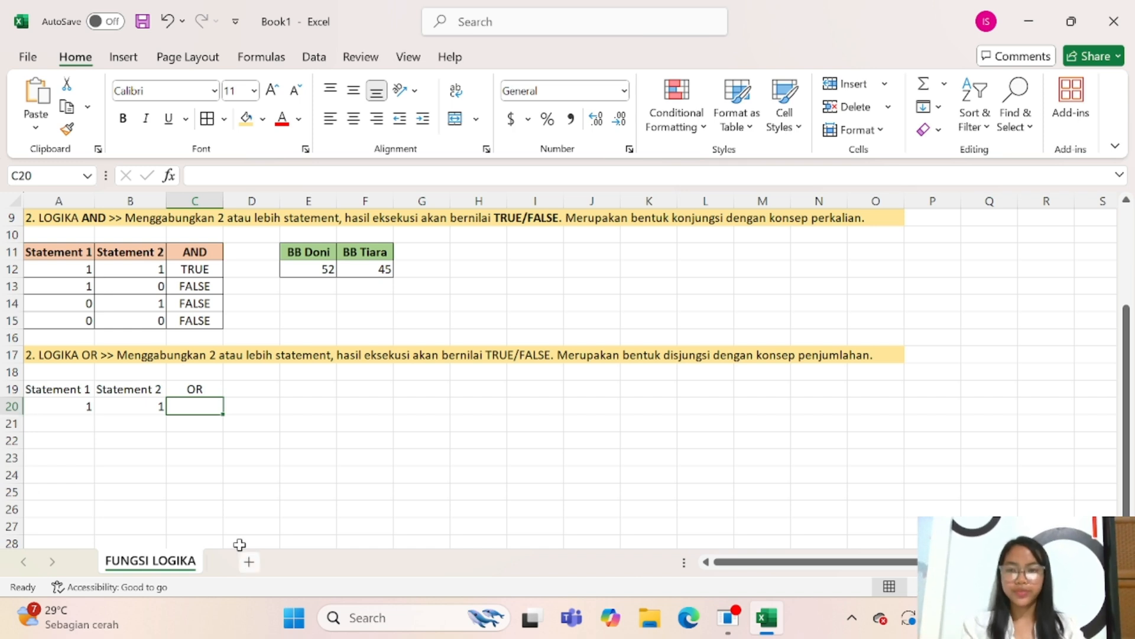
# Step: Enter the formula =OR(E12>F12,F12<E12) in cell C20, comparing the two weights BB Doni and BB Tiara
pyautogui.write('=')
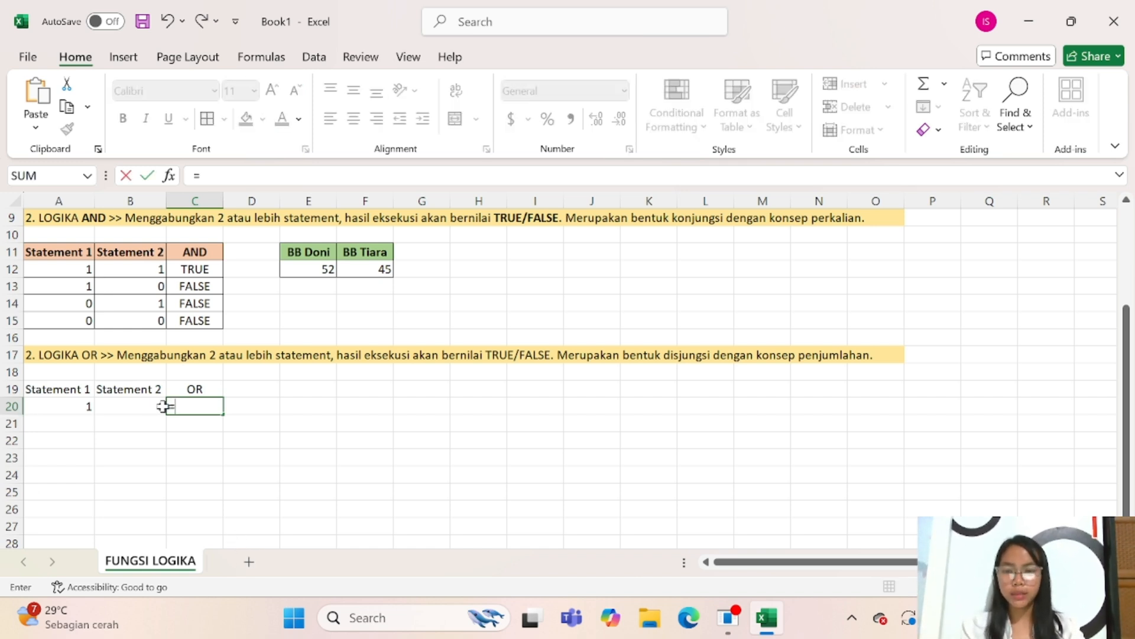
pyautogui.write('O')
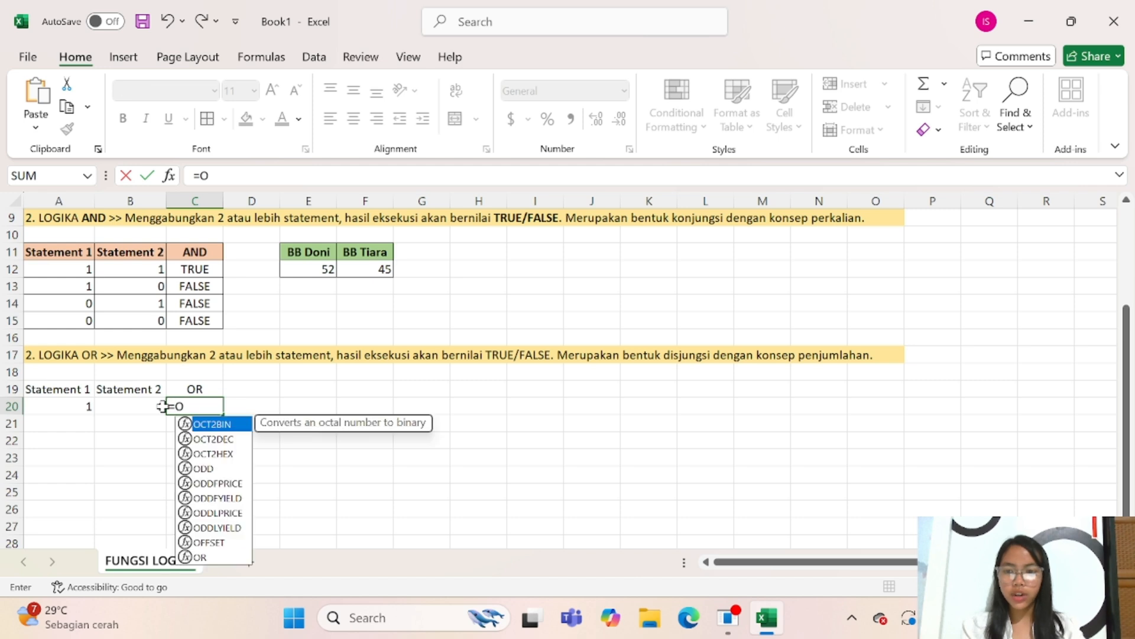
pyautogui.write('R(')
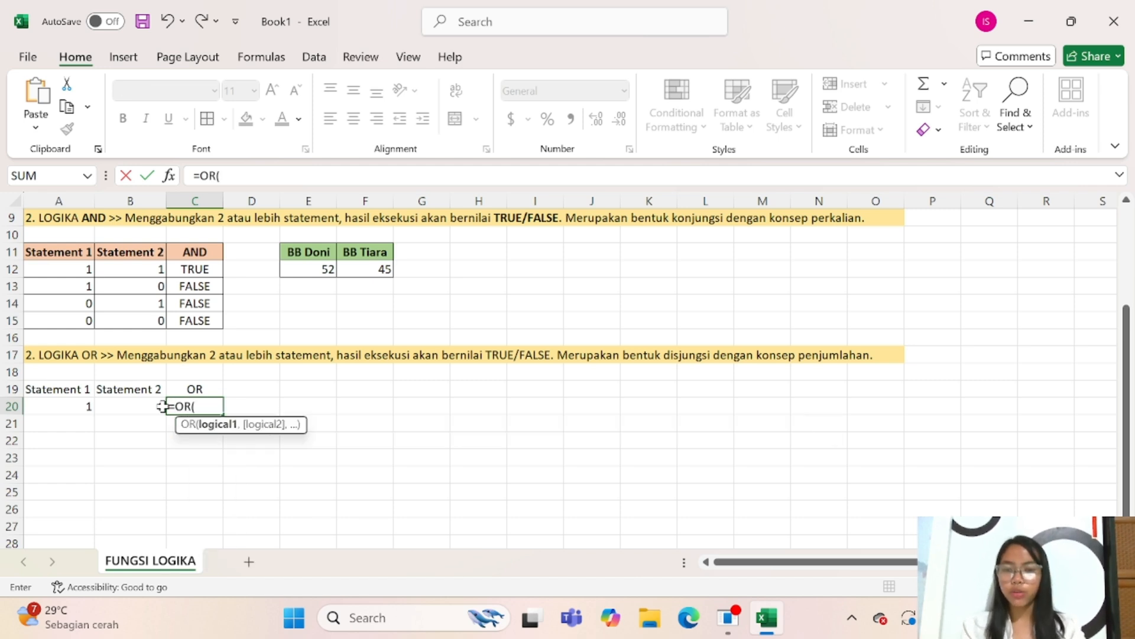
pyautogui.click(302, 271)
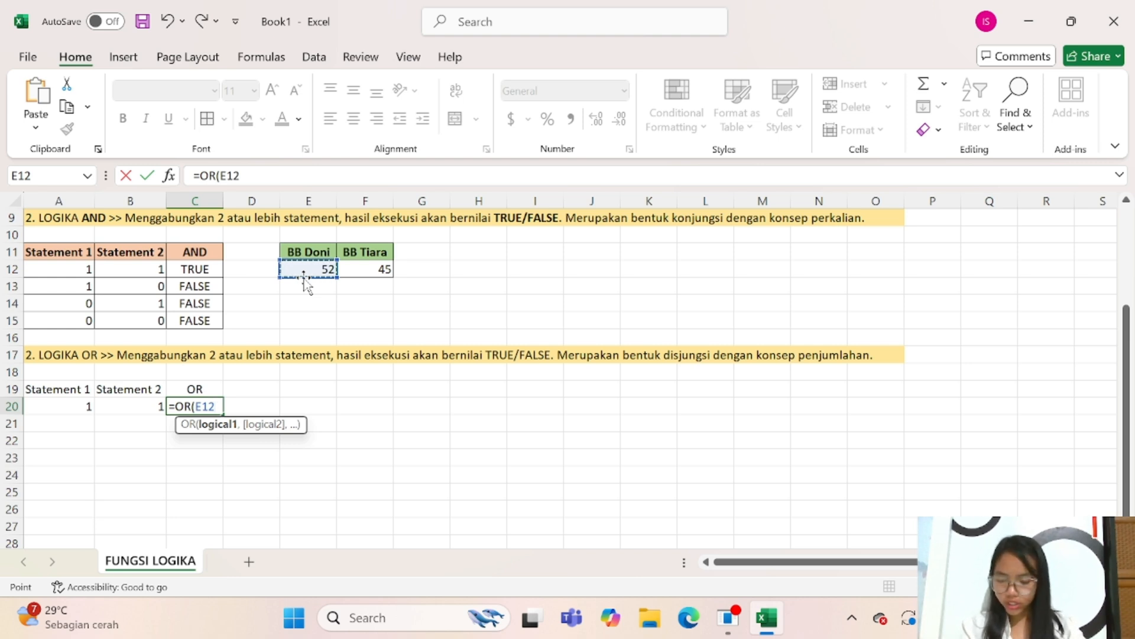
pyautogui.write('>')
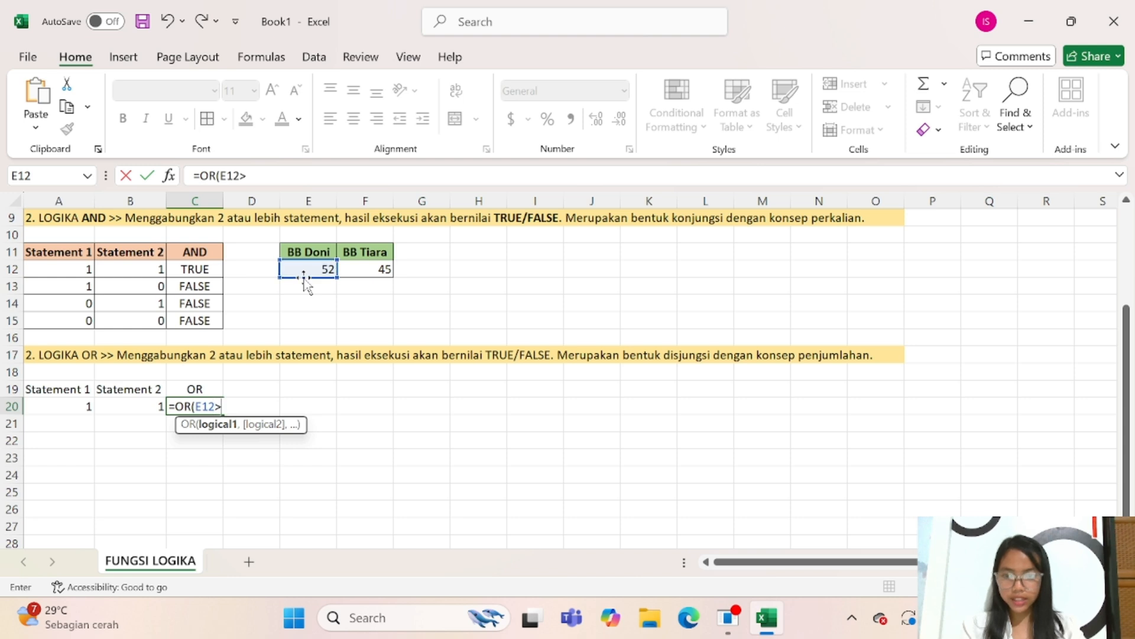
pyautogui.click(364, 269)
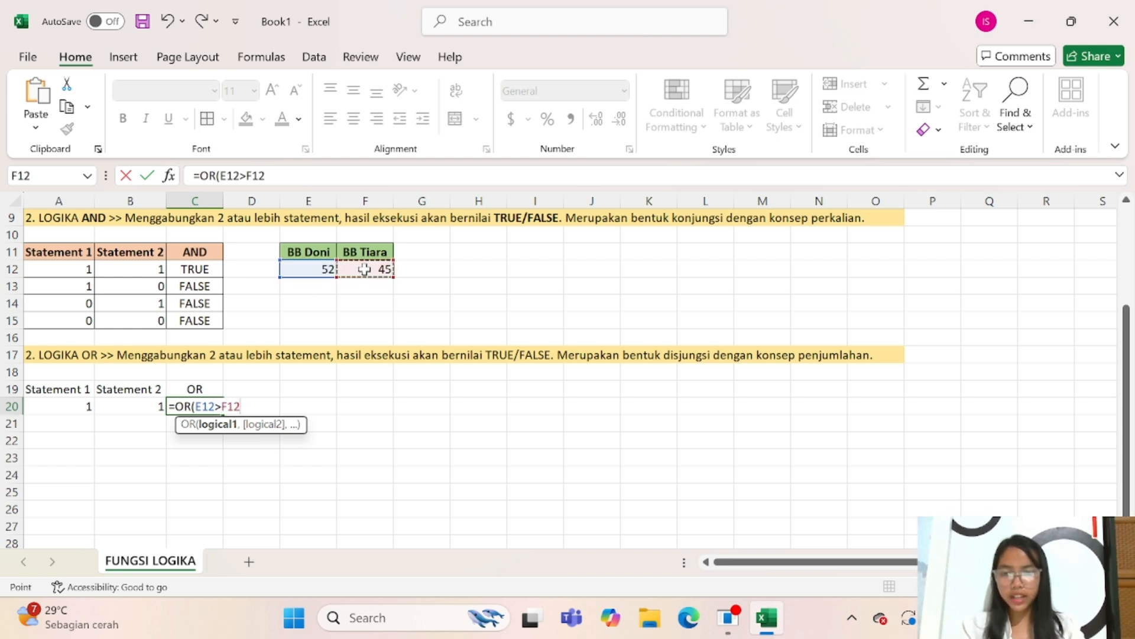
pyautogui.write(',')
pyautogui.click(382, 269)
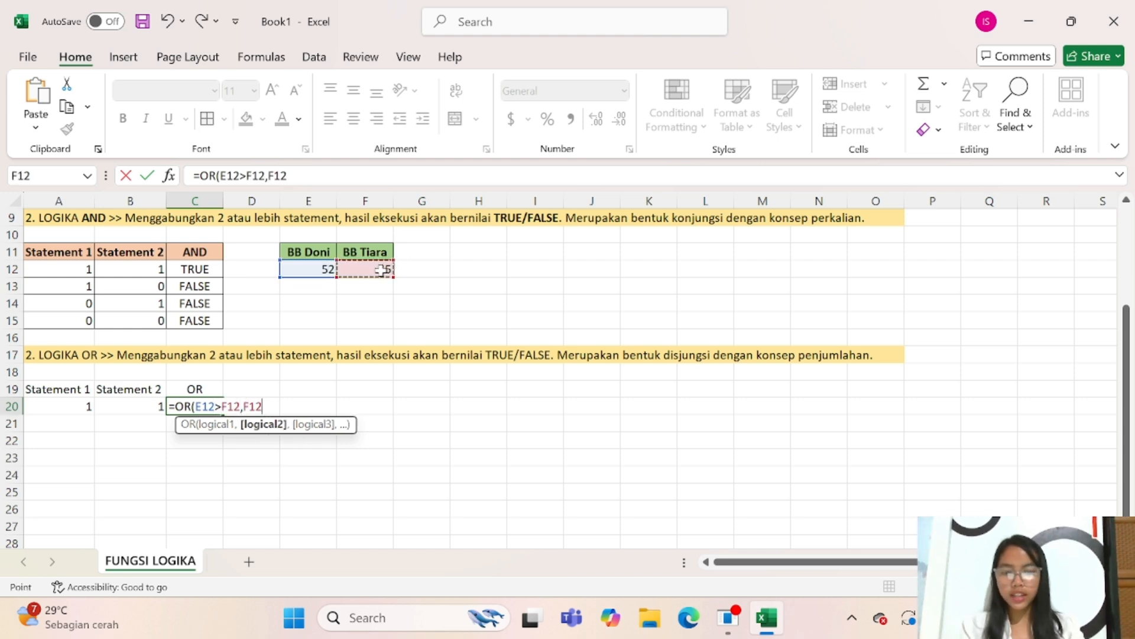
pyautogui.write('<')
pyautogui.click(301, 270)
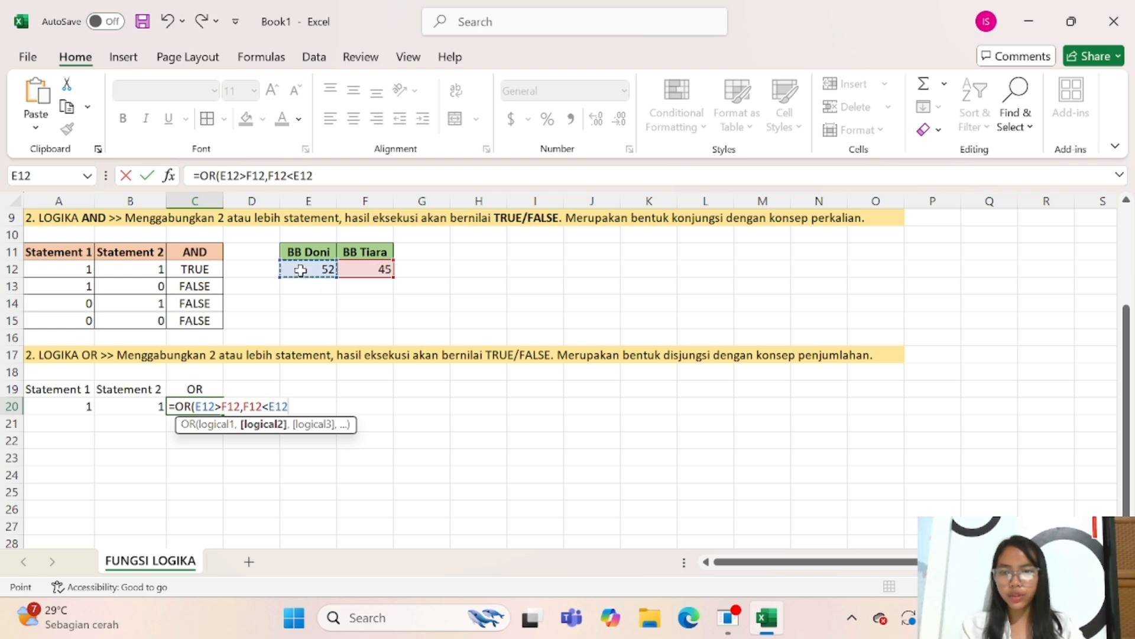
pyautogui.write(')')
pyautogui.press('Return')
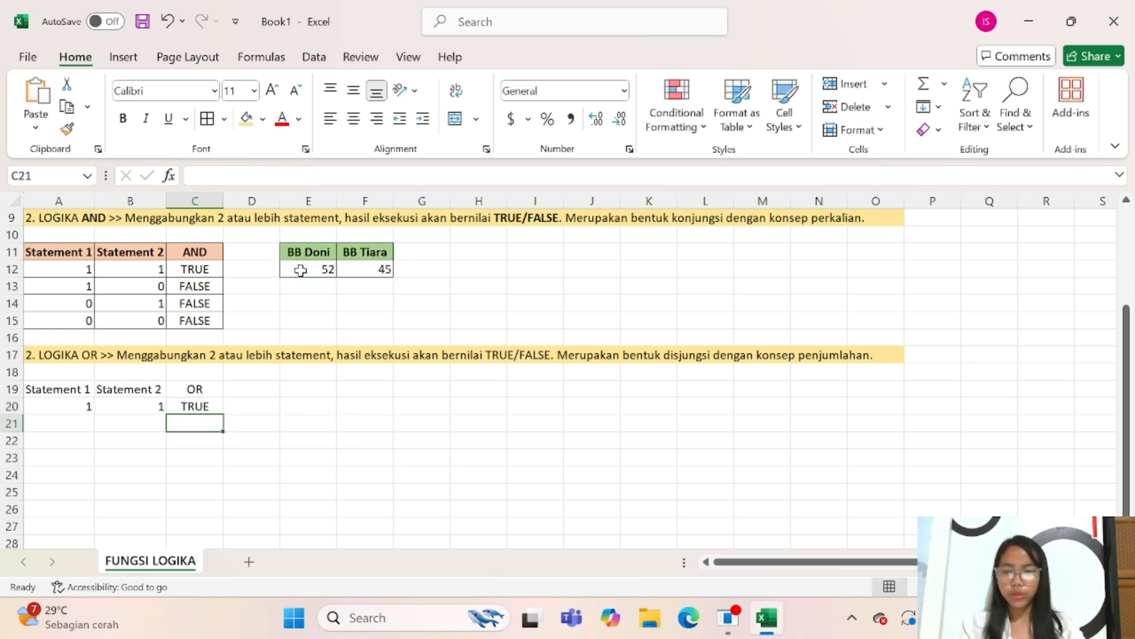
# Step: Fill the second OR truth table row with 1 in A21 and 0 in B21, and start a formula in C21
pyautogui.click(74, 421)
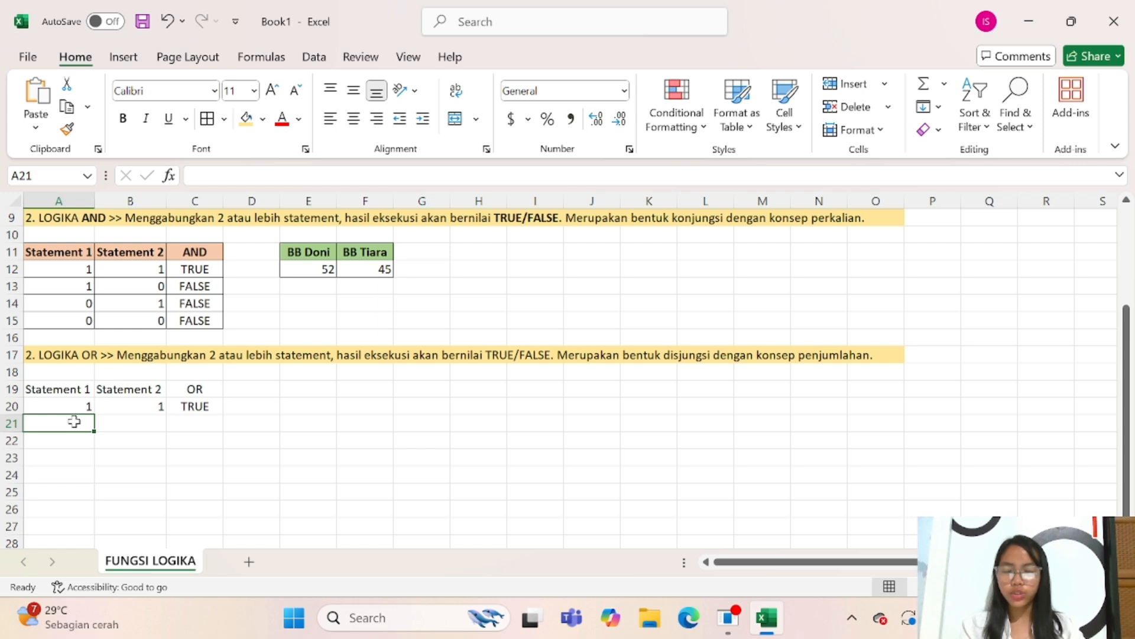
pyautogui.write('1')
pyautogui.press('Tab')
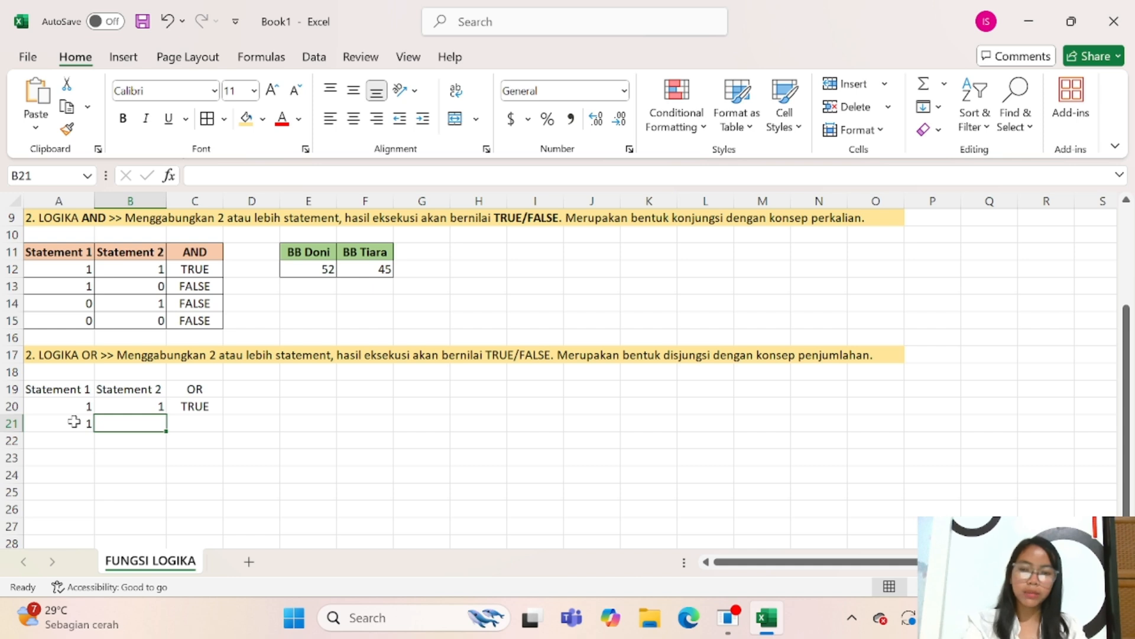
pyautogui.write('0')
pyautogui.press('Tab')
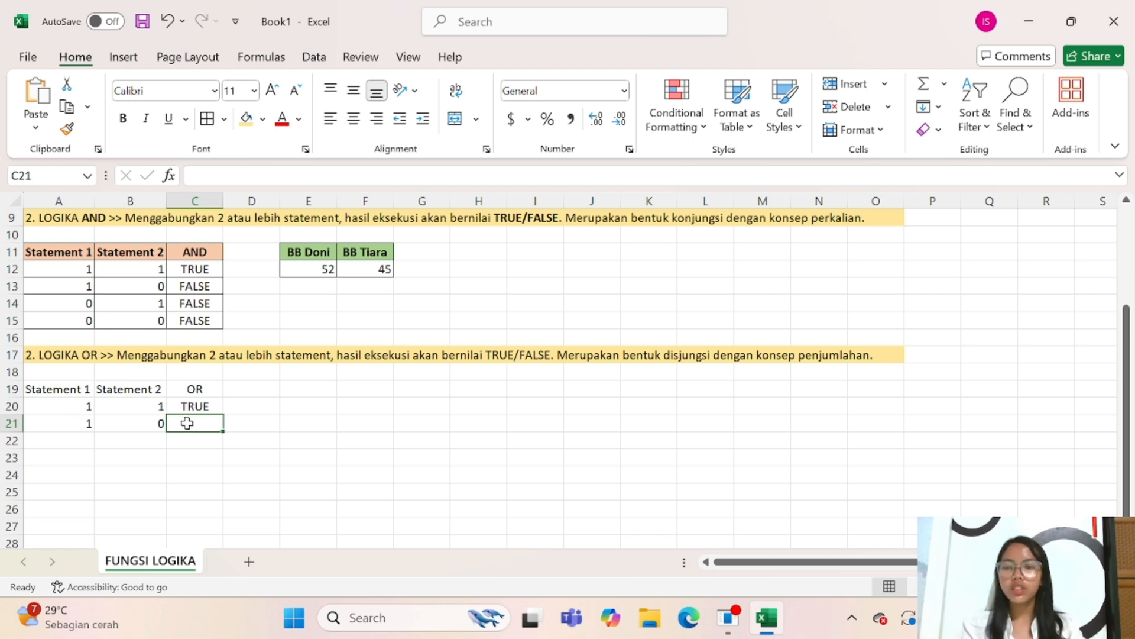
pyautogui.write('=')
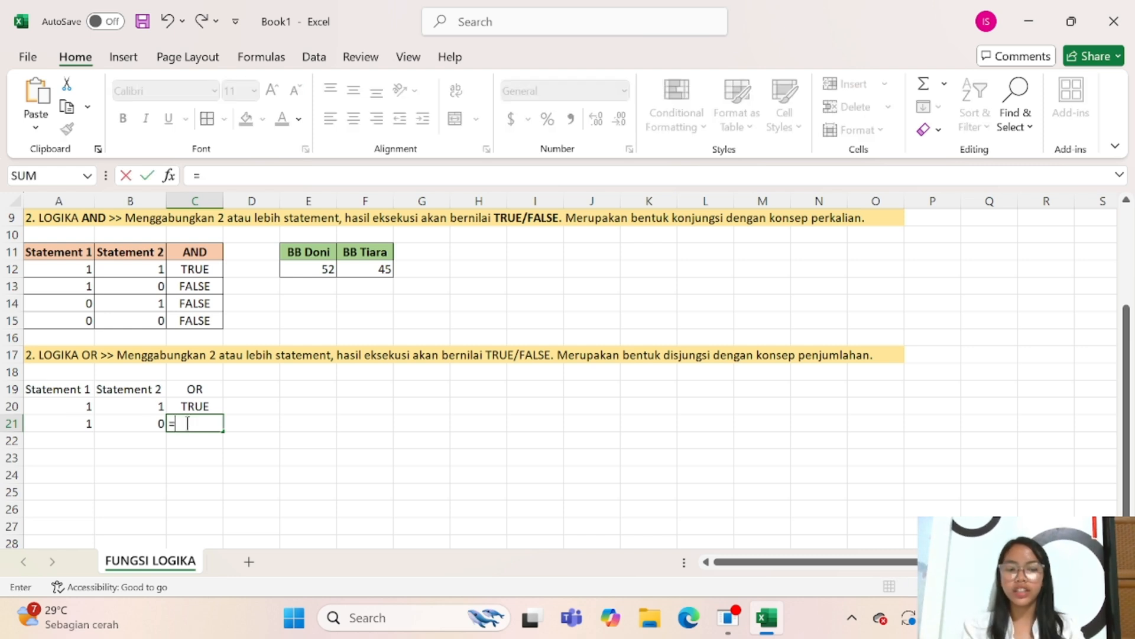
pyautogui.write('AND(')
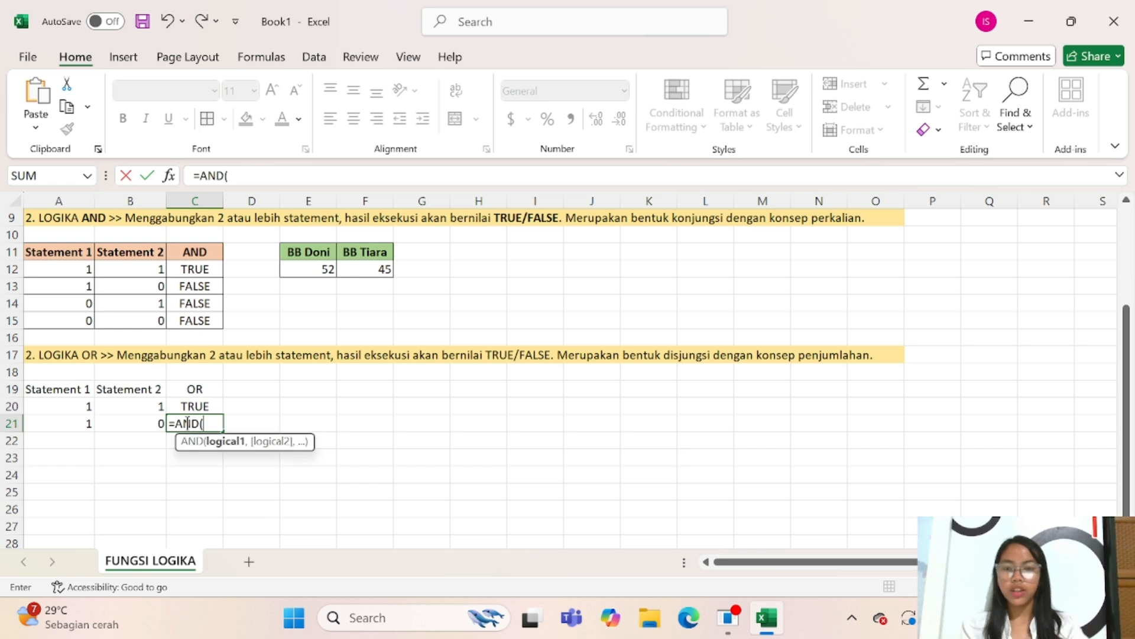
pyautogui.press('BackSpace')
pyautogui.press('BackSpace')
pyautogui.press('BackSpace')
pyautogui.press('BackSpace')
# Step: Complete the formula in cell C21 as =OR(F12<E12,E12>F12)
pyautogui.write('OR')
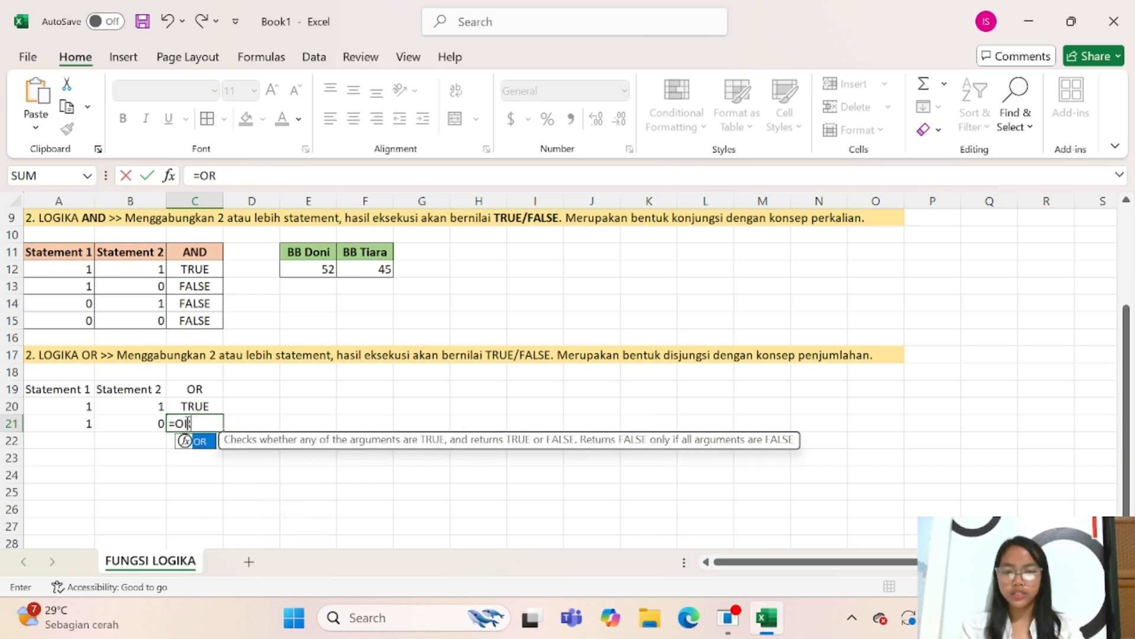
pyautogui.write('(')
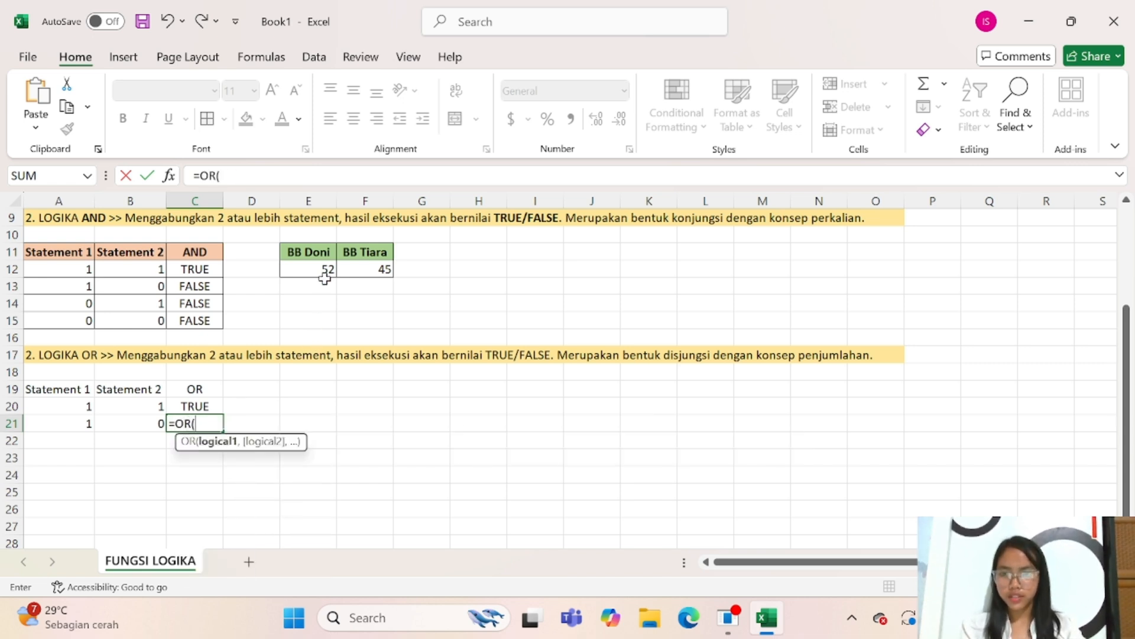
pyautogui.click(375, 269)
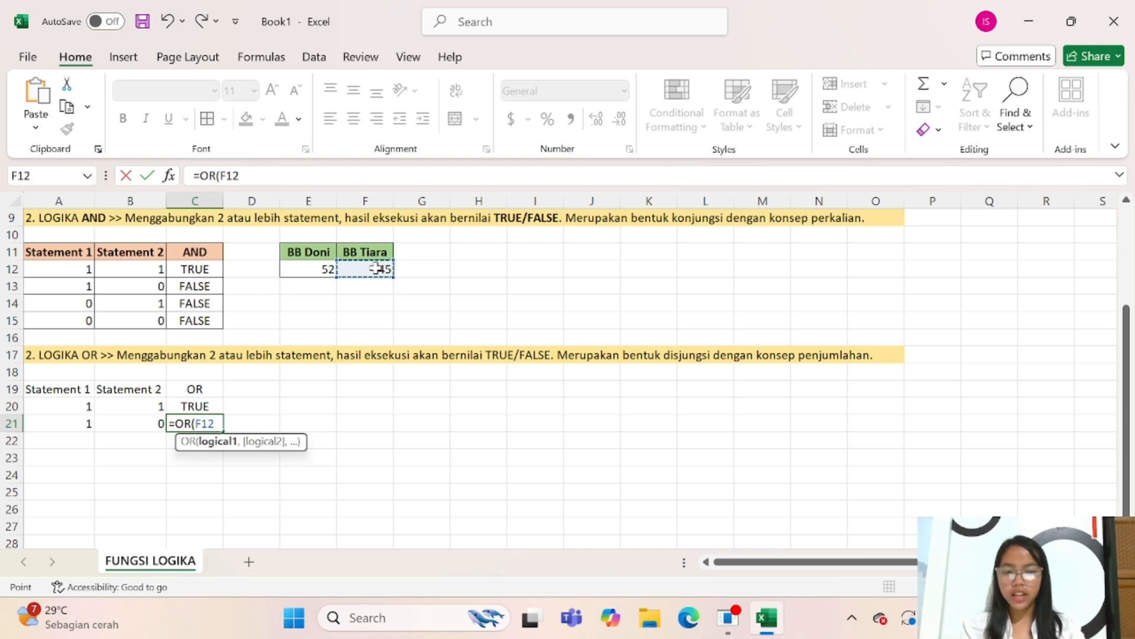
pyautogui.write('<')
pyautogui.click(320, 267)
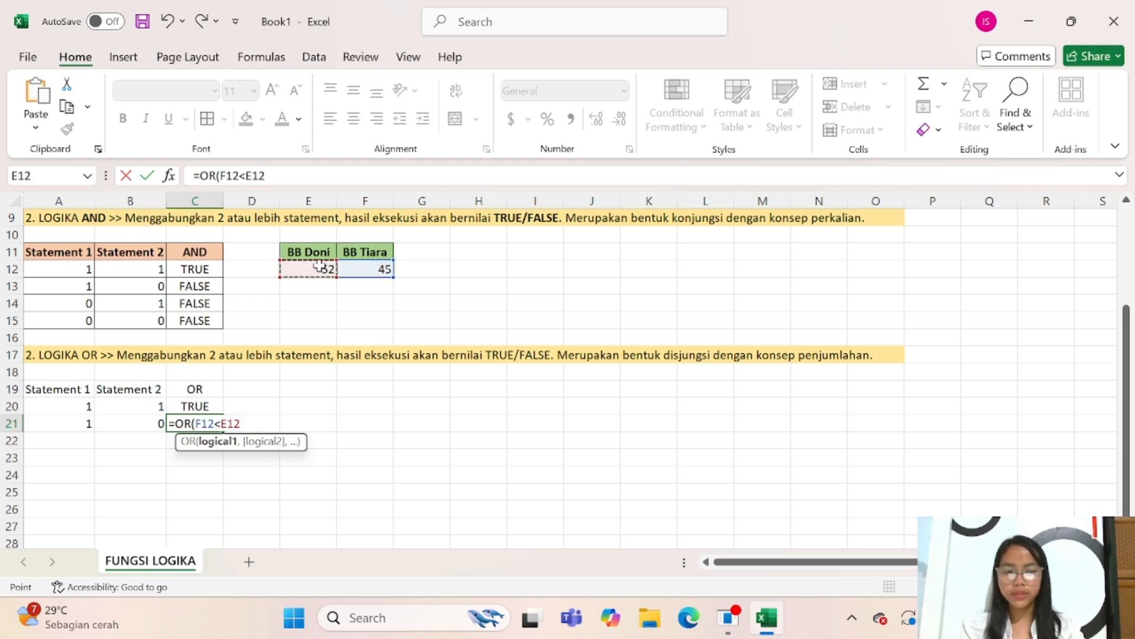
pyautogui.write(',')
pyautogui.click(320, 267)
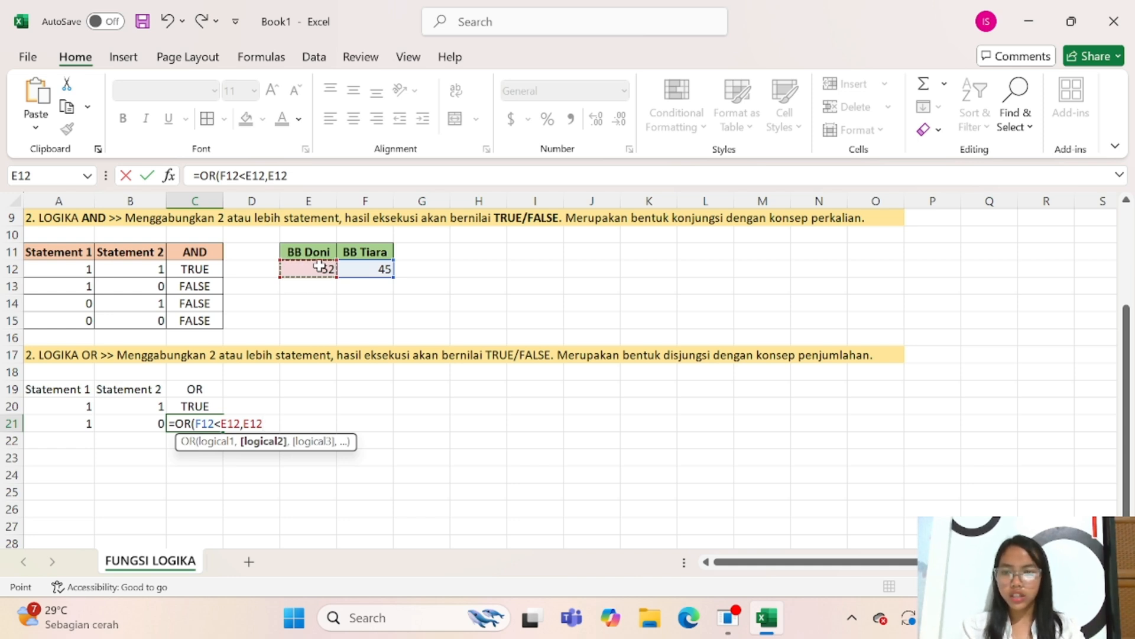
pyautogui.write('>')
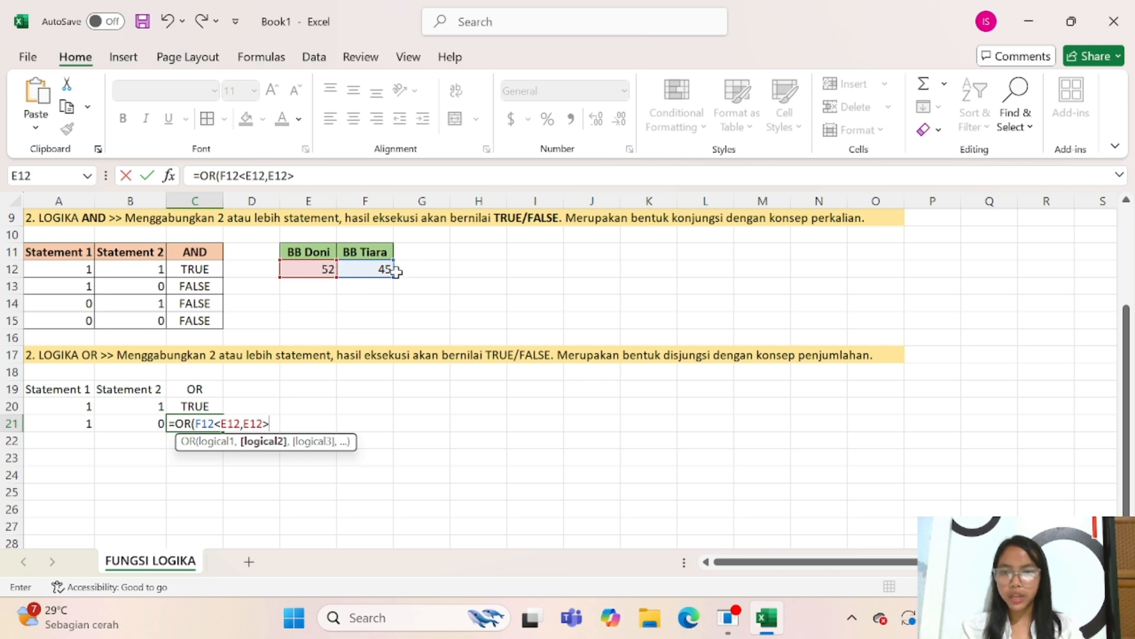
pyautogui.click(376, 268)
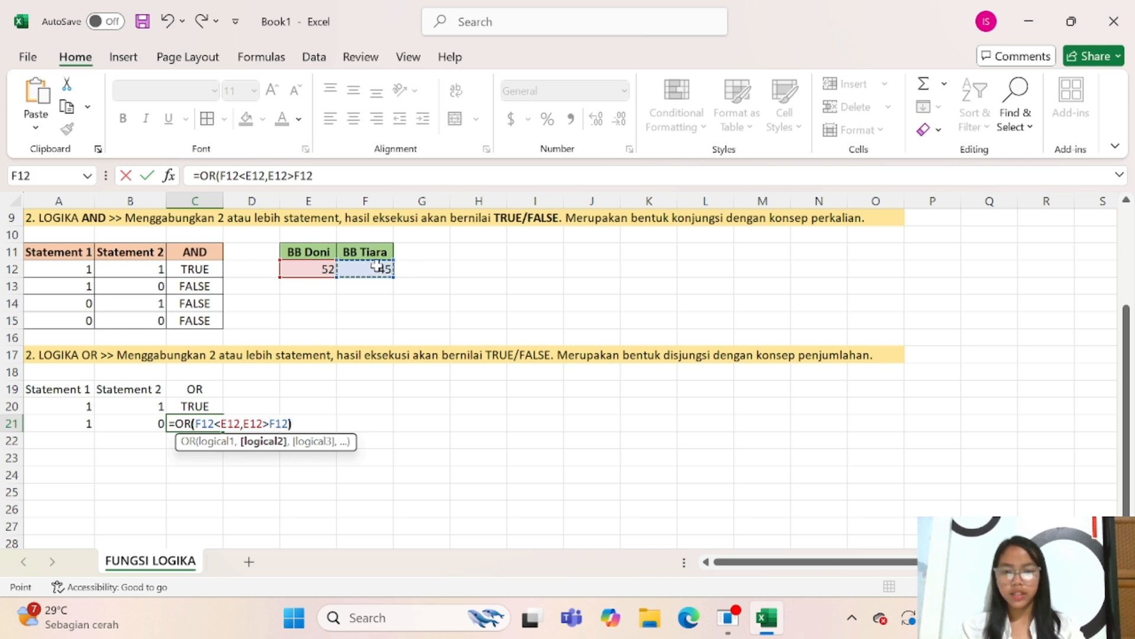
pyautogui.write(')')
pyautogui.press('Return')
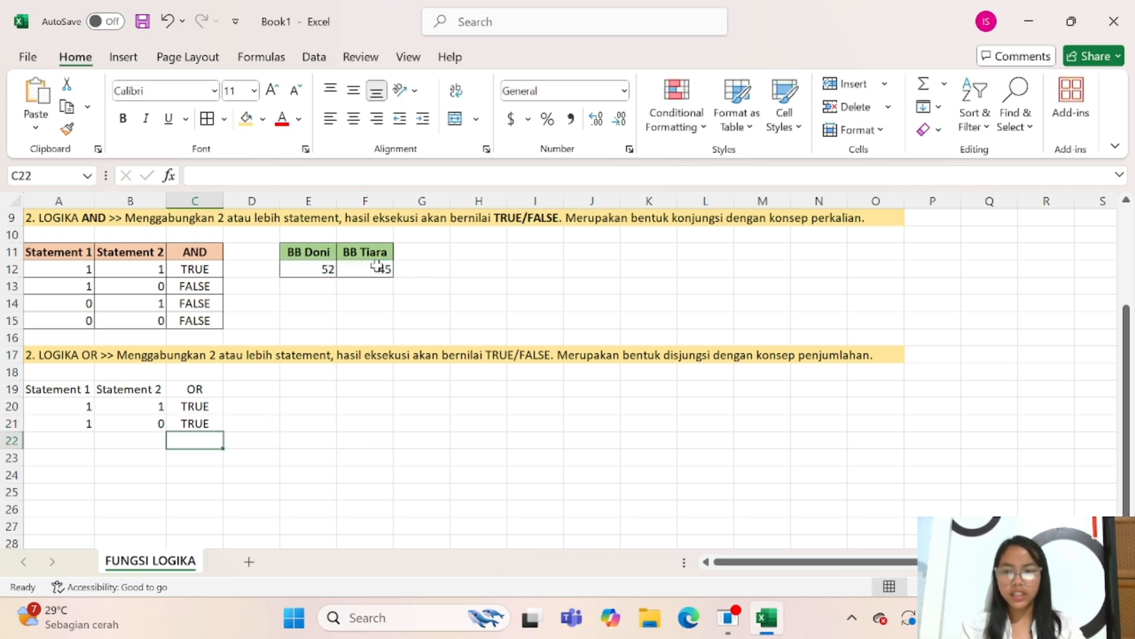
# Step: Fill the third OR truth table row with 0 in A22 and 1 in B22
pyautogui.click(77, 438)
pyautogui.write('0')
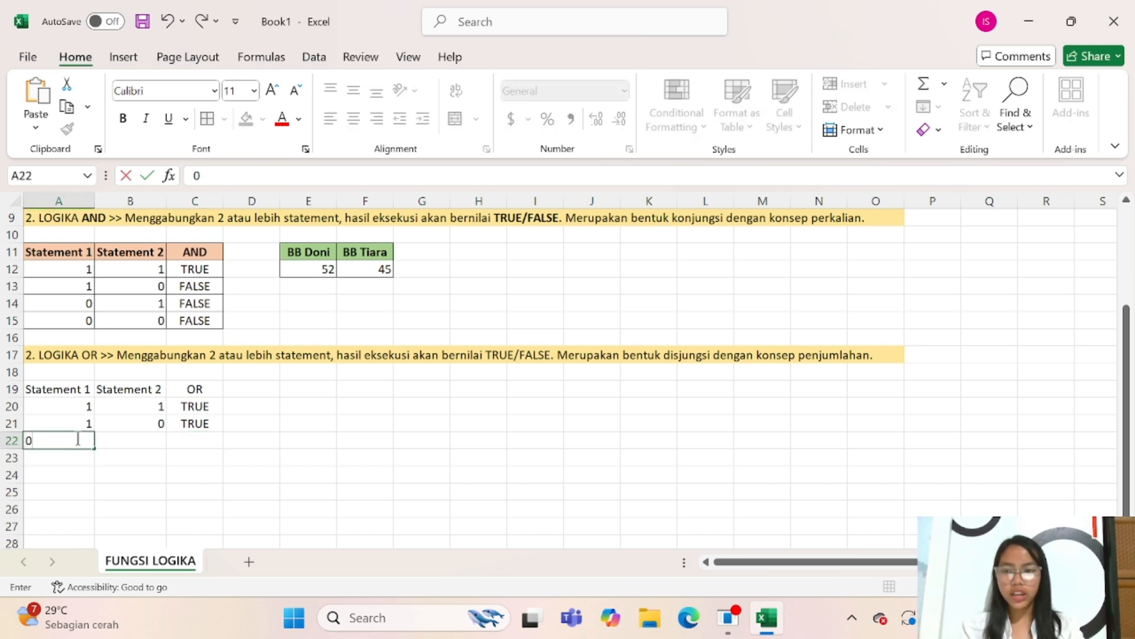
pyautogui.press('Tab')
pyautogui.write('1')
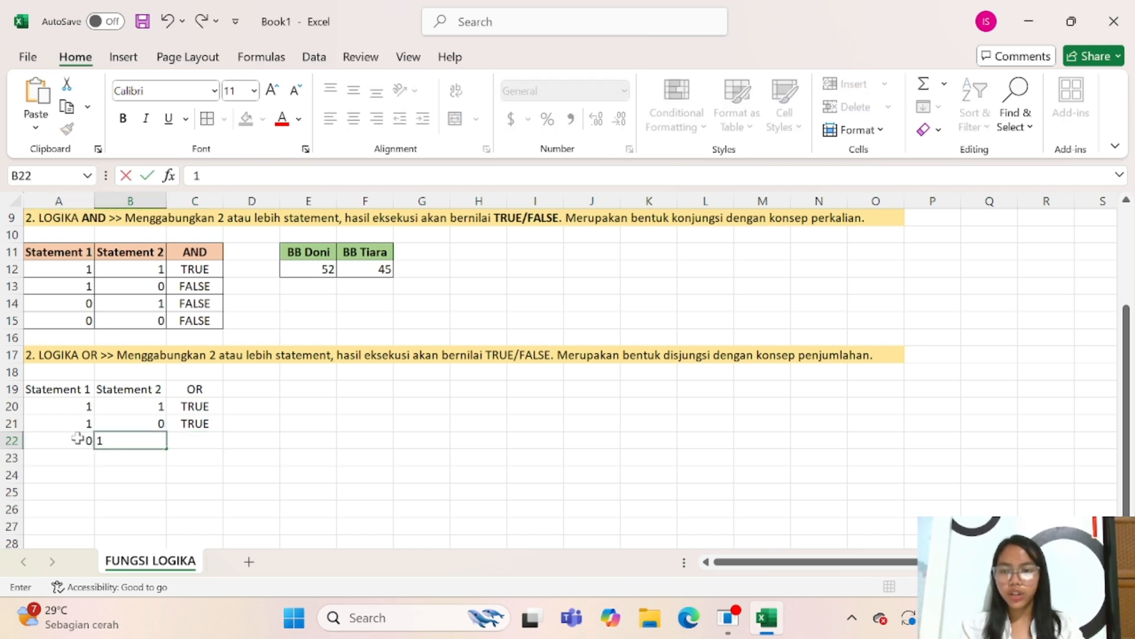
pyautogui.press('Tab')
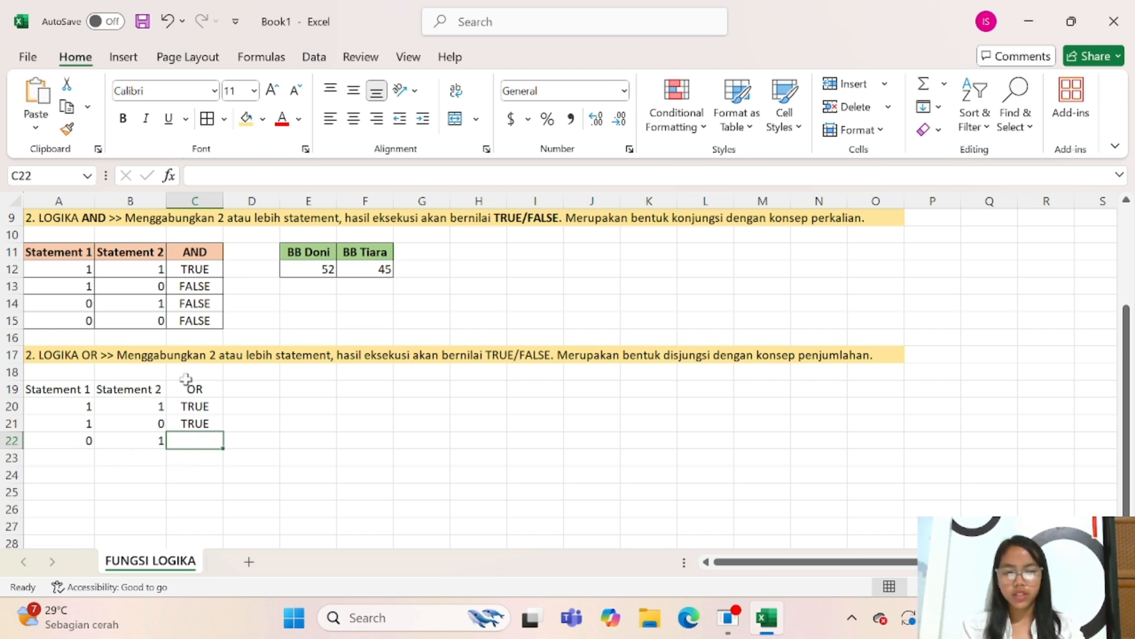
# Step: Enter the formula =OR(E12>F12,F12<E12) in cell C22, comparing the weights BB Doni and BB Tiara
pyautogui.write('=OR')
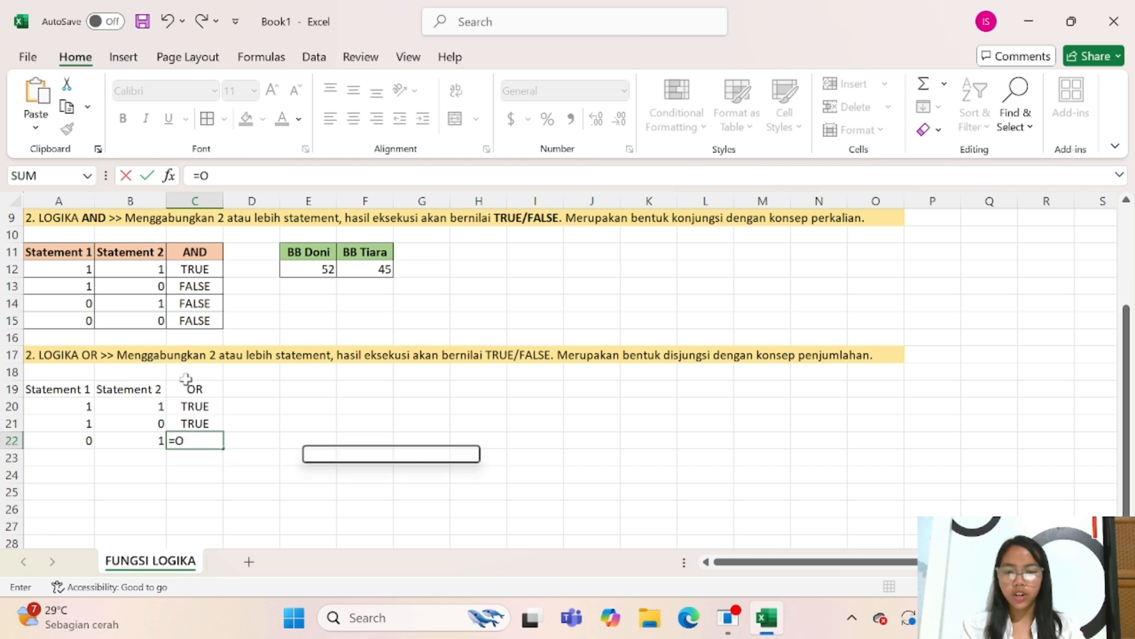
pyautogui.click(308, 270)
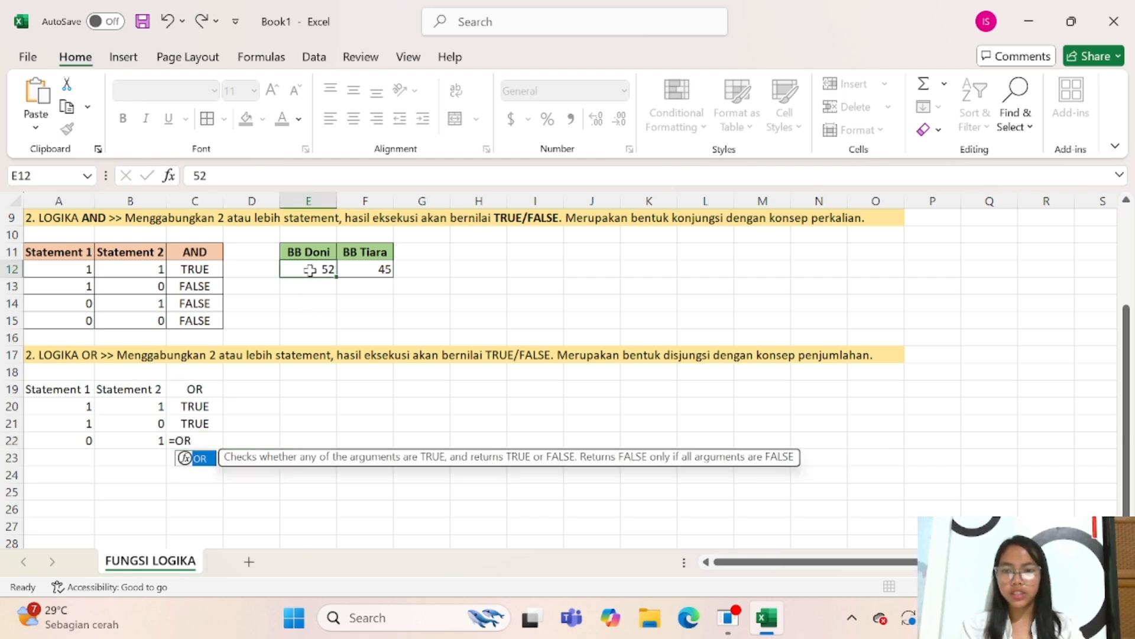
pyautogui.click(195, 438)
pyautogui.click(232, 172)
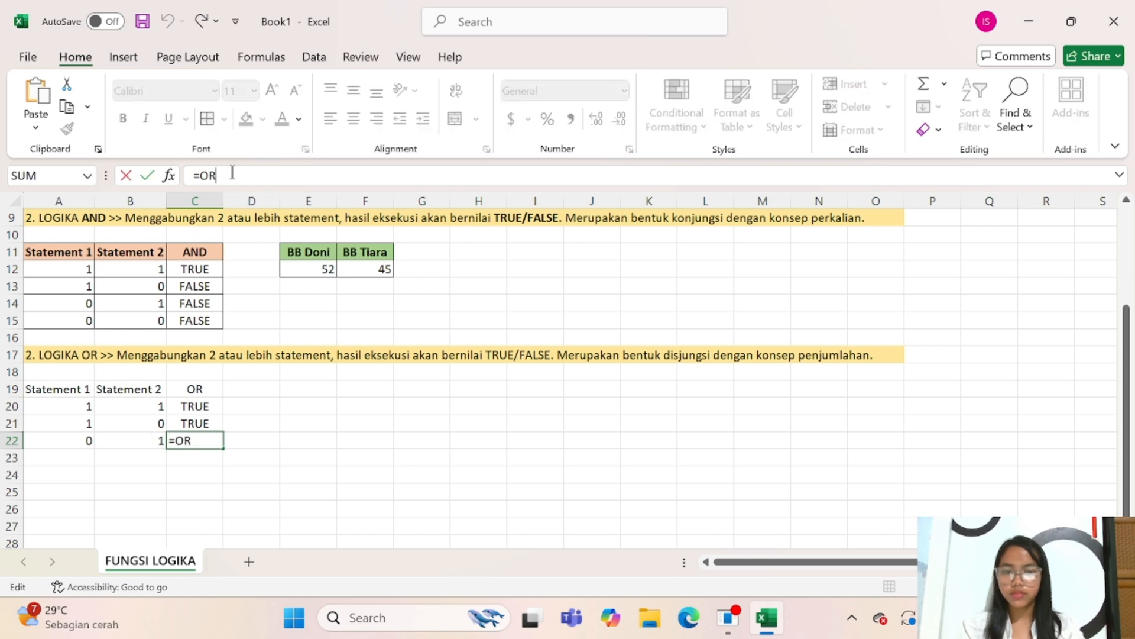
pyautogui.press('BackSpace')
pyautogui.write('R')
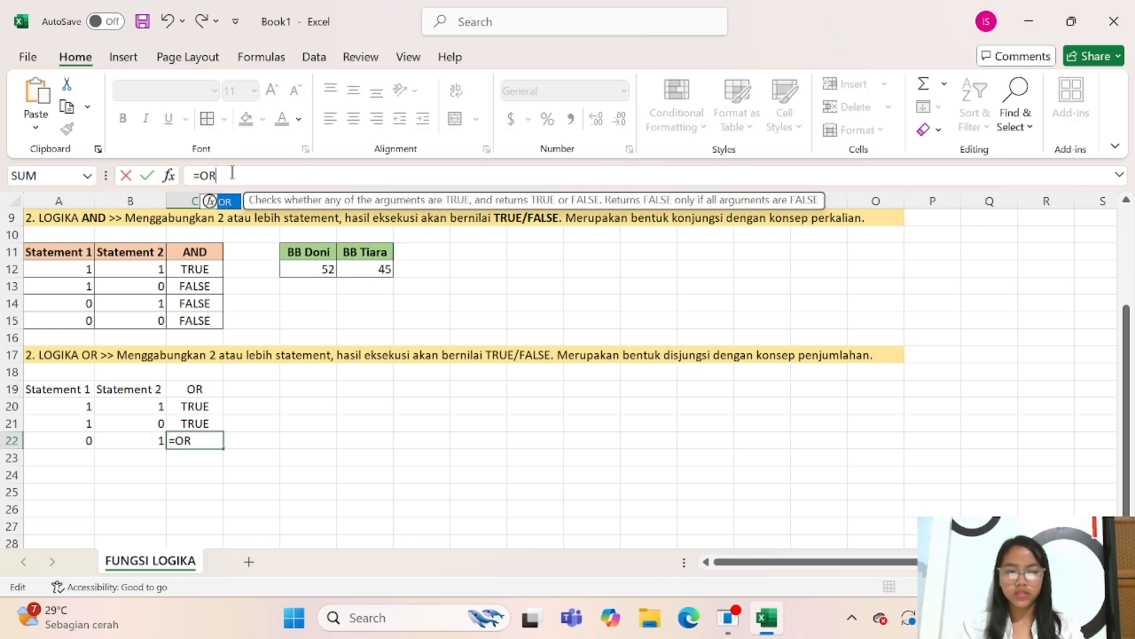
pyautogui.write('(')
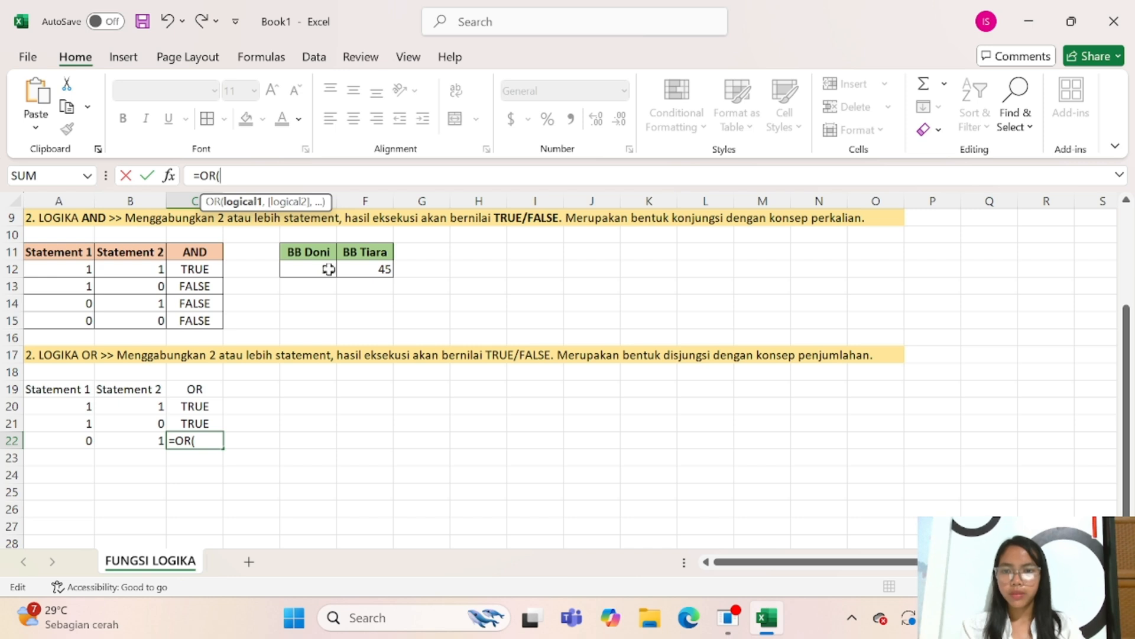
pyautogui.click(327, 268)
pyautogui.write('>')
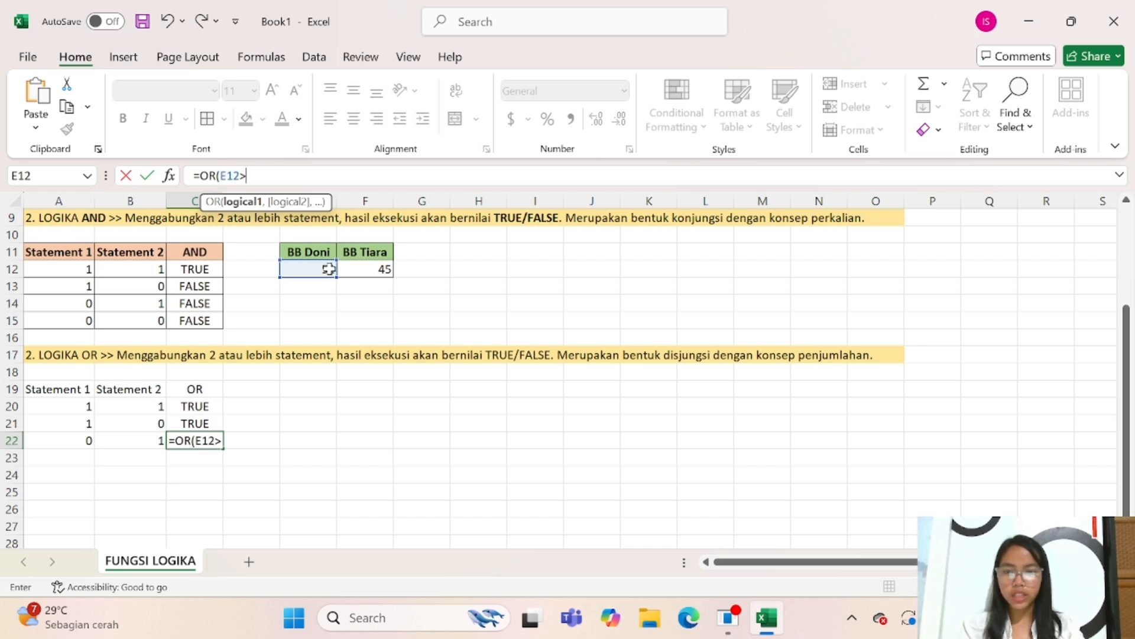
pyautogui.click(362, 267)
pyautogui.write(',')
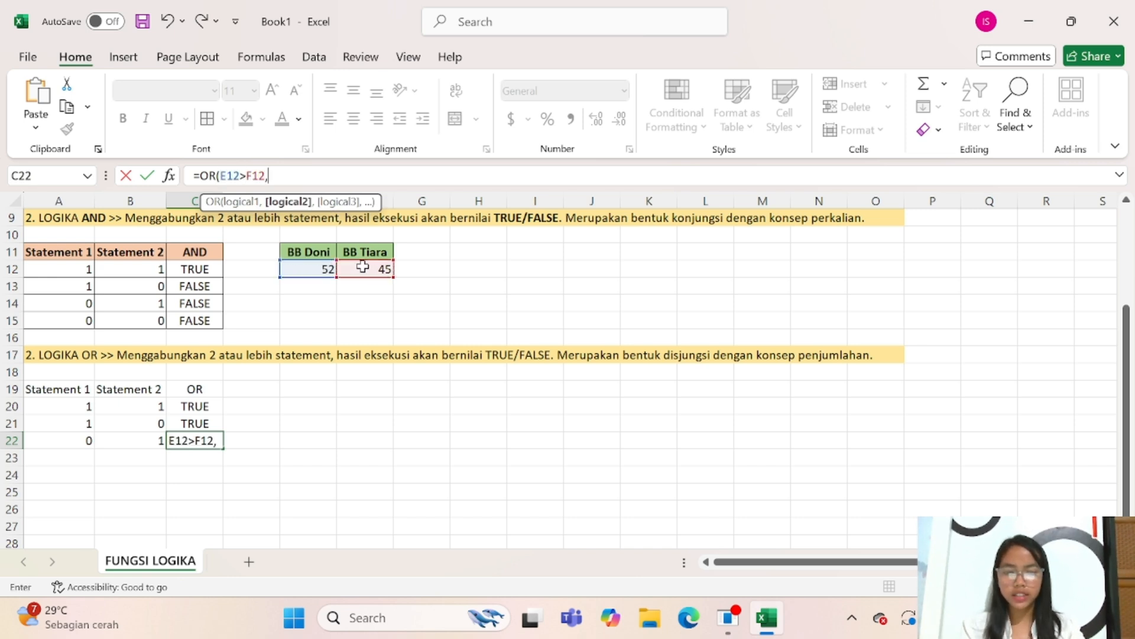
pyautogui.click(363, 268)
pyautogui.write('<')
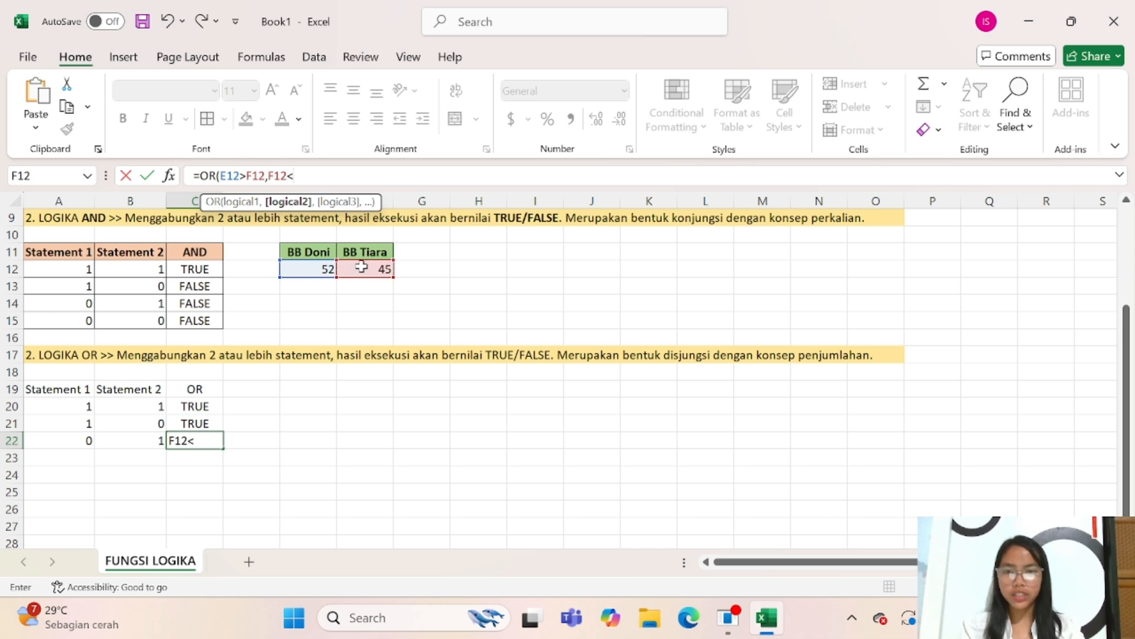
pyautogui.click(321, 270)
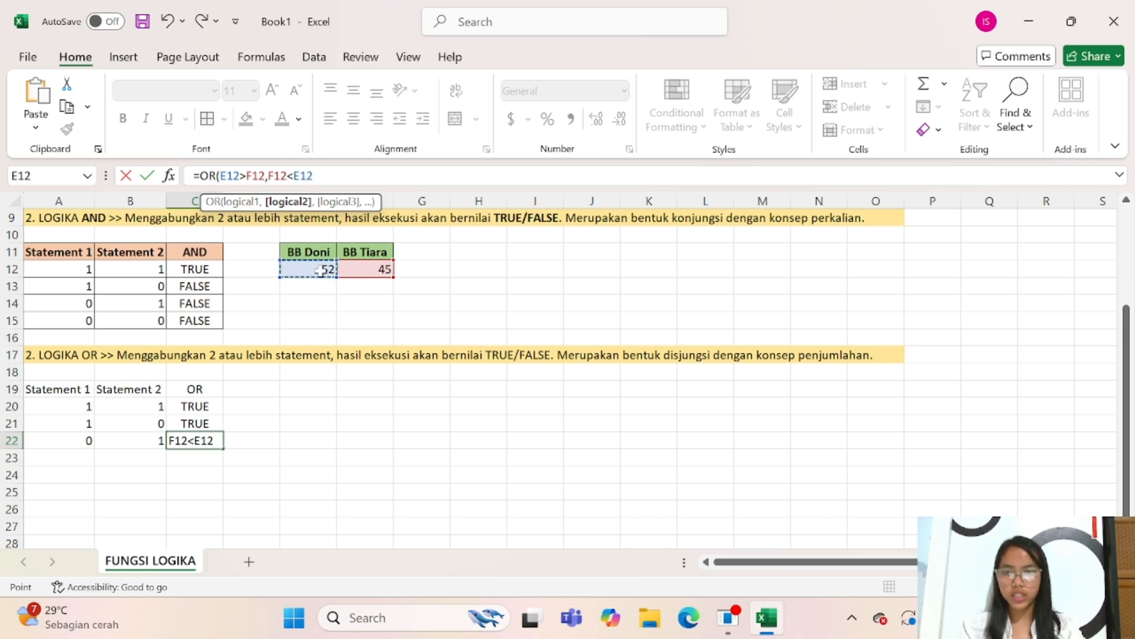
pyautogui.write(')')
pyautogui.press('Return')
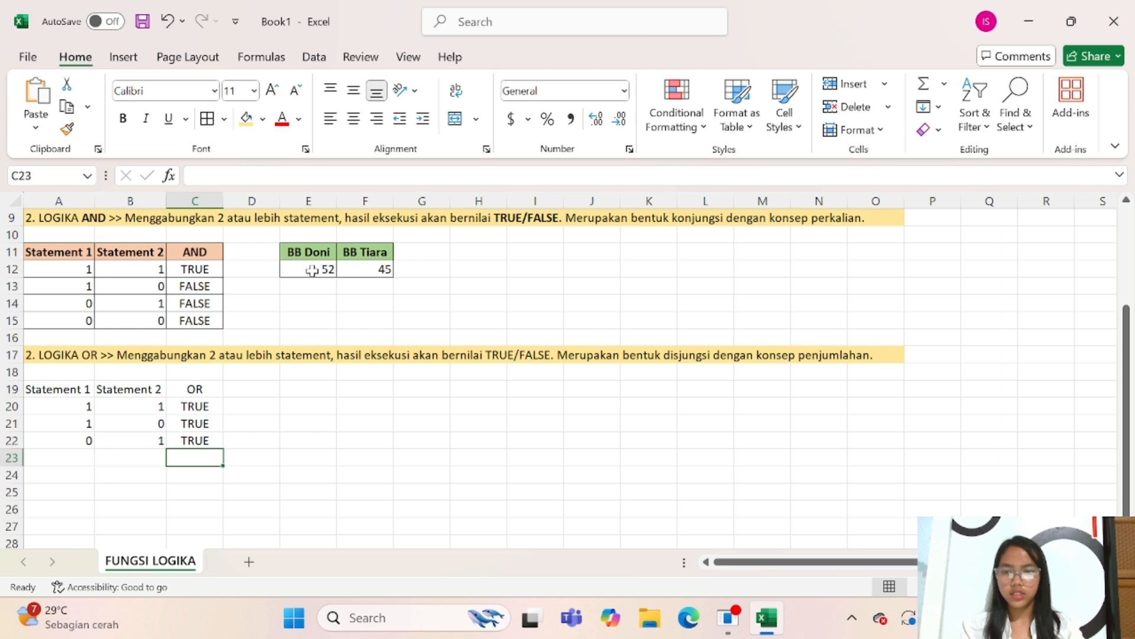
# Step: Fill the fourth OR truth table row with 0 in A23 and 0 in B23, and start a formula in C23
pyautogui.click(47, 456)
pyautogui.write('0')
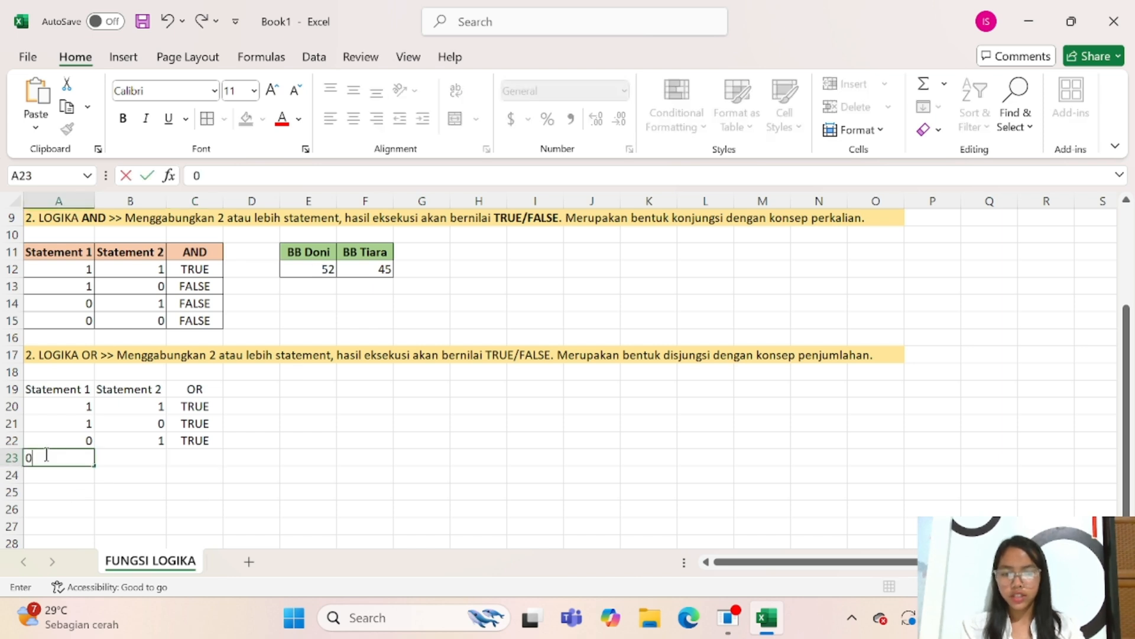
pyautogui.press('Tab')
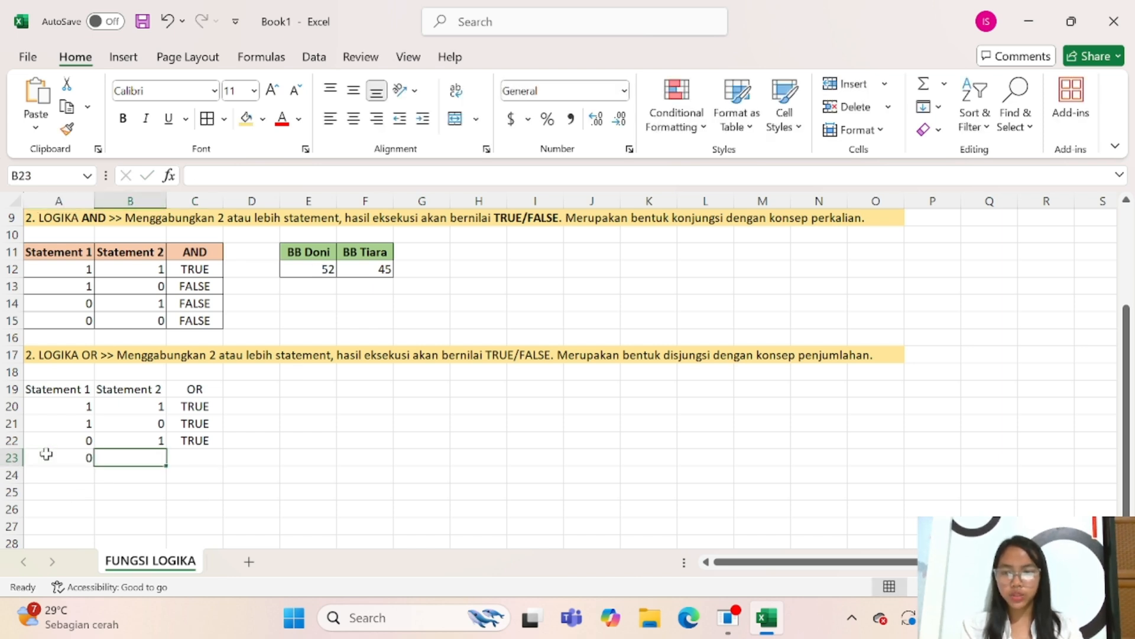
pyautogui.write('0')
pyautogui.press('Tab')
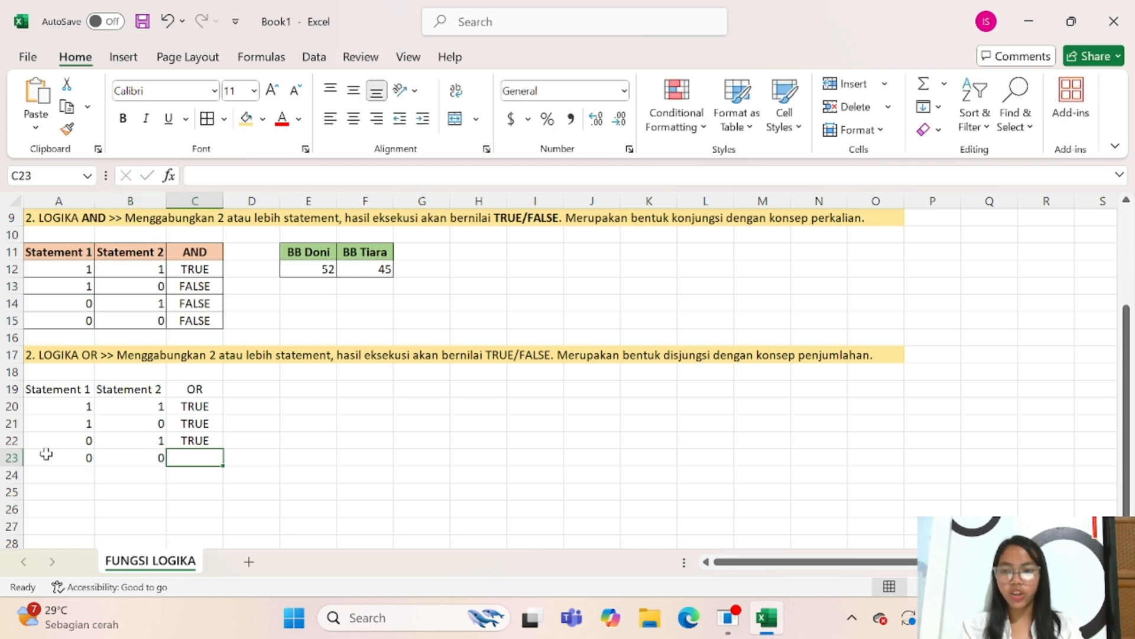
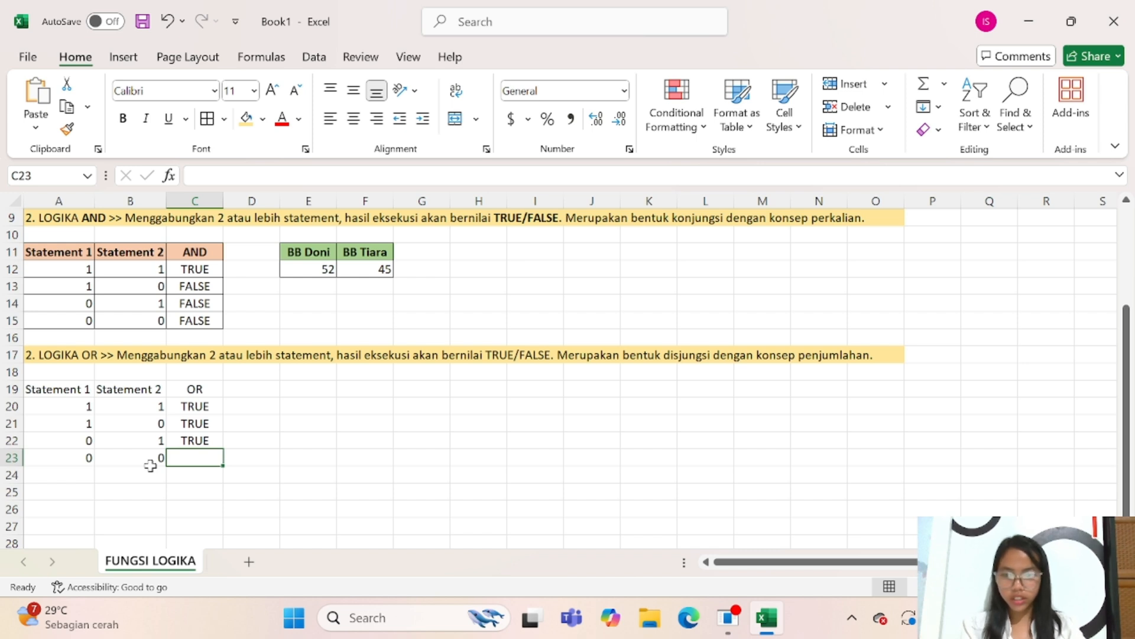
pyautogui.write('=')
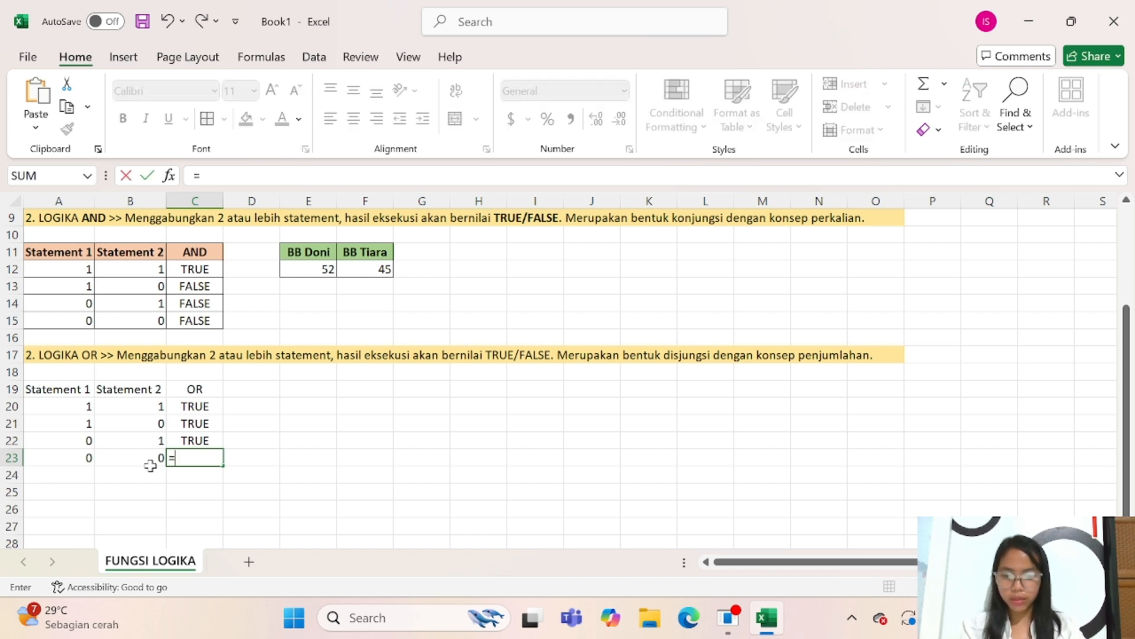
pyautogui.write('FA')
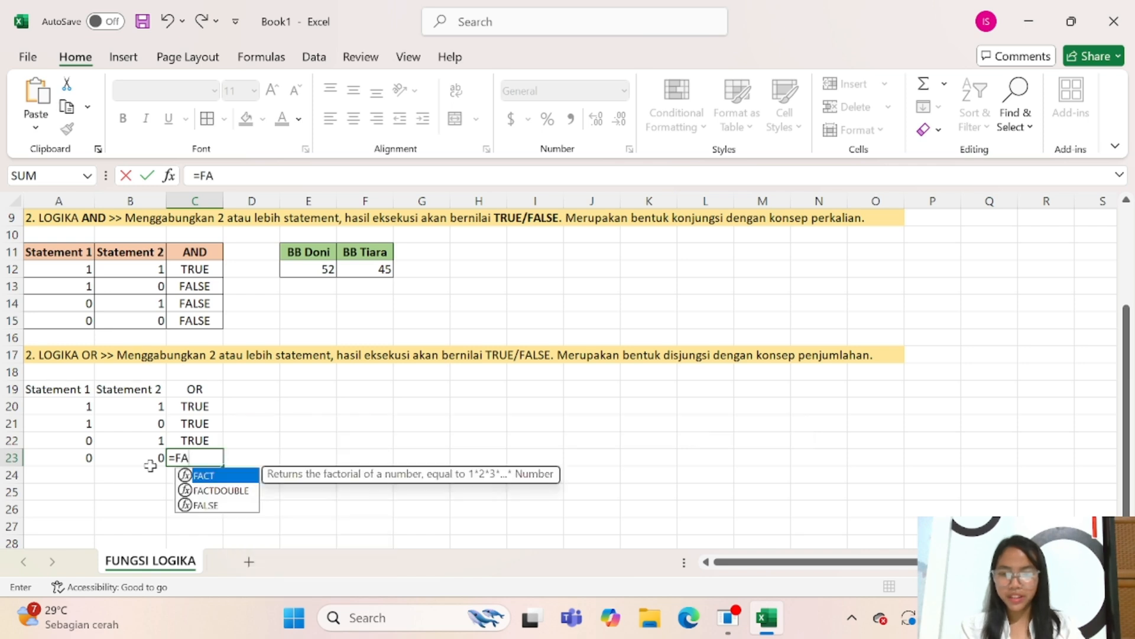
pyautogui.press('Escape')
pyautogui.press('BackSpace')
pyautogui.press('BackSpace')
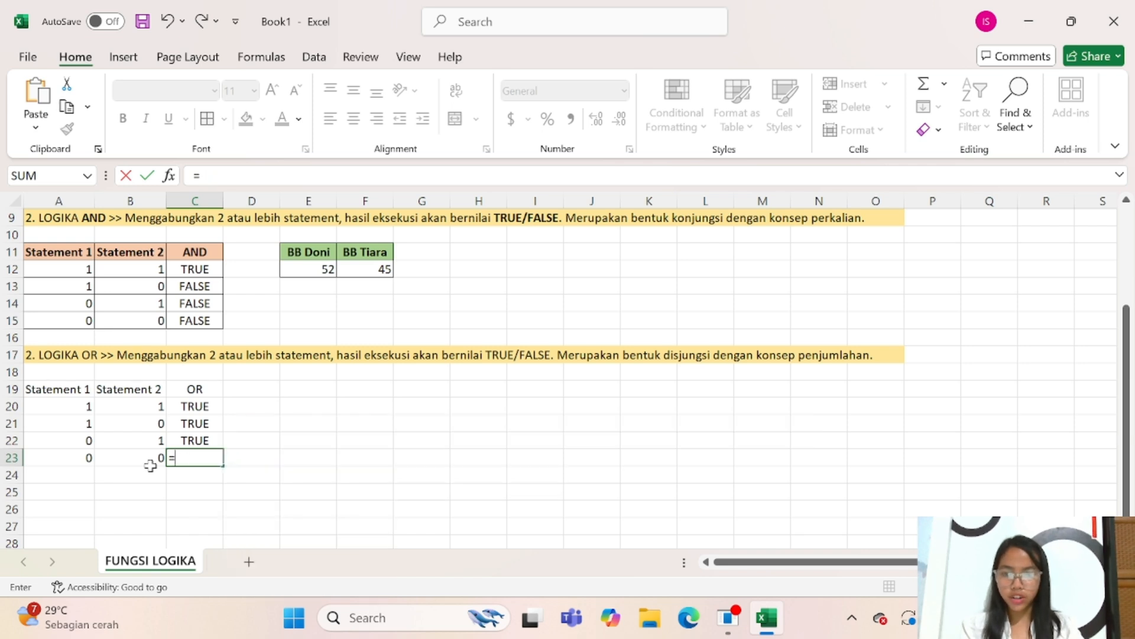
# Step: Complete the formula in cell C23 as =OR(E12<F12,F12>E12)
pyautogui.write('OR(')
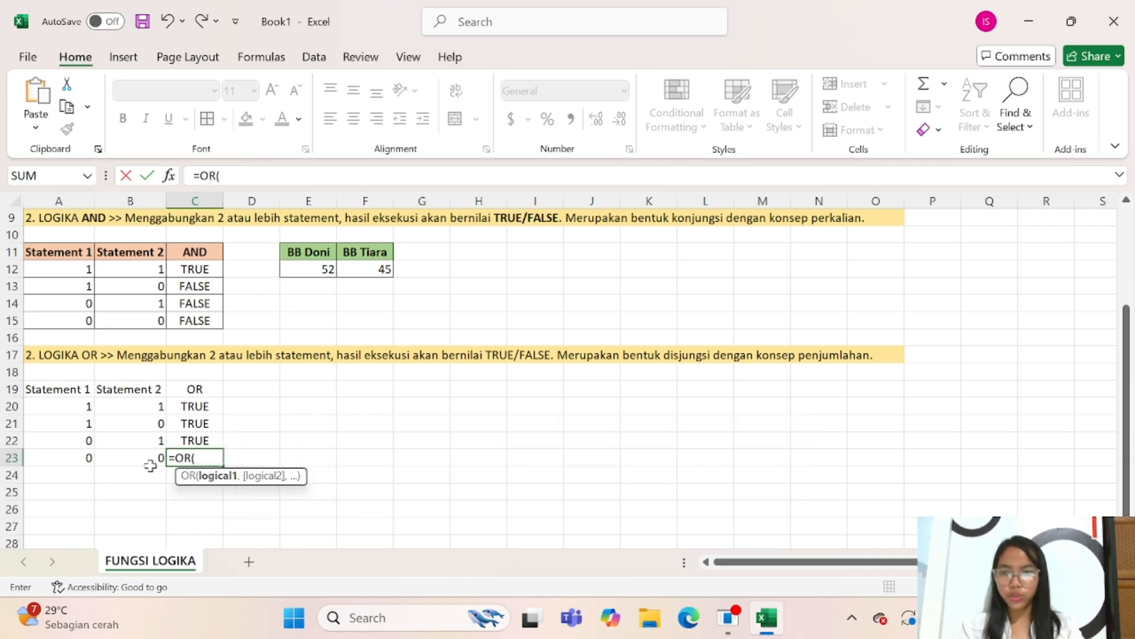
pyautogui.click(328, 267)
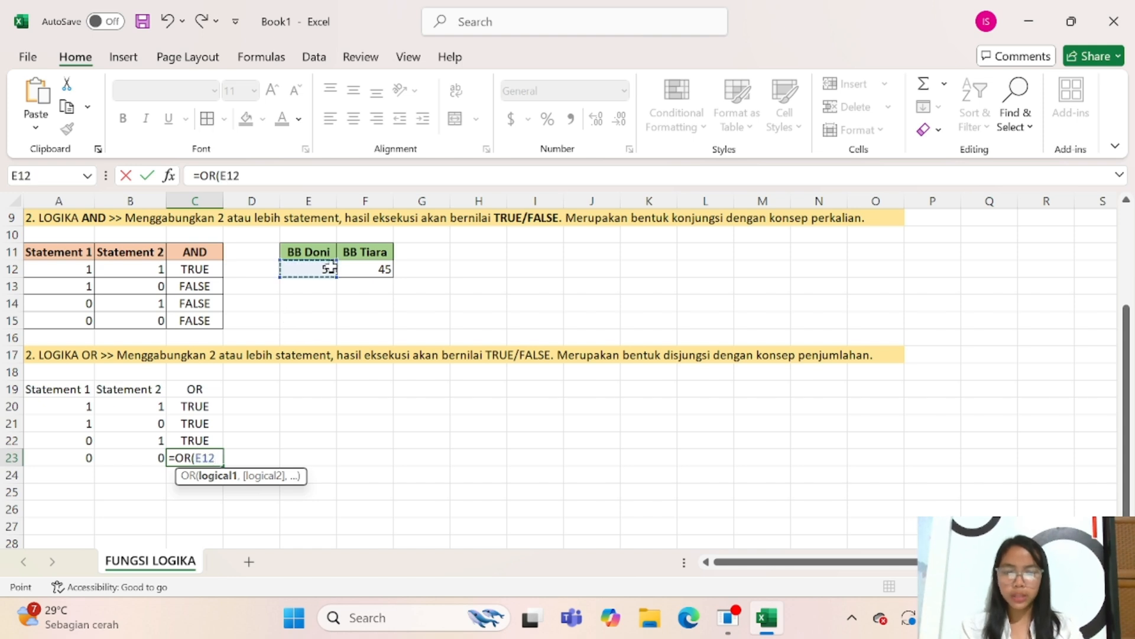
pyautogui.write('<')
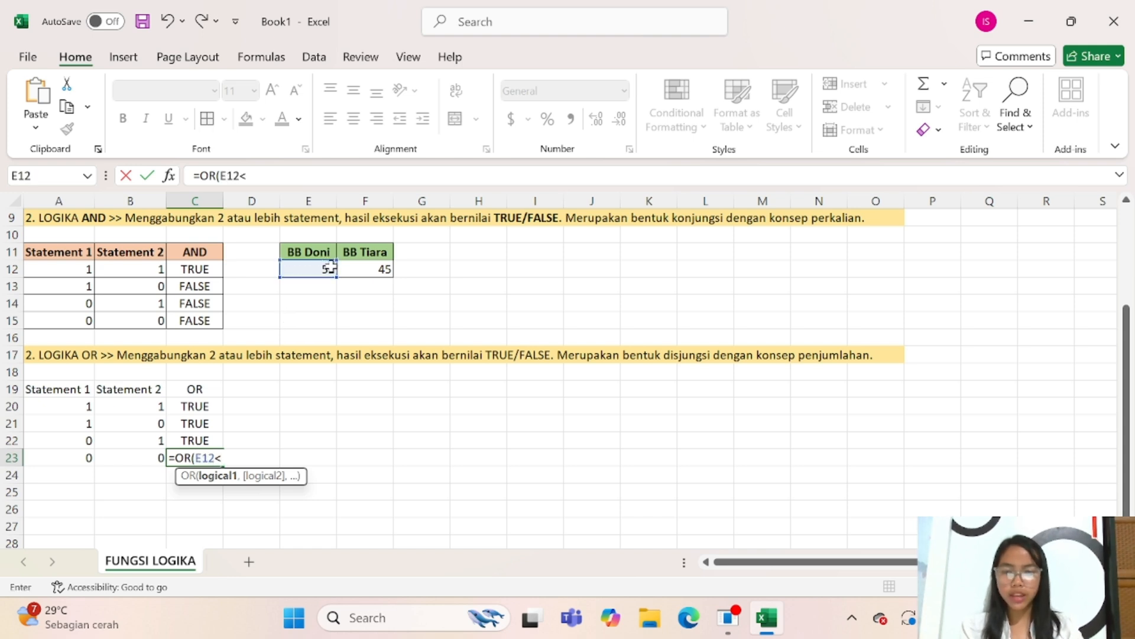
pyautogui.click(381, 266)
pyautogui.write(',')
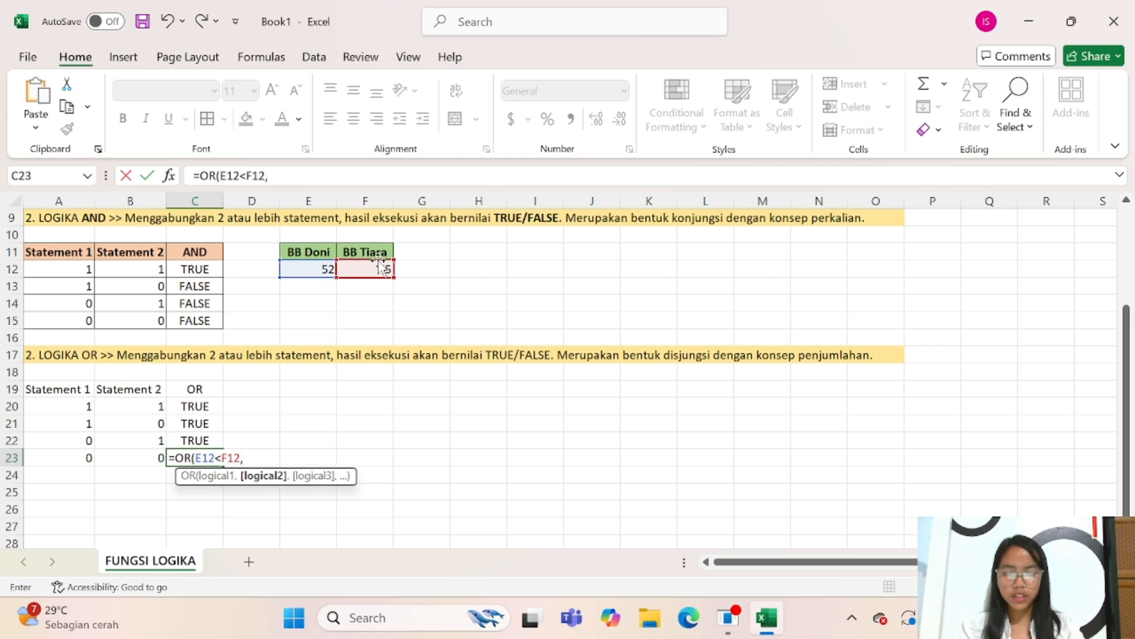
pyautogui.click(378, 270)
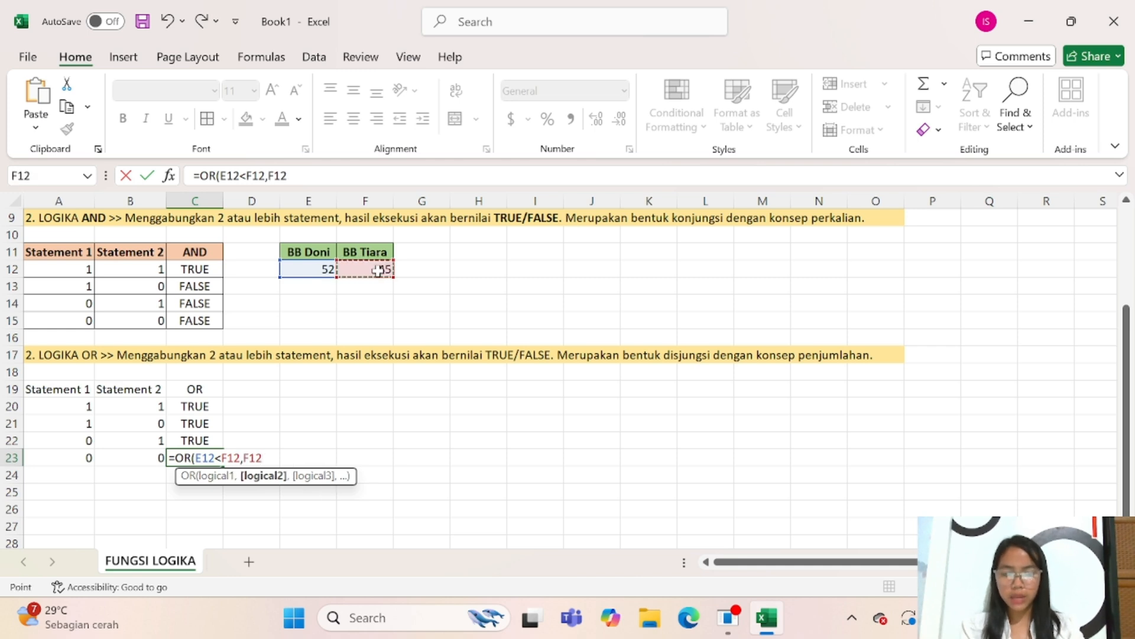
pyautogui.write('>')
pyautogui.click(303, 266)
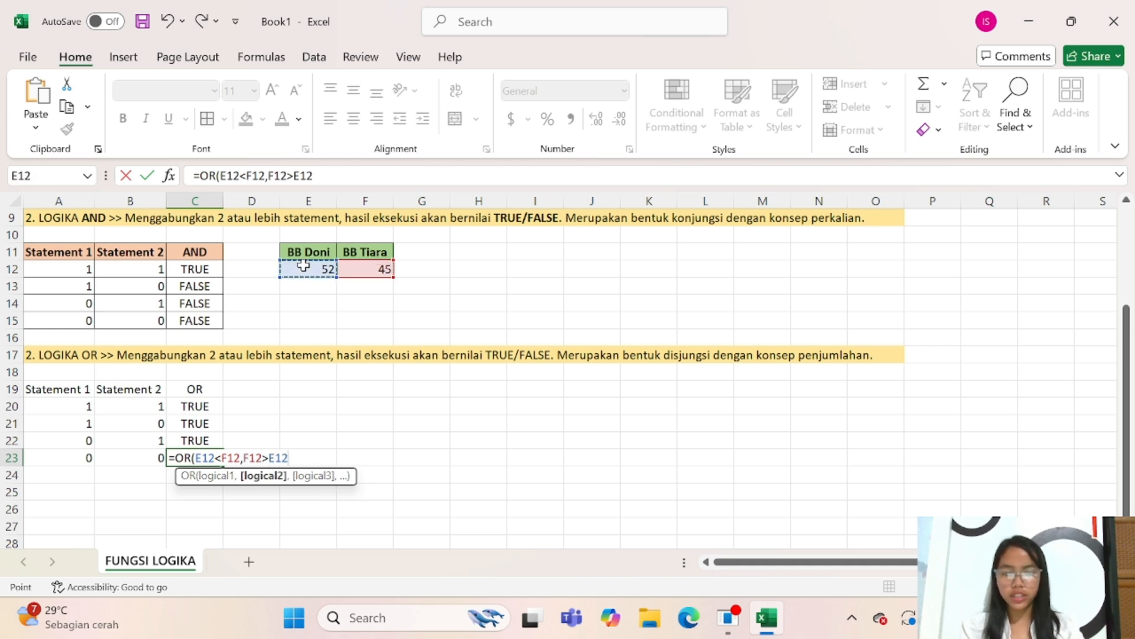
pyautogui.write(')')
pyautogui.press('Return')
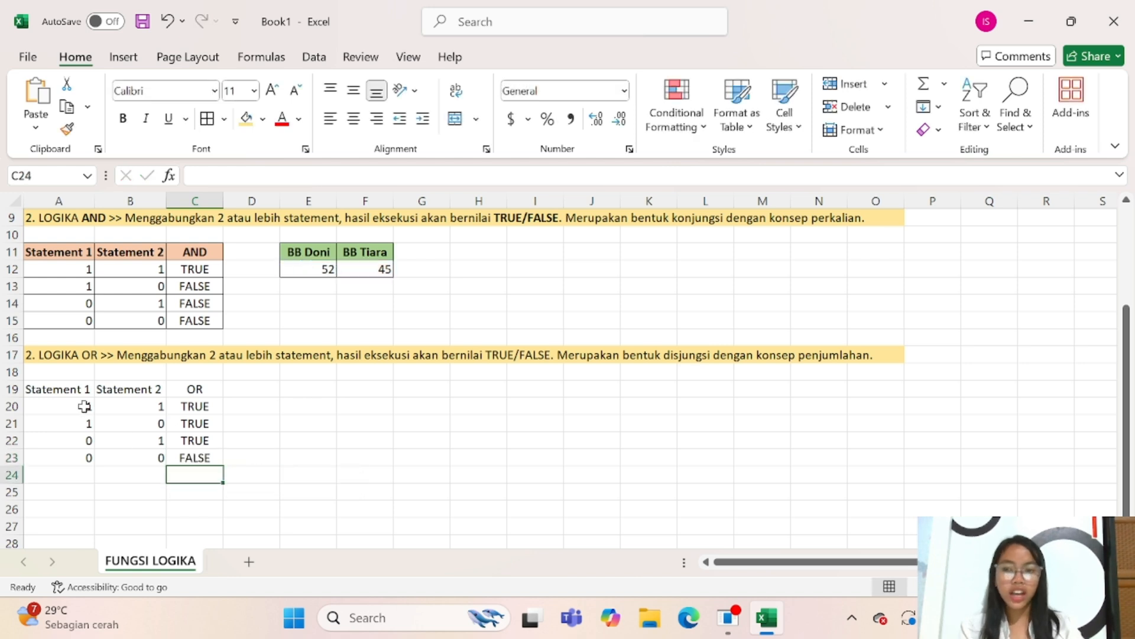
# Step: Add borders to the OR truth table A19:C23 and fill its header row A19:C19 with the light orange of the AND table header
pyautogui.moveTo(37, 385); pyautogui.dragTo(198, 460)
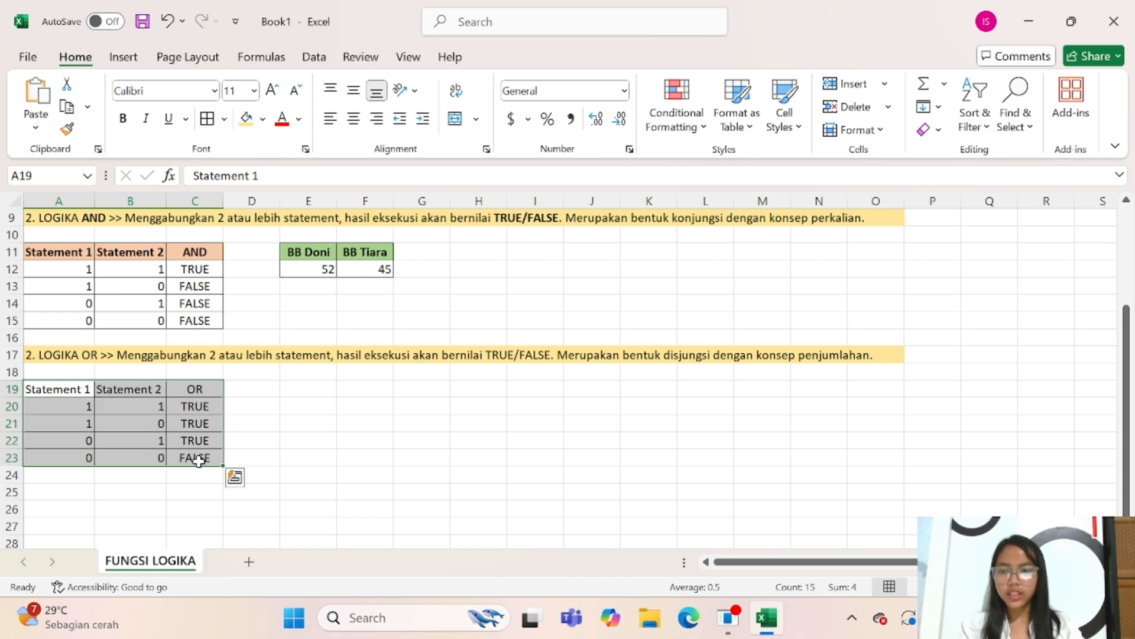
pyautogui.click(177, 423)
pyautogui.click(70, 390)
pyautogui.moveTo(69, 391); pyautogui.dragTo(195, 390)
pyautogui.click(263, 120)
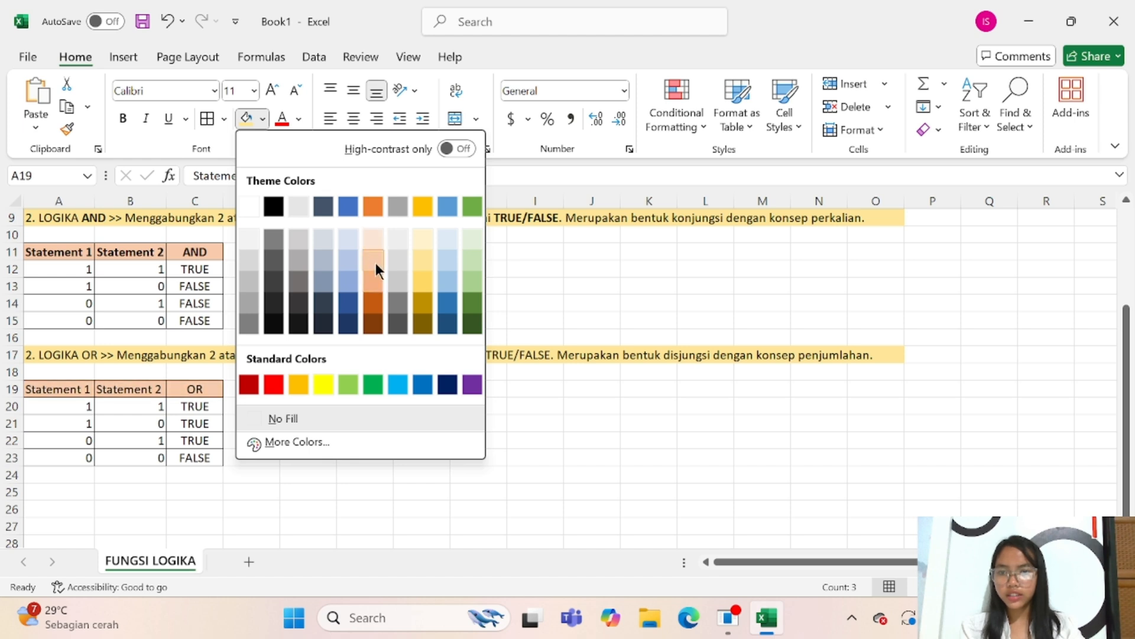
pyautogui.click(375, 263)
pyautogui.click(421, 388)
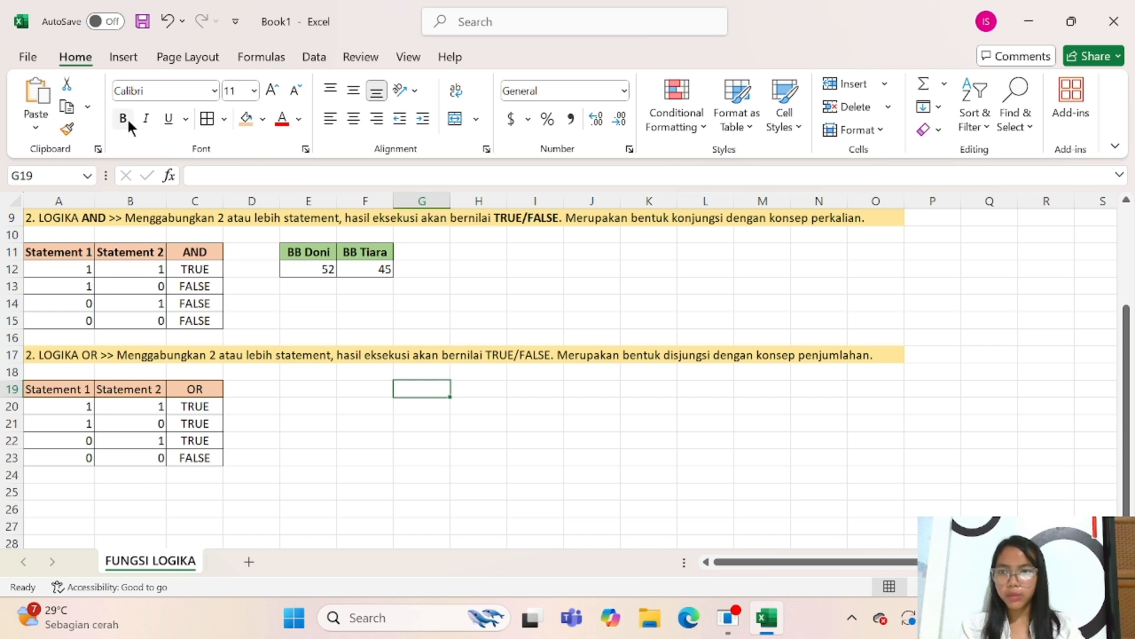
# Step: Make the OR truth table header cells A19:C19 bold
pyautogui.moveTo(88, 389); pyautogui.dragTo(223, 393)
pyautogui.click(219, 388)
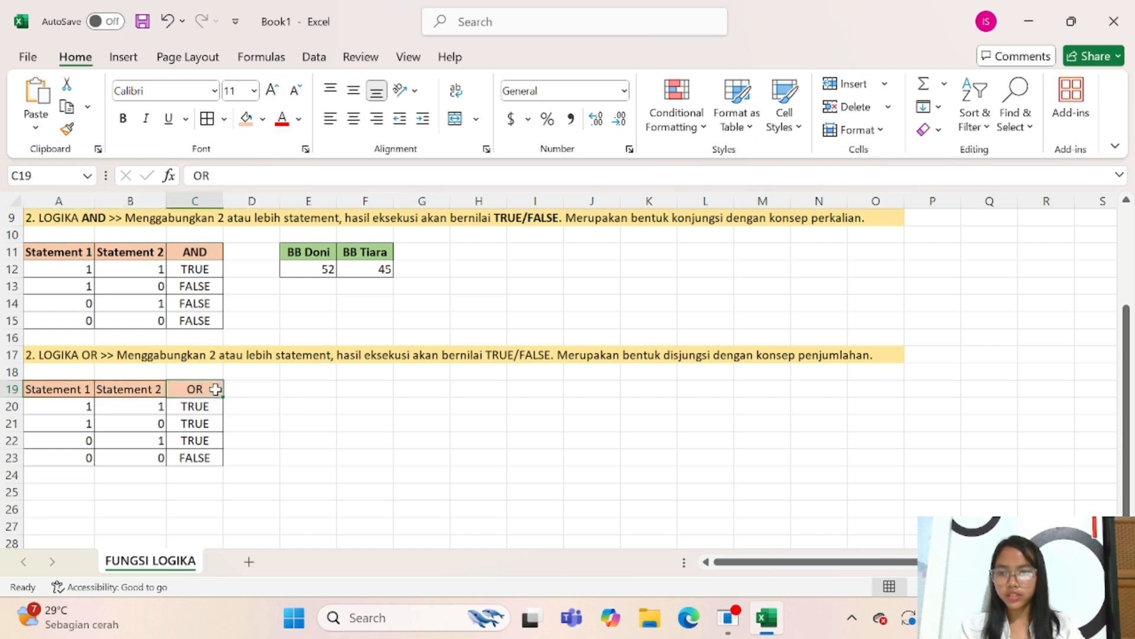
pyautogui.moveTo(72, 396); pyautogui.dragTo(201, 390)
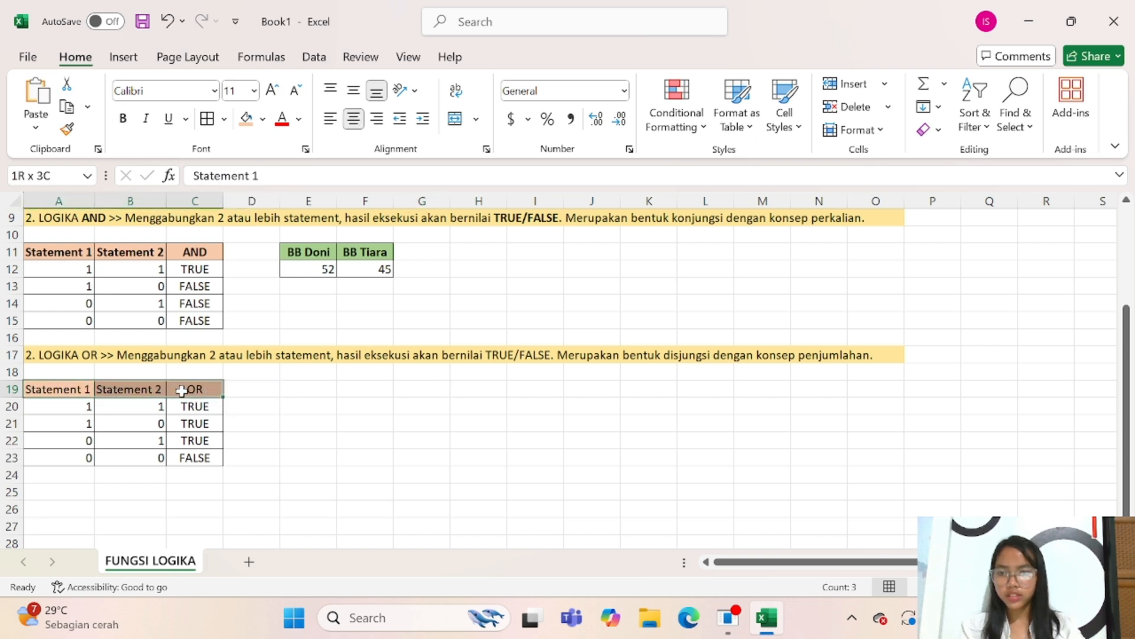
pyautogui.click(116, 117)
pyautogui.moveTo(1128, 342); pyautogui.dragTo(1127, 343)
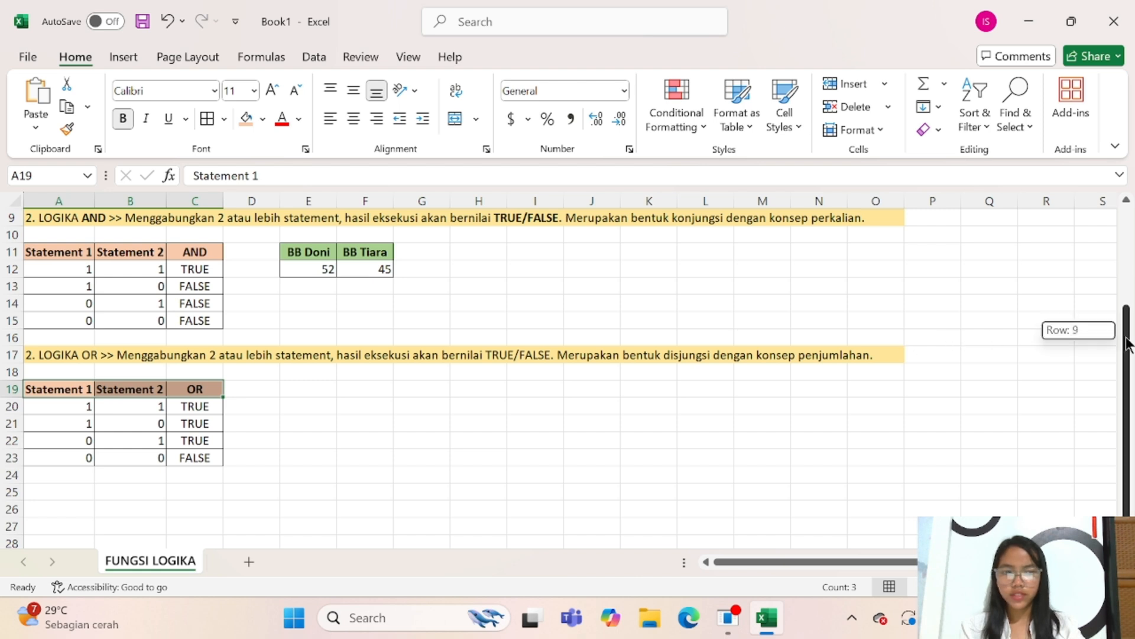
# Step: Delete the number 2 at the start of the LOGIKA OR heading in cell A17
pyautogui.click(44, 494)
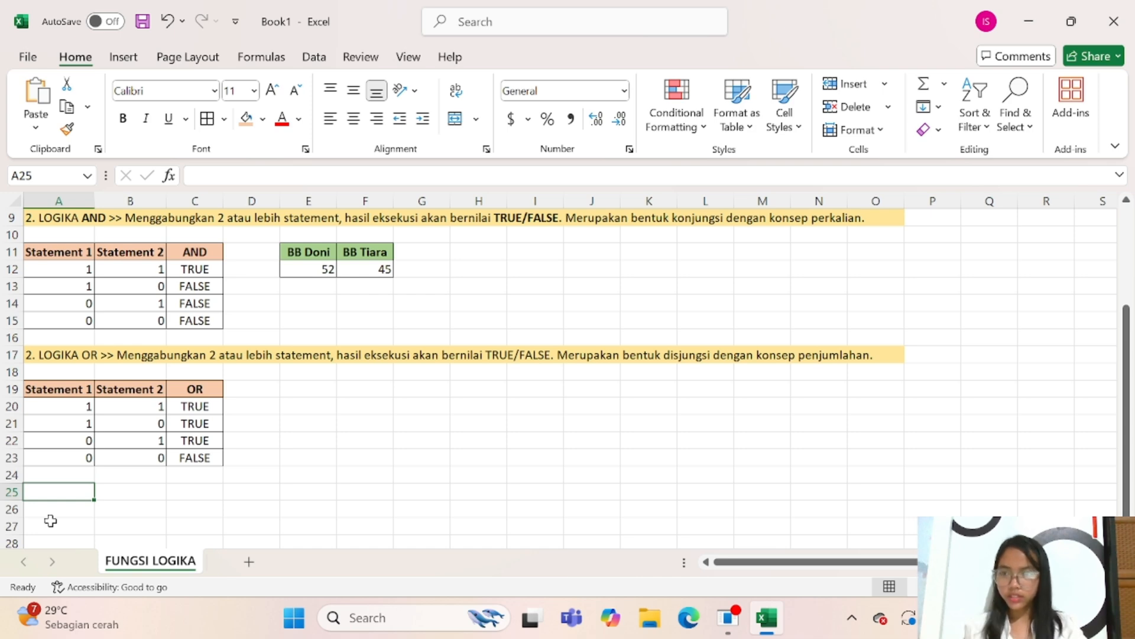
pyautogui.scroll(2, 85, 356)
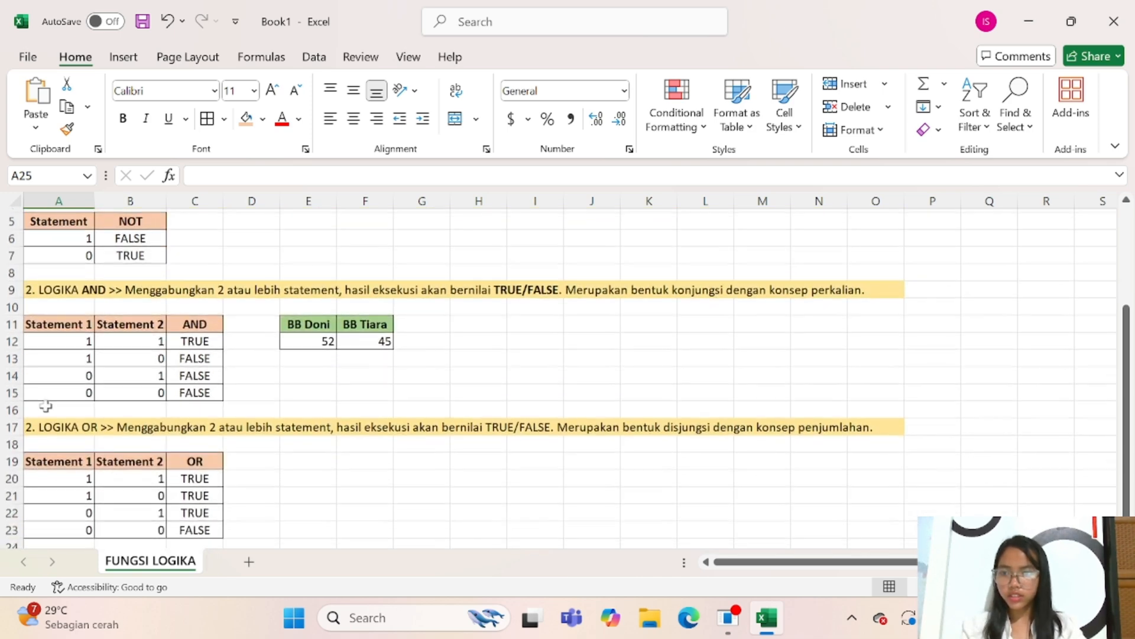
pyautogui.click(32, 438)
pyautogui.click(30, 423)
pyautogui.click(30, 412)
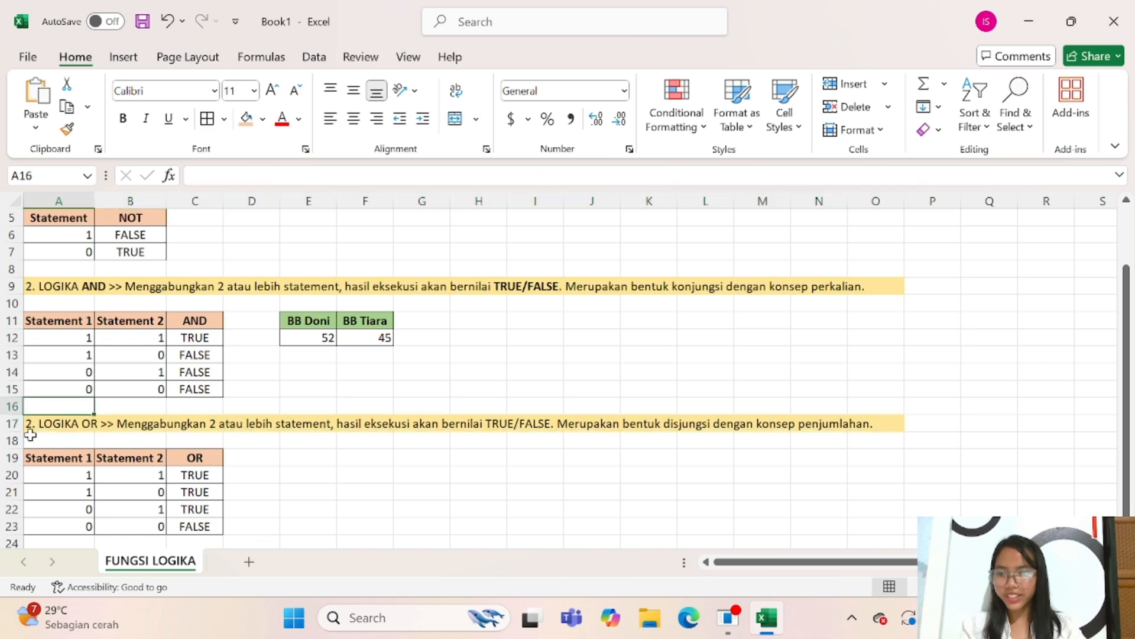
pyautogui.click(29, 426)
pyautogui.doubleClick(30, 426)
pyautogui.press('Delete')
pyautogui.press('Delete')
pyautogui.press('Delete')
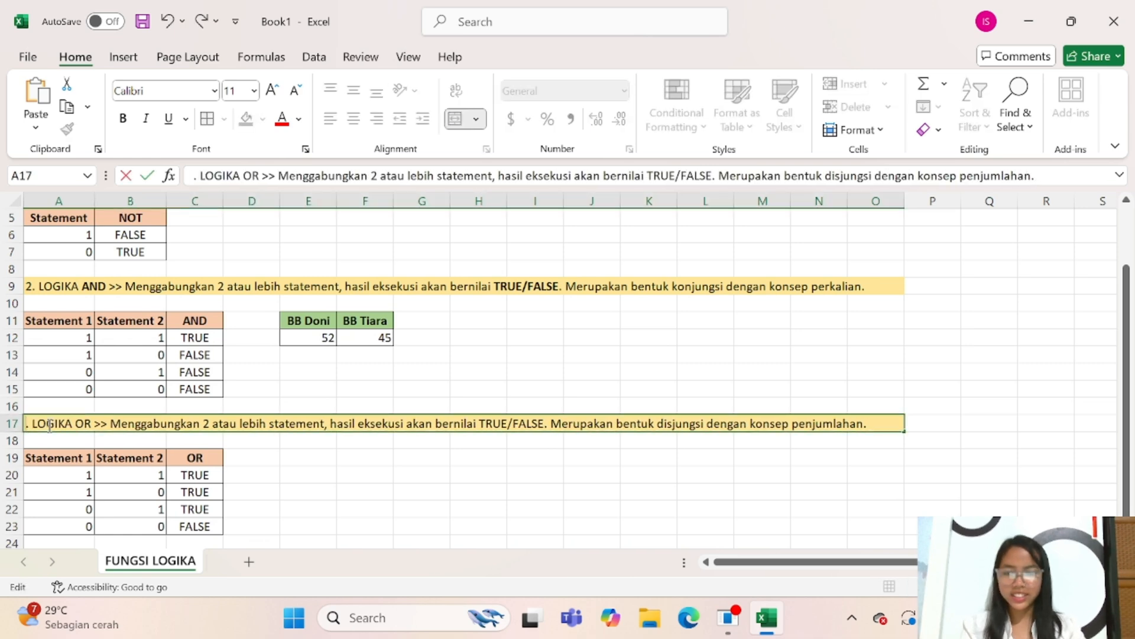
# Step: Number the LOGIKA OR heading in row 17 with "3." and commit the entry
pyautogui.write('3.')
pyautogui.scroll(-5, 719, 328)
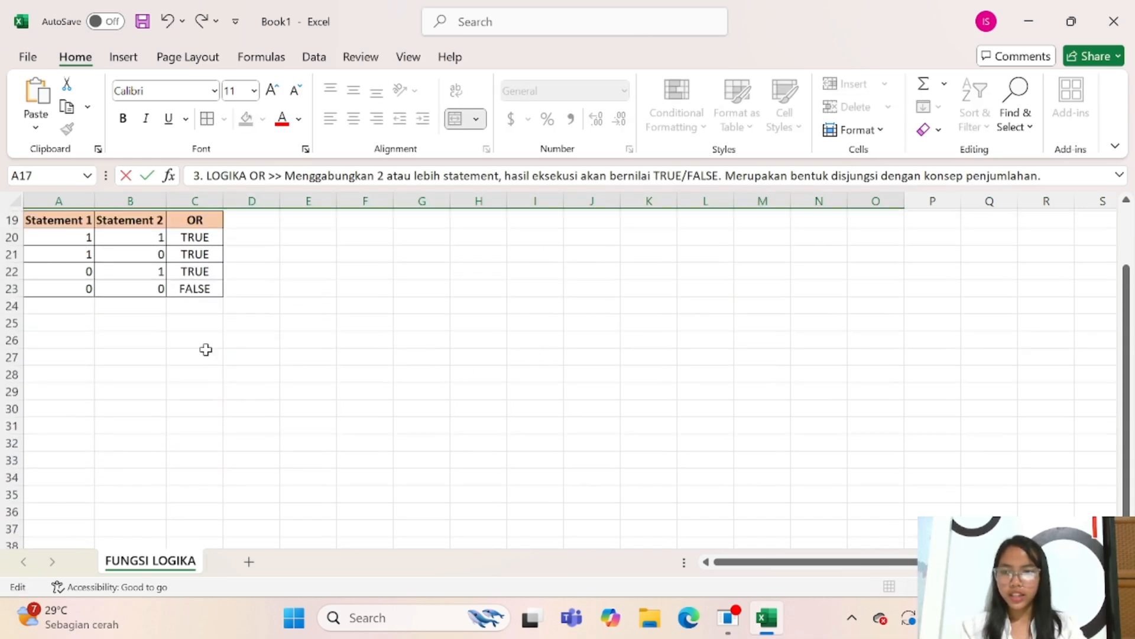
pyautogui.click(60, 323)
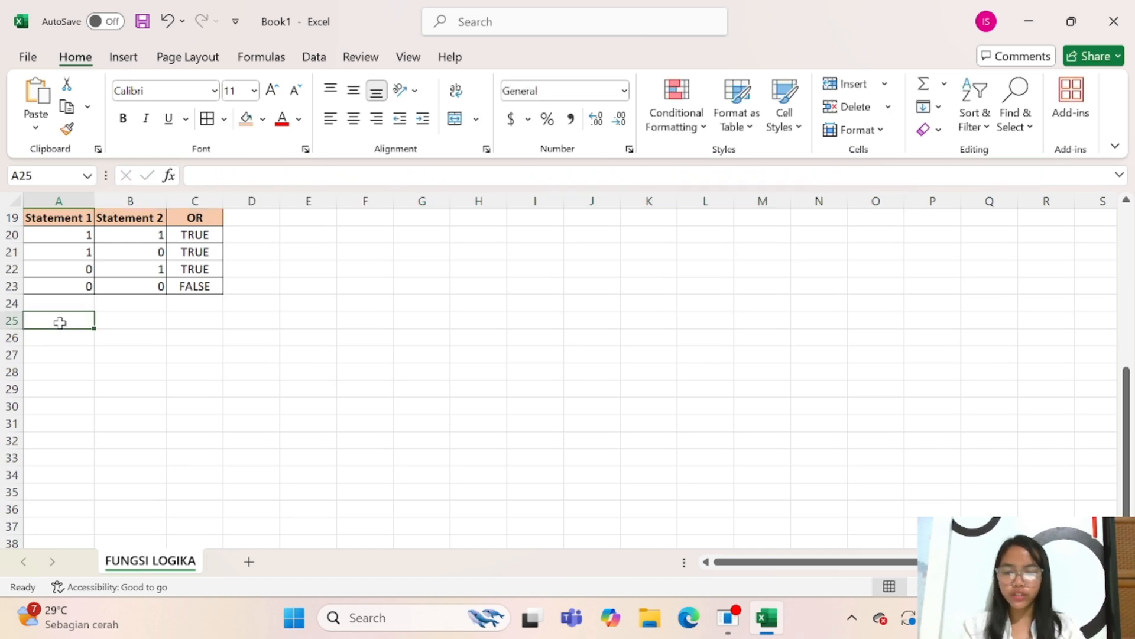
# Step: Enter the heading "4. LOGIKA IF" in cell A25, below the OR truth table
pyautogui.scroll(2, 60, 323)
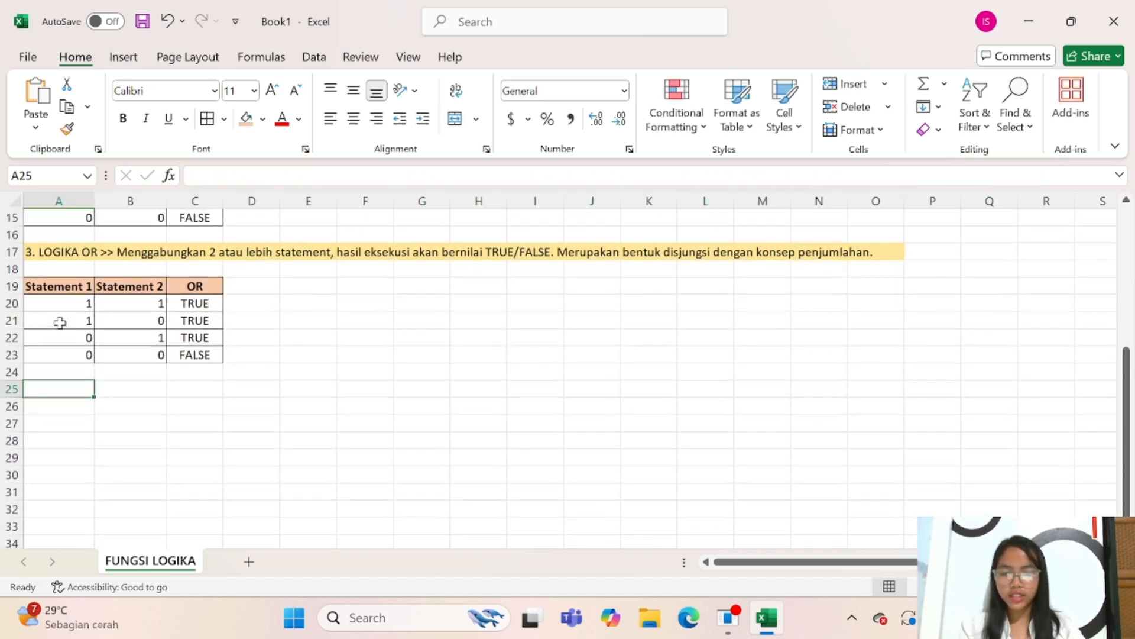
pyautogui.write('LOGIKA')
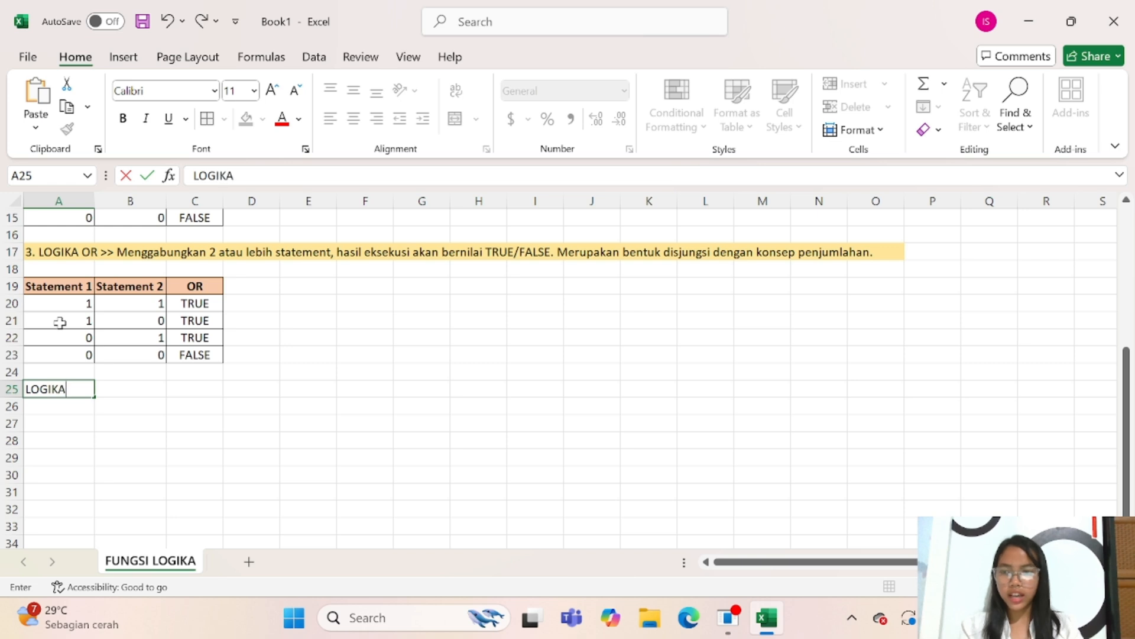
pyautogui.write(' IF')
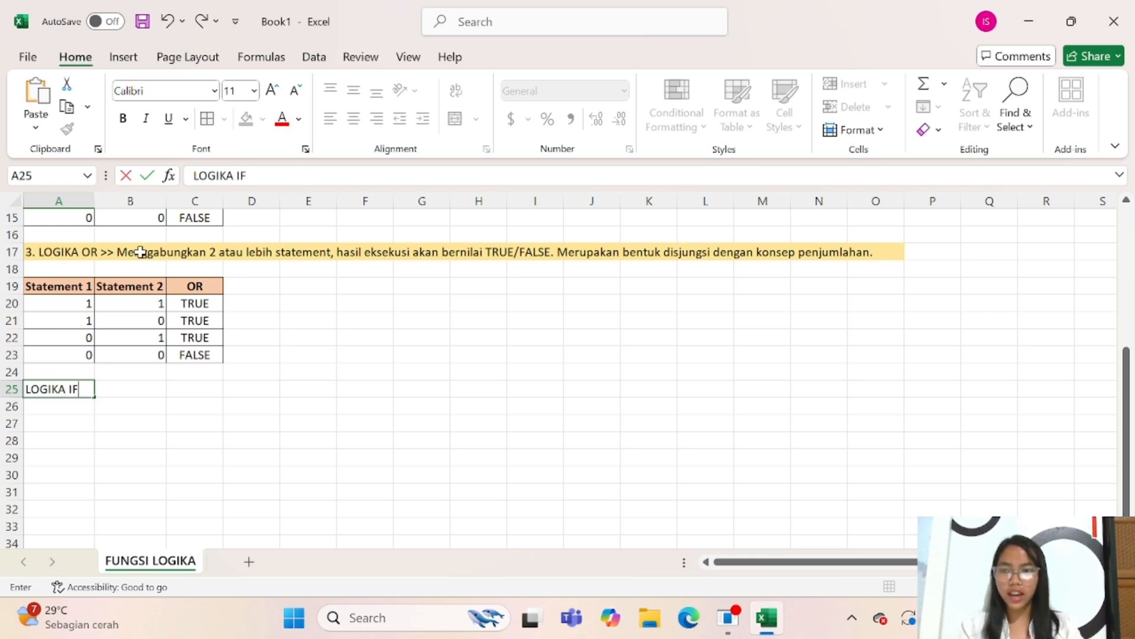
pyautogui.click(197, 175)
pyautogui.write('4.')
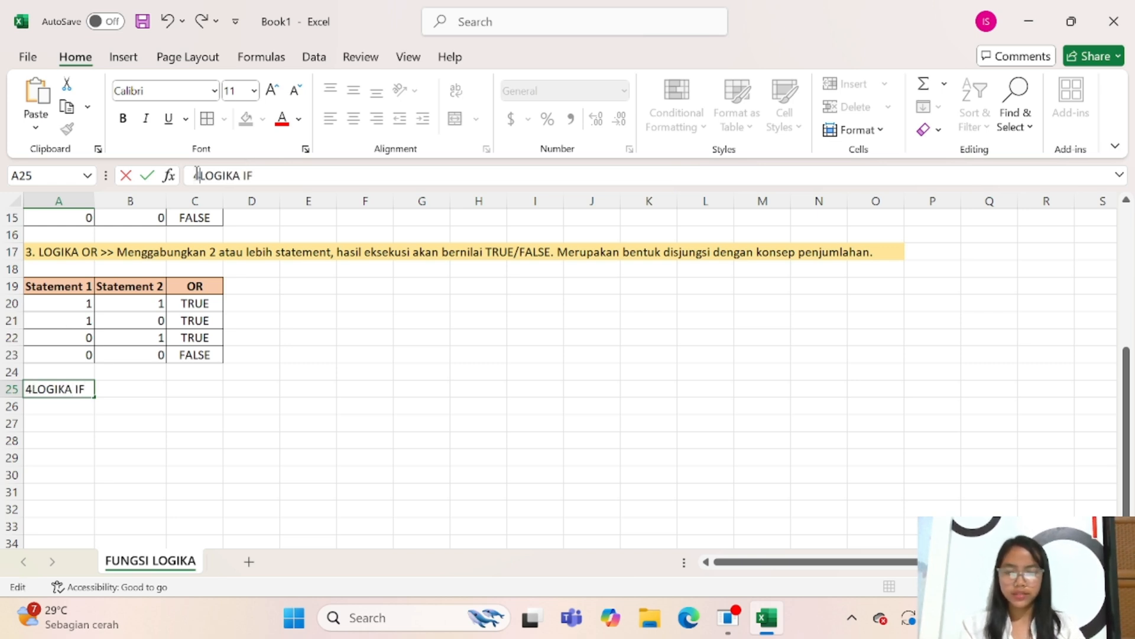
# Step: Make the word "IF" in the A25 heading bold and add ">>" after it, separated by a space
pyautogui.doubleClick(251, 175)
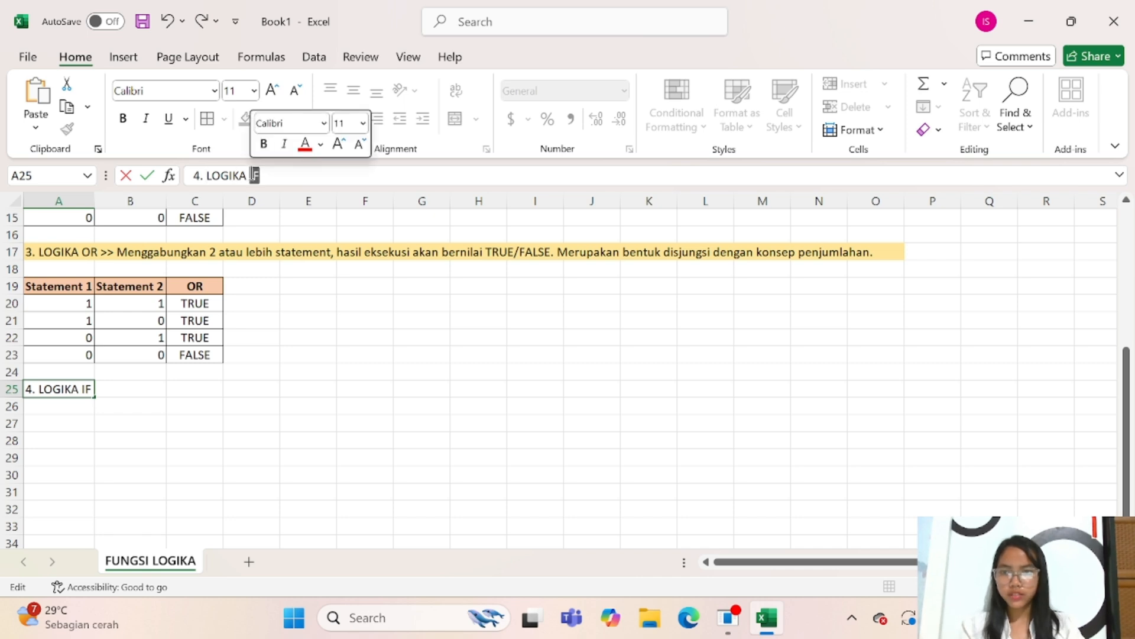
pyautogui.click(123, 120)
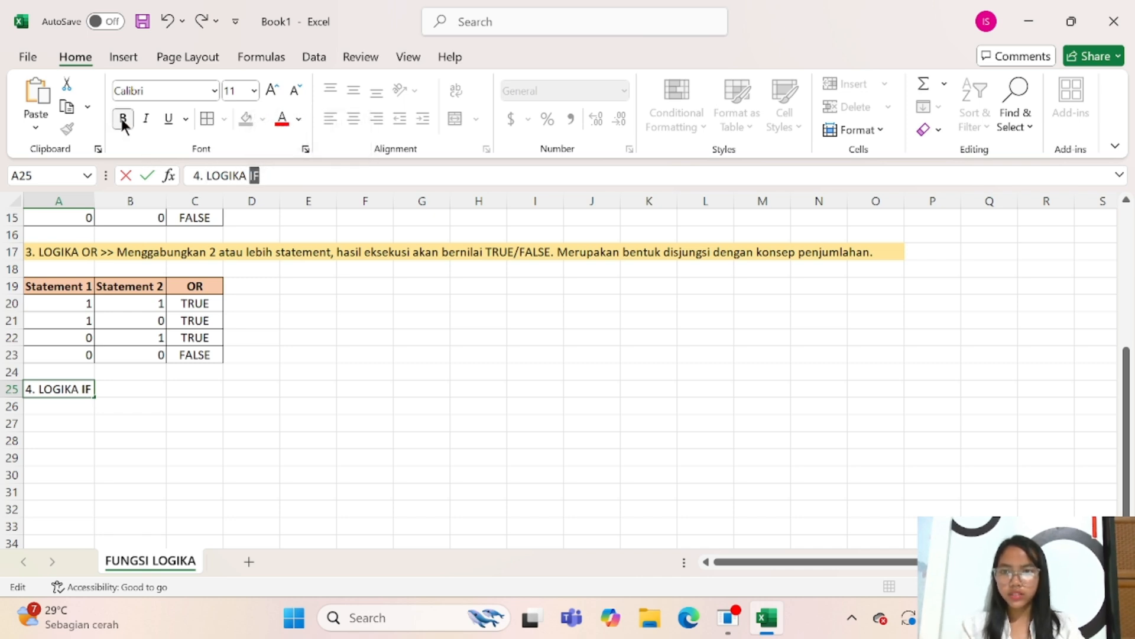
pyautogui.click(280, 173)
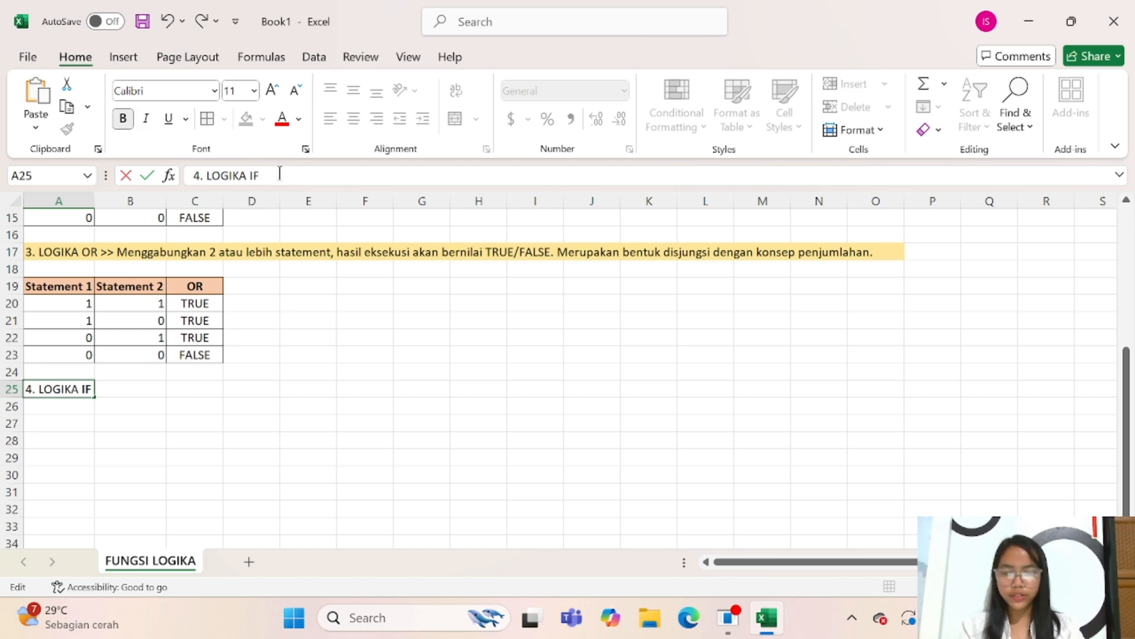
pyautogui.write('>>')
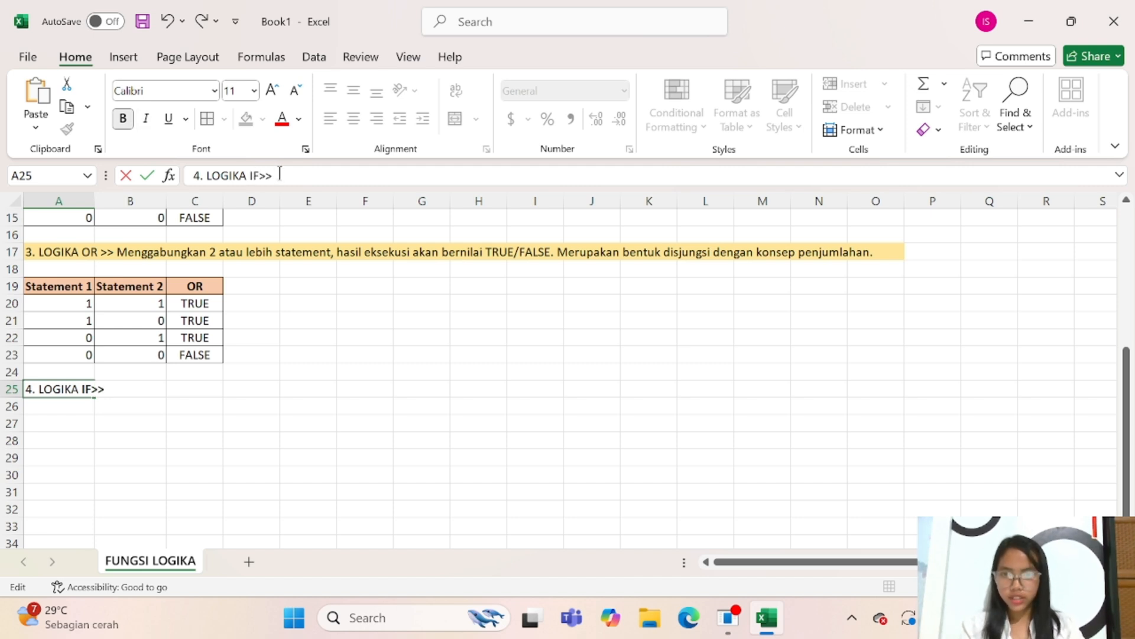
pyautogui.click(259, 175)
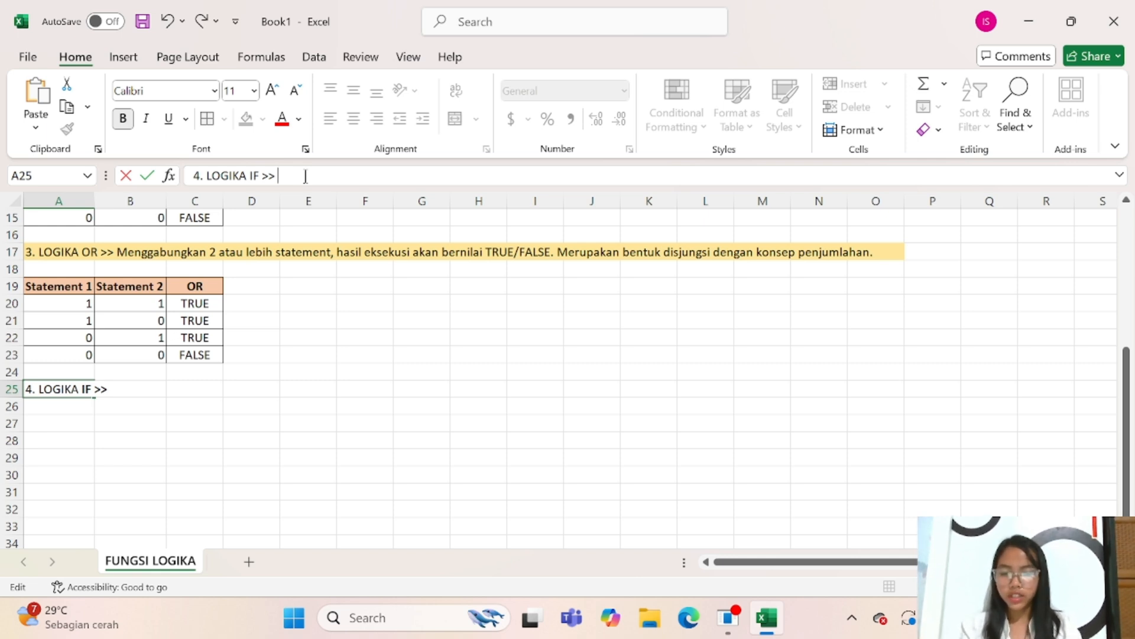
# Step: Continue the A25 heading after ">>" with the description "Mengambil keputusan dari 2/lebih keadaan atau kondisi."
pyautogui.write('Mengam')
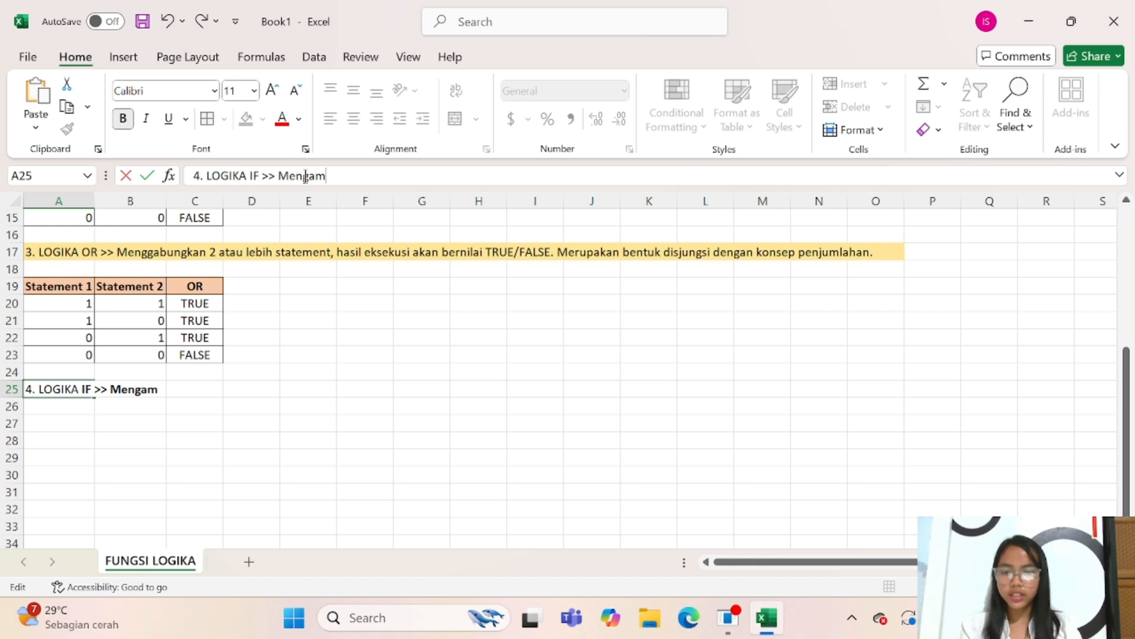
pyautogui.write('bil')
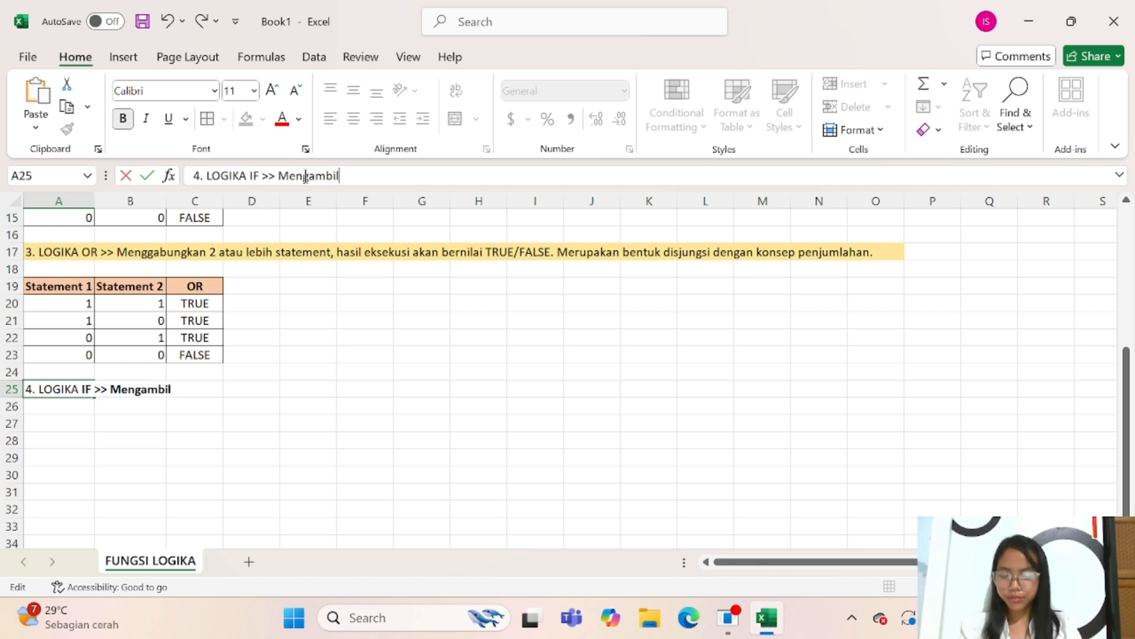
pyautogui.write(' je0')
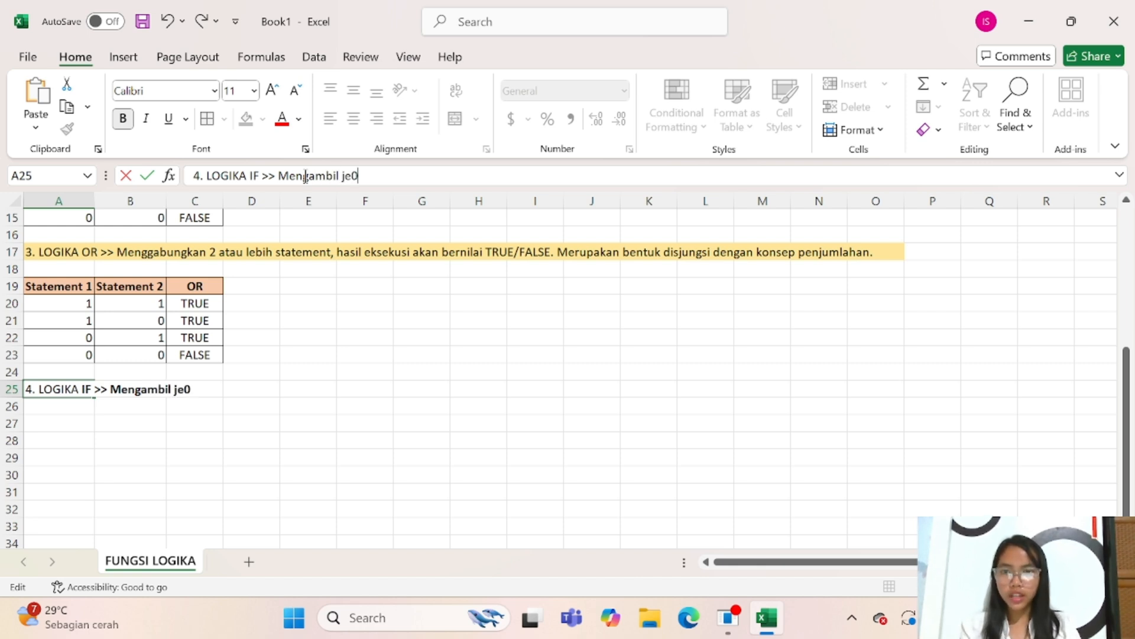
pyautogui.press('BackSpace')
pyautogui.press('BackSpace')
pyautogui.press('BackSpace')
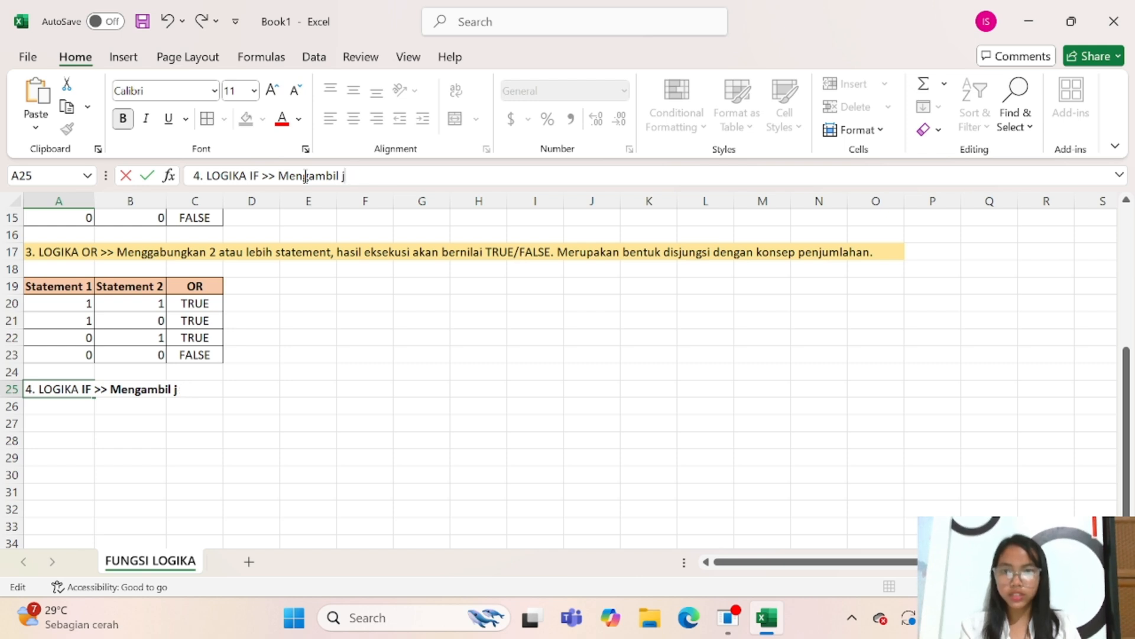
pyautogui.write('keputusan')
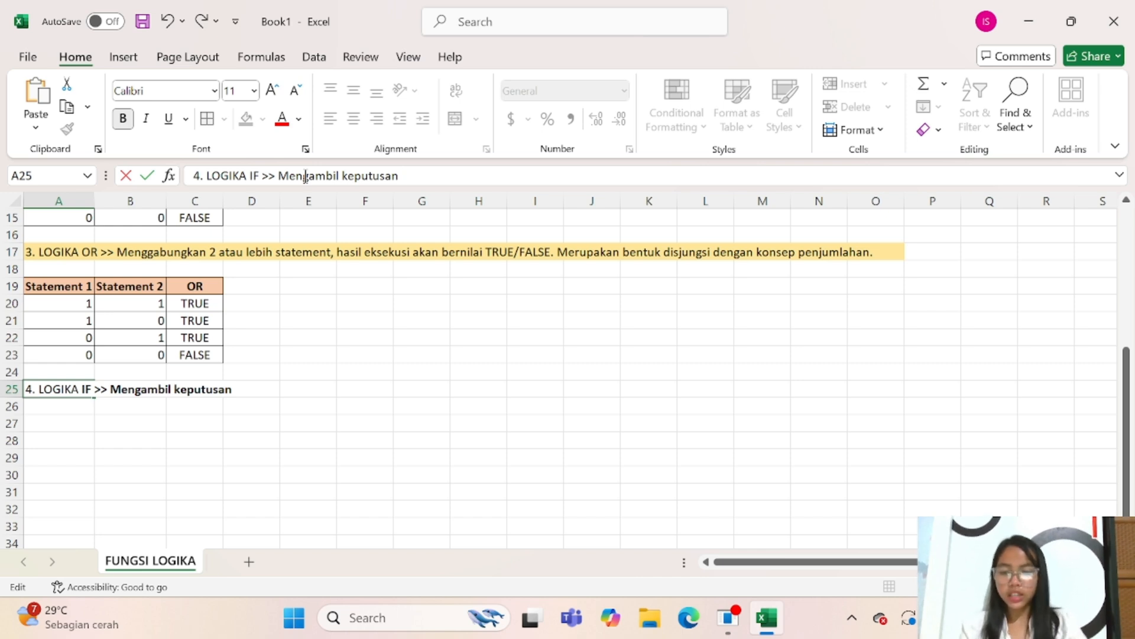
pyautogui.write(' dari 2')
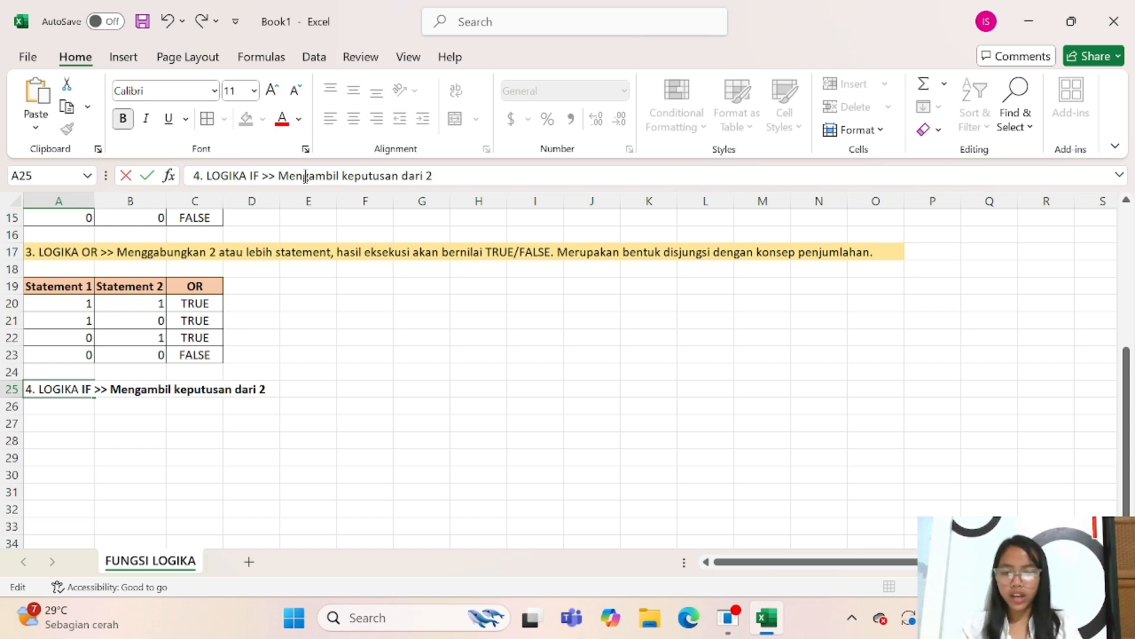
pyautogui.write('/lebih')
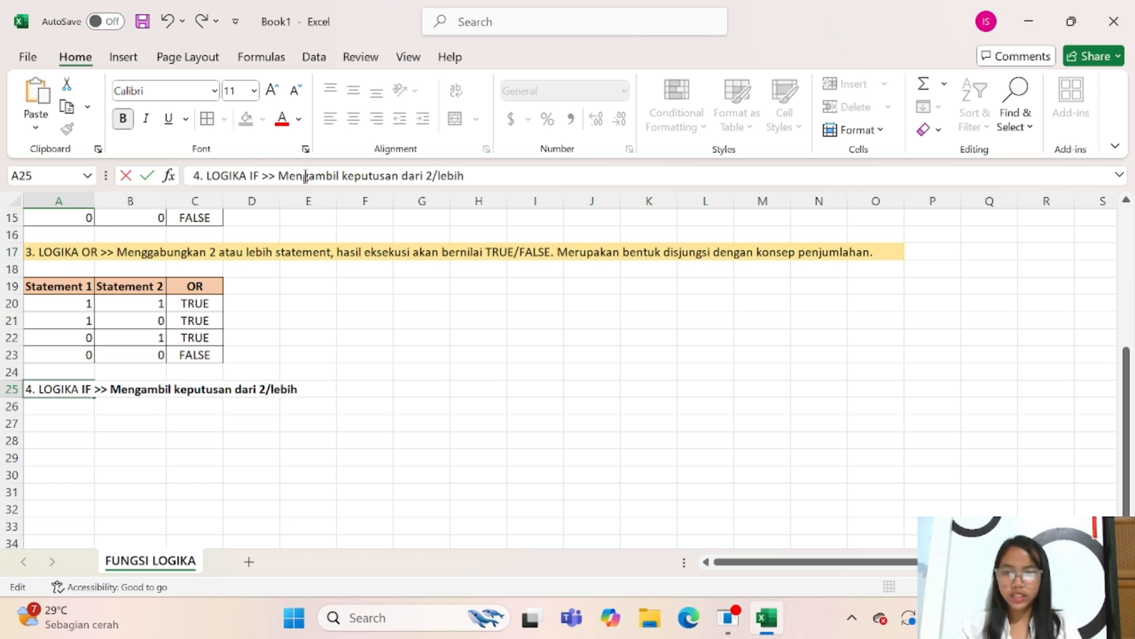
pyautogui.write(' ke')
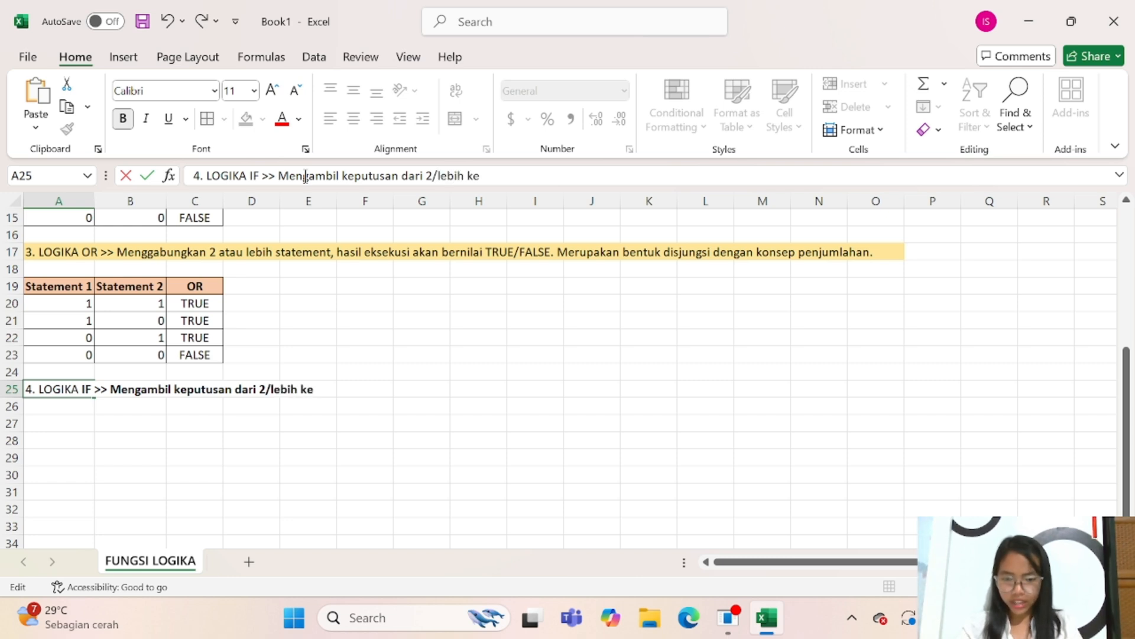
pyautogui.write('adaan atau')
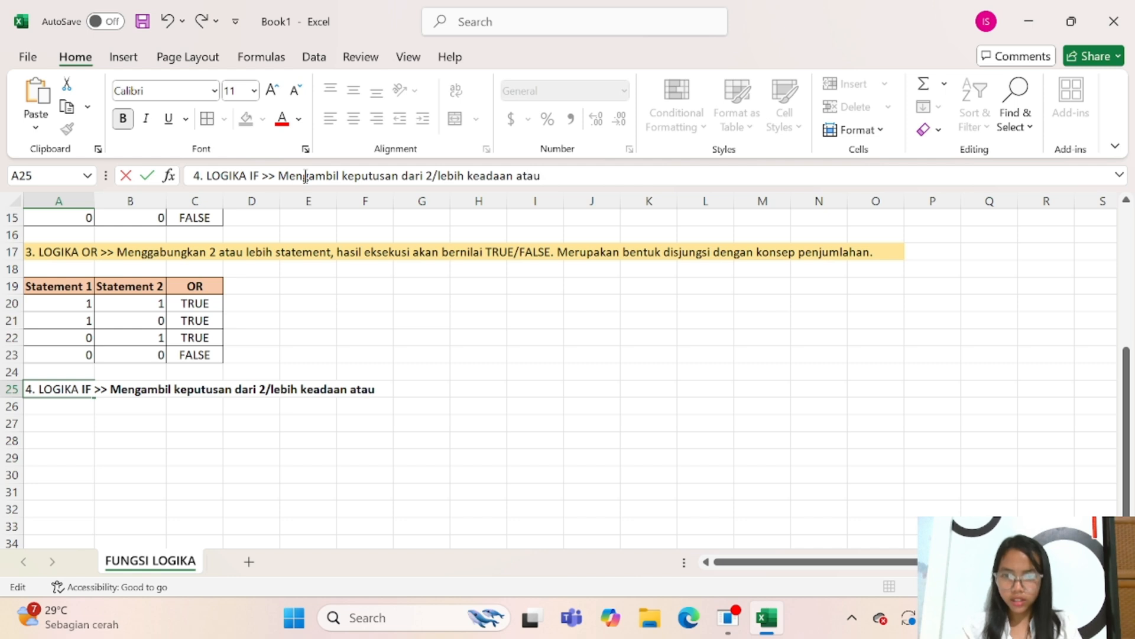
pyautogui.write('kond')
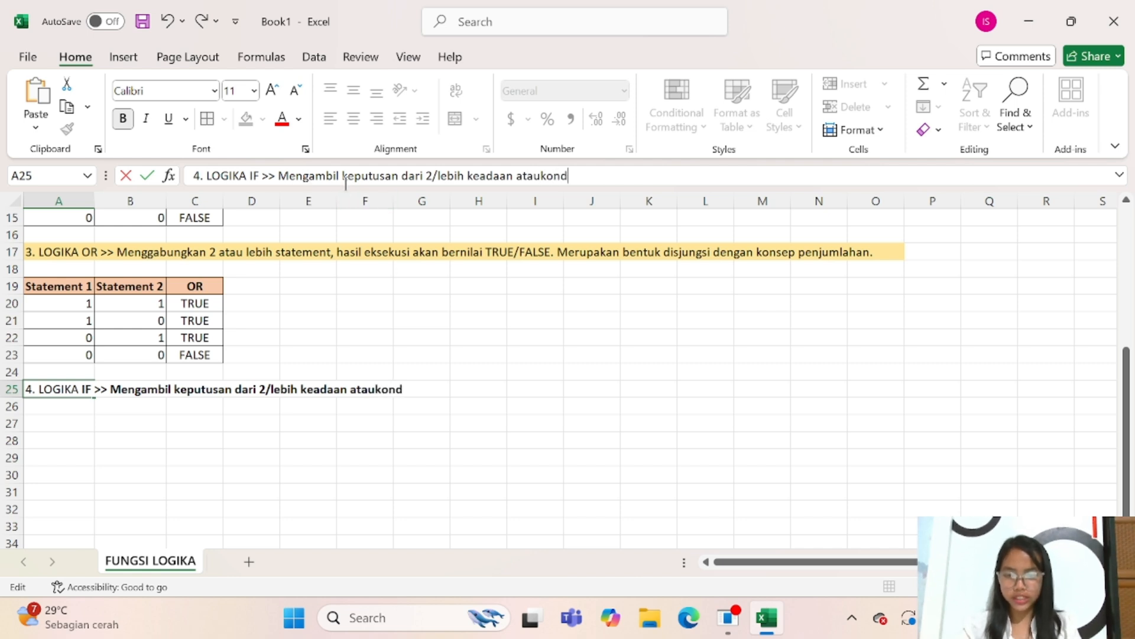
pyautogui.write('isi')
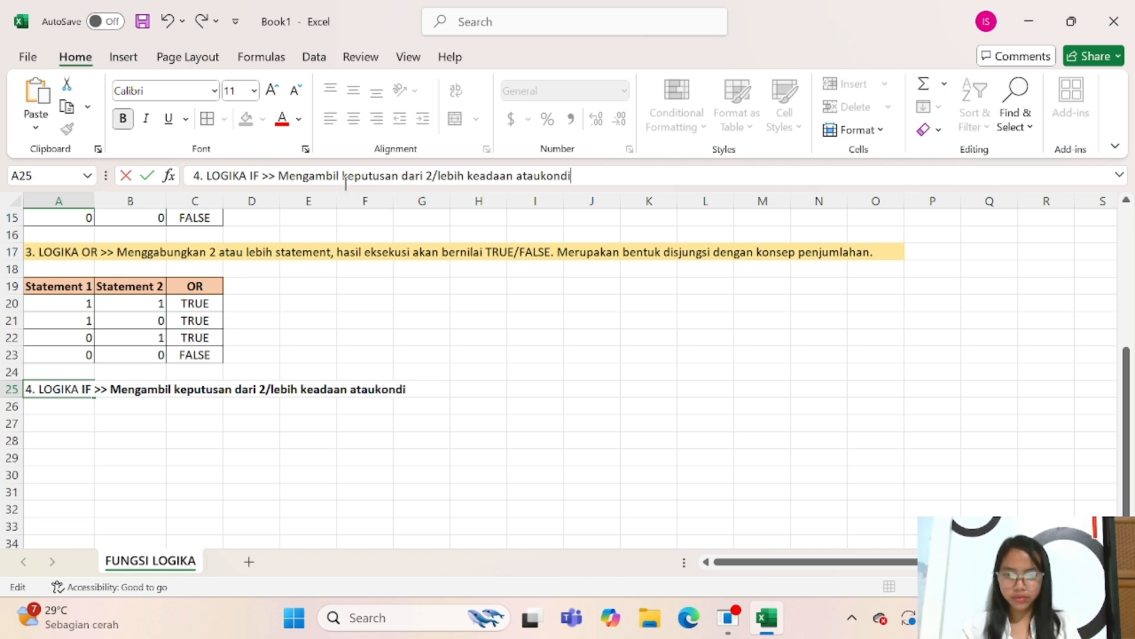
pyautogui.click(543, 170)
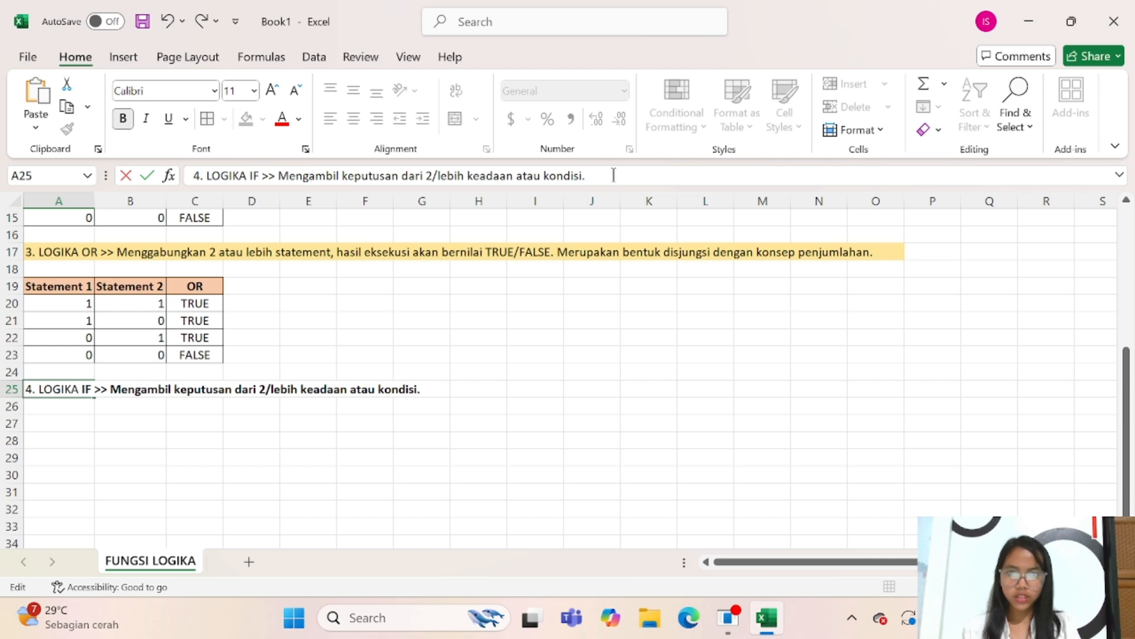
# Step: Add the sentence "Hasil eksekusi dapat ditulis sesuai keinginan." to the end of the A25 description and commit the entry
pyautogui.write('Hasil')
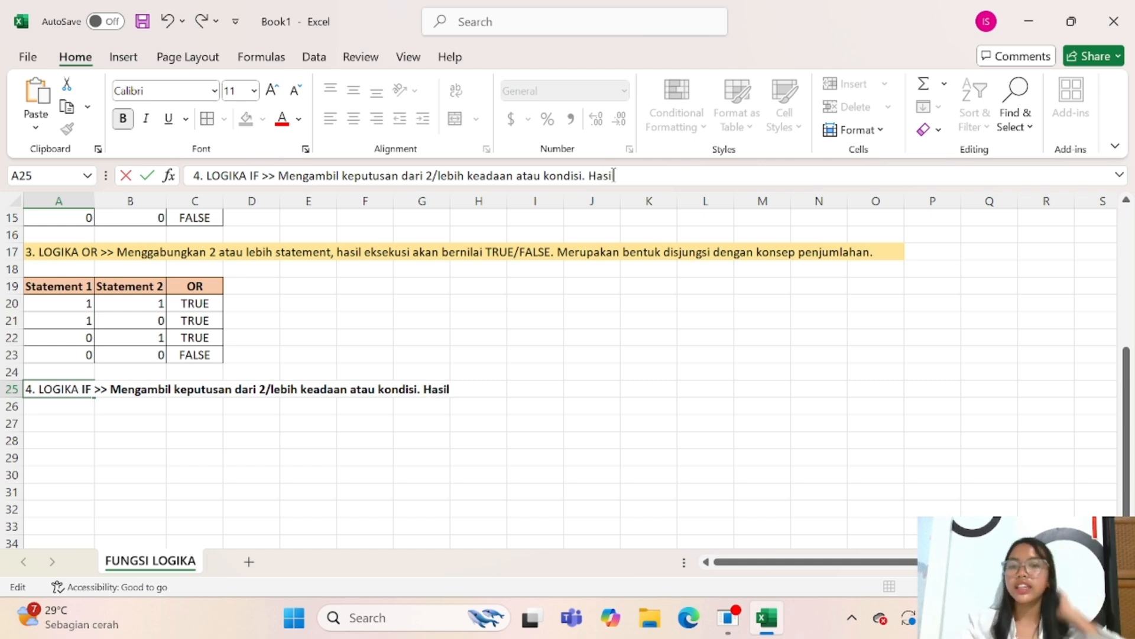
pyautogui.write(' eksek')
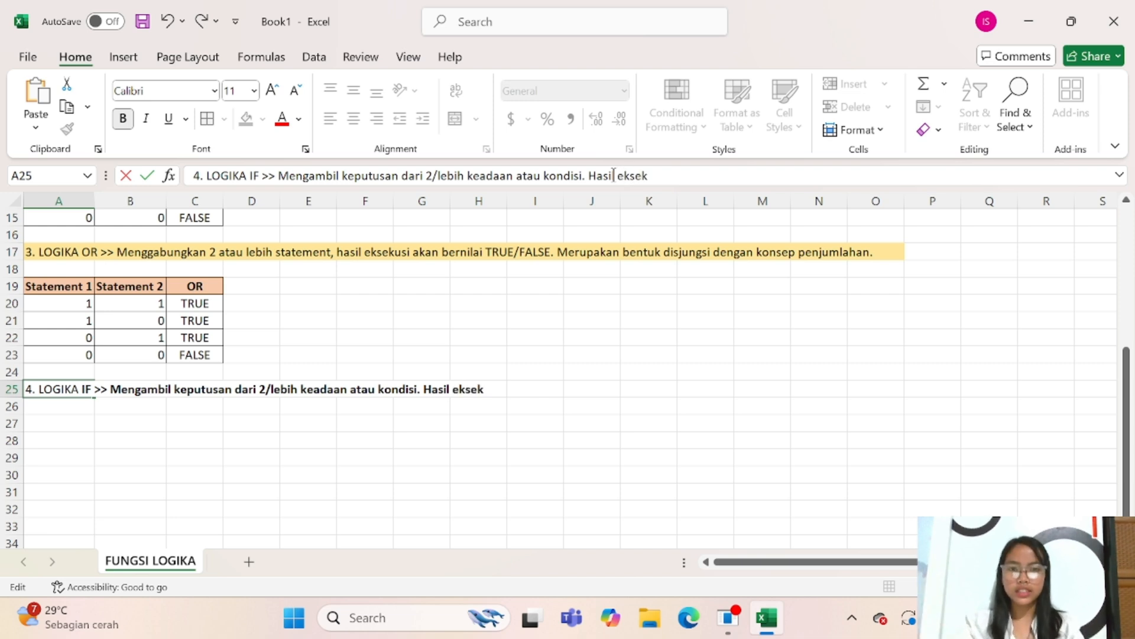
pyautogui.write('usi ak')
pyautogui.press('BackSpace')
pyautogui.press('BackSpace')
pyautogui.press('BackSpace')
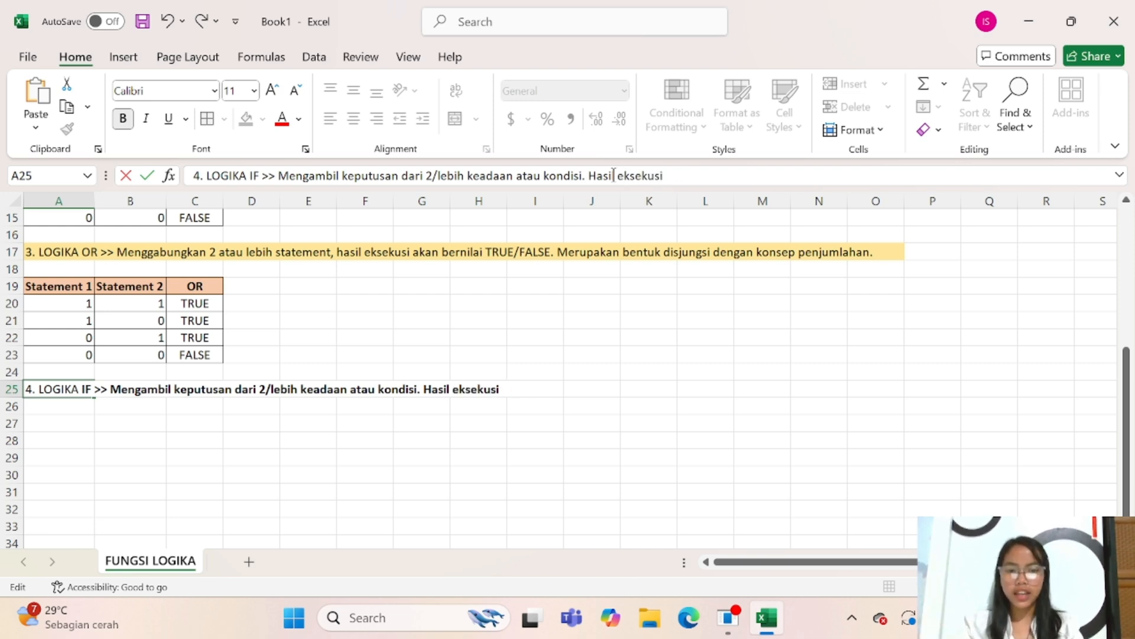
pyautogui.write('ne')
pyautogui.press('BackSpace')
pyautogui.press('BackSpace')
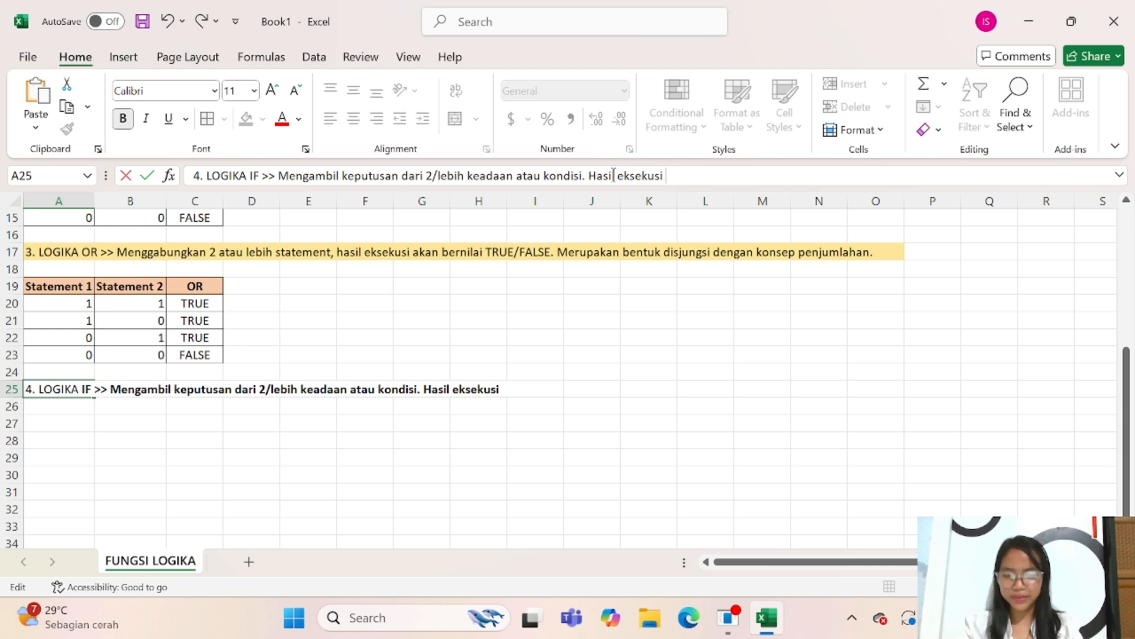
pyautogui.write('dap')
pyautogui.press('BackSpace')
pyautogui.press('BackSpace')
pyautogui.write('apa')
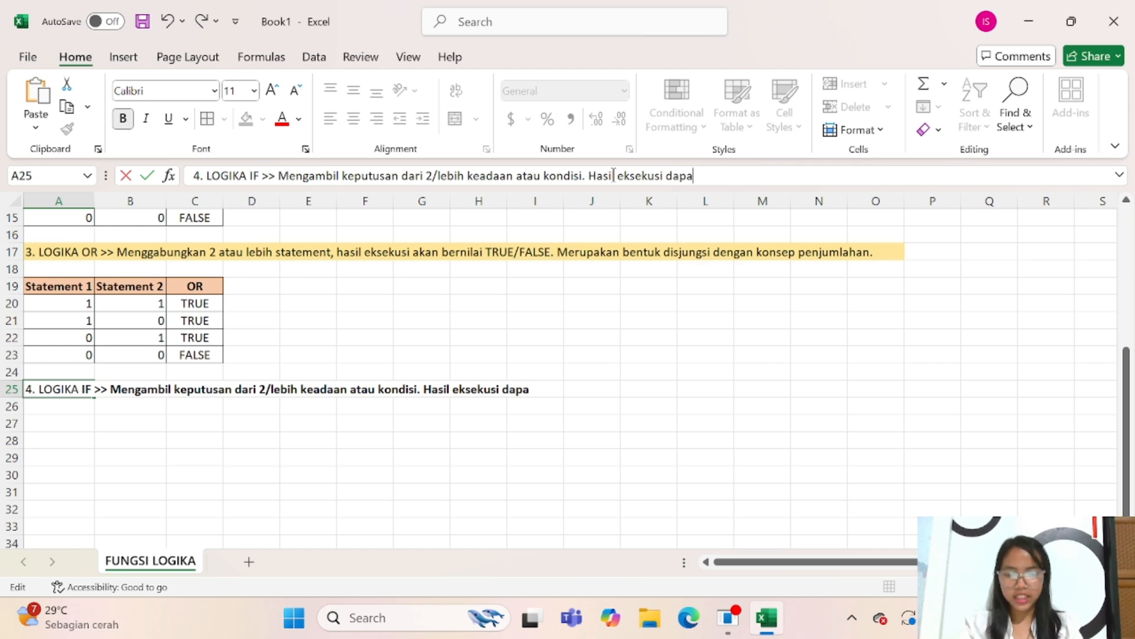
pyautogui.write('t ditu')
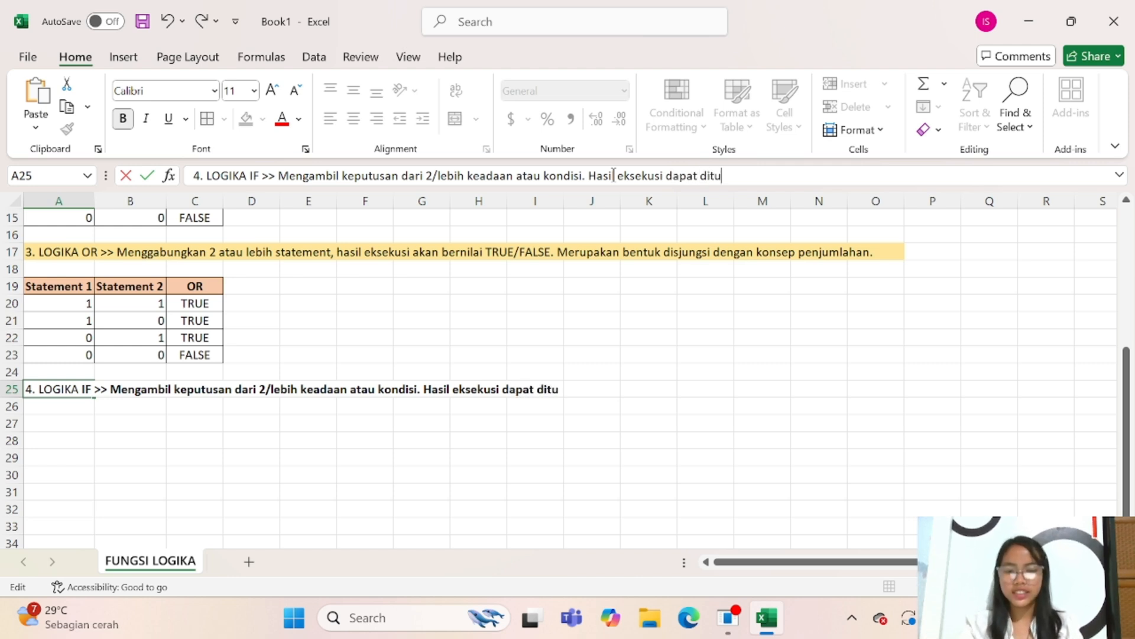
pyautogui.write('lis sesuia')
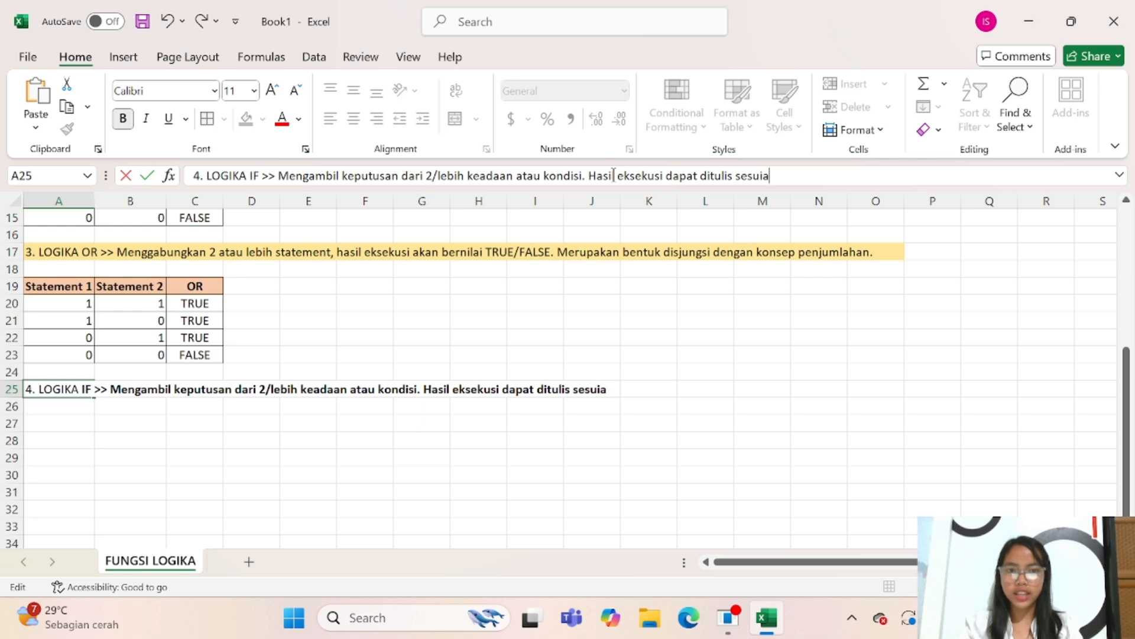
pyautogui.press('BackSpace')
pyautogui.press('BackSpace')
pyautogui.write('ai kein')
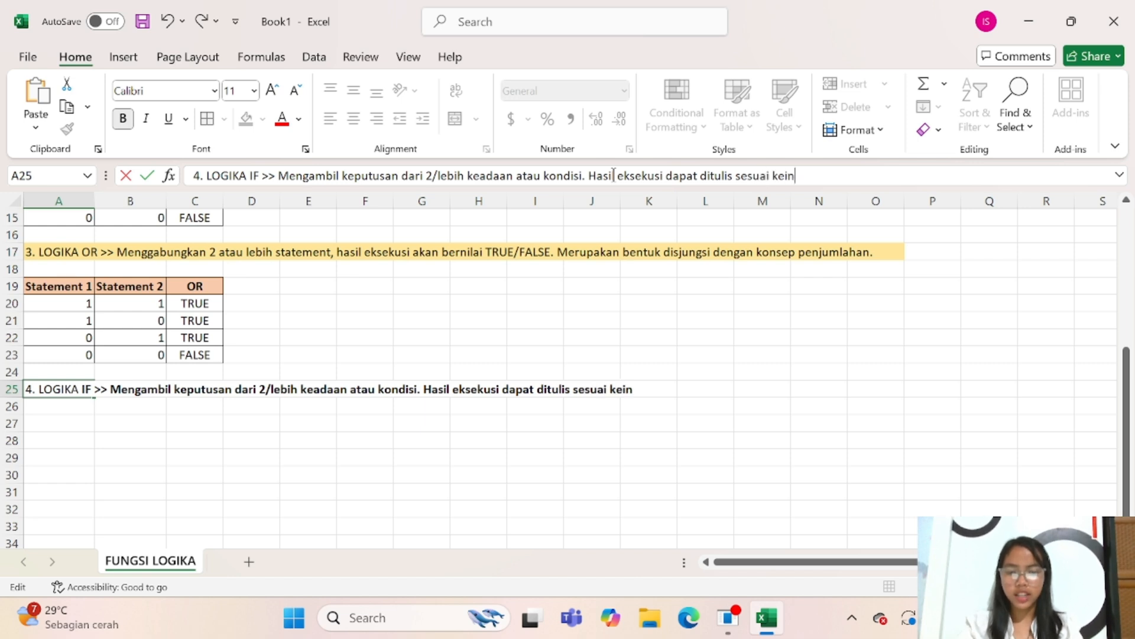
pyautogui.write('ginan.')
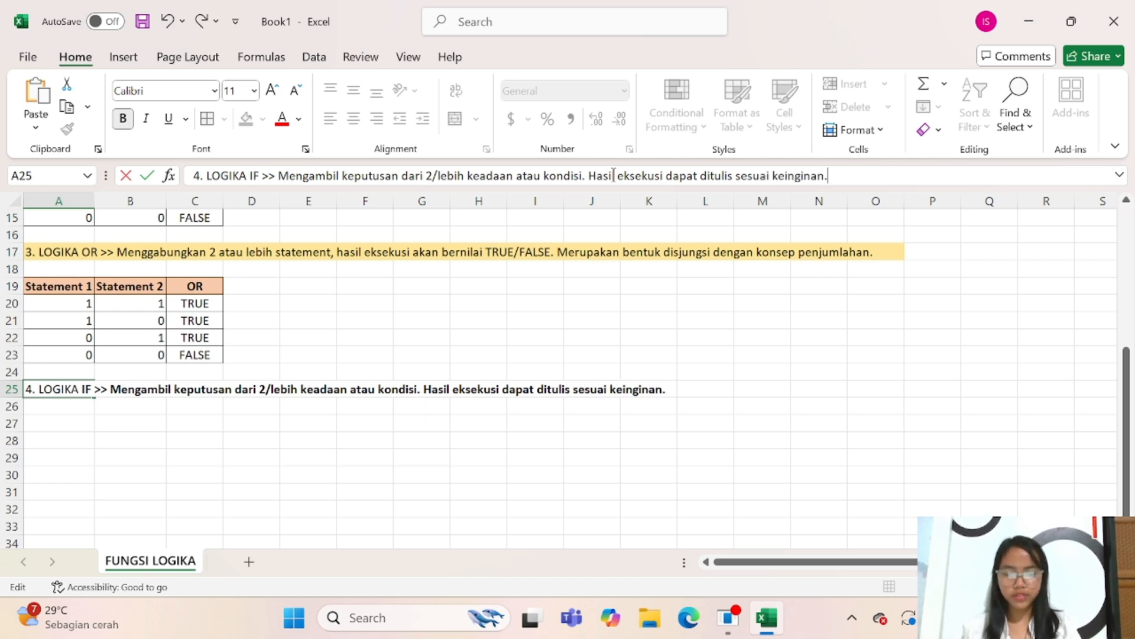
pyautogui.click(43, 424)
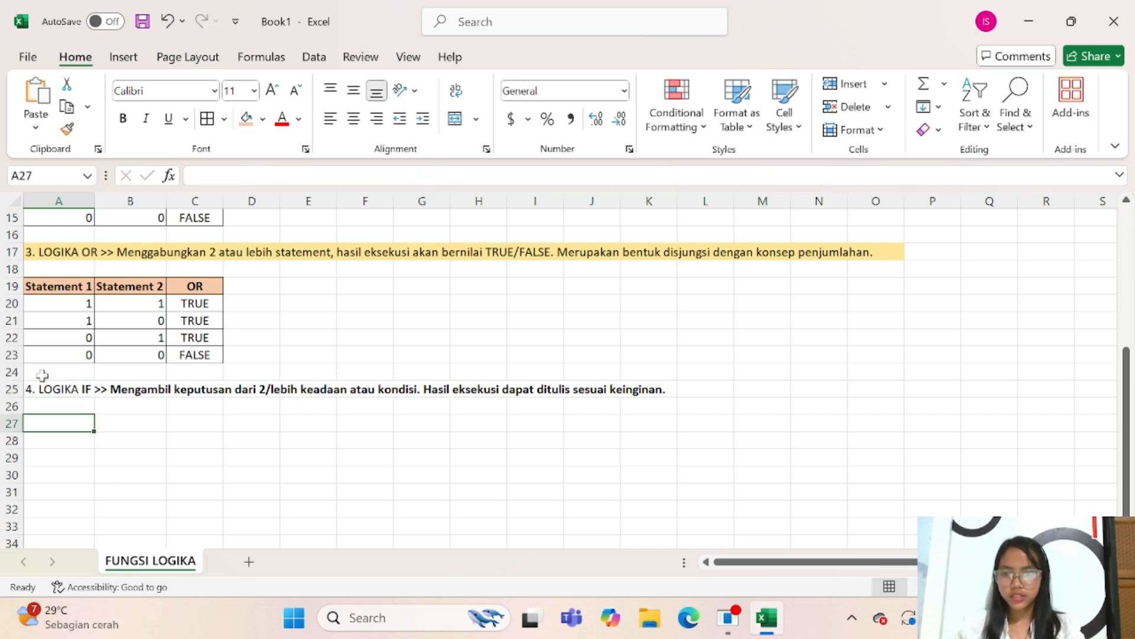
# Step: Remove the bold from the A25 description that follows ">>", leaving "IF" and ">>" bold
pyautogui.click(49, 396)
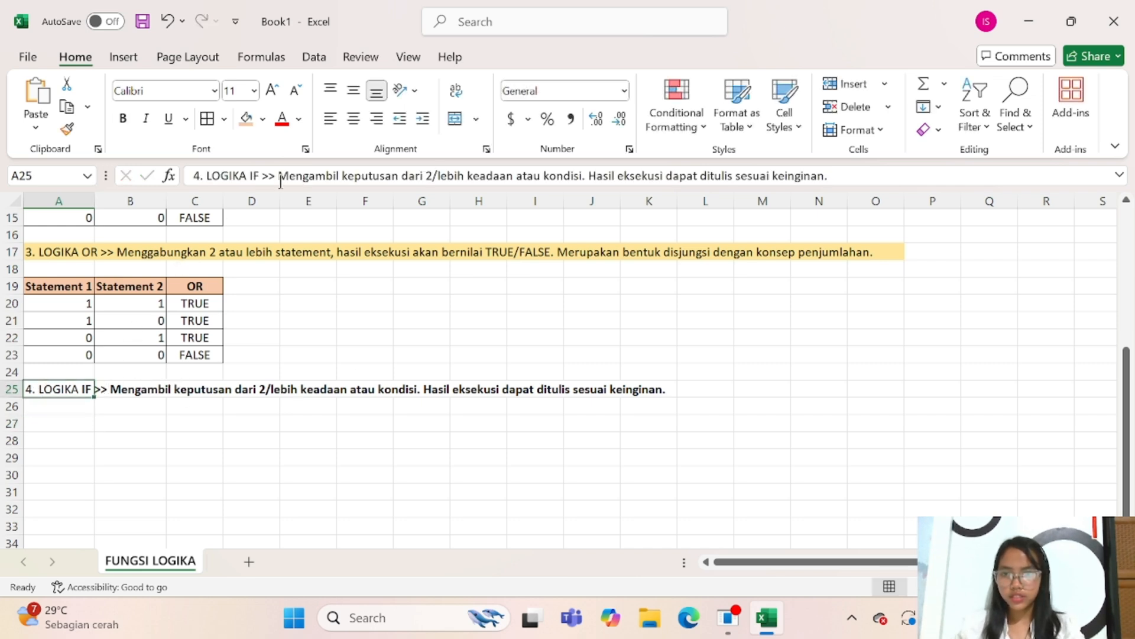
pyautogui.moveTo(279, 175); pyautogui.dragTo(827, 176)
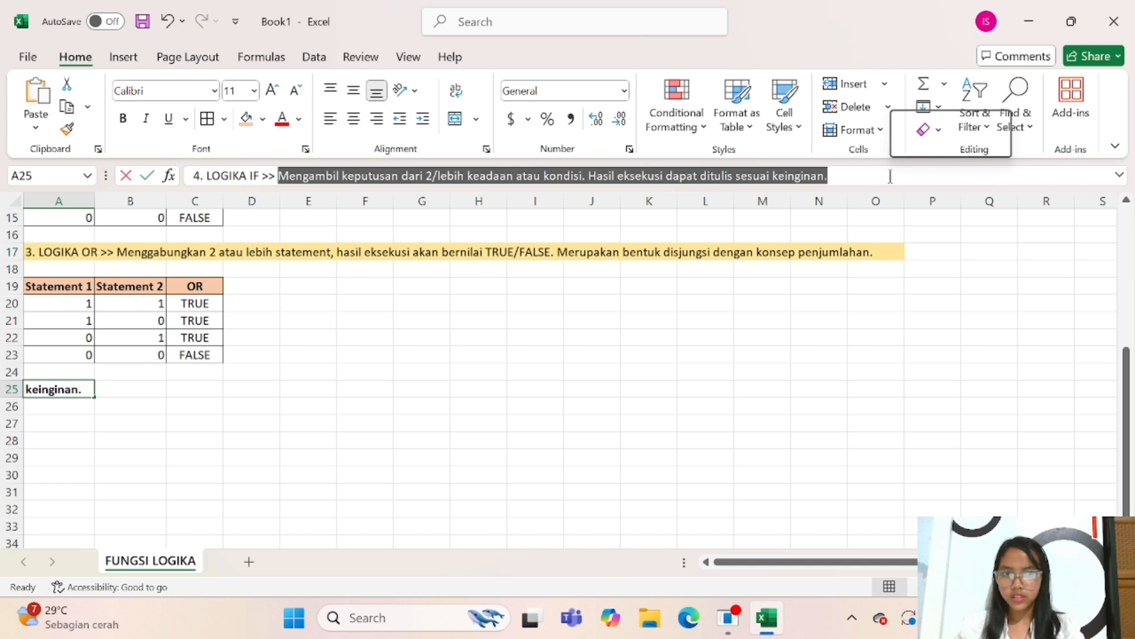
pyautogui.click(122, 121)
pyautogui.click(311, 438)
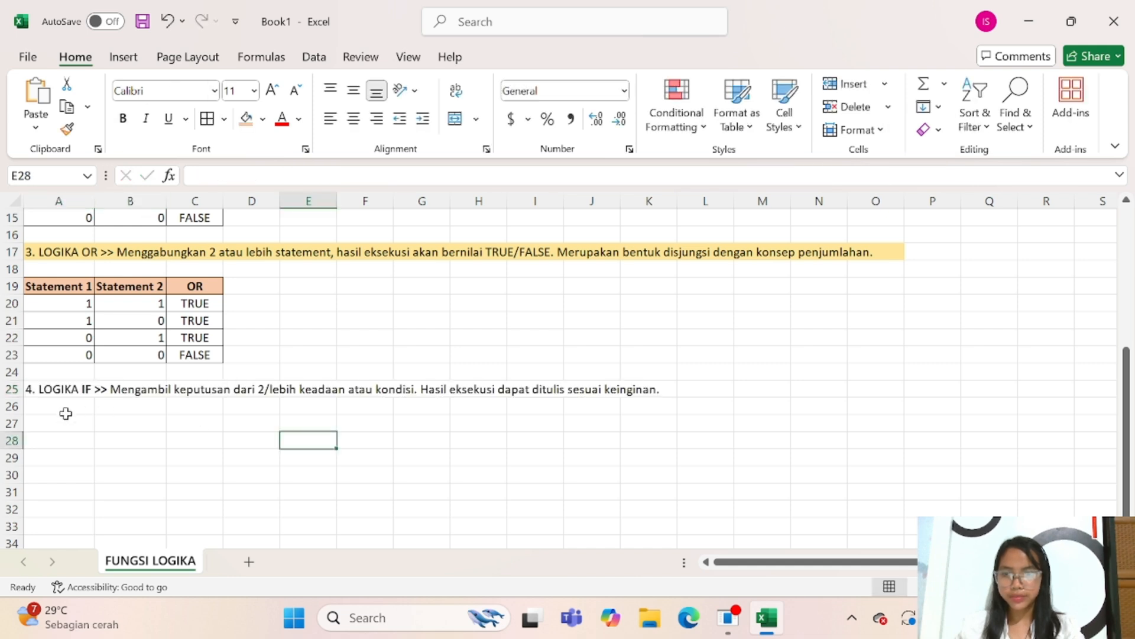
# Step: Format the IF heading as one left-aligned merged cell across A25:L25 with a light gold fill
pyautogui.moveTo(53, 393); pyautogui.dragTo(694, 389)
pyautogui.hotkey('alt', 'h')
pyautogui.press('m')
pyautogui.press('c')
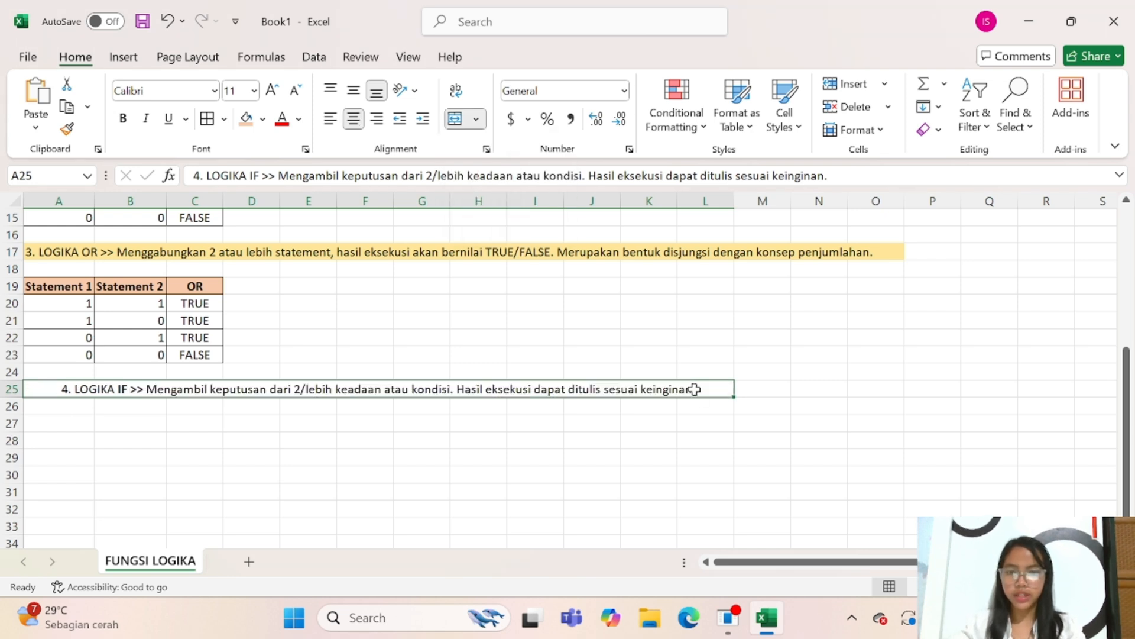
pyautogui.click(323, 121)
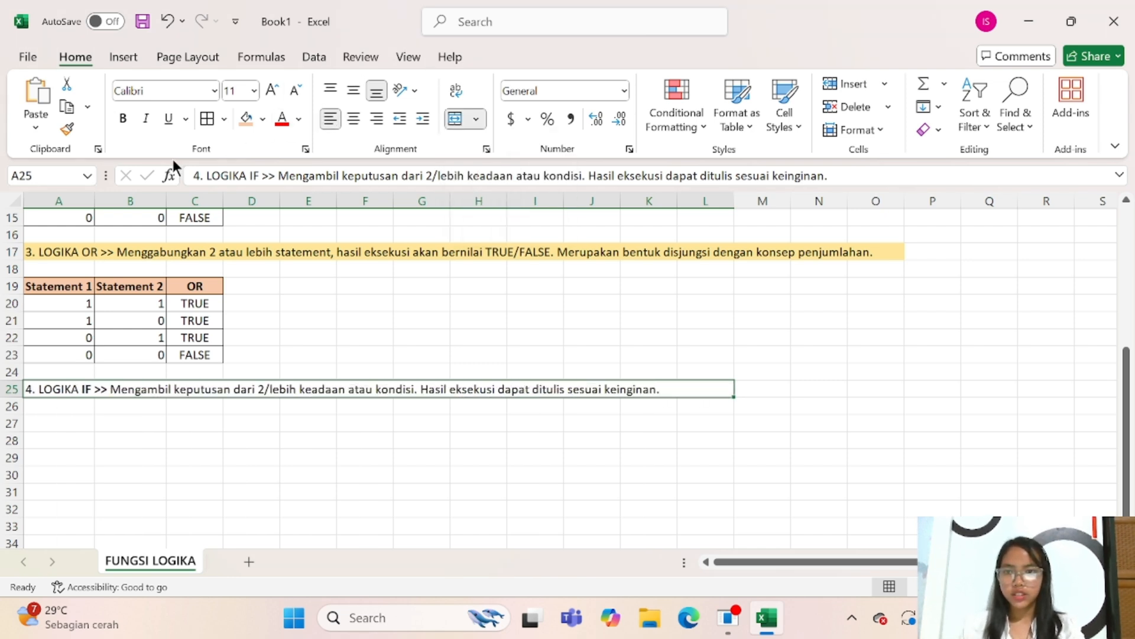
pyautogui.click(262, 120)
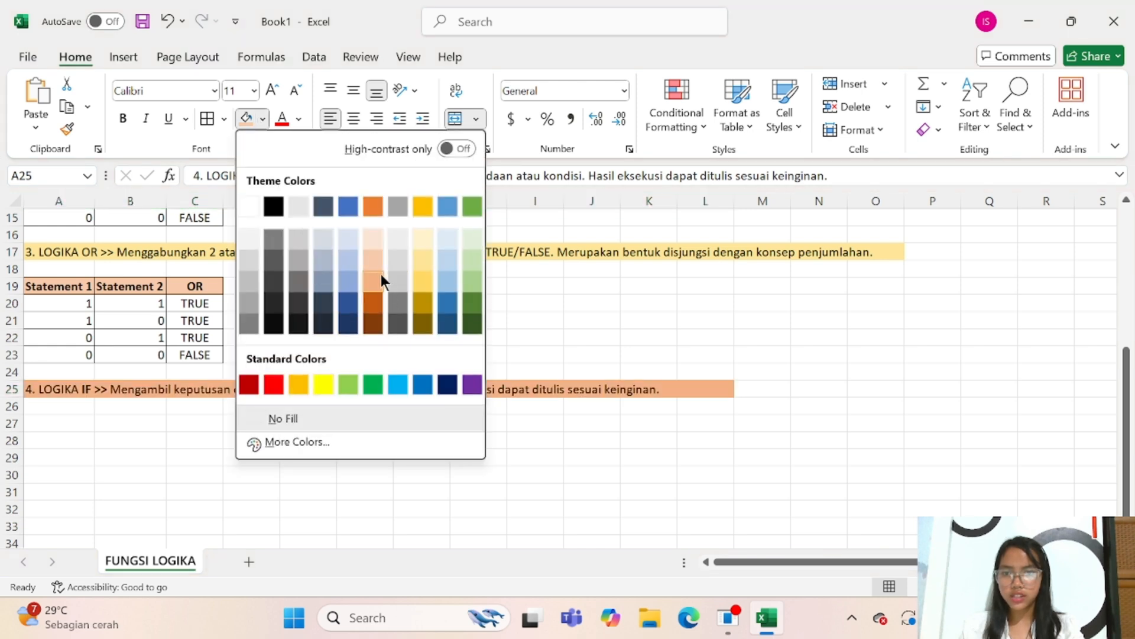
pyautogui.click(428, 254)
# Step: Enter the table headers "NO", "NAMA" and "NILAI TUGAS" in cells A27 to C27, below the IF heading
pyautogui.click(42, 427)
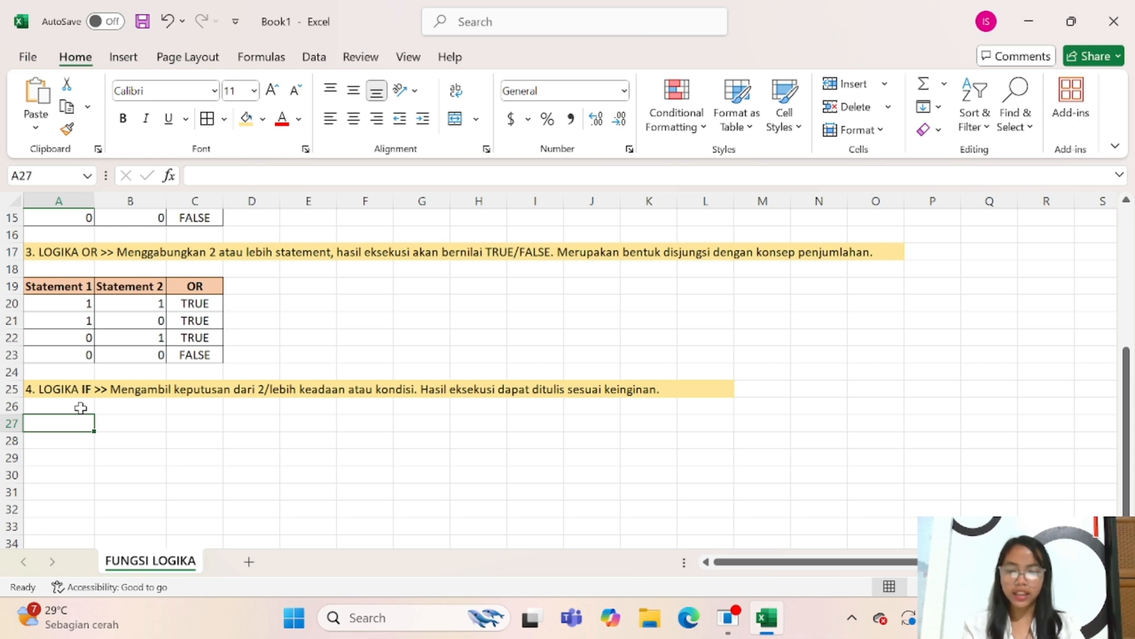
pyautogui.write('NO')
pyautogui.press('Tab')
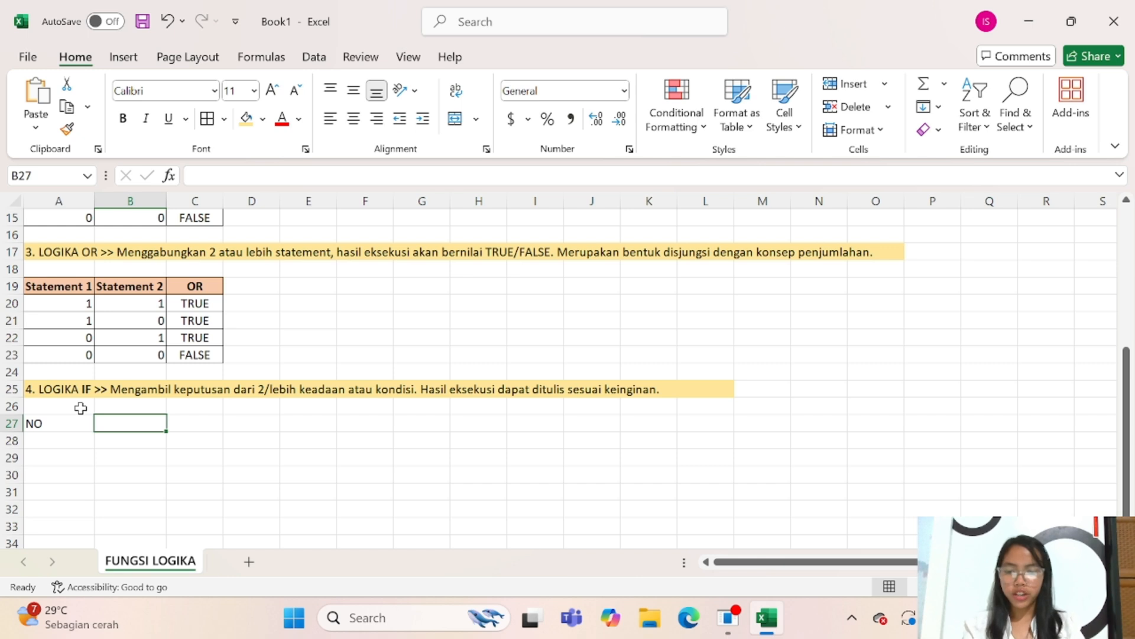
pyautogui.write('NAMA')
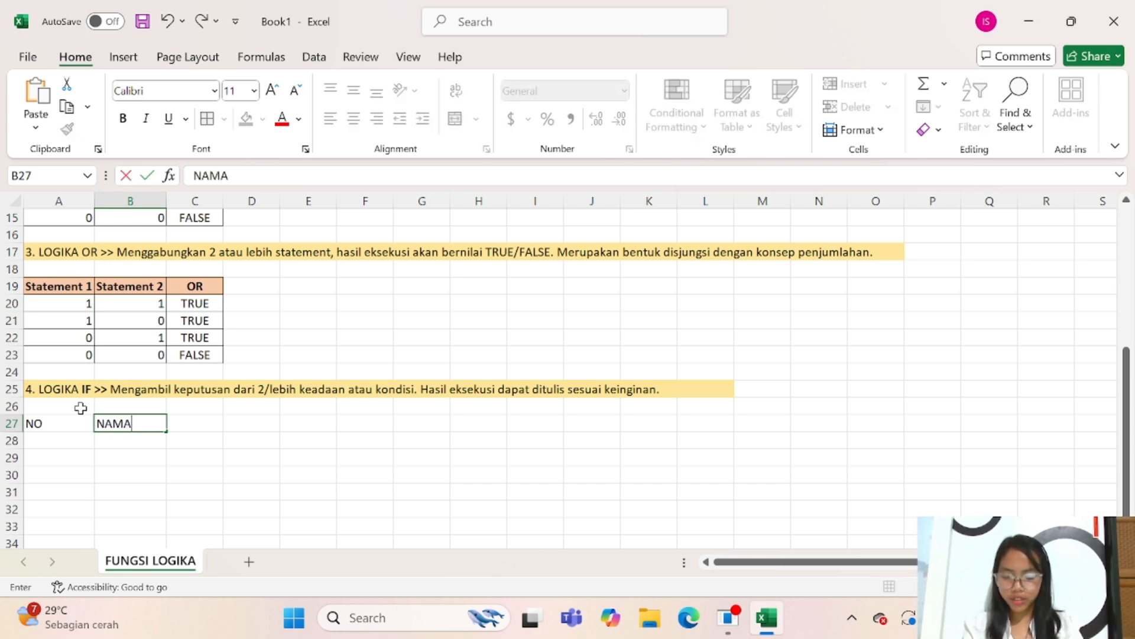
pyautogui.press('Tab')
pyautogui.write('NILAI')
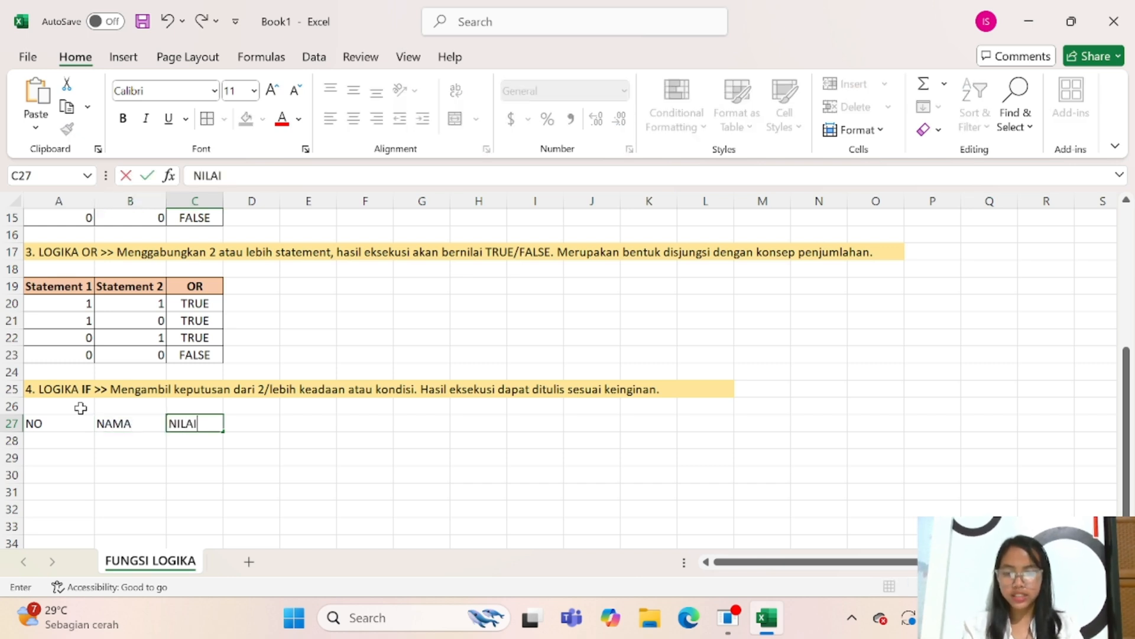
pyautogui.write(' TUGAS')
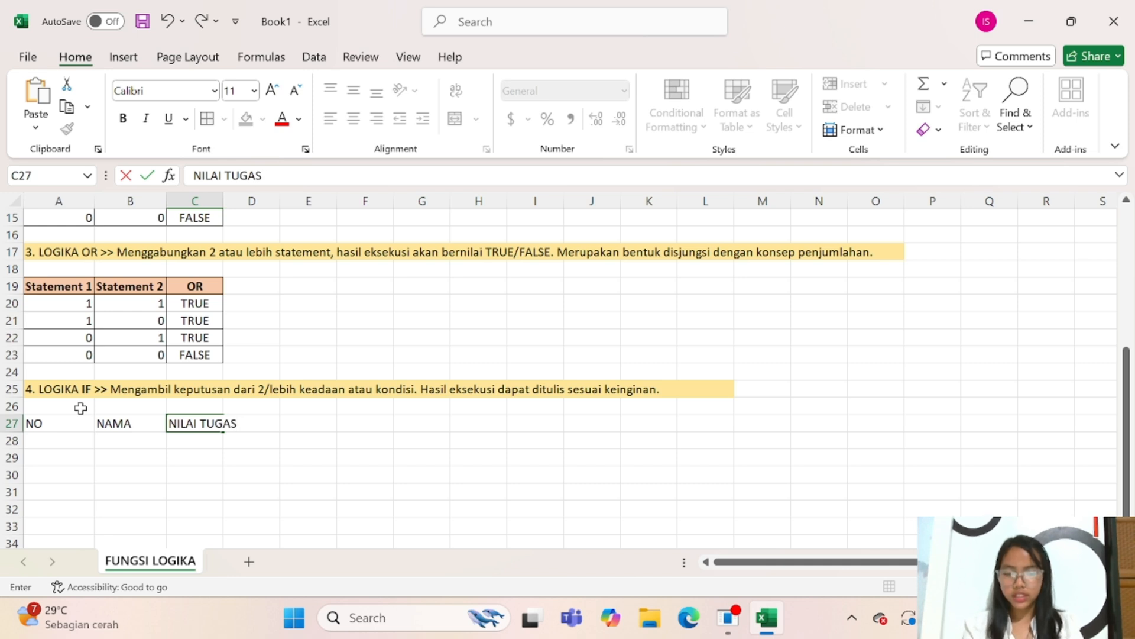
pyautogui.write('S')
pyautogui.press('BackSpace')
pyautogui.press('Tab')
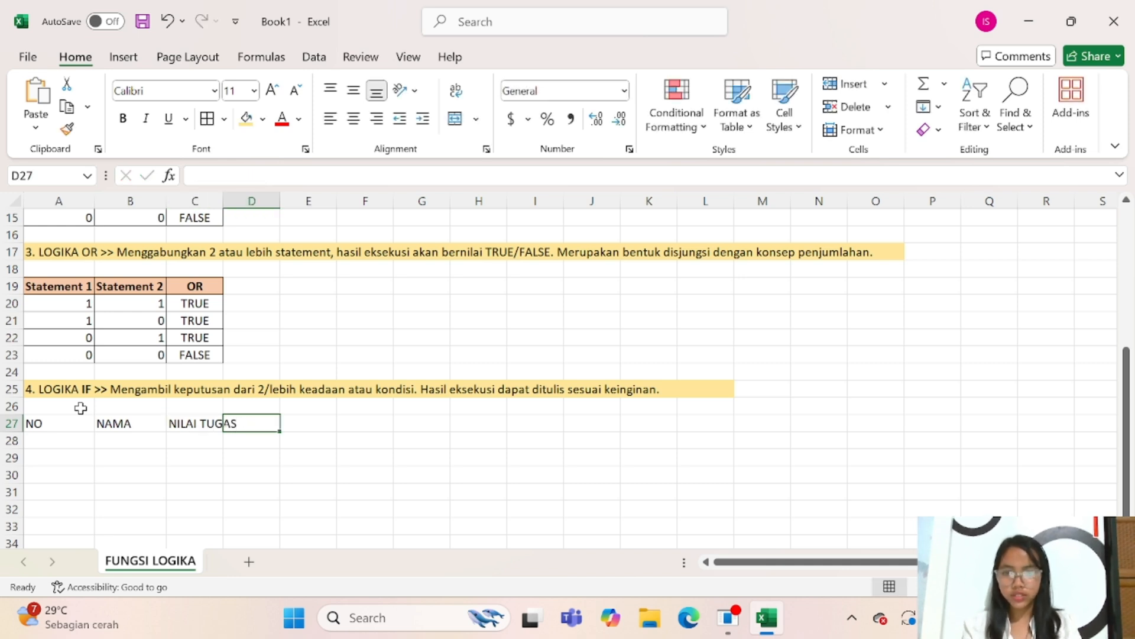
# Step: Continue the row 27 headers with "STATUS" in D27, "GRADE" in E27 and "PERINGKAT" in F27
pyautogui.write('STATUS')
pyautogui.press('Tab')
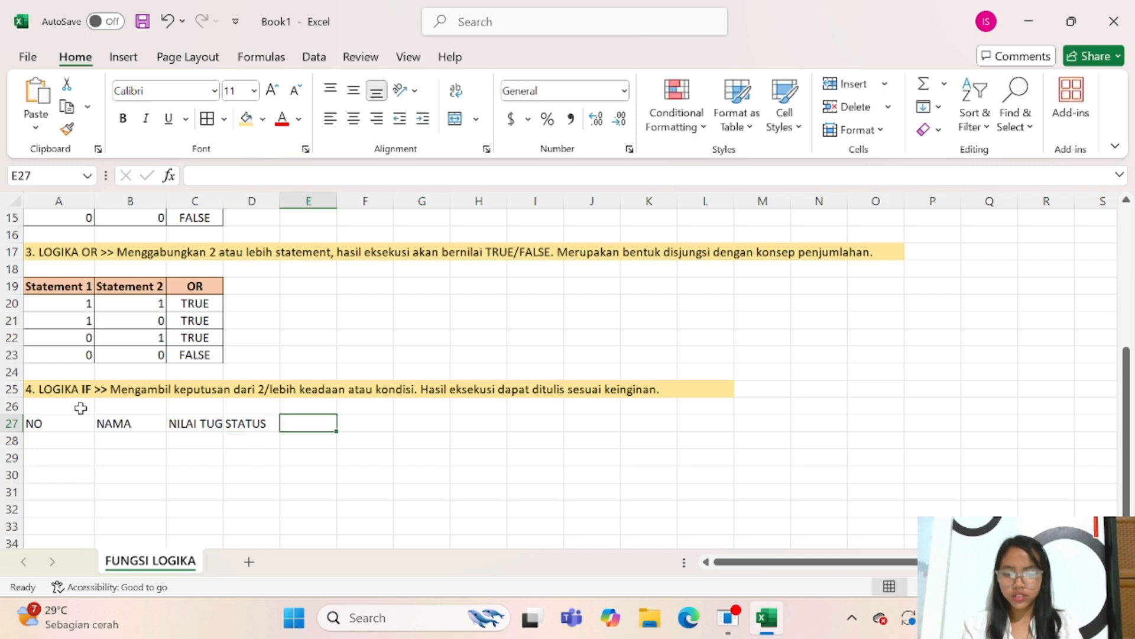
pyautogui.write('GRADE')
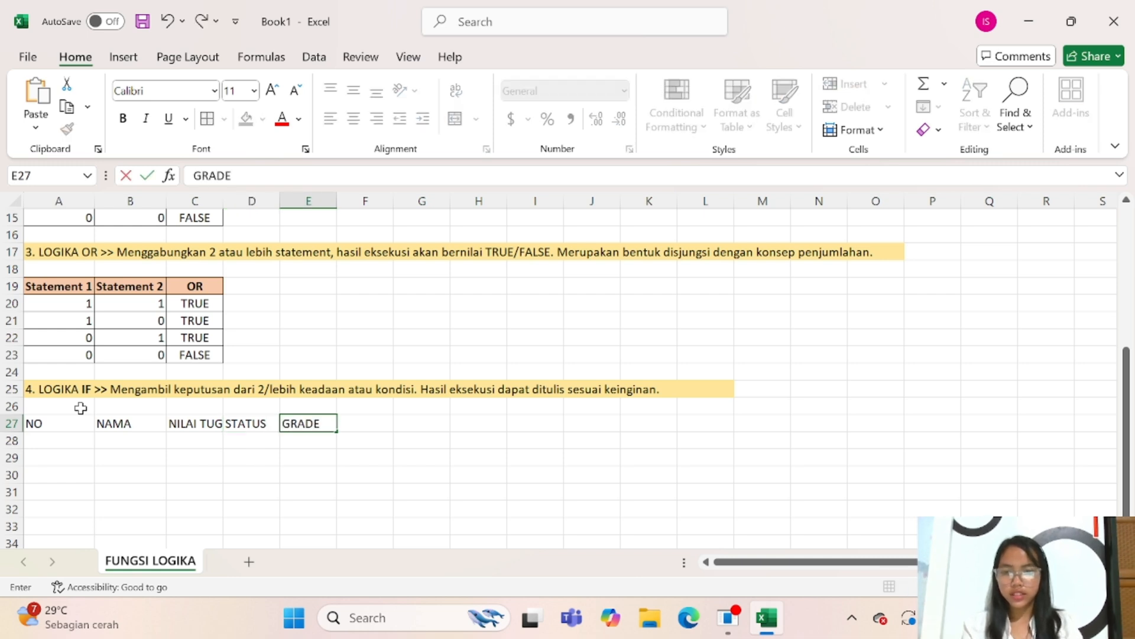
pyautogui.press('Tab')
pyautogui.write('PERIMGKAT')
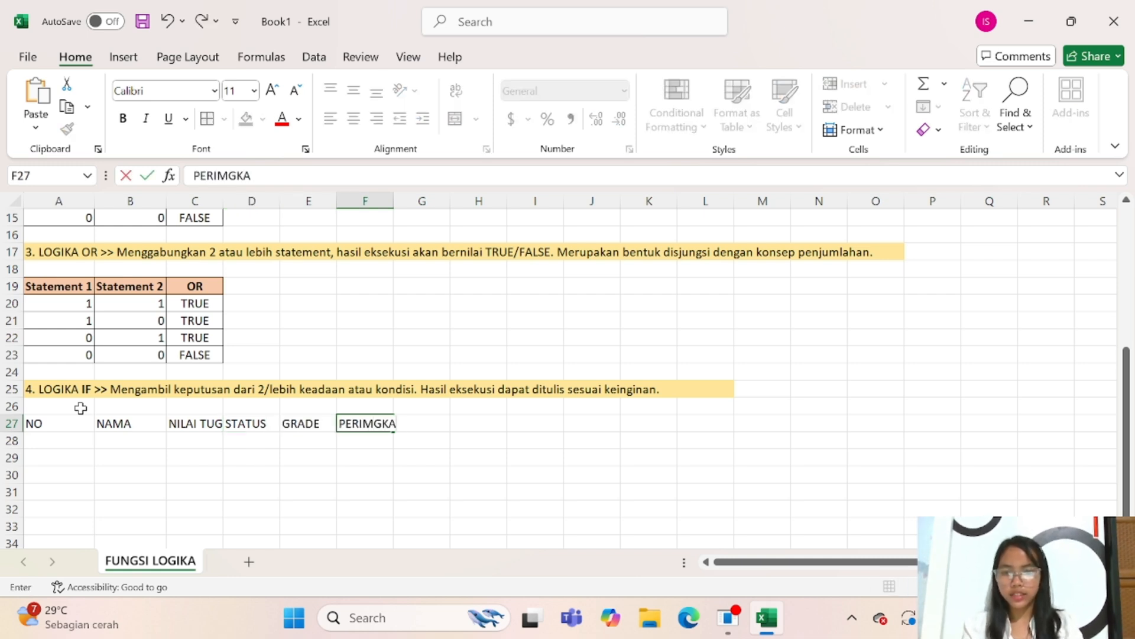
pyautogui.click(230, 176)
pyautogui.press('BackSpace')
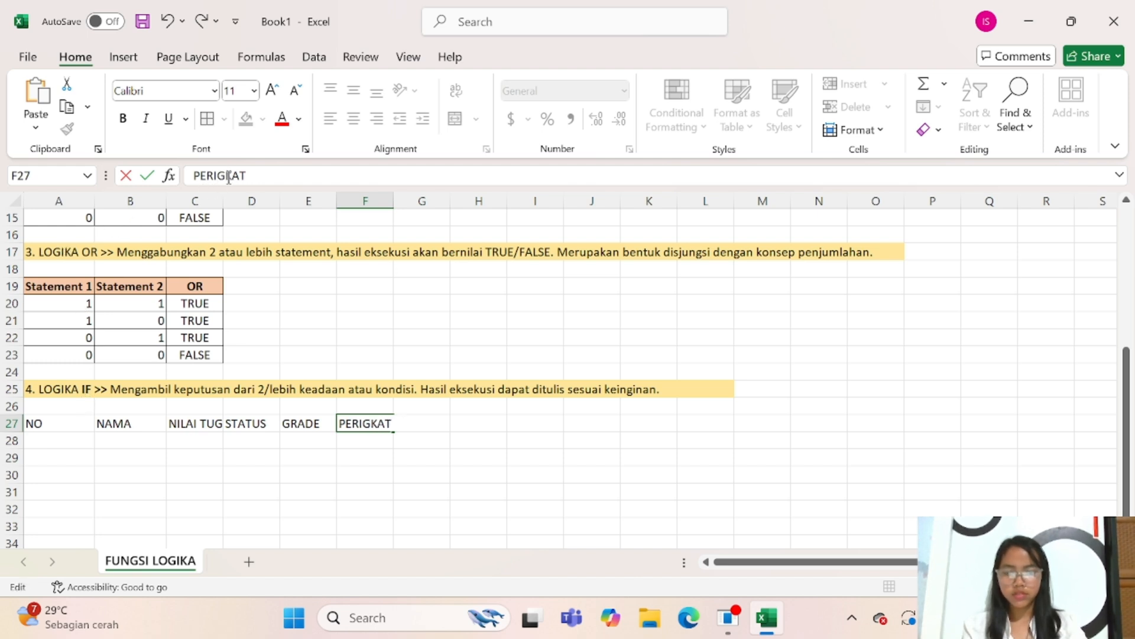
pyautogui.write('N')
pyautogui.click(202, 473)
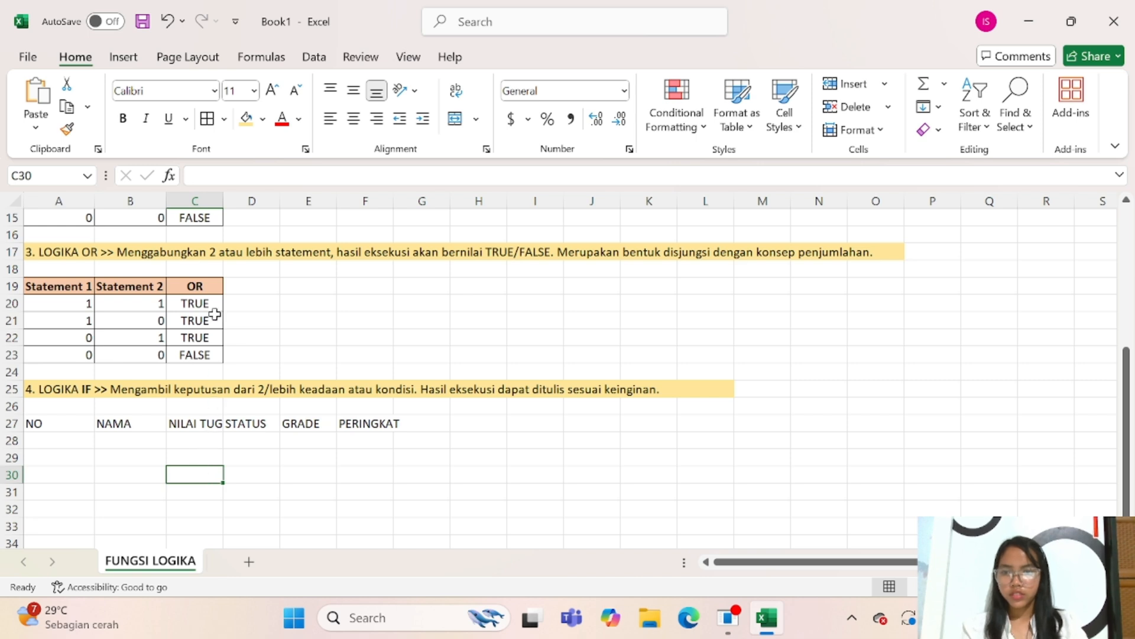
# Step: Widen column C to fit "NILAI TUGAS" and narrow column A to suit the short "NO" header
pyautogui.moveTo(223, 207); pyautogui.dragTo(242, 209)
pyautogui.click(247, 444)
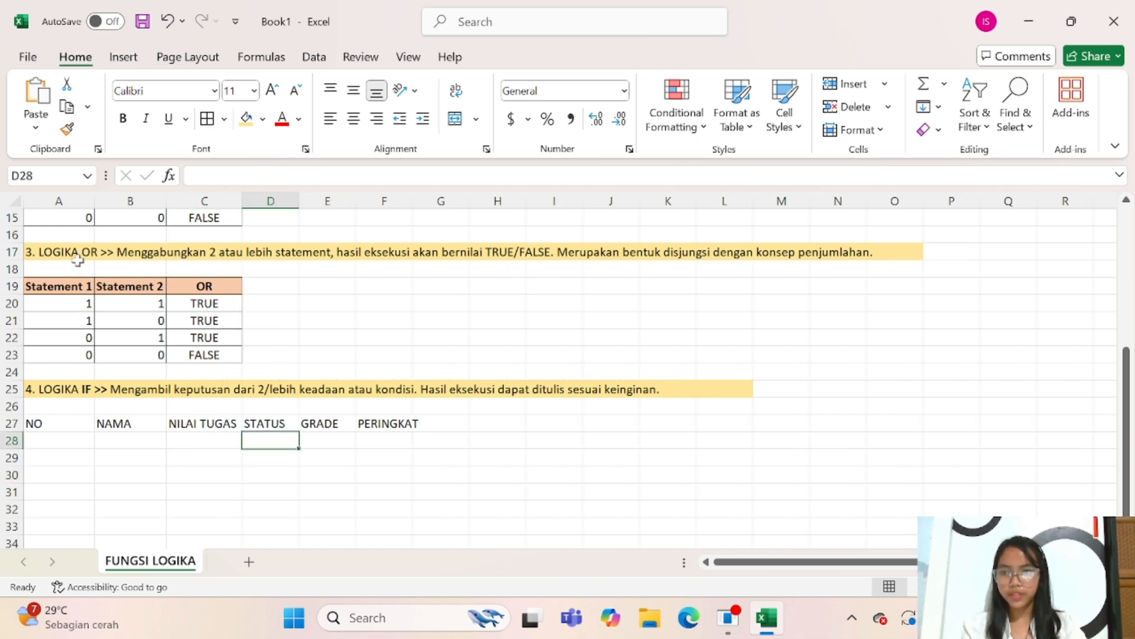
pyautogui.moveTo(95, 204); pyautogui.dragTo(58, 208)
pyautogui.moveTo(609, 508); pyautogui.dragTo(586, 492)
# Step: Make the table headers in A27:F27 bold
pyautogui.moveTo(37, 424); pyautogui.dragTo(372, 421)
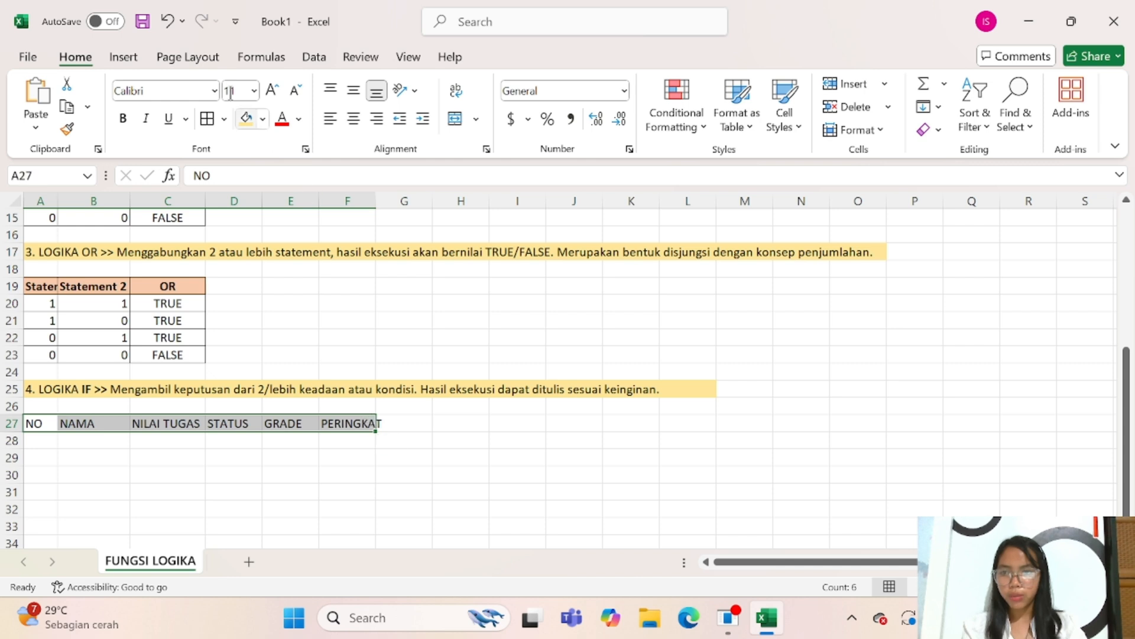
pyautogui.click(123, 119)
pyautogui.click(428, 405)
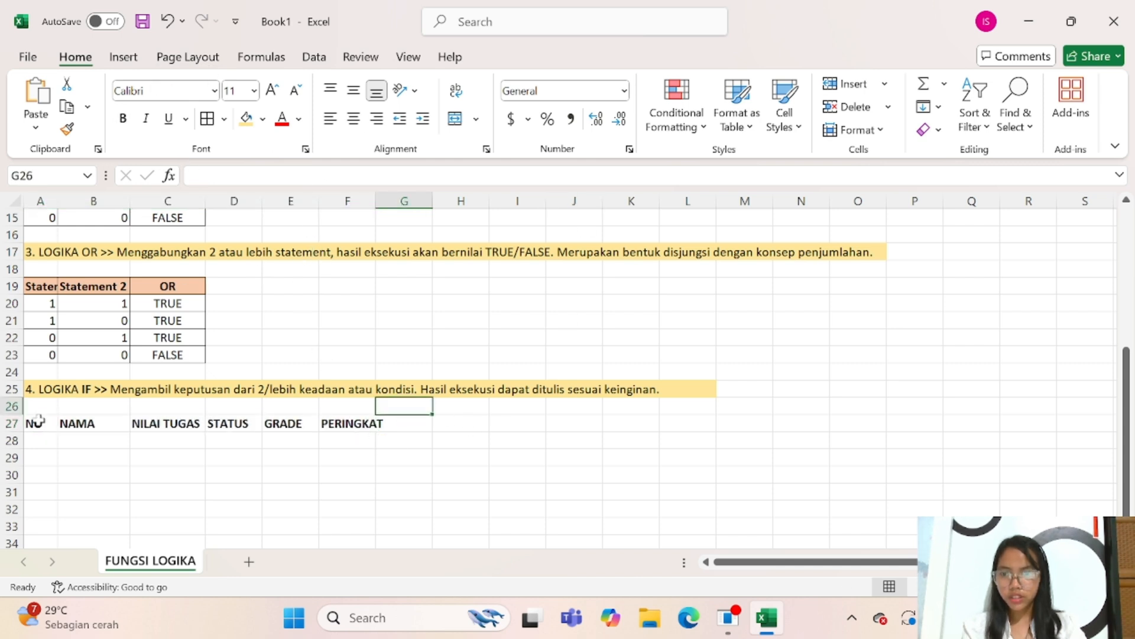
# Step: Center the headers in A27:F27 and widen column F to fit "PERINGKAT"
pyautogui.moveTo(34, 424); pyautogui.dragTo(375, 425)
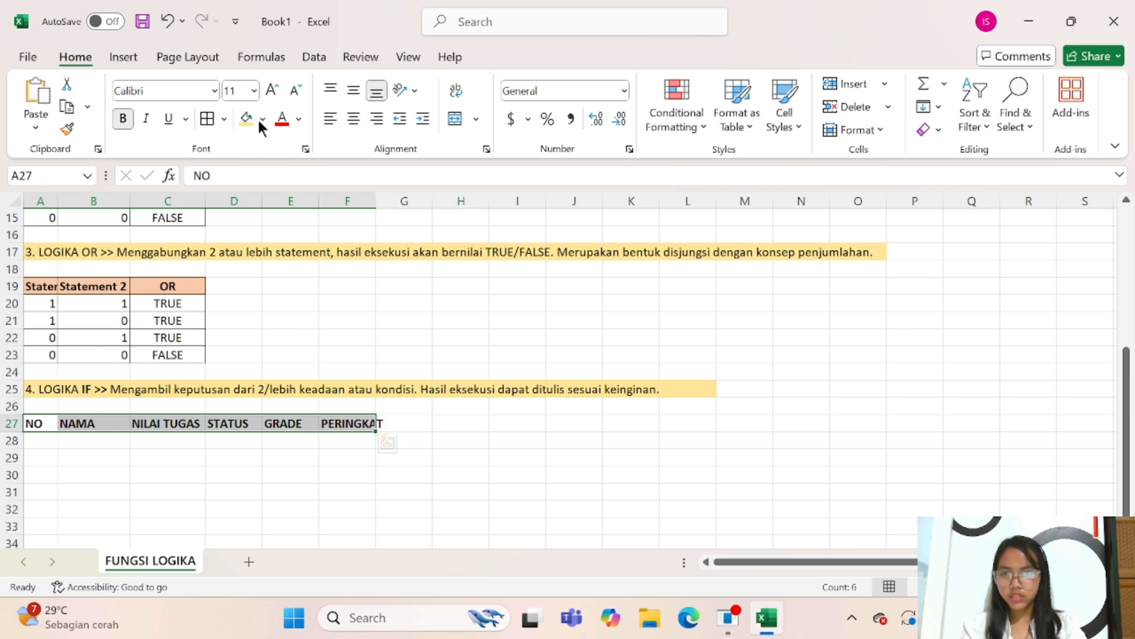
pyautogui.click(354, 119)
pyautogui.click(494, 407)
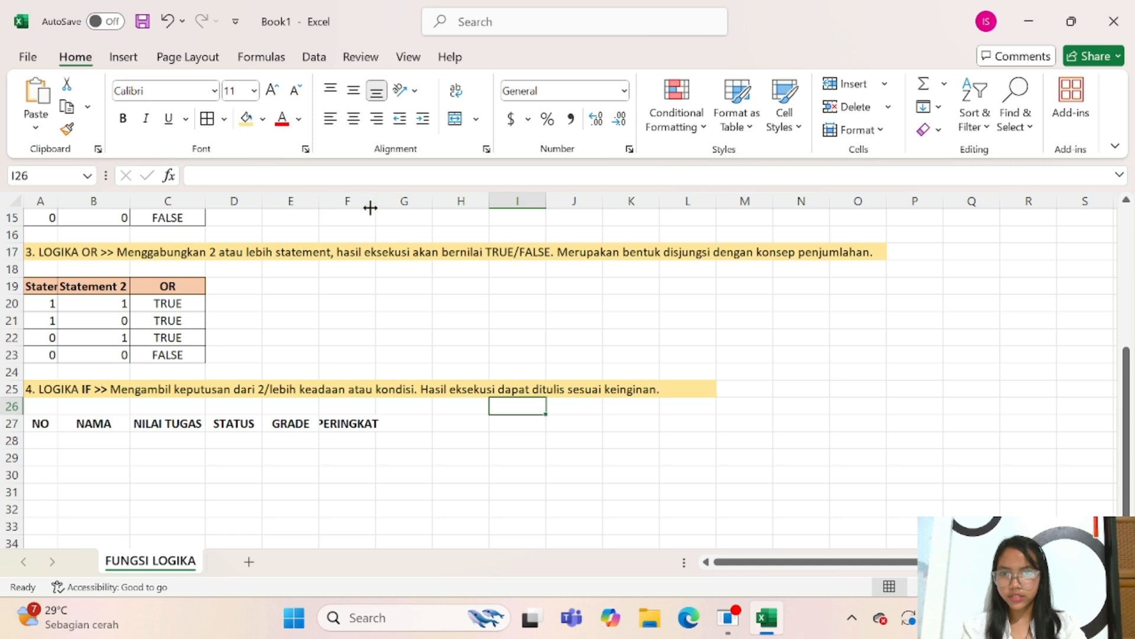
pyautogui.moveTo(375, 207); pyautogui.dragTo(394, 208)
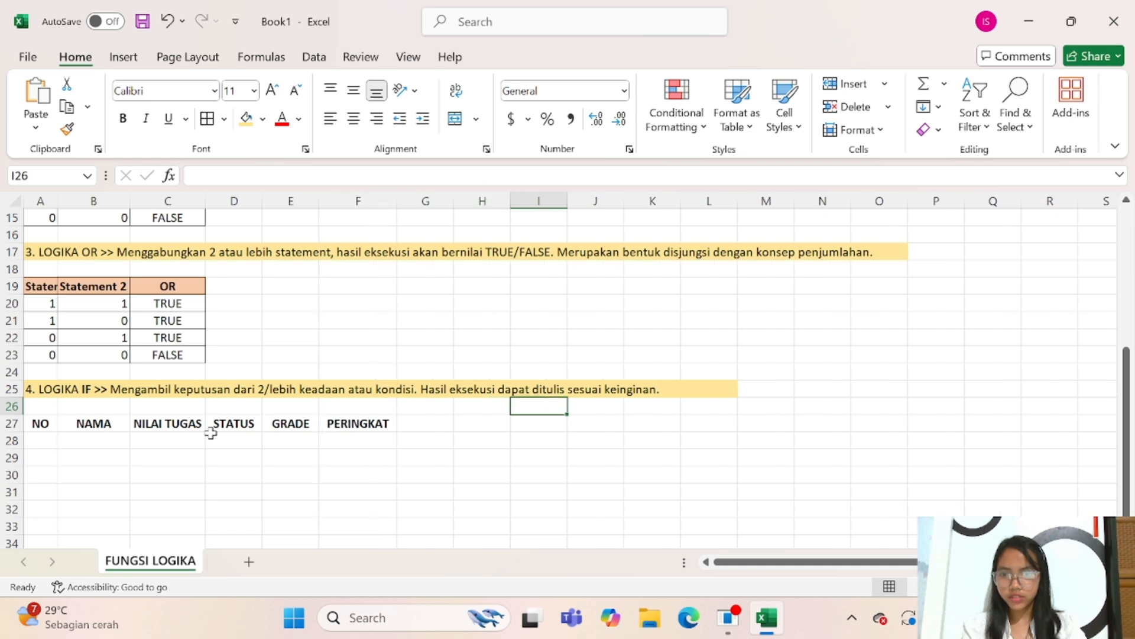
pyautogui.click(177, 491)
pyautogui.click(12, 440)
pyautogui.click(49, 418)
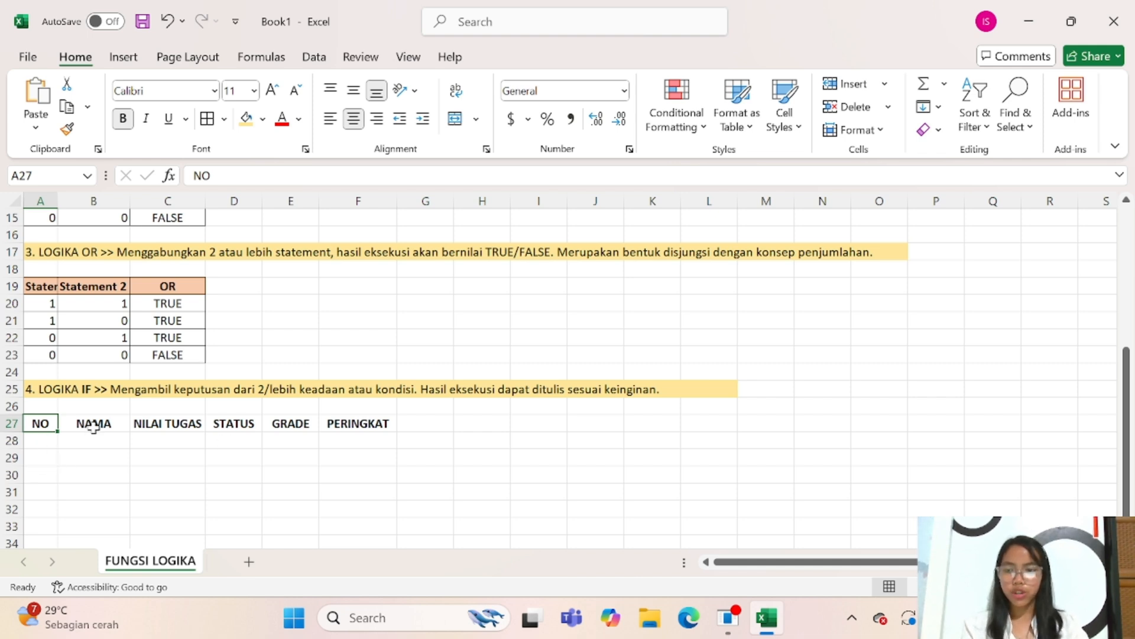
pyautogui.scroll(-2, 94, 427)
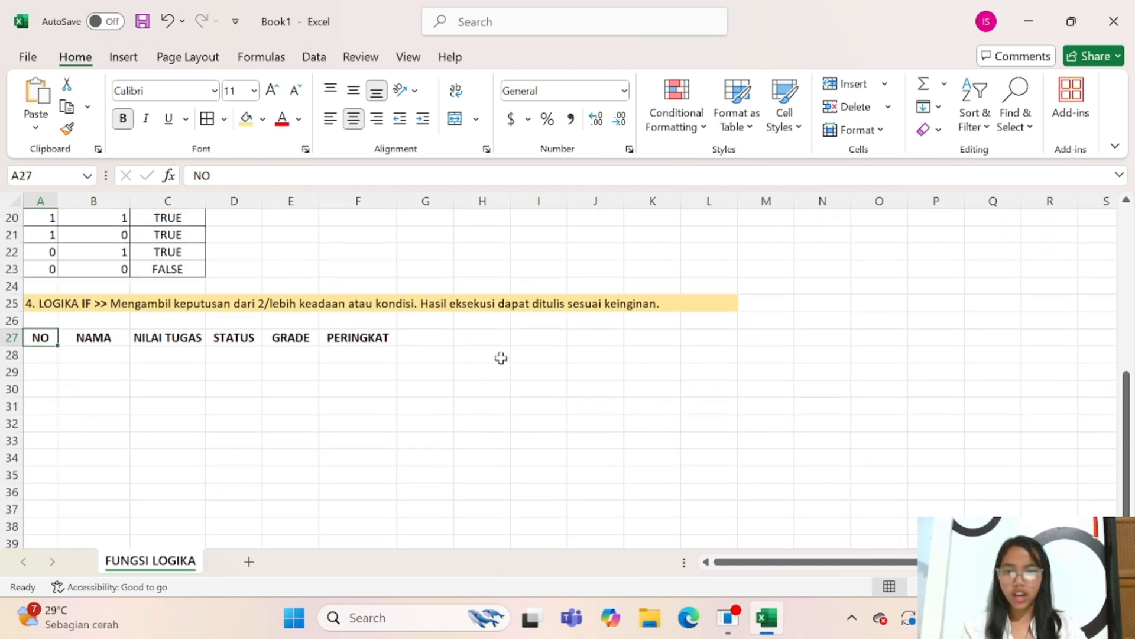
pyautogui.click(499, 339)
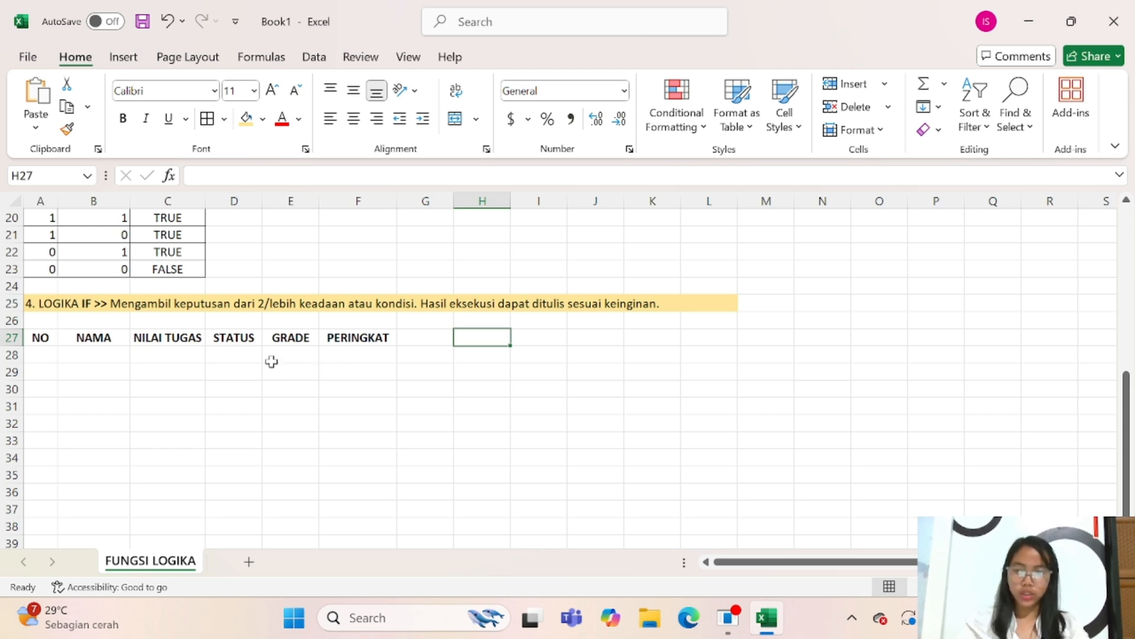
pyautogui.click(248, 326)
pyautogui.click(254, 338)
pyautogui.click(285, 338)
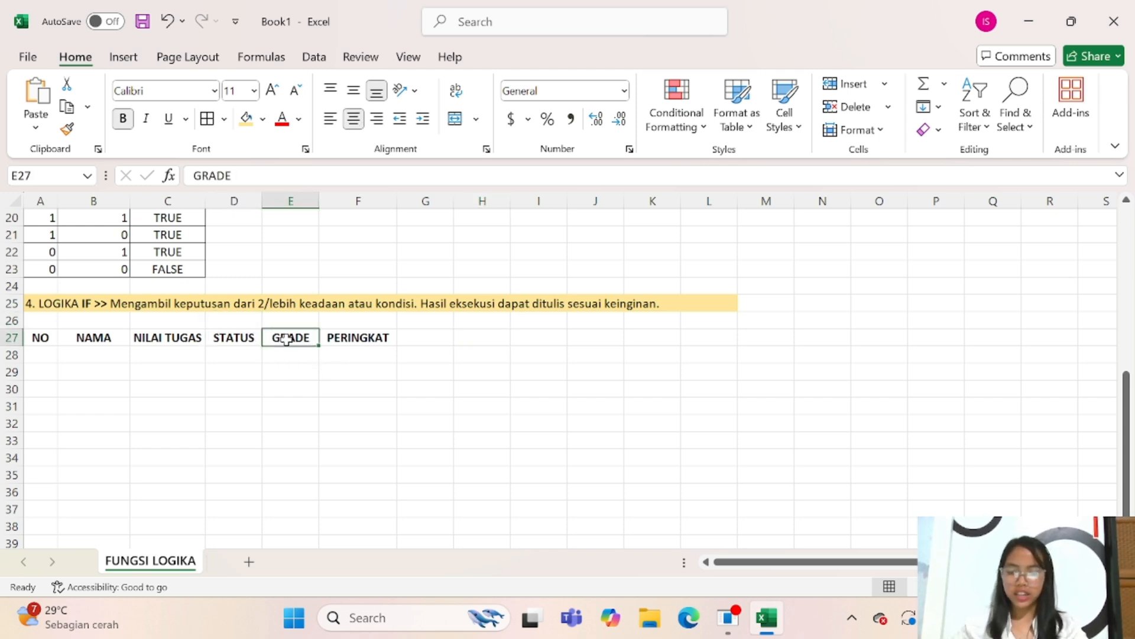
pyautogui.click(388, 339)
pyautogui.click(486, 341)
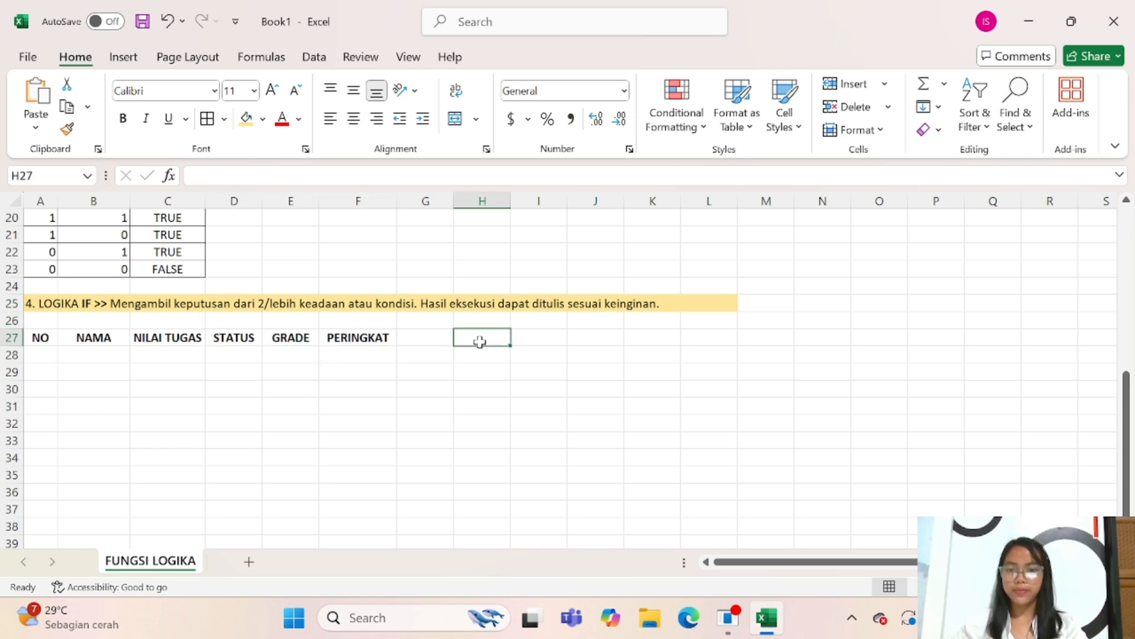
pyautogui.click(222, 336)
pyautogui.click(284, 337)
pyautogui.click(378, 337)
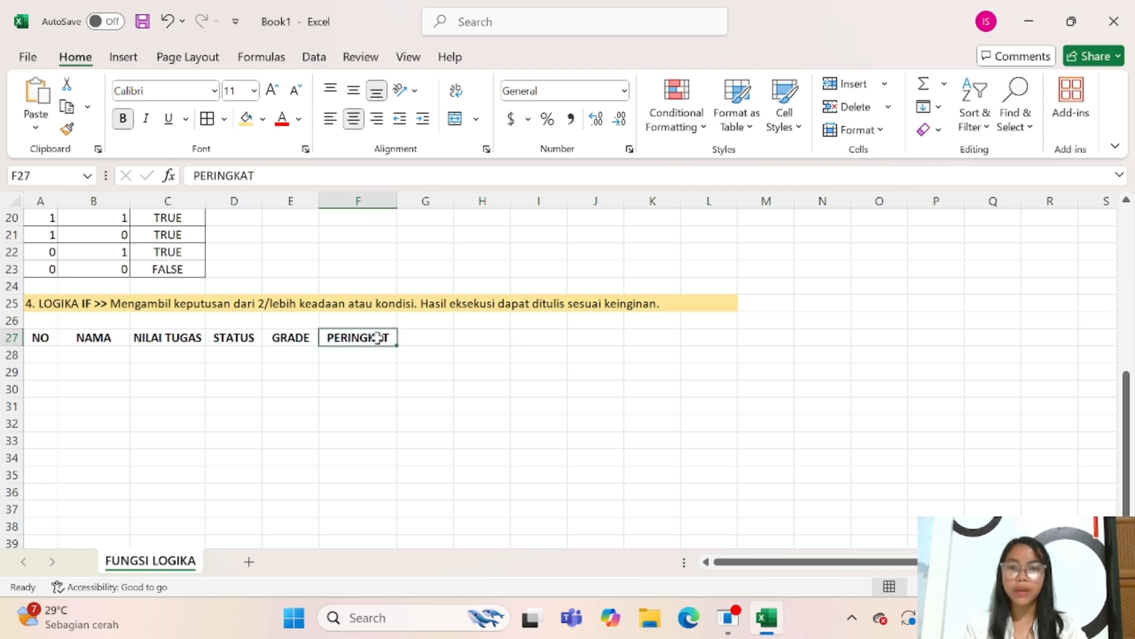
pyautogui.click(497, 333)
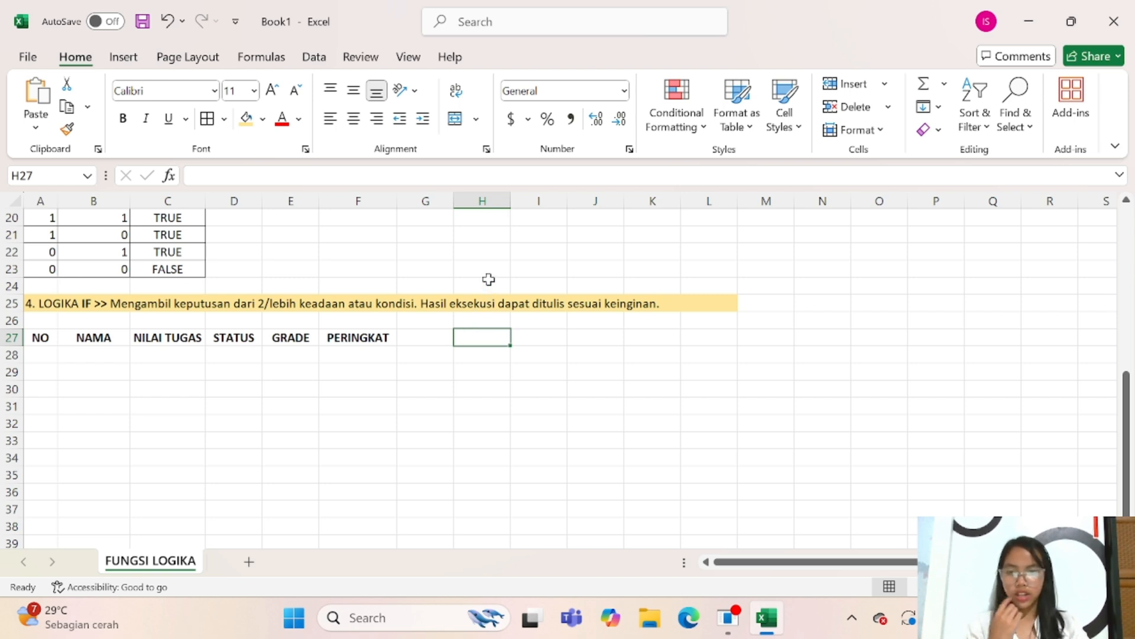
pyautogui.click(254, 337)
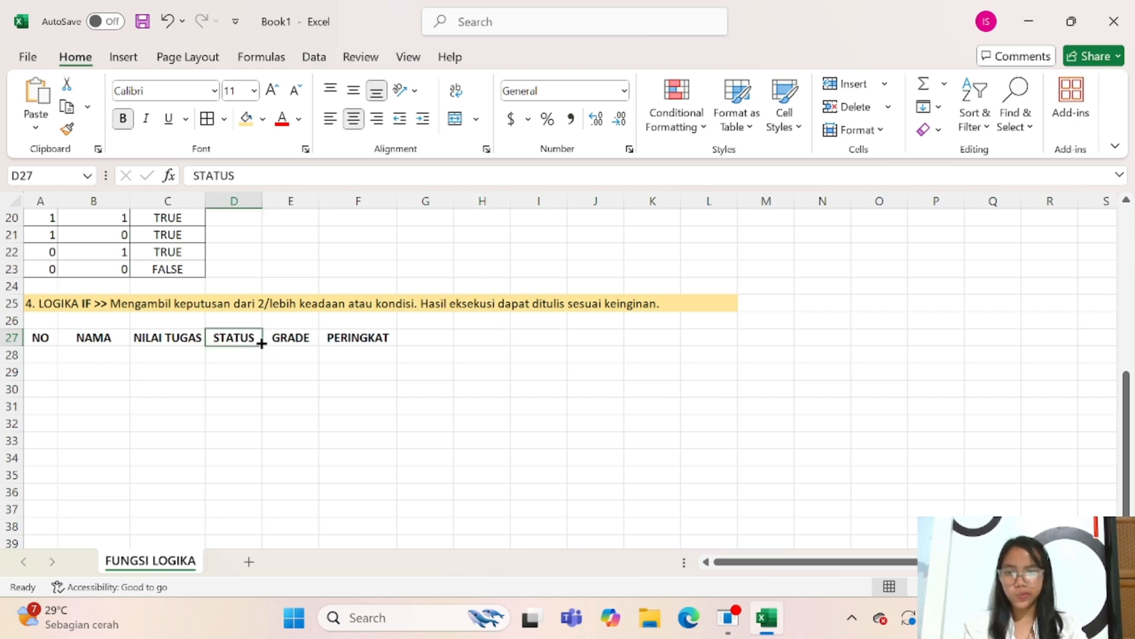
pyautogui.click(291, 346)
# Step: Enter the header "STATUS" in cell H27, beside the main table, for a separate criteria table
pyautogui.click(495, 334)
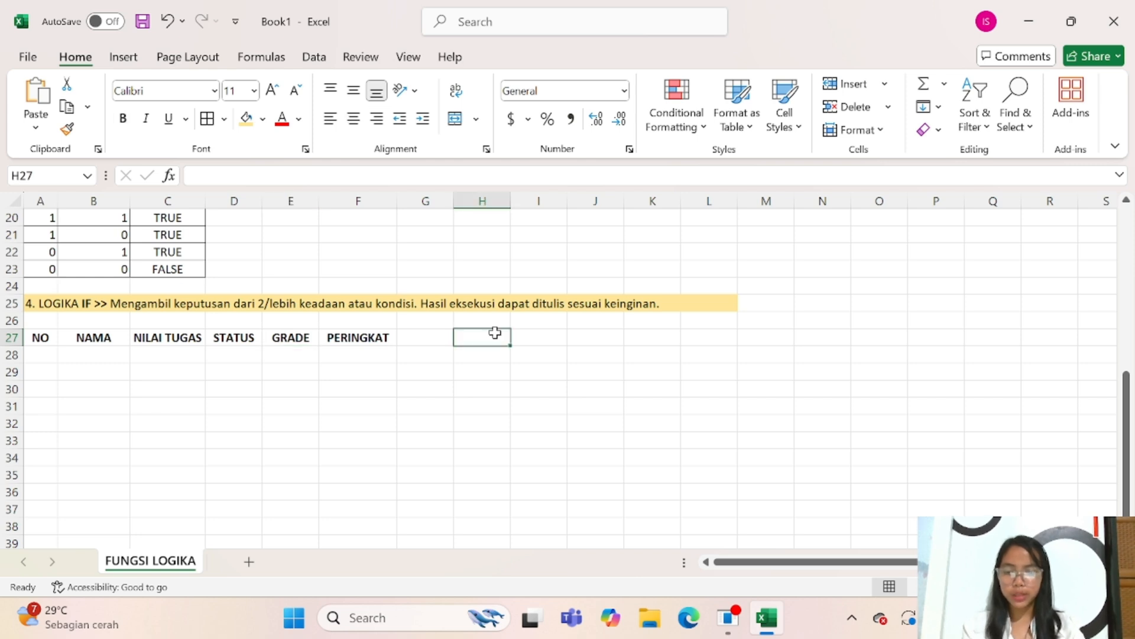
pyautogui.write('STAU')
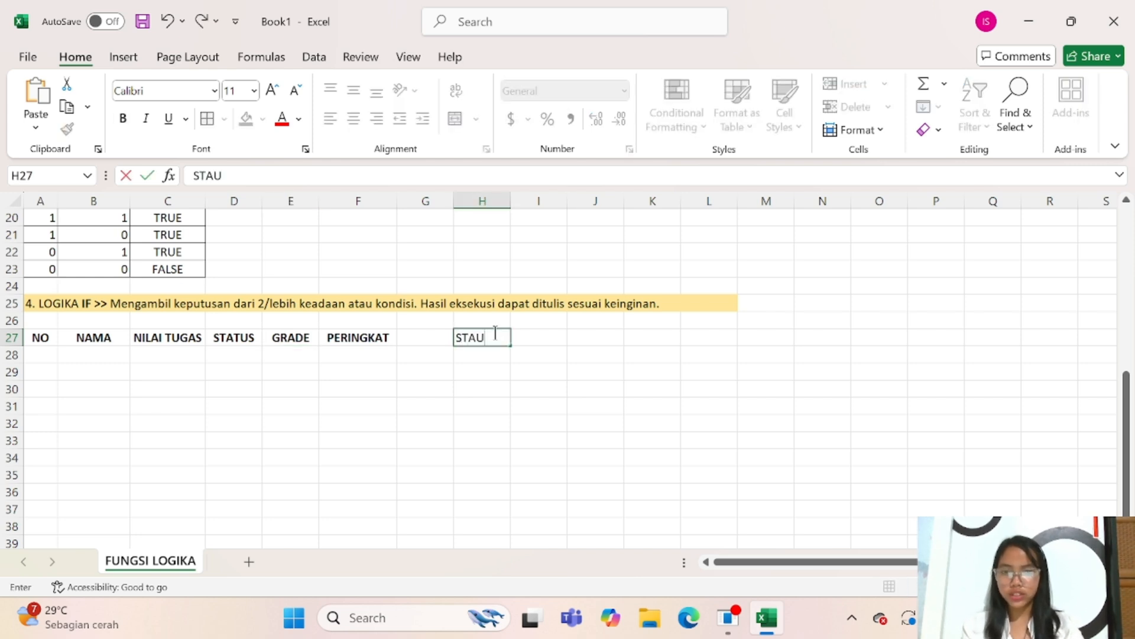
pyautogui.press('BackSpace')
pyautogui.write('TUS')
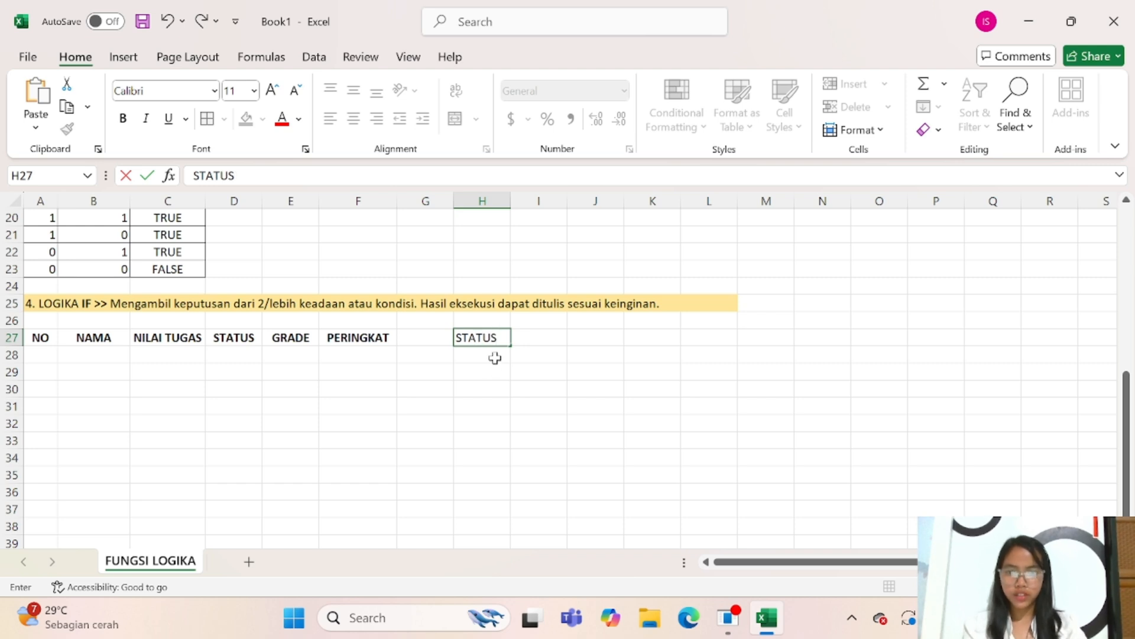
pyautogui.click(495, 353)
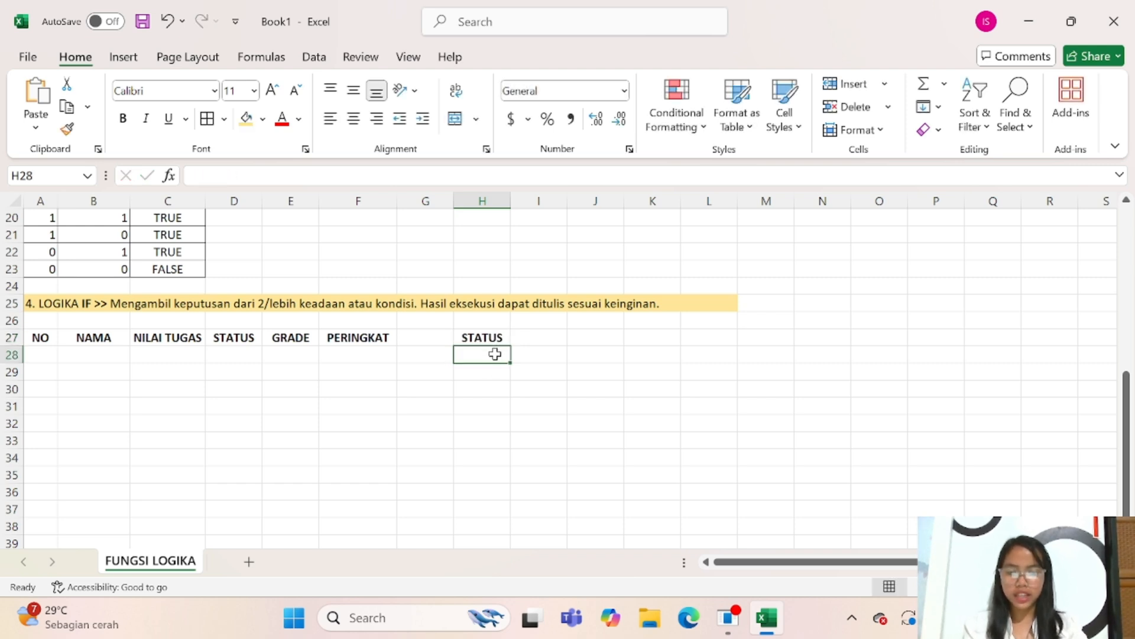
# Step: Enter the first status criterion below the STATUS header: ">=75" in H28 and "LULUS" in I28
pyautogui.write('>=')
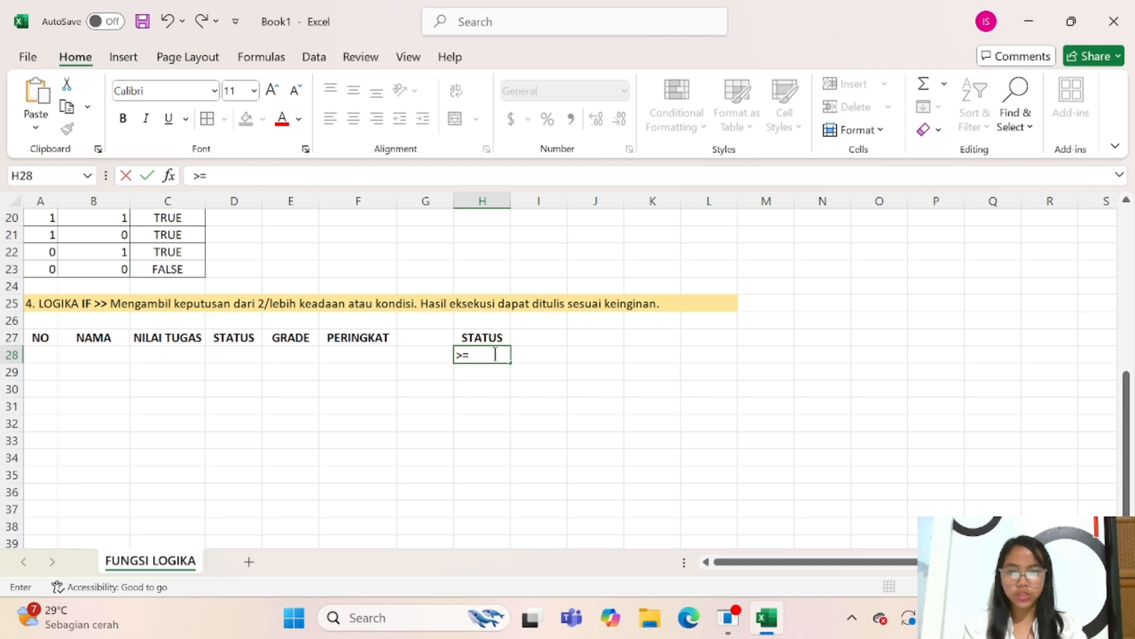
pyautogui.write('T')
pyautogui.press('BackSpace')
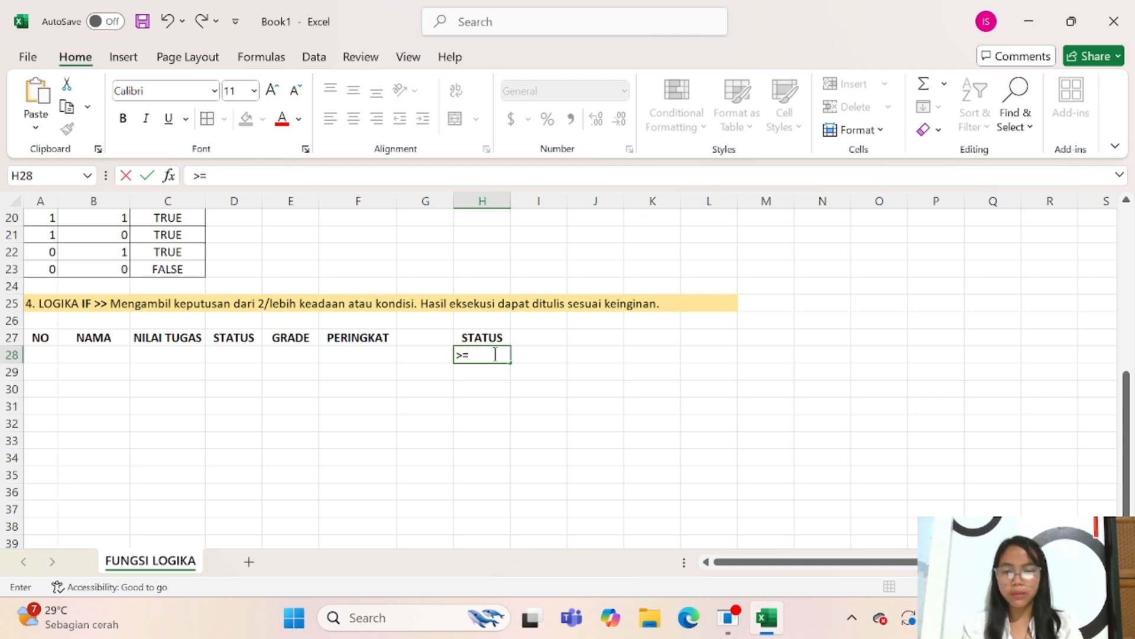
pyautogui.write('75')
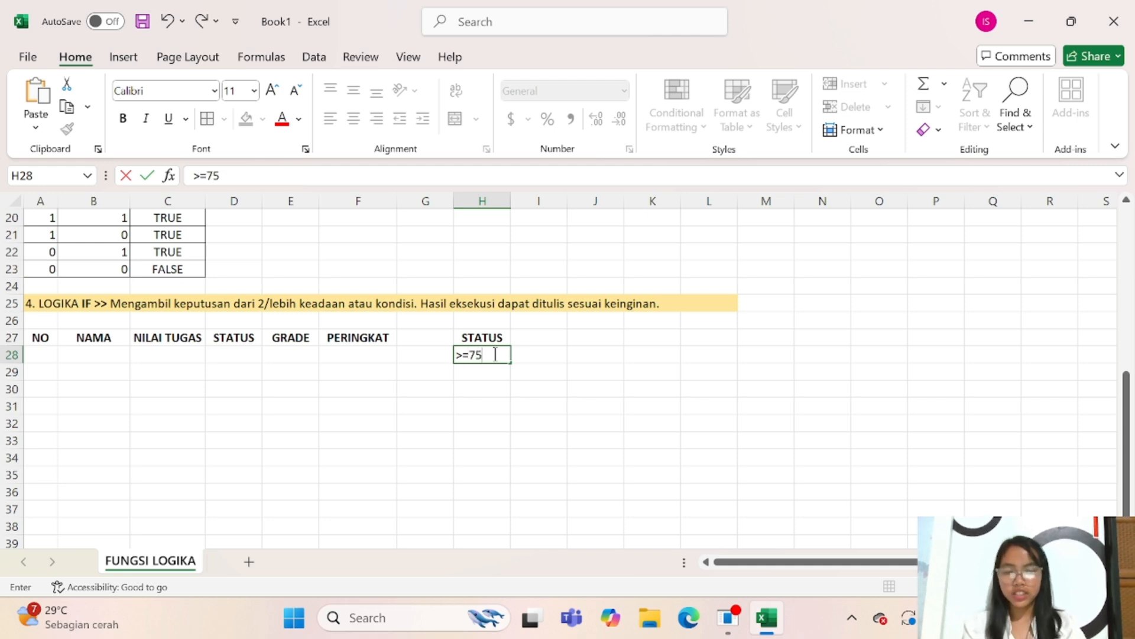
pyautogui.press('Tab')
pyautogui.write('LULUS')
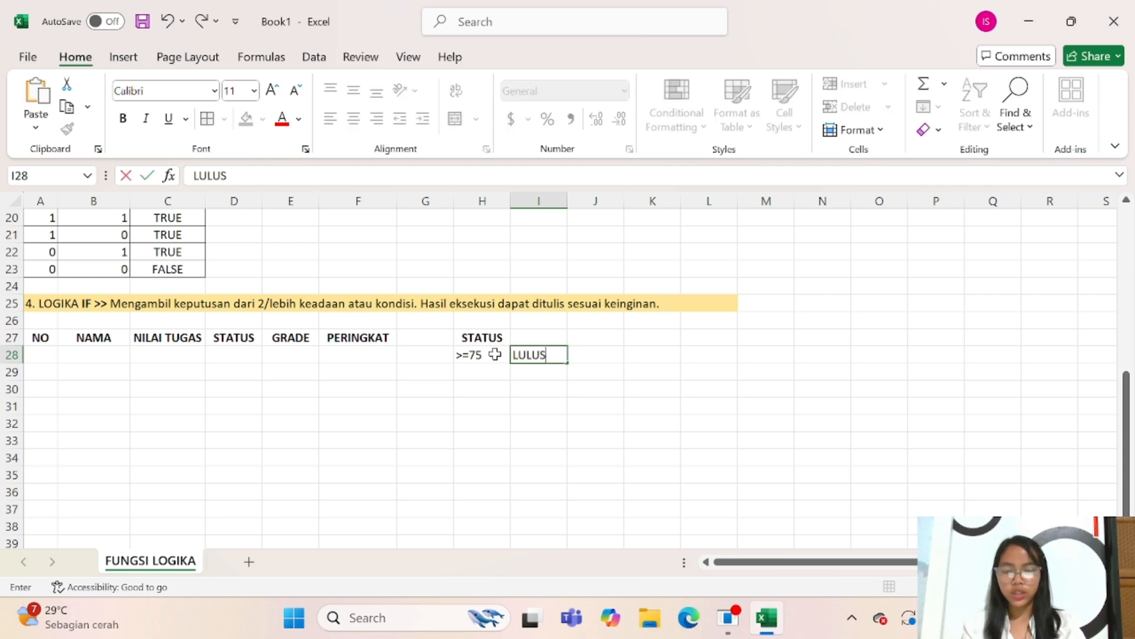
pyautogui.press('Return')
# Step: Enter the second status criterion: "<75" in H29 and "TIDAK LULUS" in I29
pyautogui.press('Left')
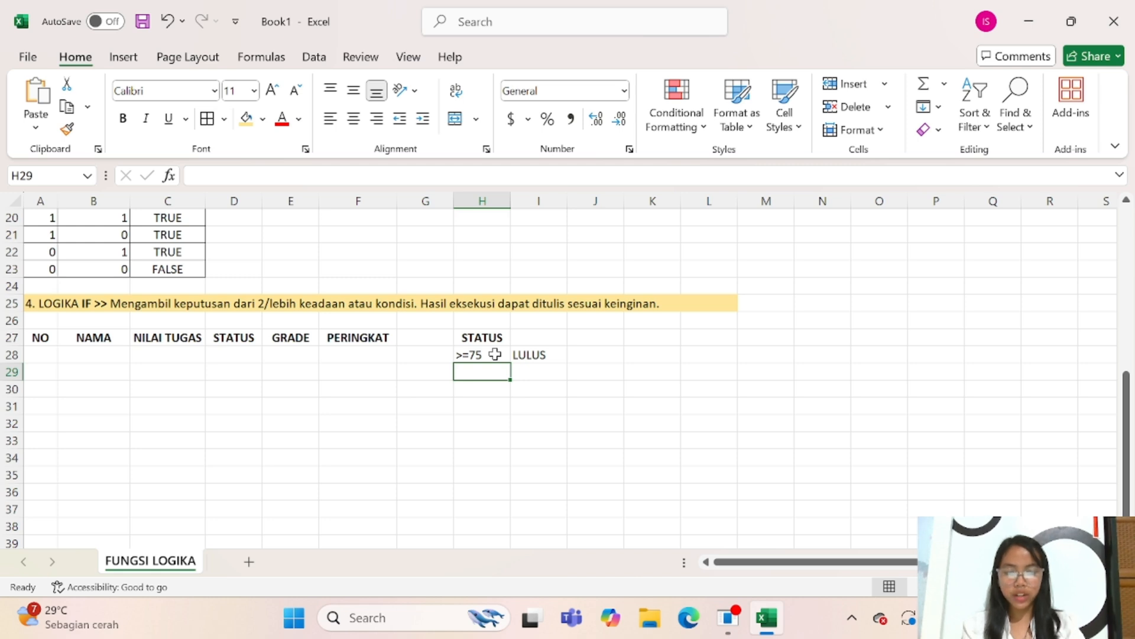
pyautogui.write('<75')
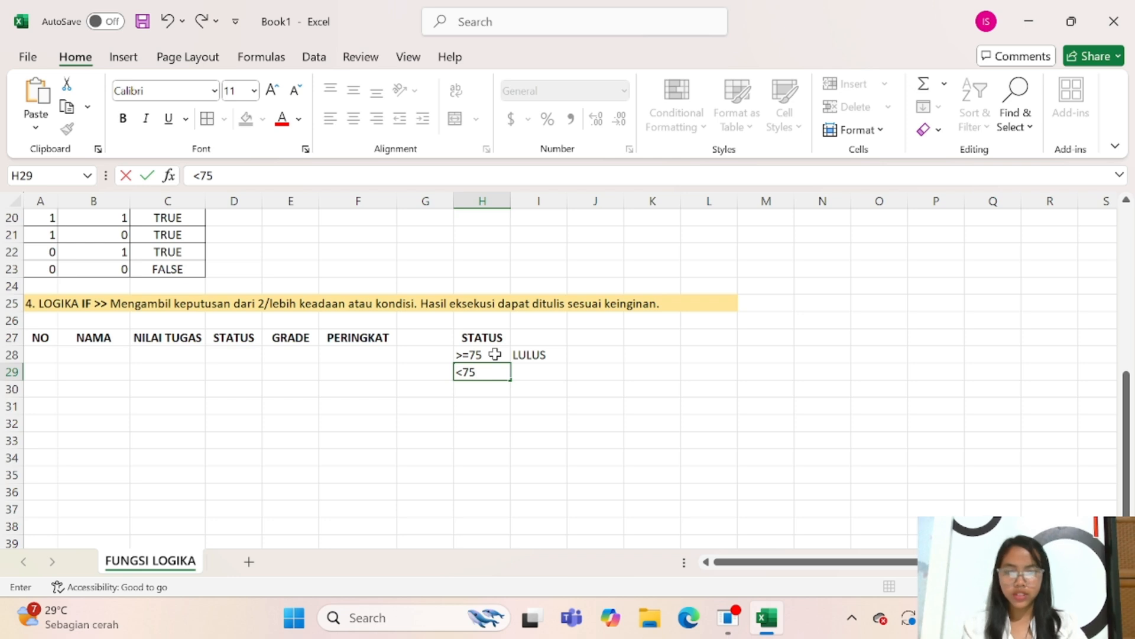
pyautogui.press('Right')
pyautogui.write('T')
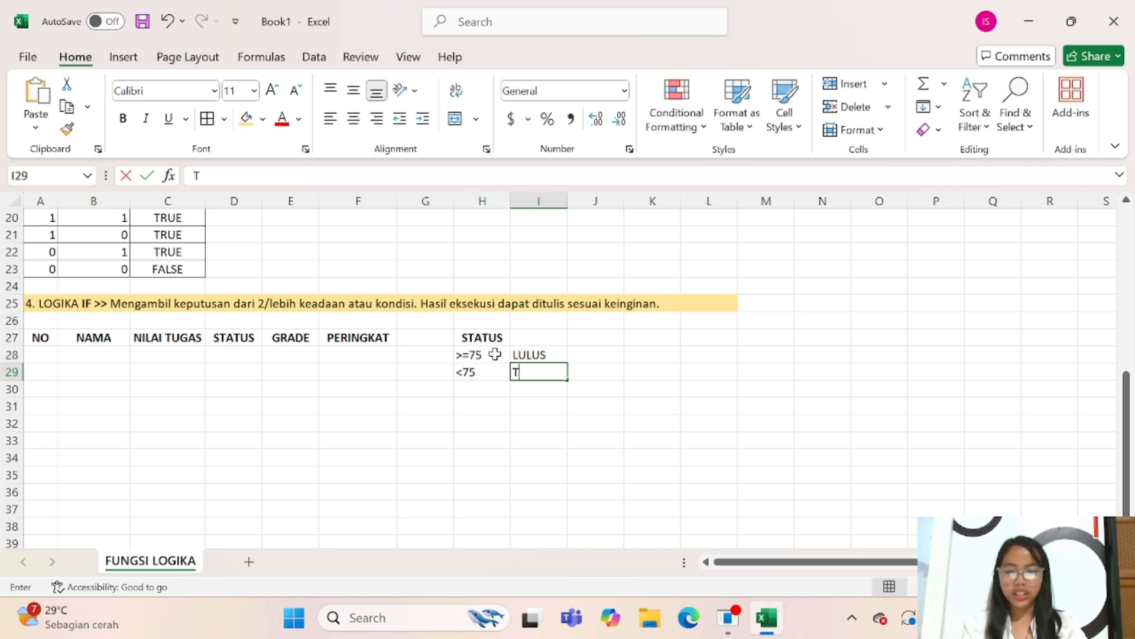
pyautogui.write('IDAK LULUS')
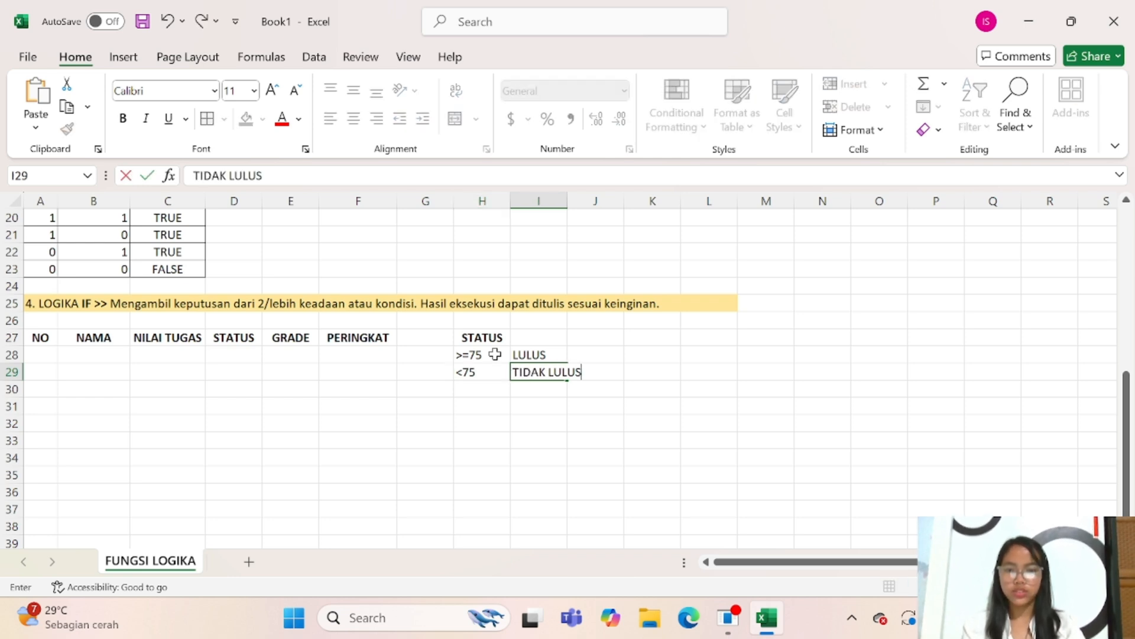
pyautogui.click(486, 452)
# Step: Merge and center the STATUS header across H27:I27 and widen column I to fit "TIDAK LULUS"
pyautogui.moveTo(472, 337); pyautogui.dragTo(542, 343)
pyautogui.click(455, 119)
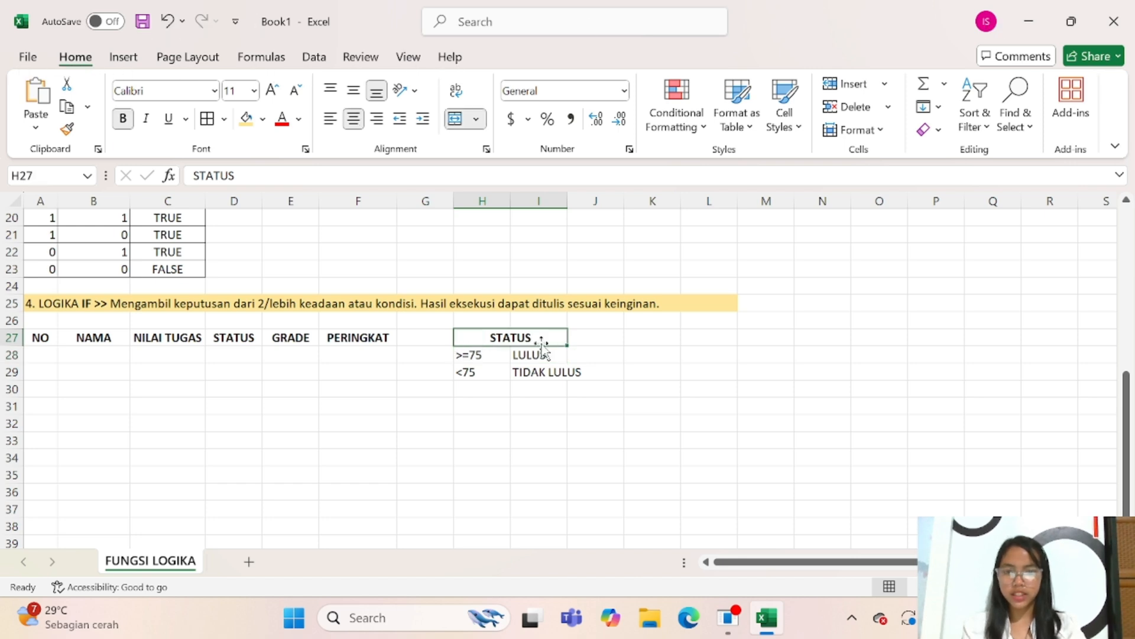
pyautogui.click(540, 404)
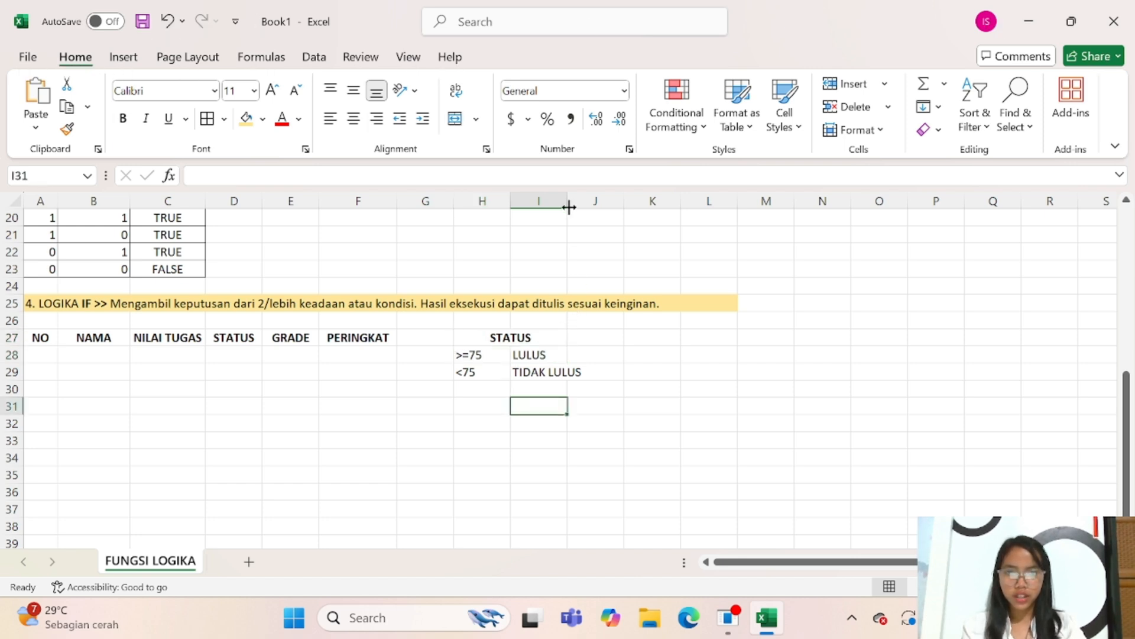
pyautogui.moveTo(568, 206); pyautogui.dragTo(592, 205)
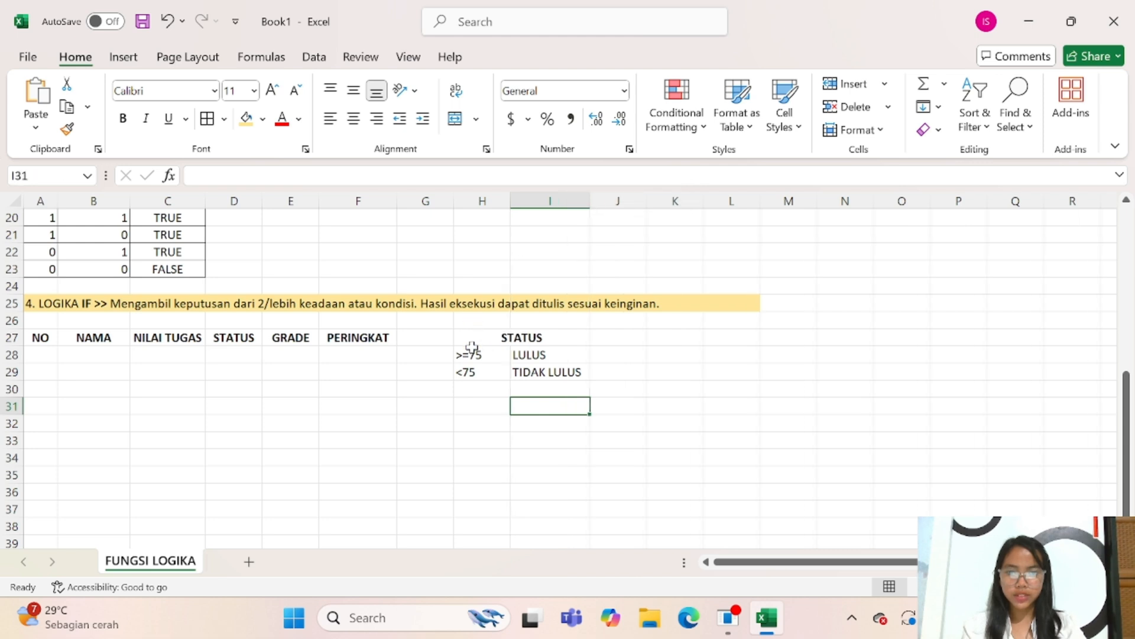
# Step: Apply all borders to the status criteria table in H27:I29
pyautogui.moveTo(472, 354); pyautogui.dragTo(556, 372)
pyautogui.click(478, 371)
pyautogui.moveTo(466, 337); pyautogui.dragTo(545, 371)
pyautogui.hotkey('alt', 'h')
pyautogui.press('b')
pyautogui.press('a')
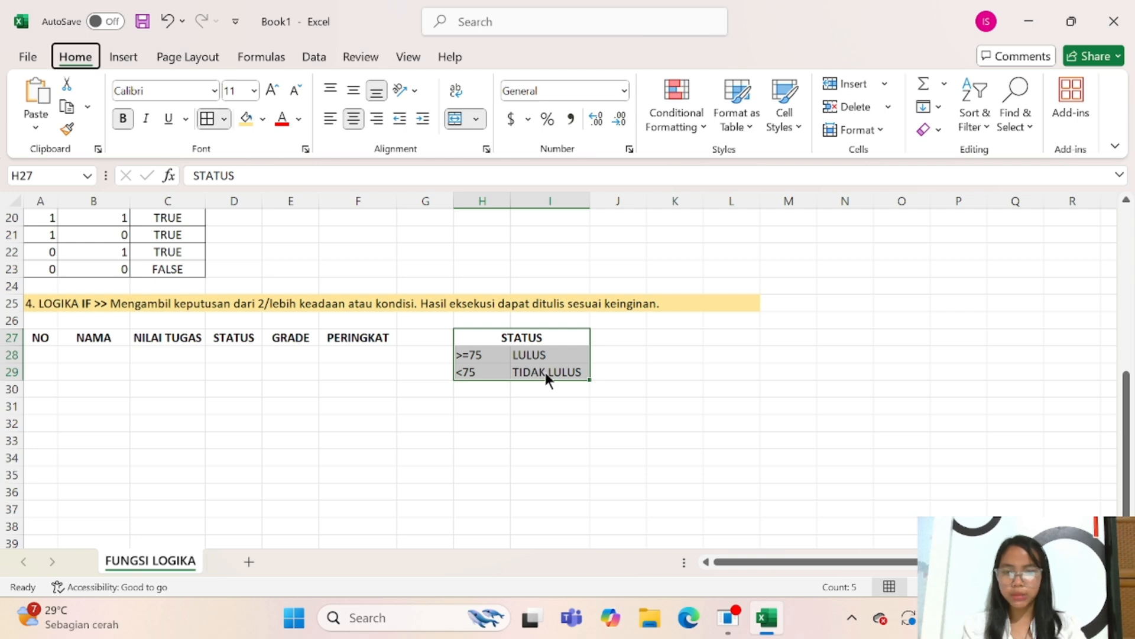
pyautogui.click(545, 476)
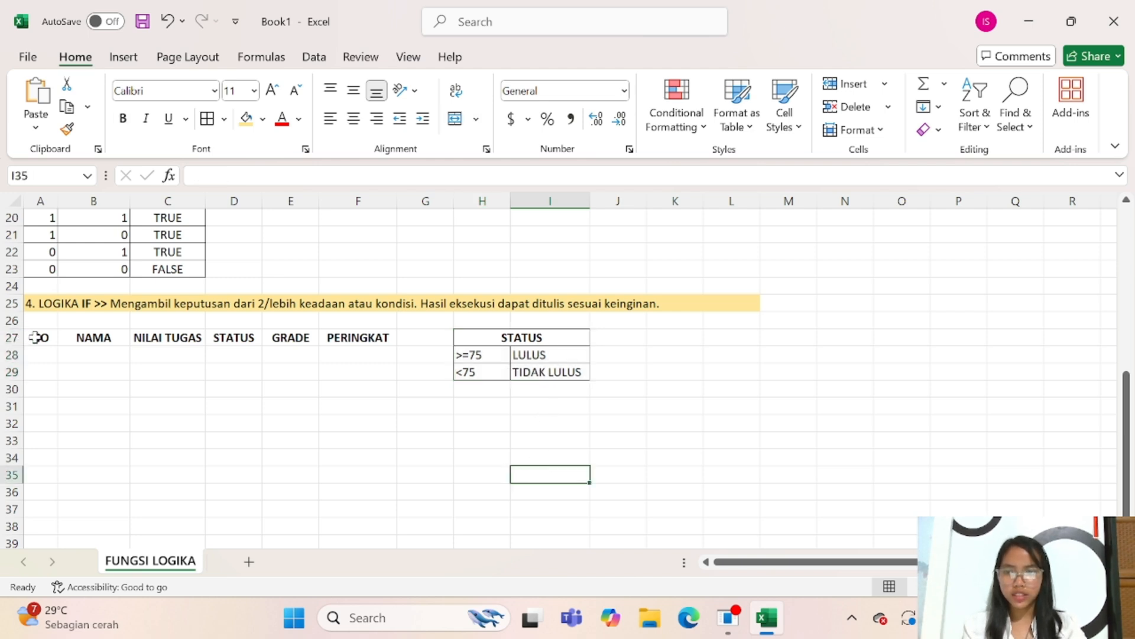
# Step: Fill the main table headers in A27:F27 and the merged STATUS header in H27:I27 with light orange
pyautogui.moveTo(36, 335); pyautogui.dragTo(370, 338)
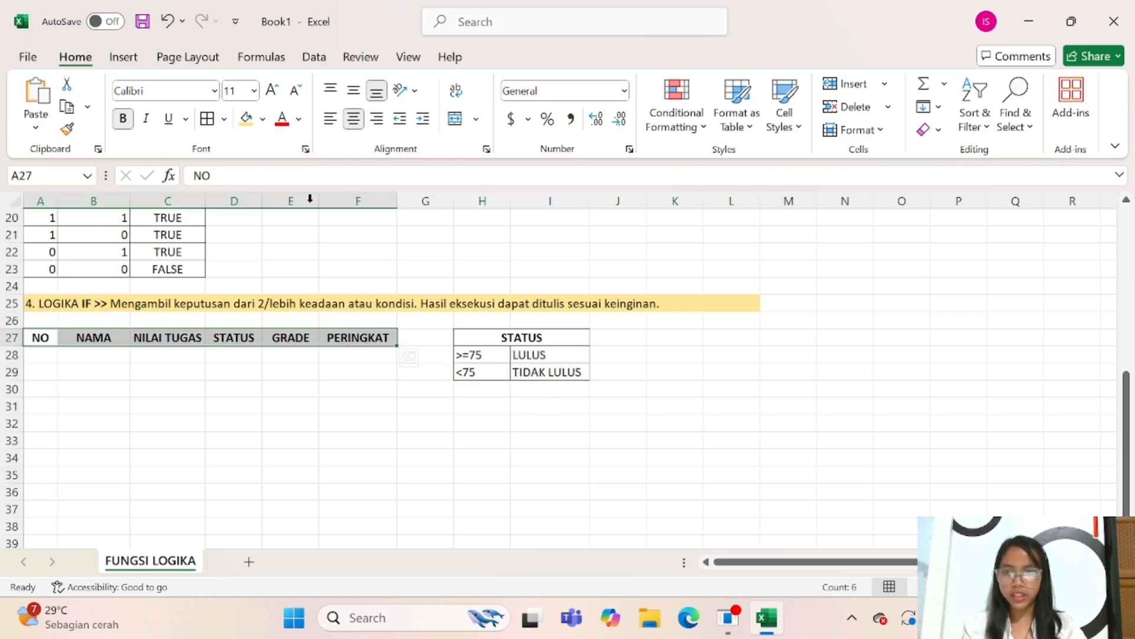
pyautogui.click(264, 123)
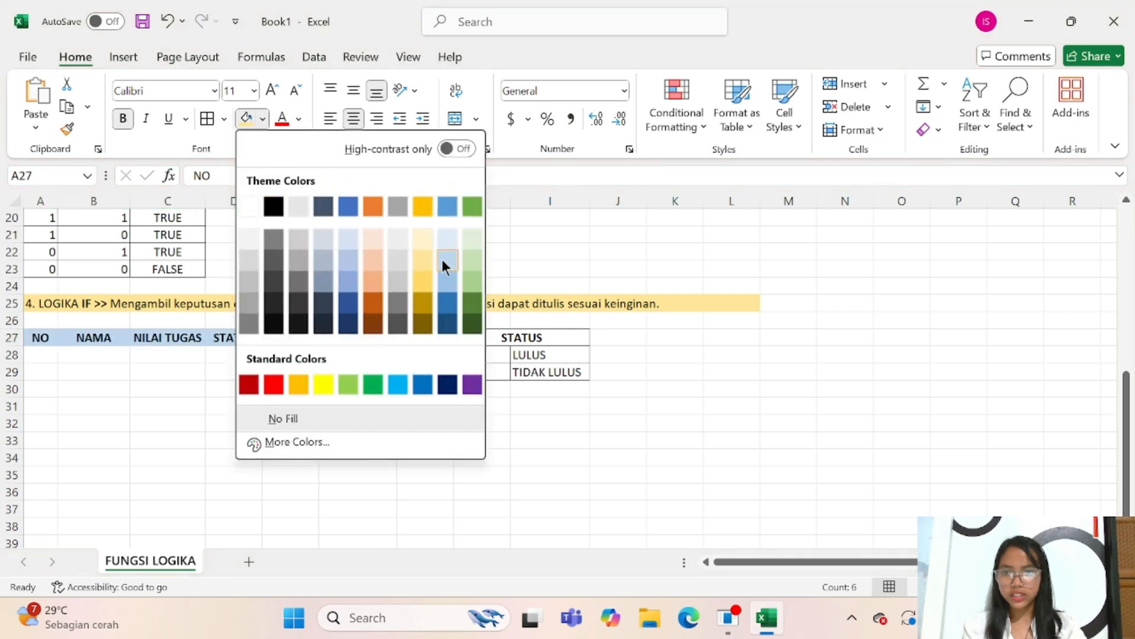
pyautogui.click(370, 280)
pyautogui.click(187, 398)
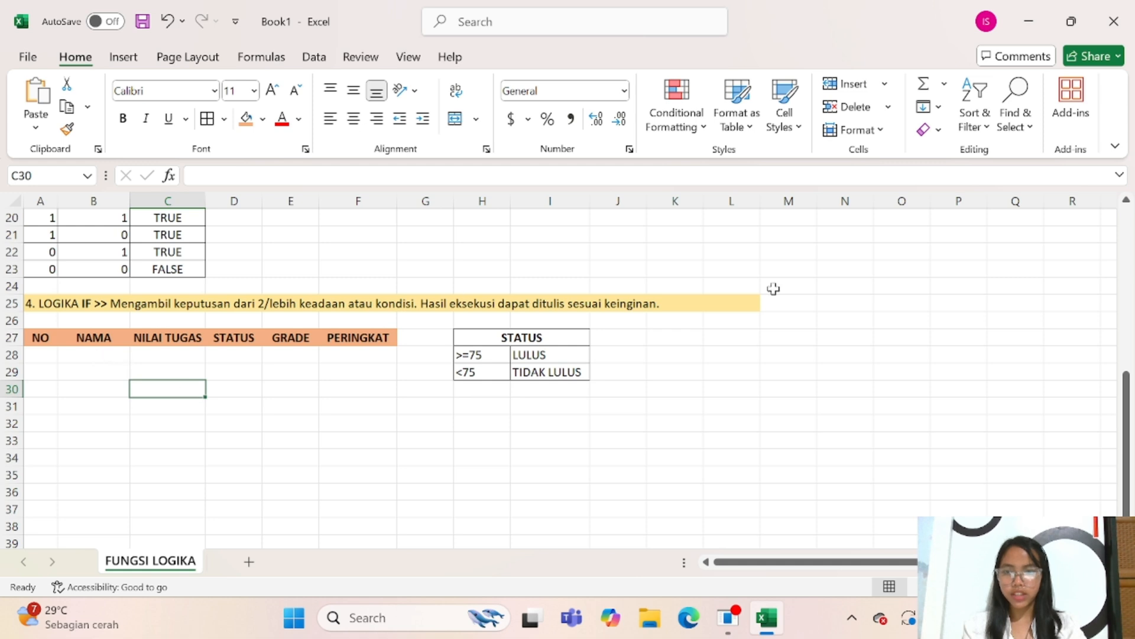
pyautogui.click(476, 337)
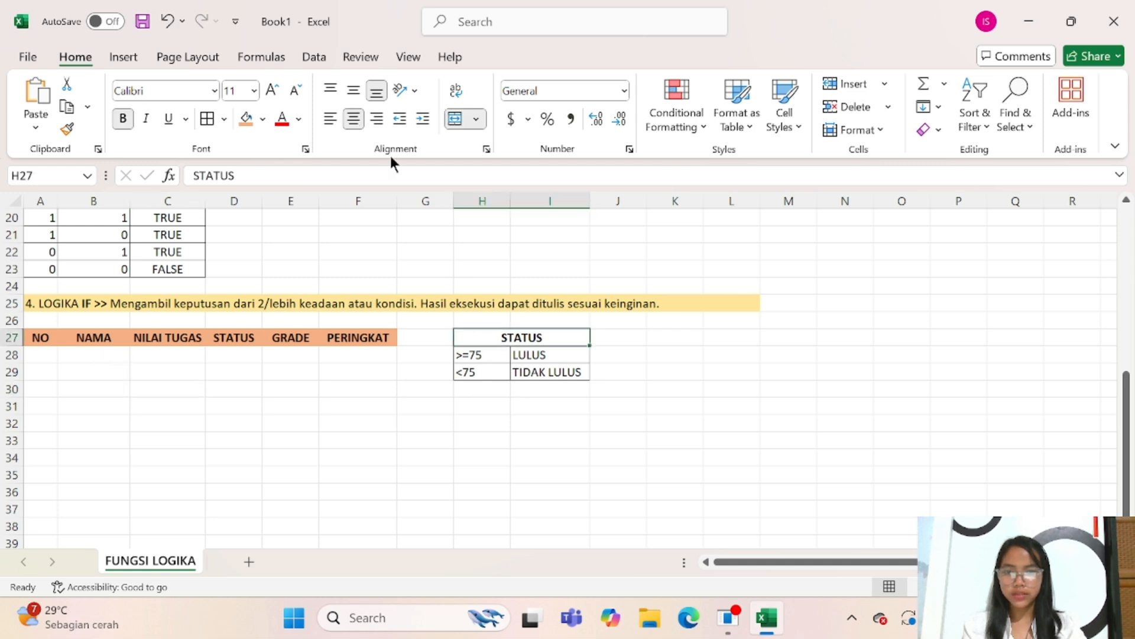
pyautogui.click(245, 118)
# Step: Start a grade criteria table beside the status table with the headers "NILAI" in K27 and "GRADE" in L27
pyautogui.click(684, 338)
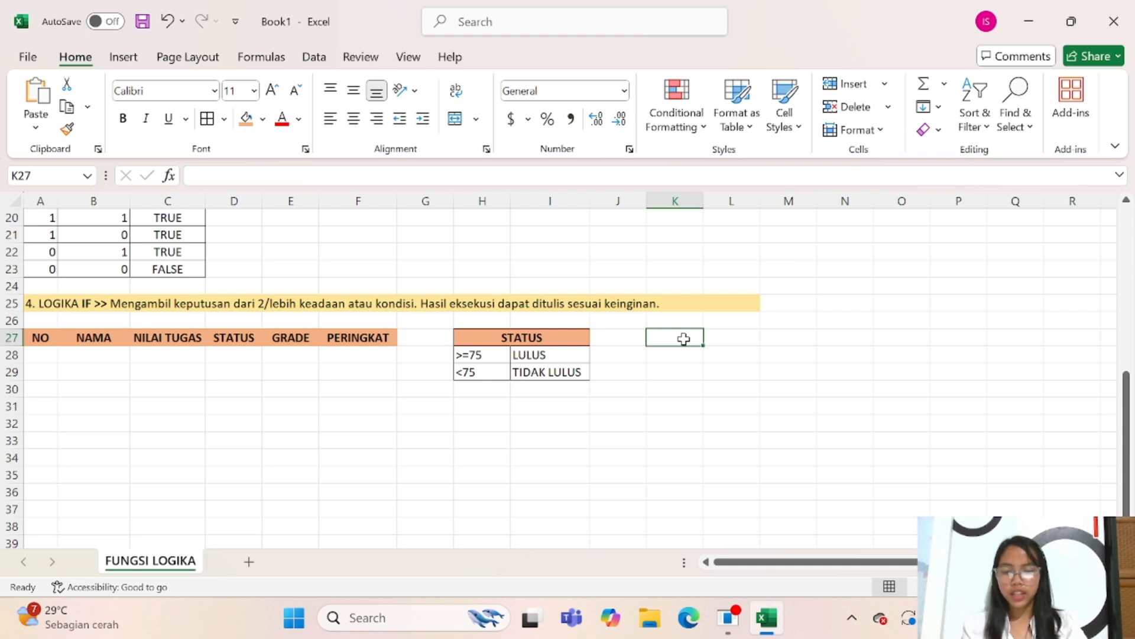
pyautogui.write('NILAI')
pyautogui.press('Tab')
pyautogui.write('GR')
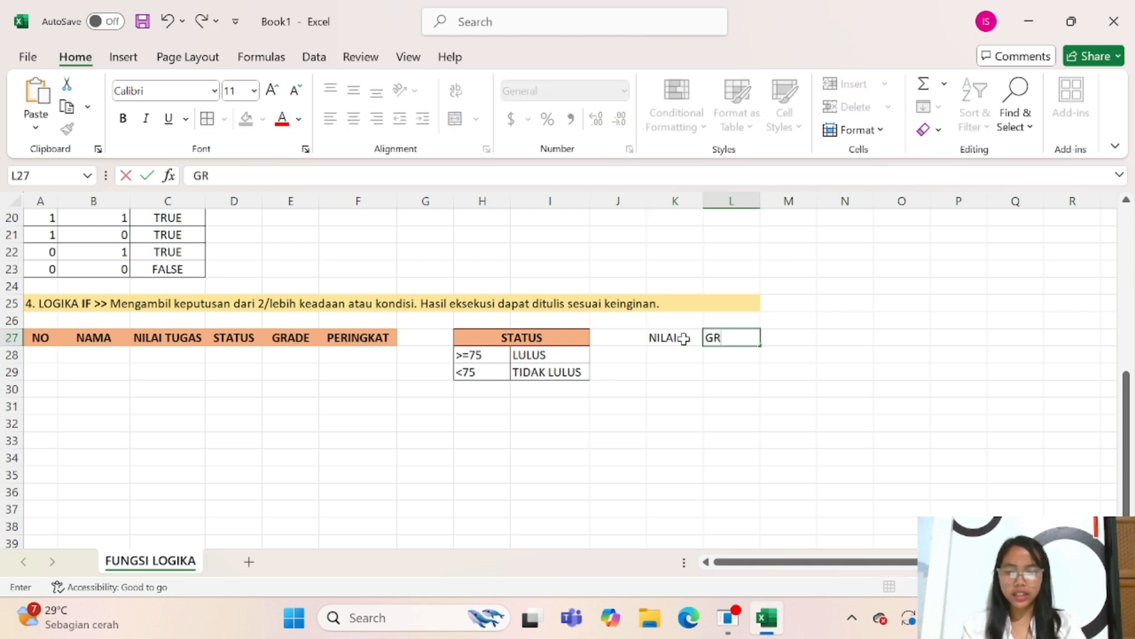
pyautogui.write('ADE')
pyautogui.press('Return')
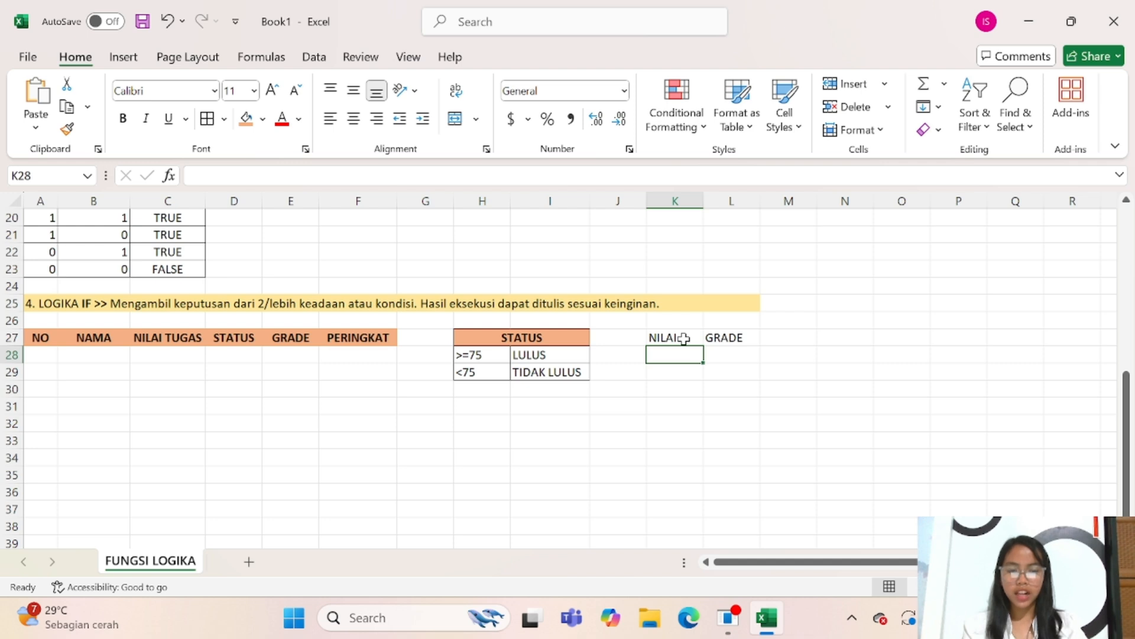
# Step: Enter the score range "90-100" in K28 with the grade "A" in L28
pyautogui.write('0')
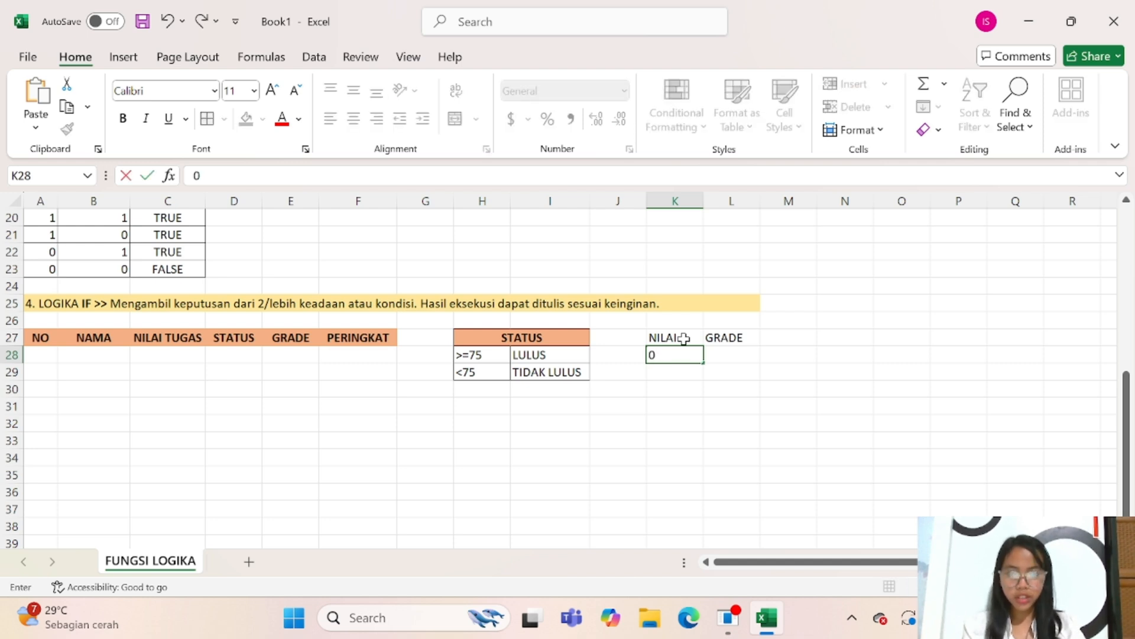
pyautogui.press('BackSpace')
pyautogui.write('90-')
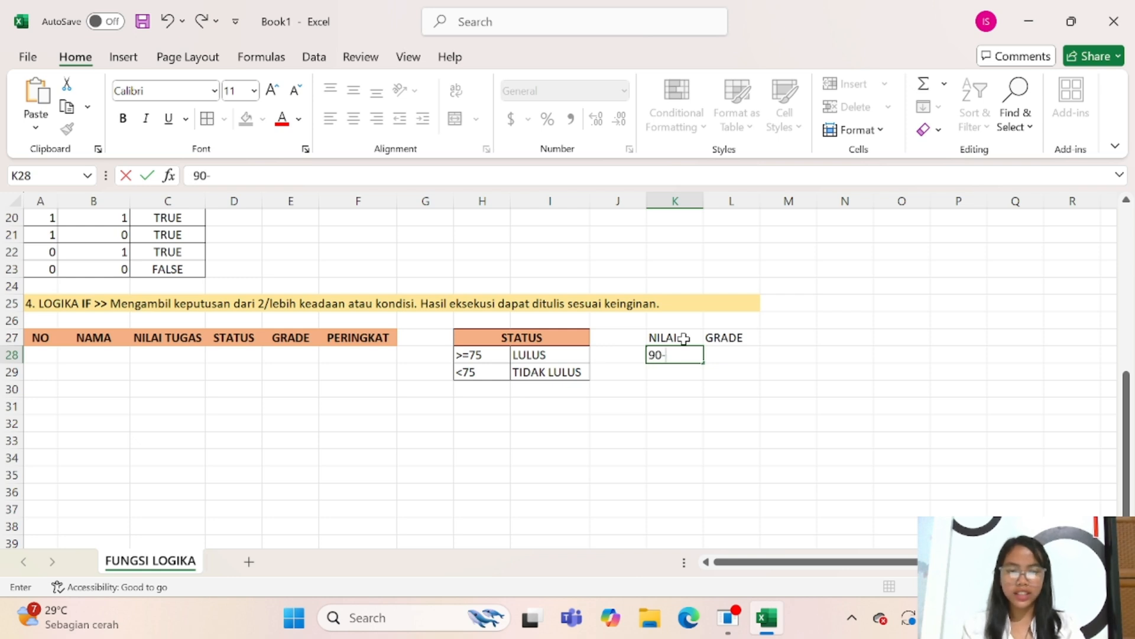
pyautogui.write('100')
pyautogui.press('Tab')
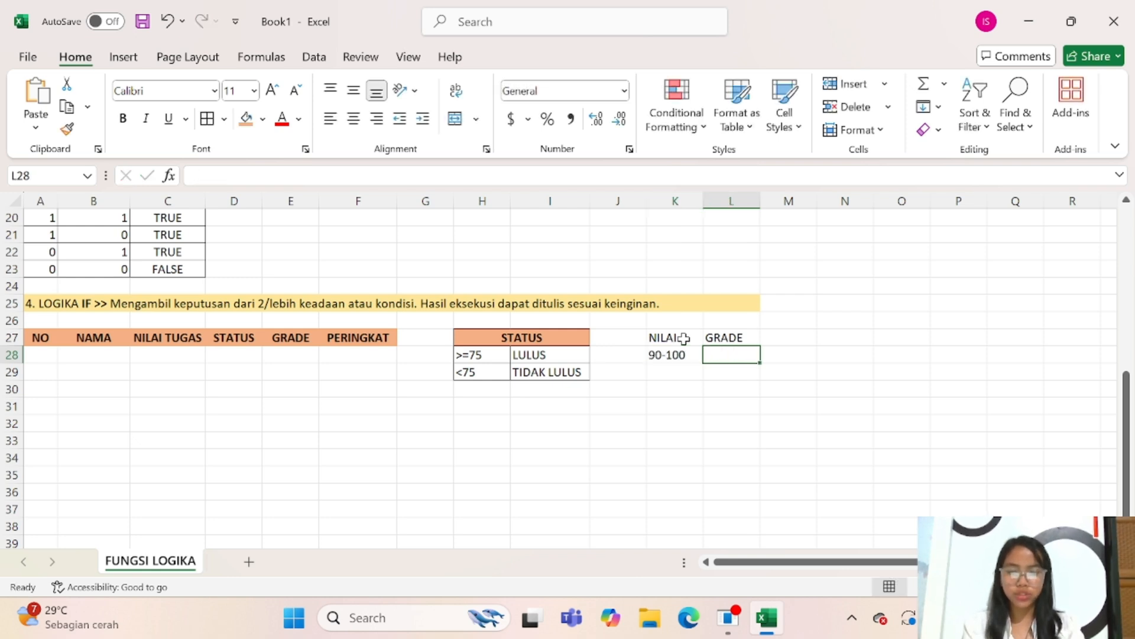
pyautogui.write('A')
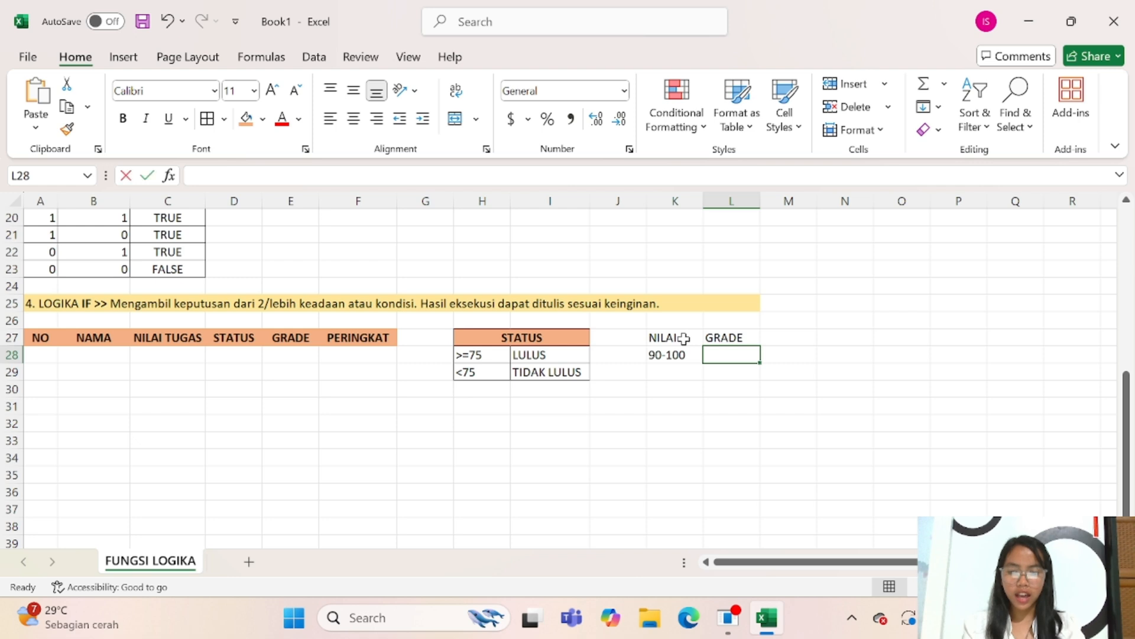
pyautogui.press('Return')
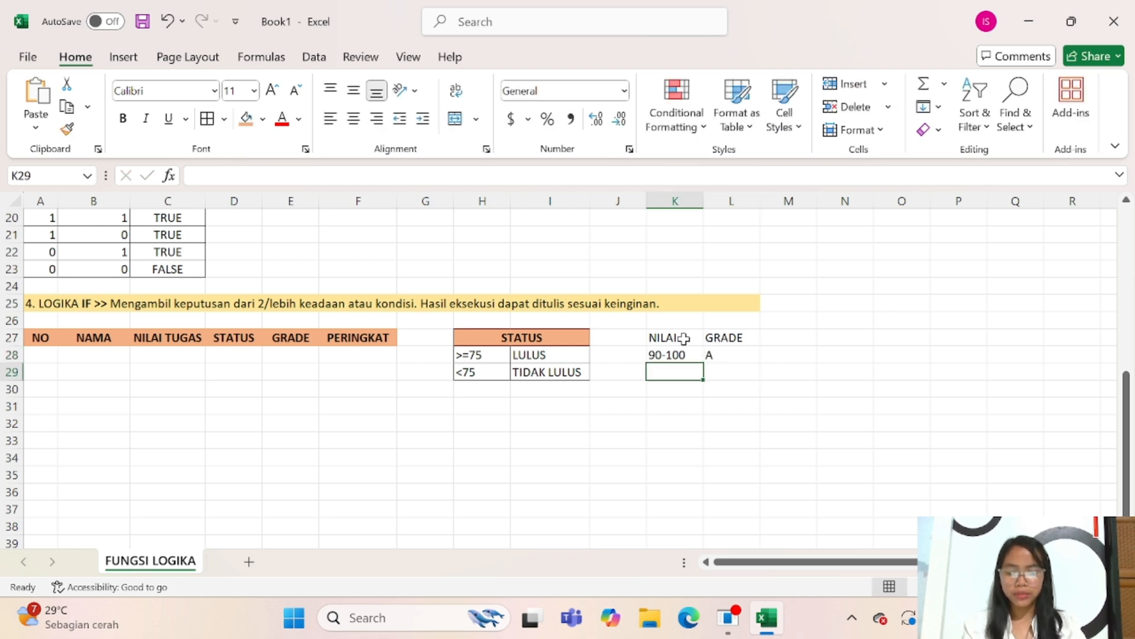
pyautogui.write('20-2')
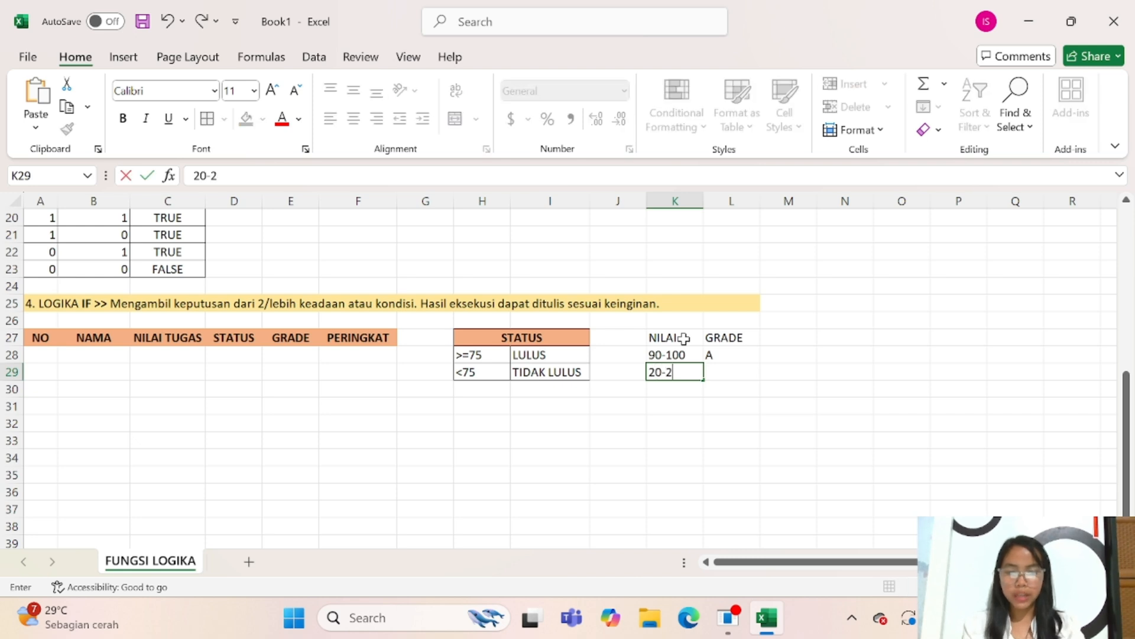
pyautogui.press('BackSpace')
pyautogui.press('BackSpace')
pyautogui.press('BackSpace')
pyautogui.press('BackSpace')
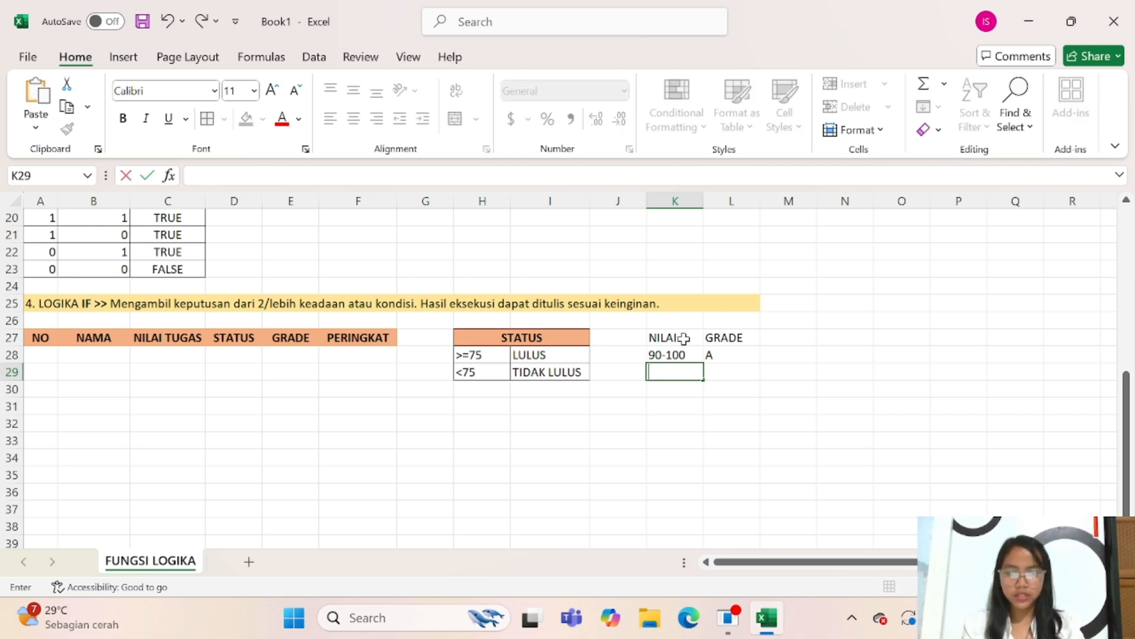
# Step: Enter the score range "80-89" with grade "B" in K29:L29 and "70-79" with grade "C" in K30:L30
pyautogui.write('80-89')
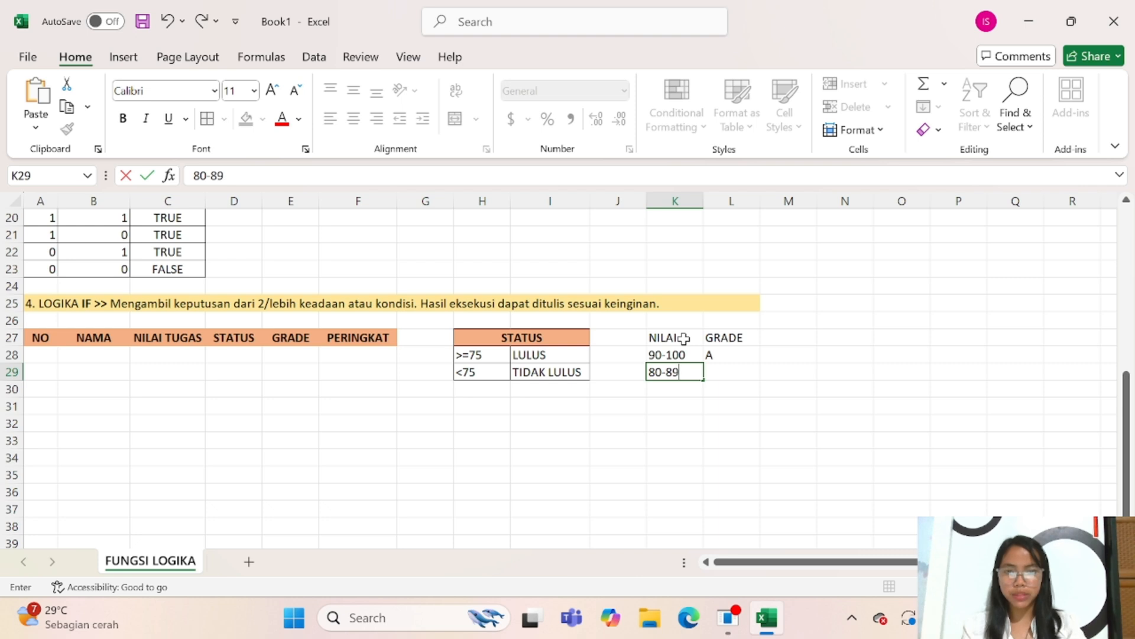
pyautogui.press('Tab')
pyautogui.write('B')
pyautogui.press('Return')
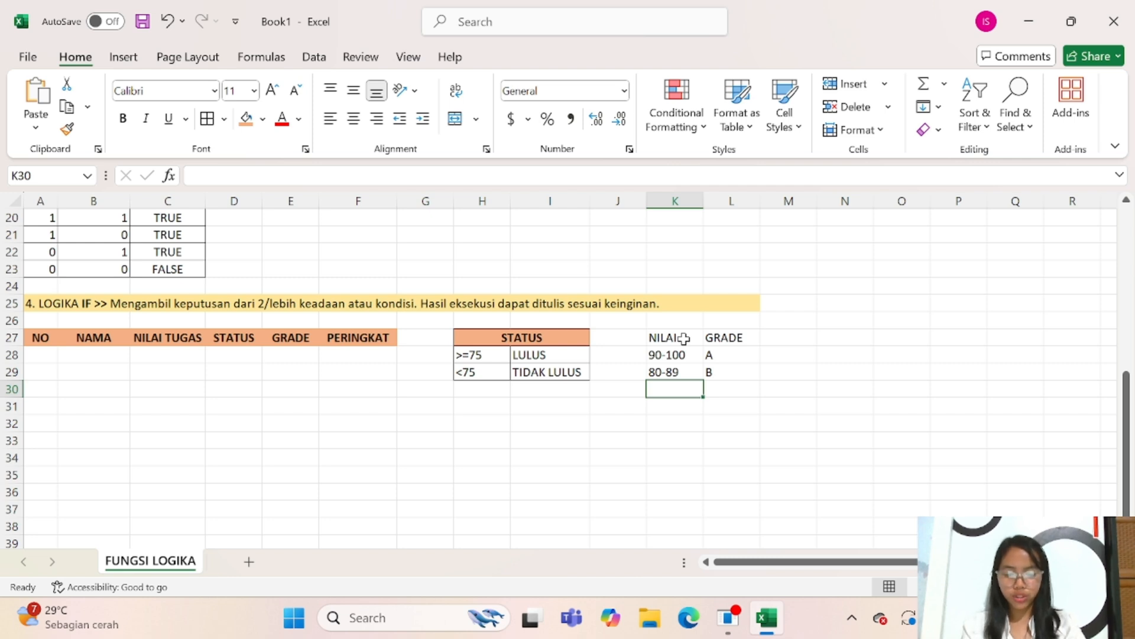
pyautogui.write('70-79')
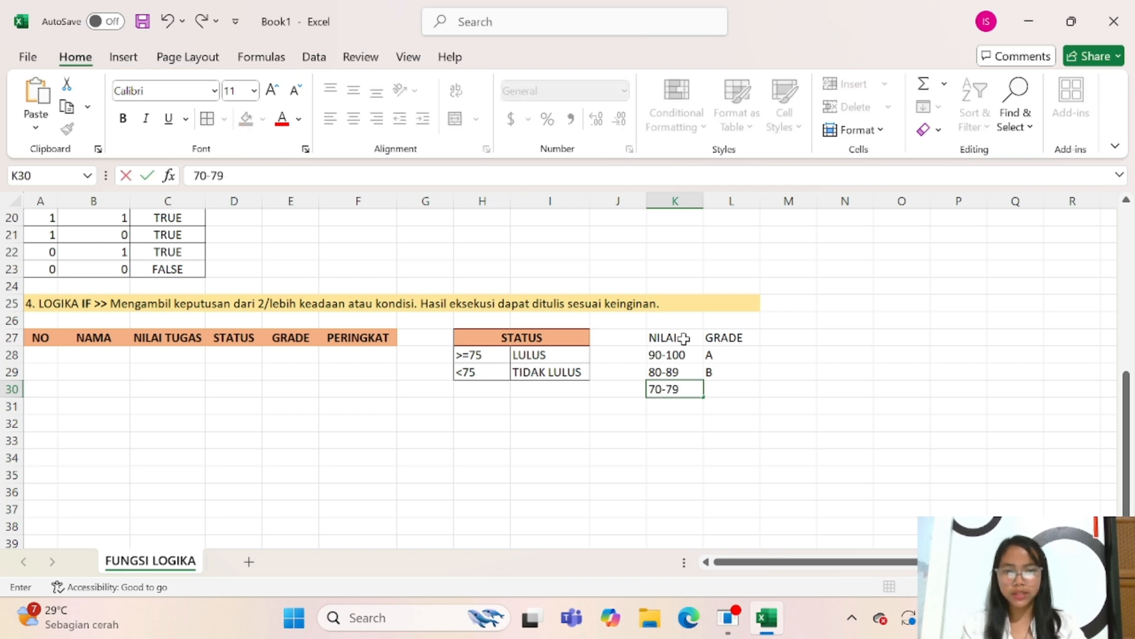
pyautogui.press('Tab')
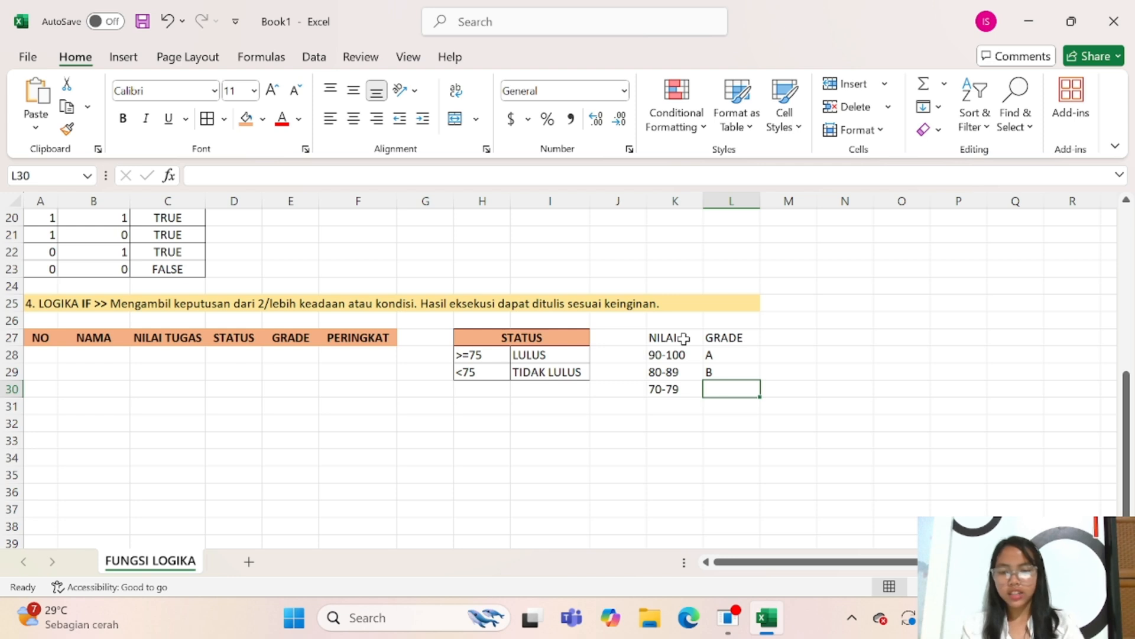
pyautogui.write('C')
pyautogui.press('Return')
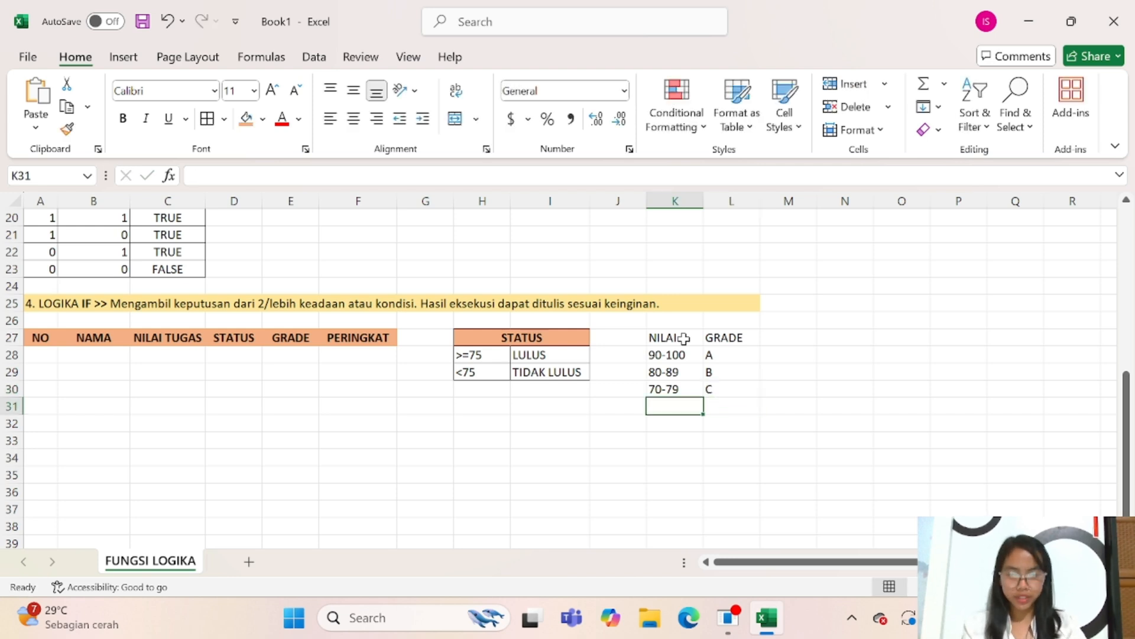
# Step: Enter the score range "60-69" with grade "D" in K31:L31 and "0-59" with grade "E" in K32:L32
pyautogui.write('60')
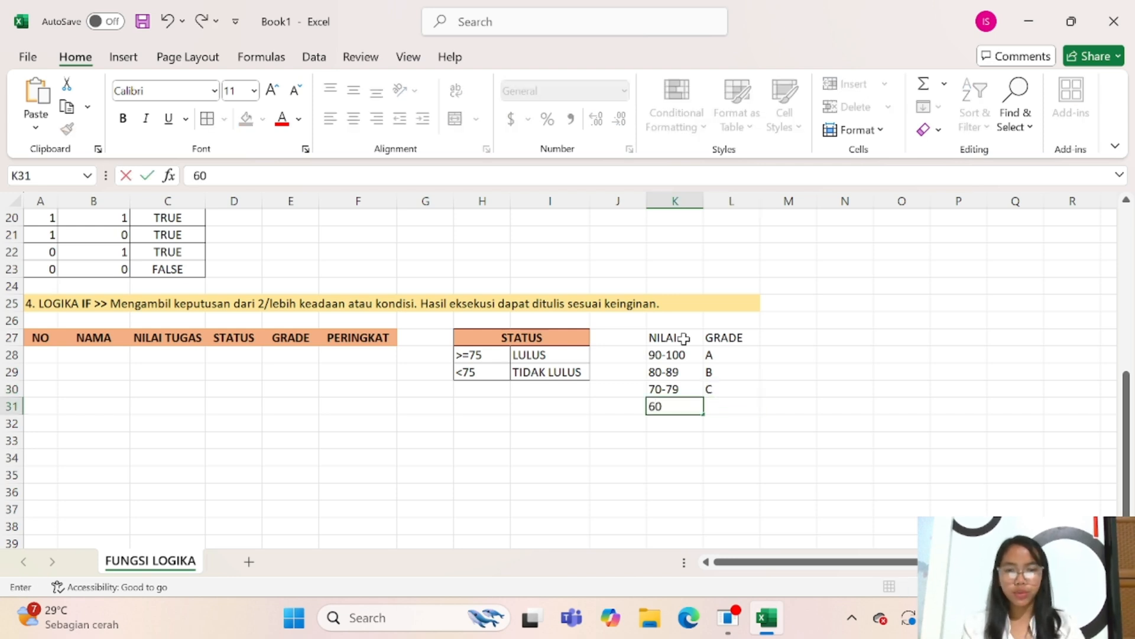
pyautogui.write('-')
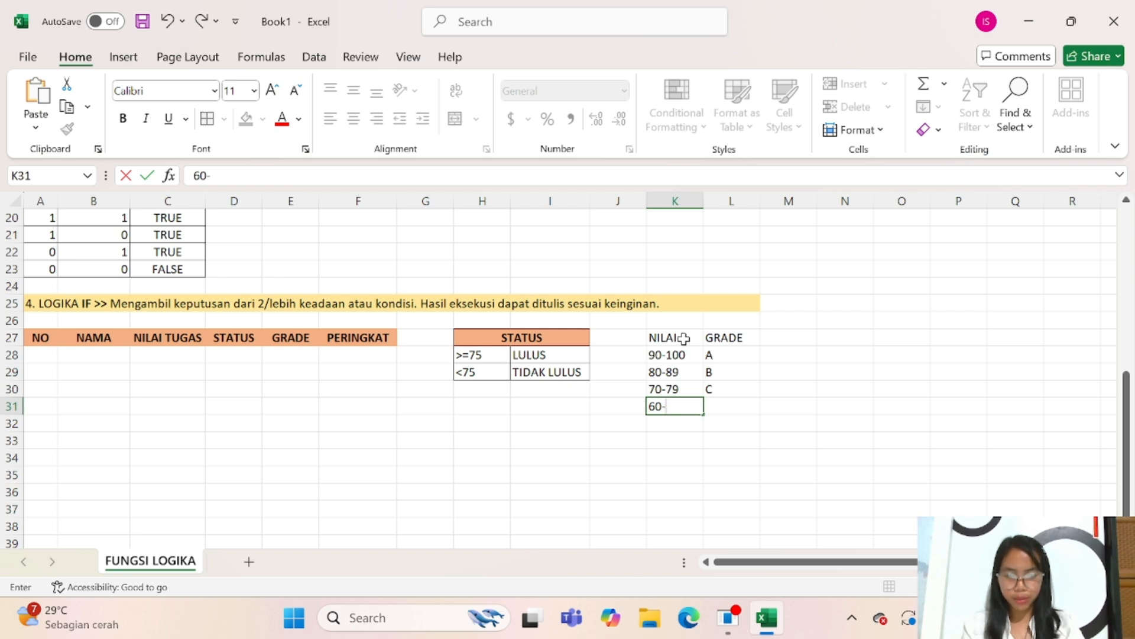
pyautogui.write('69')
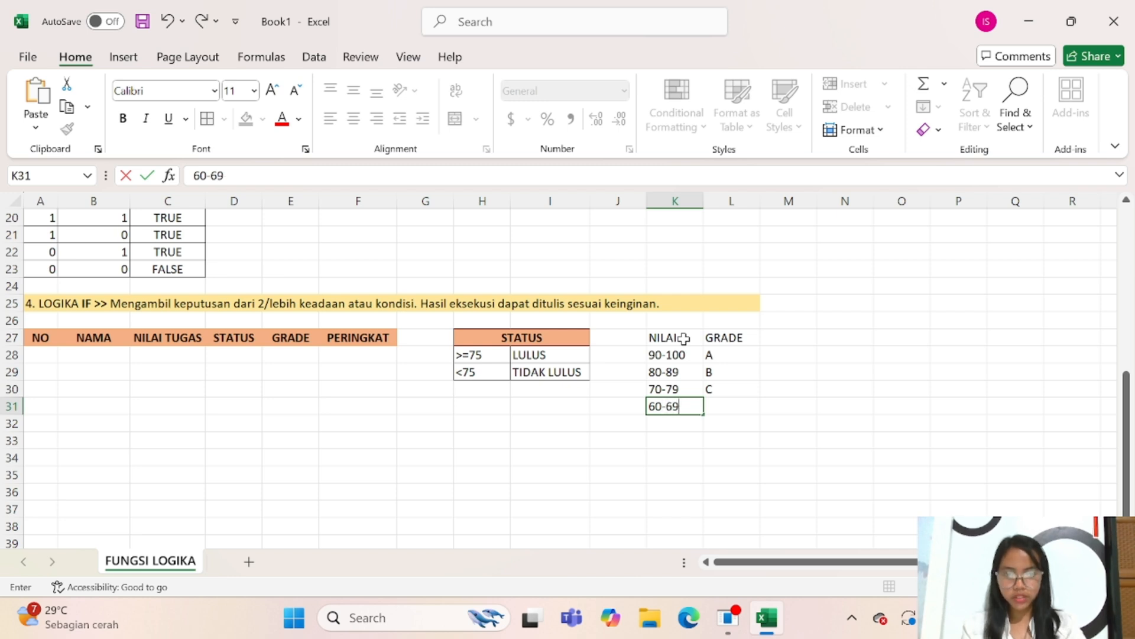
pyautogui.press('Tab')
pyautogui.write('D')
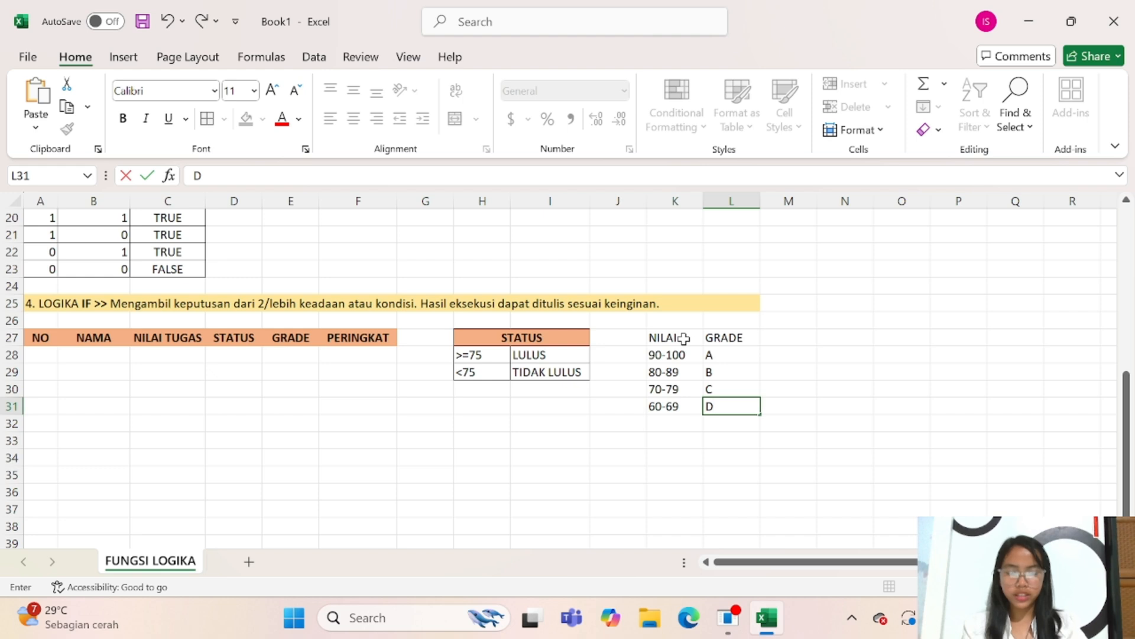
pyautogui.press('Return')
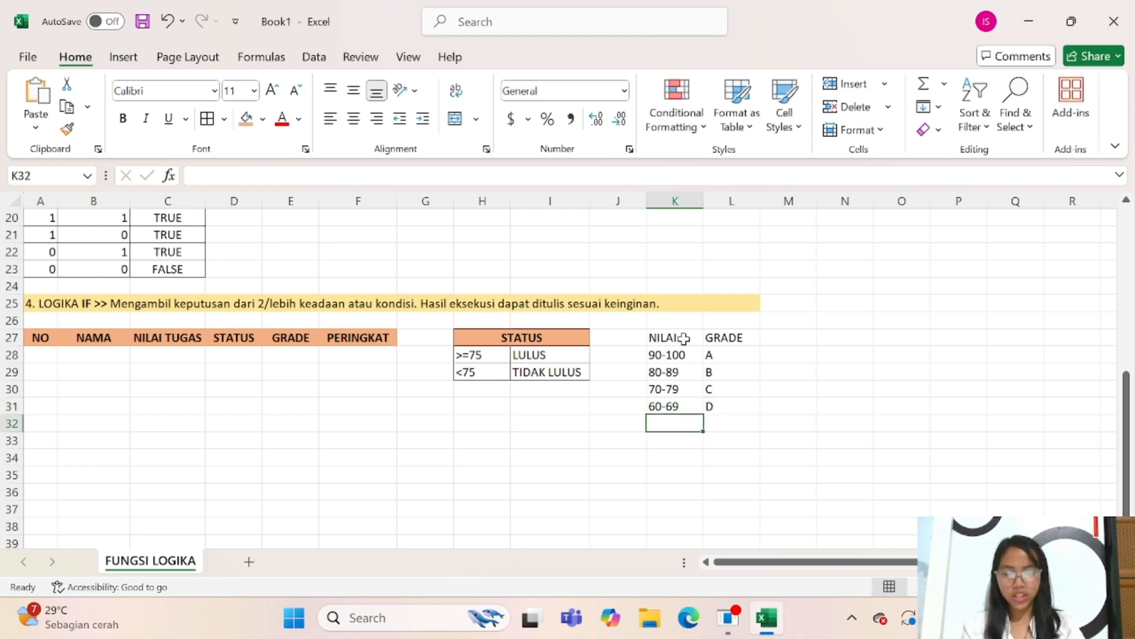
pyautogui.write('0-')
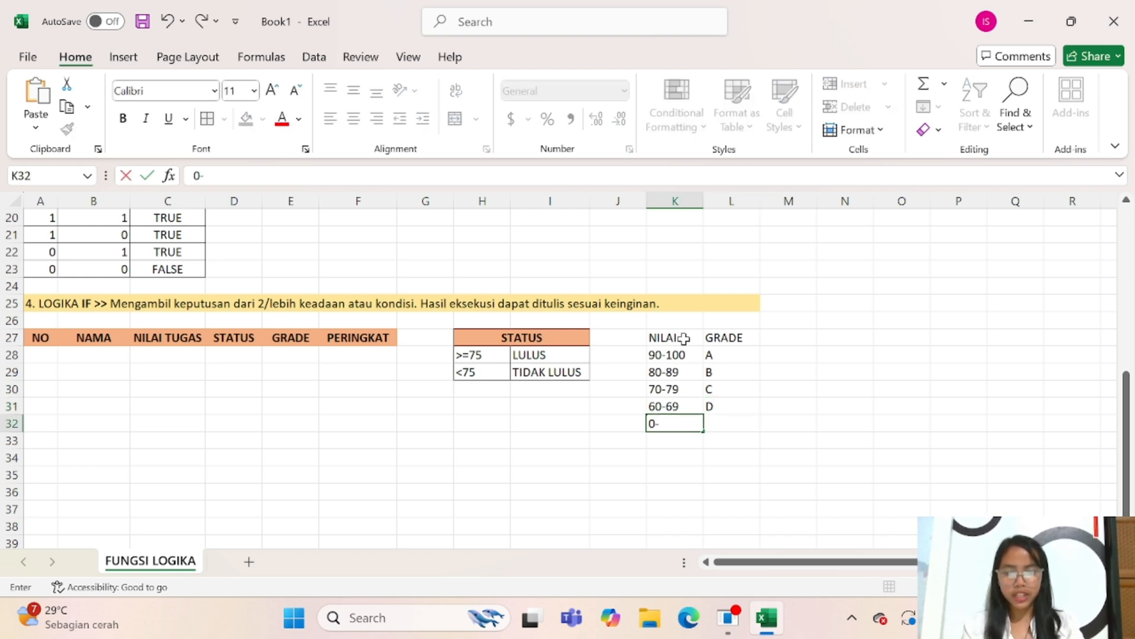
pyautogui.write('59')
pyautogui.press('Tab')
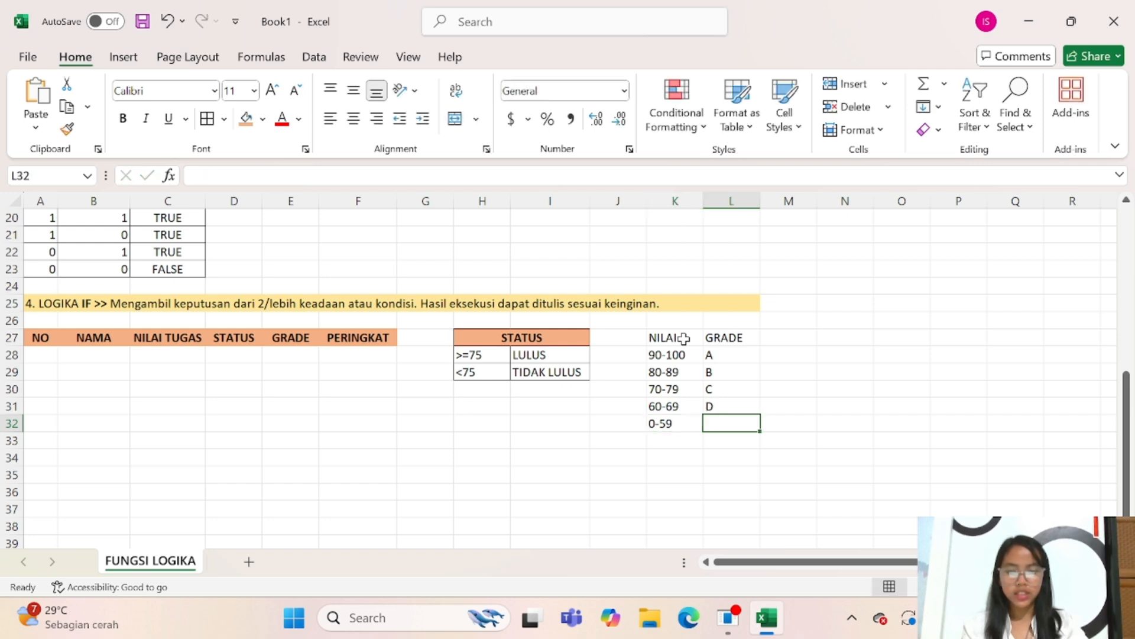
pyautogui.write('E')
pyautogui.click(980, 350)
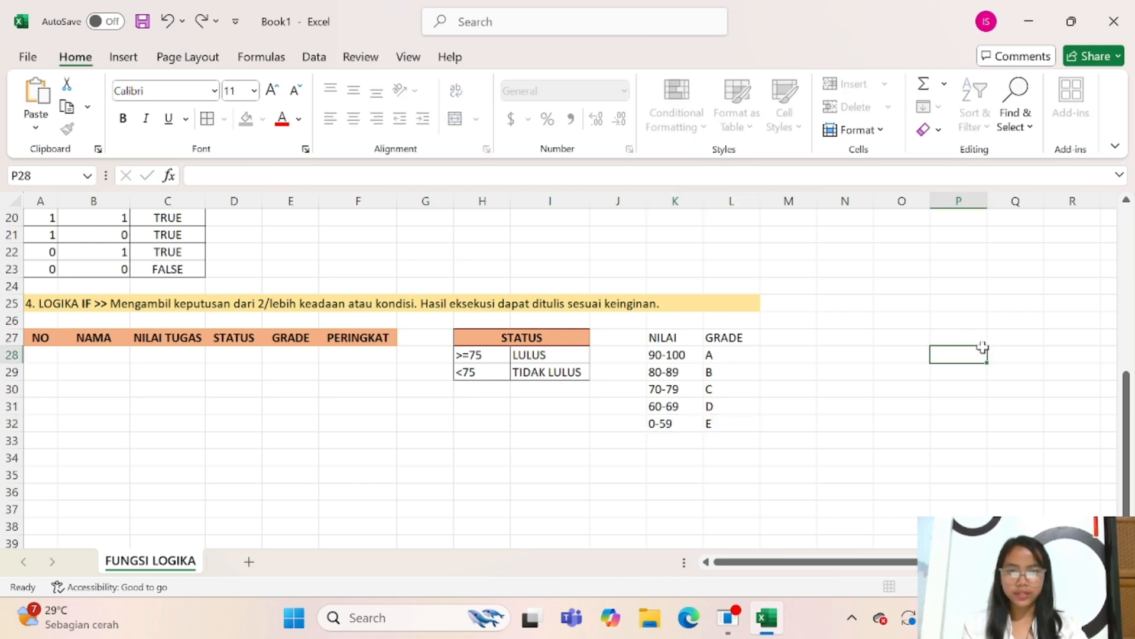
# Step: Apply all borders to the grade criteria table in K27:L32
pyautogui.moveTo(661, 335); pyautogui.dragTo(751, 423)
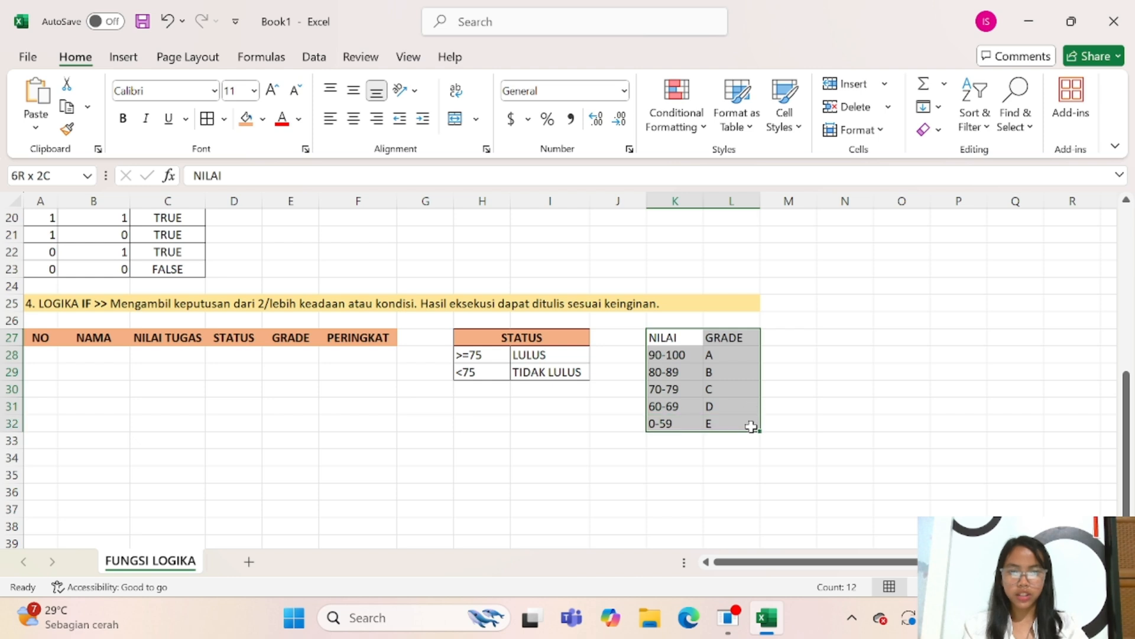
pyautogui.hotkey('alt', 'h')
pyautogui.press('b')
pyautogui.press('a')
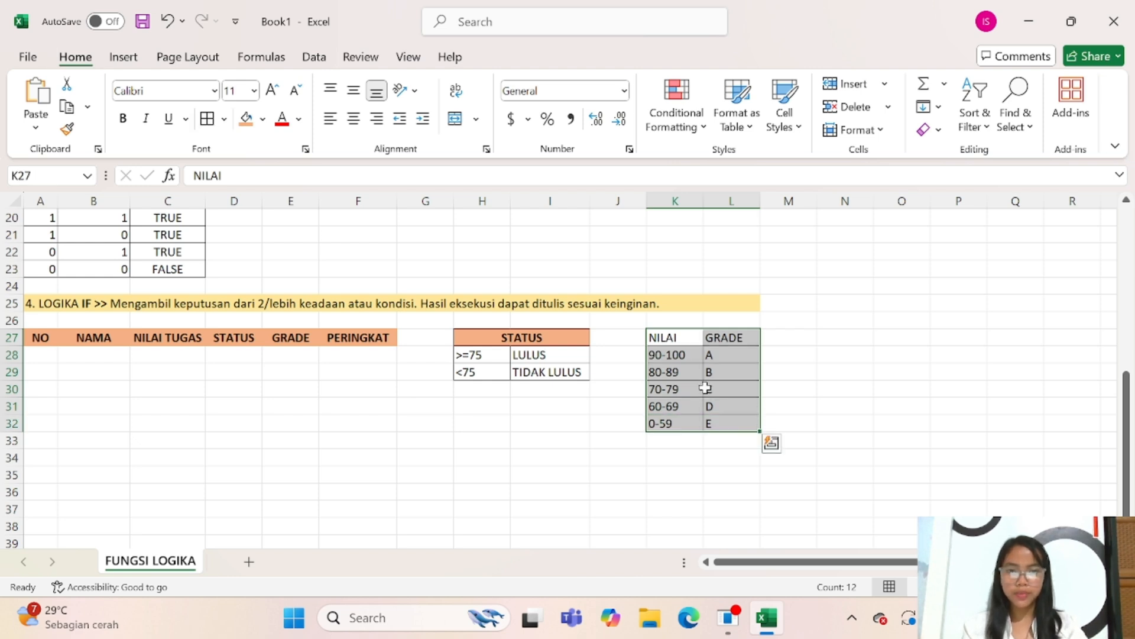
# Step: Make the NILAI and GRADE headers in K27:L27 bold, fill them light orange and center them
pyautogui.click(689, 342)
pyautogui.moveTo(692, 342); pyautogui.dragTo(734, 340)
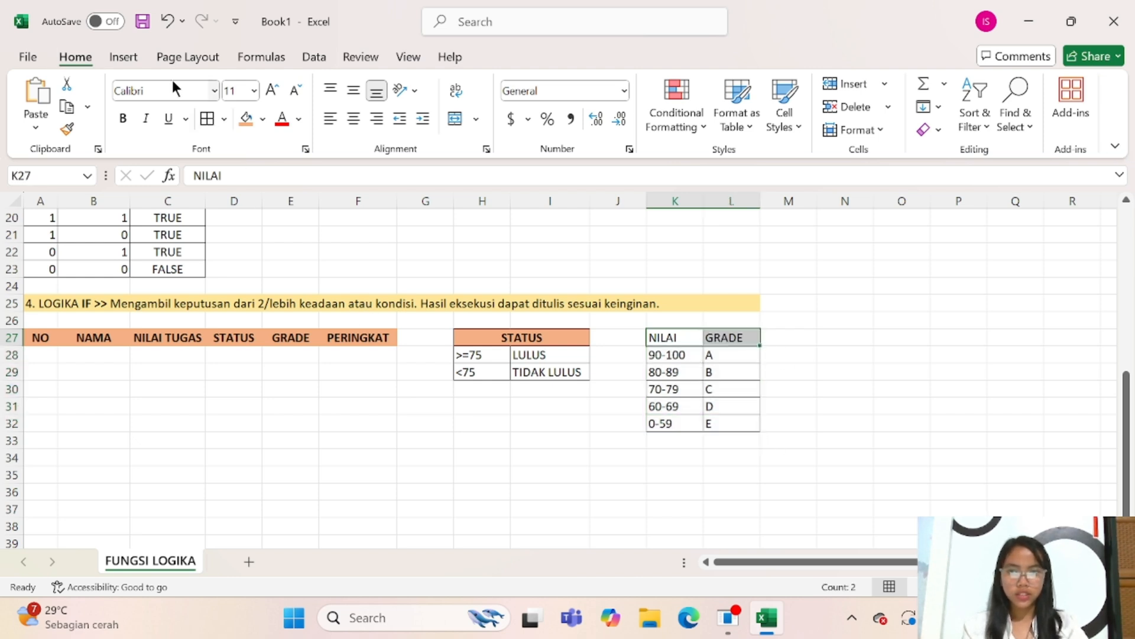
pyautogui.click(122, 118)
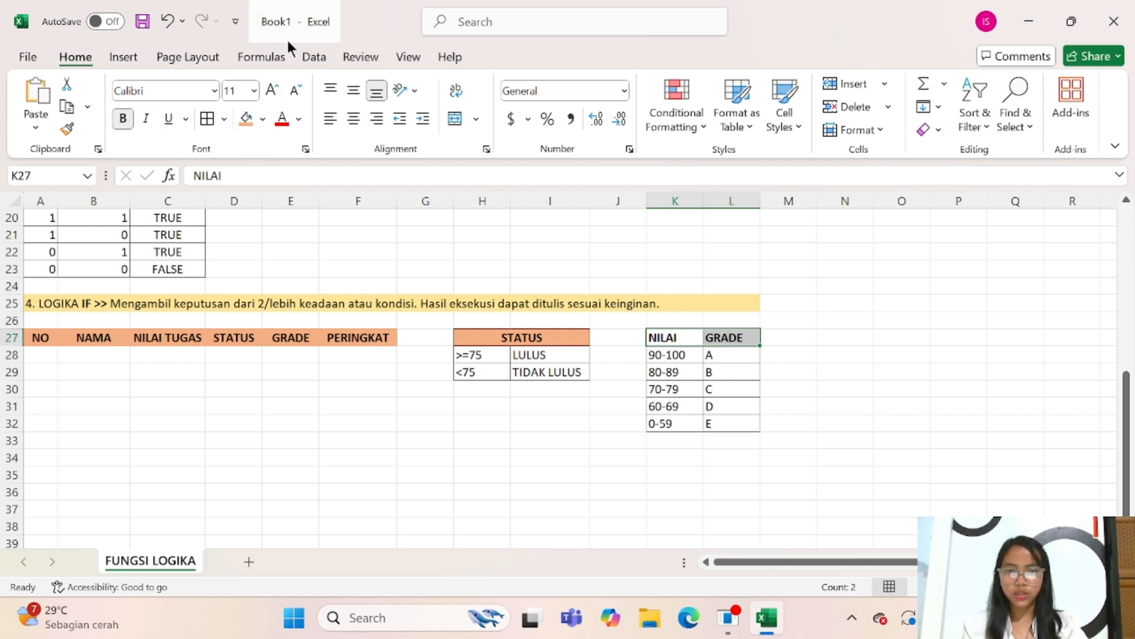
pyautogui.click(244, 122)
pyautogui.click(414, 385)
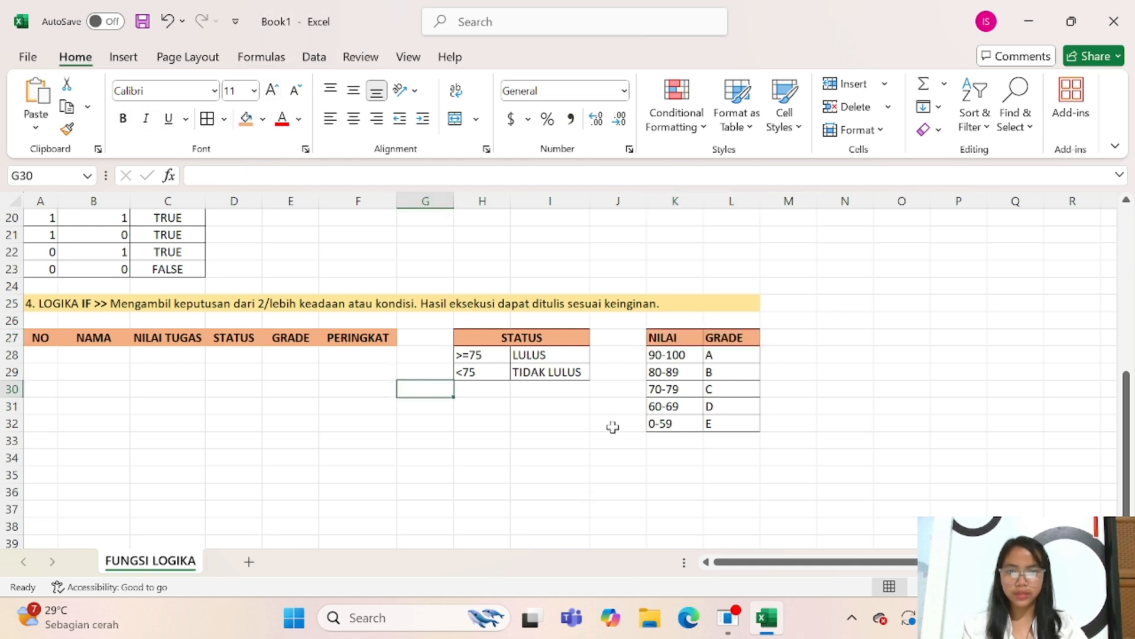
pyautogui.moveTo(666, 337); pyautogui.dragTo(721, 337)
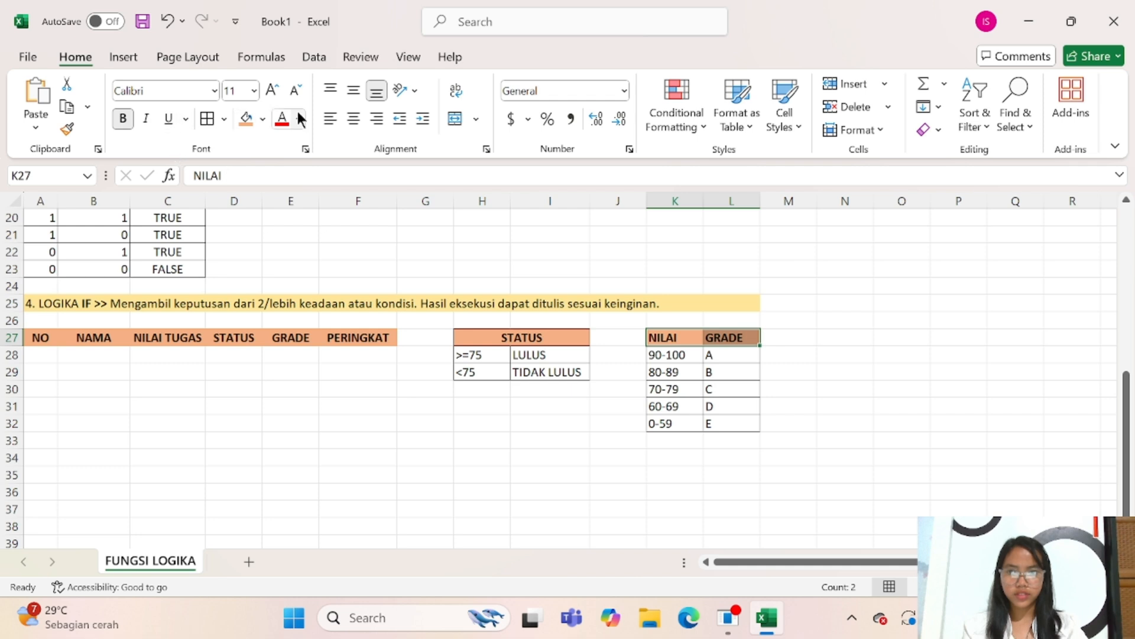
pyautogui.click(354, 118)
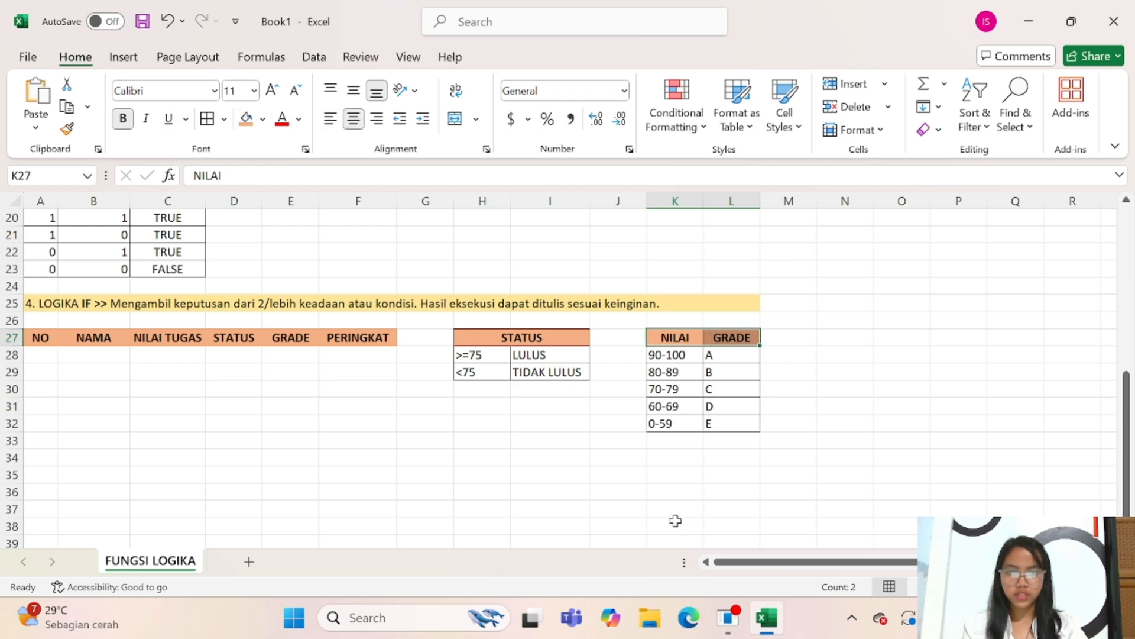
# Step: Start the automatic numbering formula =ROW()-ROW in A28 under the NO header
pyautogui.click(33, 358)
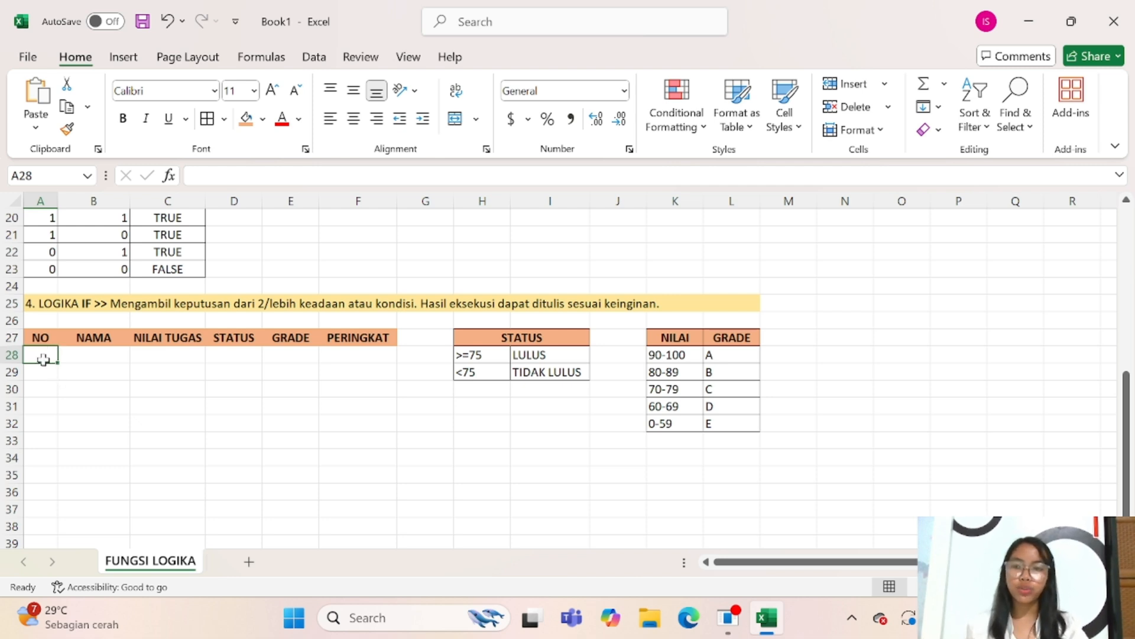
pyautogui.write('=')
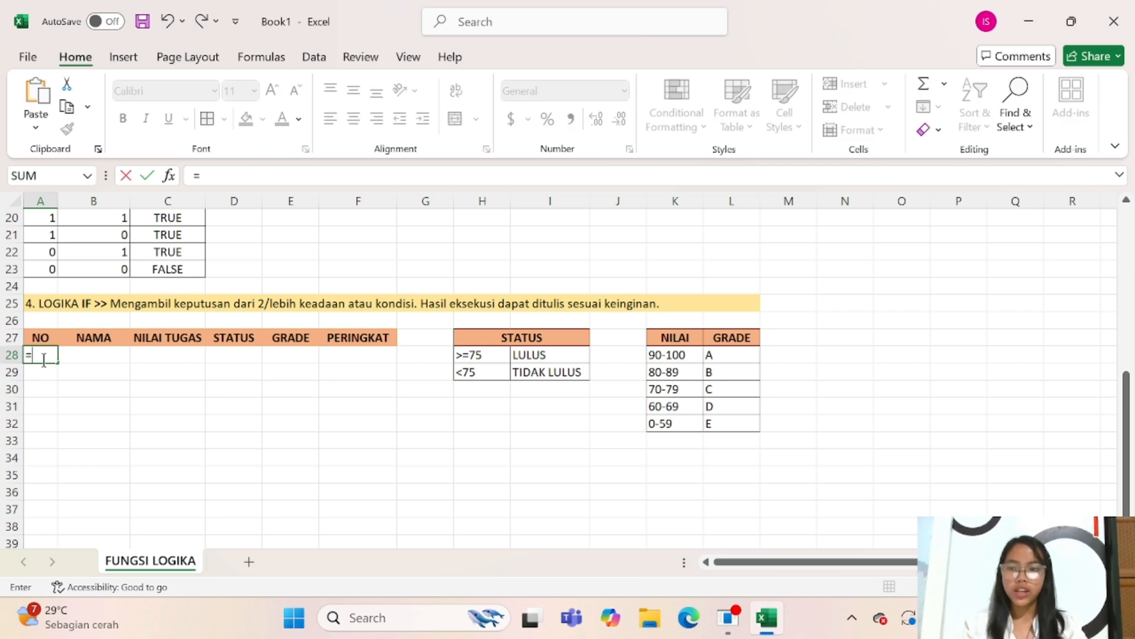
pyautogui.write('RO')
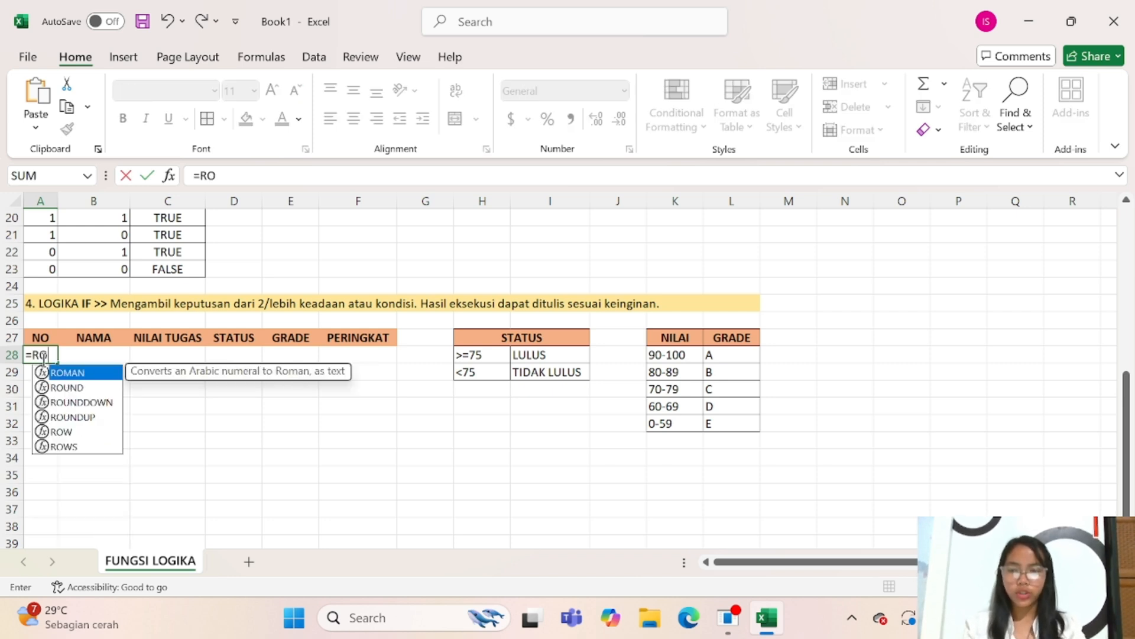
pyautogui.write('W()-')
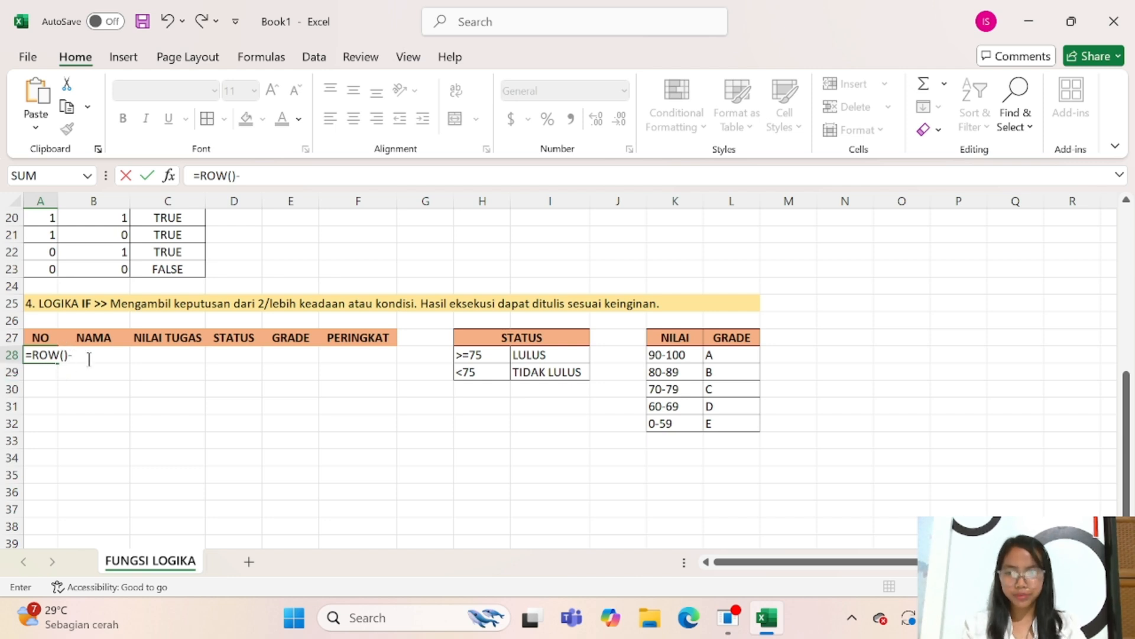
pyautogui.write('ROW')
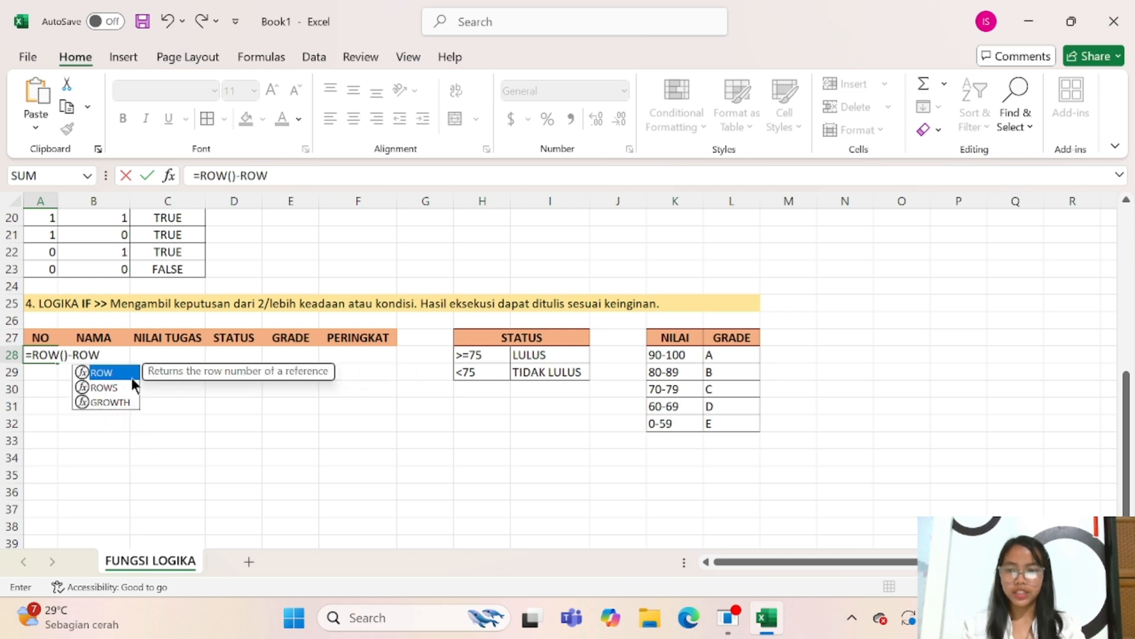
pyautogui.hotkey('shift', 'Return')
pyautogui.write('(')
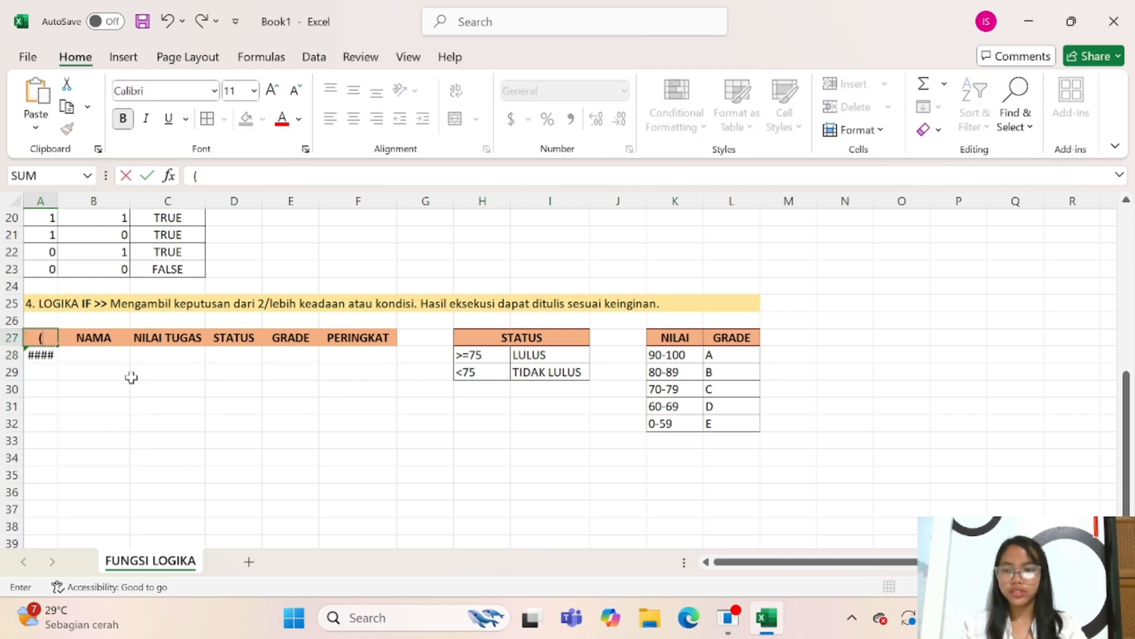
pyautogui.press('Escape')
# Step: Complete the numbering formula in A28 as =ROW()-ROW($A$27), with an absolute reference to the NO header cell
pyautogui.click(47, 356)
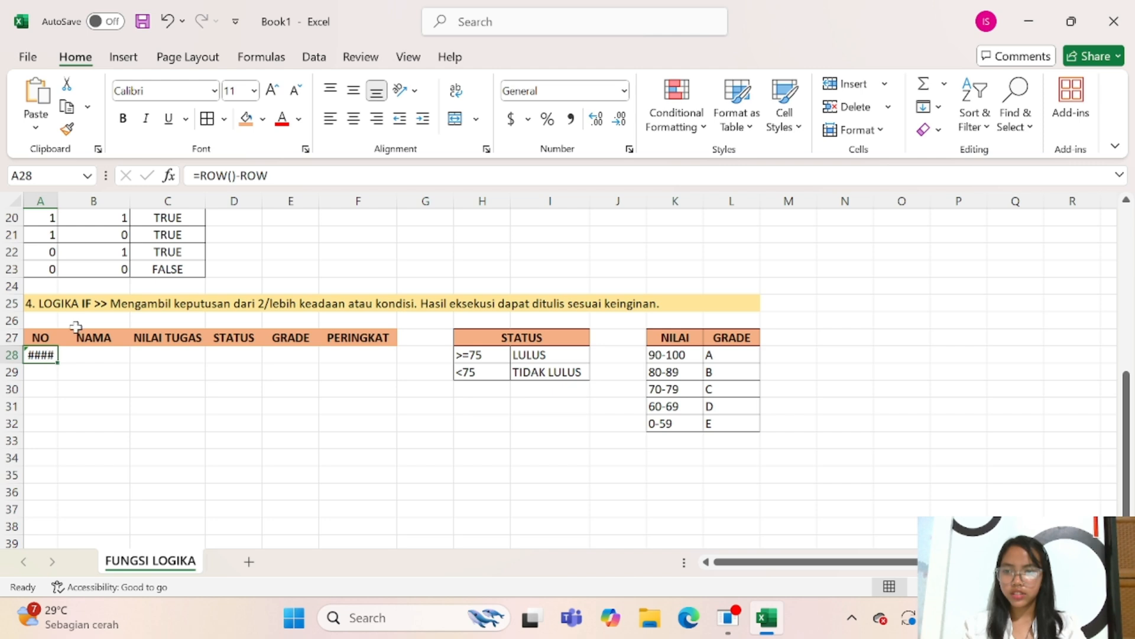
pyautogui.click(268, 178)
pyautogui.write('(')
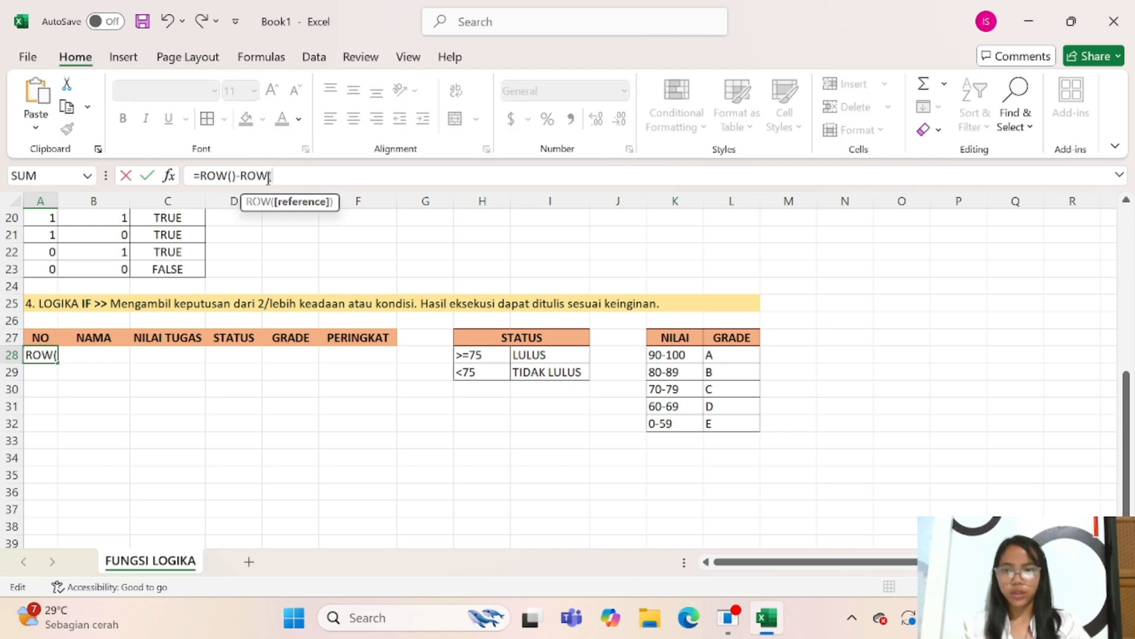
pyautogui.click(40, 338)
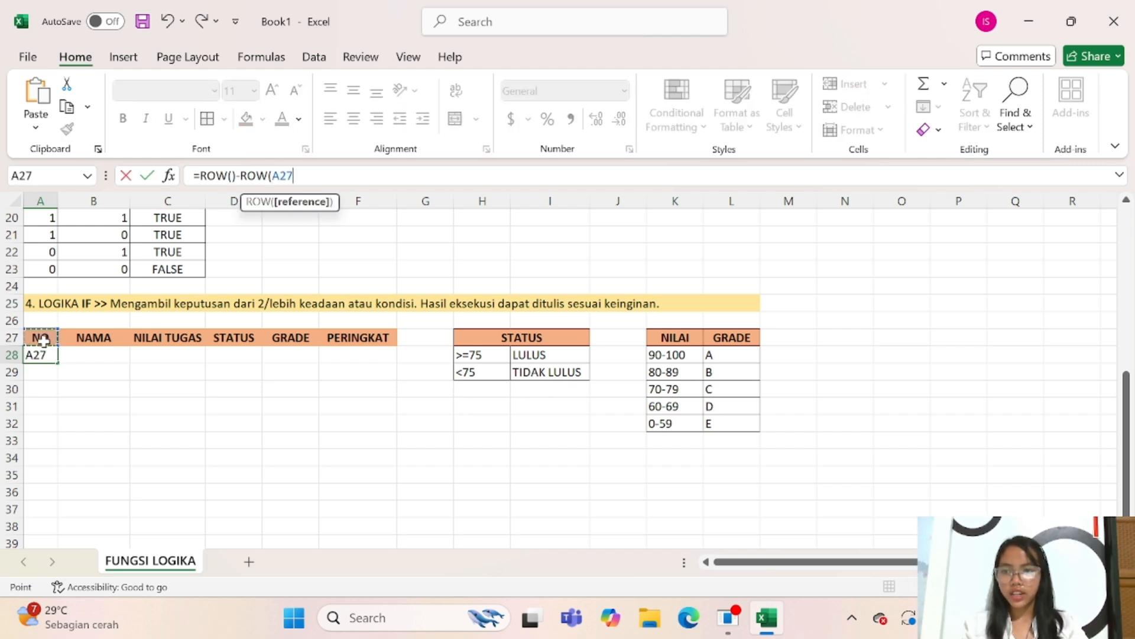
pyautogui.write(')')
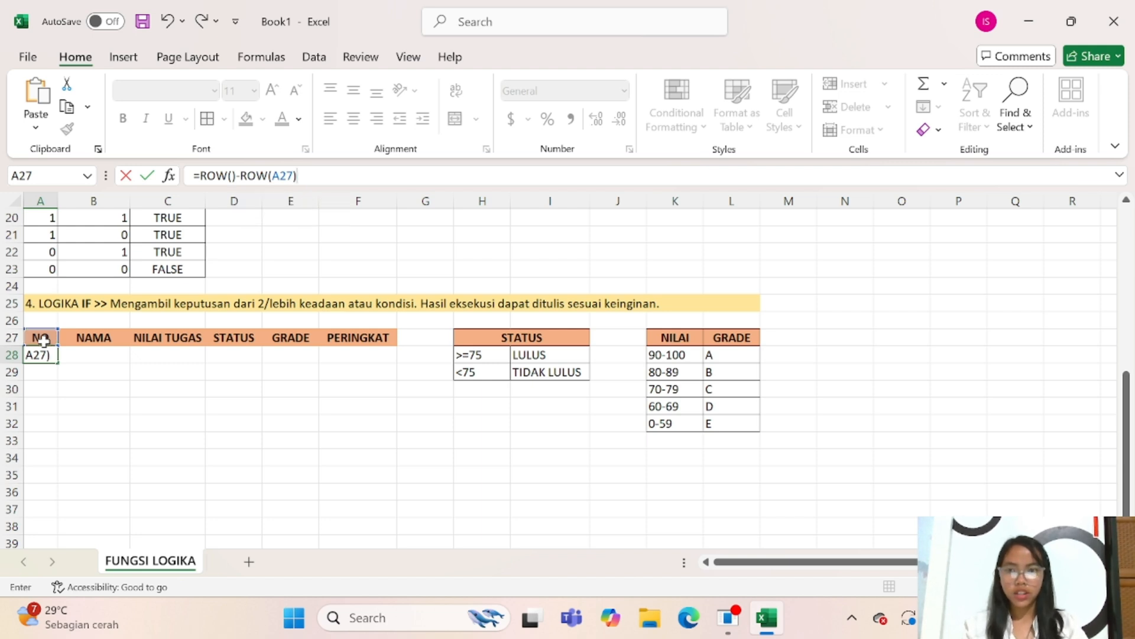
pyautogui.doubleClick(287, 173)
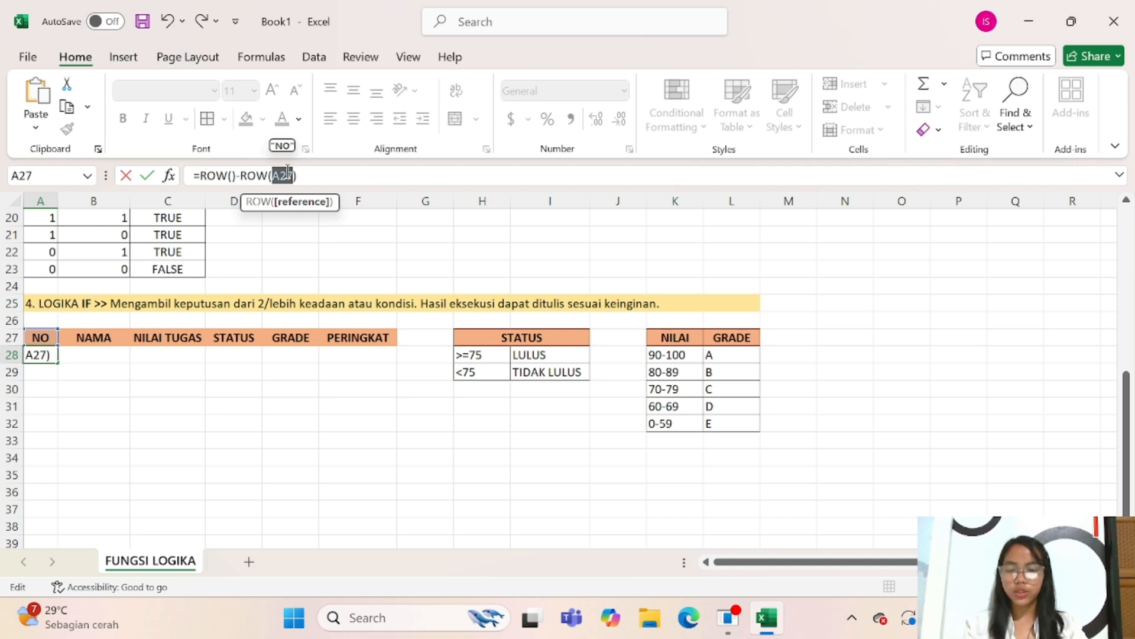
pyautogui.press('F4')
pyautogui.press('Return')
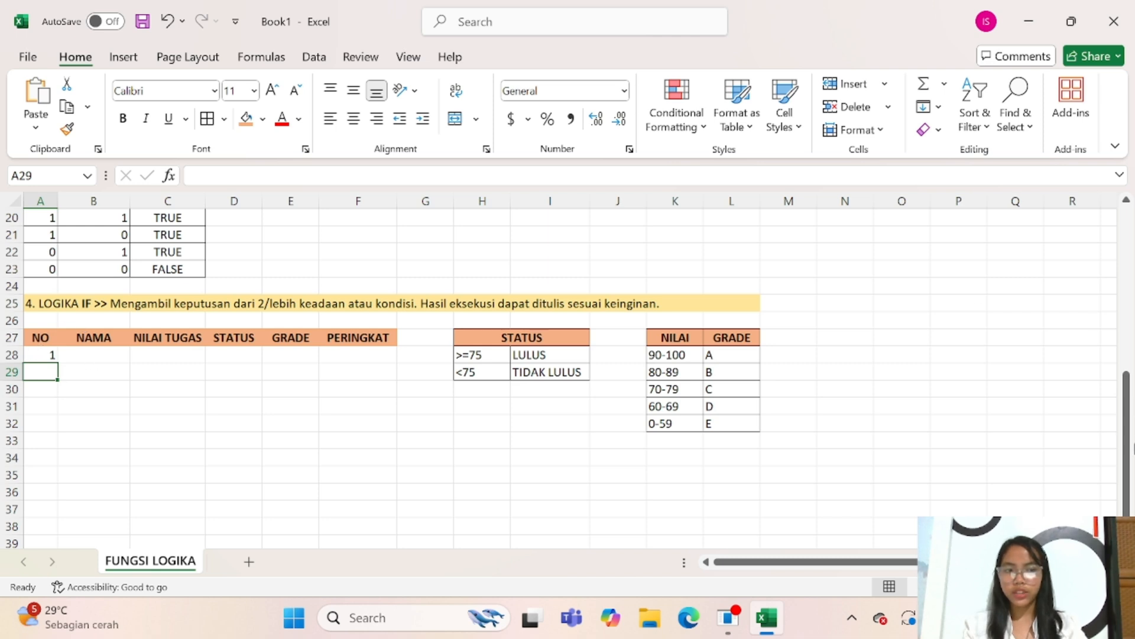
# Step: Fill the numbering formula from A28 down to A37 so the NO column runs from 1 to 10
pyautogui.click(47, 355)
pyautogui.moveTo(59, 359); pyautogui.dragTo(51, 500)
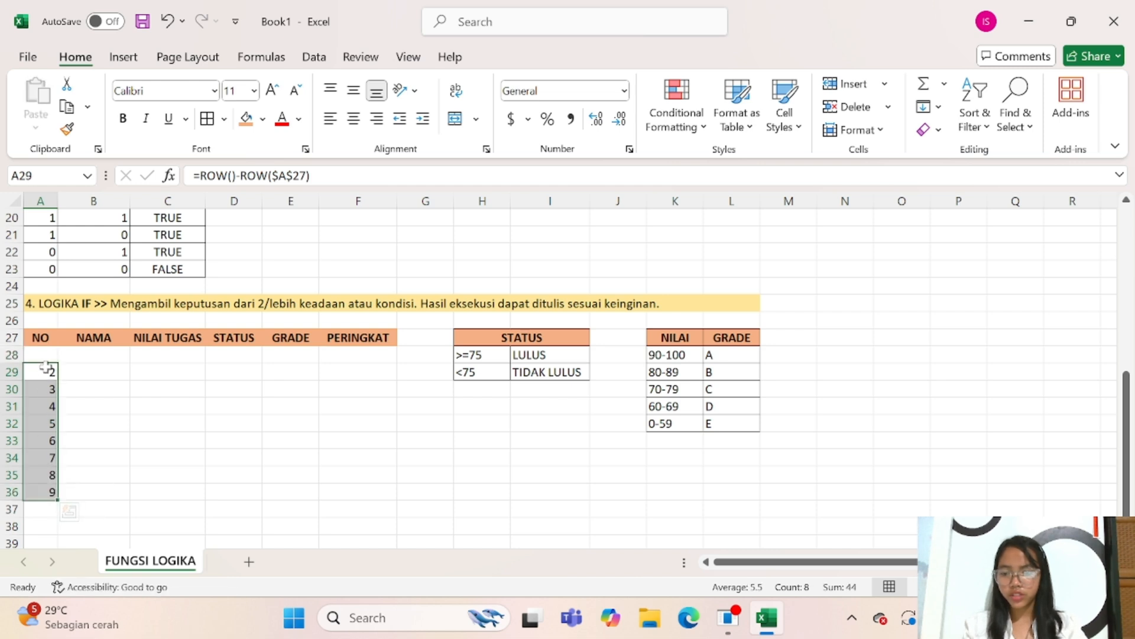
pyautogui.hotkey('ctrl', 'z')
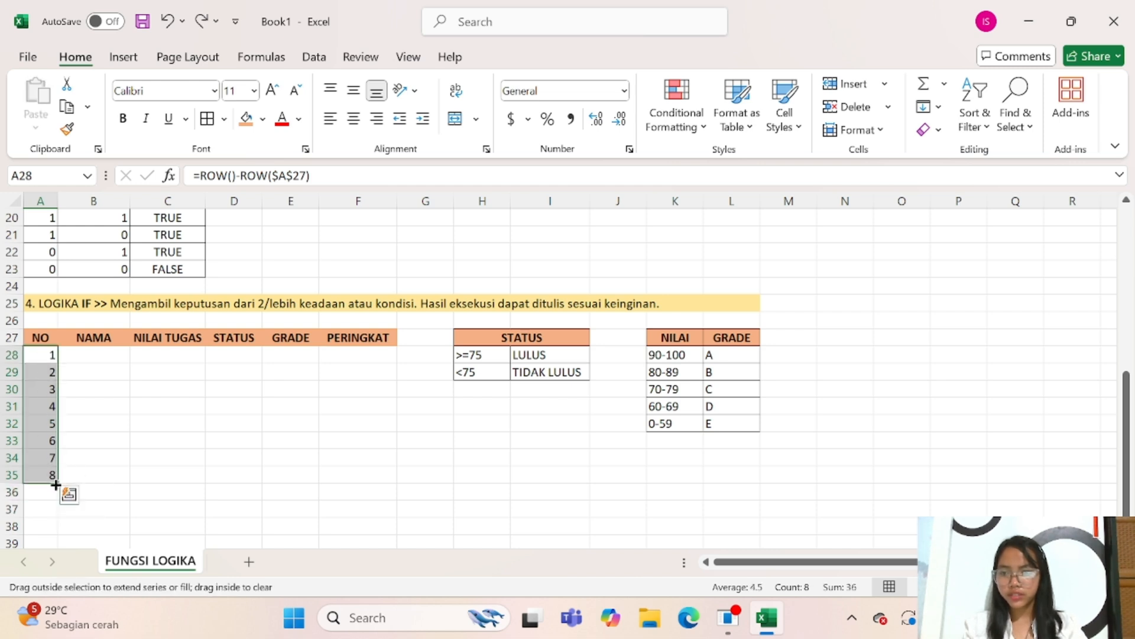
pyautogui.moveTo(55, 485); pyautogui.dragTo(55, 519)
pyautogui.click(135, 441)
pyautogui.click(51, 356)
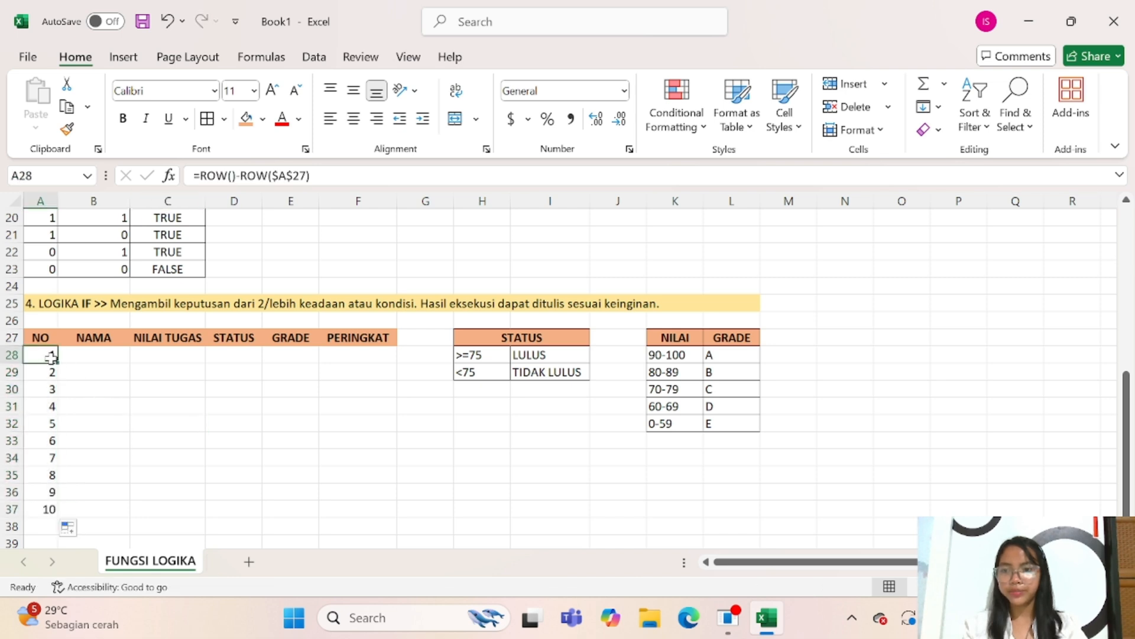
pyautogui.click(78, 495)
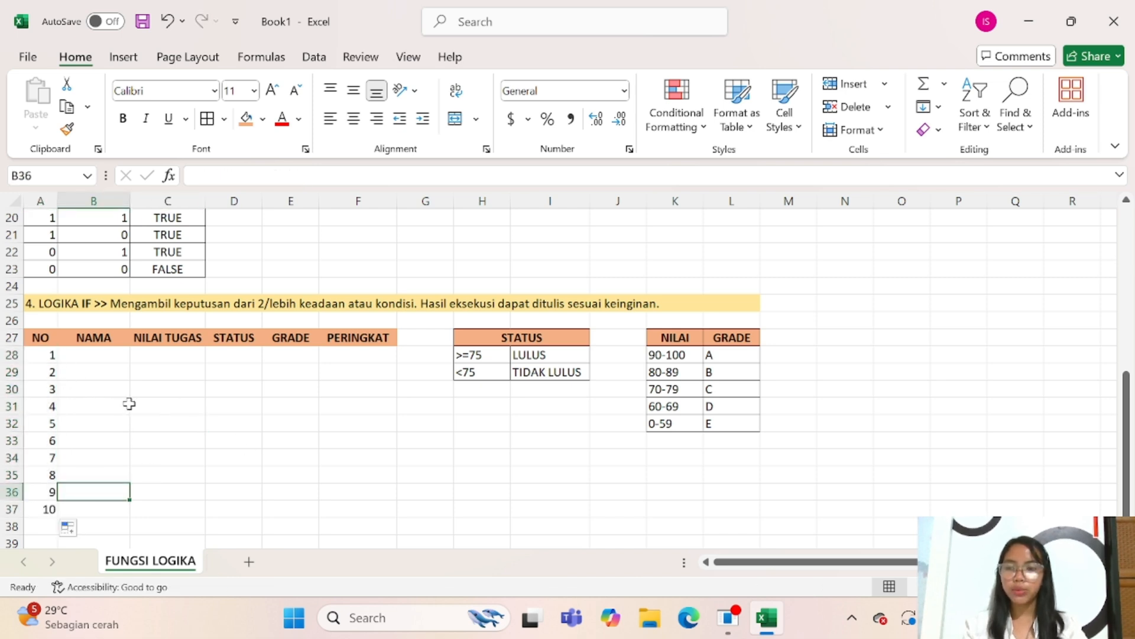
pyautogui.click(53, 371)
pyautogui.click(47, 357)
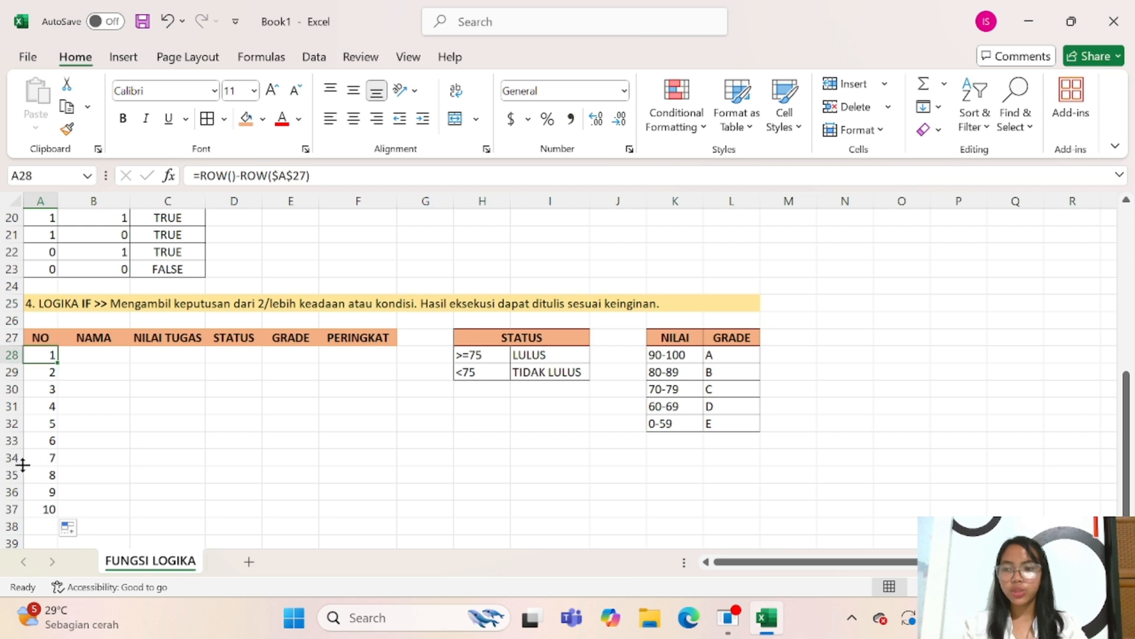
# Step: Enter a sample student name in B33, beside number 6 in the NO column
pyautogui.click(71, 440)
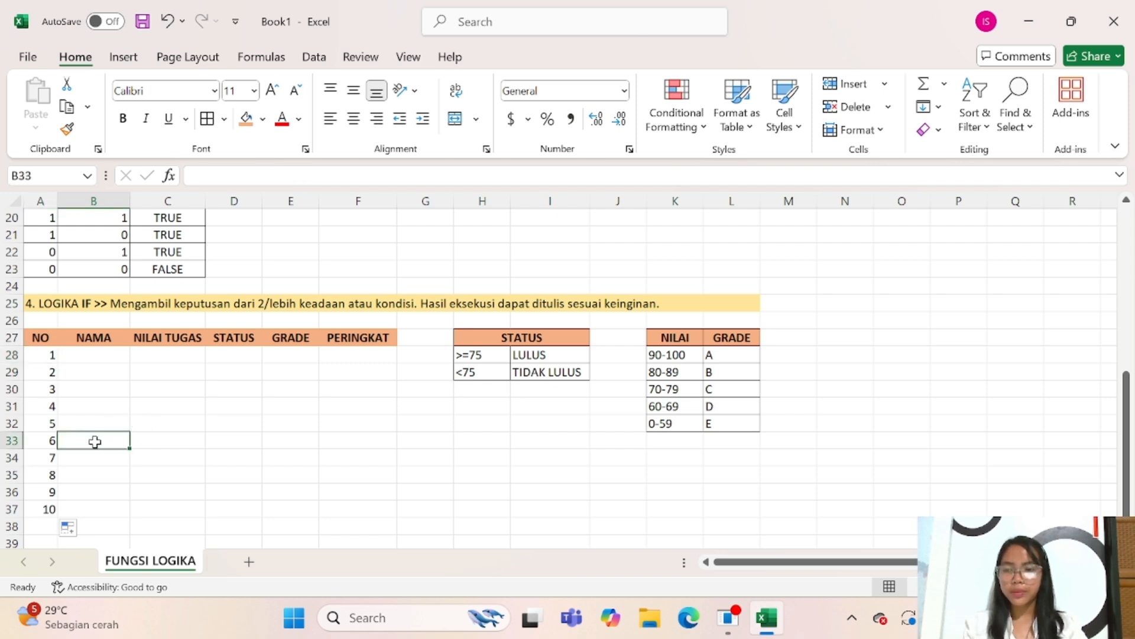
pyautogui.write('CA')
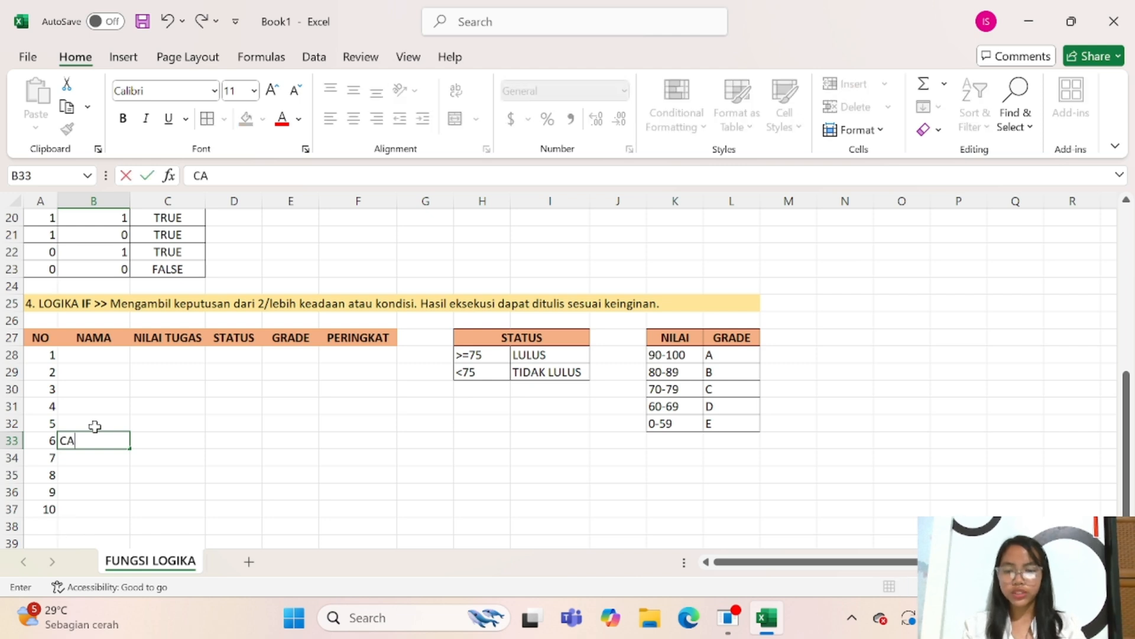
pyautogui.write('CAA')
pyautogui.press('BackSpace')
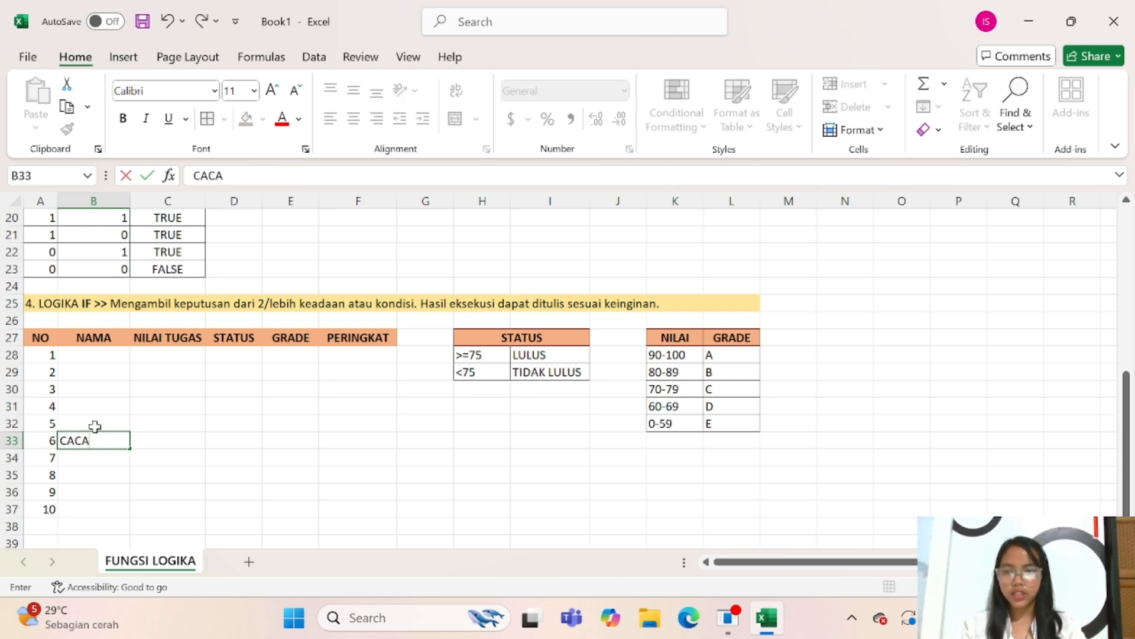
pyautogui.click(128, 459)
# Step: Delete the entire row 33 and check the numbering formulas in A33 and A28
pyautogui.click(11, 440)
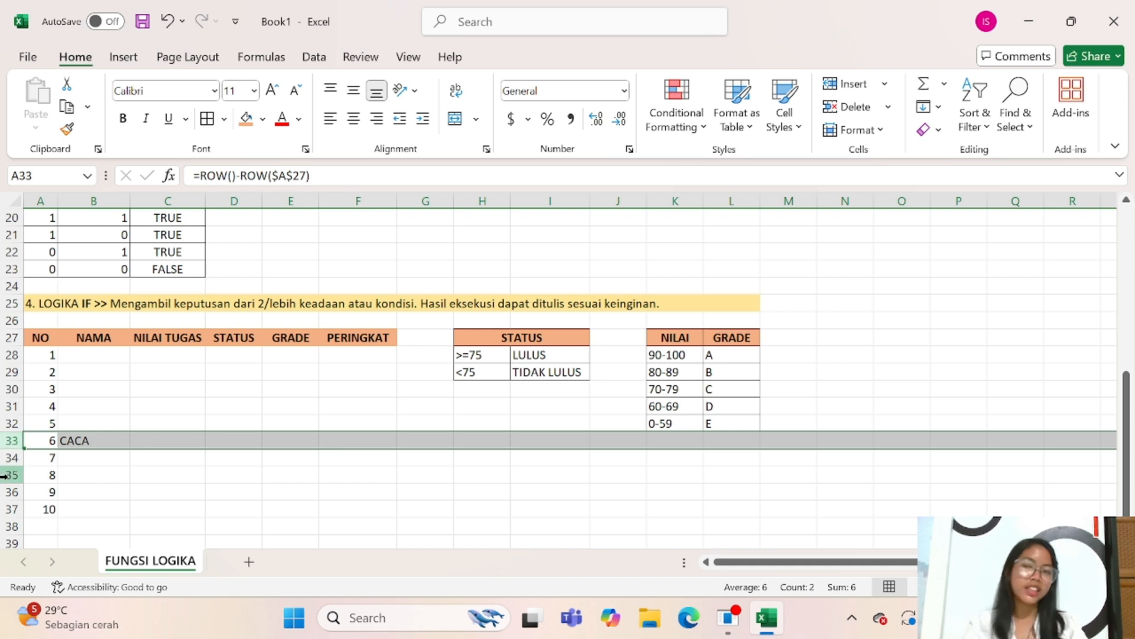
pyautogui.rightClick(14, 447)
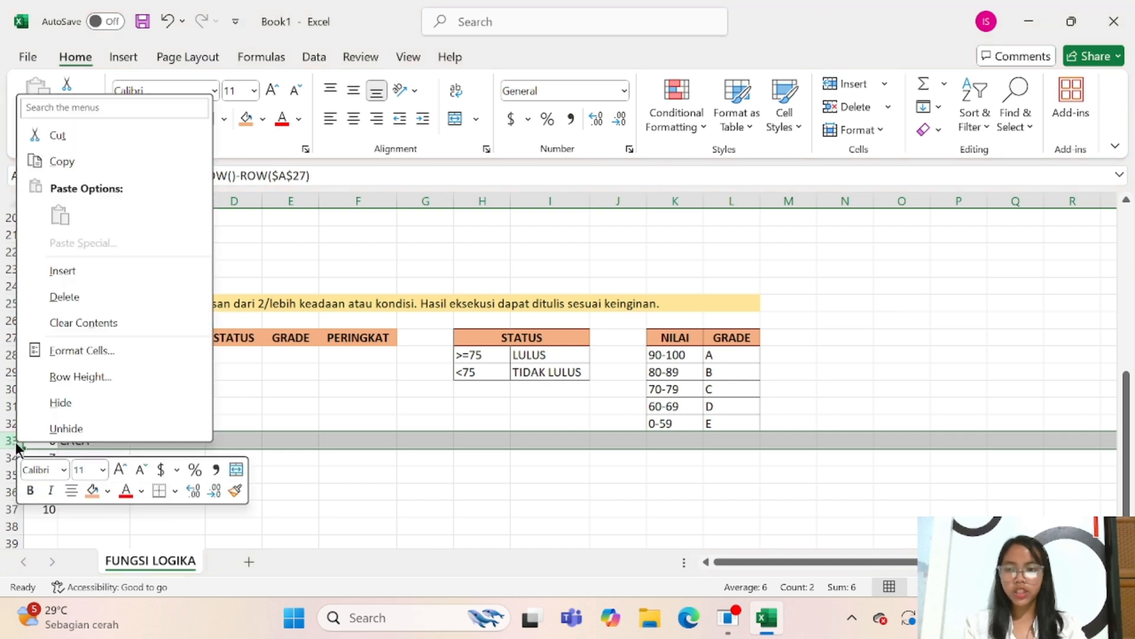
pyautogui.click(64, 298)
pyautogui.click(89, 458)
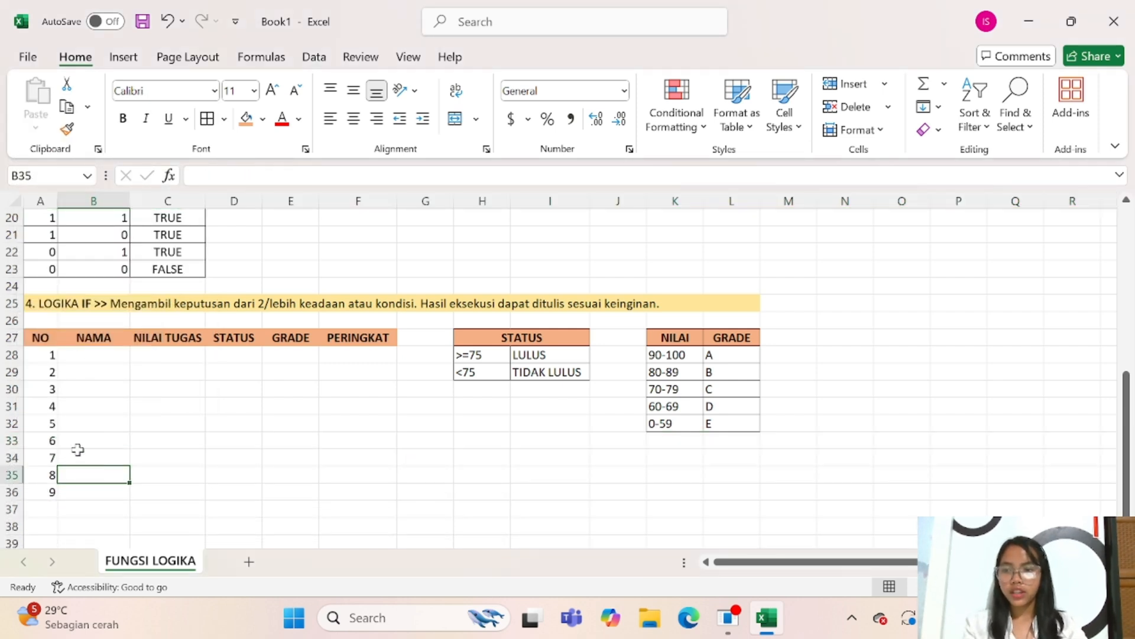
pyautogui.click(52, 441)
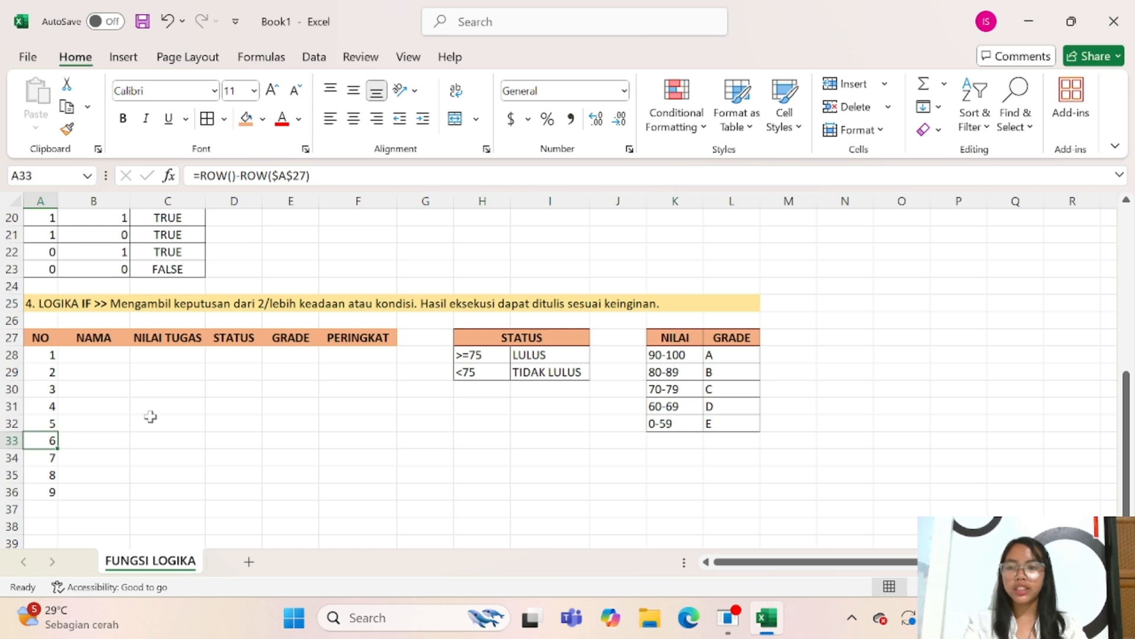
pyautogui.click(40, 356)
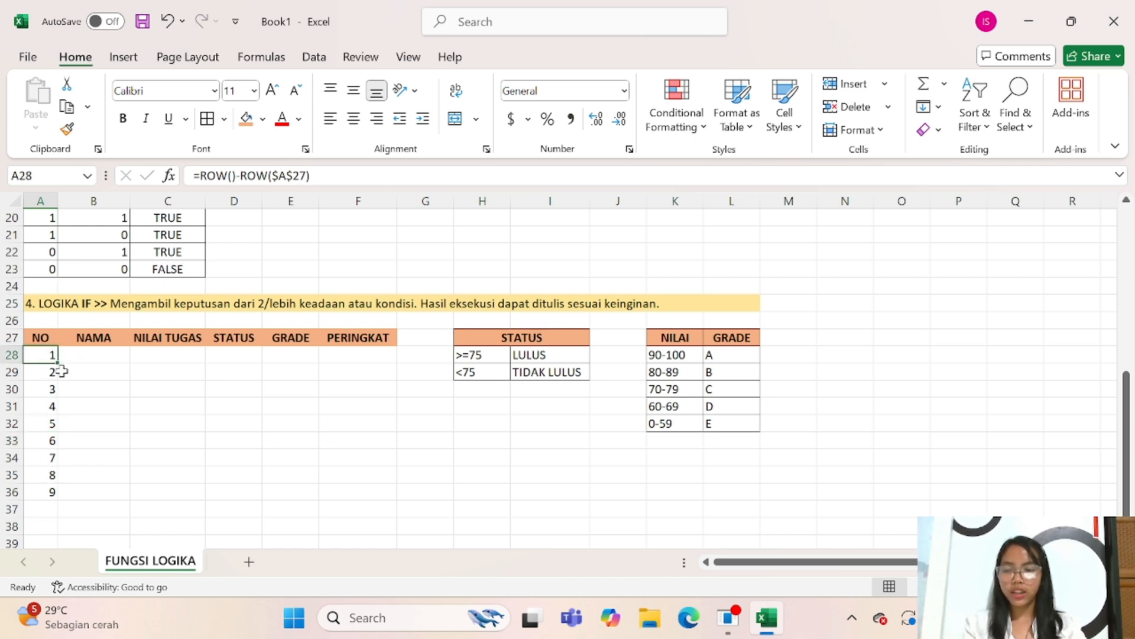
# Step: Enter 1, 2 and 3 as plain numbers in B28:B30 and extend the series down to B36
pyautogui.click(105, 370)
pyautogui.click(92, 354)
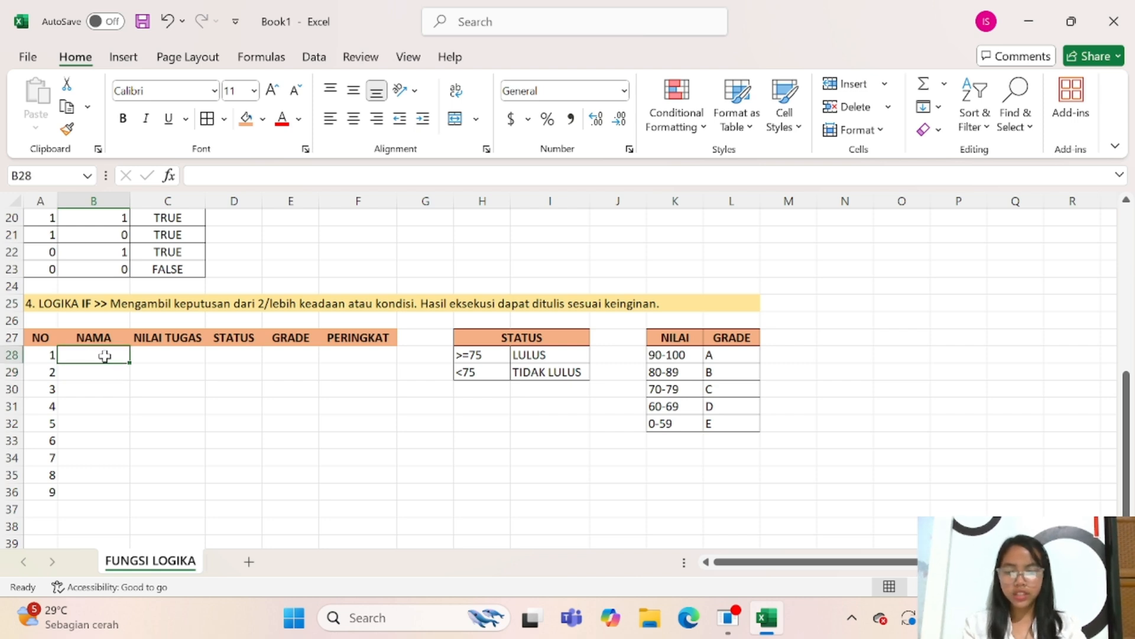
pyautogui.write('1')
pyautogui.press('Return')
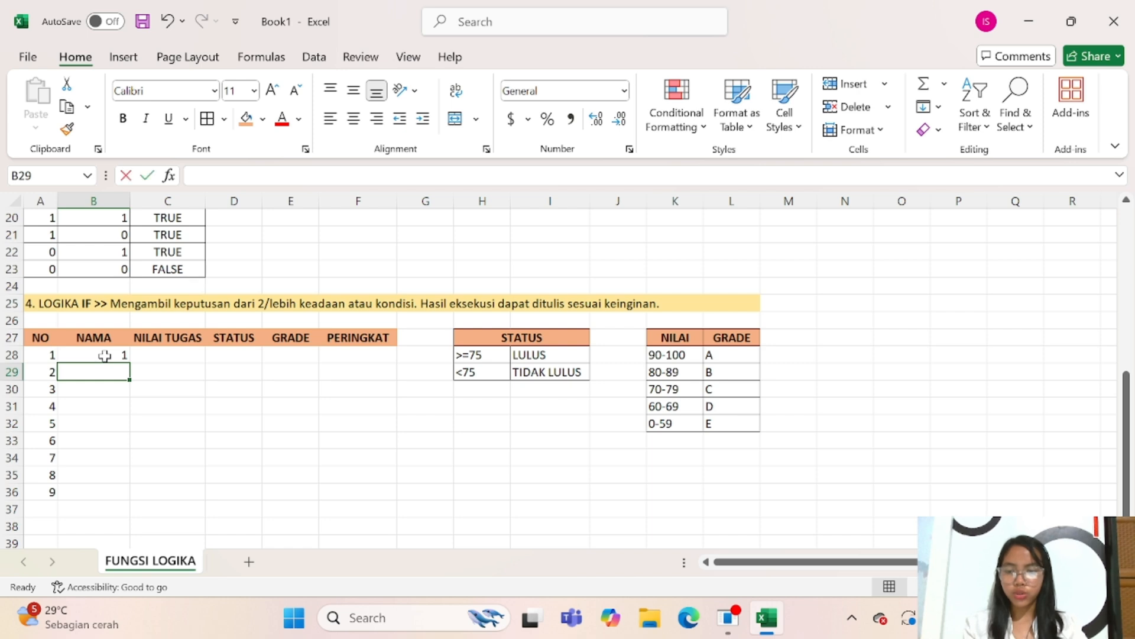
pyautogui.write('2')
pyautogui.press('Return')
pyautogui.write('3')
pyautogui.click(109, 355)
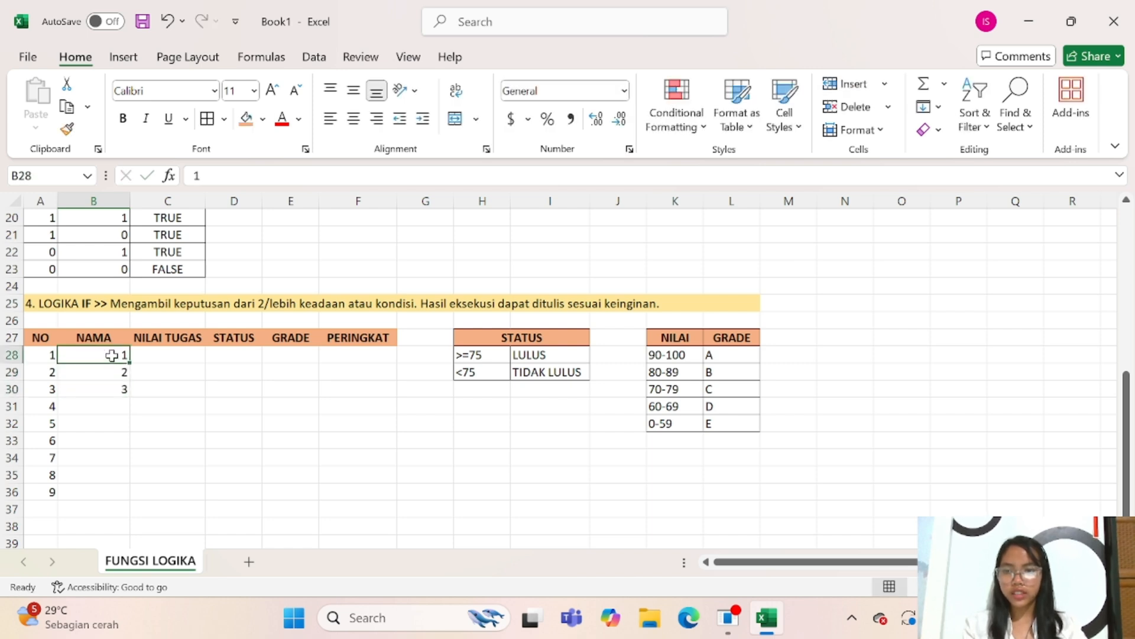
pyautogui.moveTo(111, 355); pyautogui.dragTo(125, 499)
pyautogui.moveTo(379, 440); pyautogui.dragTo(409, 425)
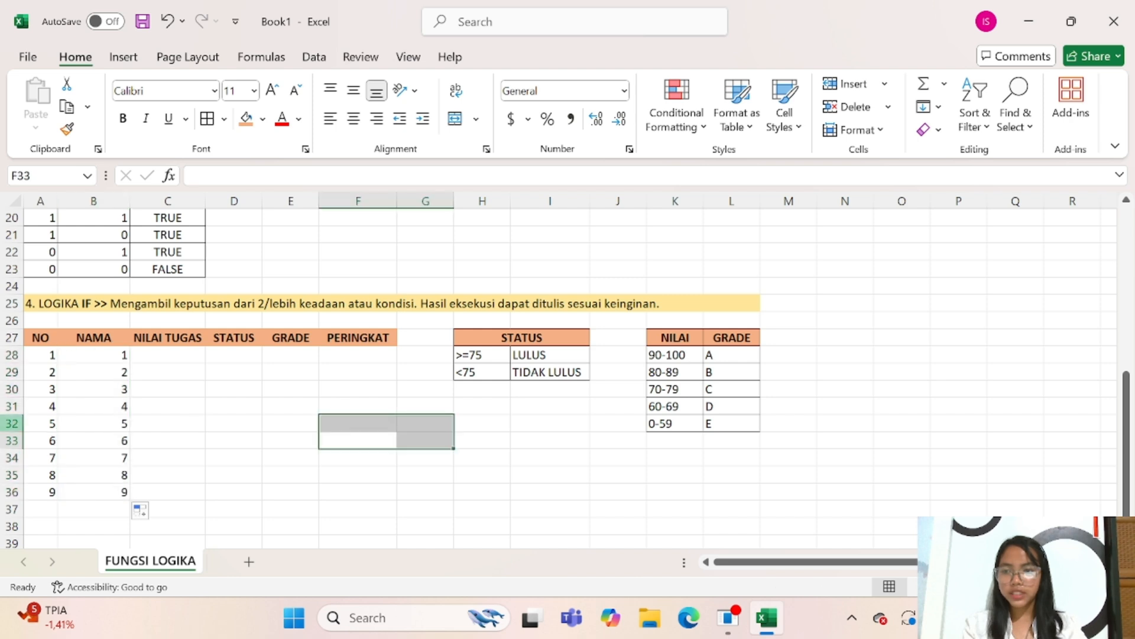
# Step: Clear the contents of the entire row 32 while keeping the row in place
pyautogui.rightClick(10, 427)
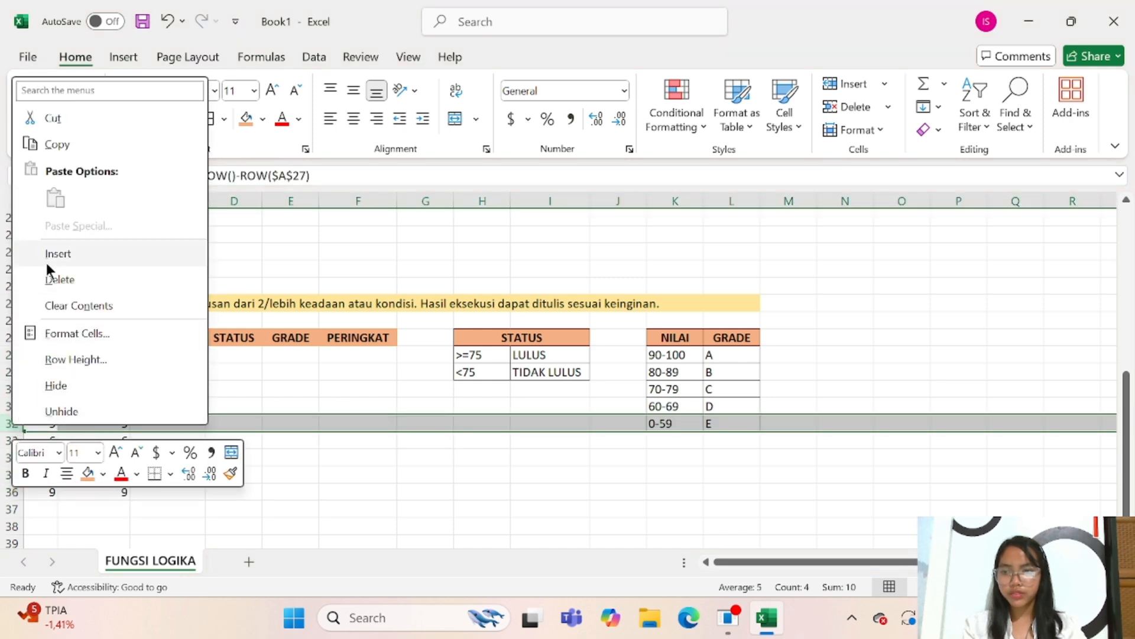
pyautogui.click(65, 305)
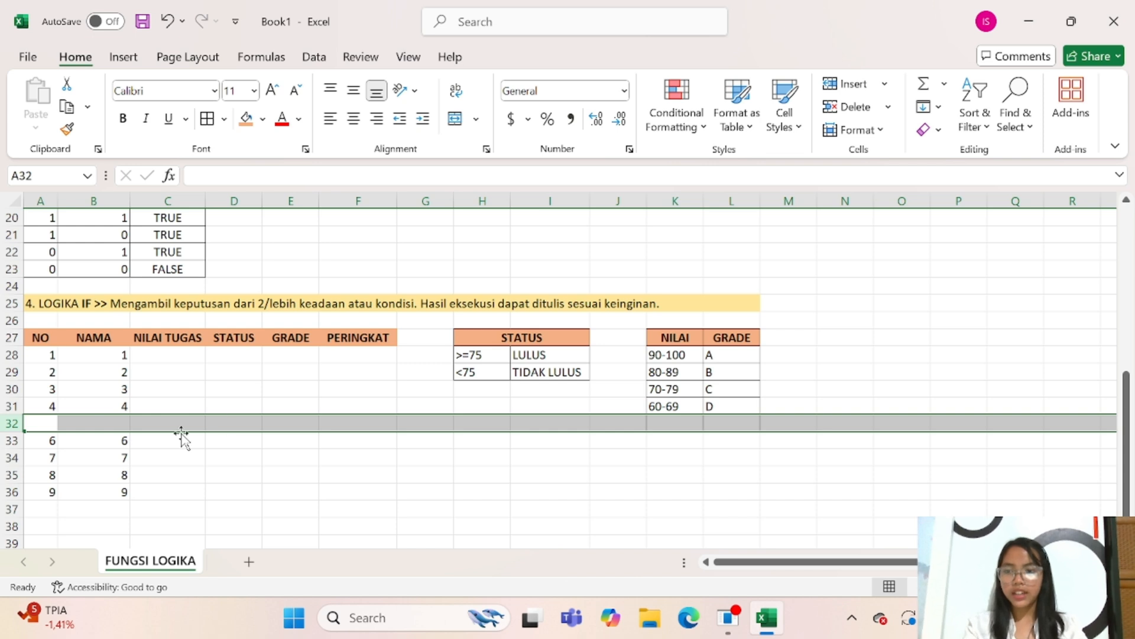
pyautogui.doubleClick(114, 423)
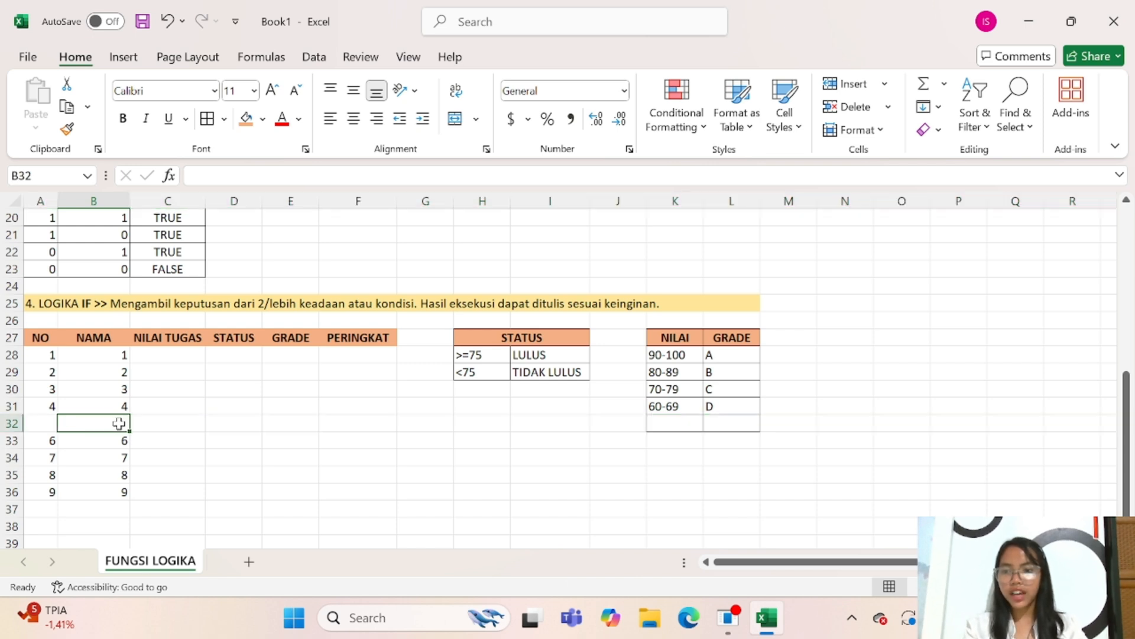
pyautogui.click(34, 425)
# Step: Refill the numbering formula from A28 down to A37 under the NO header
pyautogui.click(48, 355)
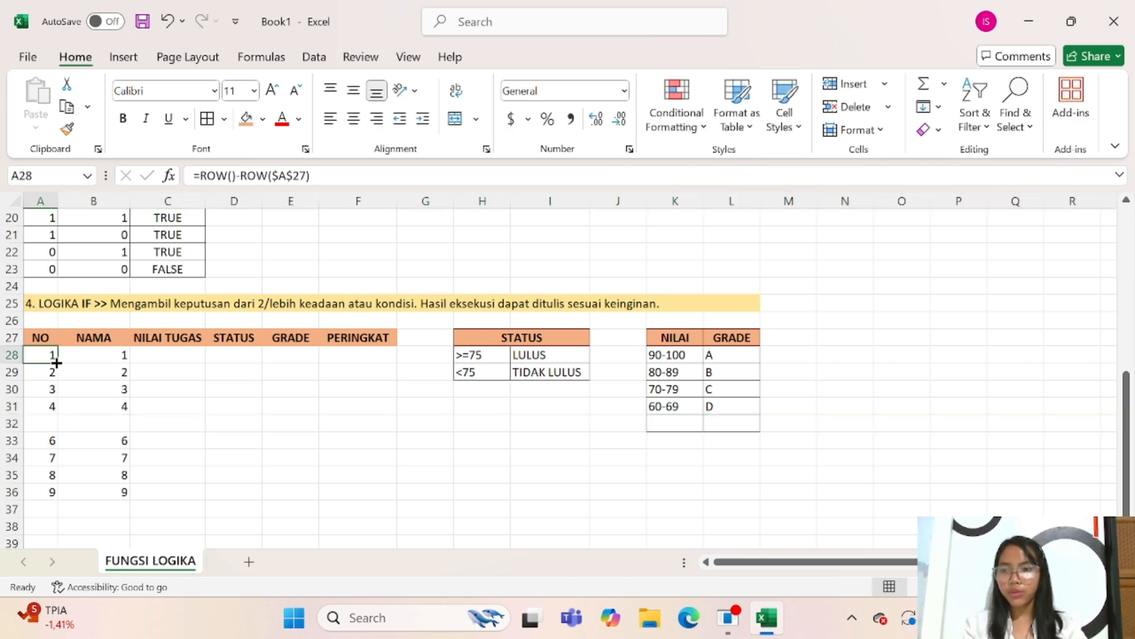
pyautogui.moveTo(56, 362); pyautogui.dragTo(57, 510)
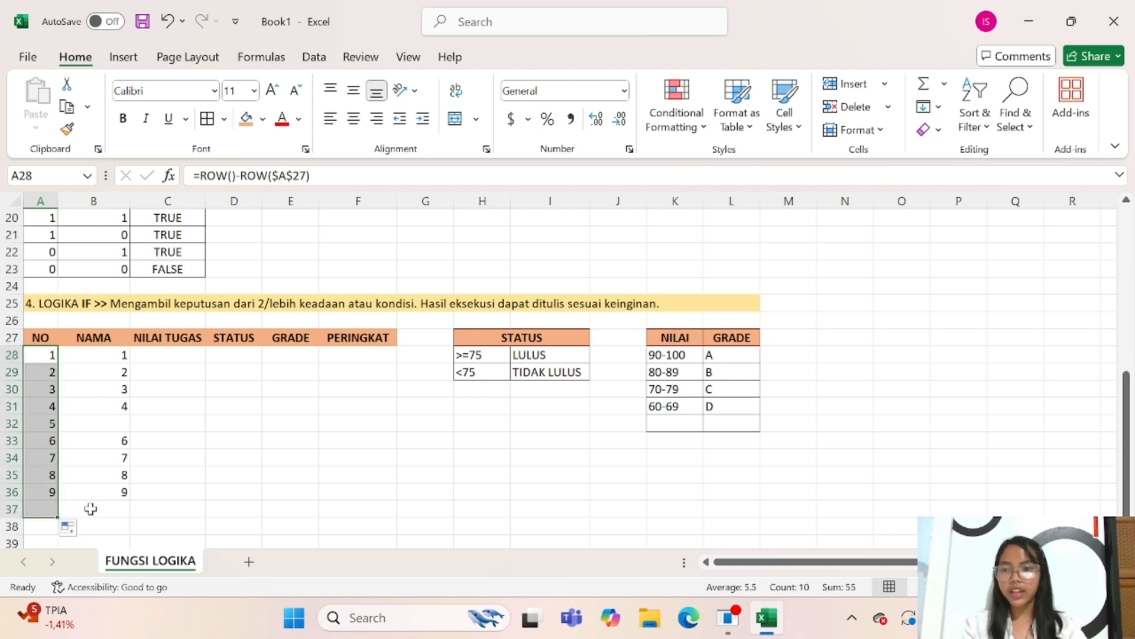
pyautogui.click(204, 424)
pyautogui.click(45, 356)
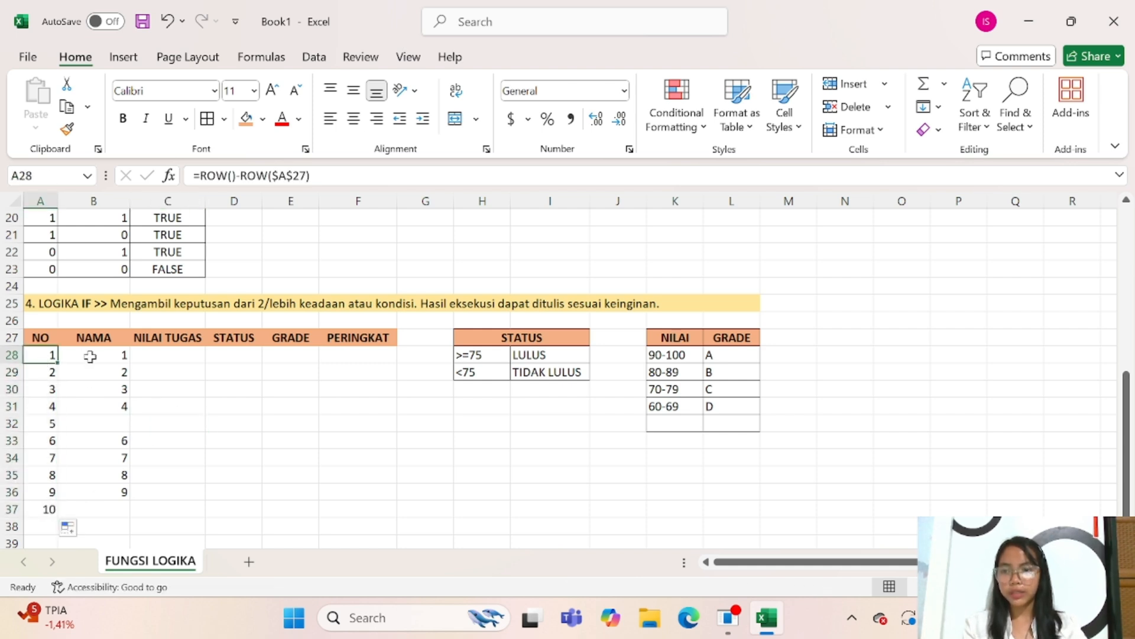
# Step: Clear the plain test numbers from B28:B36 in the NAMA column
pyautogui.moveTo(90, 356); pyautogui.dragTo(79, 493)
pyautogui.press('Delete')
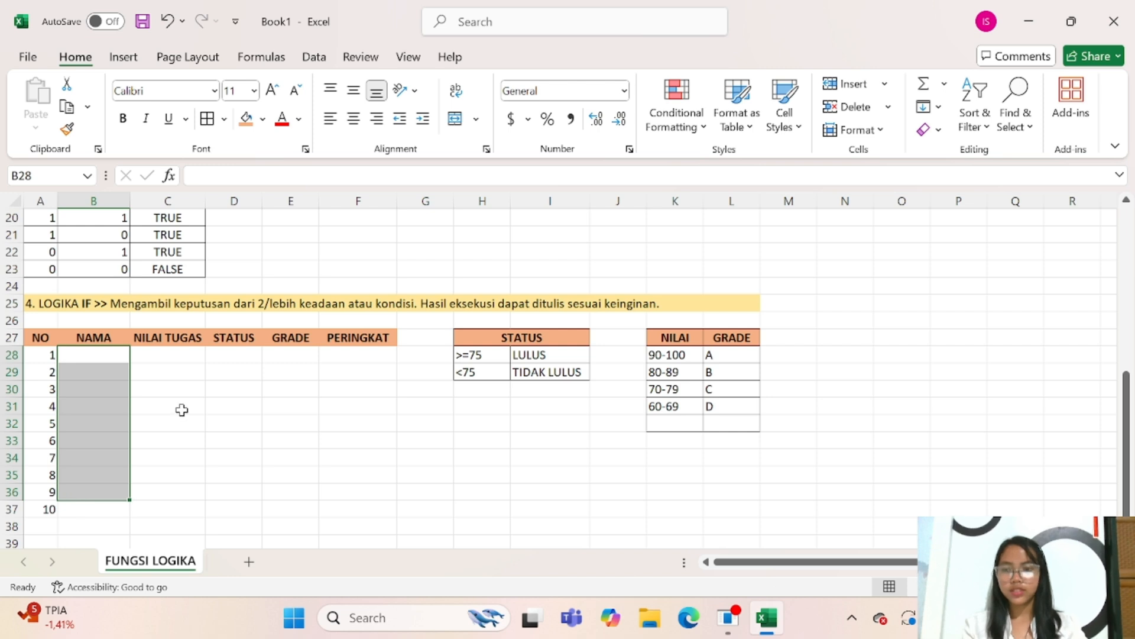
pyautogui.click(297, 366)
# Step: Enter the first student's name in B28 under the NAMA header
pyautogui.click(93, 358)
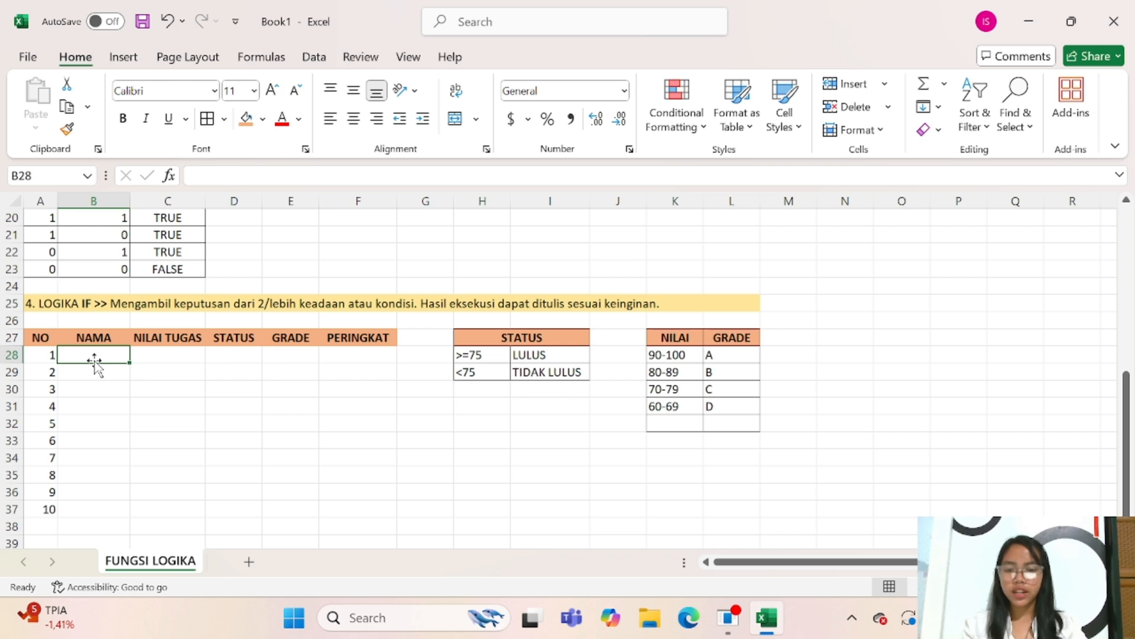
pyautogui.doubleClick(94, 359)
pyautogui.write('AYU')
pyautogui.press('BackSpace')
pyautogui.press('BackSpace')
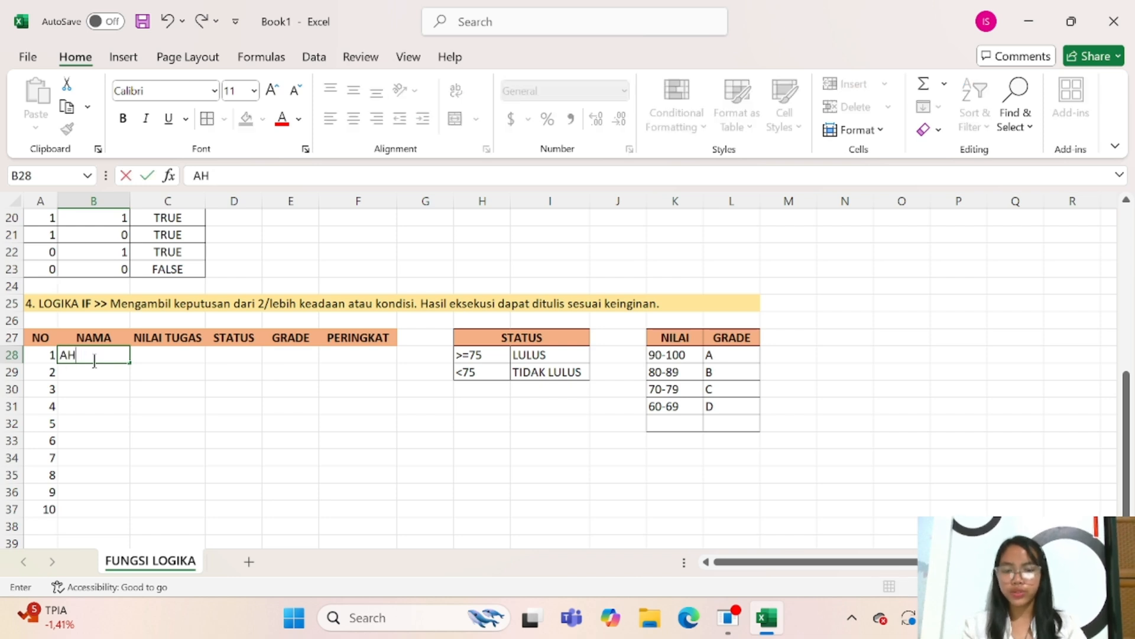
pyautogui.write('YU')
pyautogui.press('Return')
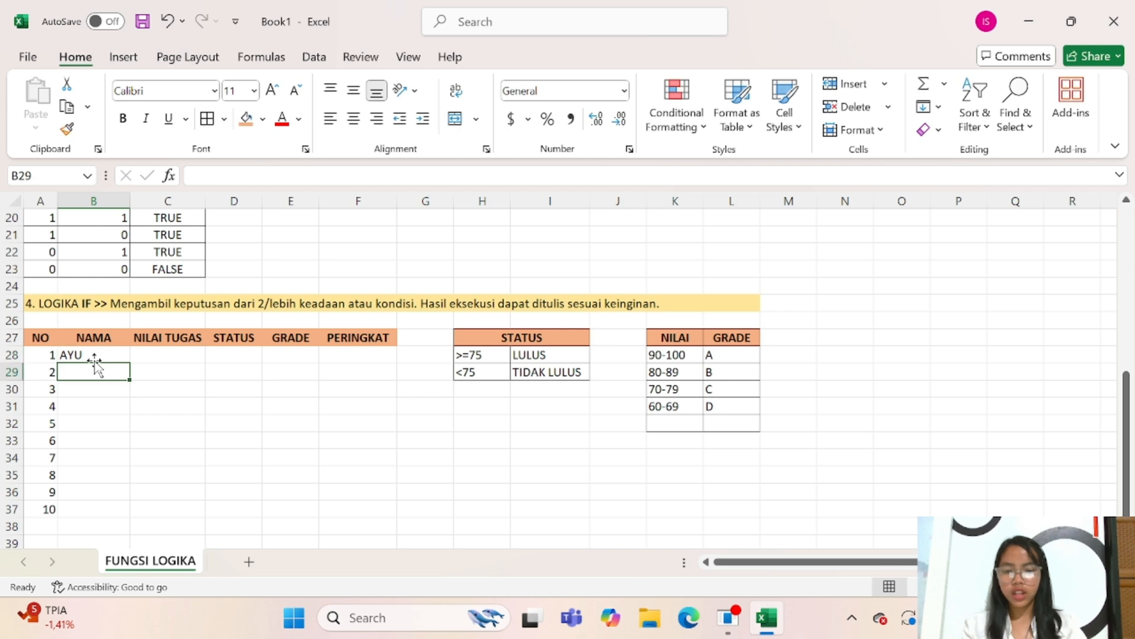
# Step: Enter the second and third students' names in B29 and B30
pyautogui.write('DEDE')
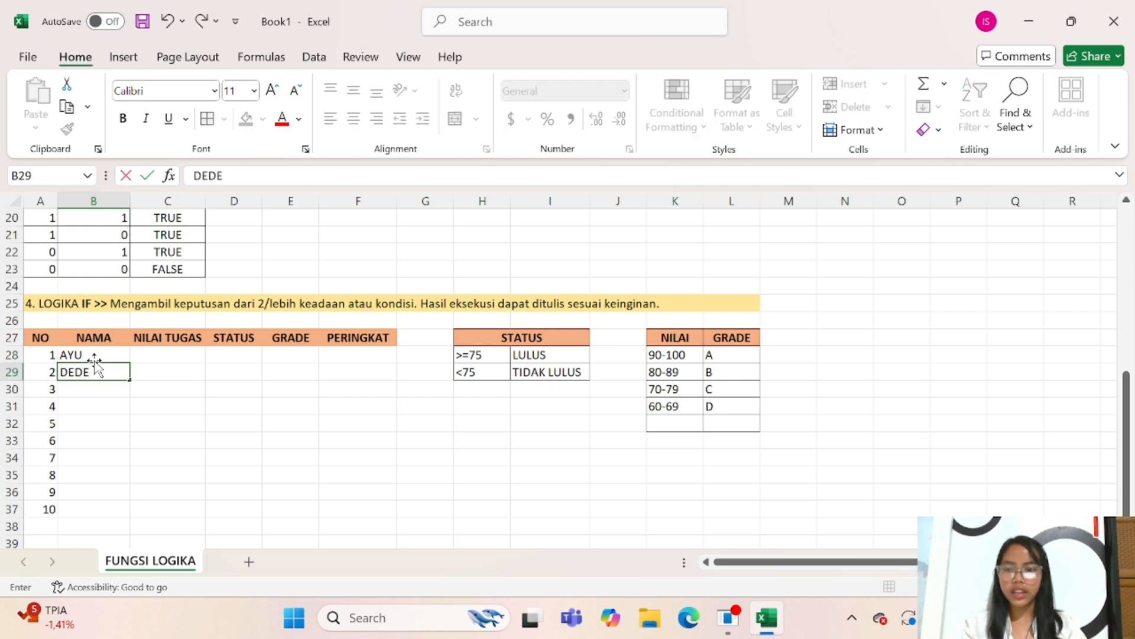
pyautogui.press('Return')
pyautogui.write('AS')
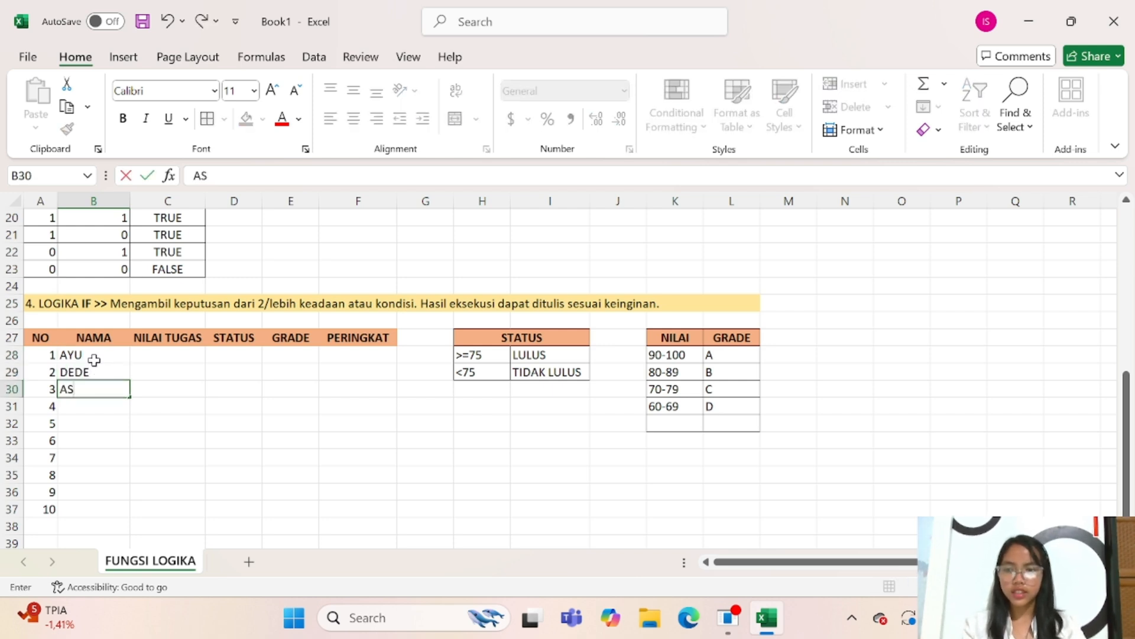
pyautogui.write('EPT')
pyautogui.press('BackSpace')
pyautogui.press('BackSpace')
pyautogui.press('BackSpace')
pyautogui.press('BackSpace')
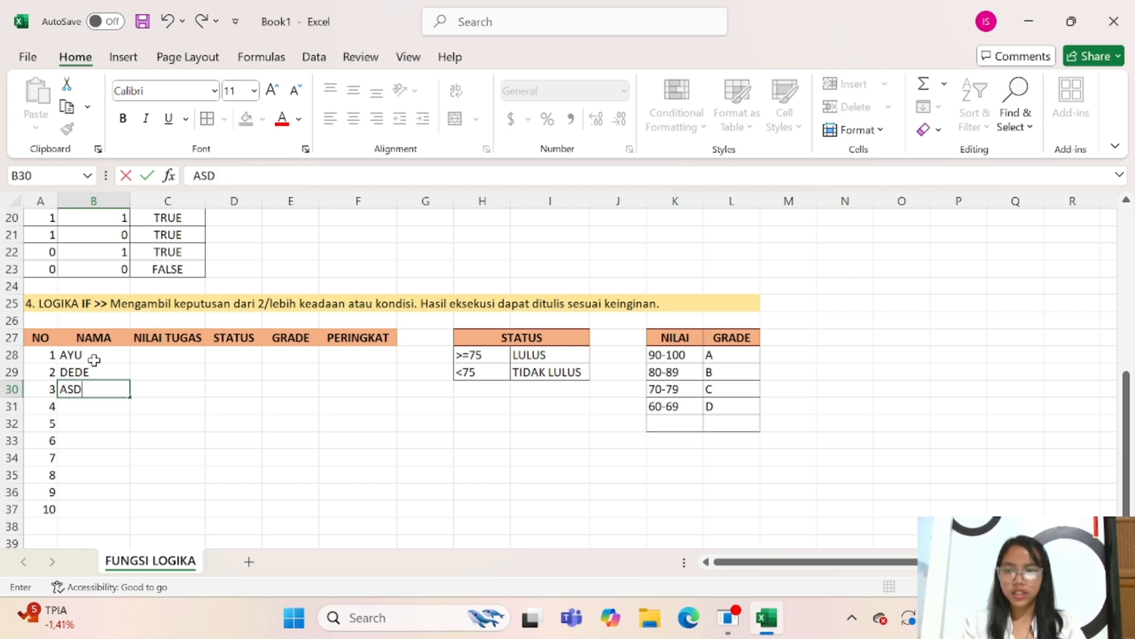
pyautogui.write('DIT')
pyautogui.press('Return')
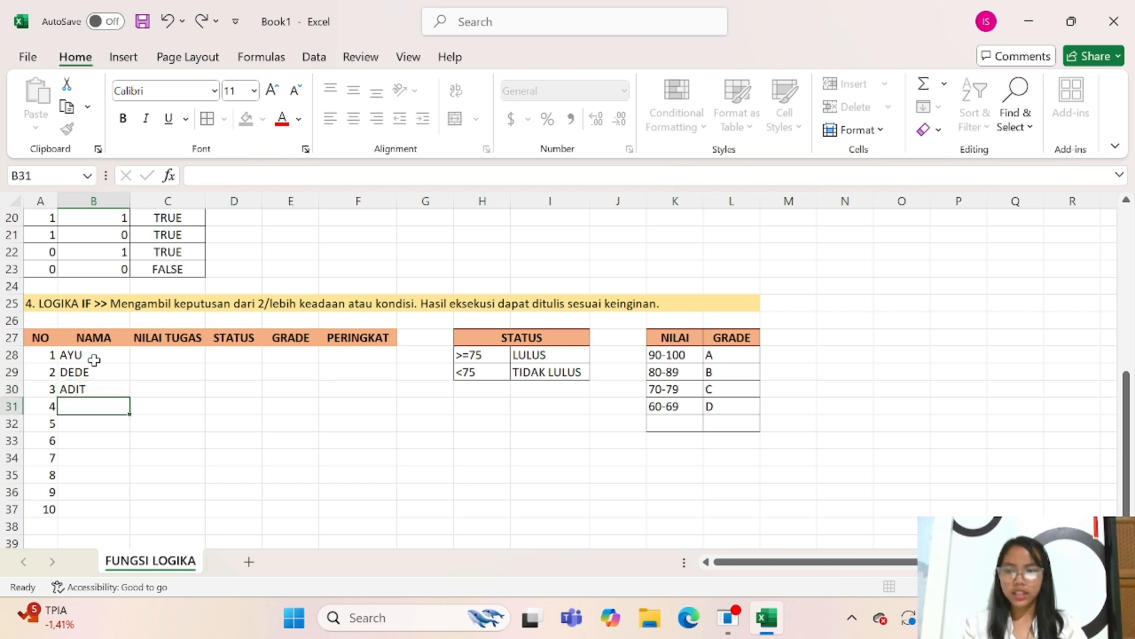
# Step: Enter the fourth, fifth and sixth students' names in B31:B33
pyautogui.write('ASTRID')
pyautogui.press('Return')
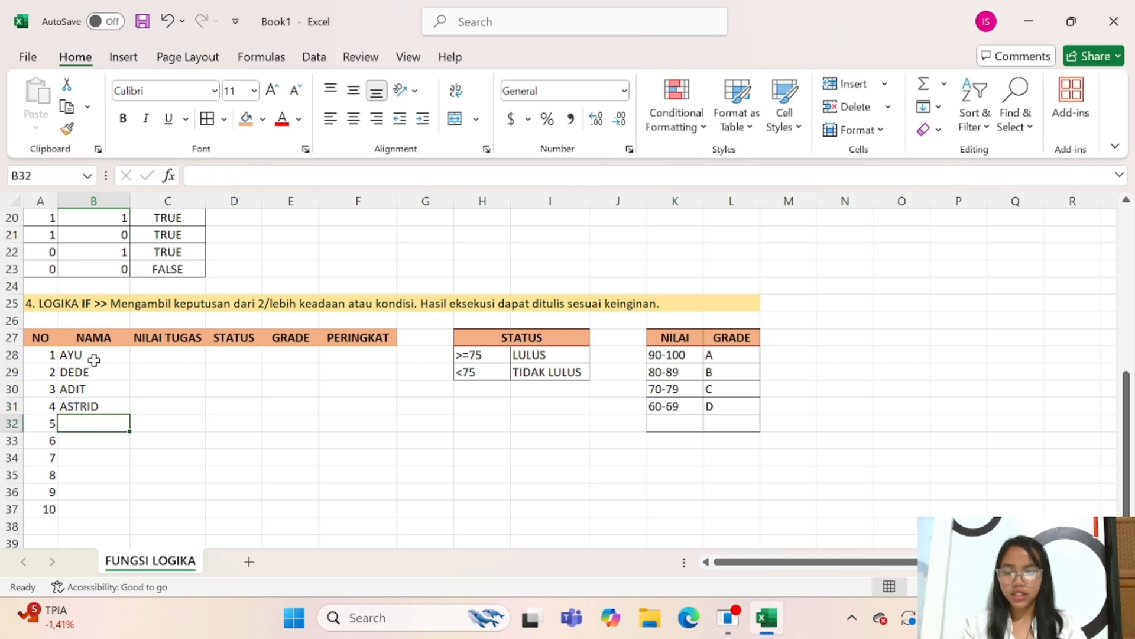
pyautogui.write('CACA')
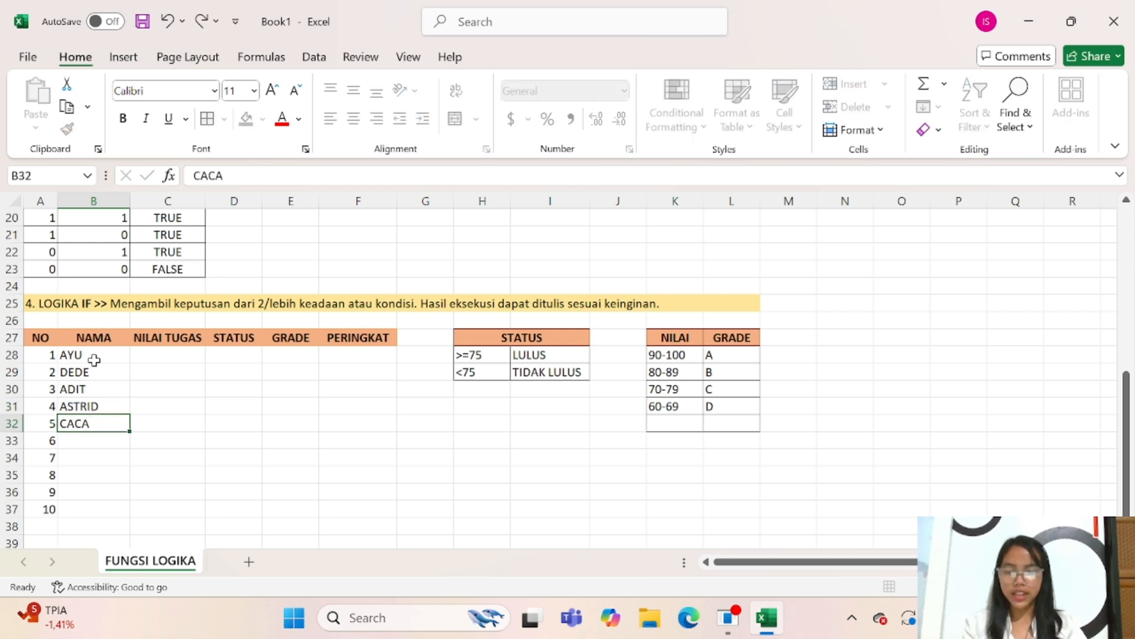
pyautogui.press('Return')
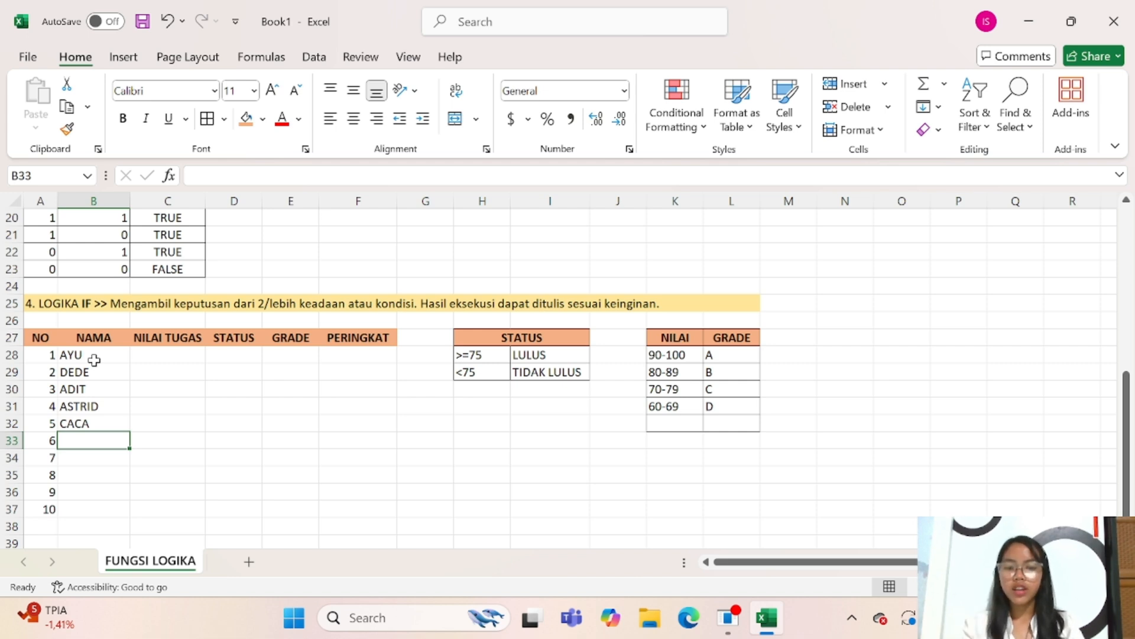
pyautogui.write('TIARA')
pyautogui.press('Return')
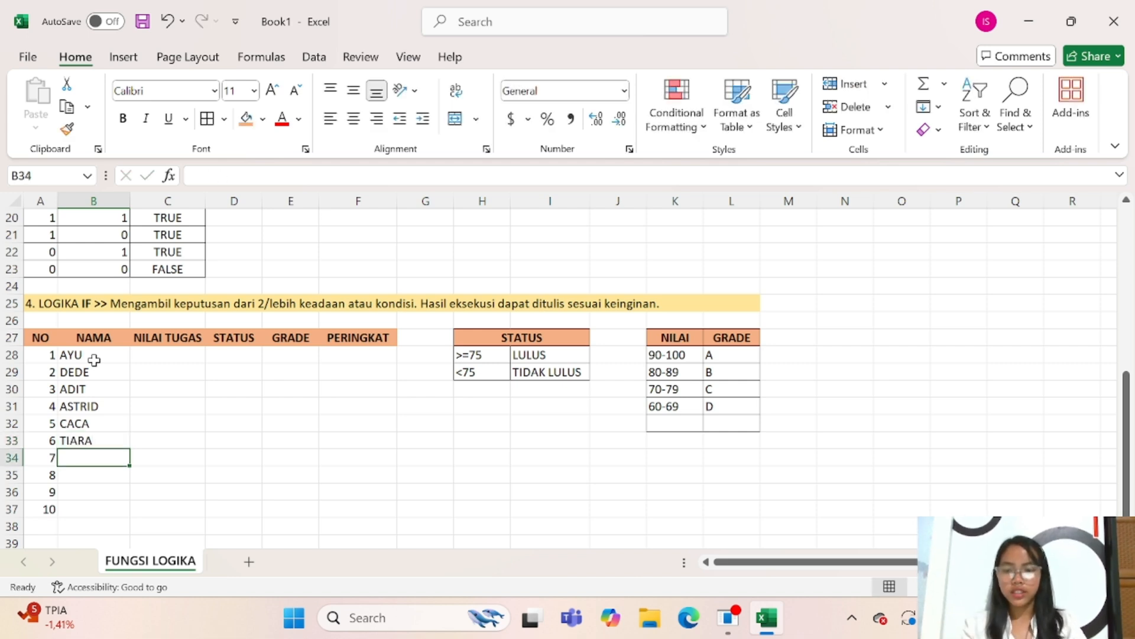
# Step: Enter the seventh, eighth and ninth students' names in B34:B36 of the NAMA column
pyautogui.write('DE')
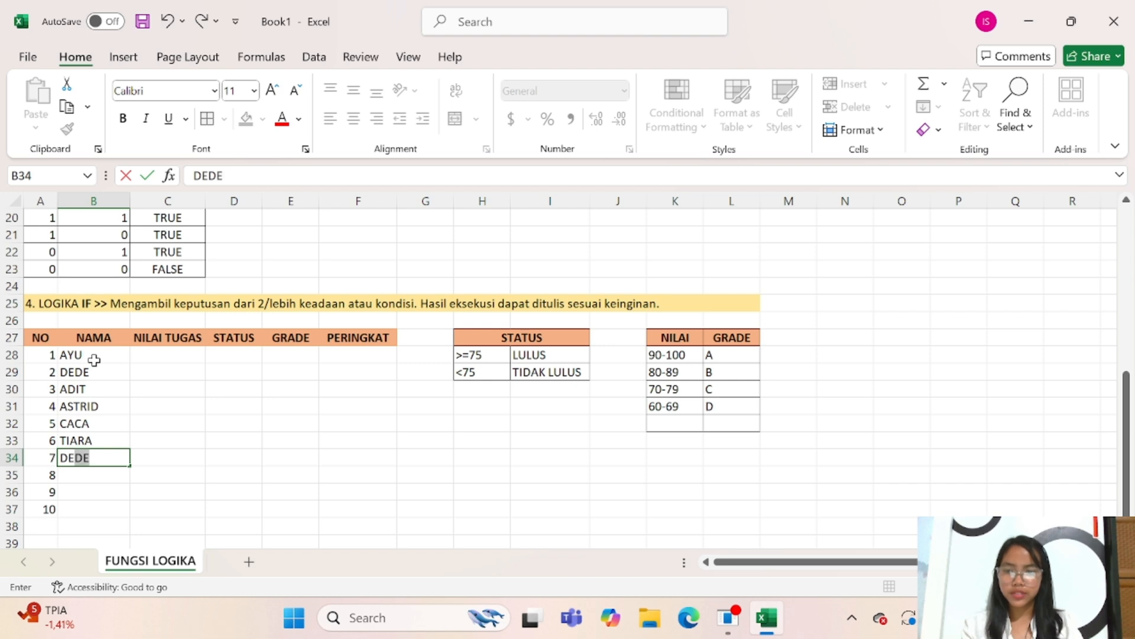
pyautogui.write('A')
pyautogui.press('Return')
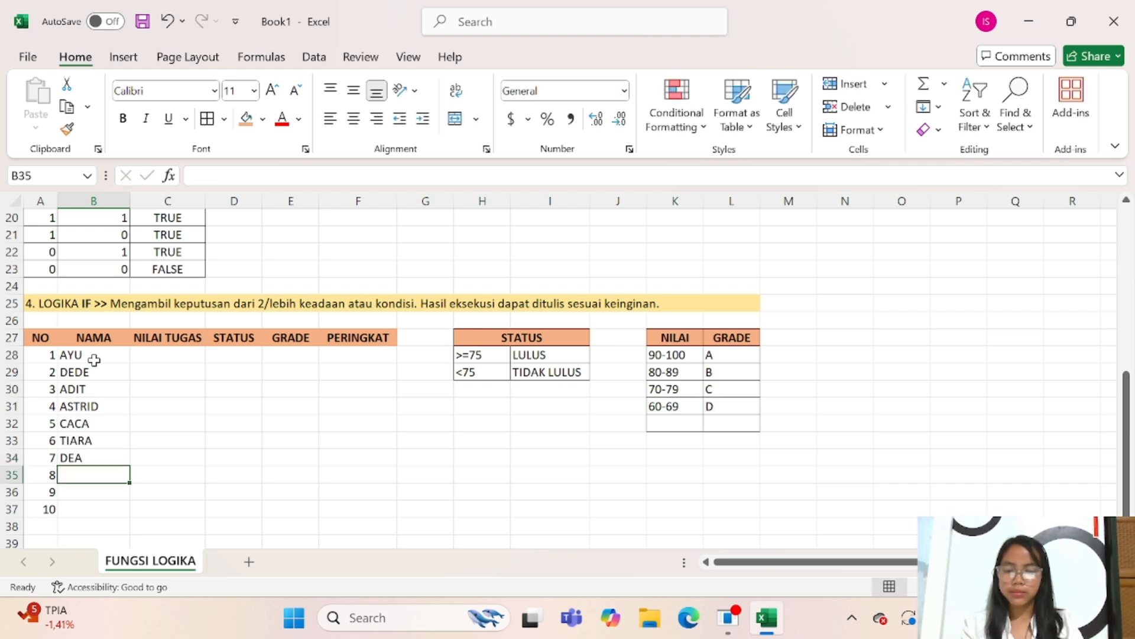
pyautogui.write('RAKA')
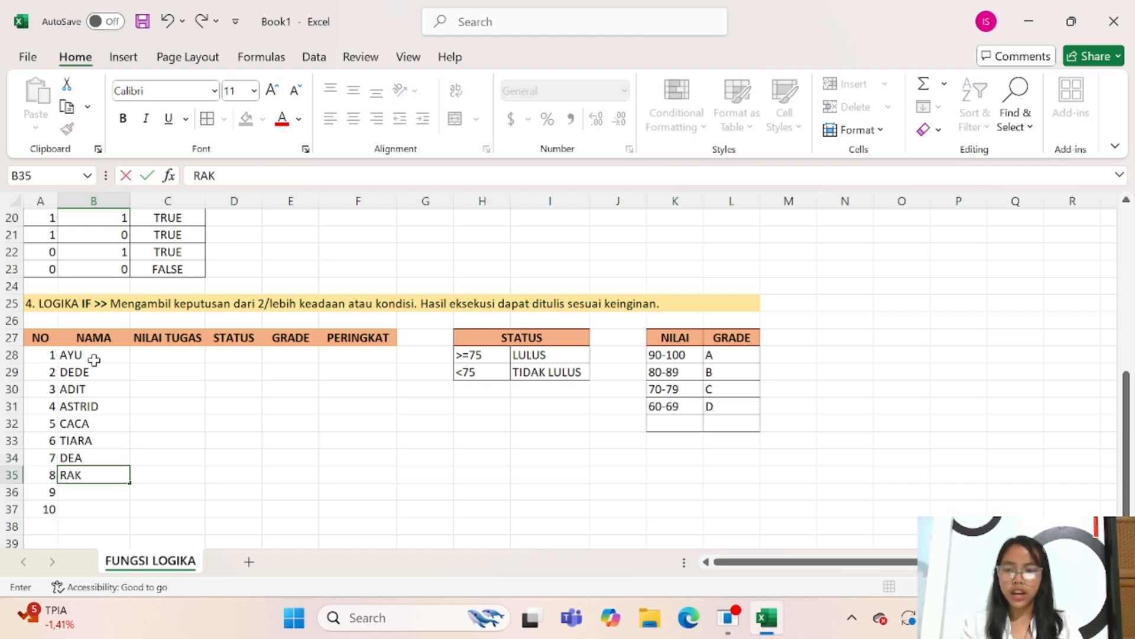
pyautogui.press('Return')
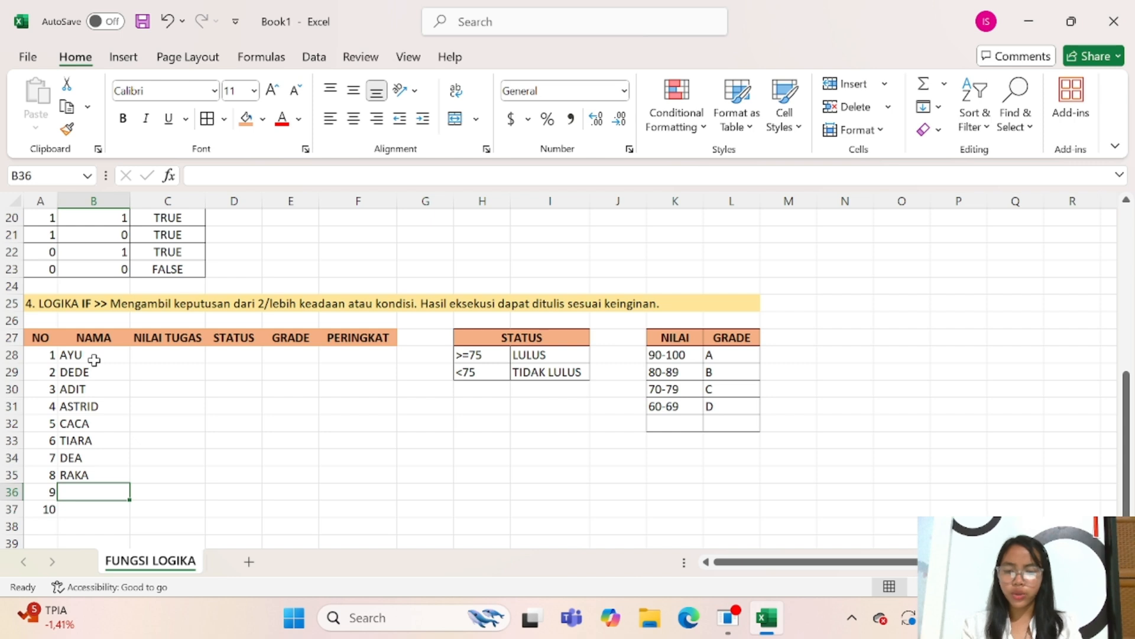
pyautogui.write('Y')
pyautogui.press('BackSpace')
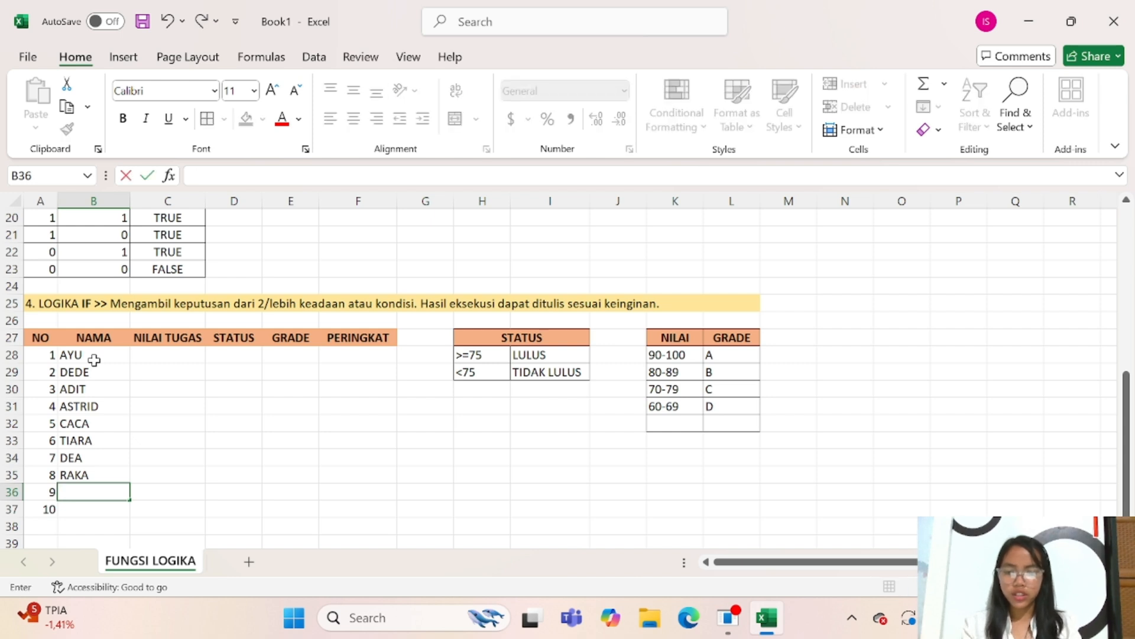
pyautogui.write('RIDHO')
pyautogui.press('Return')
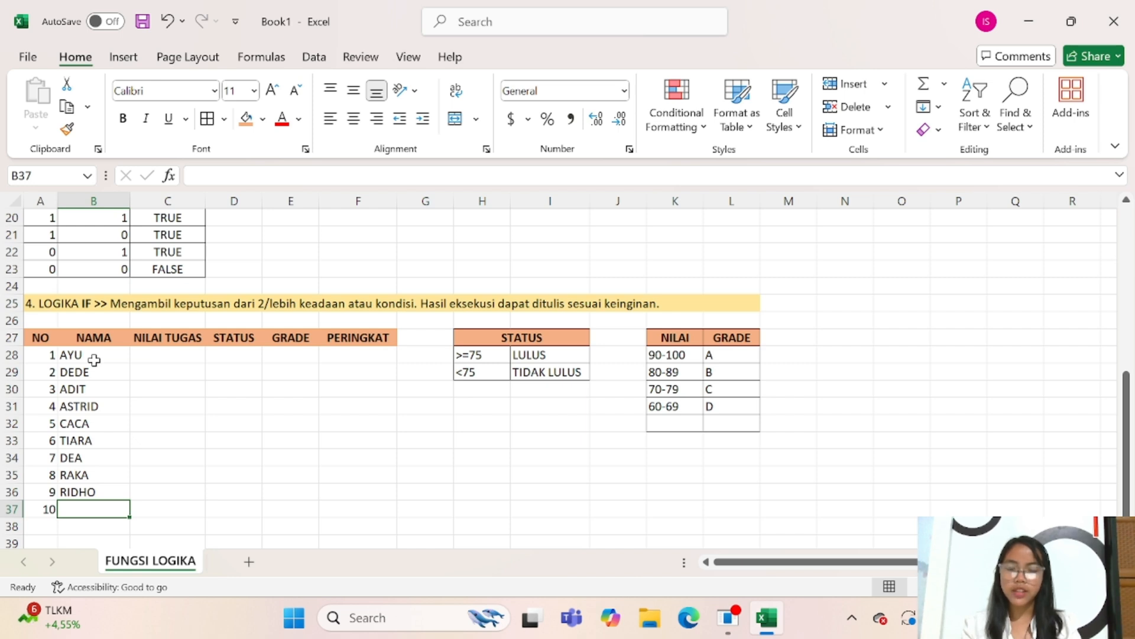
# Step: Enter the tenth student's name in B37 to complete the NAMA column
pyautogui.write('INDARY')
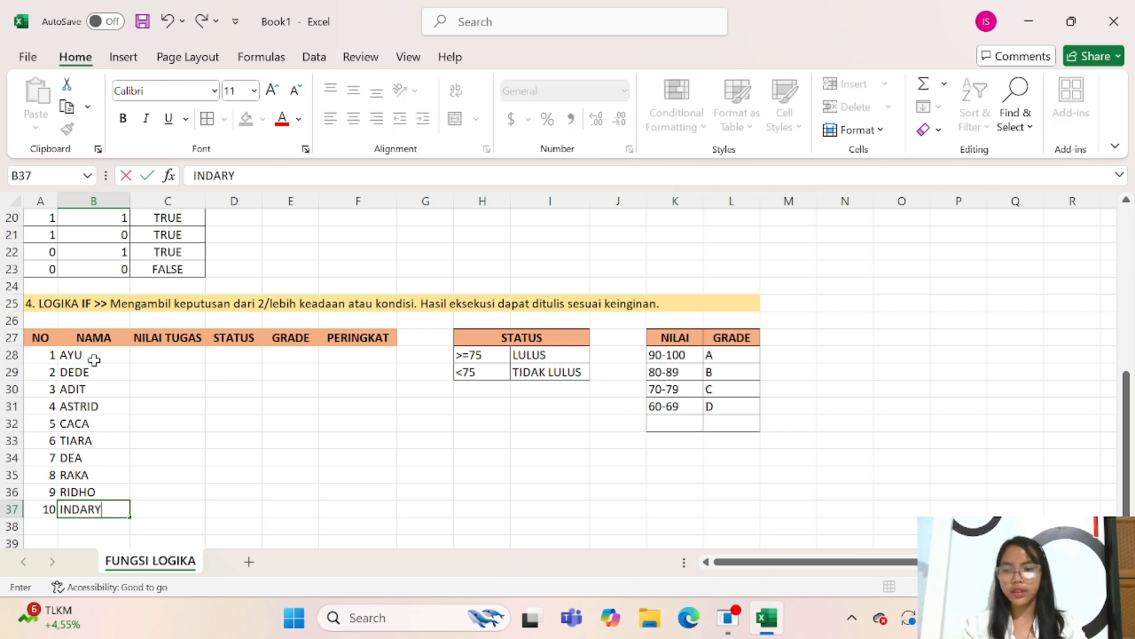
pyautogui.press('BackSpace')
pyautogui.press('BackSpace')
pyautogui.press('BackSpace')
pyautogui.write('RY')
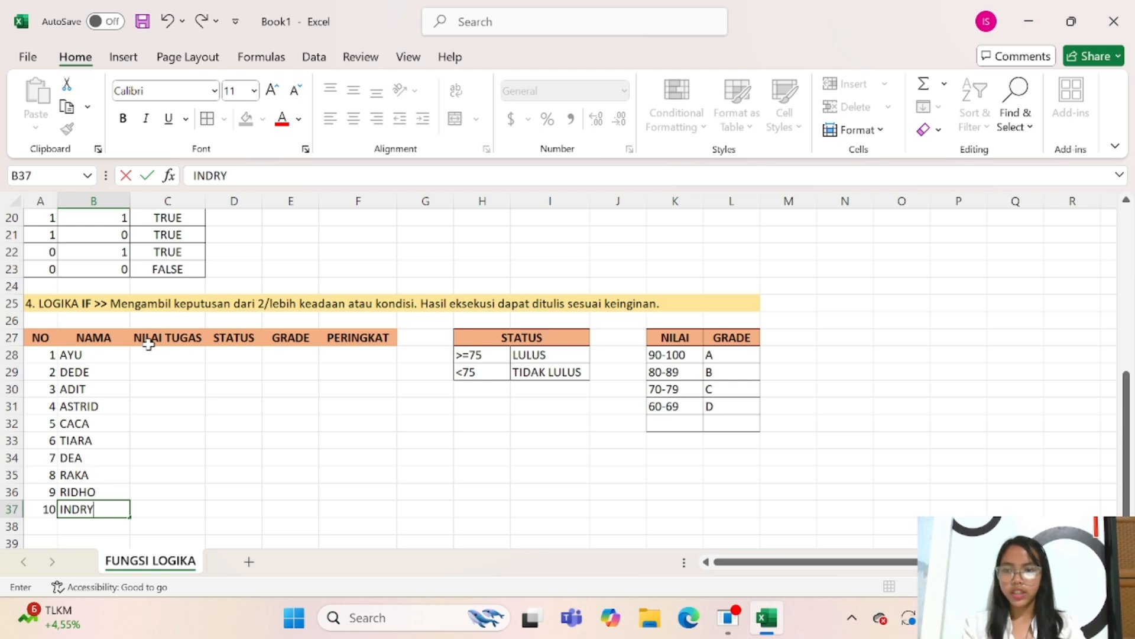
pyautogui.click(148, 344)
pyautogui.click(146, 354)
pyautogui.click(86, 353)
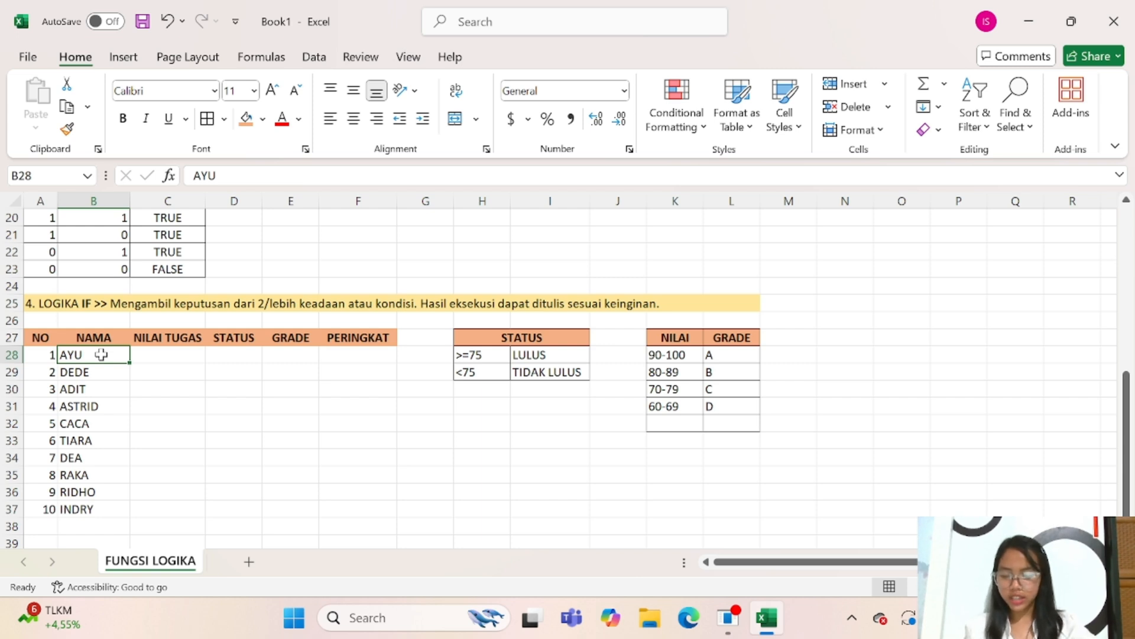
# Step: Enter the scores 98, 56, 78 and 90 in C28:C31 under the NILAI TUGAS header
pyautogui.click(162, 361)
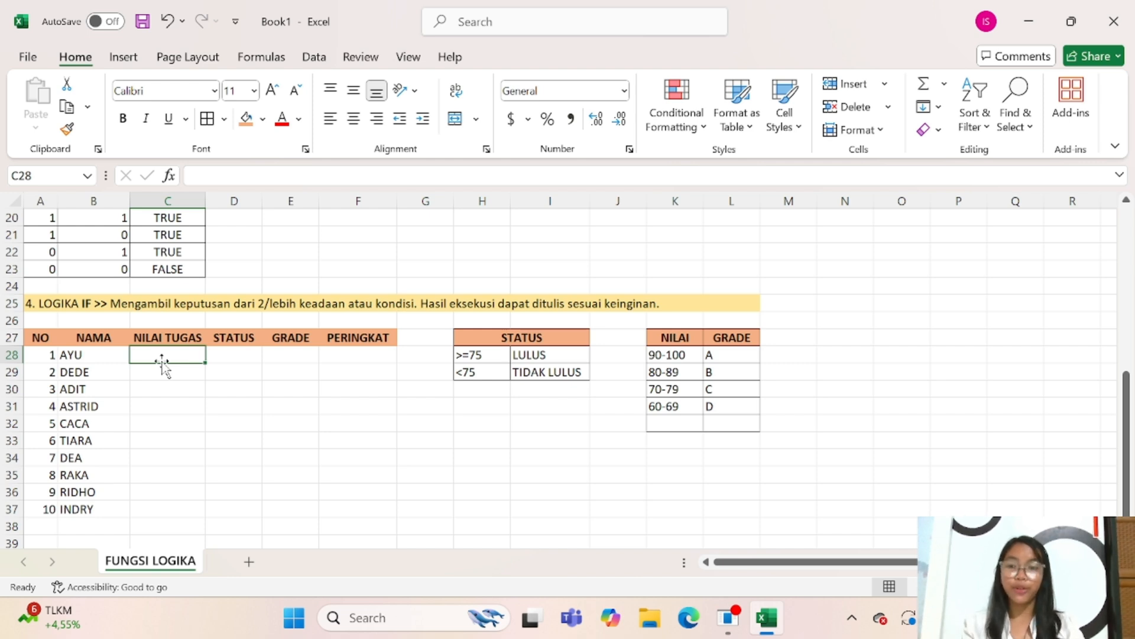
pyautogui.write('98')
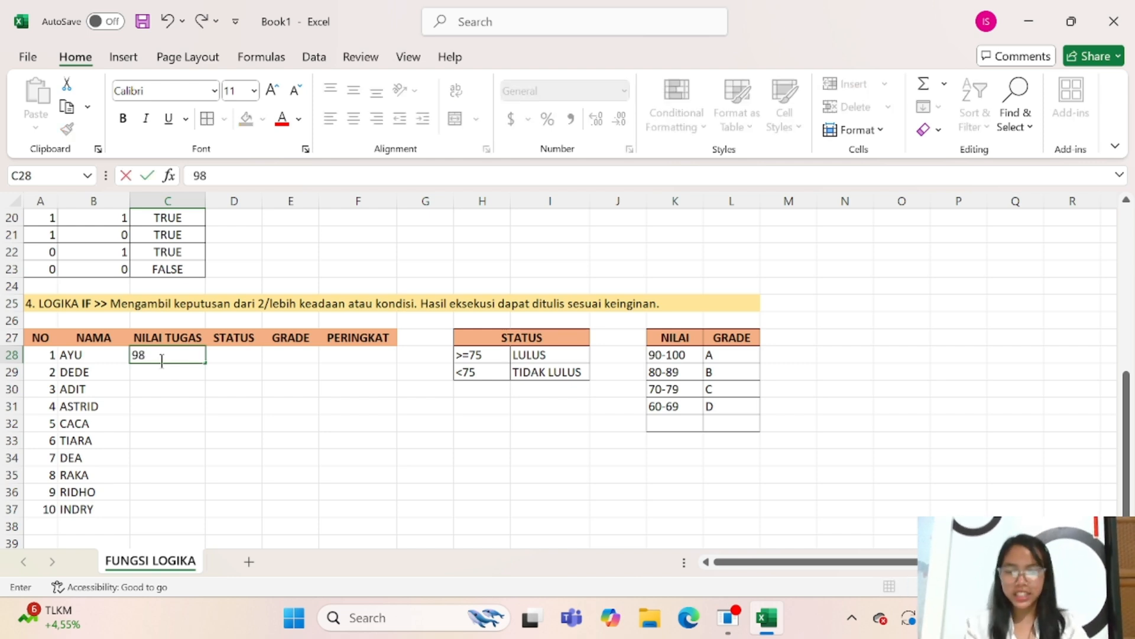
pyautogui.press('Return')
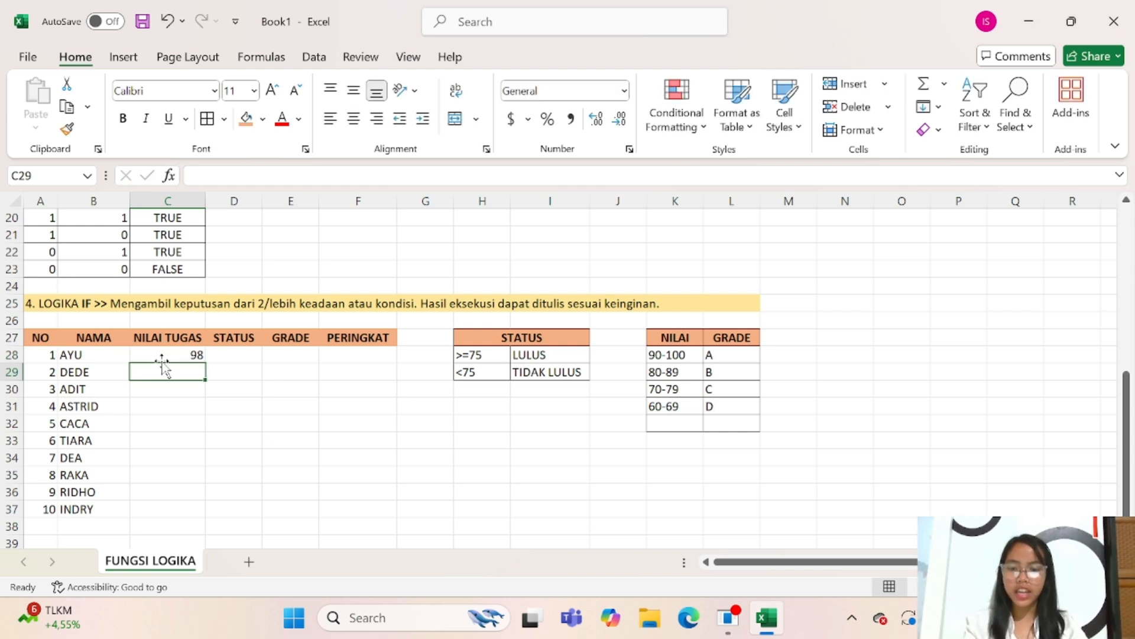
pyautogui.write('56')
pyautogui.press('Return')
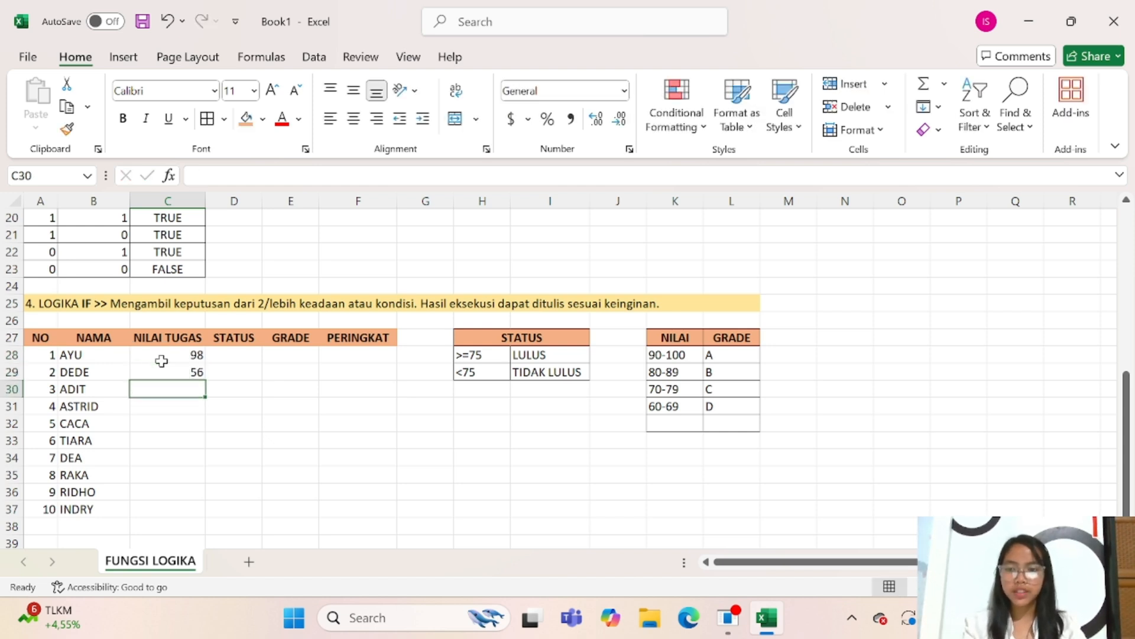
pyautogui.write('78')
pyautogui.press('Return')
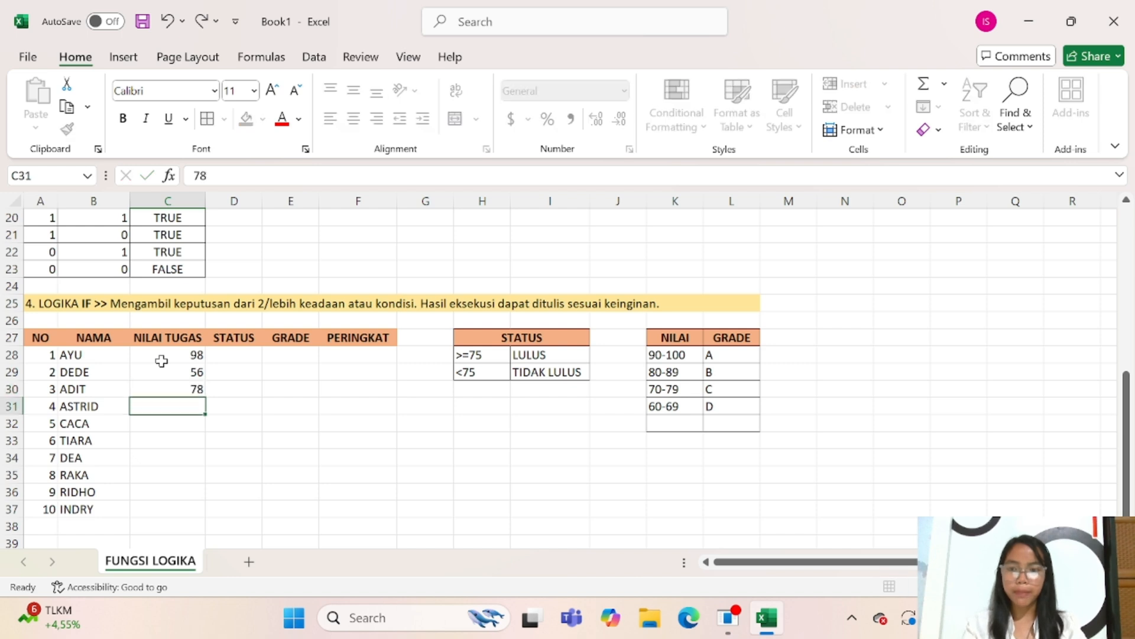
pyautogui.write('90')
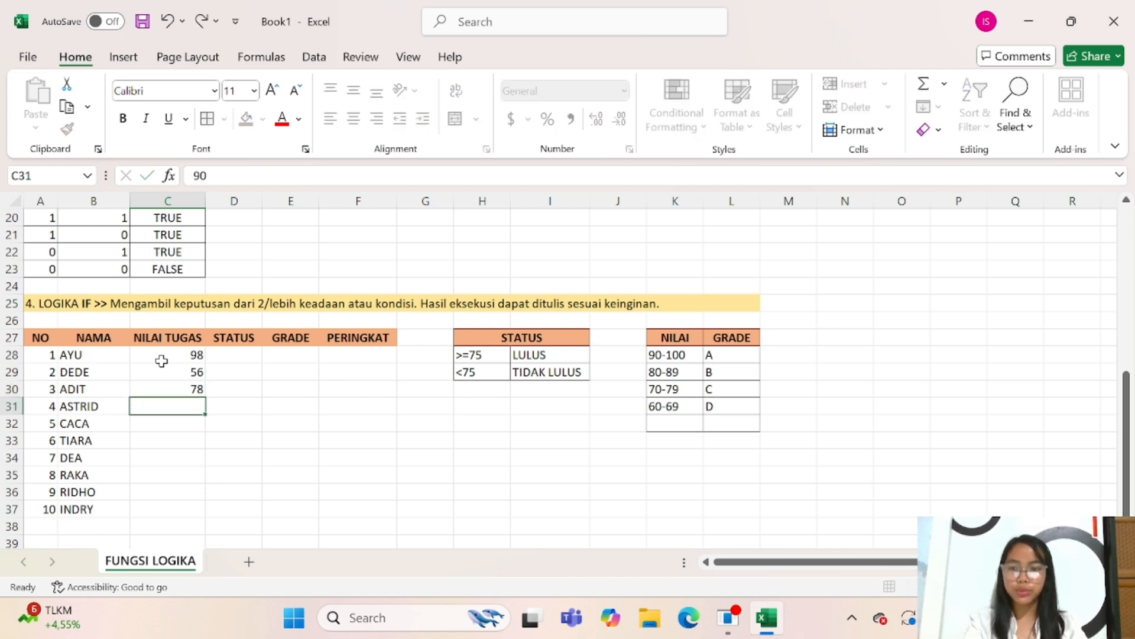
pyautogui.press('Return')
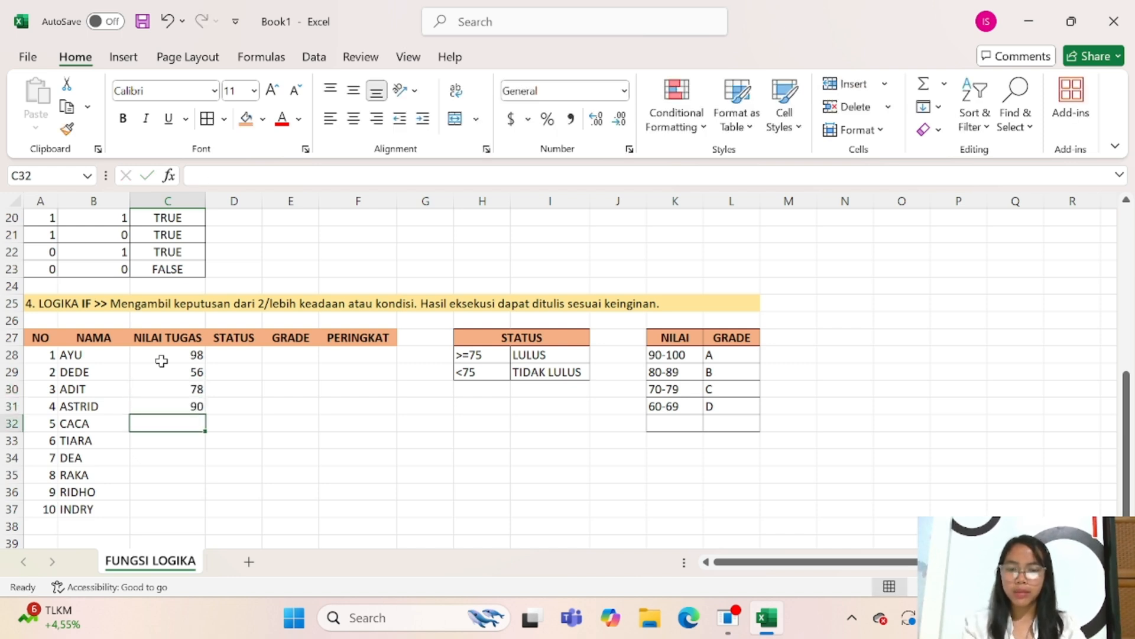
# Step: Enter the scores 75, 88 and 97 in C32:C34 of the NILAI TUGAS column
pyautogui.write('7')
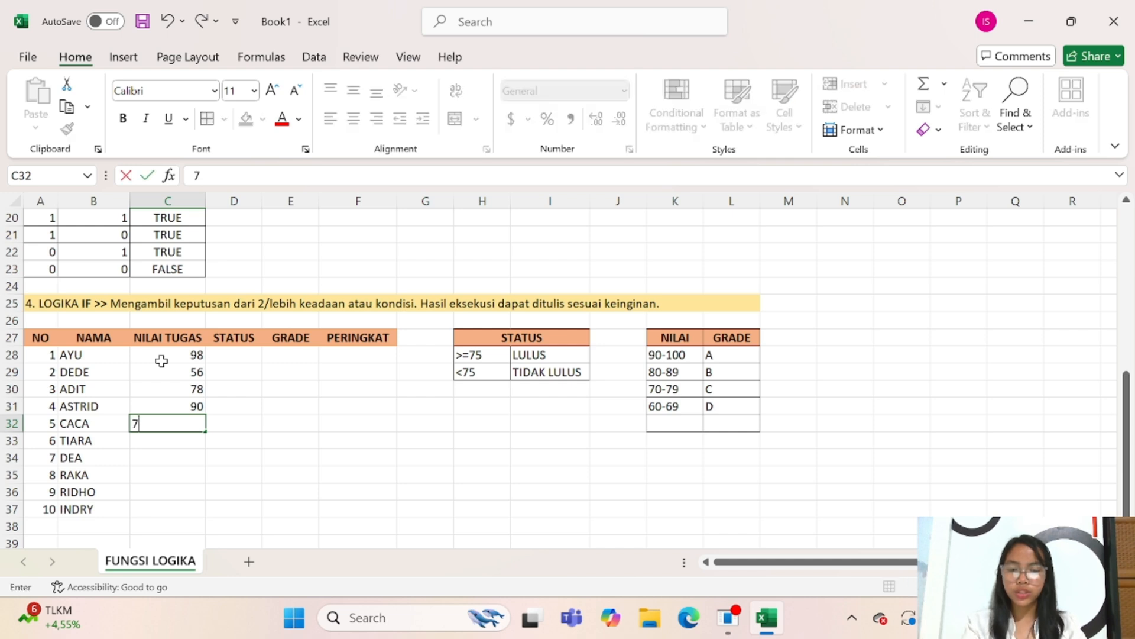
pyautogui.write('5')
pyautogui.press('Return')
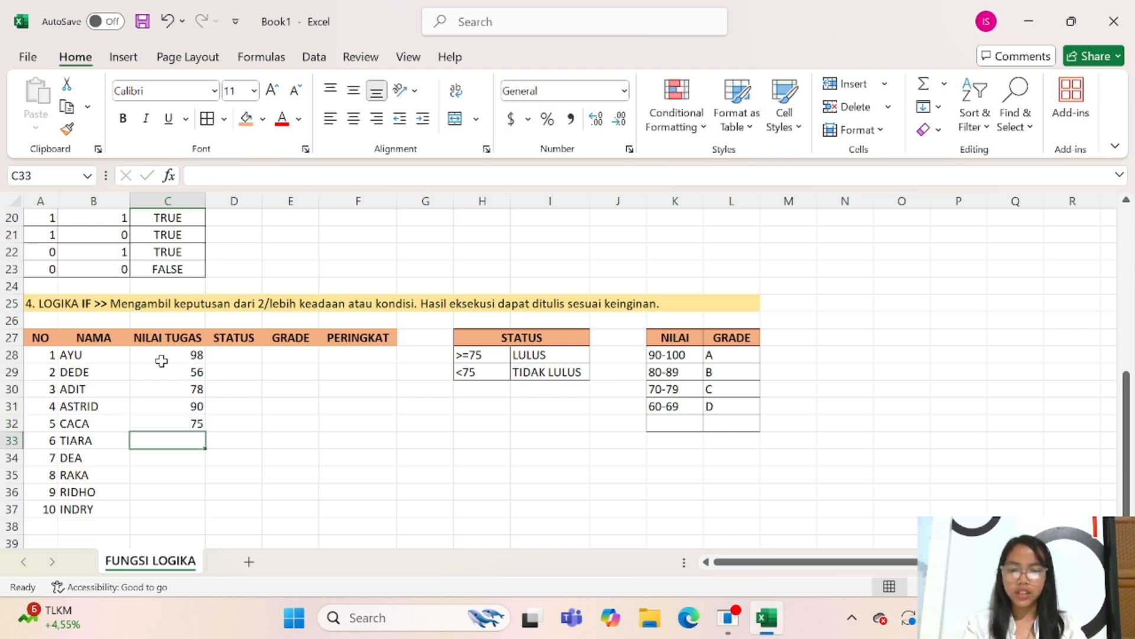
pyautogui.write('88')
pyautogui.press('Return')
pyautogui.write('97')
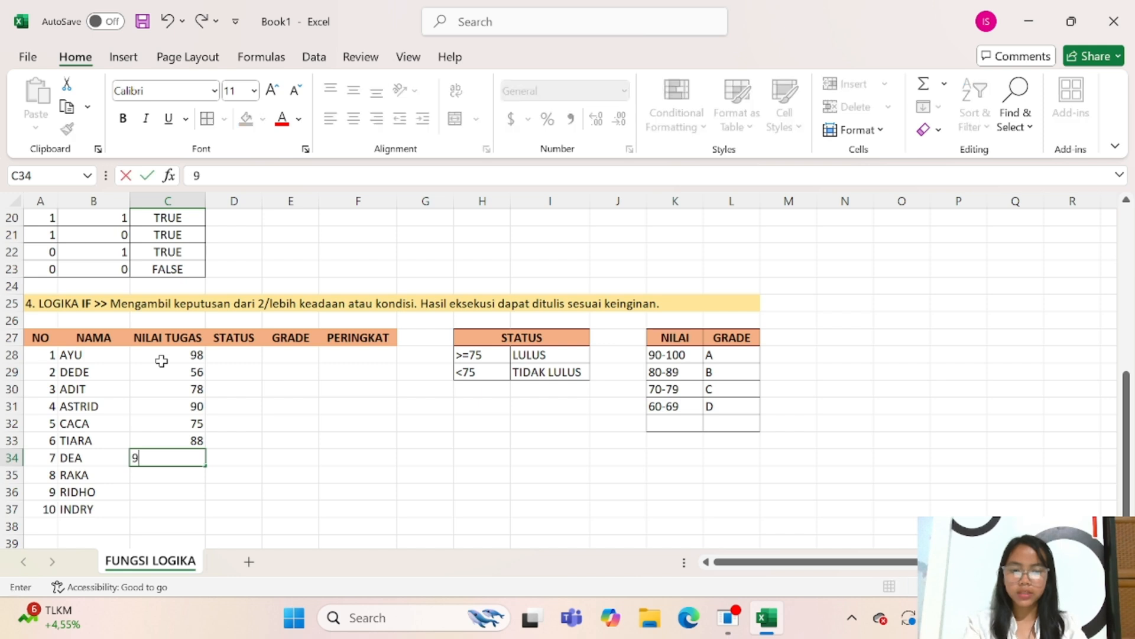
pyautogui.press('Return')
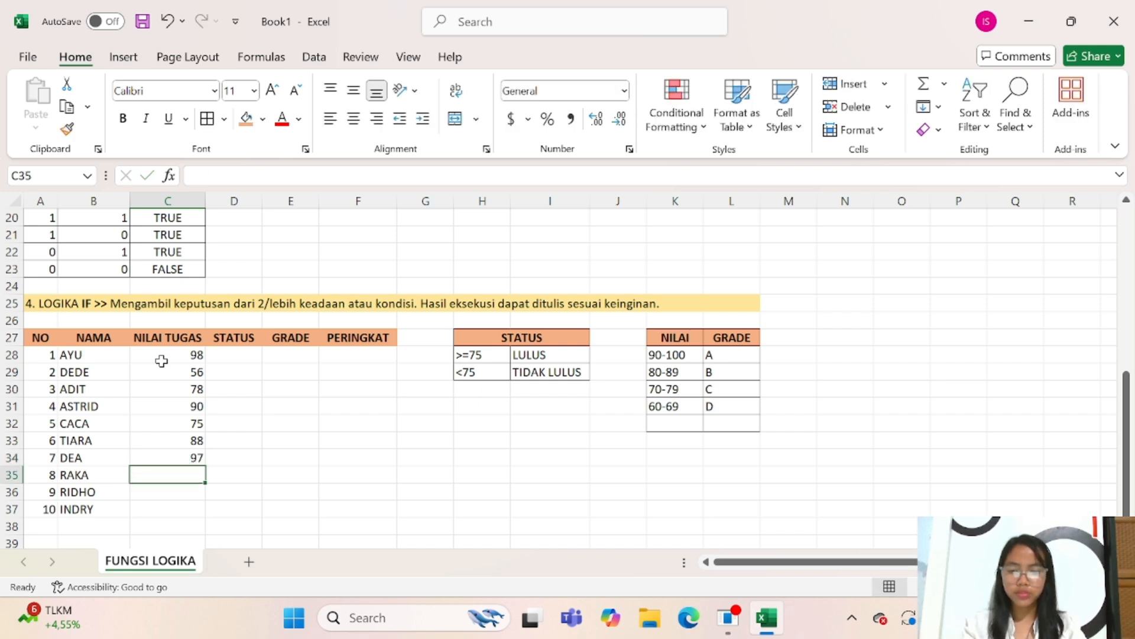
# Step: Enter the scores 50, 48 and 68 in C35:C37 to complete the NILAI TUGAS column
pyautogui.write('50')
pyautogui.press('Return')
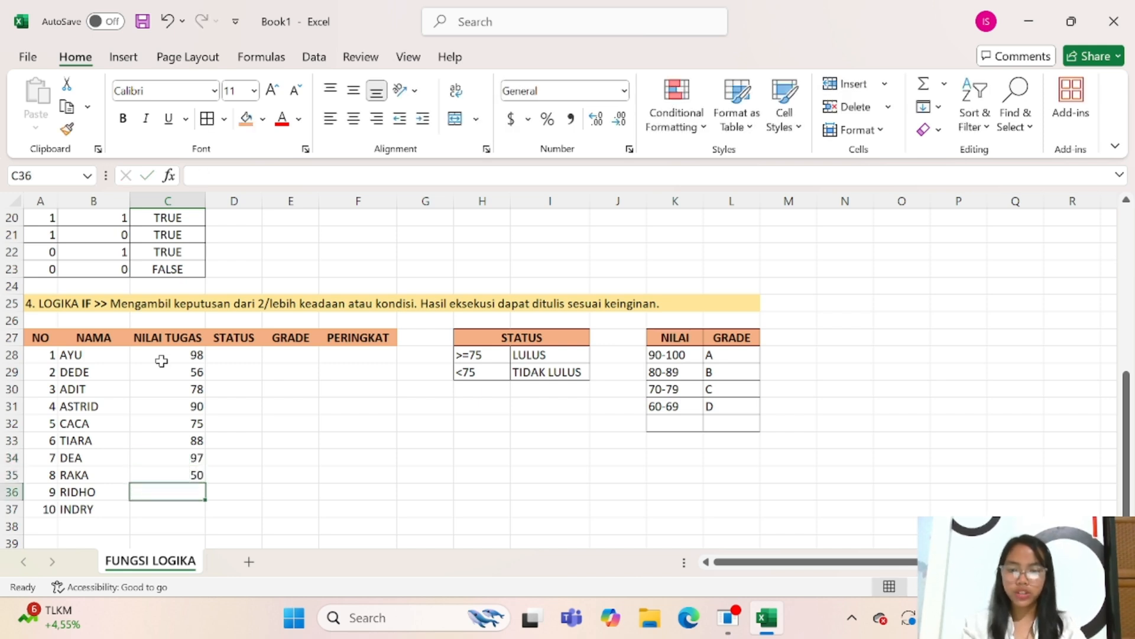
pyautogui.write('4')
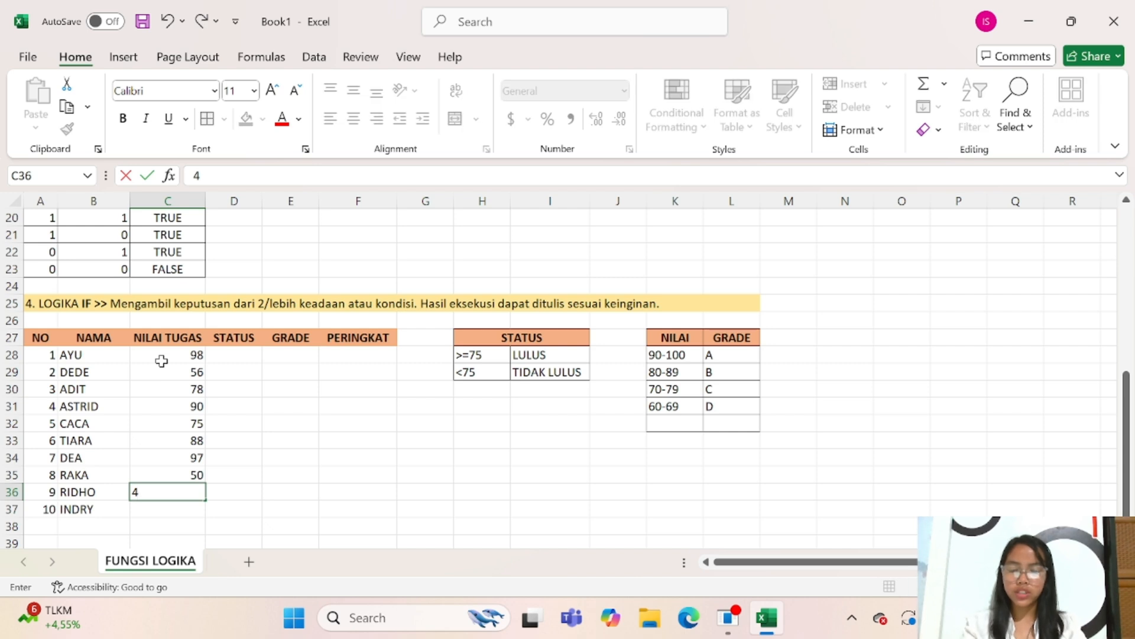
pyautogui.write('8')
pyautogui.press('Return')
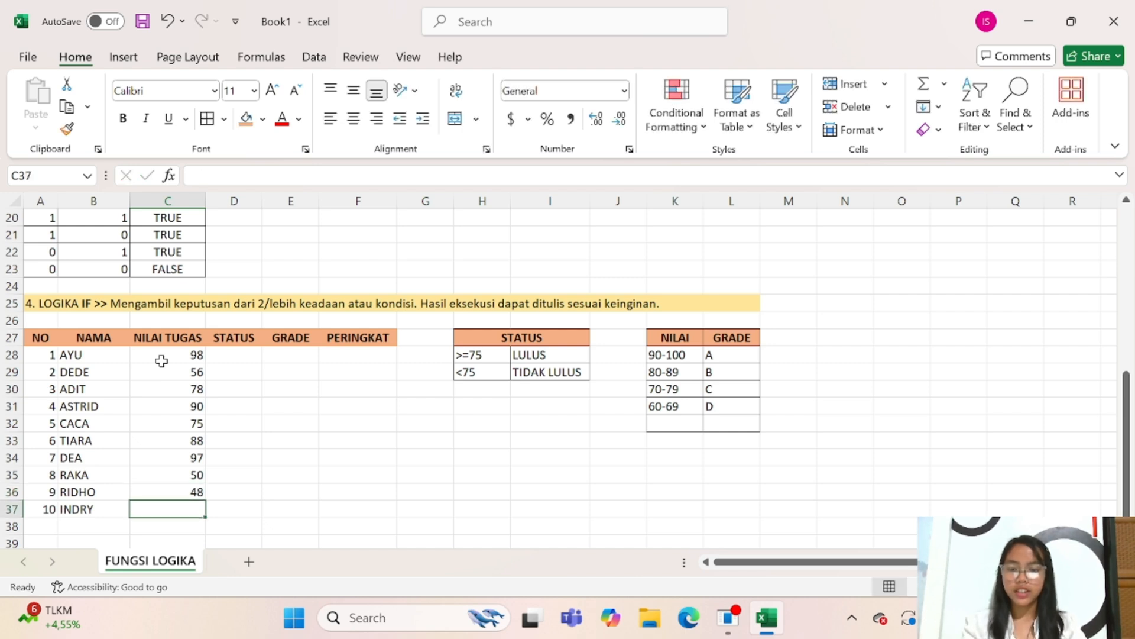
pyautogui.write('68')
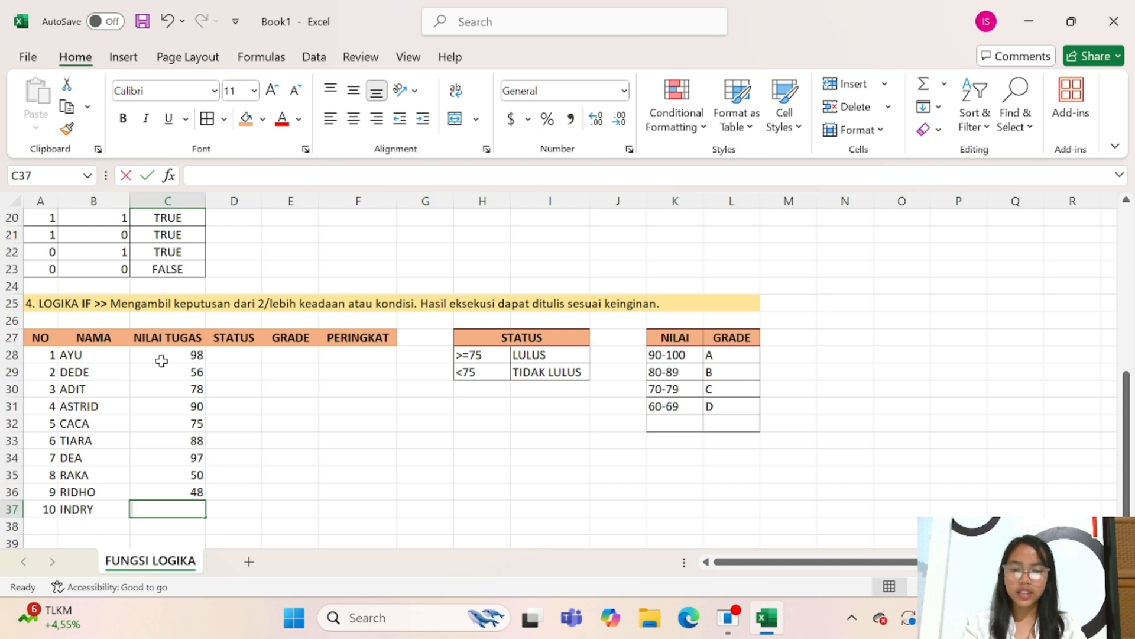
# Step: Start an IF formula in D28 under STATUS with the logical test C28>=75
pyautogui.click(251, 350)
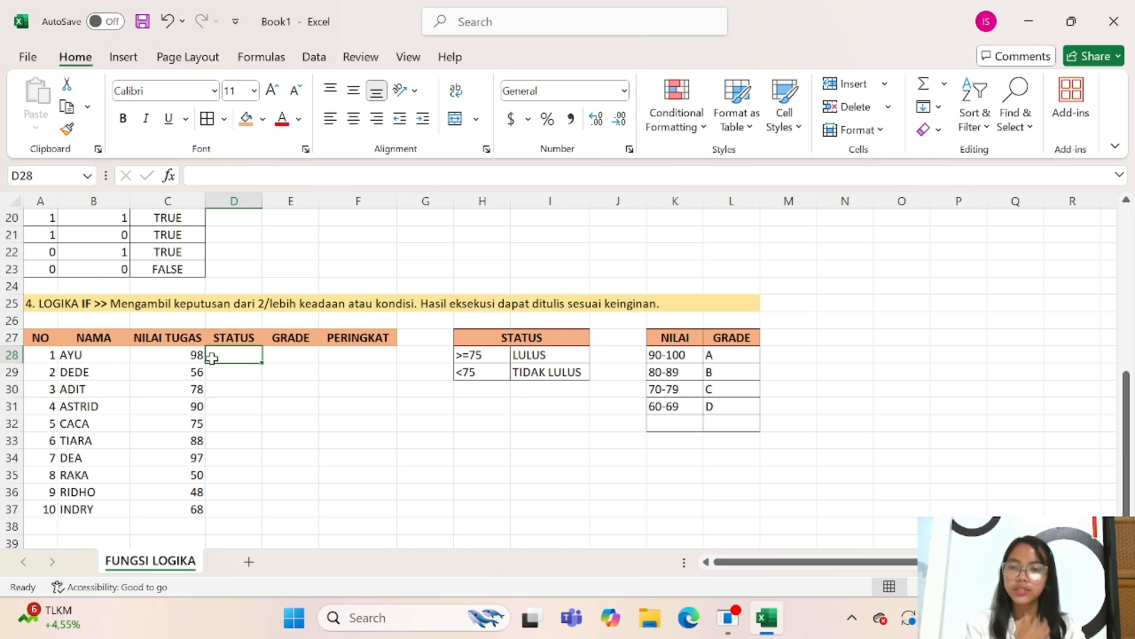
pyautogui.click(190, 357)
pyautogui.click(234, 362)
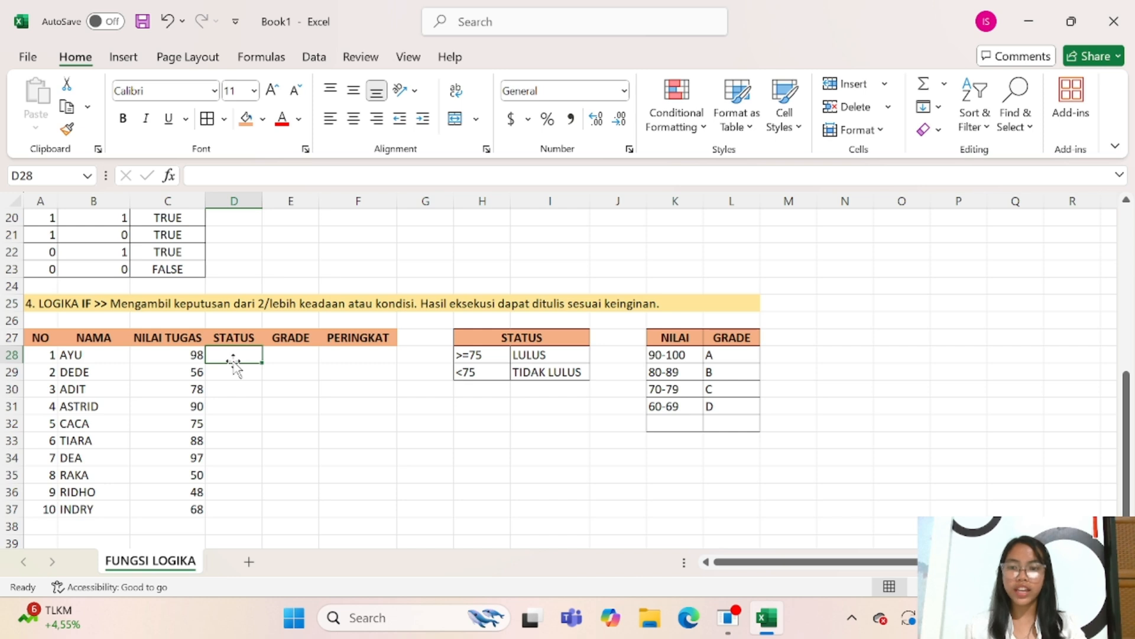
pyautogui.write('=')
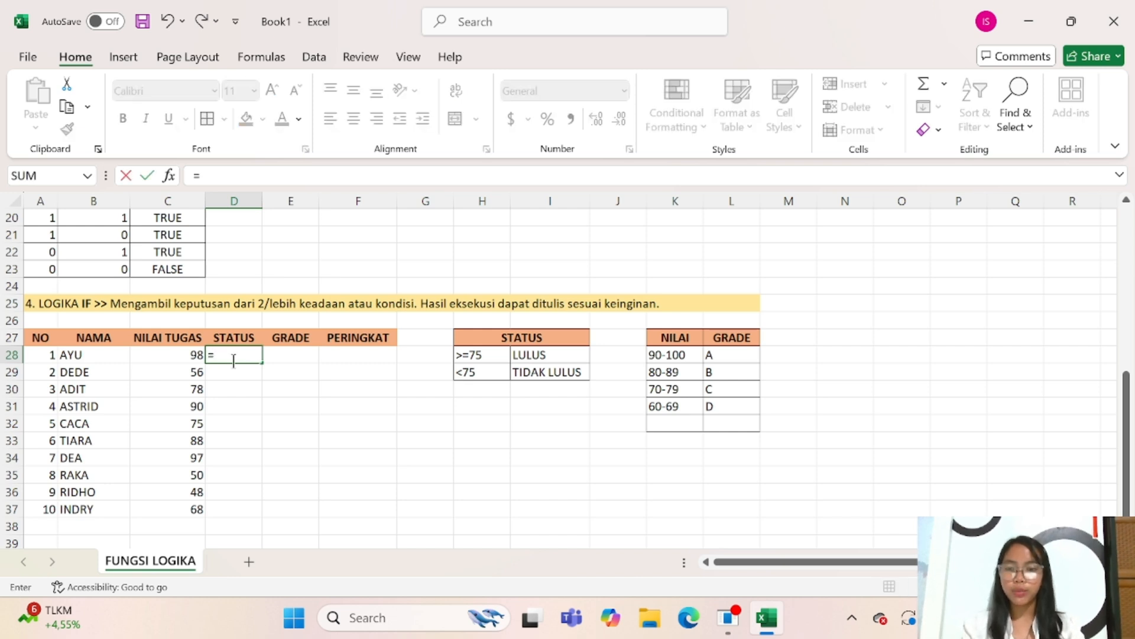
pyautogui.write('IF(')
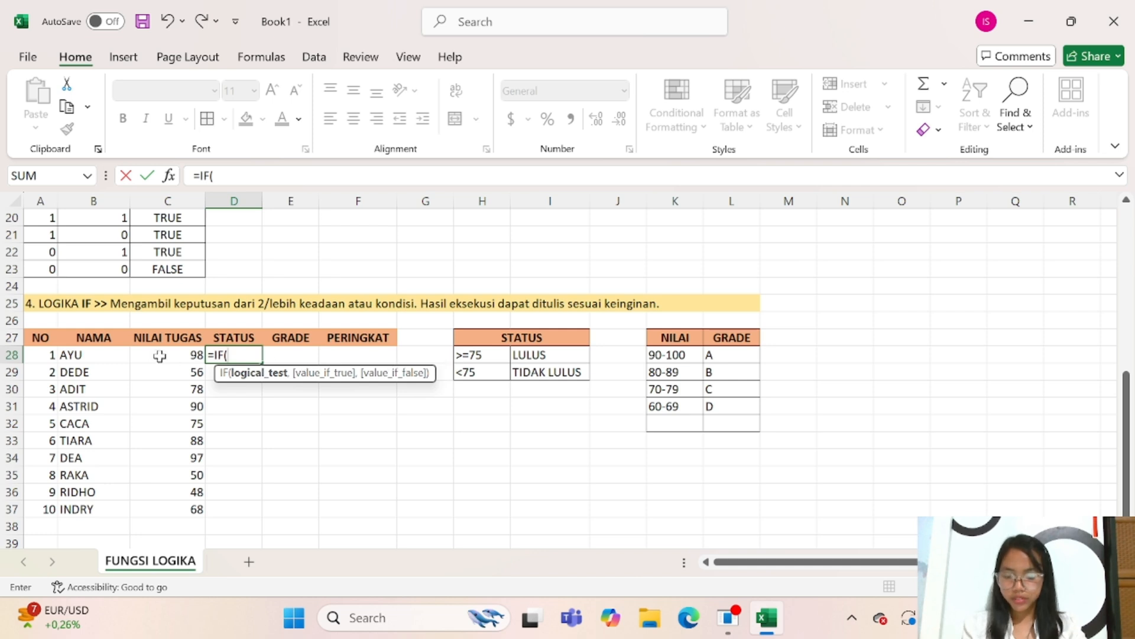
pyautogui.click(188, 354)
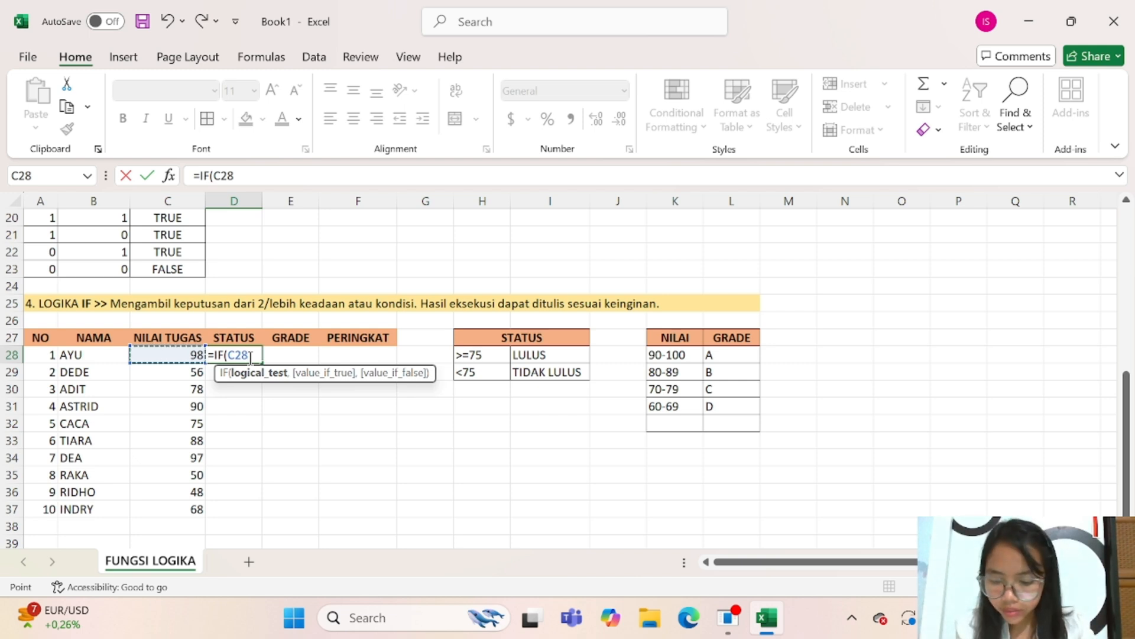
pyautogui.write('>')
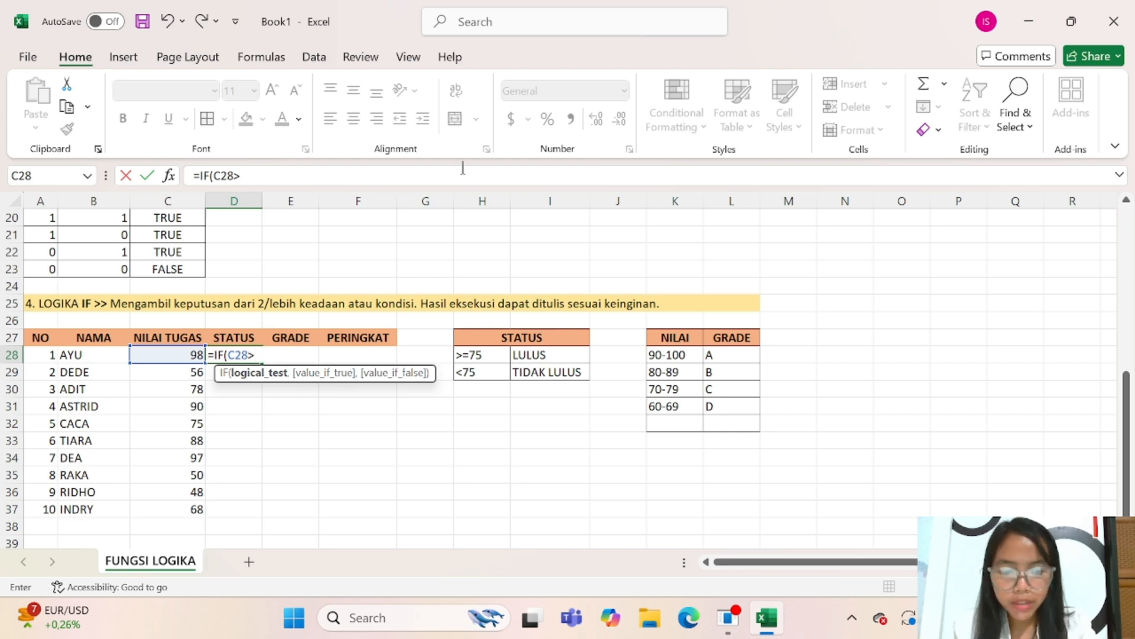
pyautogui.write('=75')
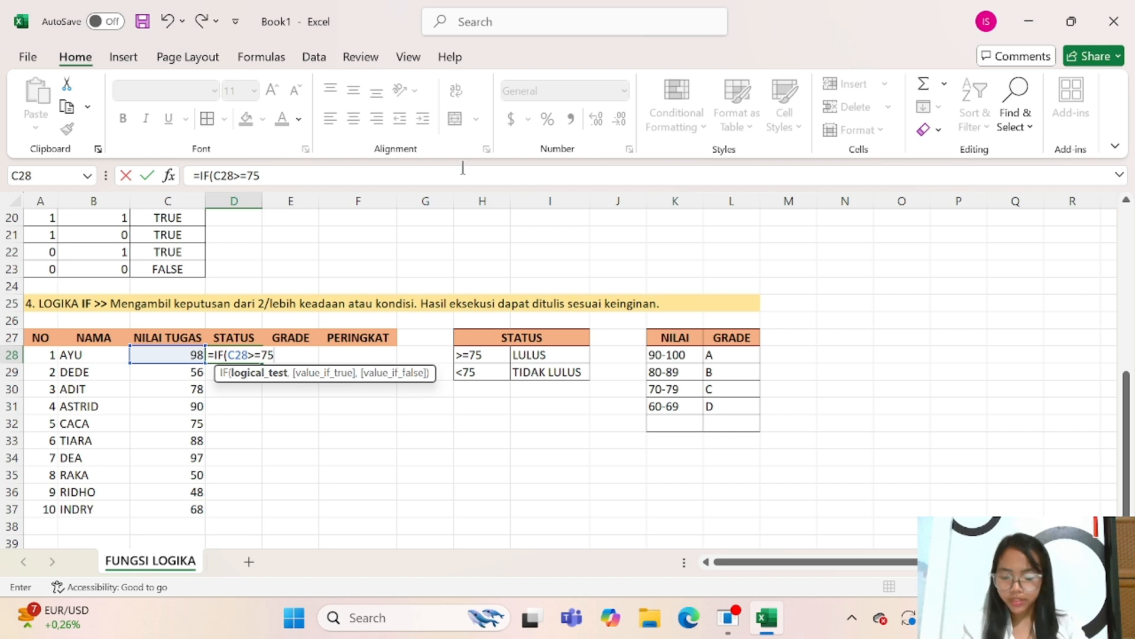
# Step: Add "LULUS" as the value-if-true argument of the IF formula in D28
pyautogui.write(',')
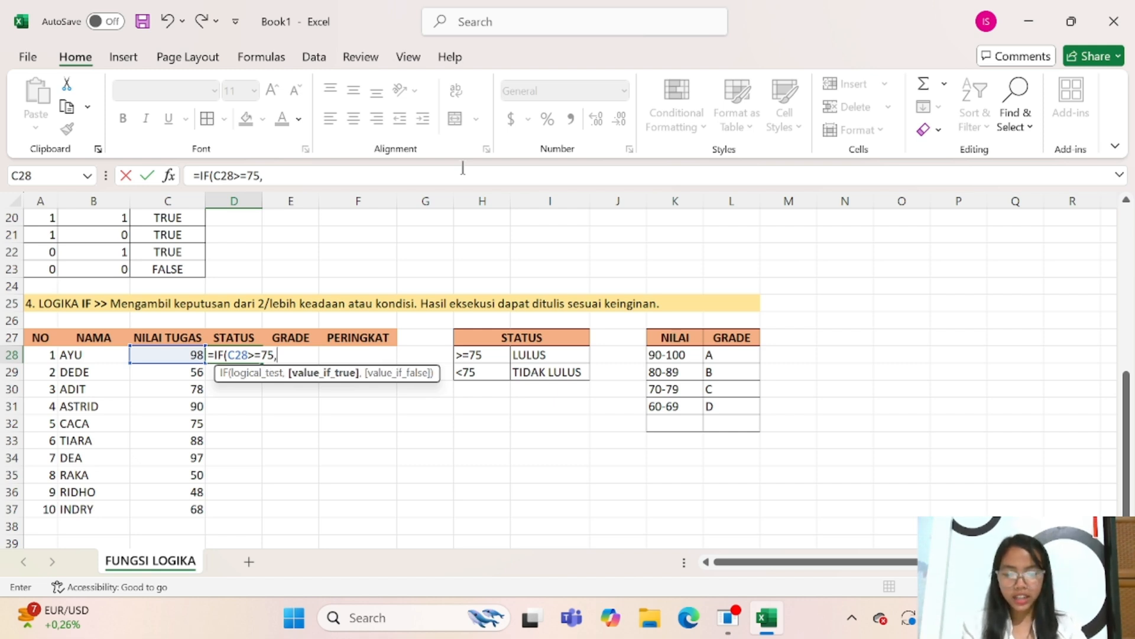
pyautogui.write('"LULUS')
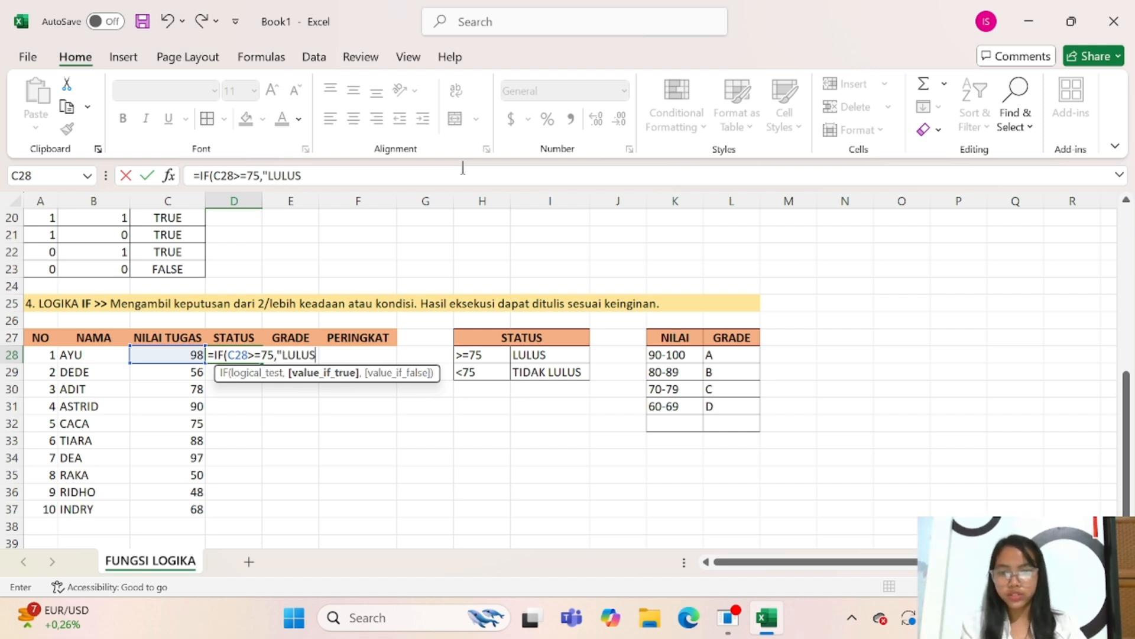
pyautogui.write('",')
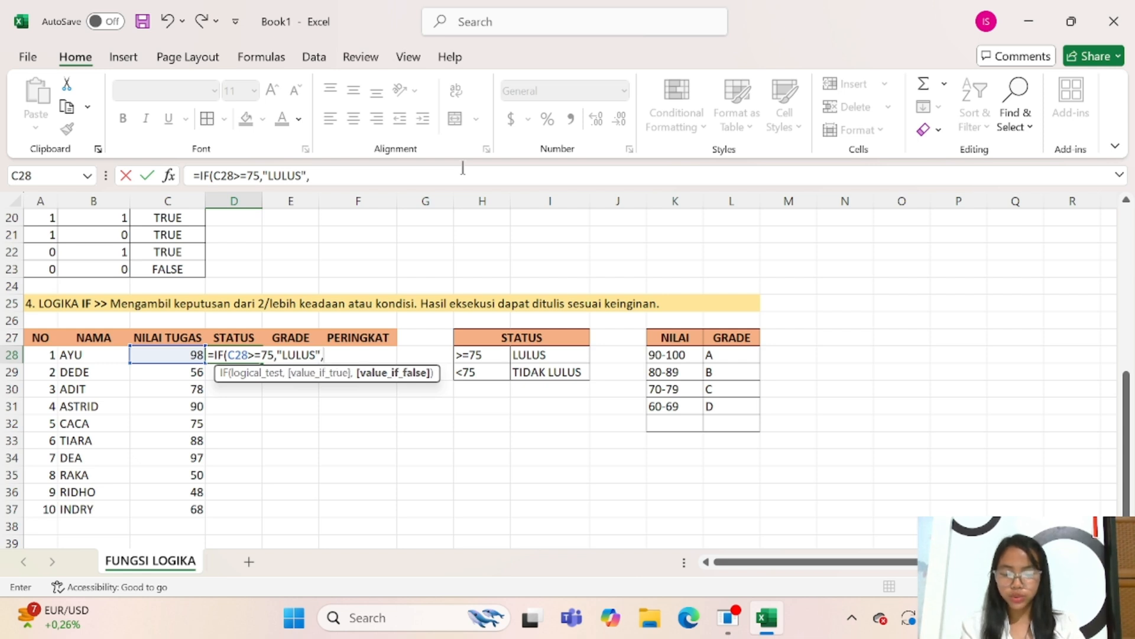
# Step: Add "TIDAK LULUS" as the value-if-false argument and complete the STATUS formula in D28
pyautogui.write('"')
pyautogui.write('TIDA')
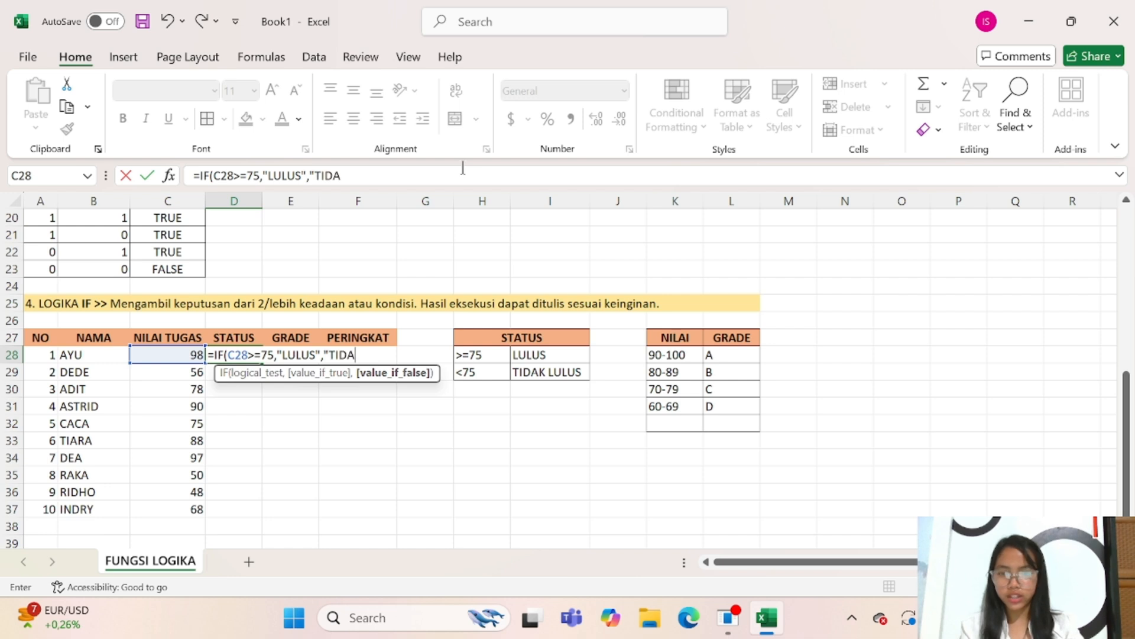
pyautogui.write('K LUL')
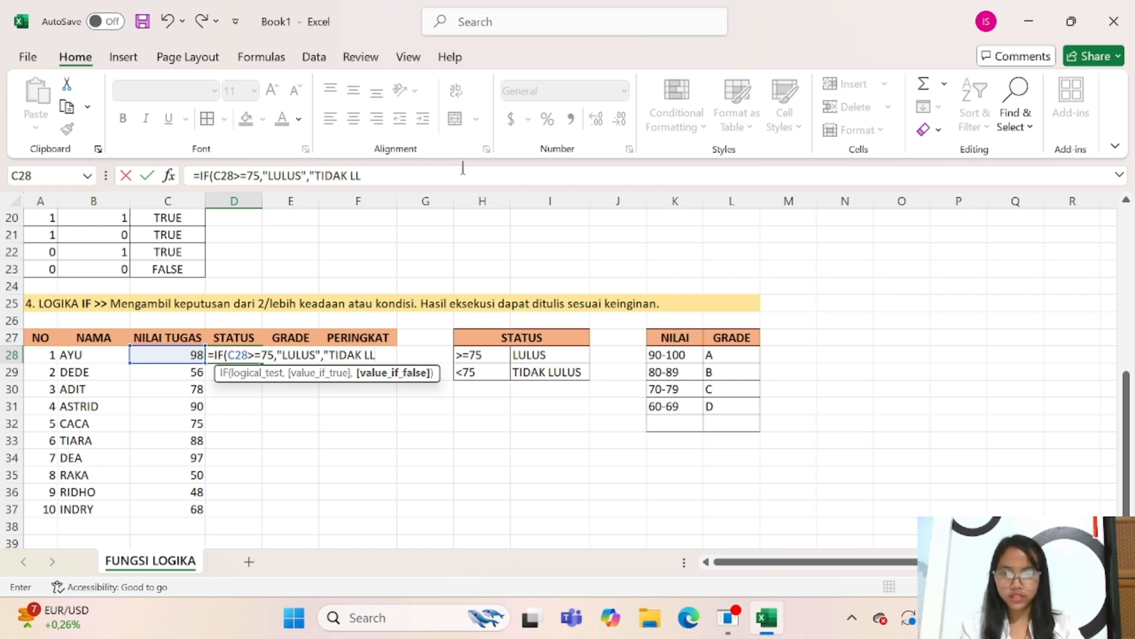
pyautogui.write('U')
pyautogui.press('BackSpace')
pyautogui.press('BackSpace')
pyautogui.write('ULUS')
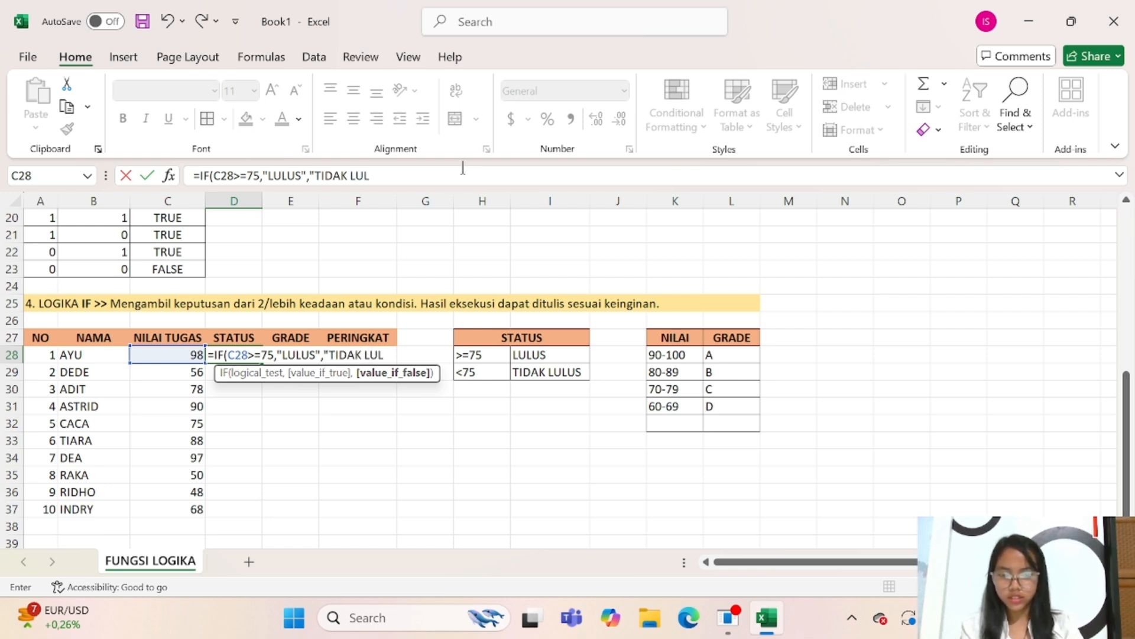
pyautogui.write('"')
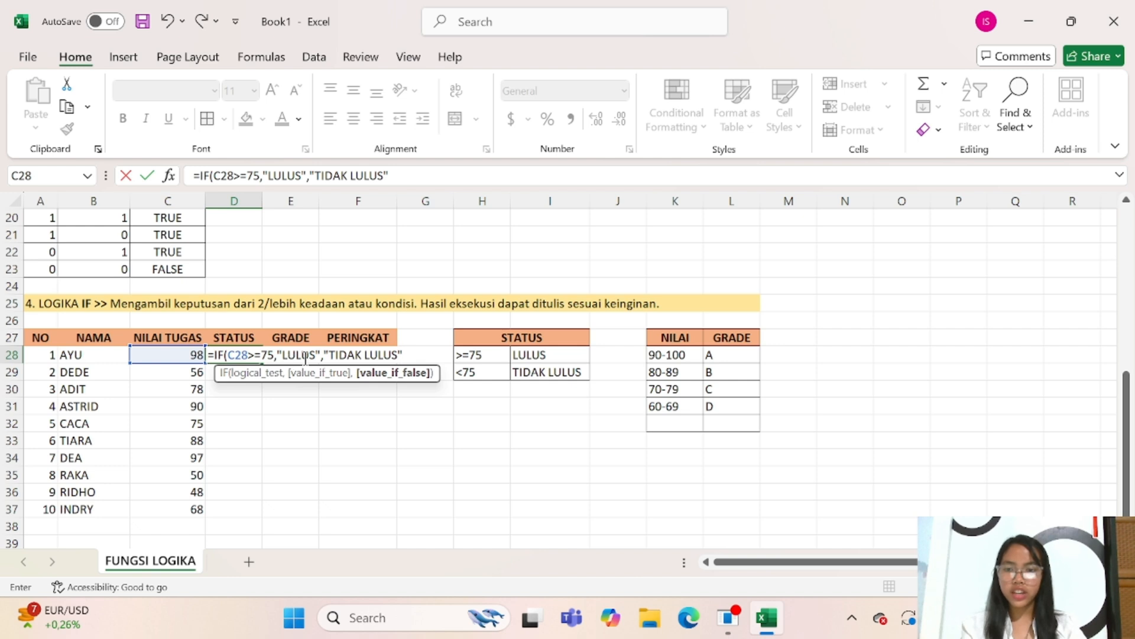
pyautogui.click(304, 355)
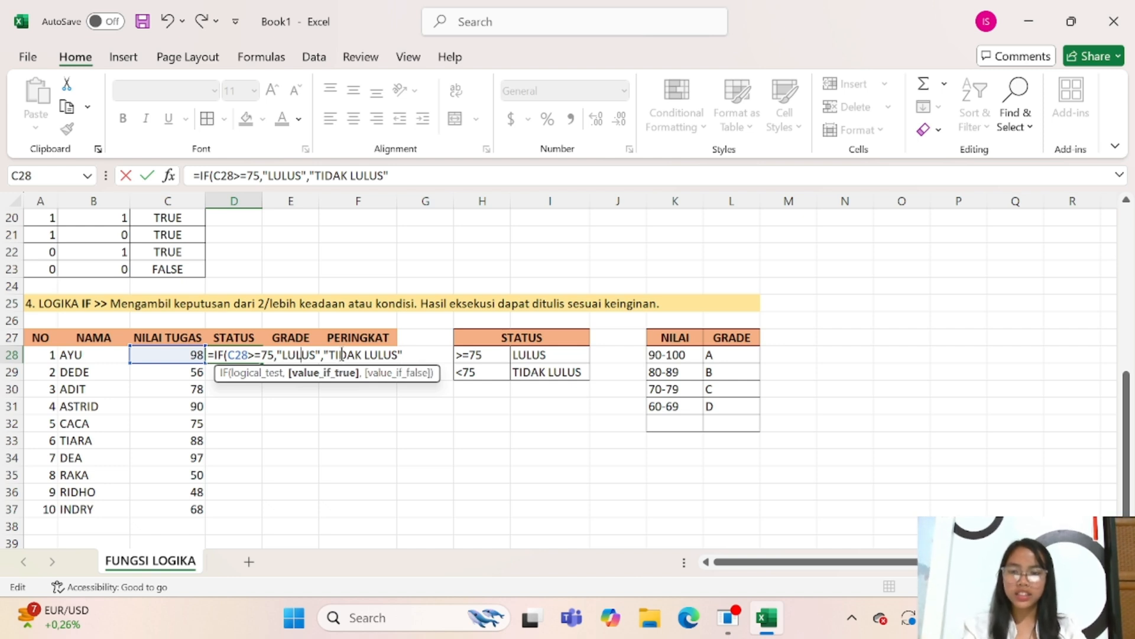
pyautogui.click(357, 355)
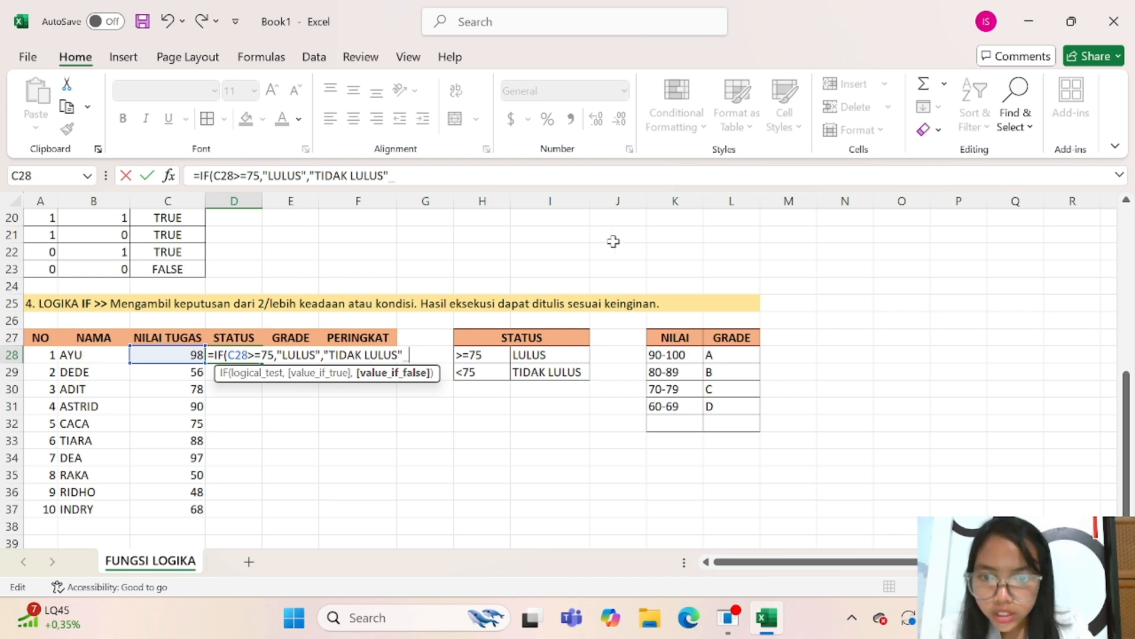
pyautogui.write(')')
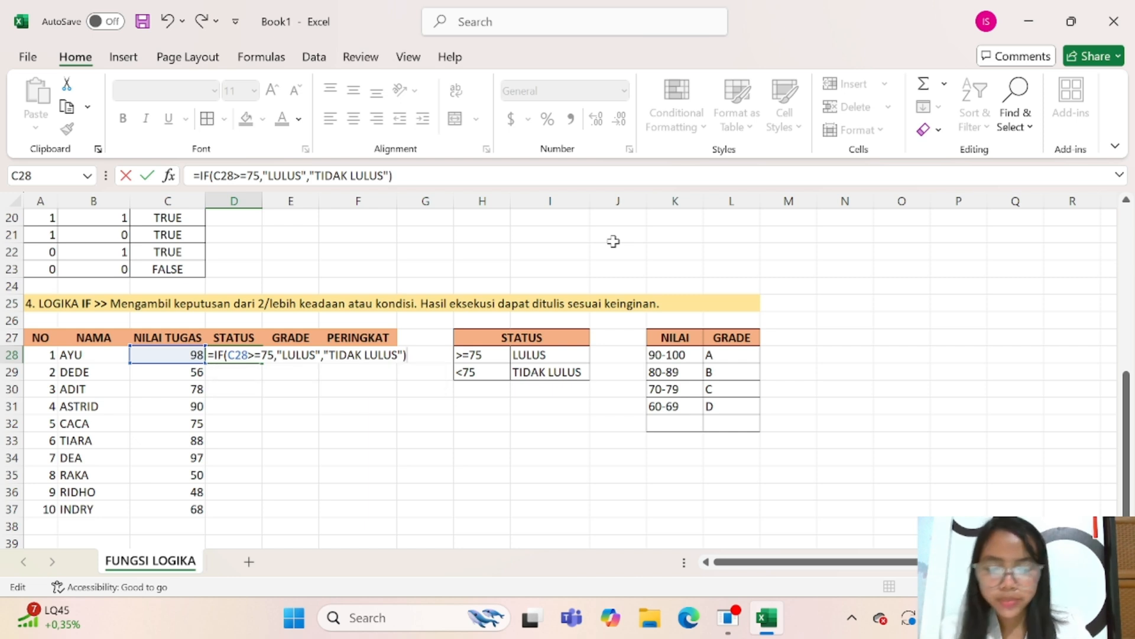
pyautogui.press('Return')
# Step: Fill the STATUS formula from D28 down to D37 and widen column D to fit "TIDAK LULUS"
pyautogui.click(251, 357)
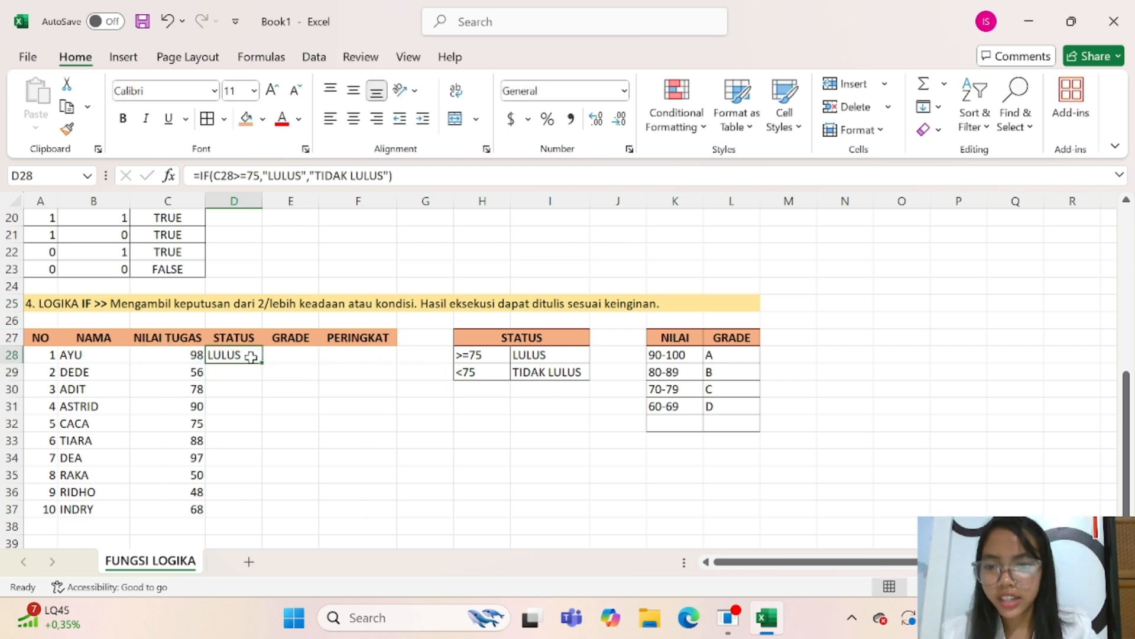
pyautogui.moveTo(262, 362); pyautogui.dragTo(255, 515)
pyautogui.moveTo(357, 458); pyautogui.dragTo(362, 445)
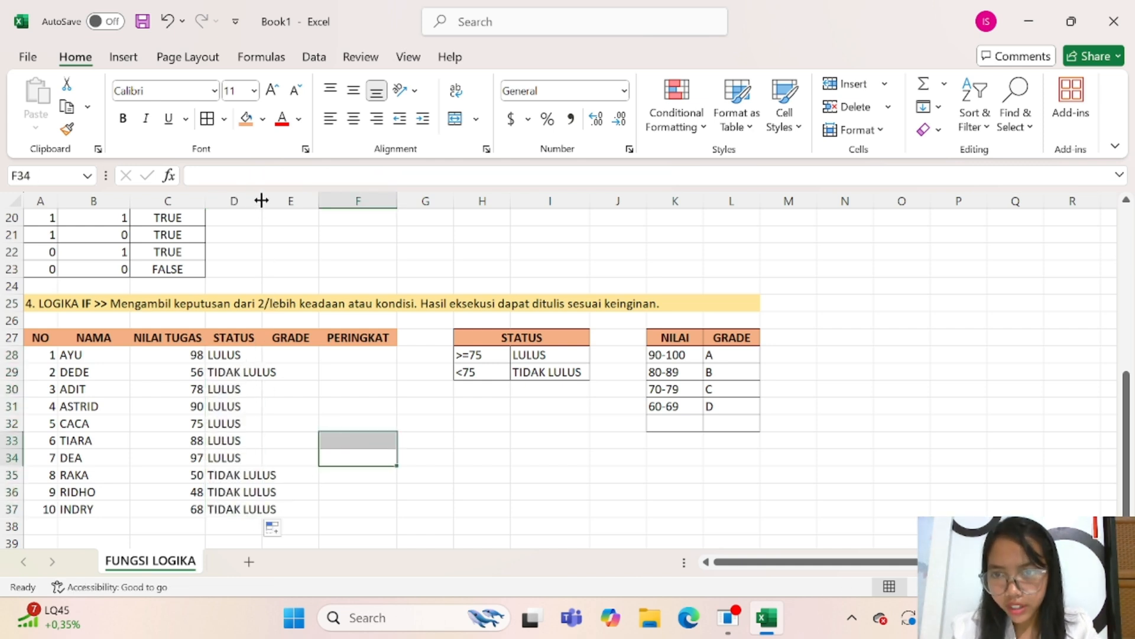
pyautogui.moveTo(261, 201); pyautogui.dragTo(283, 201)
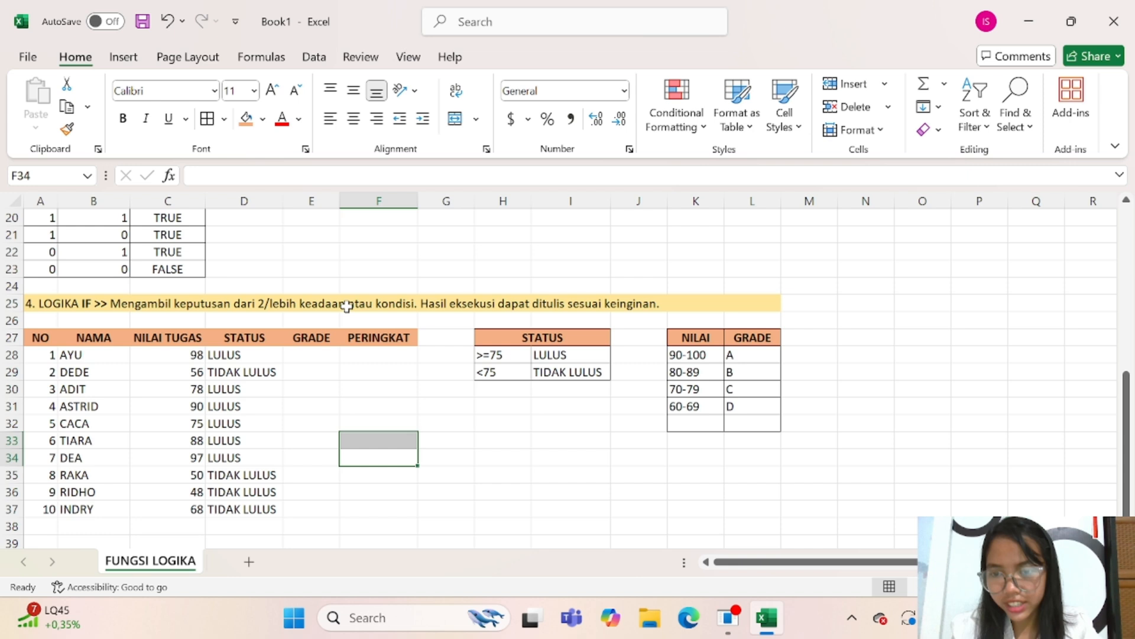
pyautogui.click(308, 357)
pyautogui.click(239, 371)
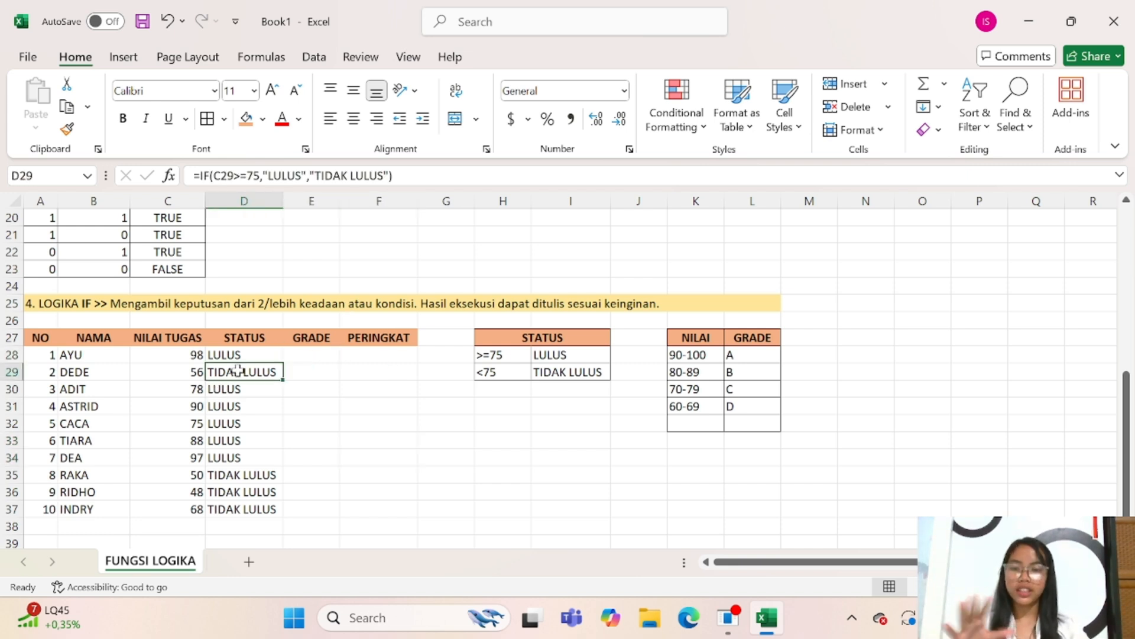
# Step: Start an IF formula in E28 under the GRADE header
pyautogui.click(322, 358)
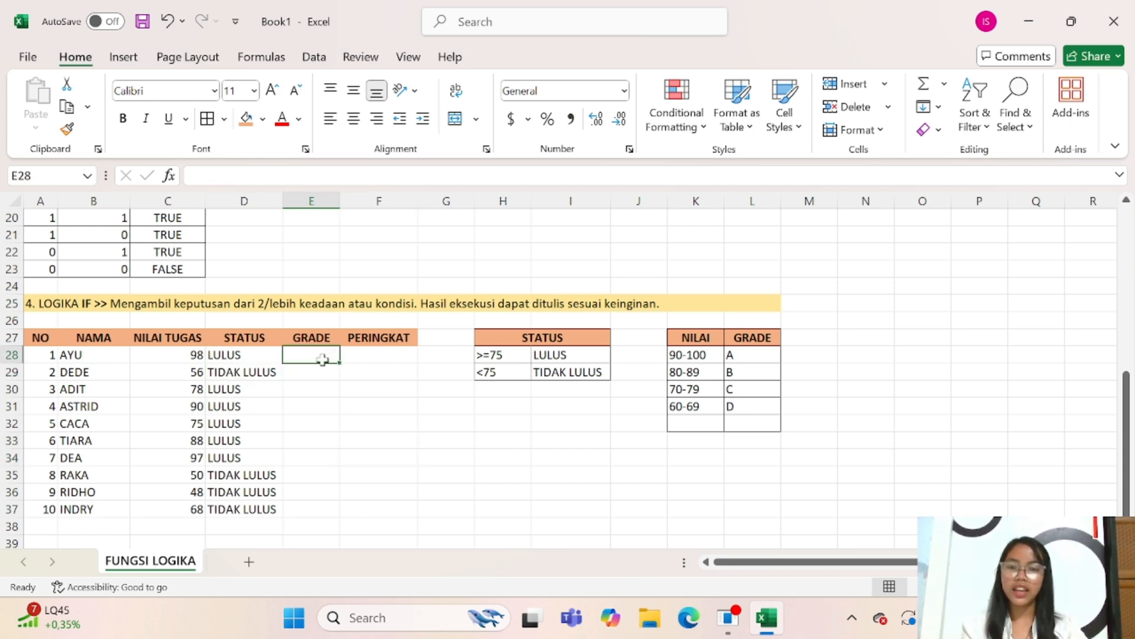
pyautogui.write('=')
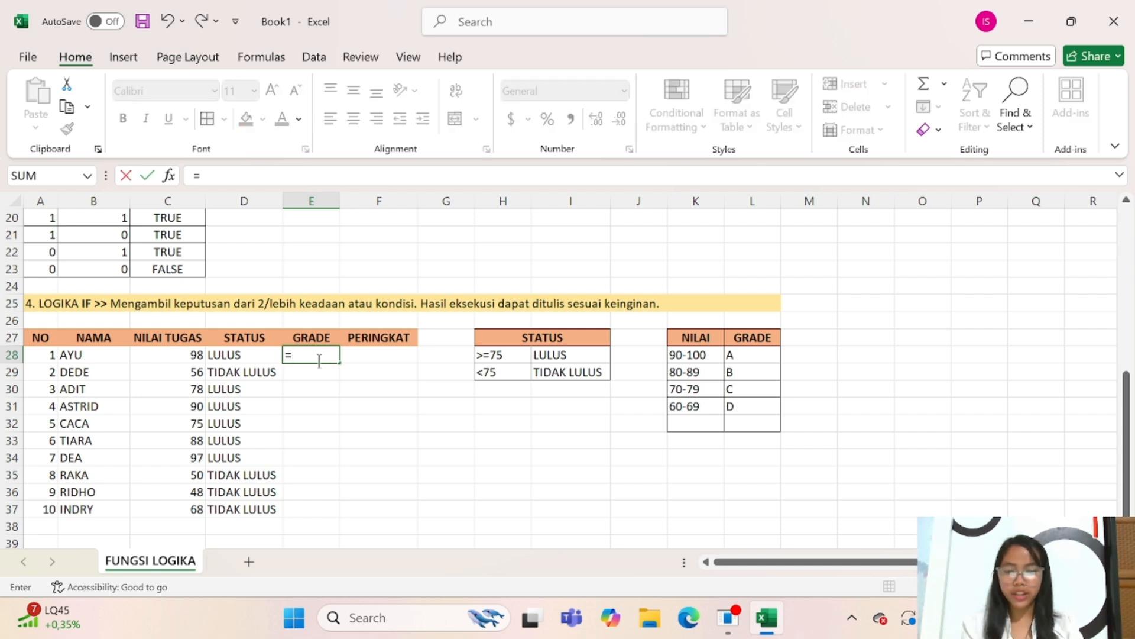
pyautogui.write('IF')
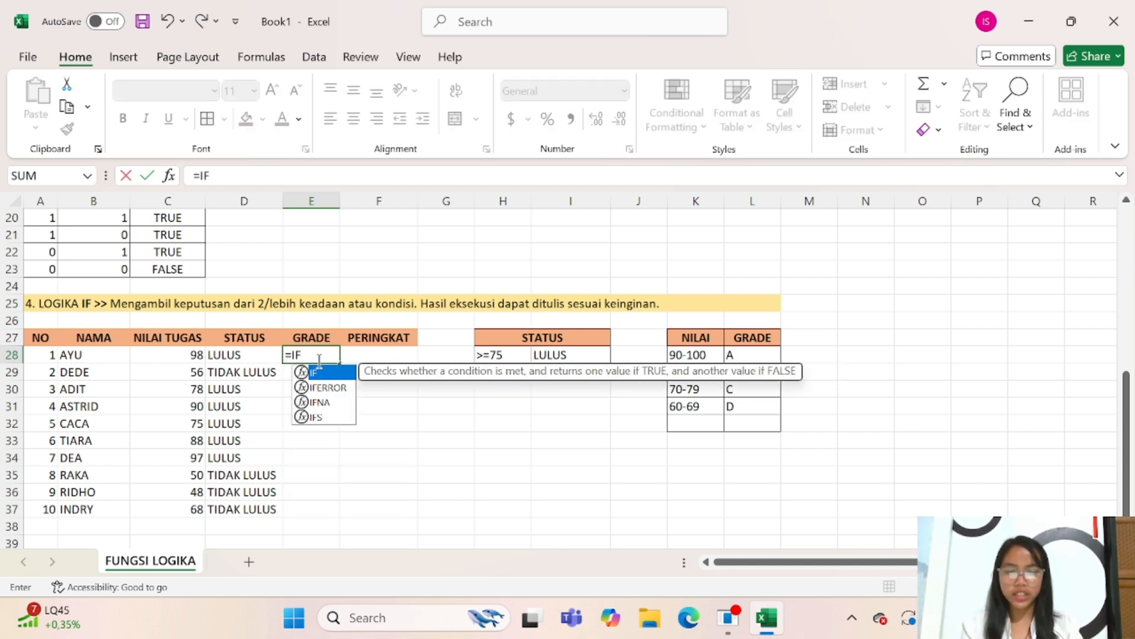
pyautogui.write('(')
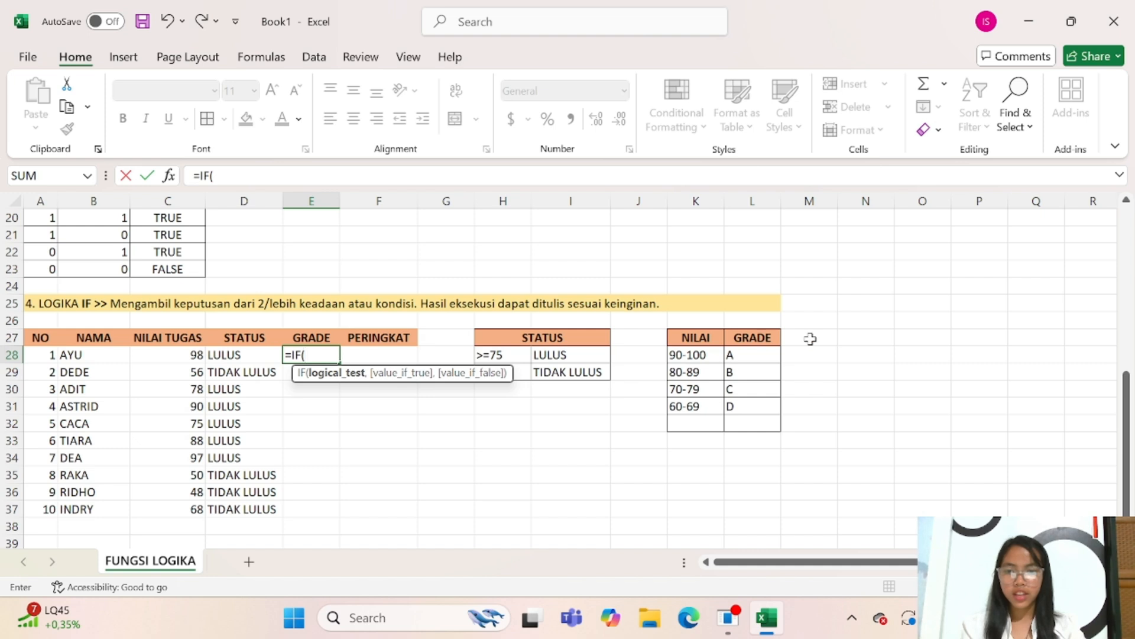
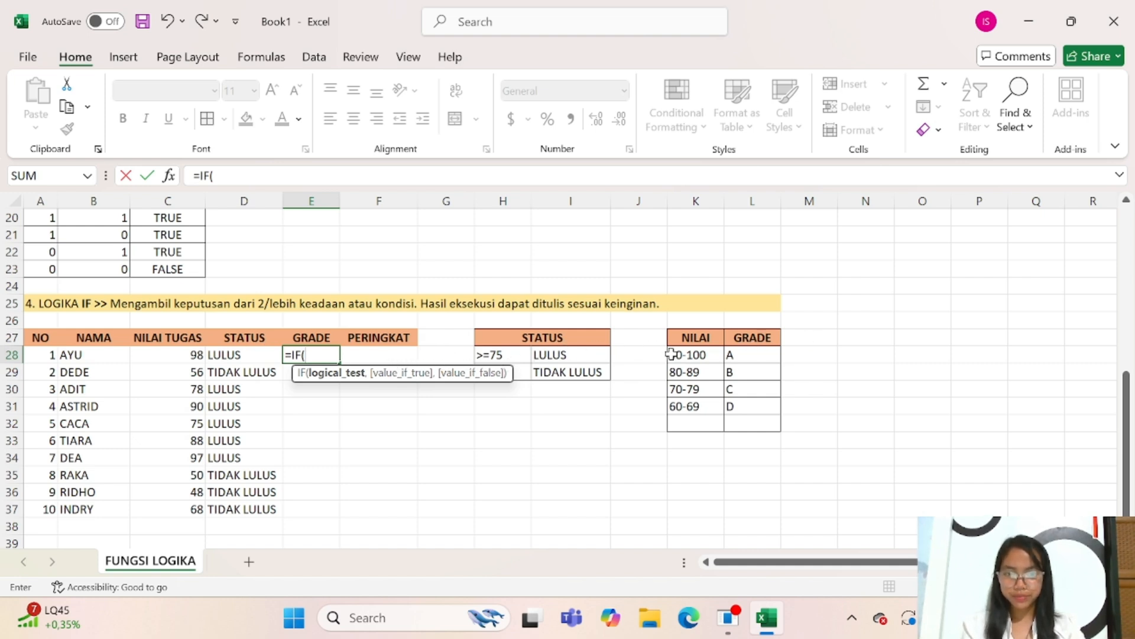
pyautogui.click(677, 422)
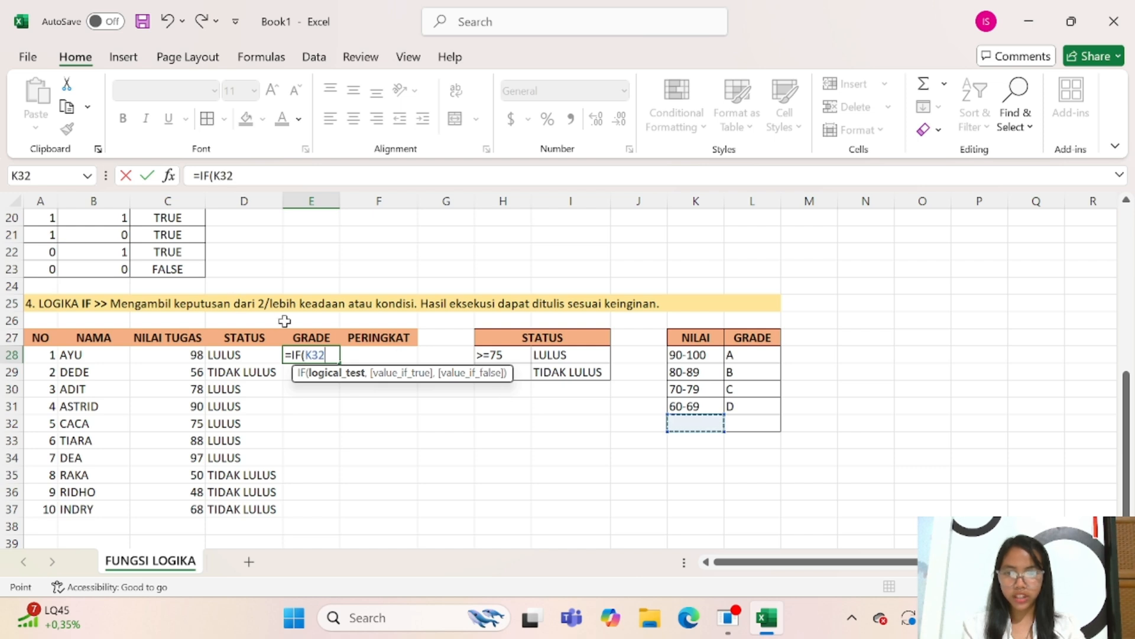
pyautogui.press('BackSpace')
pyautogui.press('BackSpace')
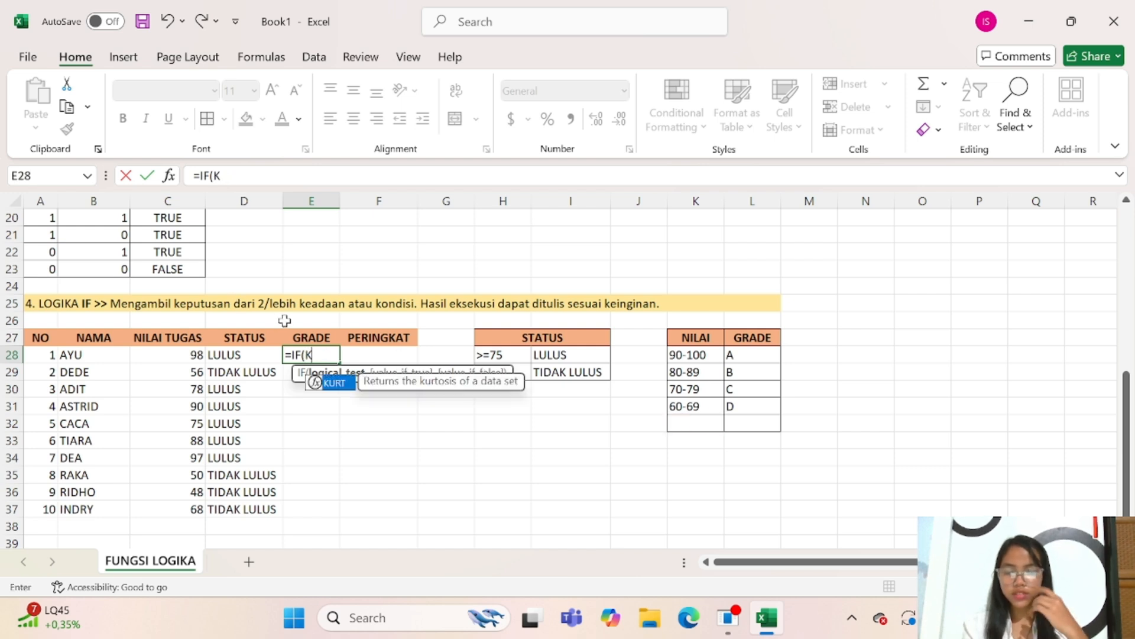
pyautogui.press('BackSpace')
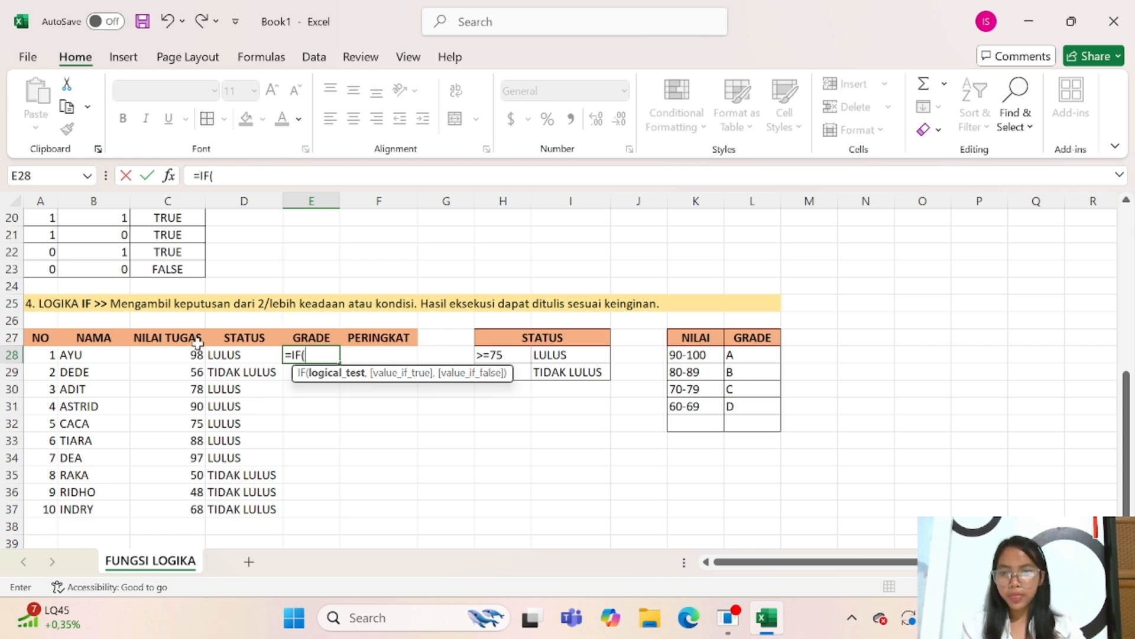
# Step: Give the GRADE formula in E28 the logical test C28>=90 with "A" as the value if true
pyautogui.click(172, 353)
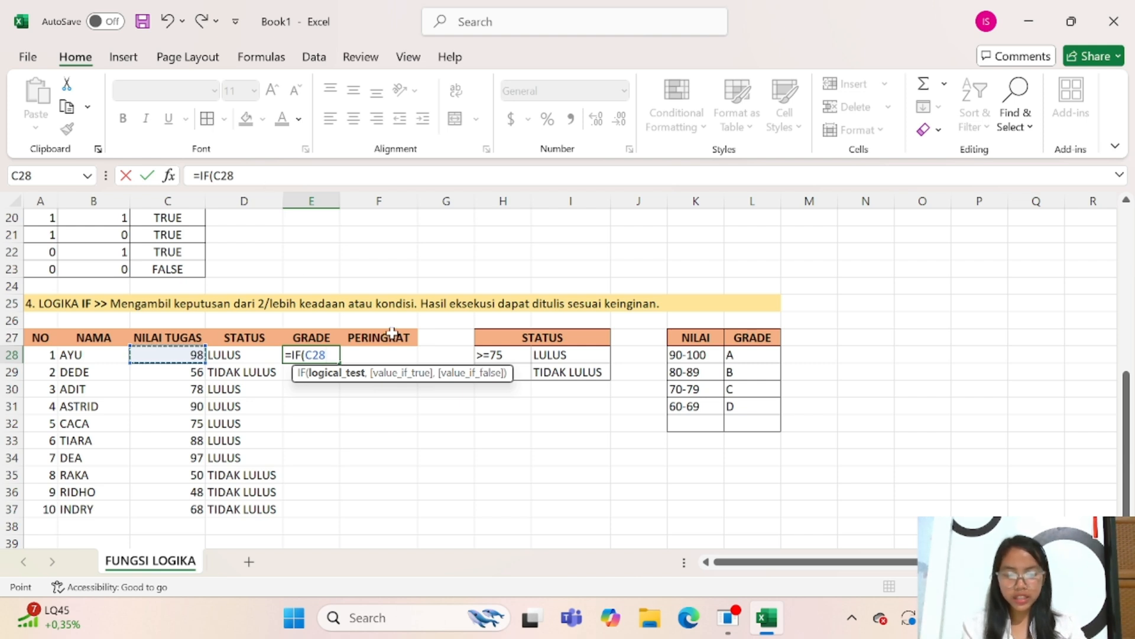
pyautogui.write('>')
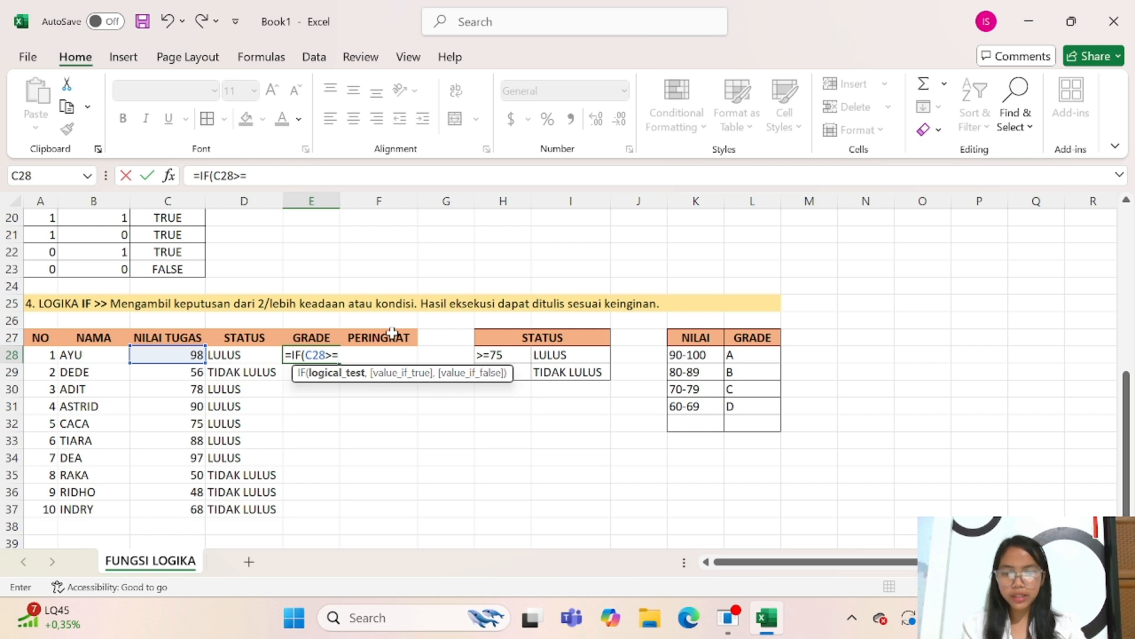
pyautogui.write('=90')
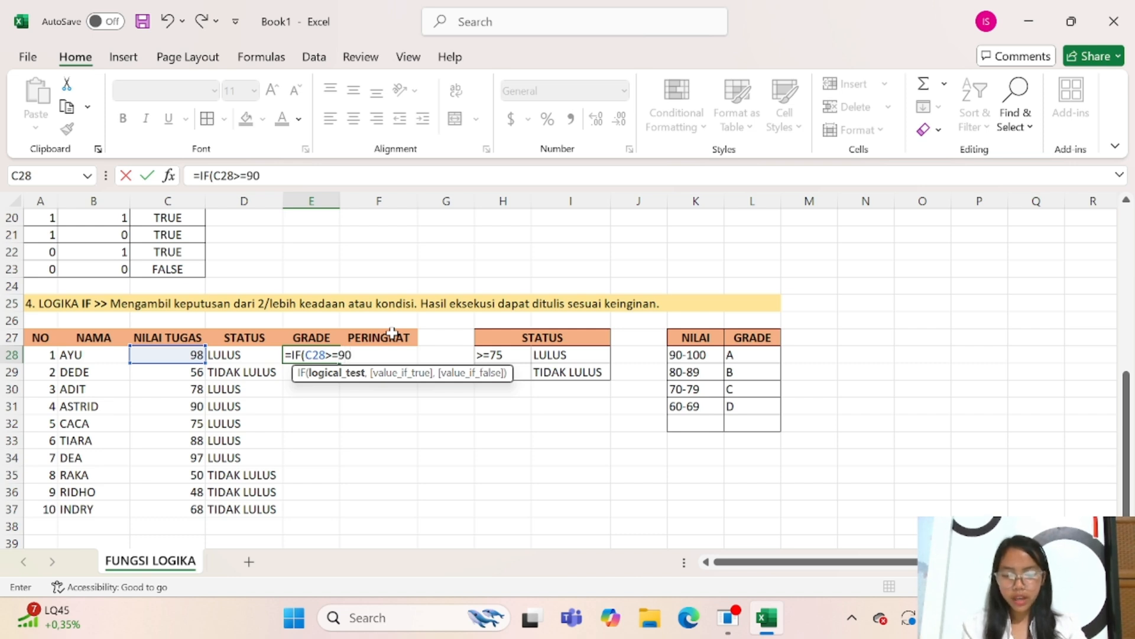
pyautogui.write(',')
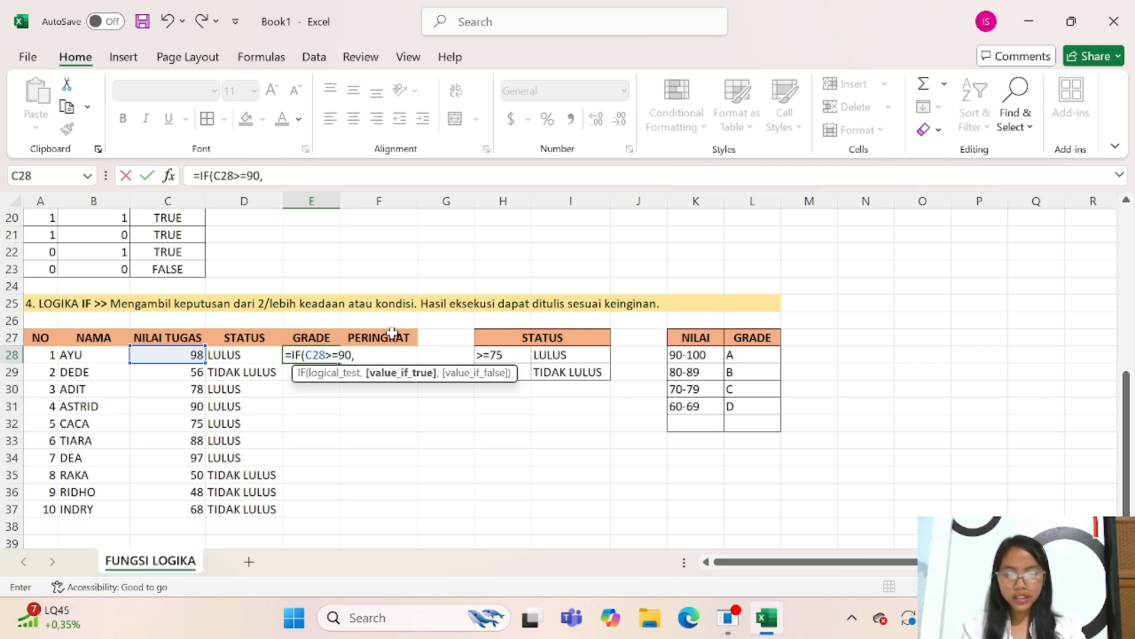
pyautogui.write('"A"')
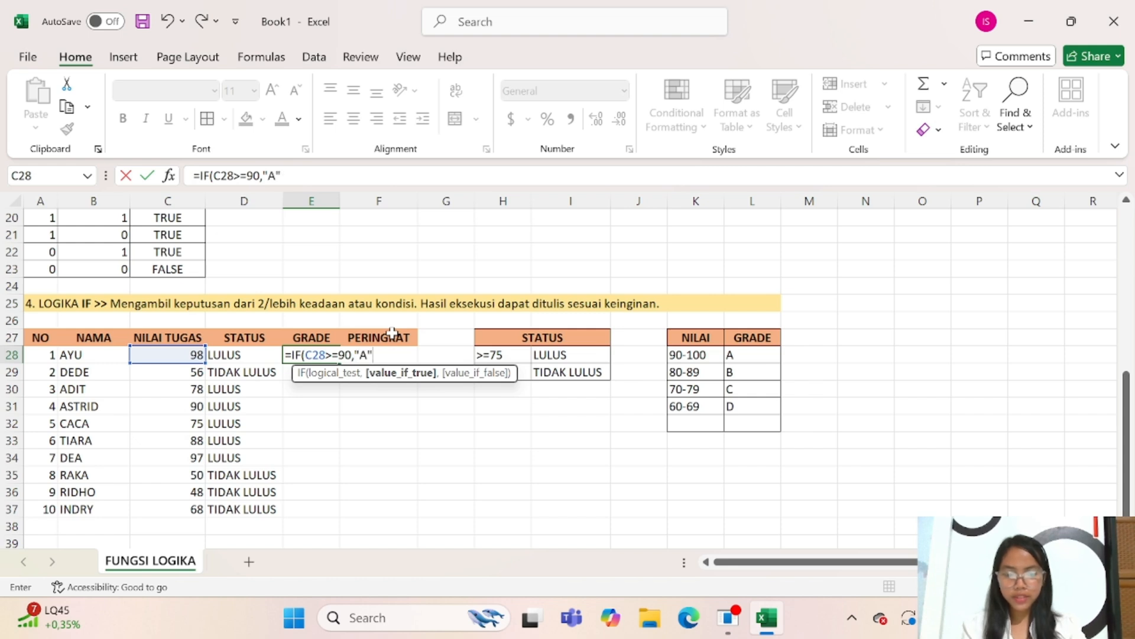
pyautogui.write(',')
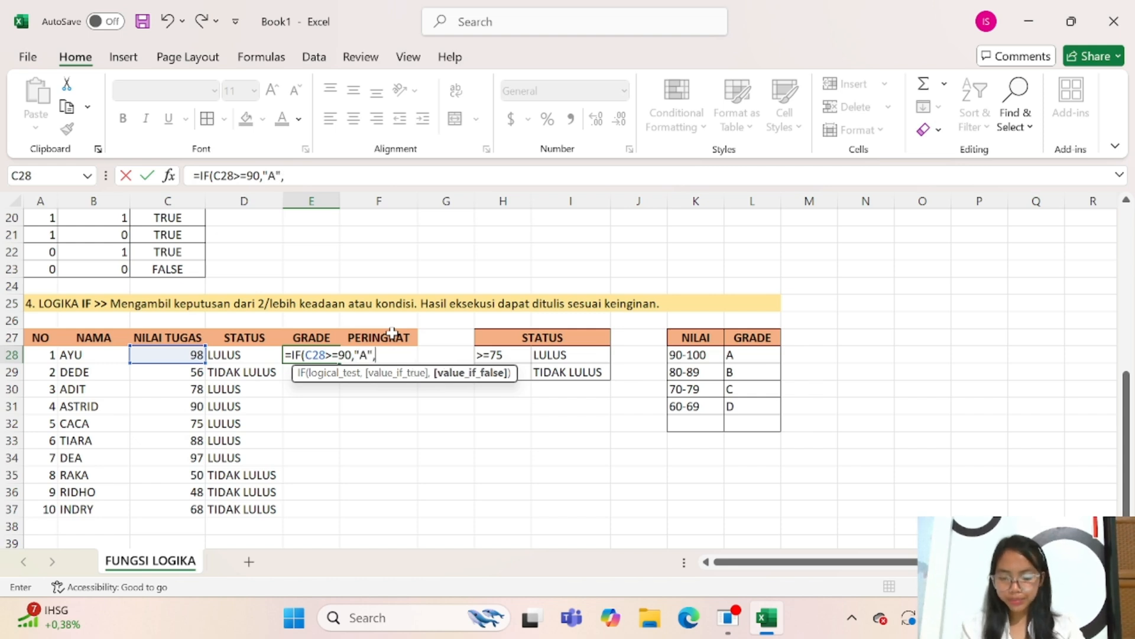
# Step: Nest a second IF in the E28 formula that tests C28>=80 and returns "B" if true
pyautogui.write('IF')
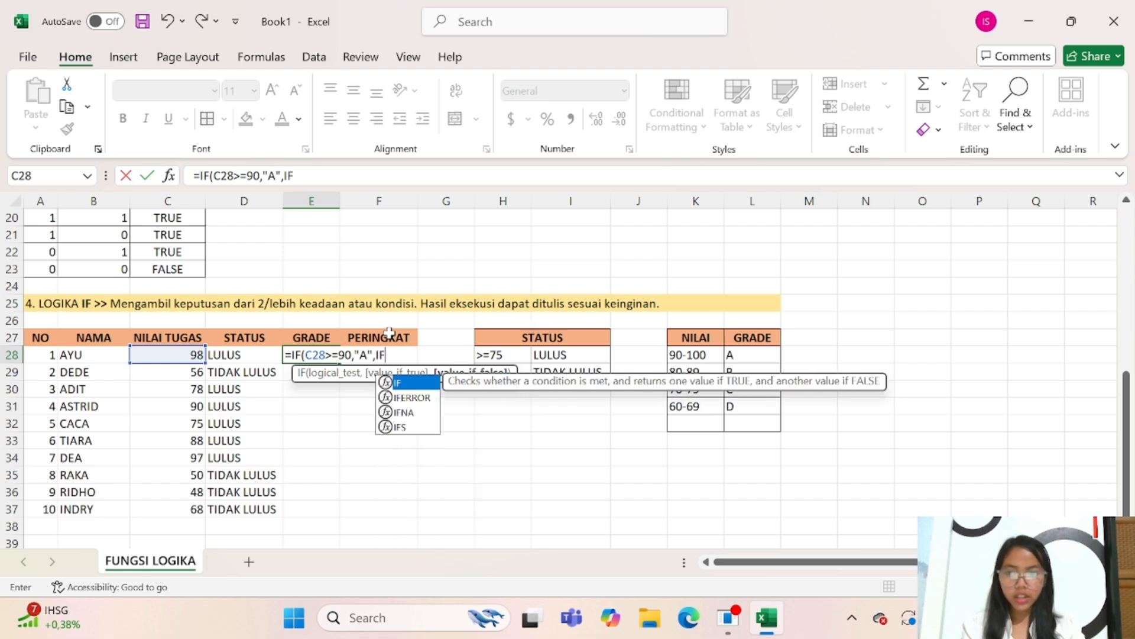
pyautogui.write('(')
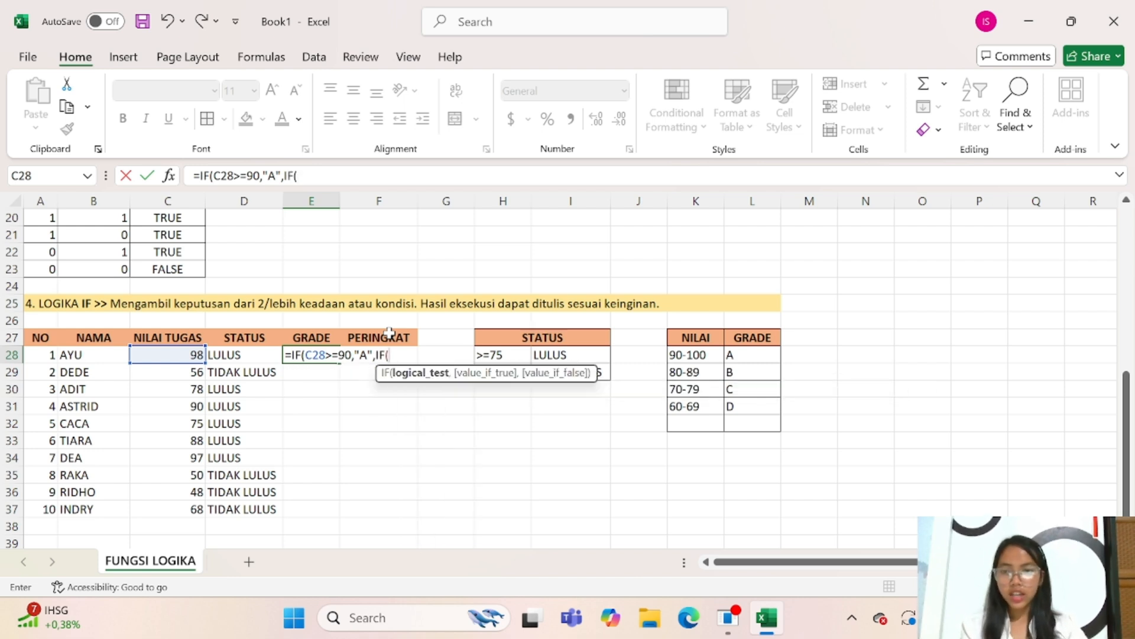
pyautogui.click(188, 353)
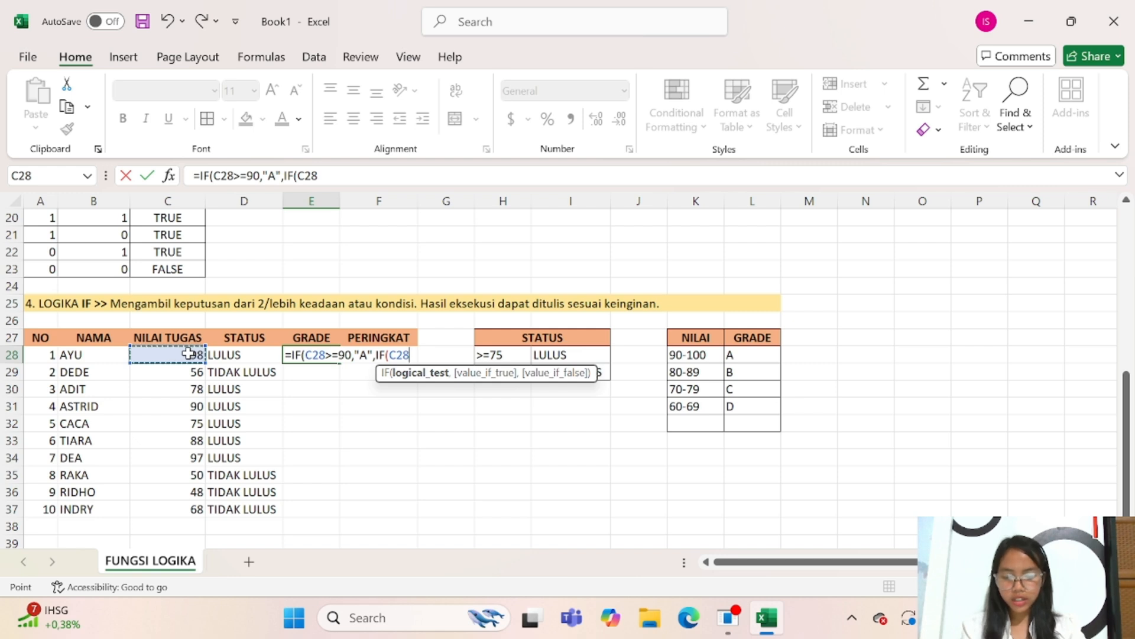
pyautogui.write('>=8')
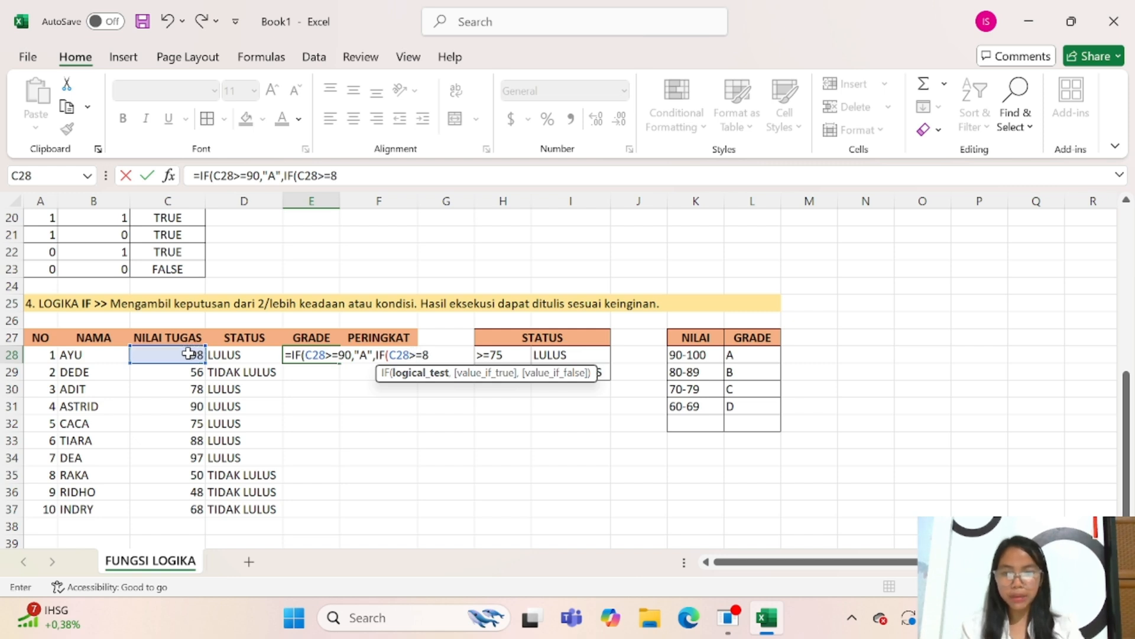
pyautogui.write('0')
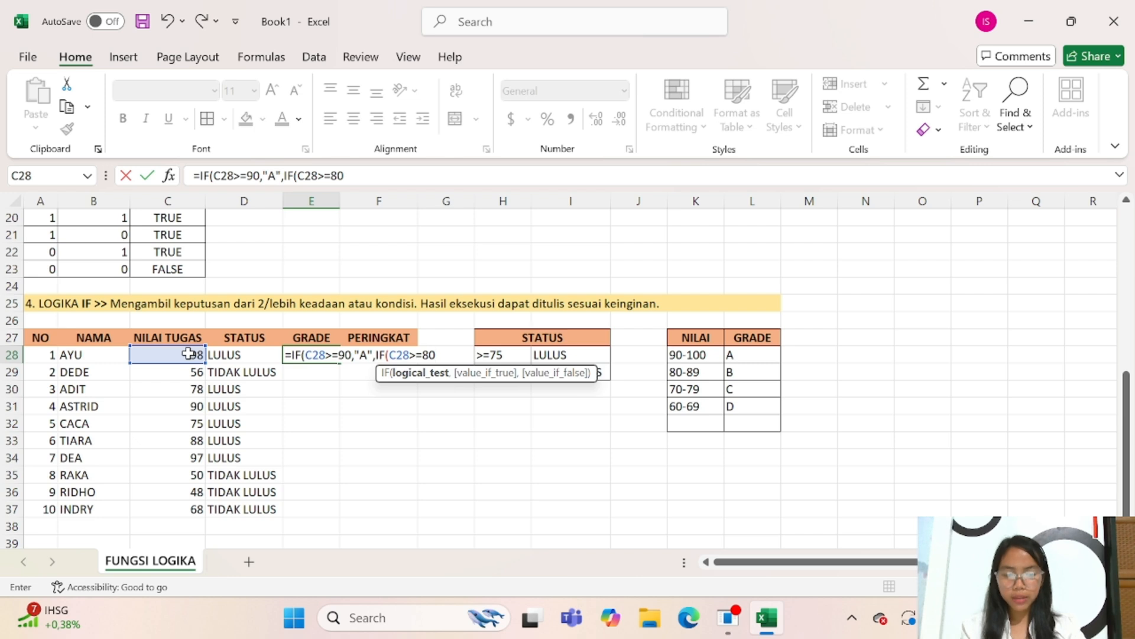
pyautogui.write(',"B')
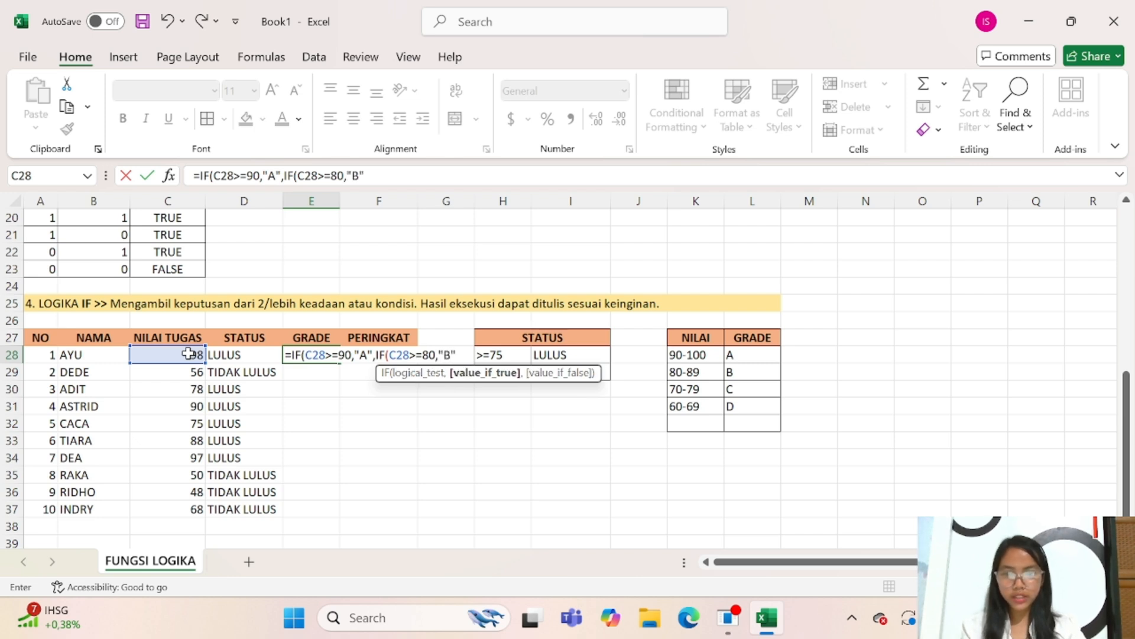
pyautogui.write('",')
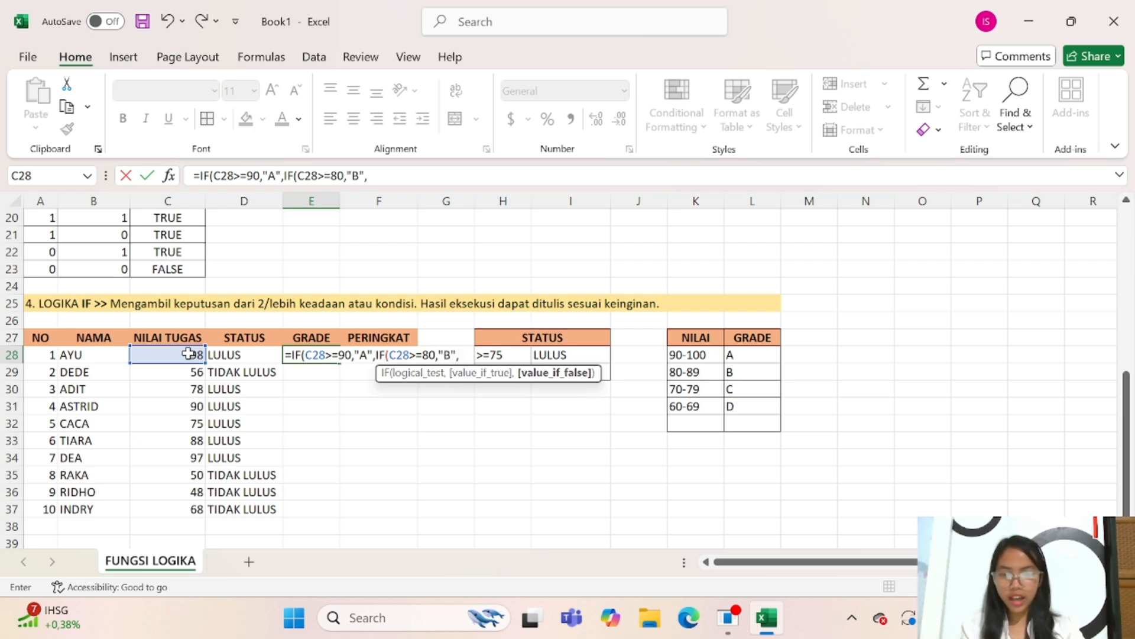
# Step: Nest a third IF in the E28 formula that tests C28>=70 and returns "C", close all parentheses and enter the formula
pyautogui.write('IF')
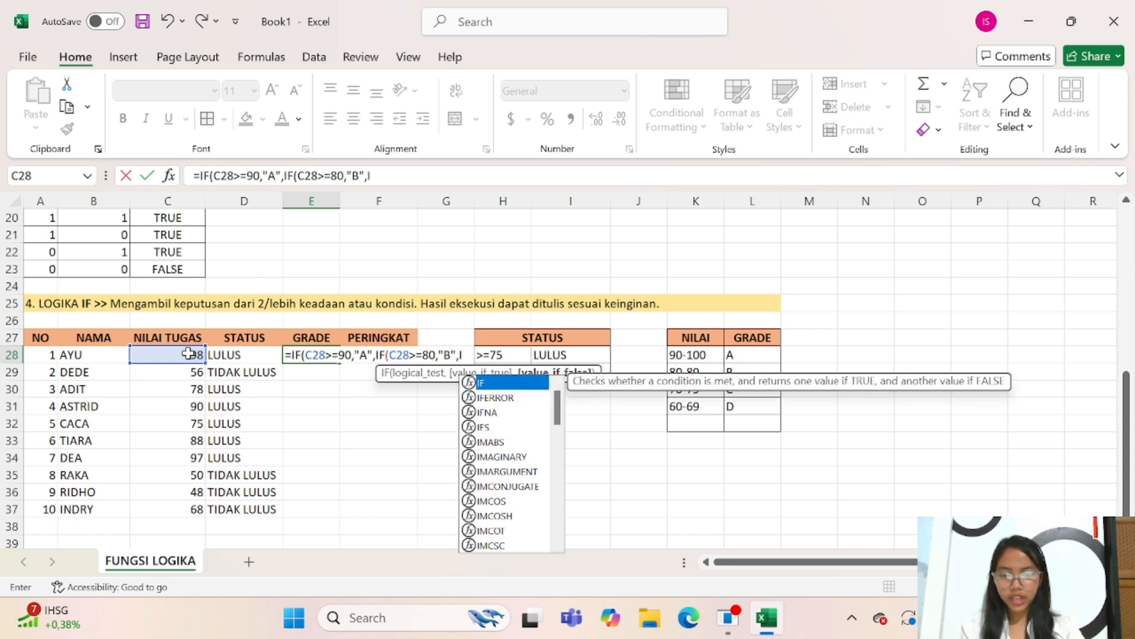
pyautogui.write('(')
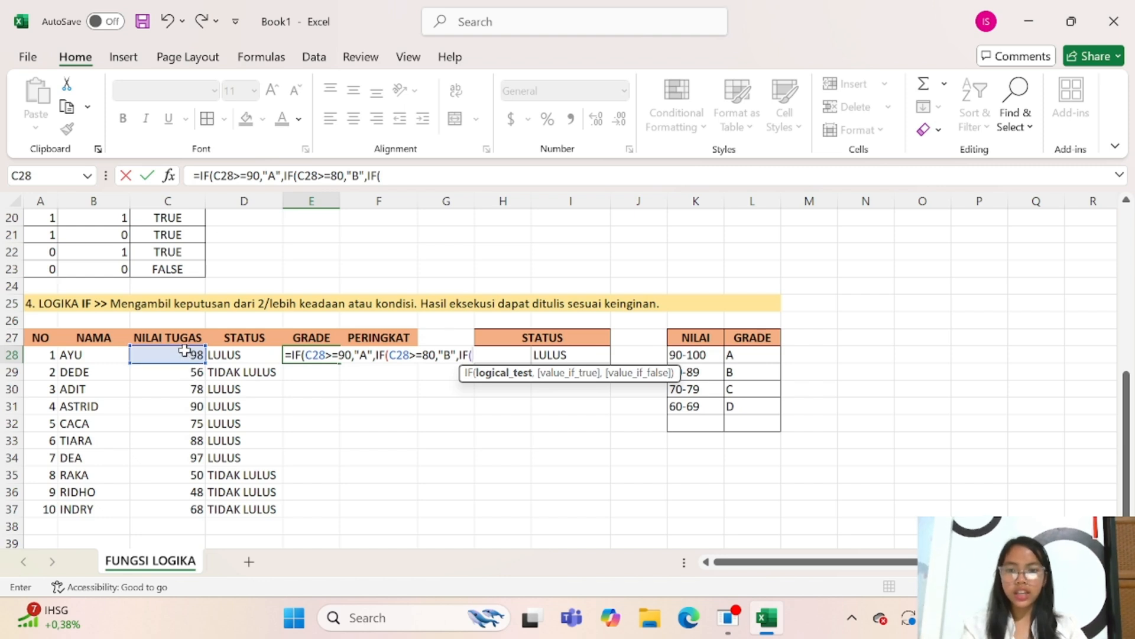
pyautogui.click(185, 351)
pyautogui.write('>=70')
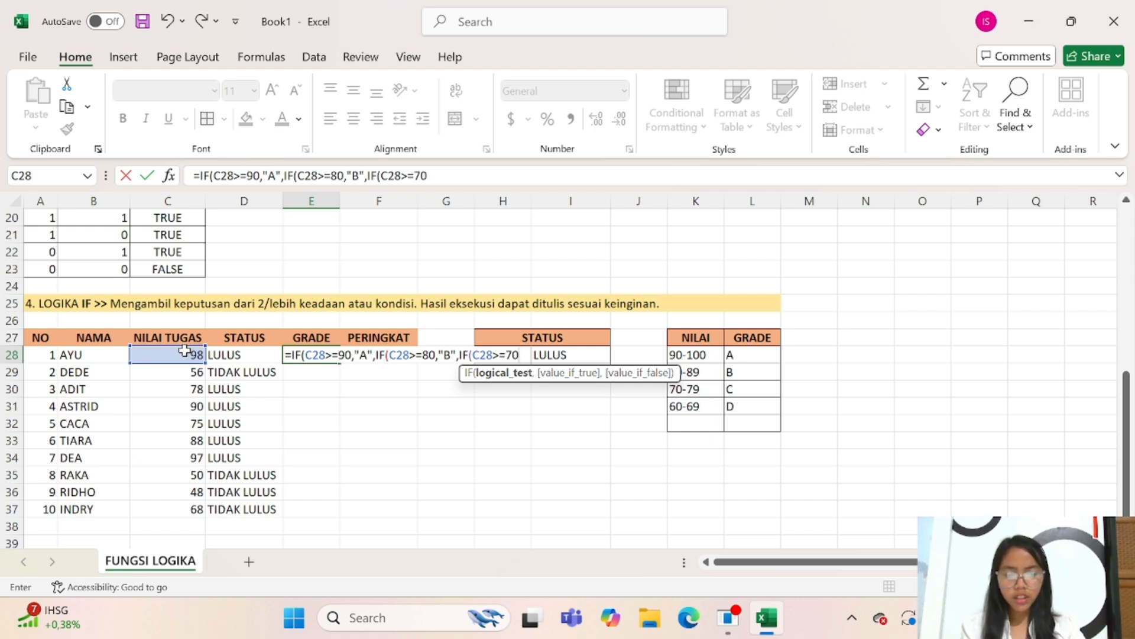
pyautogui.write(',"C')
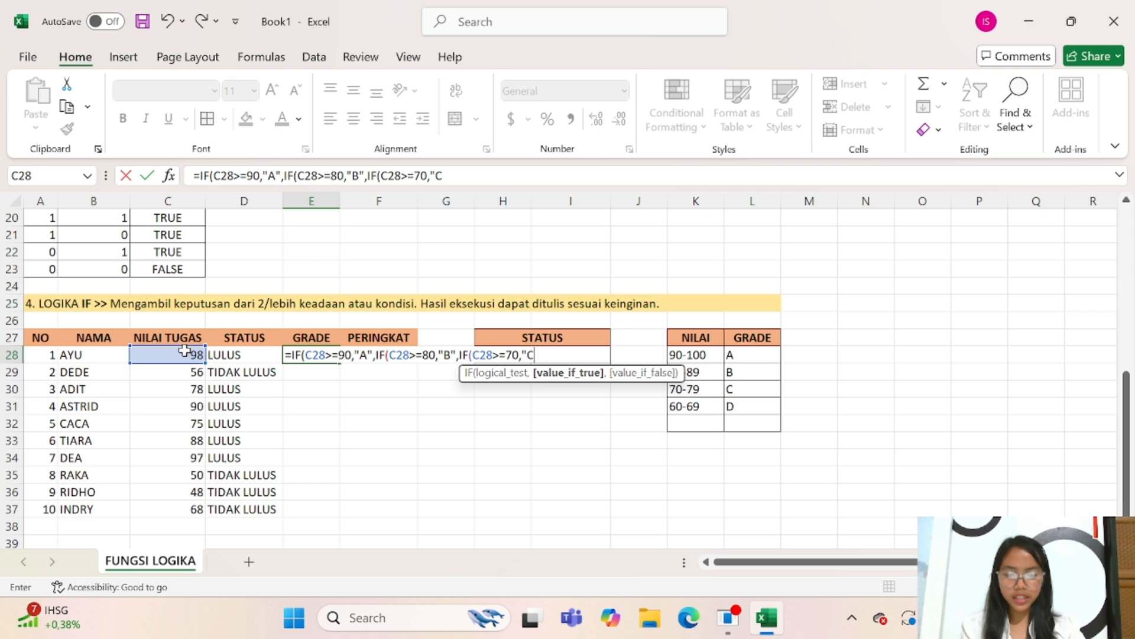
pyautogui.write('")')
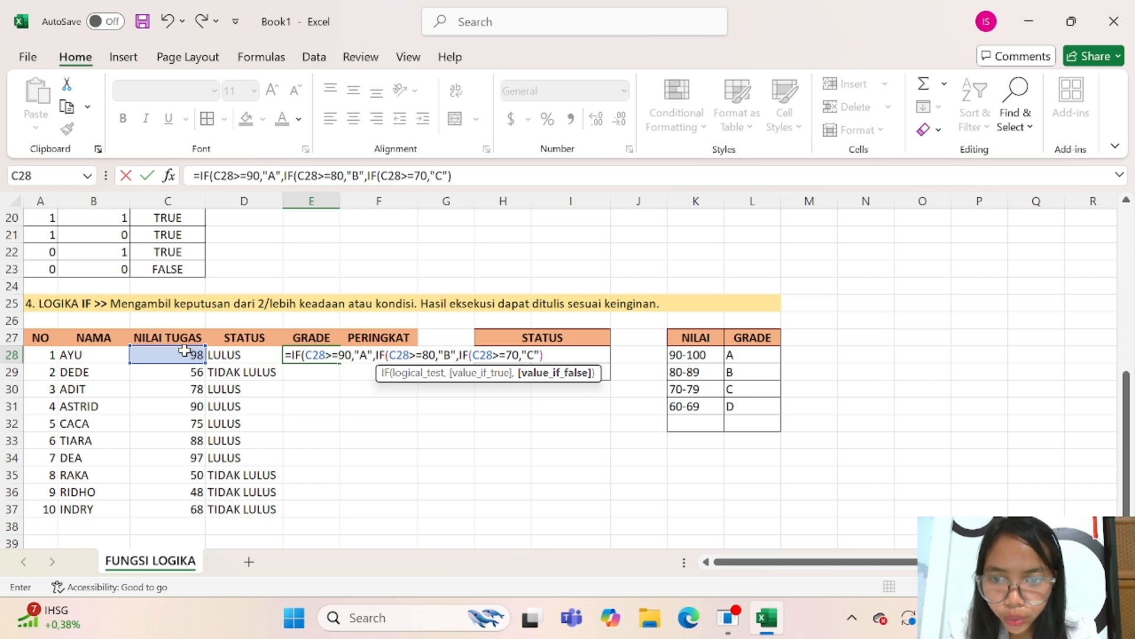
pyautogui.write('))')
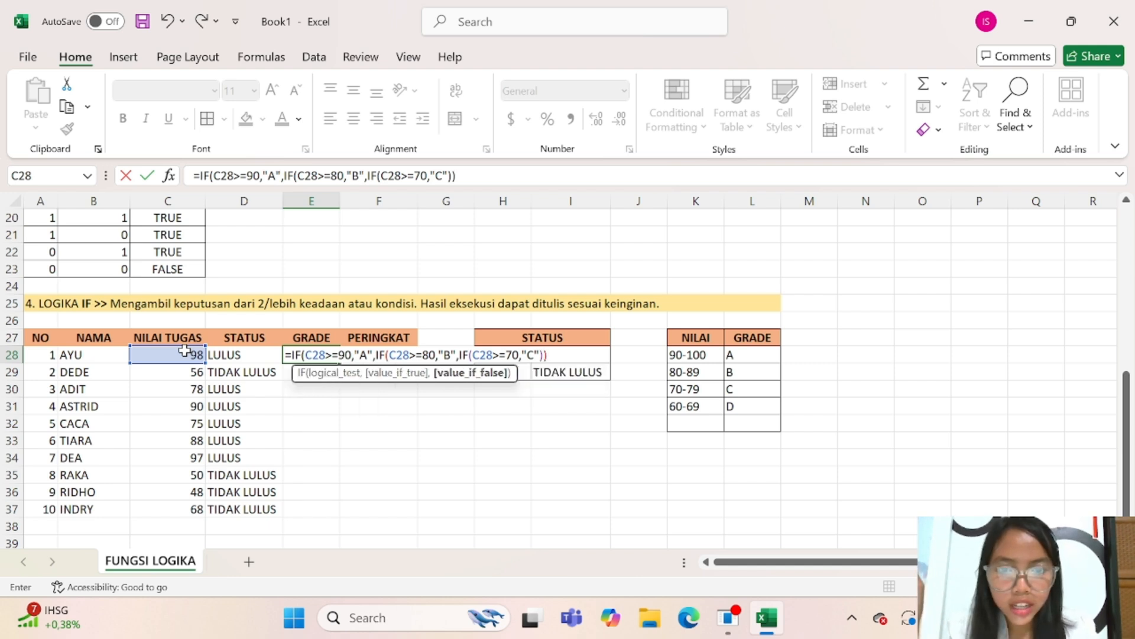
pyautogui.press('Return')
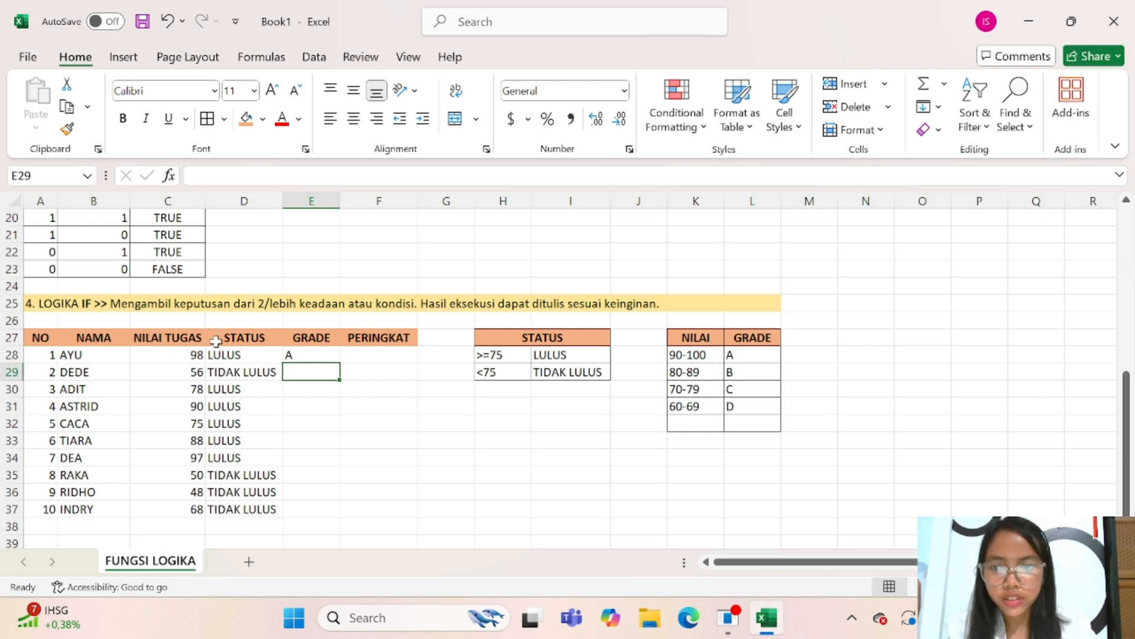
# Step: Fill the GRADE formula from E28 down to E37
pyautogui.click(325, 359)
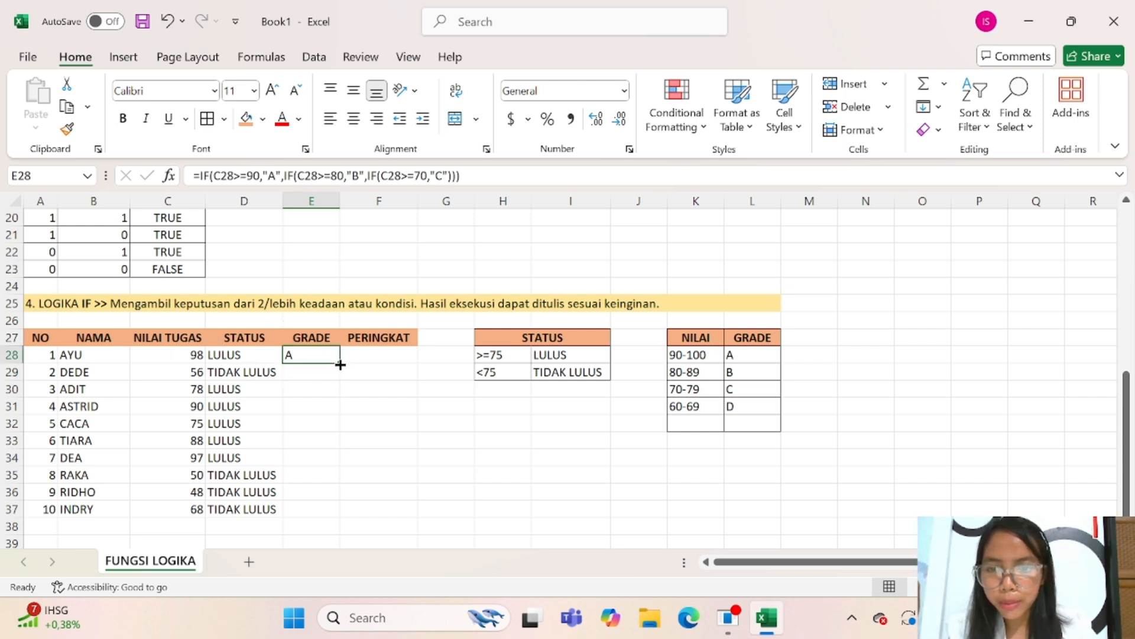
pyautogui.moveTo(340, 363); pyautogui.dragTo(348, 515)
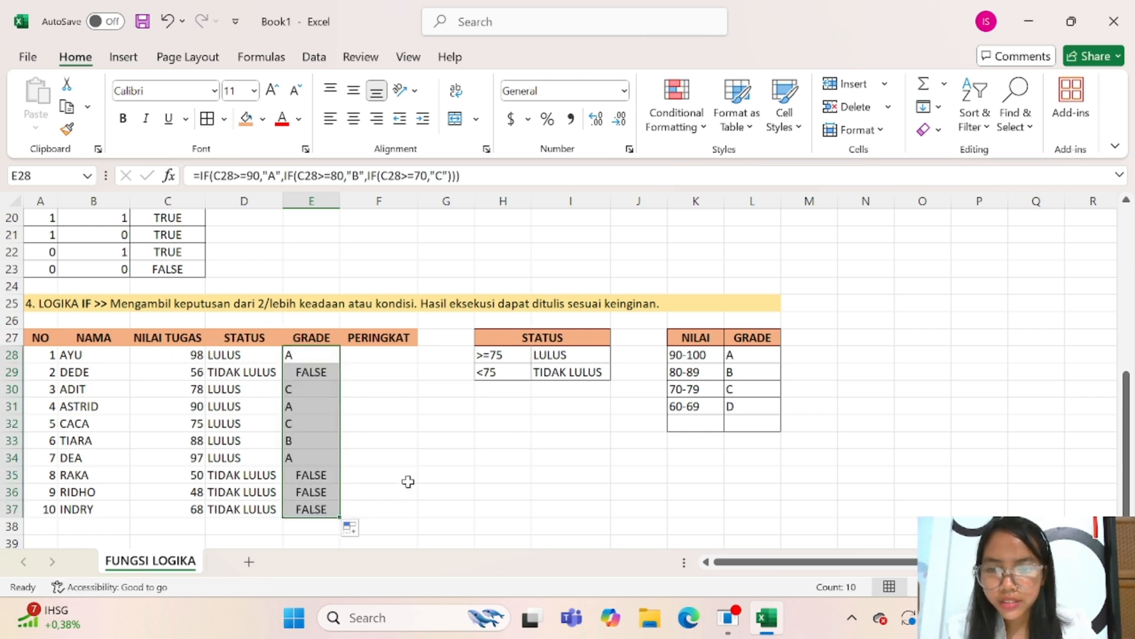
pyautogui.moveTo(406, 482); pyautogui.dragTo(420, 474)
# Step: Extend the GRADE formula in E29 with a nested IF that tests C29>=60 and returns "D"
pyautogui.click(305, 372)
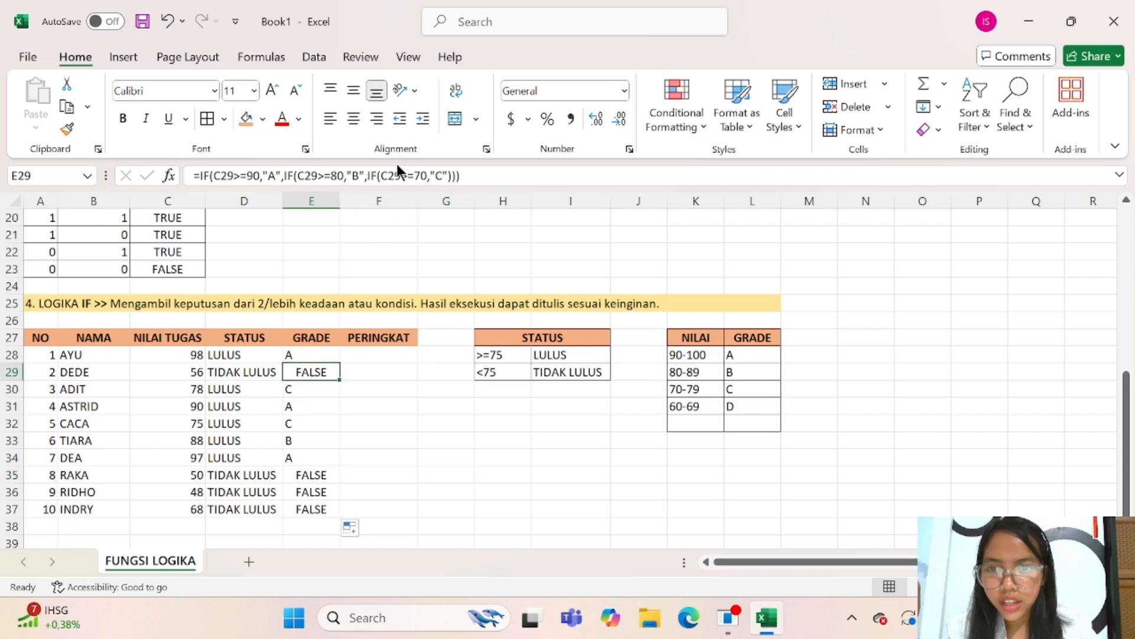
pyautogui.click(470, 175)
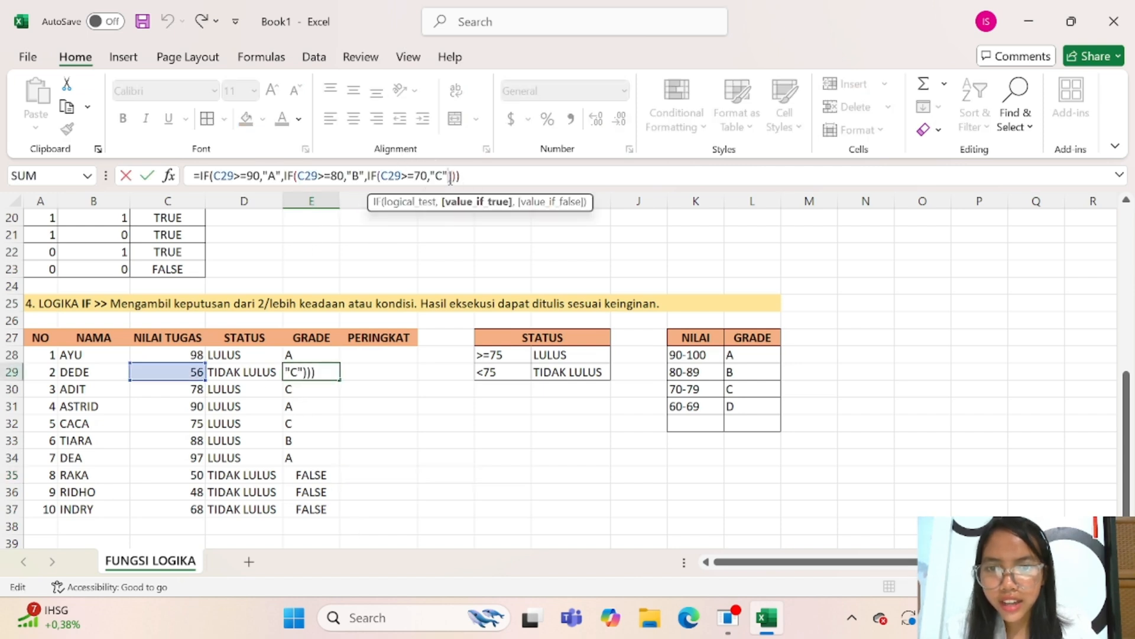
pyautogui.write(')')
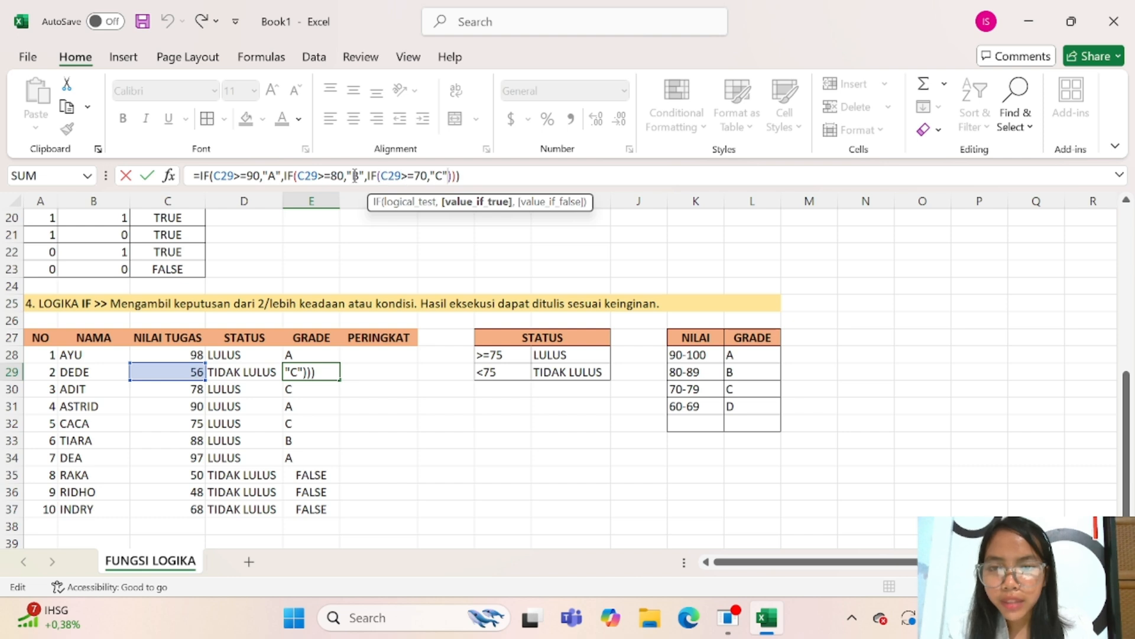
pyautogui.click(369, 175)
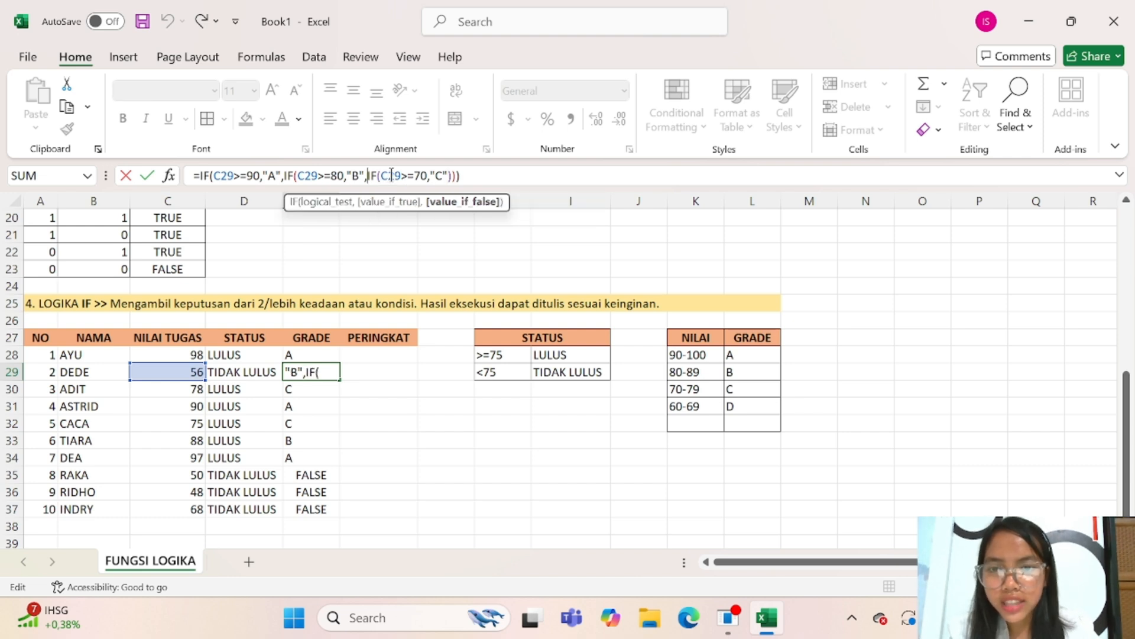
pyautogui.click(447, 176)
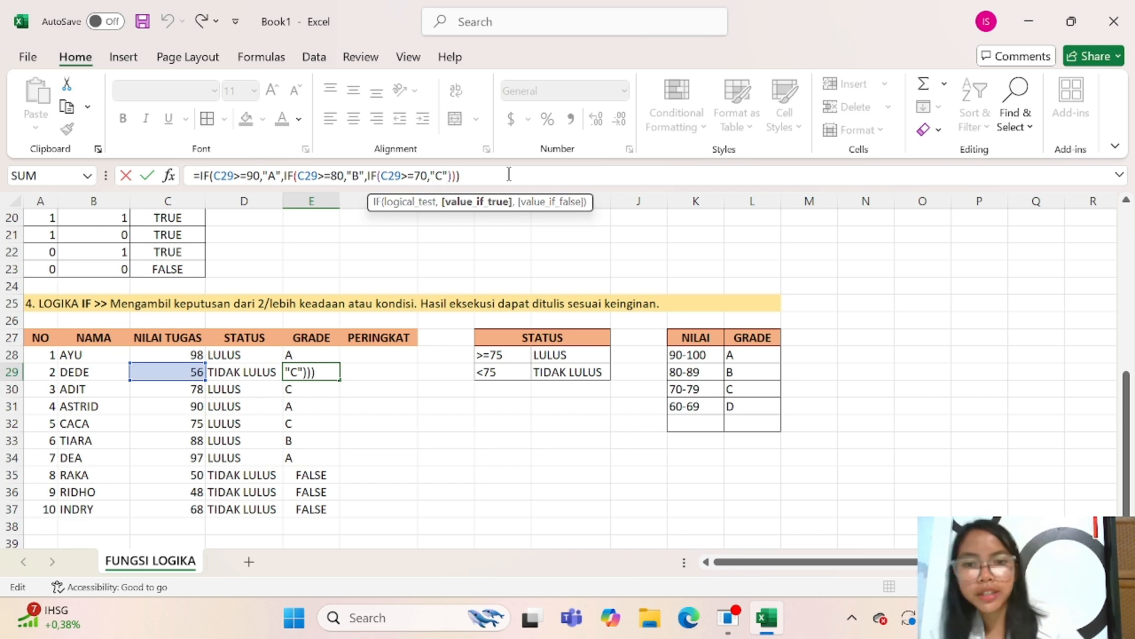
pyautogui.write(',IF(')
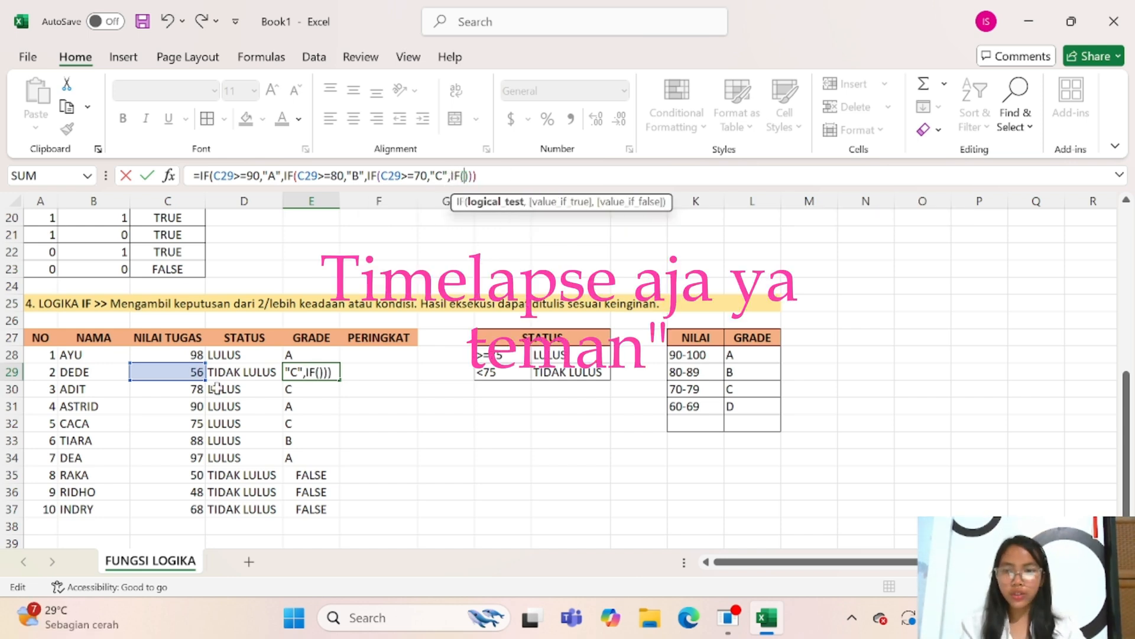
pyautogui.click(183, 373)
pyautogui.write('>=60,"D",IF(')
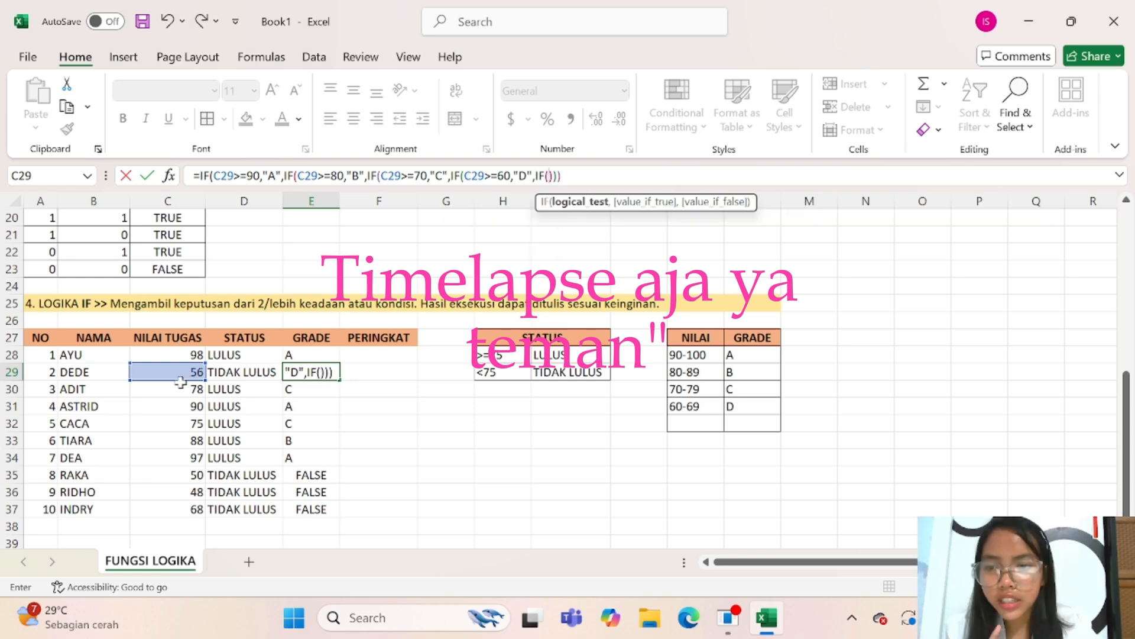
# Step: Nest another IF in the E29 formula that tests C29>=50 and returns "E"
pyautogui.click(180, 373)
pyautogui.write('>+')
pyautogui.press('BackSpace')
pyautogui.write('=50,"E")')
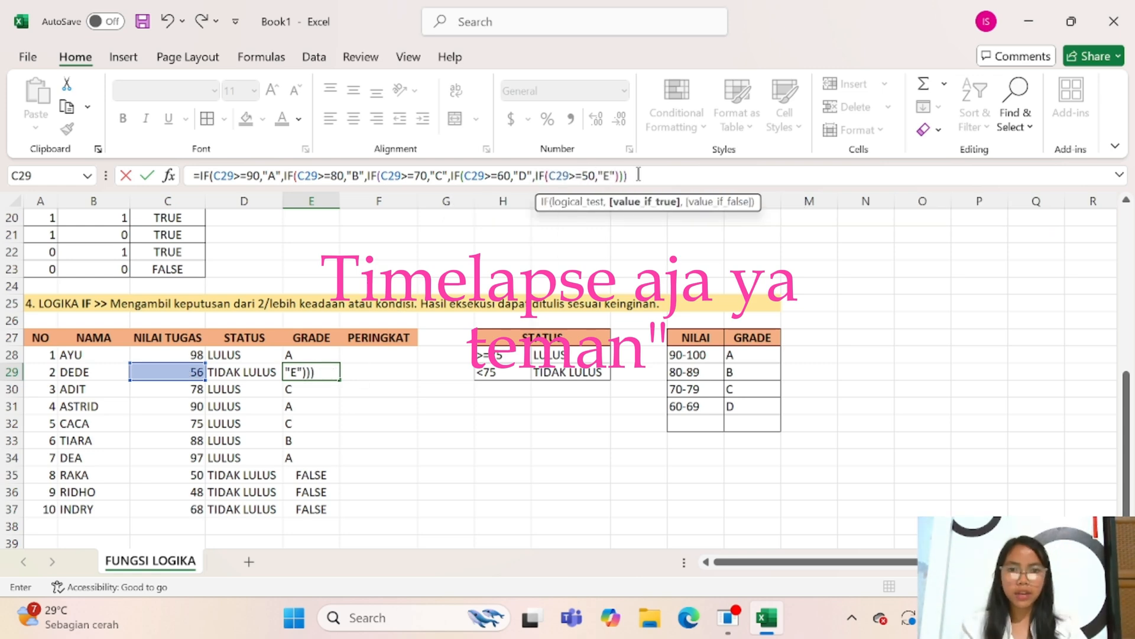
pyautogui.press('Return')
# Step: Try to correct the number of closing parentheses at the end of the E29 formula
pyautogui.click(311, 372)
pyautogui.click(576, 176)
pyautogui.click(637, 176)
pyautogui.press('BackSpace')
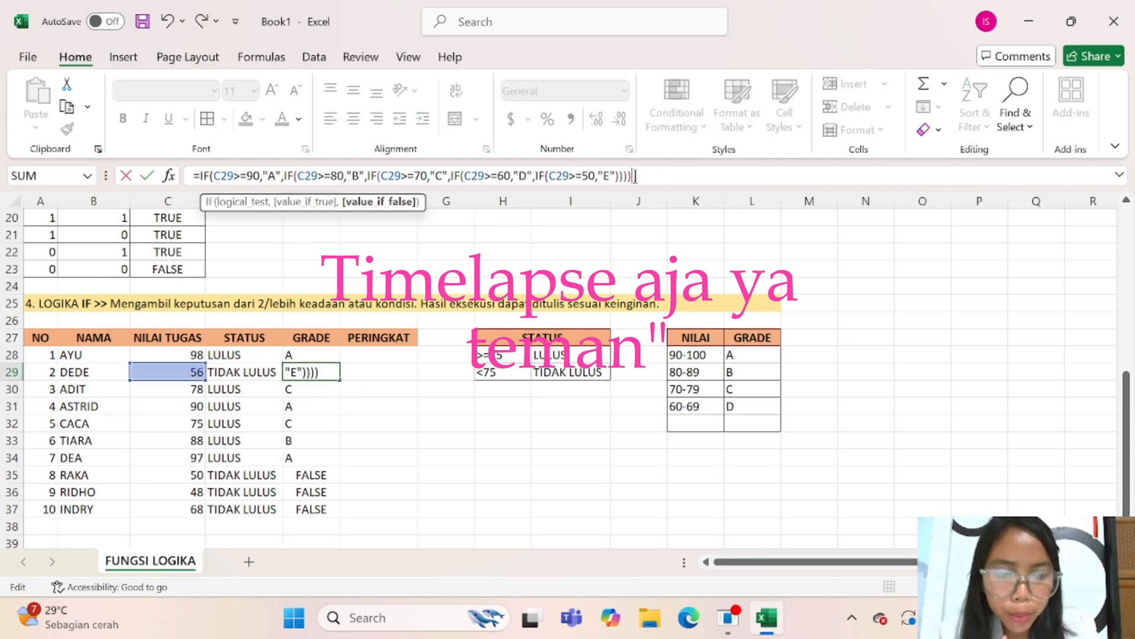
pyautogui.press('Return')
pyautogui.press('Return')
pyautogui.click(636, 176)
pyautogui.click(293, 353)
pyautogui.click(300, 374)
pyautogui.click(643, 177)
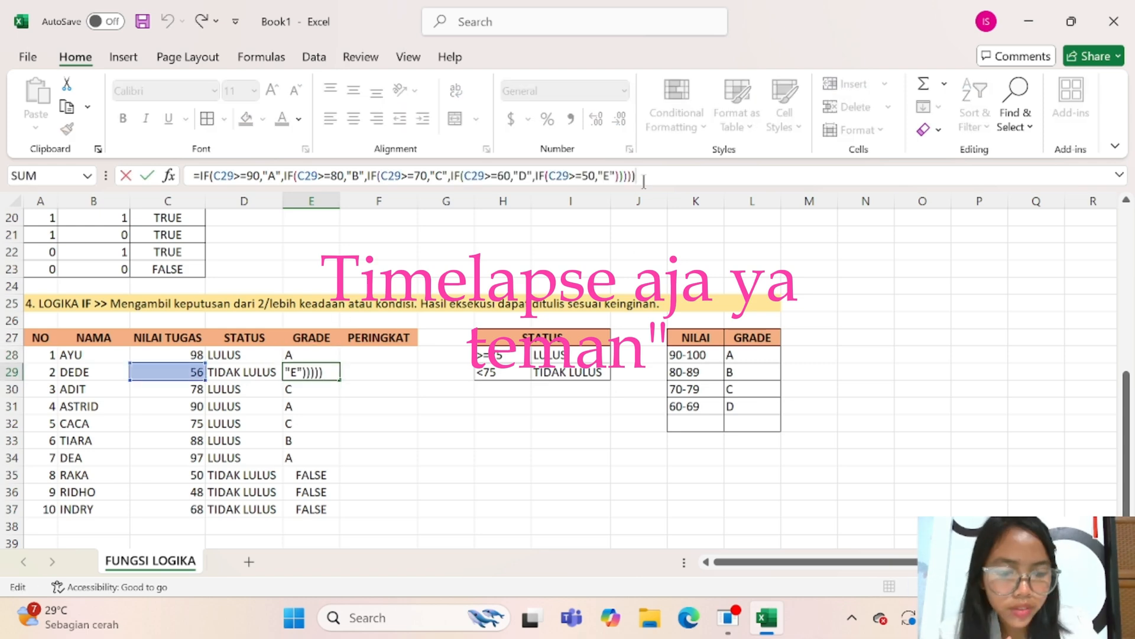
pyautogui.press('BackSpace')
pyautogui.press('Return')
pyautogui.press('Return')
# Step: Examine the nested IF arguments of the E29 formula one by one
pyautogui.click(328, 374)
pyautogui.click(234, 177)
pyautogui.click(343, 177)
pyautogui.click(427, 177)
pyautogui.click(464, 176)
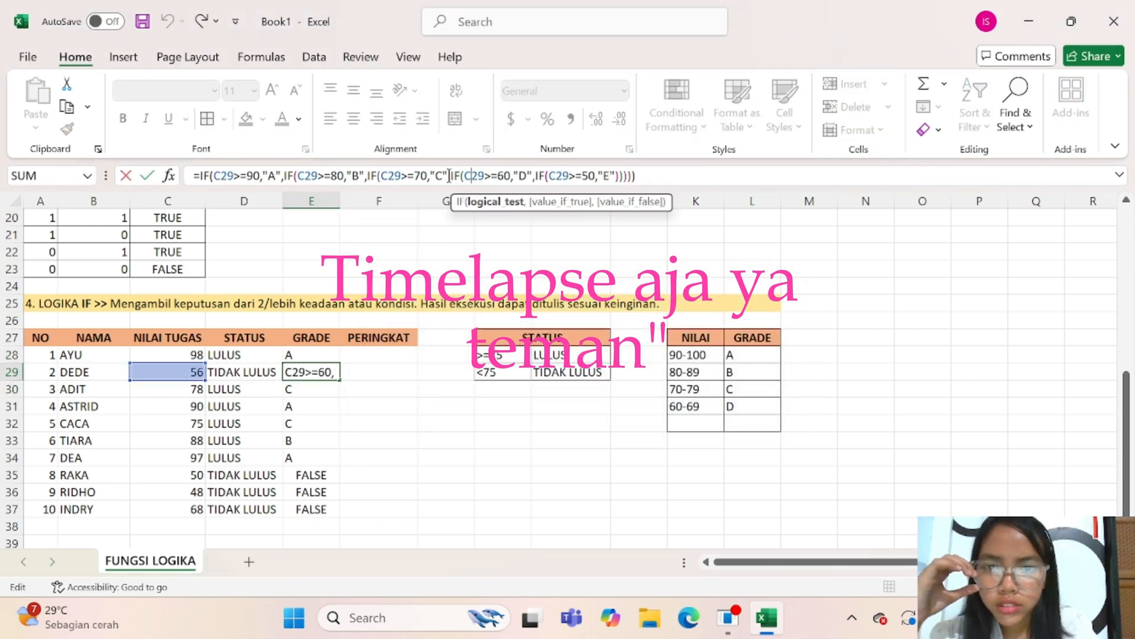
pyautogui.click(451, 176)
pyautogui.click(464, 176)
pyautogui.click(572, 175)
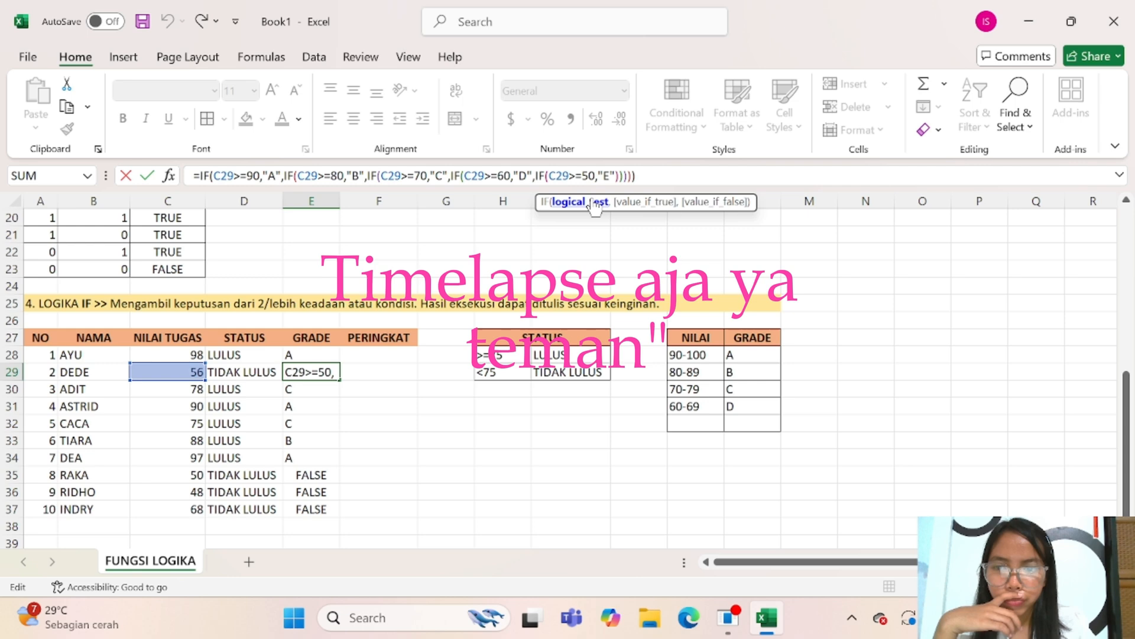
# Step: Delete the closing parentheses of the E29 formula and retype five of them
pyautogui.click(299, 353)
pyautogui.click(302, 373)
pyautogui.click(641, 176)
pyautogui.press('BackSpace')
pyautogui.press('BackSpace')
pyautogui.press('BackSpace')
pyautogui.press('BackSpace')
pyautogui.press('BackSpace')
pyautogui.write(')))))')
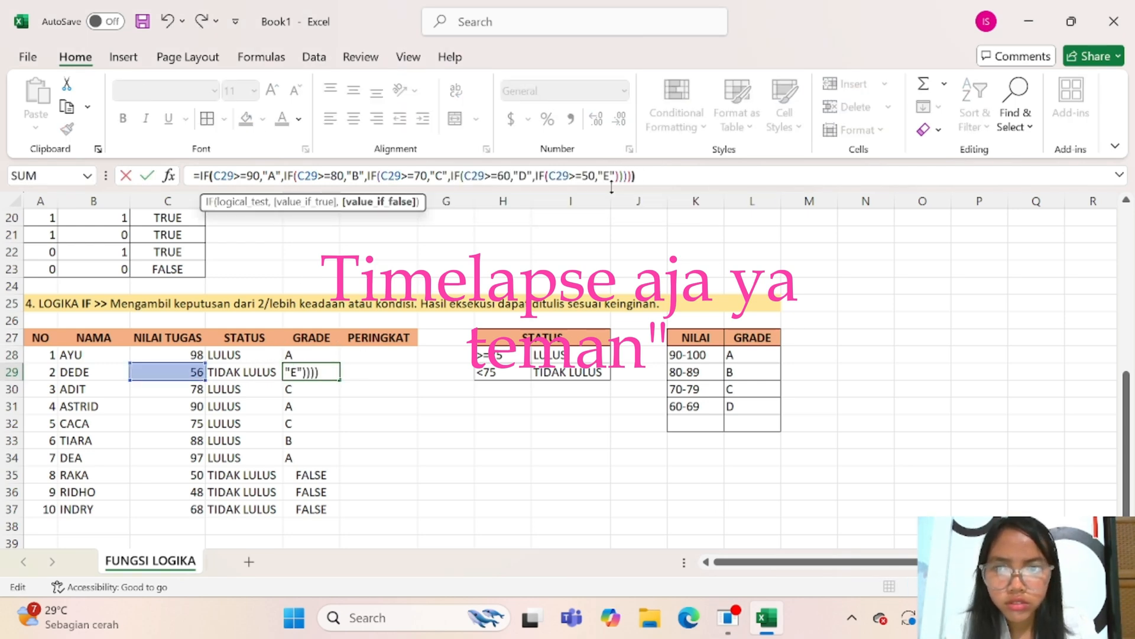
pyautogui.press('Return')
# Step: Try to correct the part around the C29>=70 test in the E29 formula and enter it again
pyautogui.click(298, 373)
pyautogui.click(284, 176)
pyautogui.click(328, 382)
pyautogui.press('BackSpace')
pyautogui.press('BackSpace')
pyautogui.press('BackSpace')
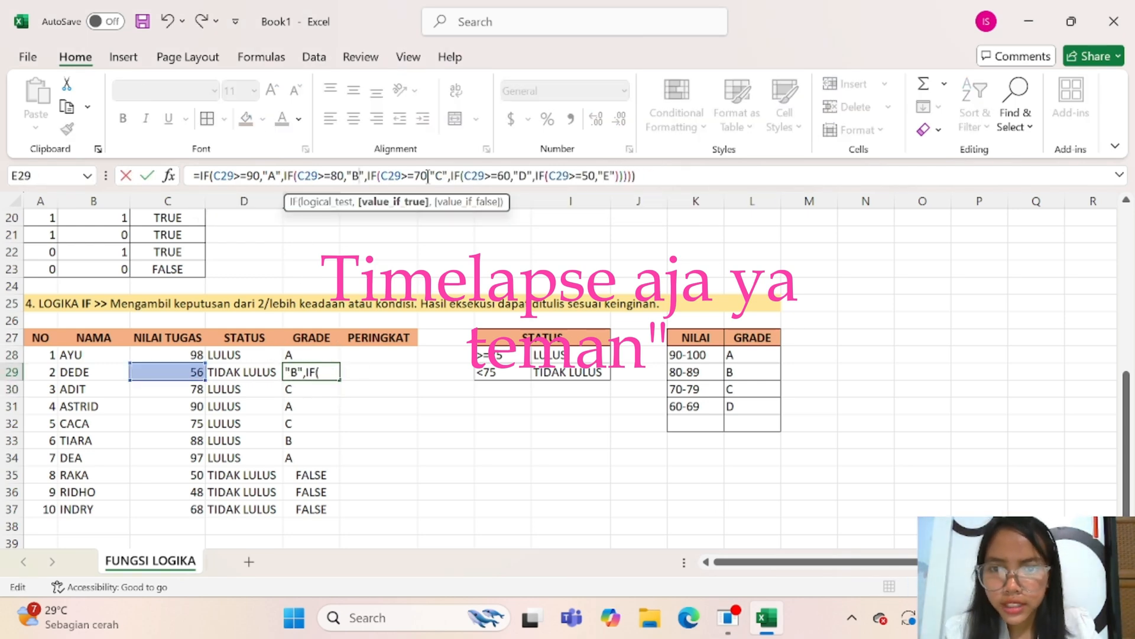
pyautogui.press('Return')
# Step: Complete the grade lookup table with the range 0-59 in K32 and grade E in L32
pyautogui.click(700, 422)
pyautogui.write('0-59')
pyautogui.press('Tab')
pyautogui.write('E')
pyautogui.press('Return')
# Step: Reopen the E29 formula and check its nested IF conditions and separators
pyautogui.click(301, 372)
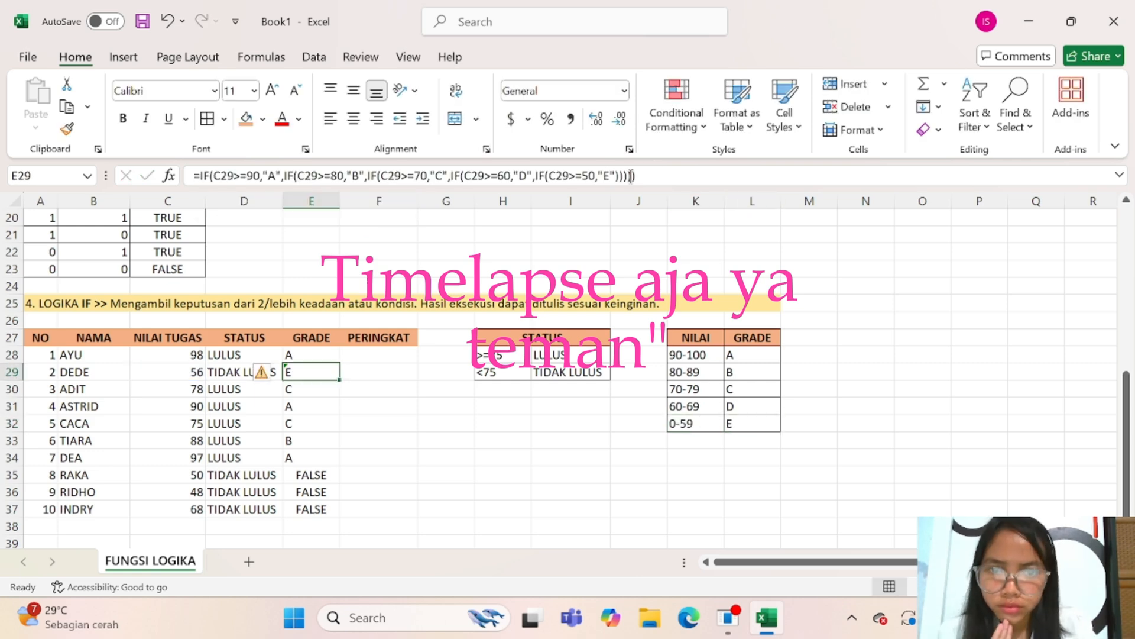
pyautogui.click(282, 176)
pyautogui.press('Return')
pyautogui.click(302, 372)
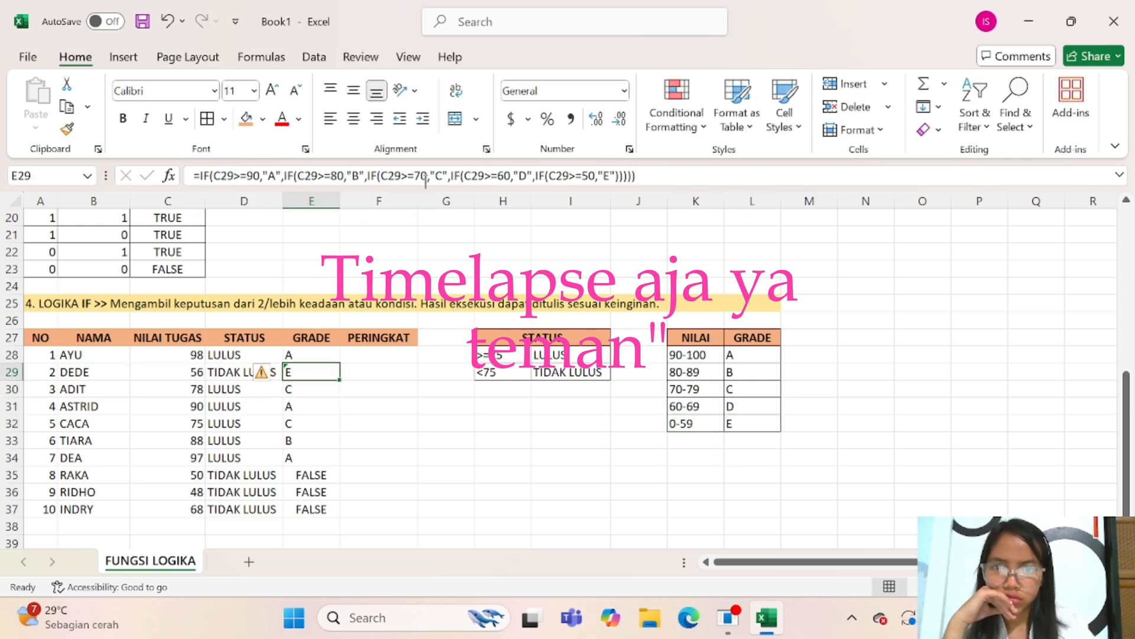
pyautogui.click(303, 388)
pyautogui.doubleClick(302, 372)
pyautogui.press('Left')
pyautogui.press('Left')
pyautogui.press('Left')
pyautogui.press('Left')
pyautogui.press('Left')
pyautogui.press('Left')
pyautogui.press('Left')
pyautogui.press('Left')
pyautogui.press('Left')
pyautogui.press('Left')
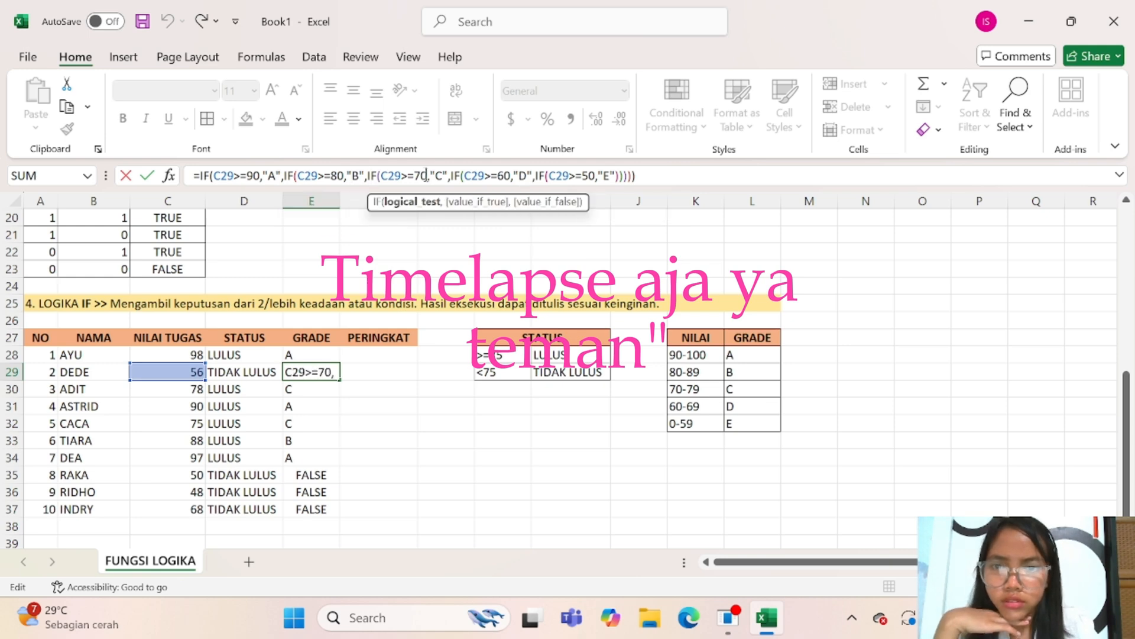
# Step: Try to enter the E29 formula with a retyped separator and an extra closing parenthesis
pyautogui.write(',')
pyautogui.press('End')
pyautogui.write(')')
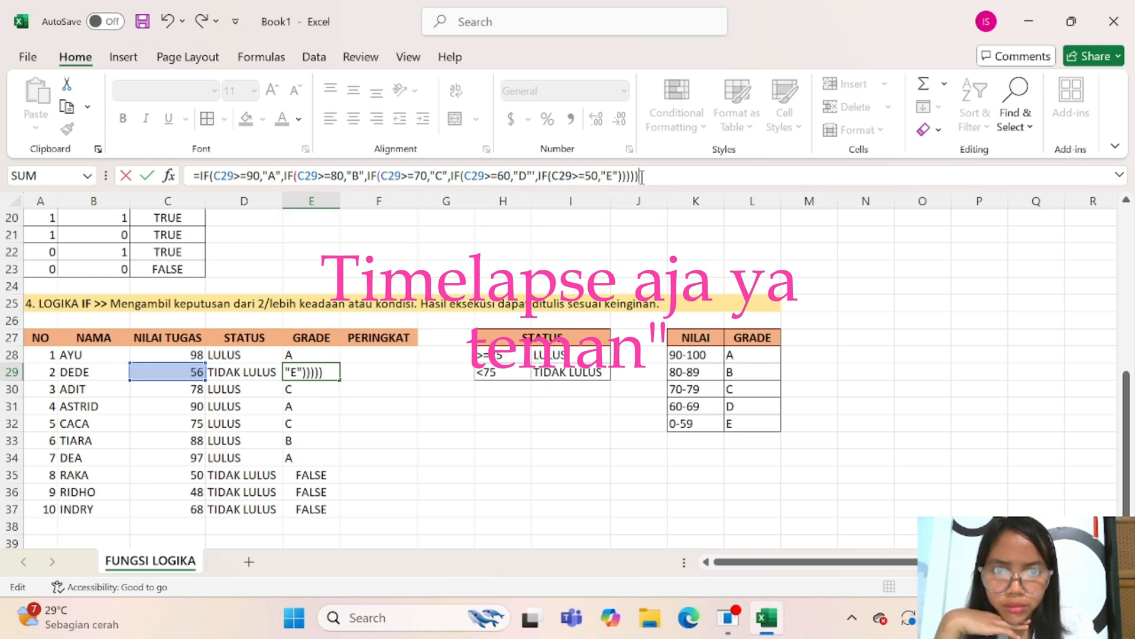
pyautogui.press('Return')
pyautogui.press('Return')
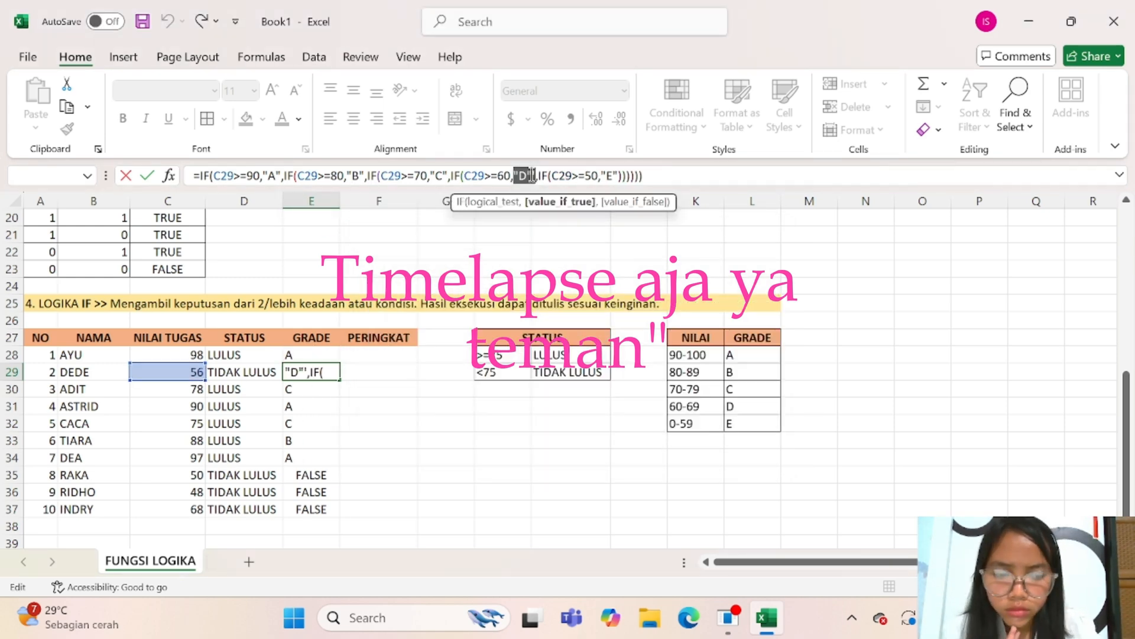
# Step: Retype the "D" result and its following comma in the E29 formula
pyautogui.press('BackSpace')
pyautogui.press('BackSpace')
pyautogui.press('BackSpace')
pyautogui.press('BackSpace')
pyautogui.press('BackSpace')
pyautogui.write('"D",')
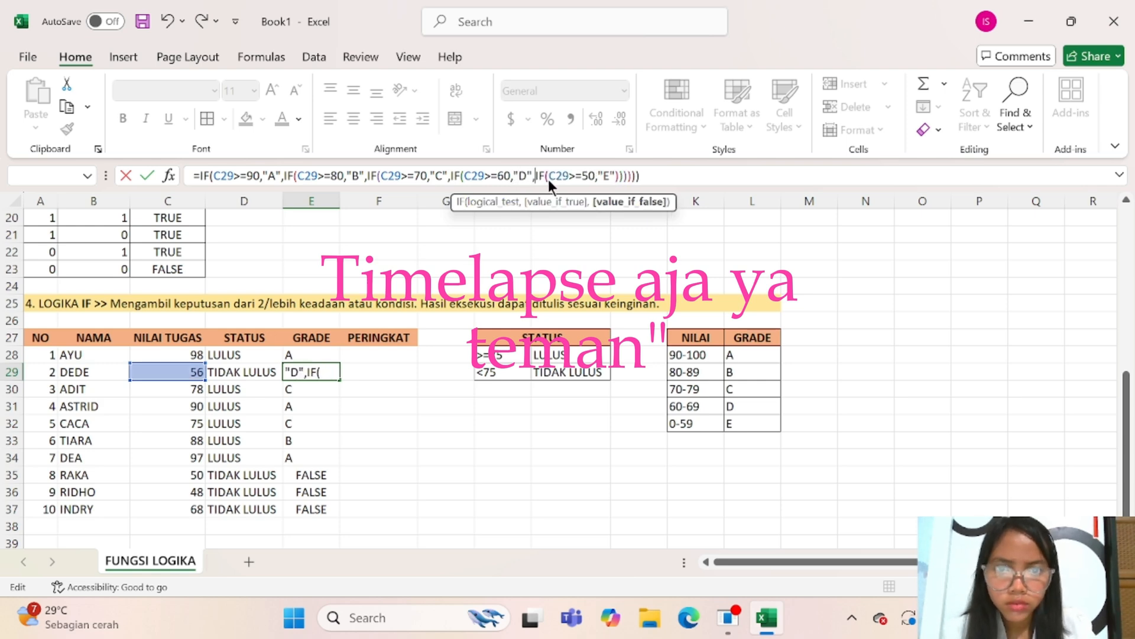
pyautogui.press('Return')
# Step: Try changing the last logical test in the E29 formula to C29>=0
pyautogui.click(401, 178)
pyautogui.press('Right')
pyautogui.press('Right')
pyautogui.press('Right')
pyautogui.press('Right')
pyautogui.press('Right')
pyautogui.press('Right')
pyautogui.press('Right')
pyautogui.press('Right')
pyautogui.press('Right')
pyautogui.press('Right')
pyautogui.press('Right')
pyautogui.press('Right')
pyautogui.press('Right')
pyautogui.press('Right')
pyautogui.press('Right')
pyautogui.press('Right')
pyautogui.press('Right')
pyautogui.press('Right')
pyautogui.press('Right')
pyautogui.press('Right')
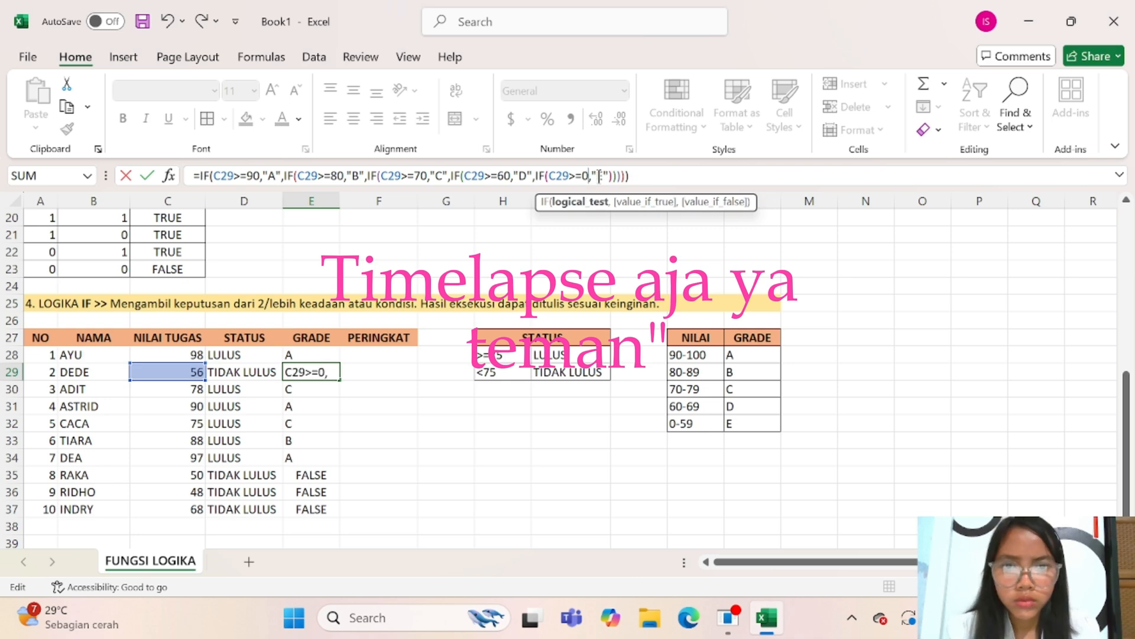
pyautogui.press('Return')
pyautogui.click(273, 386)
pyautogui.press('Escape')
# Step: Add a fourth IF to the E29 formula after "C", testing C29>=60 and returning "D"
pyautogui.doubleClick(311, 372)
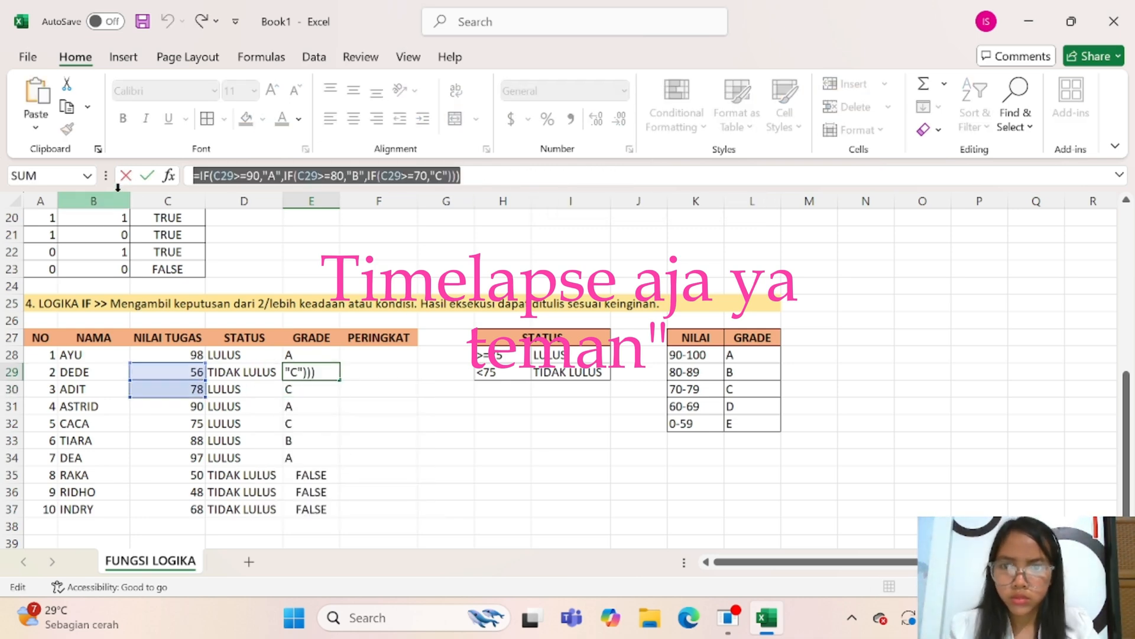
pyautogui.click(167, 388)
pyautogui.click(189, 371)
pyautogui.write(',IF(')
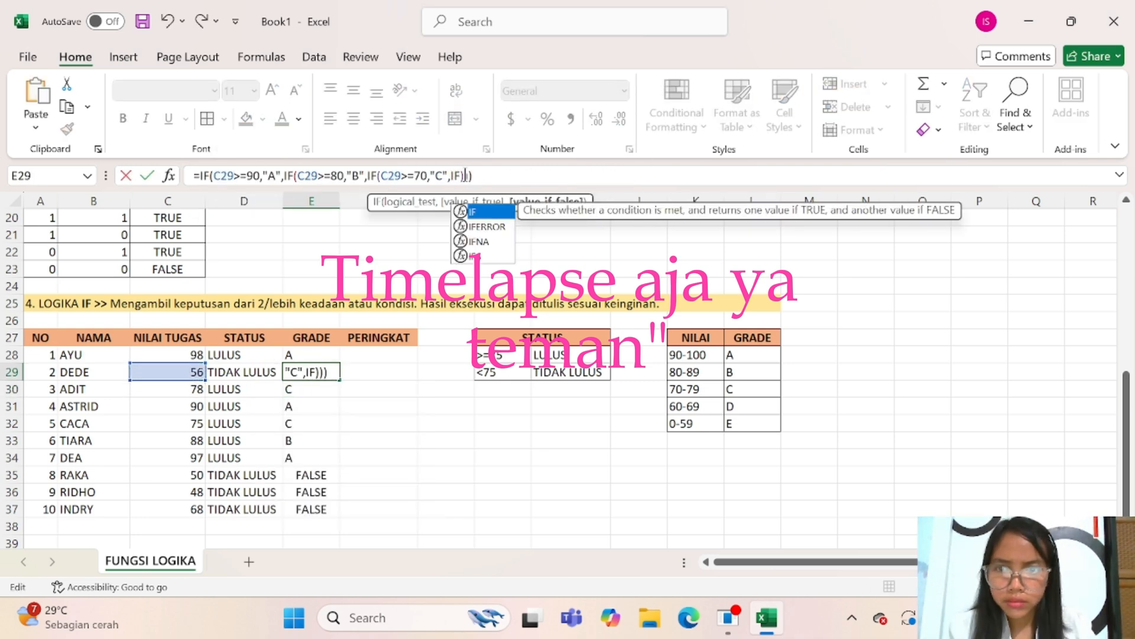
pyautogui.click(189, 371)
pyautogui.write('>=60,"D",IF(')
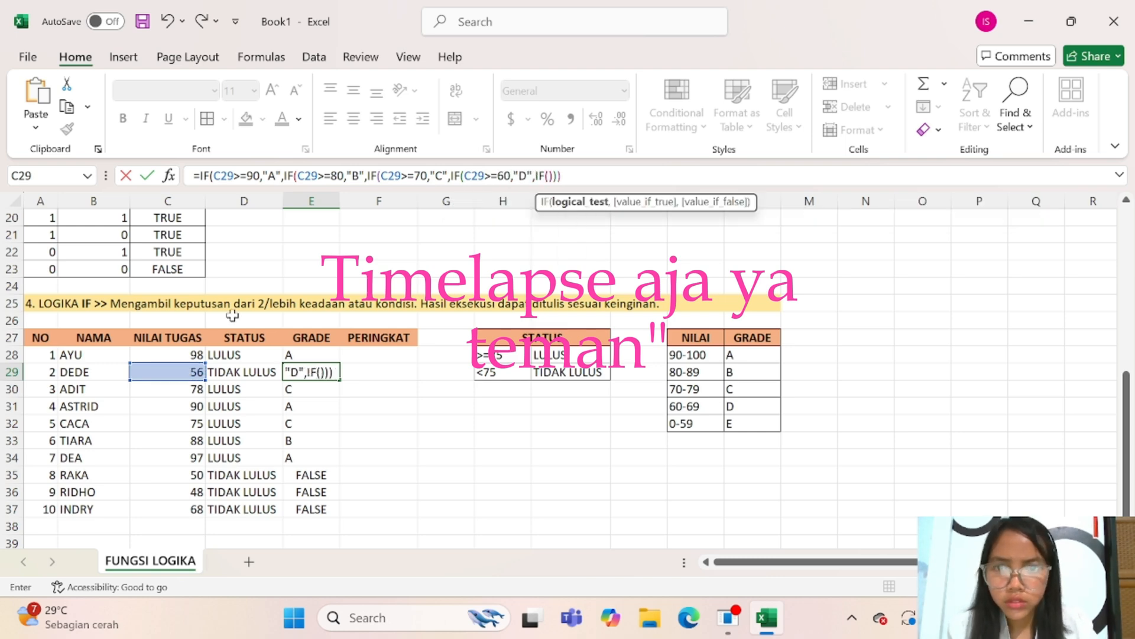
# Step: Try adding a fifth IF to the E29 formula, testing C29>=50 and returning "E", separated by a comma
pyautogui.click(161, 372)
pyautogui.write('>=50')
pyautogui.write('<"E")')
pyautogui.press('Return')
pyautogui.click(548, 403)
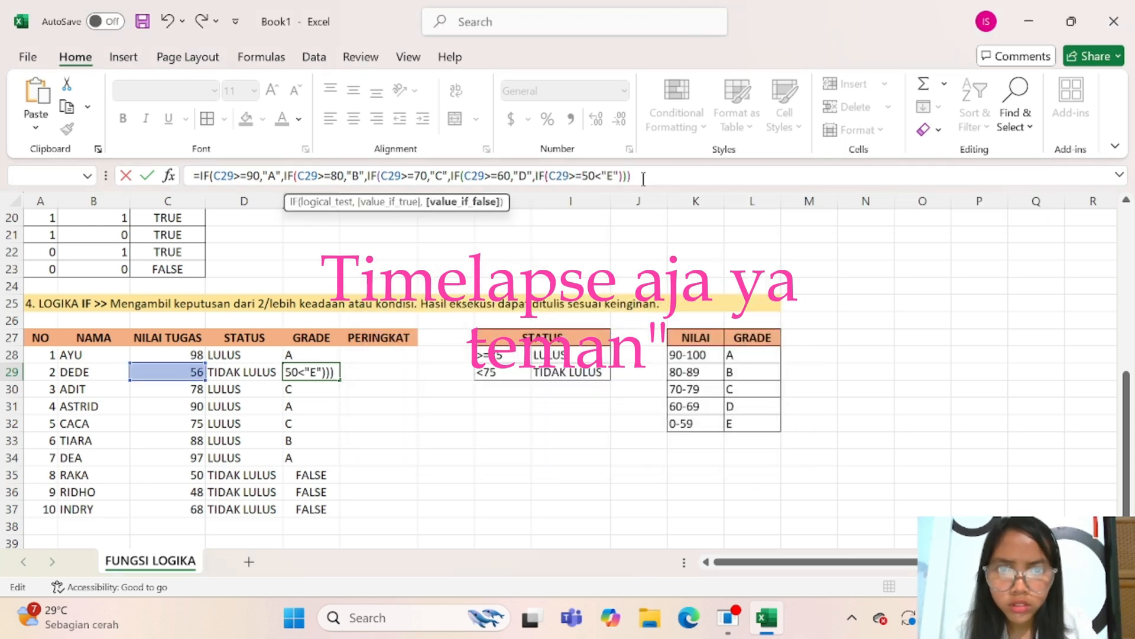
pyautogui.press('Return')
pyautogui.click(532, 405)
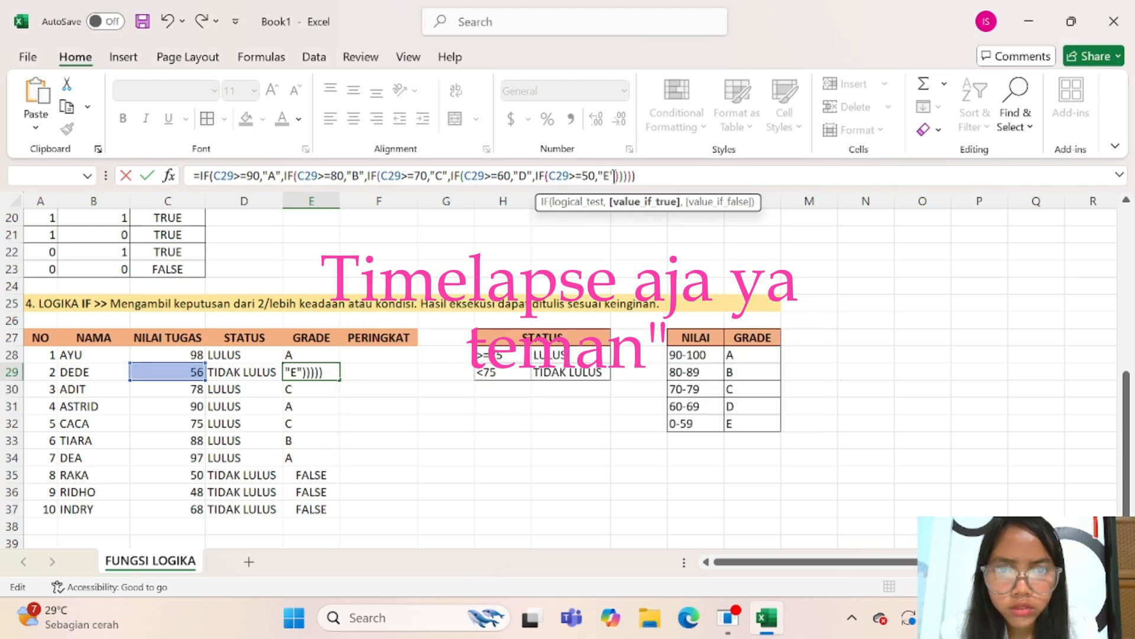
pyautogui.write(',')
# Step: Try inserting an equals sign before the second and third IF in the E29 formula
pyautogui.click(379, 204)
pyautogui.click(284, 175)
pyautogui.write('=')
pyautogui.click(373, 175)
pyautogui.write('=')
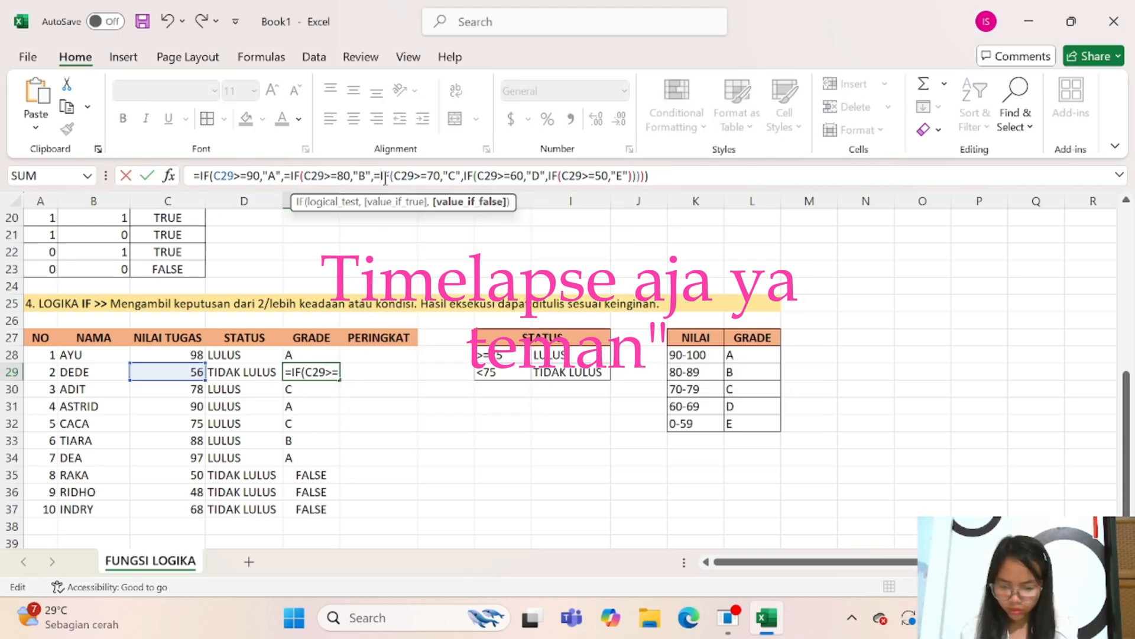
# Step: Replace the fourth and fifth IFs in the E29 formula with the result "D"
pyautogui.moveTo(464, 176); pyautogui.dragTo(635, 176)
pyautogui.write('"D"')
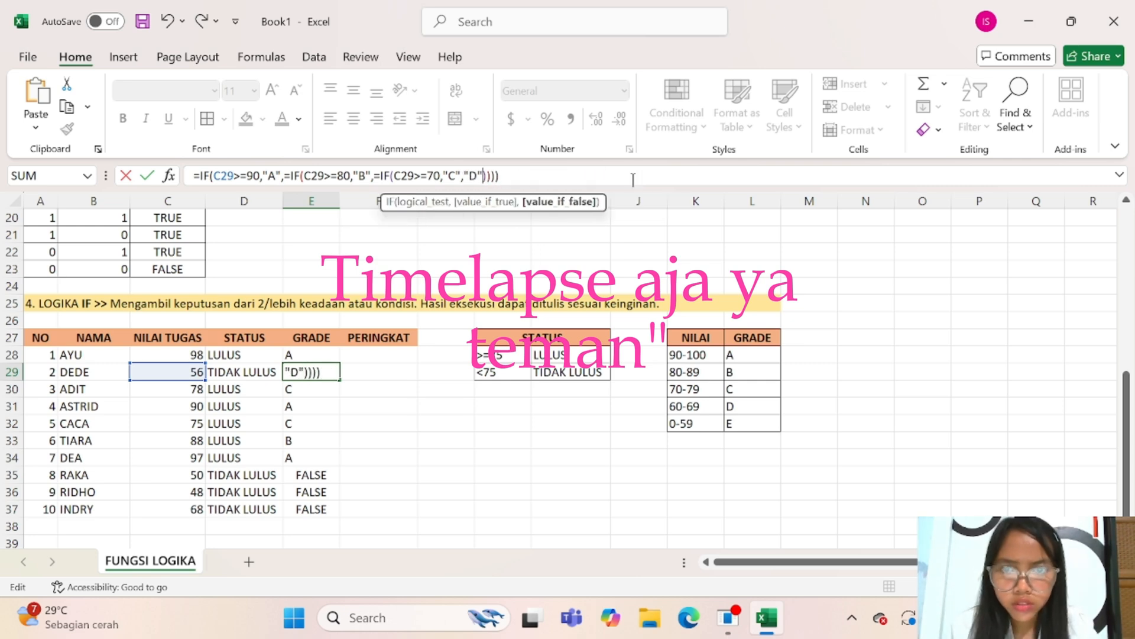
pyautogui.press('Return')
pyautogui.press('Return')
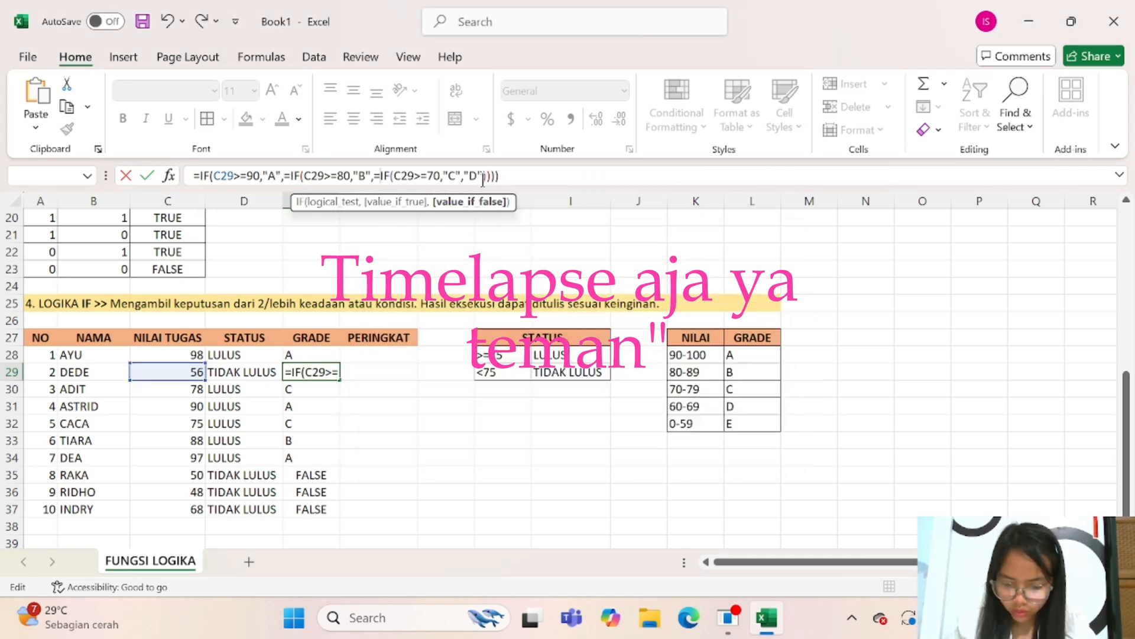
# Step: Try to enter the E29 formula with part of its last "D" result deleted
pyautogui.press('BackSpace')
pyautogui.press('BackSpace')
pyautogui.press('Return')
pyautogui.click(533, 398)
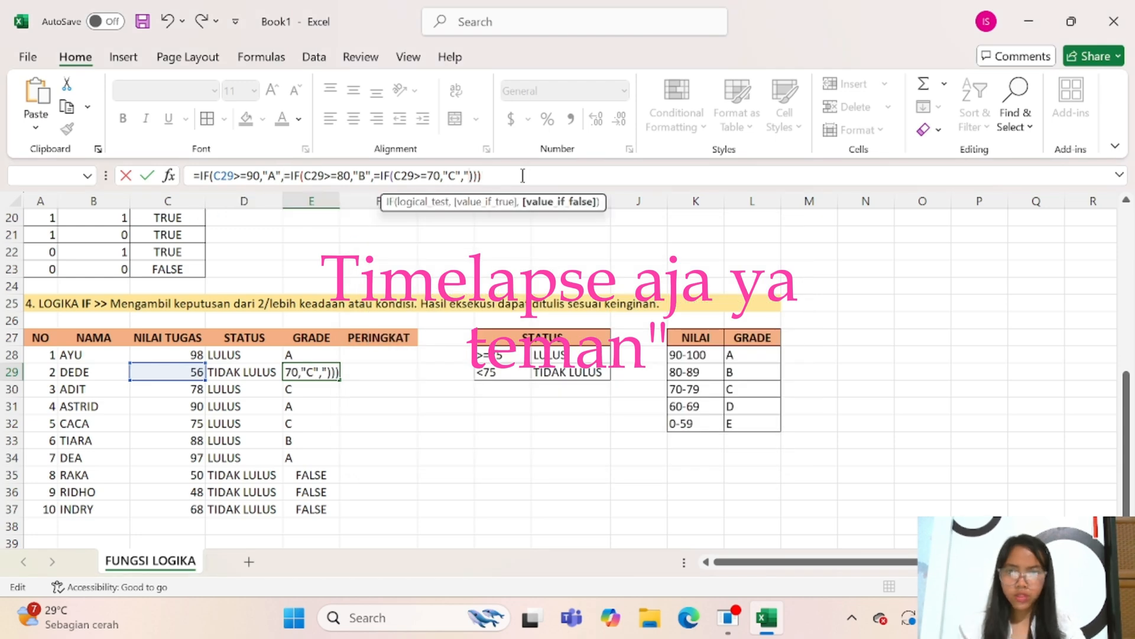
pyautogui.press('BackSpace')
pyautogui.press('BackSpace')
pyautogui.write(',')
# Step: Remove the equals signs before the nested IFs in E29 and enter "D" as the result after "C"
pyautogui.click(290, 176)
pyautogui.press('BackSpace')
pyautogui.click(375, 176)
pyautogui.press('BackSpace')
pyautogui.click(452, 176)
pyautogui.write('"D"')
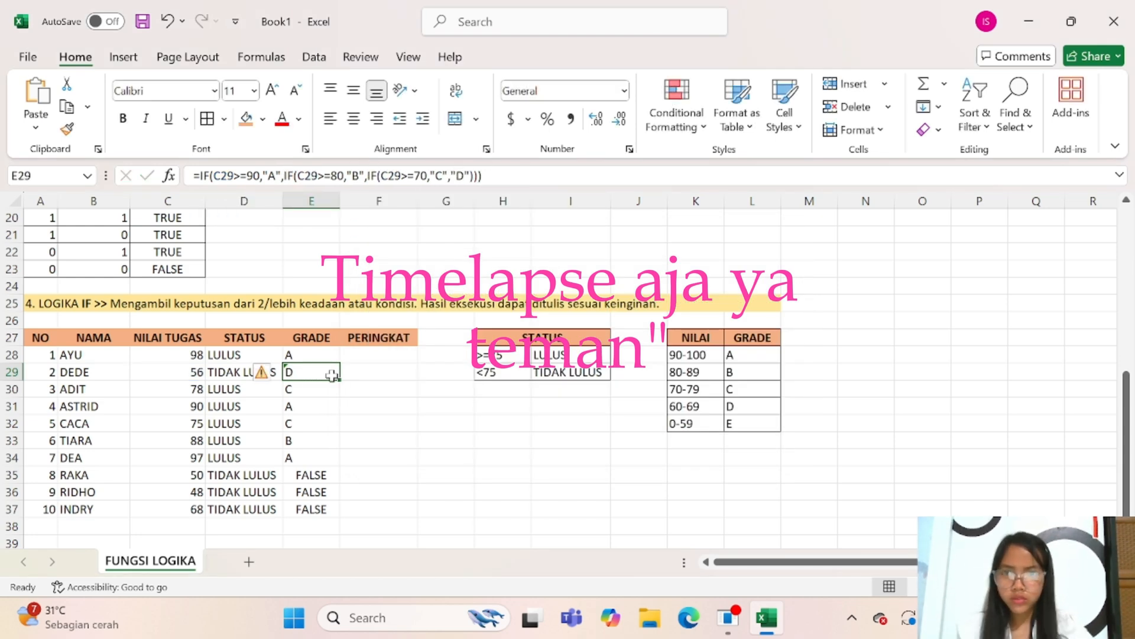
# Step: Replace the final "D" in the E29 formula with IF(C29>=60,"D","E")
pyautogui.click(460, 176)
pyautogui.moveTo(469, 176); pyautogui.dragTo(452, 175)
pyautogui.write('IF(')
pyautogui.click(200, 373)
pyautogui.write('>=60<')
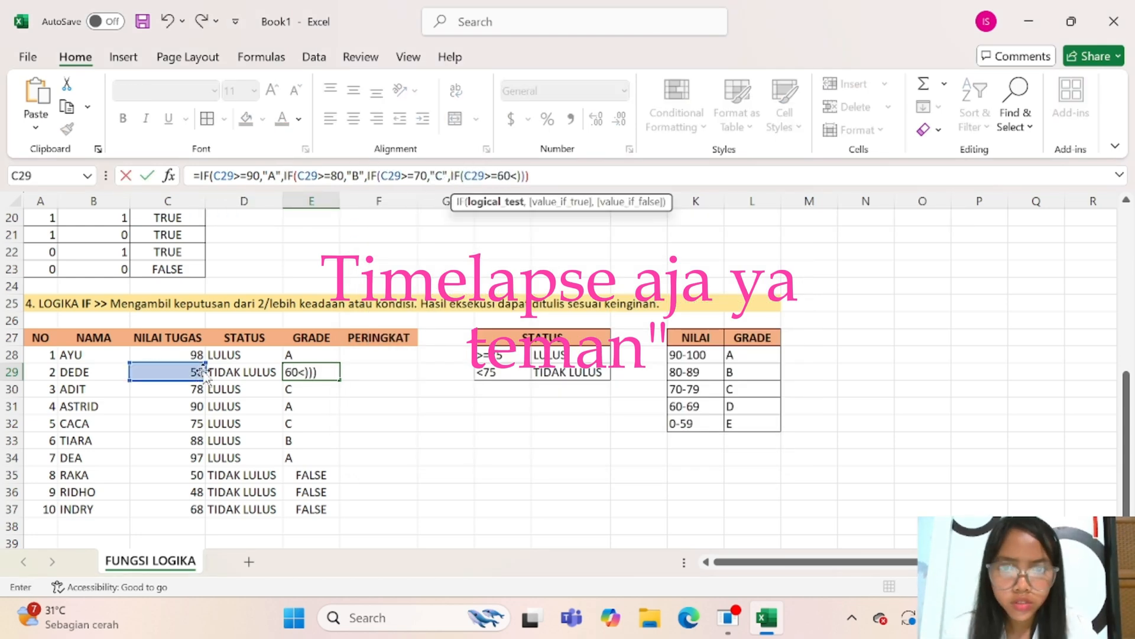
pyautogui.press('BackSpace')
pyautogui.write(',"D","E"')
pyautogui.press('Return')
pyautogui.click(541, 374)
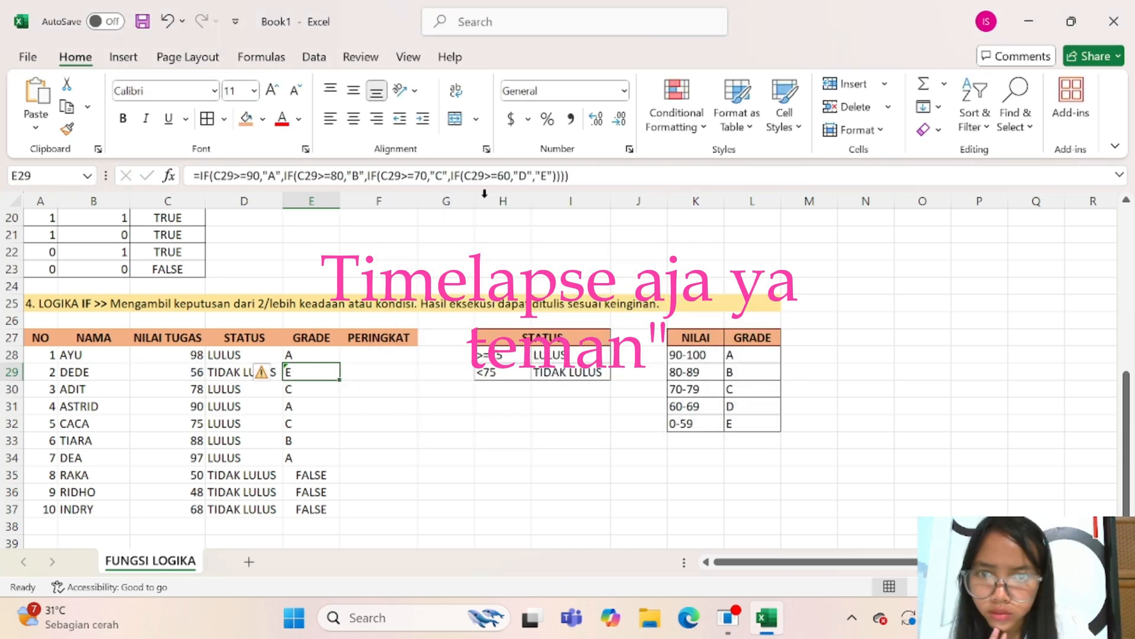
# Step: Examine the nested conditions and closing parentheses of the E29 grade formula
pyautogui.click(567, 176)
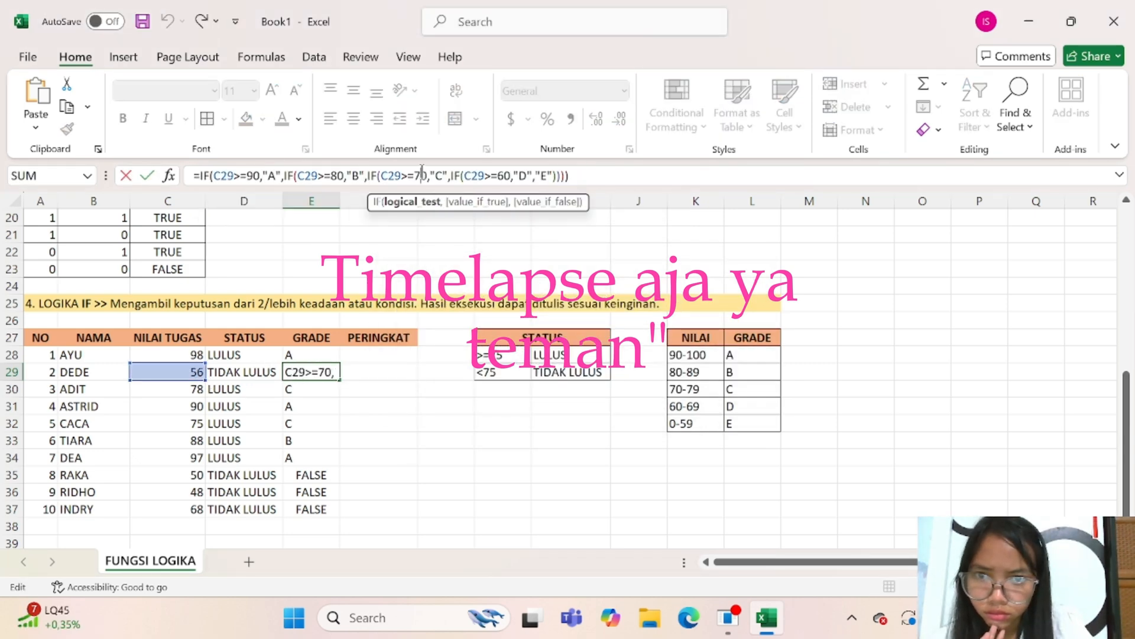
pyautogui.tripleClick(566, 176)
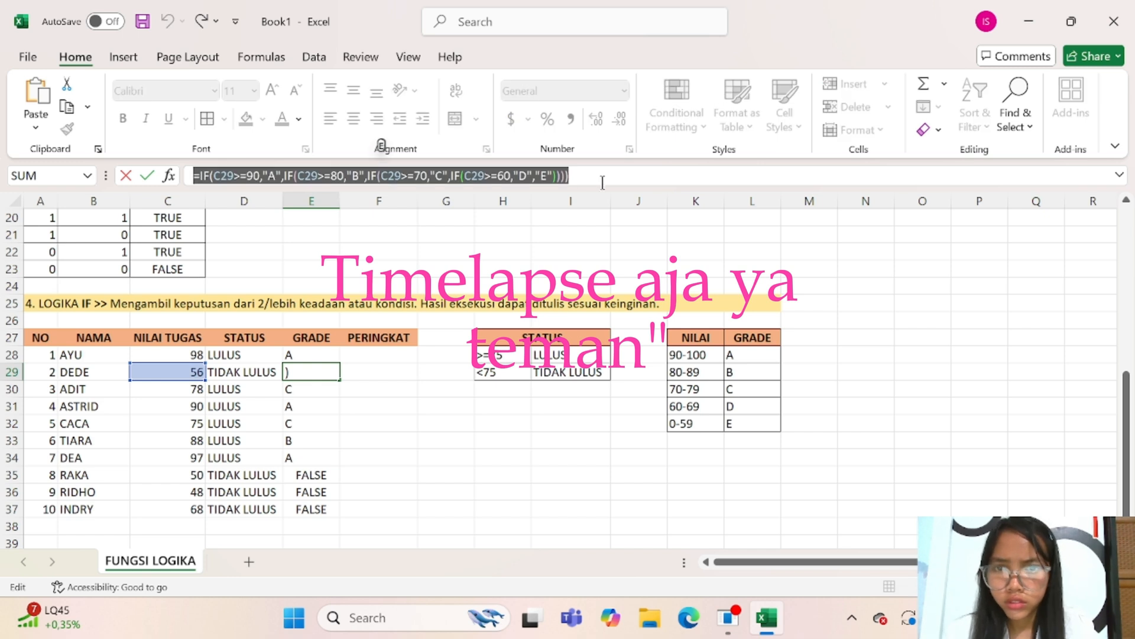
pyautogui.click(288, 178)
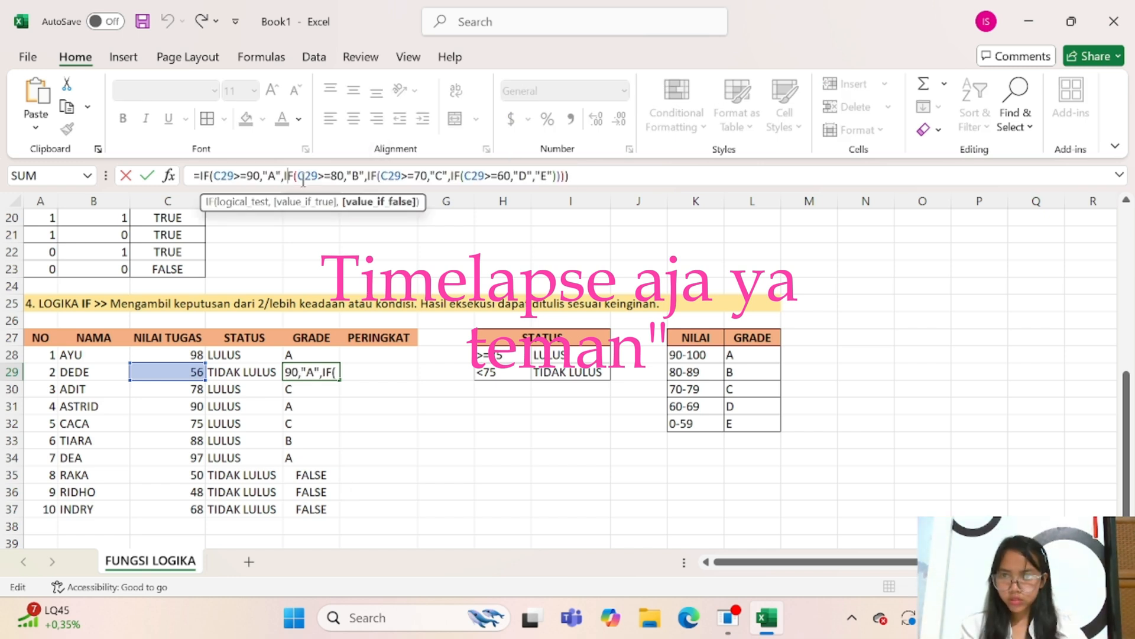
pyautogui.click(344, 178)
pyautogui.click(371, 178)
pyautogui.click(396, 178)
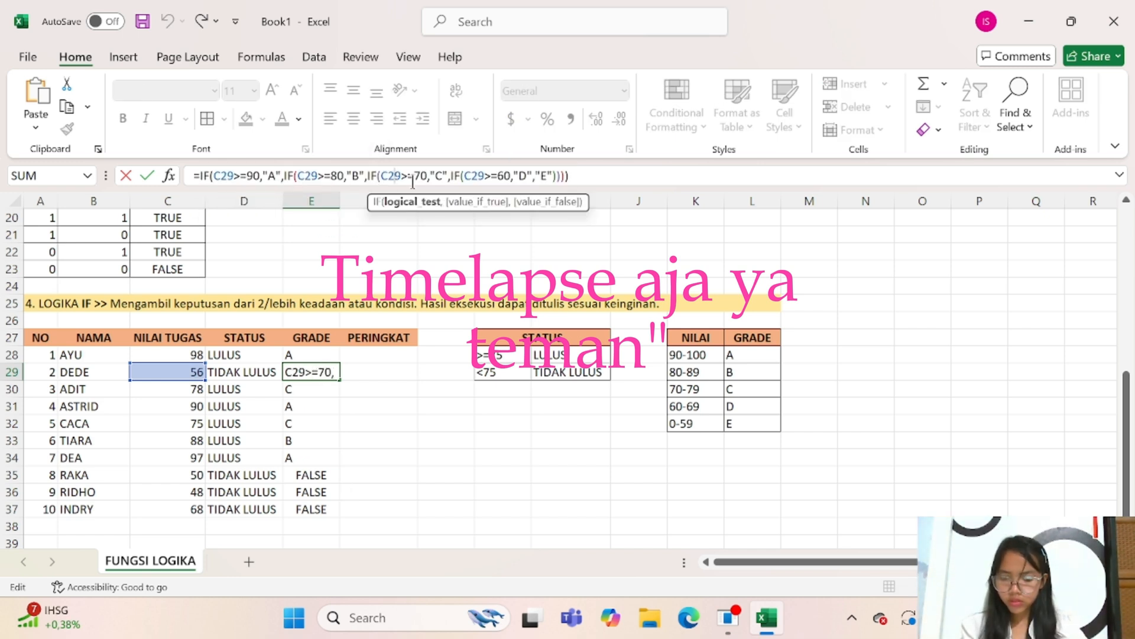
pyautogui.press('Right')
pyautogui.press('Right')
pyautogui.press('Right')
pyautogui.press('Right')
pyautogui.press('Right')
pyautogui.press('Right')
pyautogui.click(580, 175)
pyautogui.press('Return')
# Step: Copy the grade formula from E29 to E35
pyautogui.click(315, 356)
pyautogui.click(315, 373)
pyautogui.hotkey('ctrl', 'c')
pyautogui.click(324, 476)
pyautogui.hotkey('ctrl', 'v')
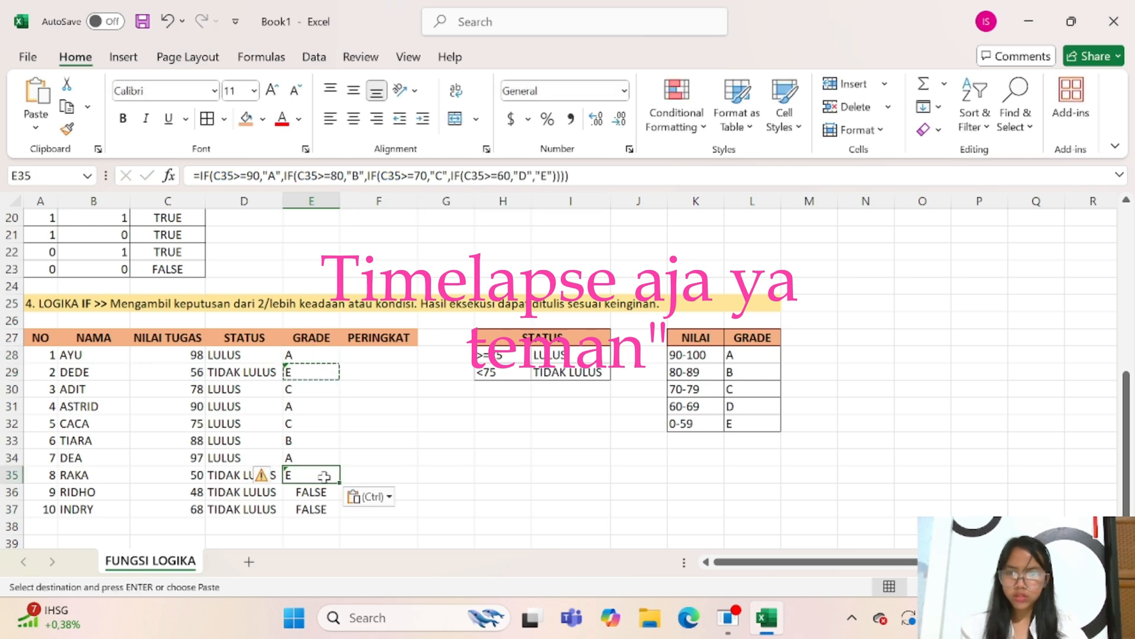
# Step: Fill the grade formula from E35 down to E37
pyautogui.doubleClick(310, 477)
pyautogui.press('Escape')
pyautogui.moveTo(339, 483); pyautogui.dragTo(336, 510)
pyautogui.click(314, 373)
pyautogui.click(317, 476)
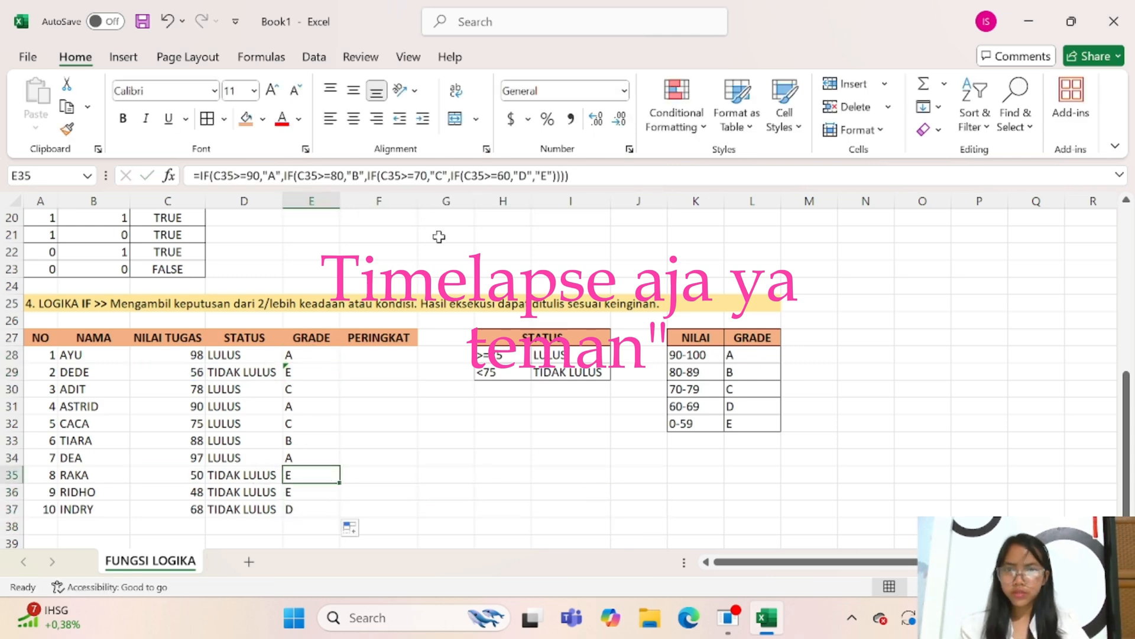
# Step: Copy the full formula text from E35 and paste it into E29
pyautogui.moveTo(569, 176); pyautogui.dragTo(194, 175)
pyautogui.click(301, 374)
pyautogui.press('Return')
pyautogui.hotkey('ctrl', 'z')
pyautogui.moveTo(569, 176); pyautogui.dragTo(194, 176)
pyautogui.click(307, 373)
pyautogui.hotkey('ctrl', 'v')
# Step: Change the C35 reference in all four logical tests of the E29 formula to C29
pyautogui.doubleClick(224, 175)
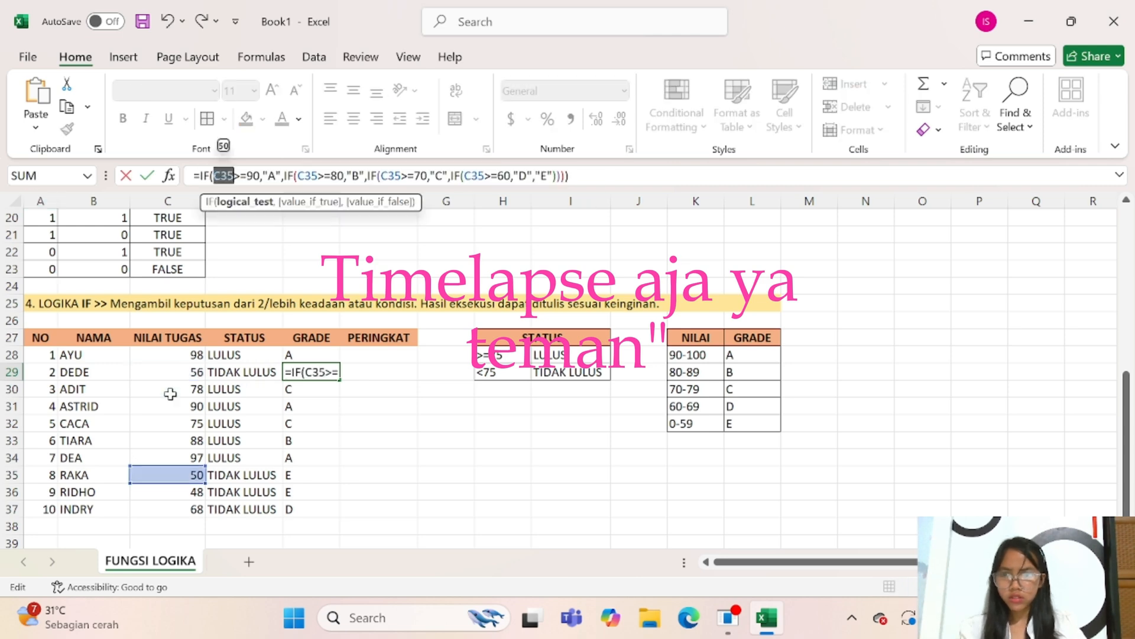
pyautogui.click(170, 373)
pyautogui.doubleClick(307, 175)
pyautogui.click(170, 372)
pyautogui.doubleClick(391, 176)
pyautogui.click(170, 372)
pyautogui.doubleClick(475, 176)
pyautogui.click(170, 373)
pyautogui.press('Return')
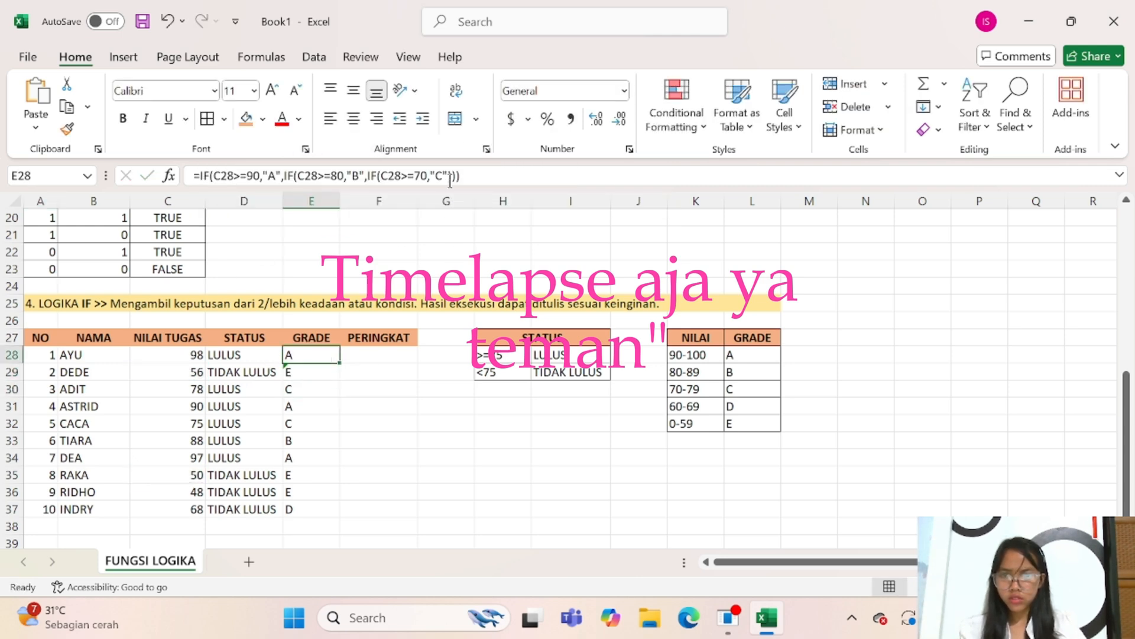
# Step: Paste the copied grade formula into E28 and undo its fill down the GRADE column
pyautogui.hotkey('ctrl', 'v')
pyautogui.moveTo(339, 364); pyautogui.dragTo(334, 516)
pyautogui.click(313, 356)
pyautogui.hotkey('ctrl', 'z')
# Step: Change the C35 reference in all four logical tests of the E28 formula to C28
pyautogui.doubleClick(224, 176)
pyautogui.click(170, 355)
pyautogui.tripleClick(405, 353)
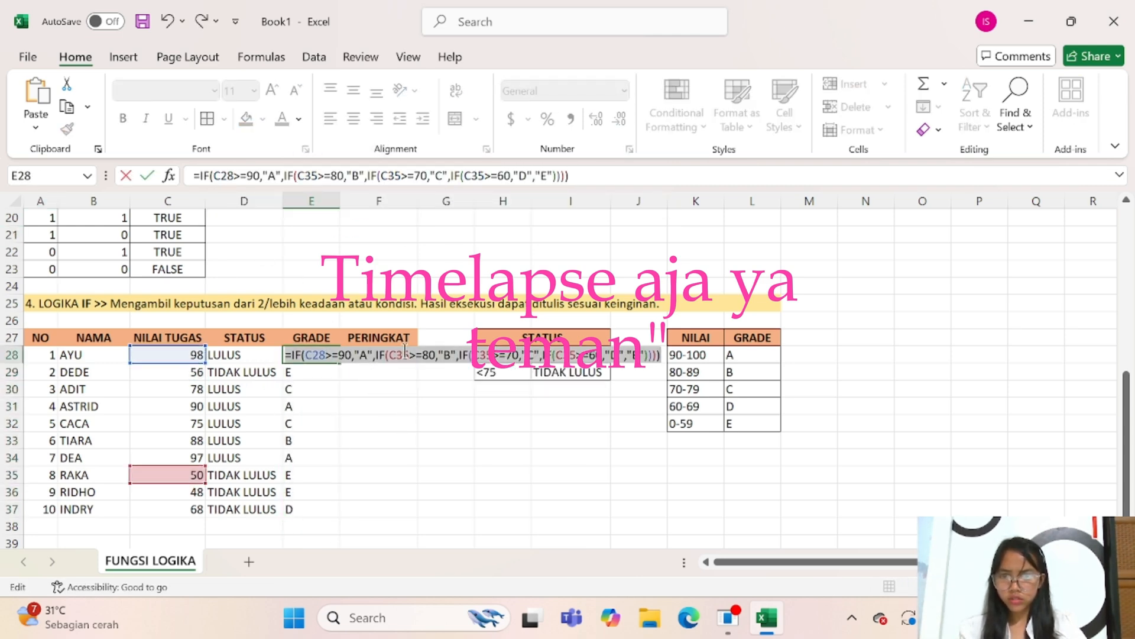
pyautogui.doubleClick(399, 355)
pyautogui.click(170, 355)
pyautogui.doubleClick(482, 354)
pyautogui.click(171, 355)
pyautogui.doubleClick(566, 355)
pyautogui.click(171, 355)
# Step: Fill the grade formula from E28 down the GRADE column to E37
pyautogui.moveTo(340, 363); pyautogui.dragTo(337, 514)
pyautogui.click(302, 369)
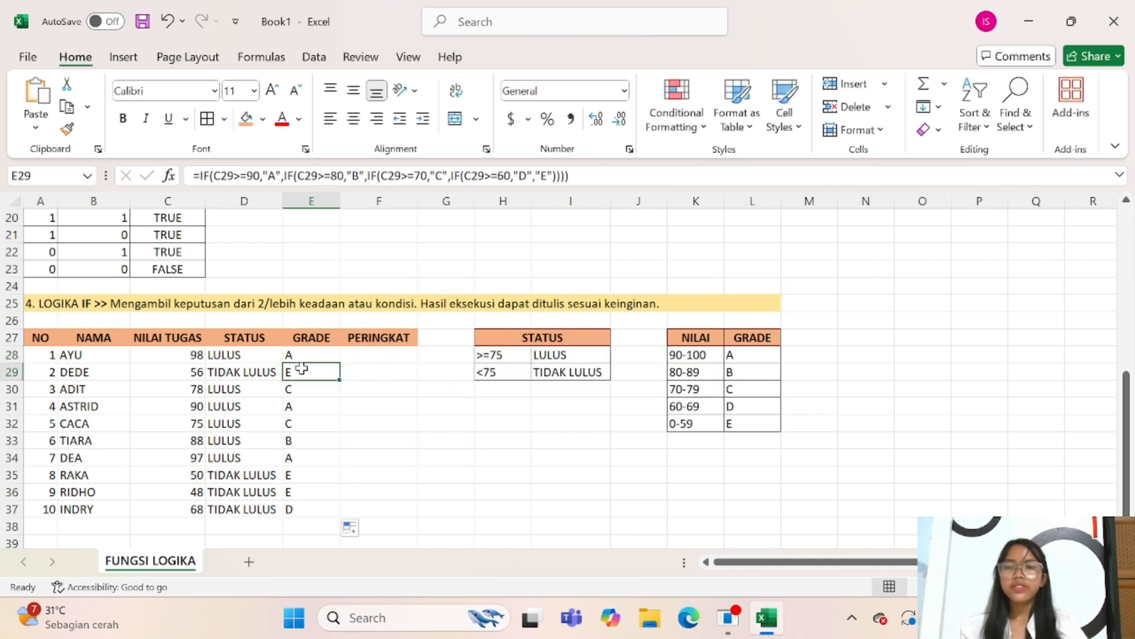
pyautogui.click(305, 356)
# Step: Enter =RANK(C28,$C$28:$C$37,0) in F28 under PERINGKAT
pyautogui.click(351, 359)
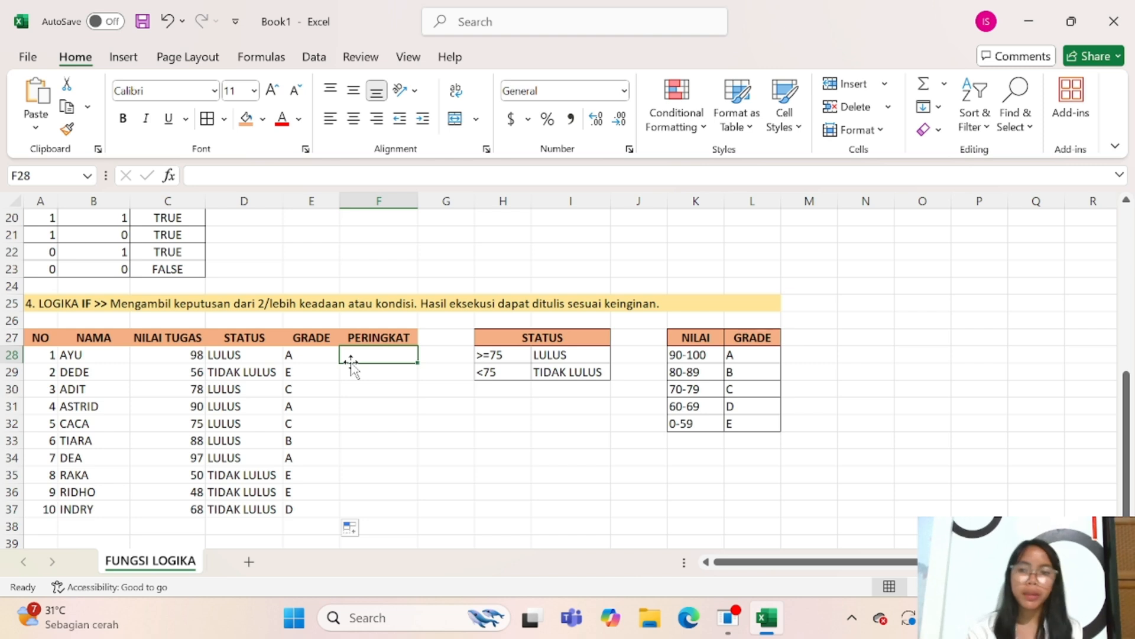
pyautogui.write('=RANK')
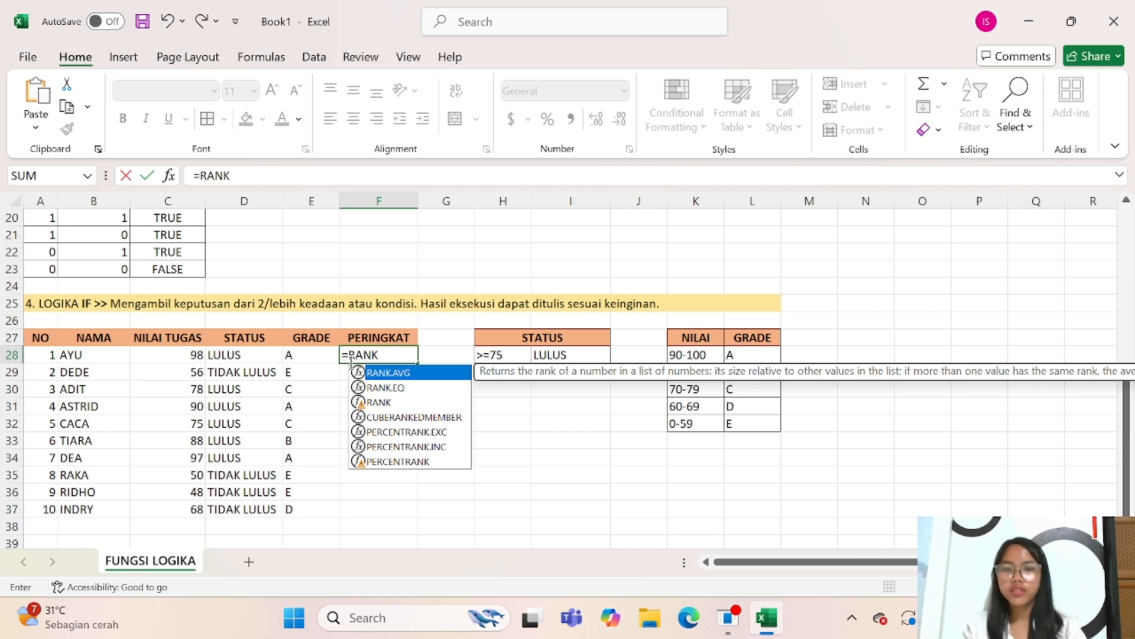
pyautogui.write('(')
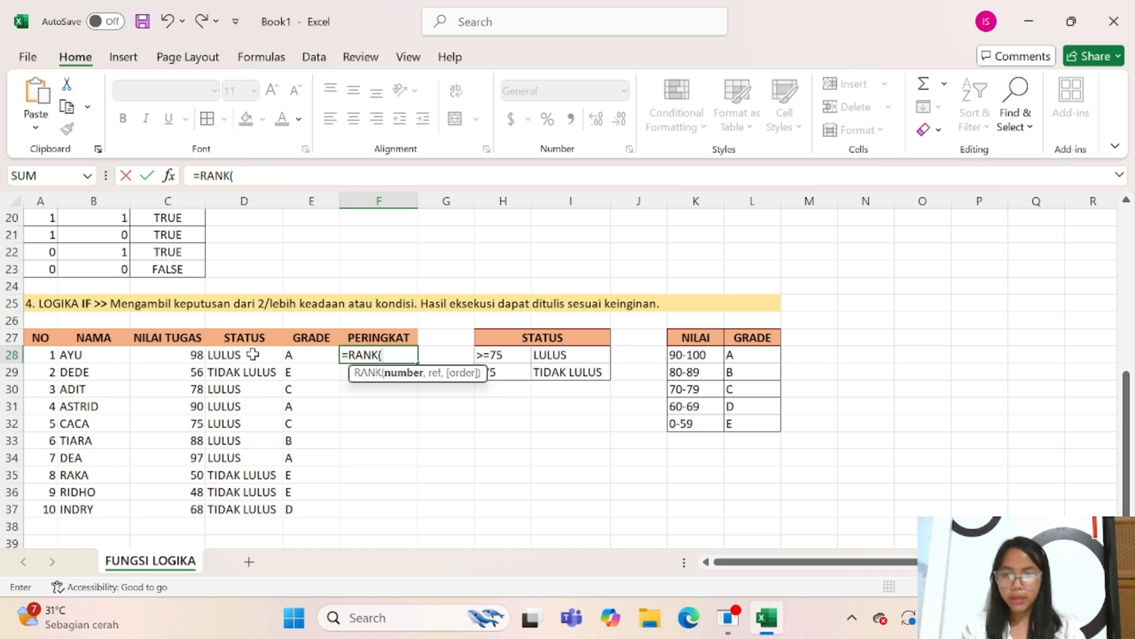
pyautogui.click(173, 356)
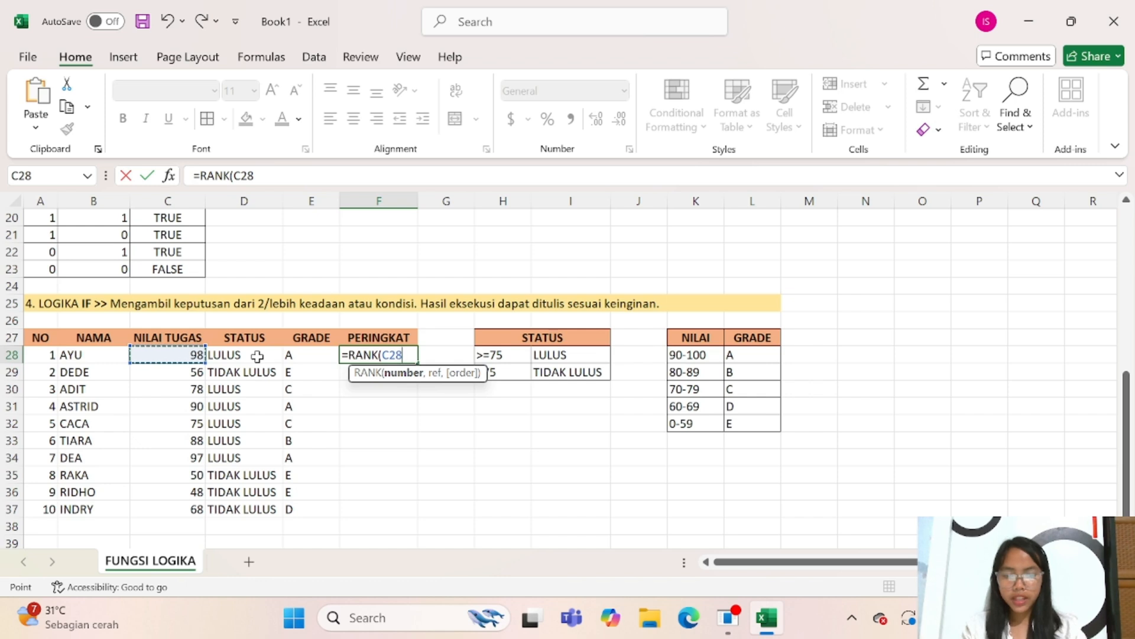
pyautogui.write(',')
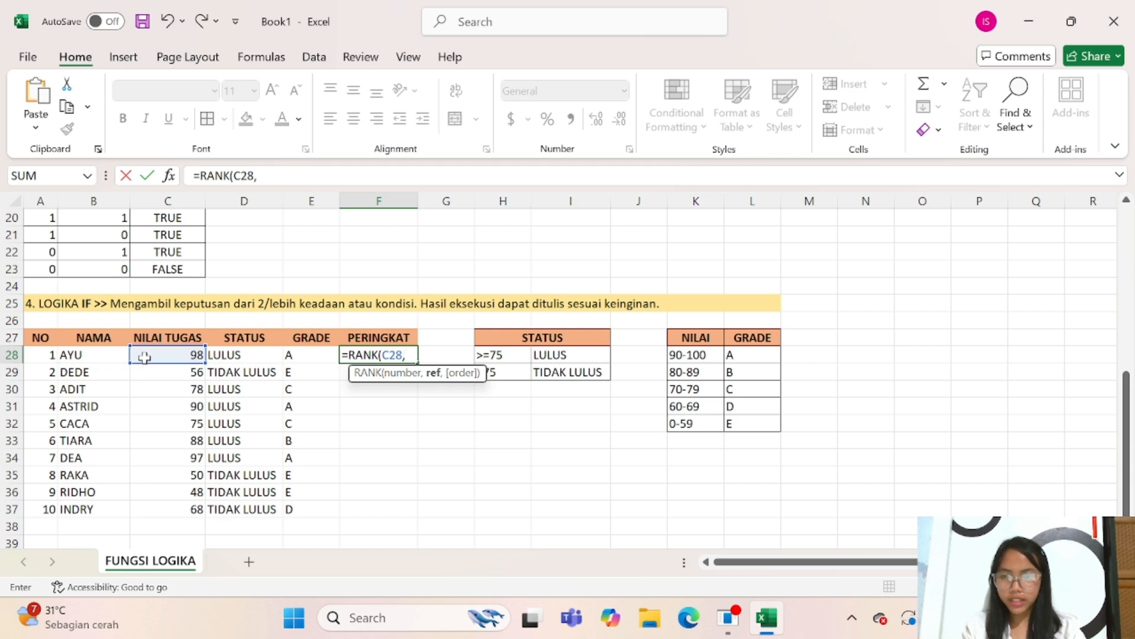
pyautogui.moveTo(161, 357); pyautogui.dragTo(190, 517)
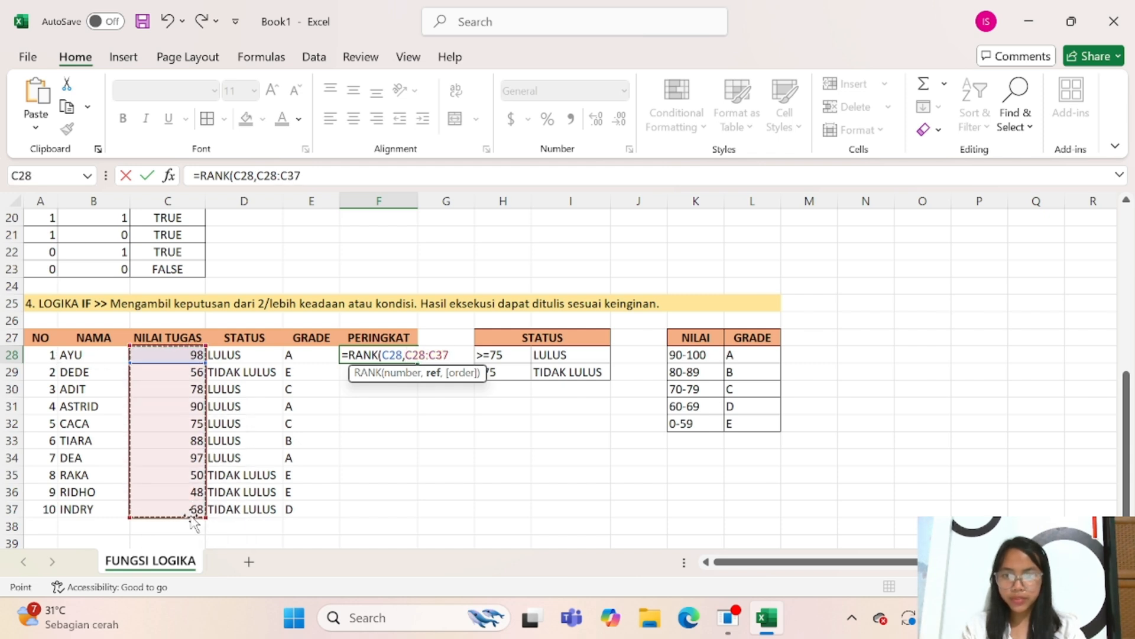
pyautogui.press('F4')
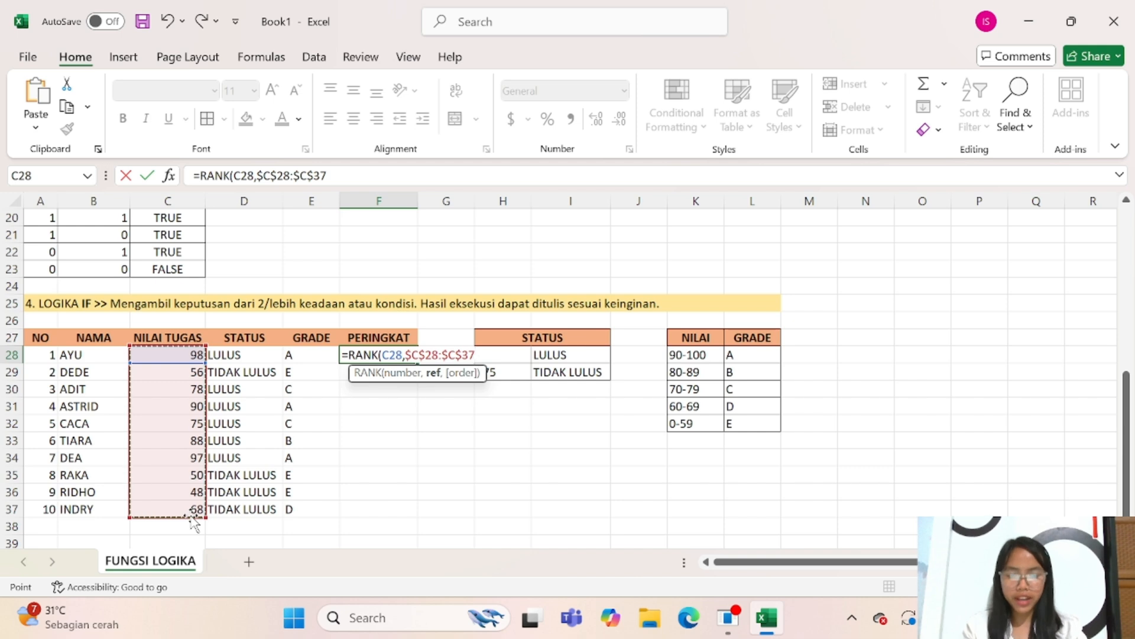
pyautogui.write(',0')
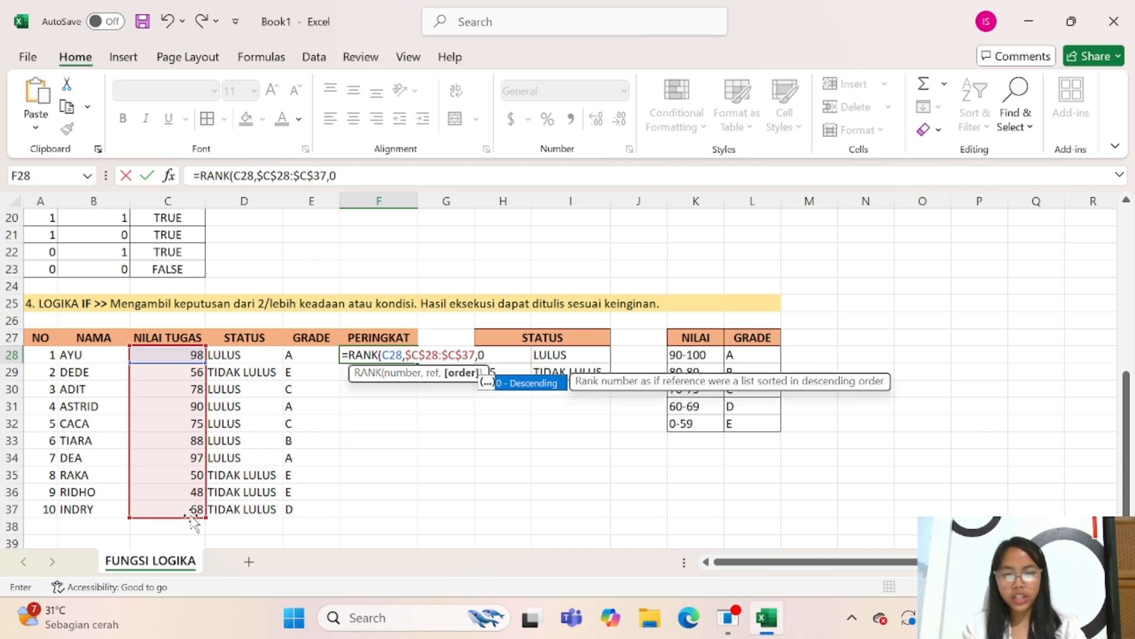
pyautogui.write(')')
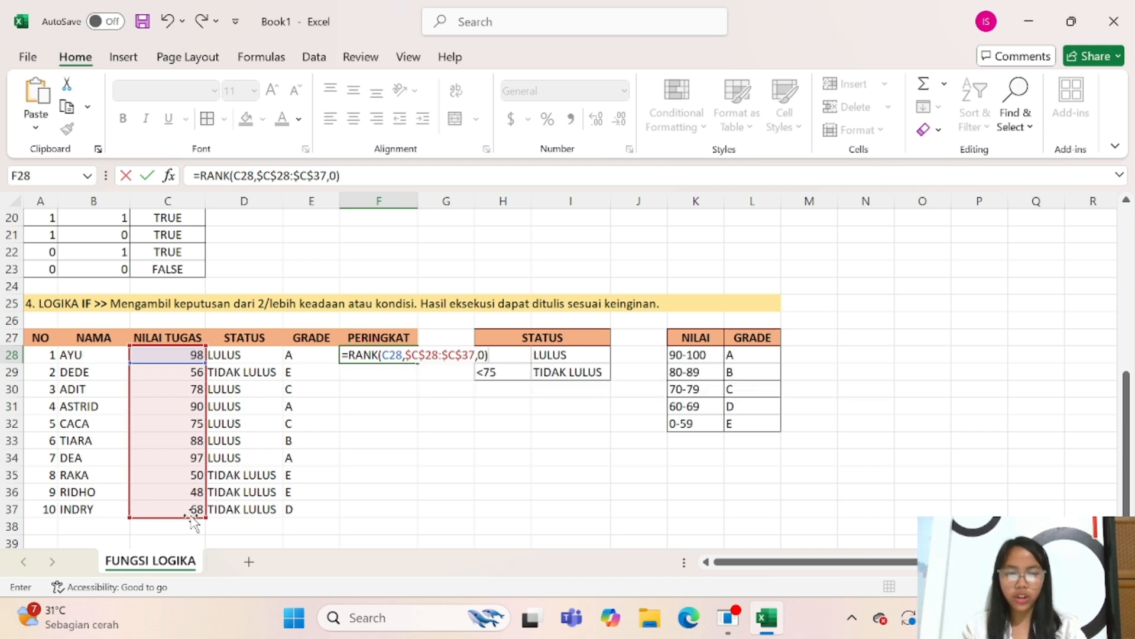
pyautogui.press('Return')
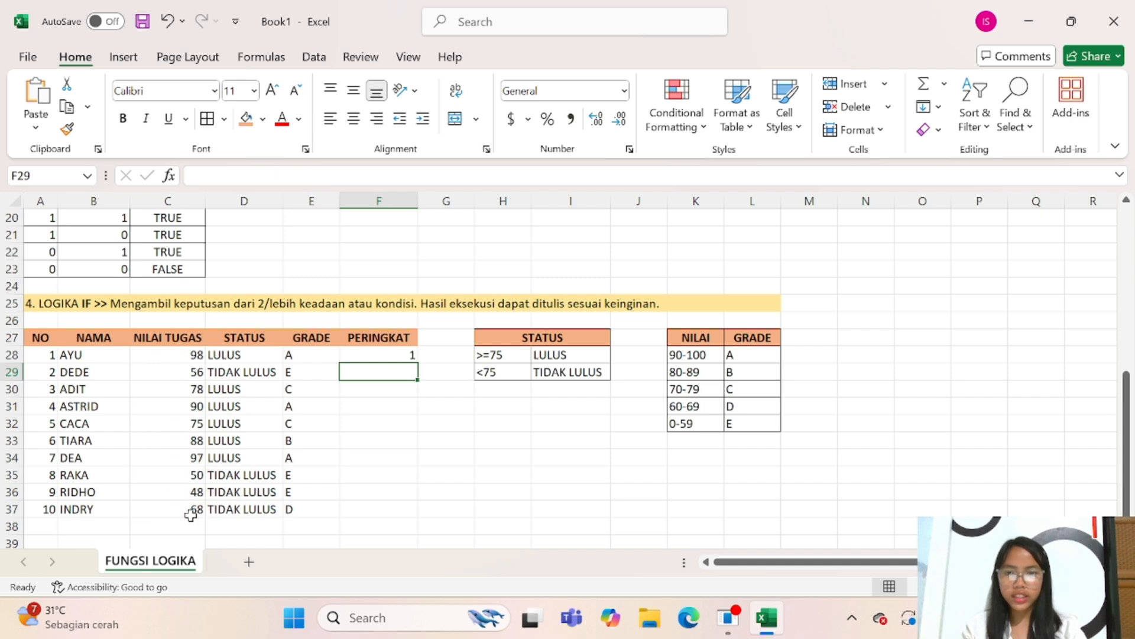
# Step: Fill the RANK formula from F28 down the PERINGKAT column to F37
pyautogui.click(402, 355)
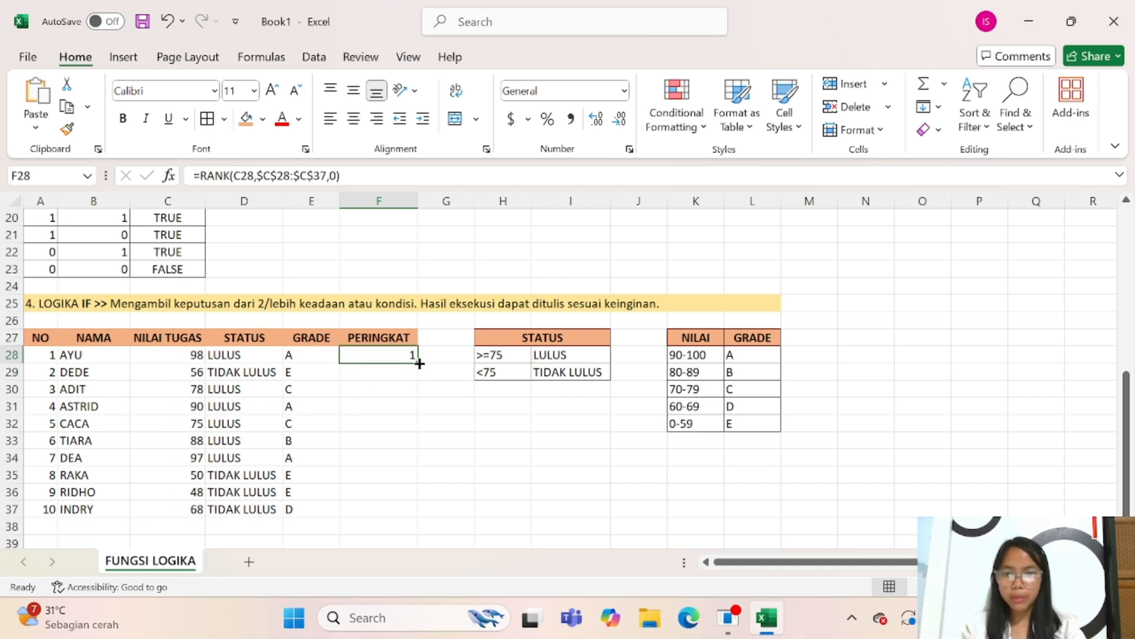
pyautogui.moveTo(418, 363); pyautogui.dragTo(406, 520)
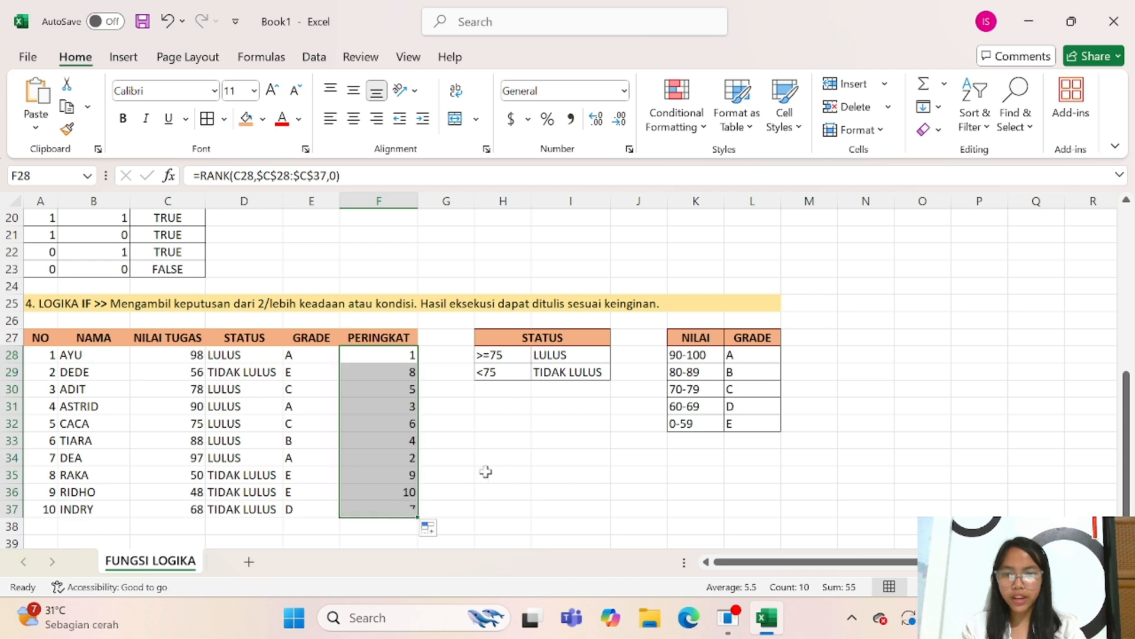
pyautogui.click(486, 473)
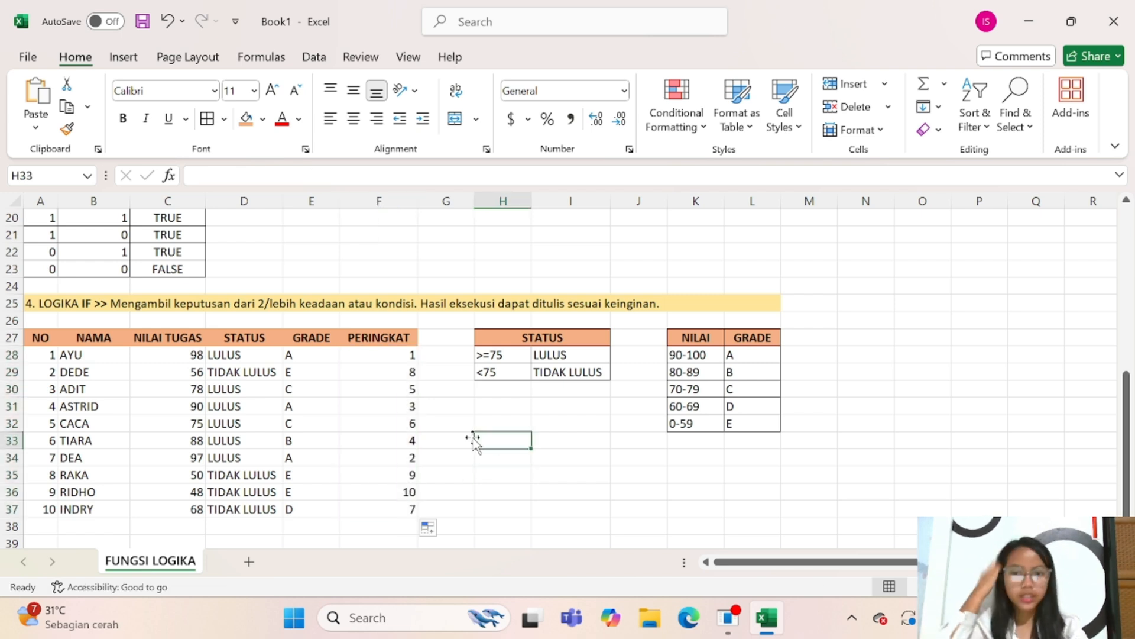
pyautogui.click(366, 359)
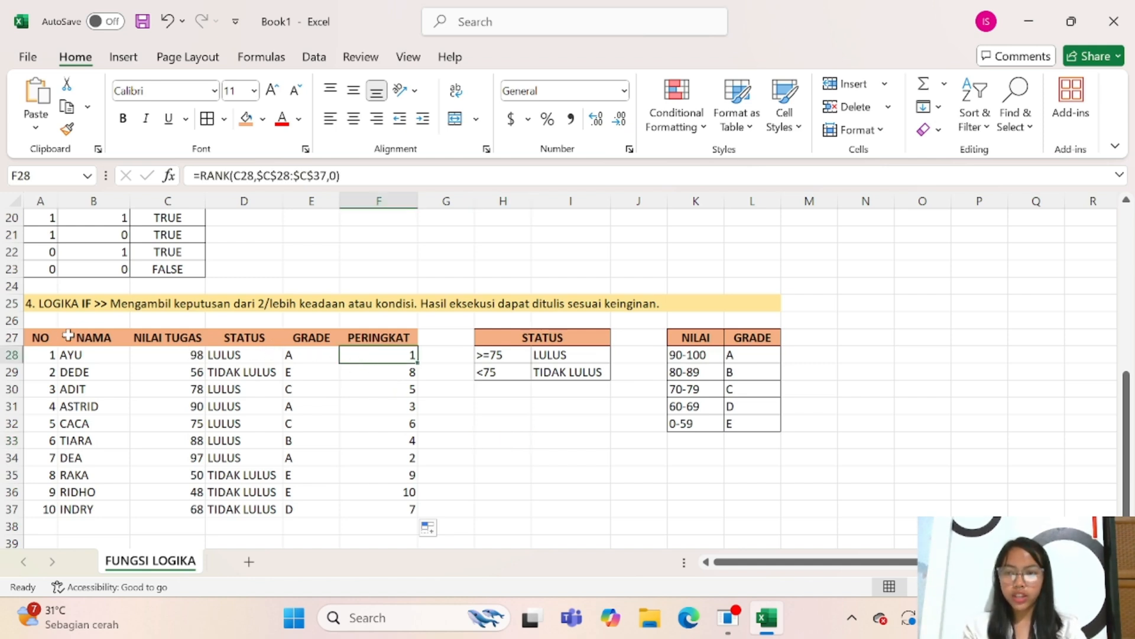
pyautogui.moveTo(41, 336); pyautogui.dragTo(439, 491)
pyautogui.moveTo(450, 458); pyautogui.dragTo(494, 459)
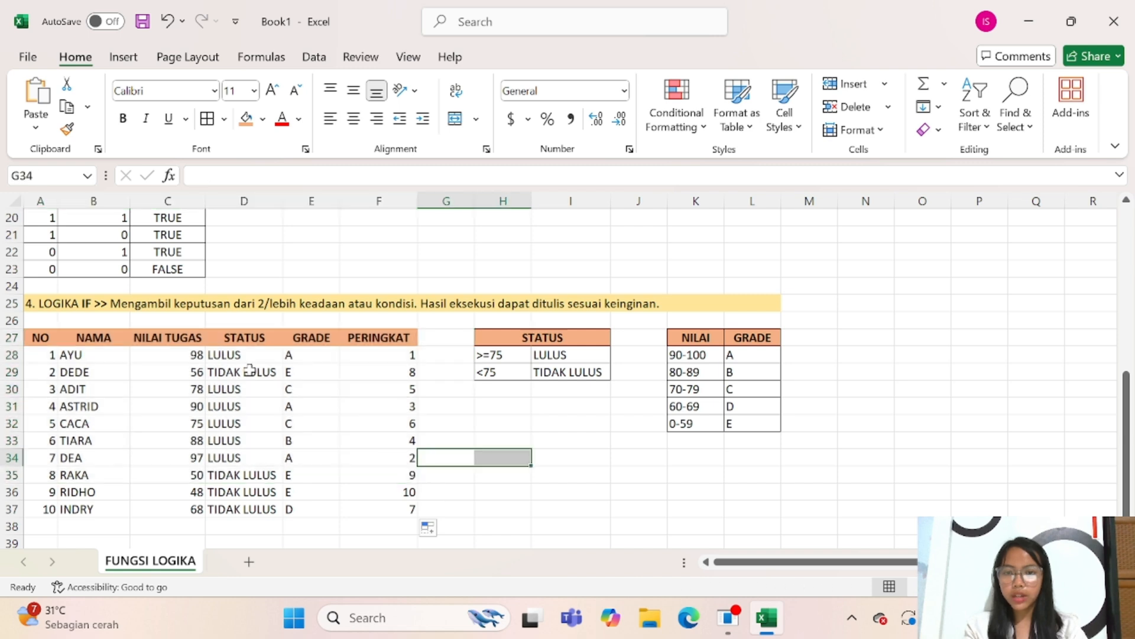
pyautogui.moveTo(18, 355); pyautogui.dragTo(390, 387)
pyautogui.click(379, 389)
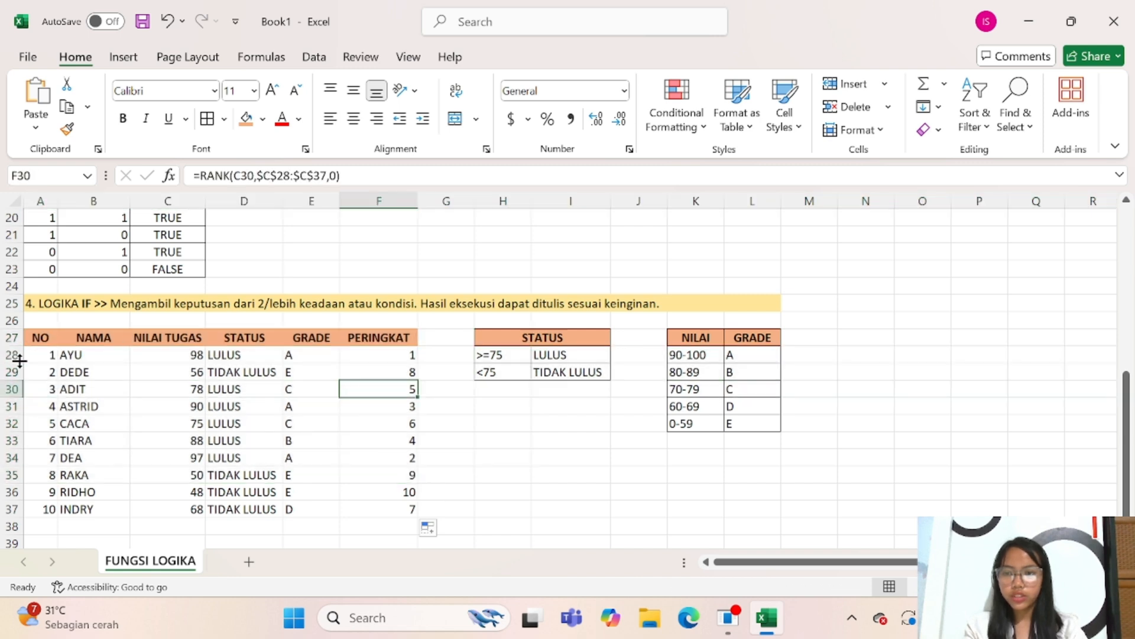
# Step: Sort the student rows A28:F37 by PERINGKAT on cell values, from smallest to largest
pyautogui.moveTo(47, 355); pyautogui.dragTo(373, 513)
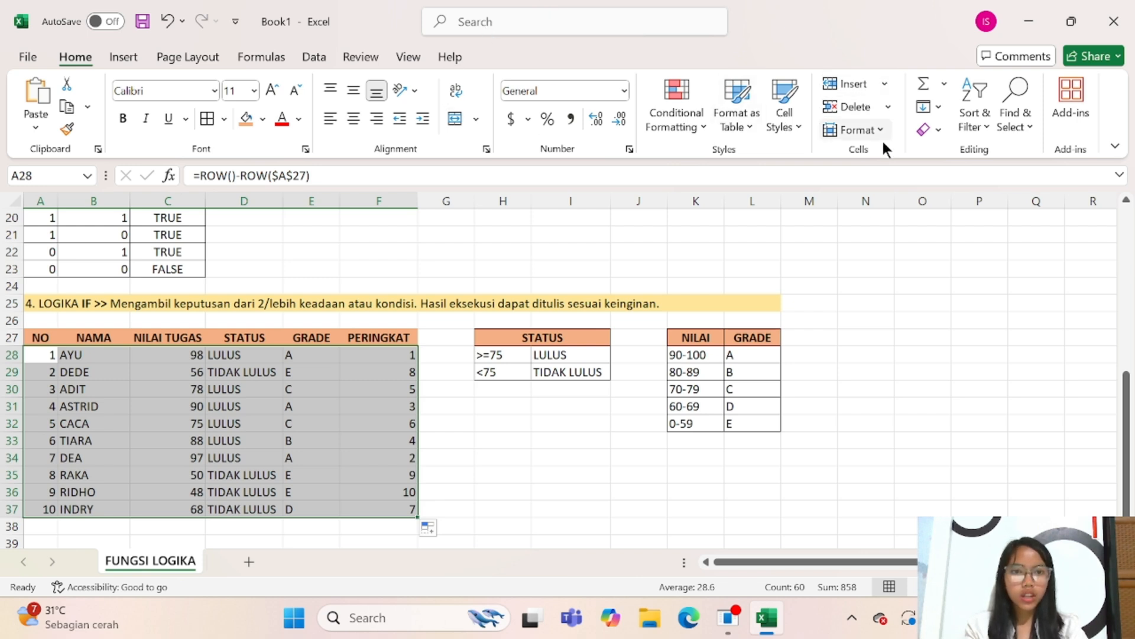
pyautogui.click(987, 124)
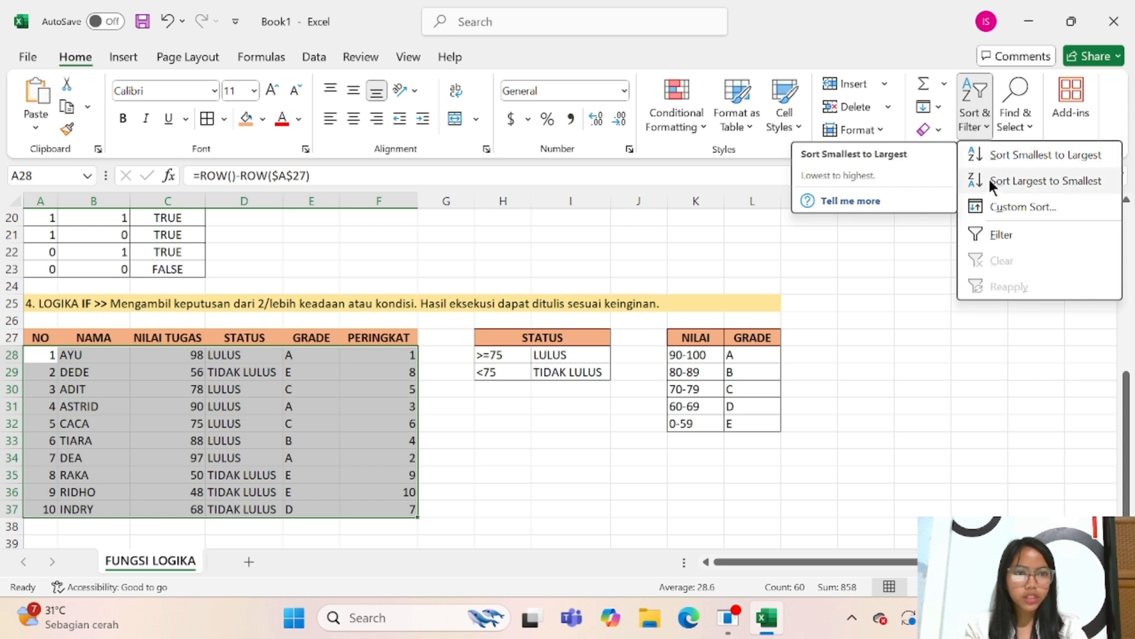
pyautogui.click(1006, 206)
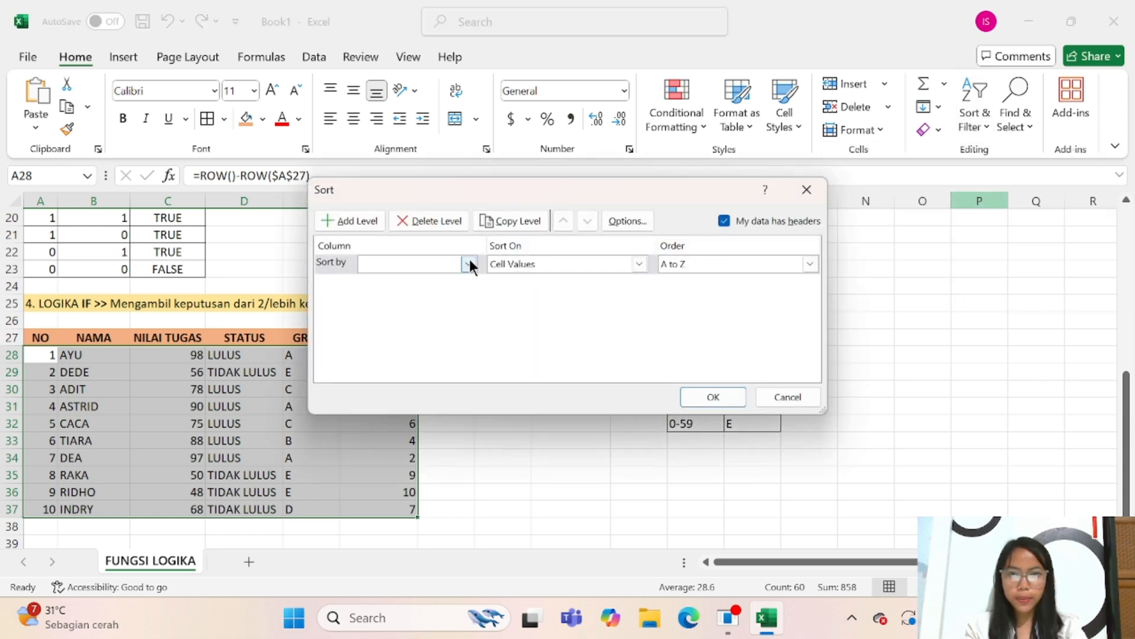
pyautogui.click(470, 264)
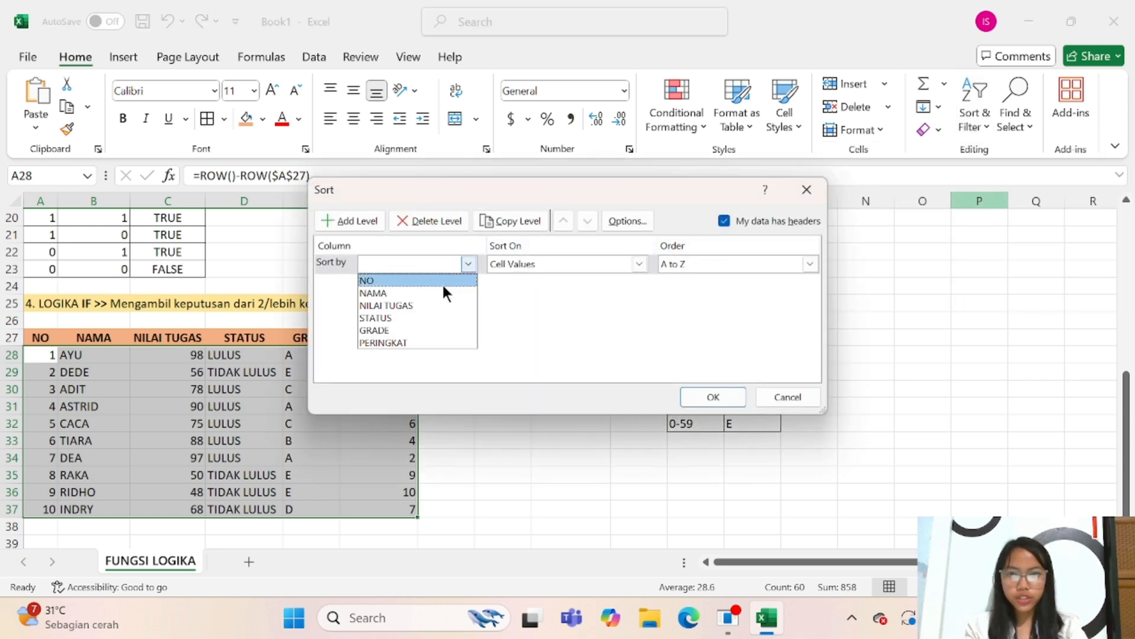
pyautogui.click(430, 341)
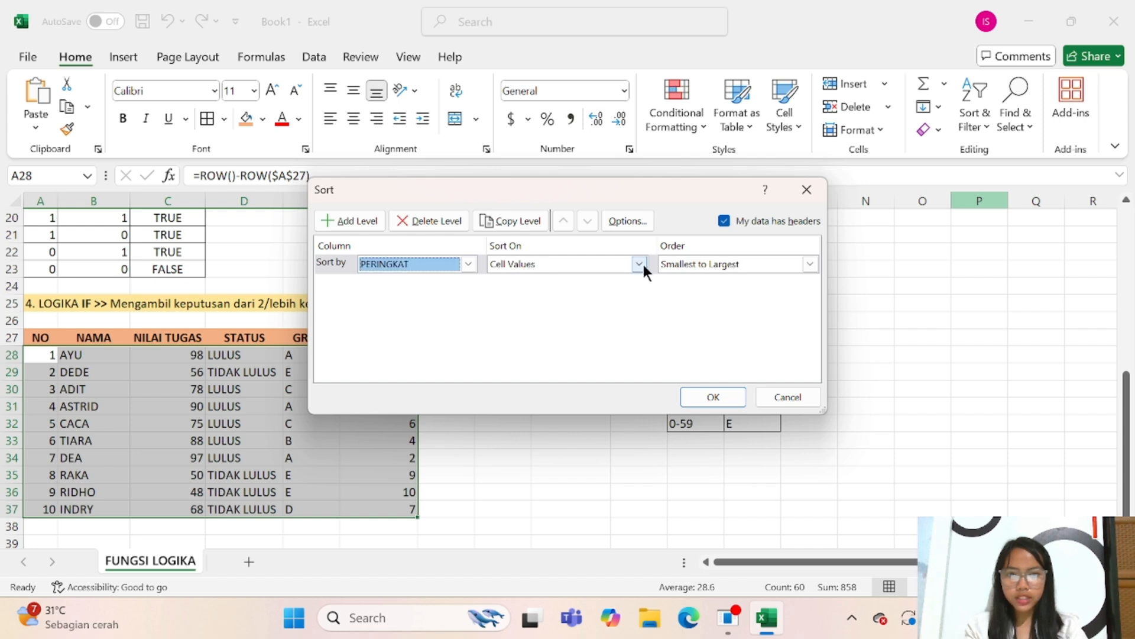
pyautogui.click(641, 264)
pyautogui.click(616, 282)
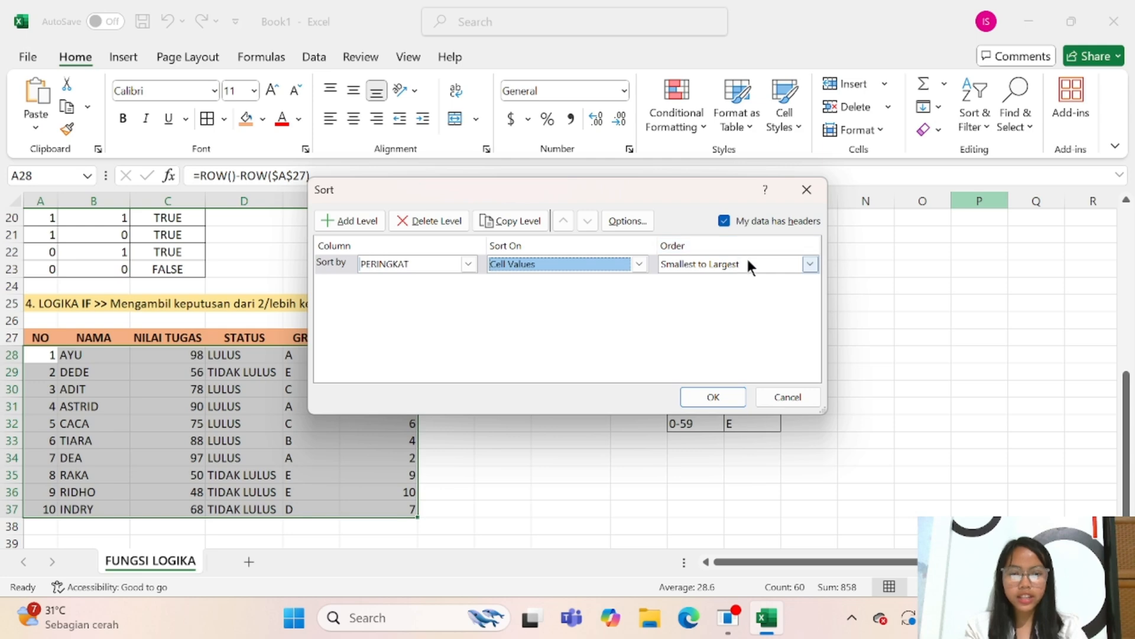
pyautogui.click(716, 389)
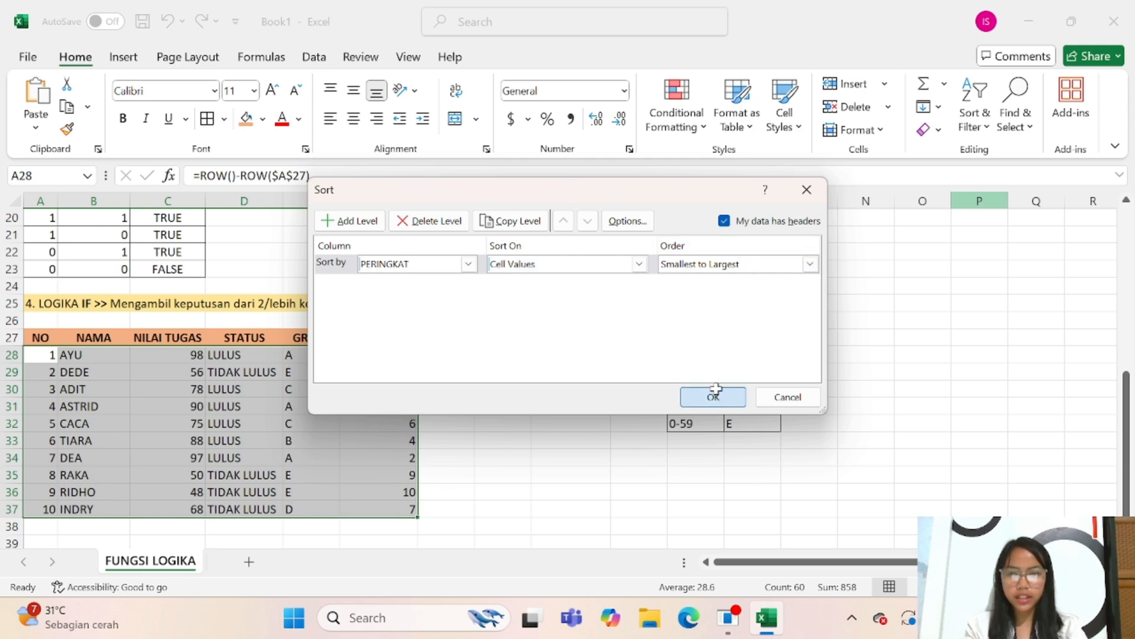
pyautogui.click(446, 457)
# Step: Apply all borders to the student table A27:F37, including its header row
pyautogui.click(52, 349)
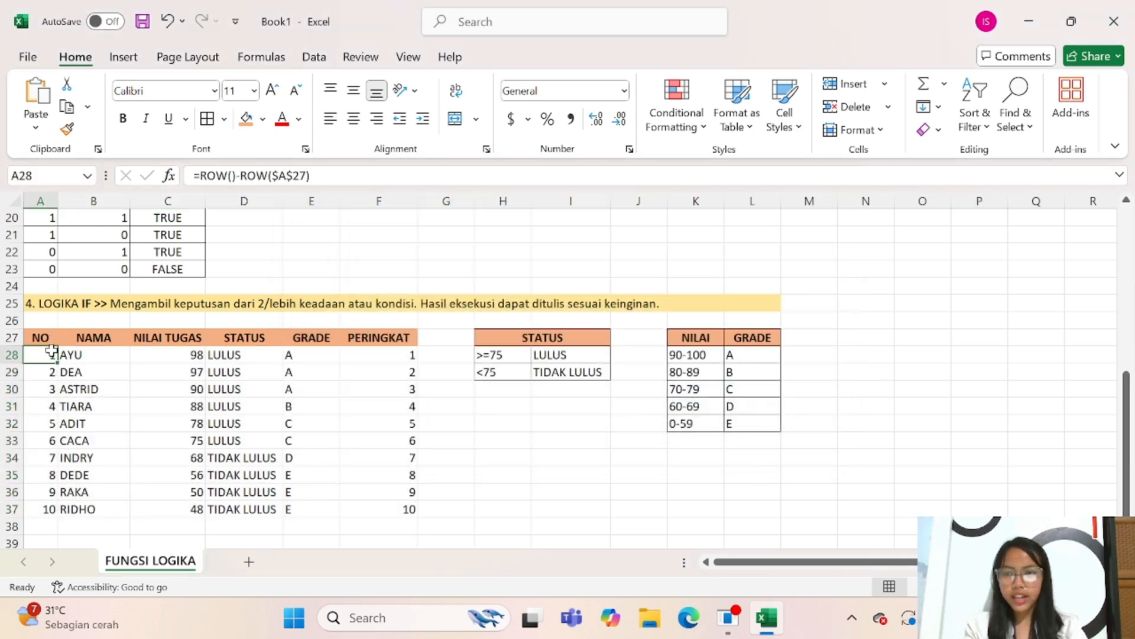
pyautogui.click(397, 357)
pyautogui.click(405, 507)
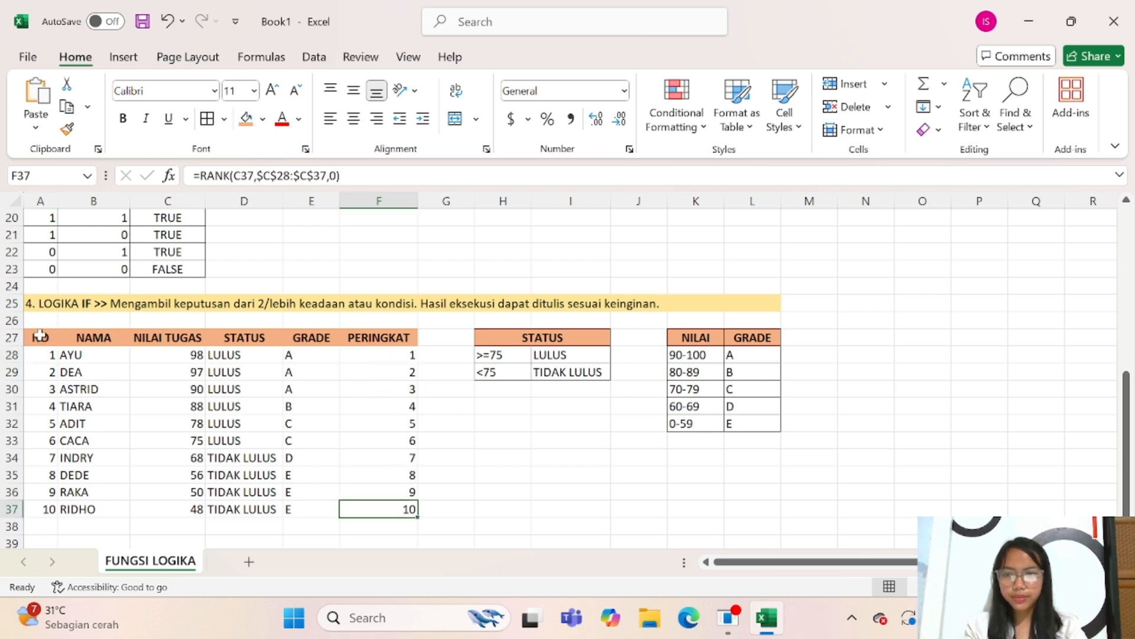
pyautogui.moveTo(40, 337); pyautogui.dragTo(409, 509)
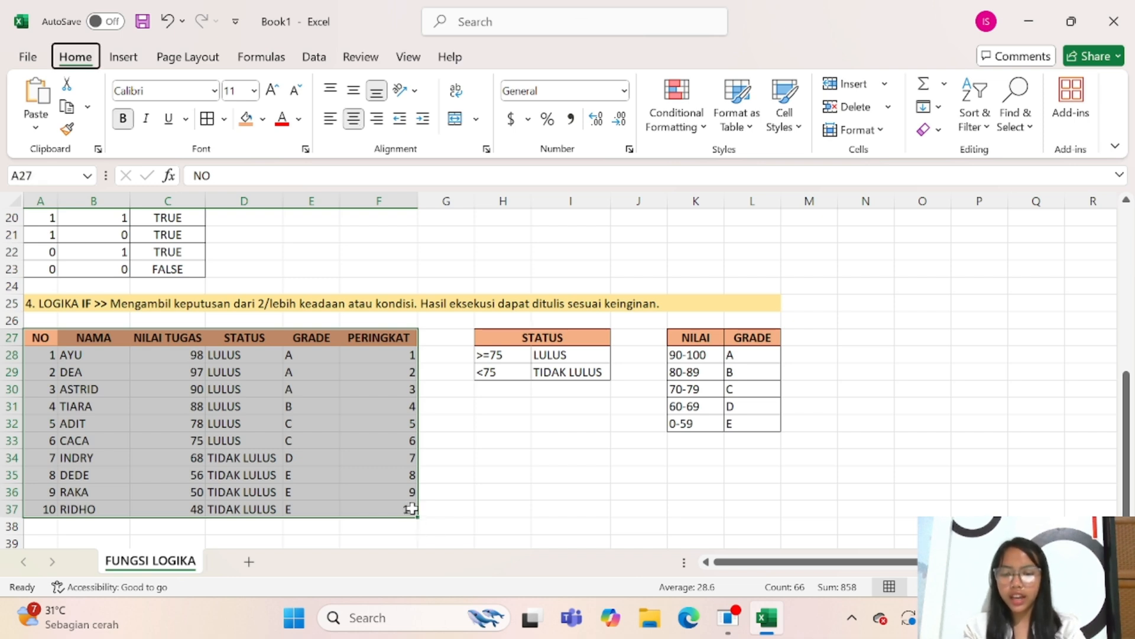
pyautogui.click(188, 374)
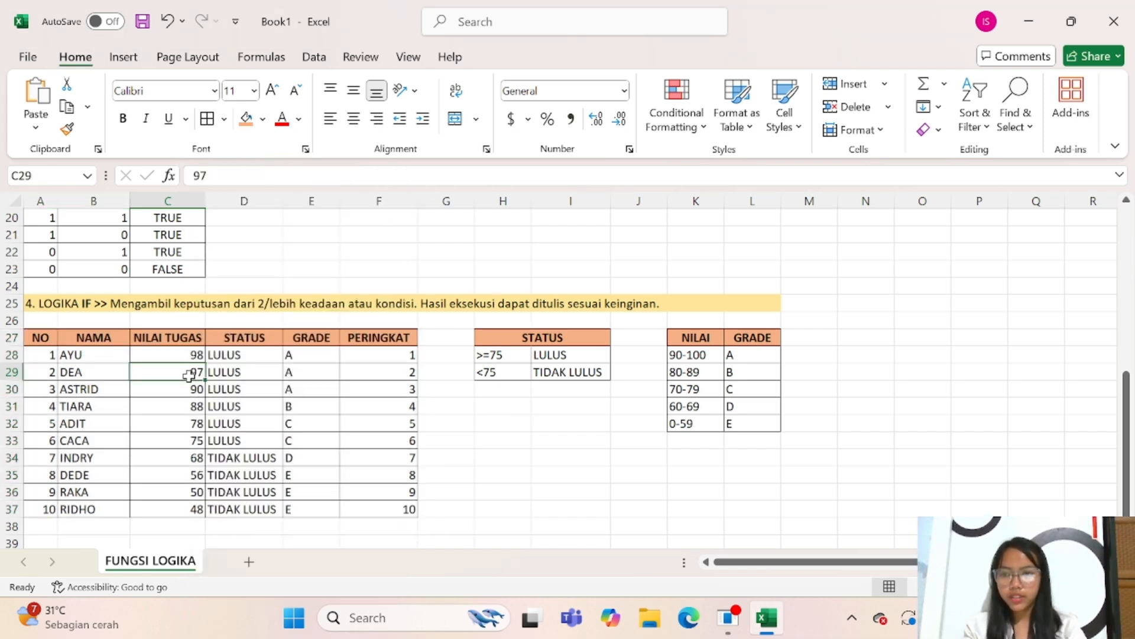
# Step: Center the contents of the student rows A28:F37 horizontally
pyautogui.click(47, 355)
pyautogui.moveTo(47, 354); pyautogui.dragTo(412, 509)
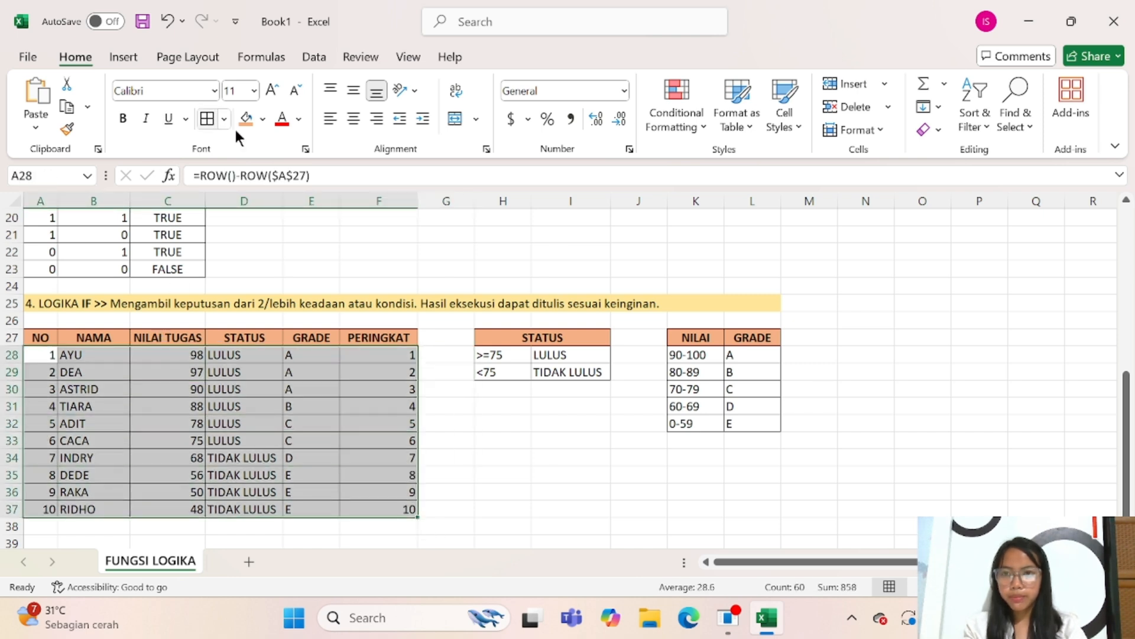
pyautogui.click(353, 119)
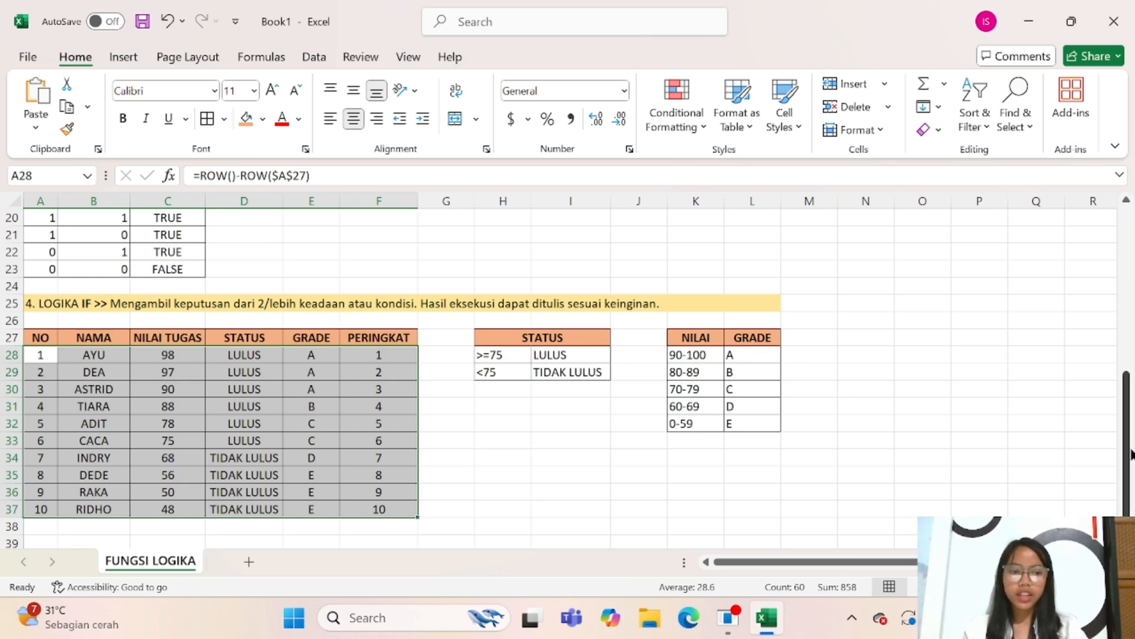
pyautogui.moveTo(1131, 453); pyautogui.dragTo(1130, 273)
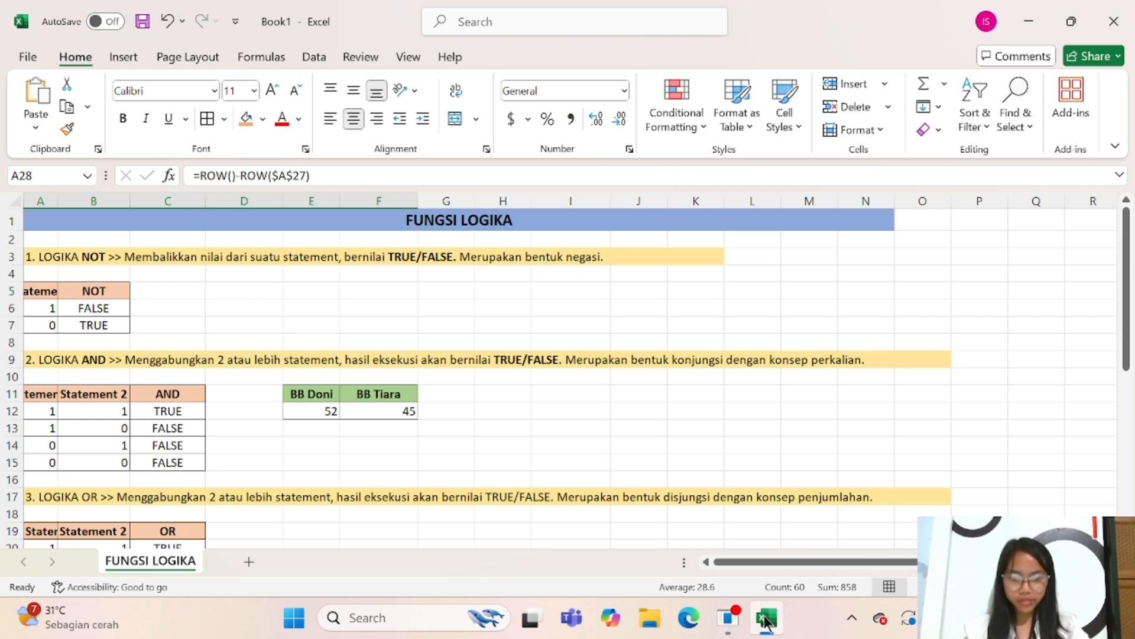
pyautogui.moveTo(754, 621)
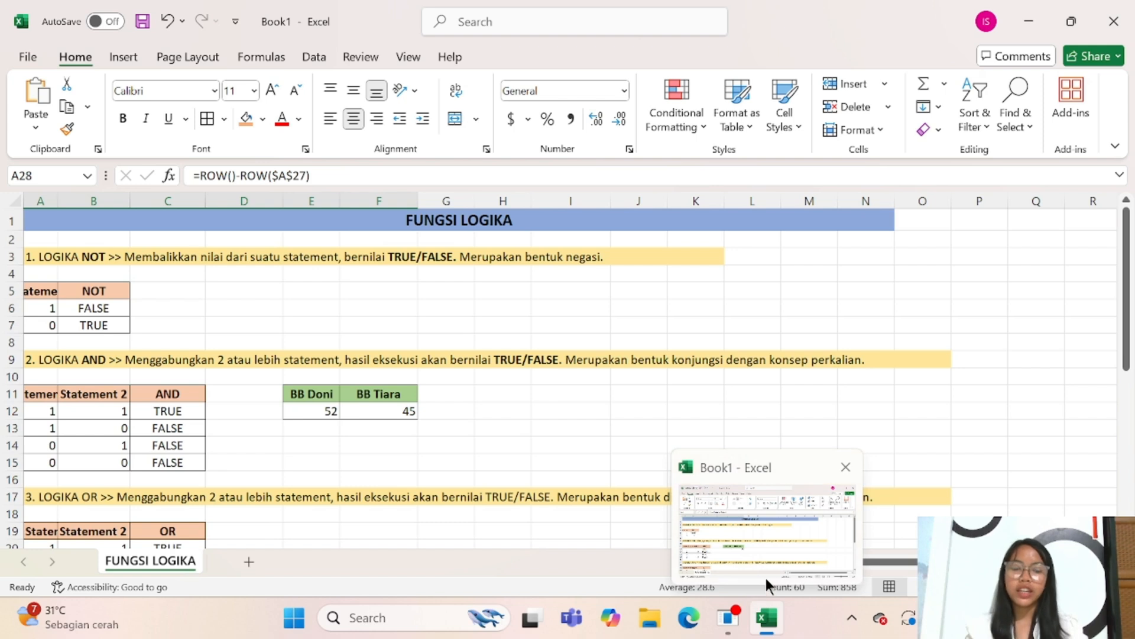